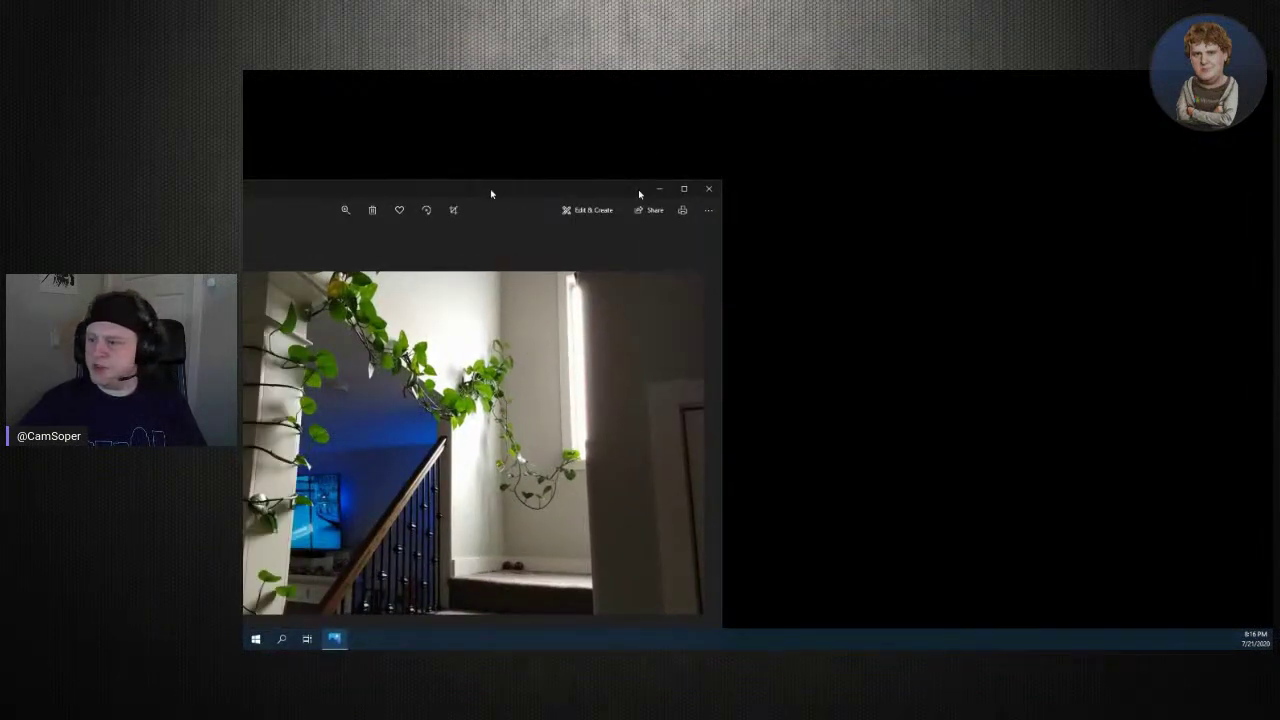
Maximize Photos and view the vine-on-pillar photo full-screen, then leave full-screen
{"action": "left_click_drag", "start_coordinate": [720, 183], "coordinate": [886, 72]}
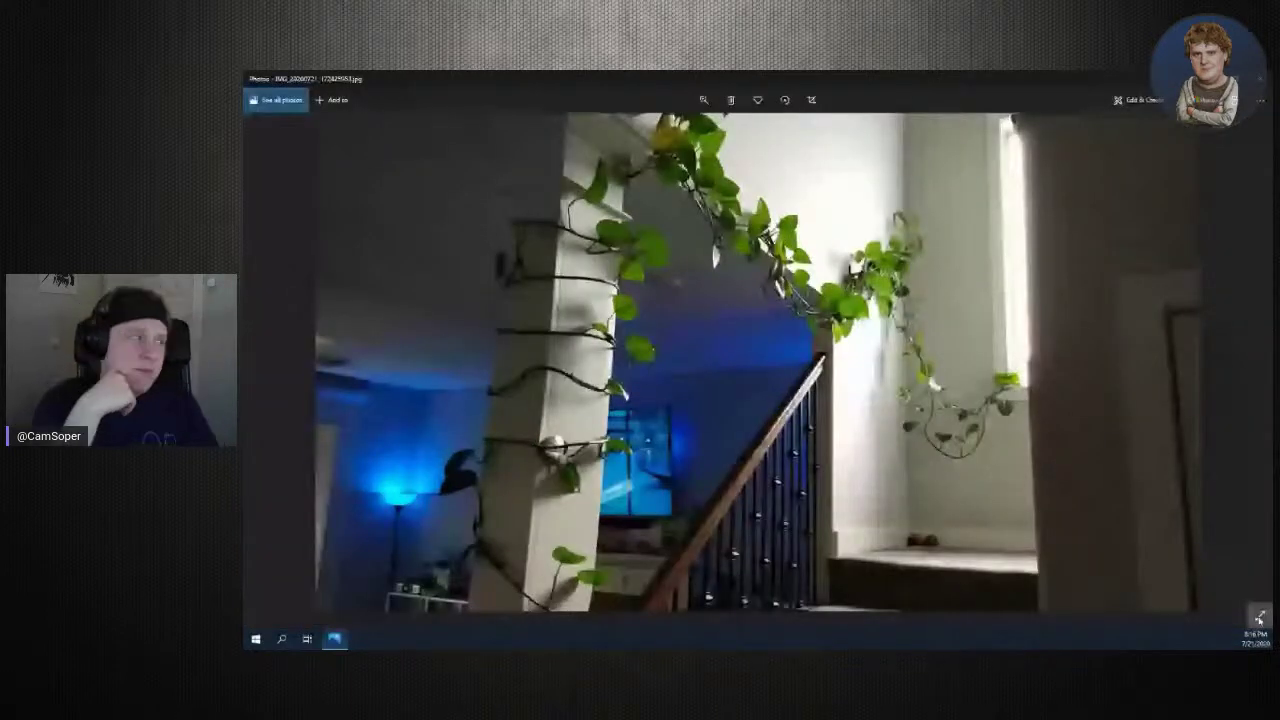
{"action": "left_click", "coordinate": [1259, 617]}
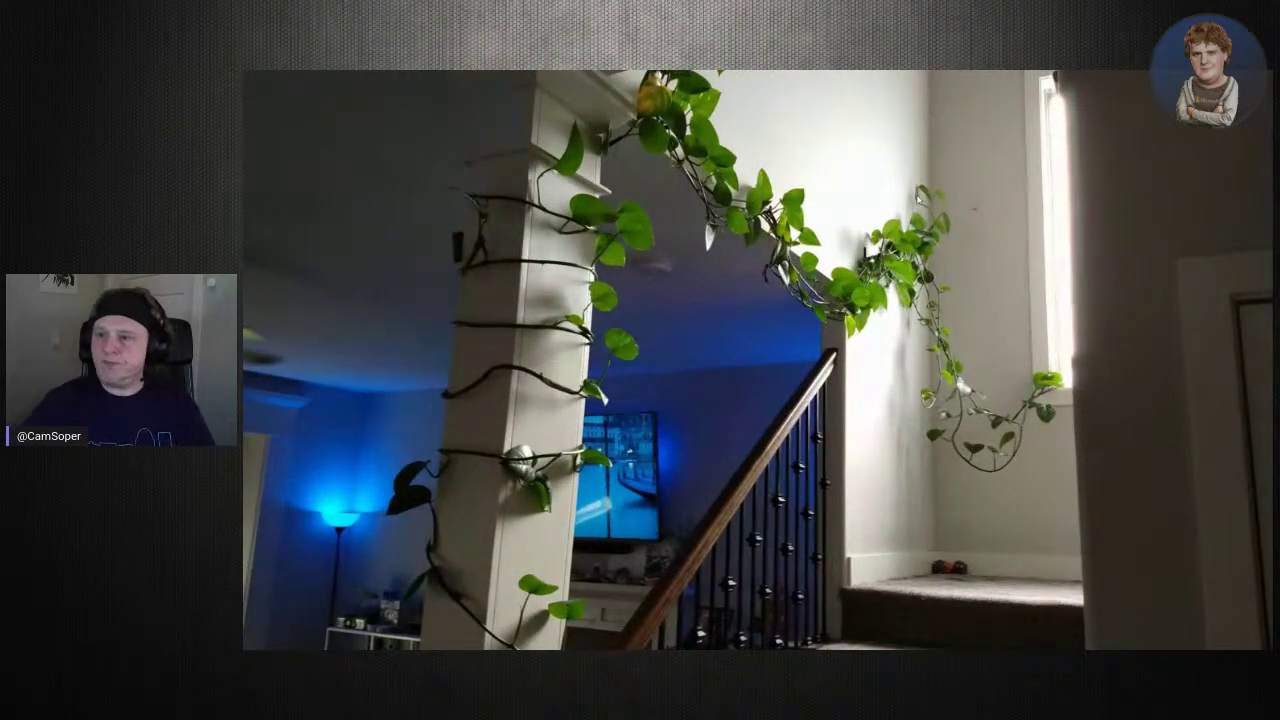
{"action": "key", "text": "Escape"}
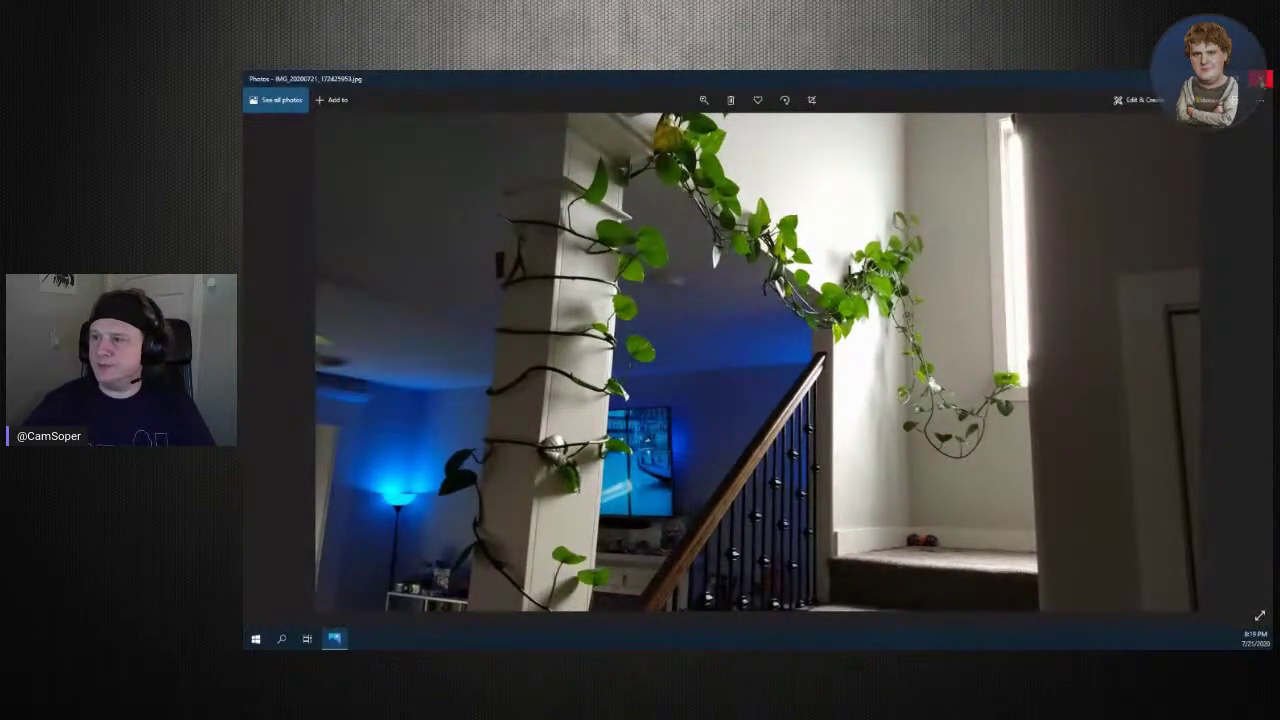
Close Photos and launch Autodesk Fusion 360 by searching 'fus' in the launcher
{"action": "left_click", "coordinate": [1265, 79]}
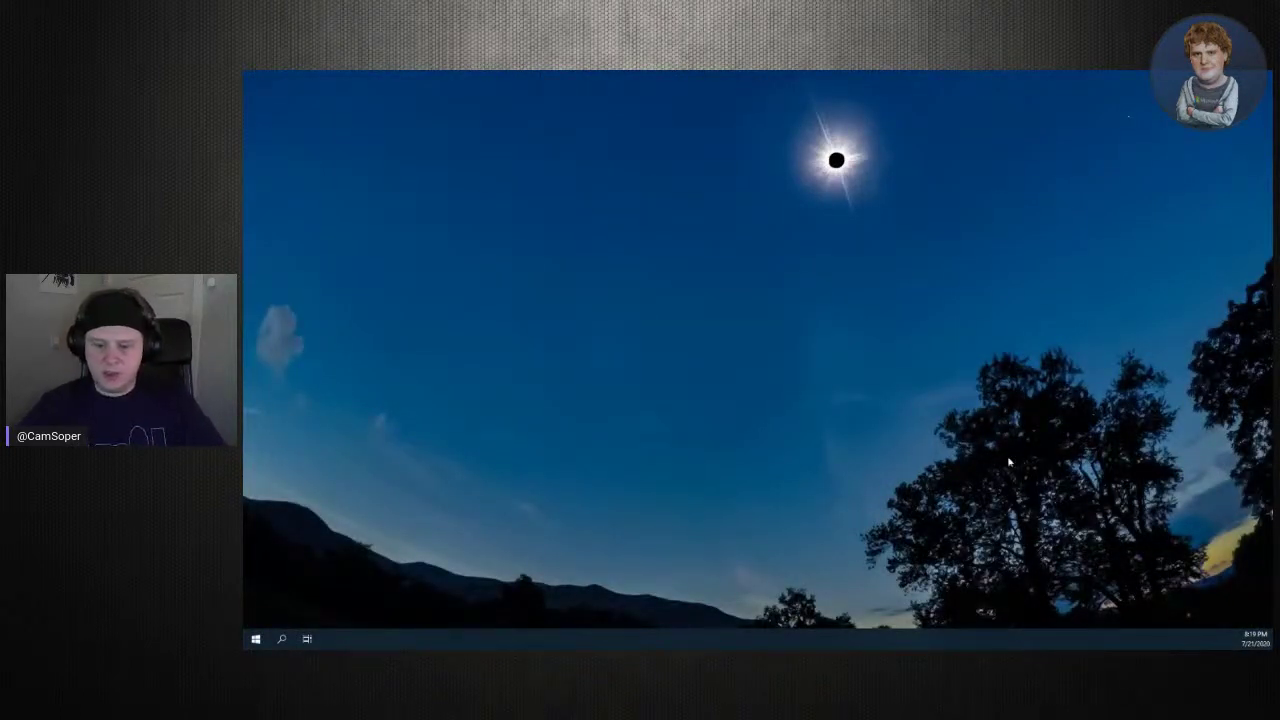
{"action": "key", "text": "alt+space"}
{"action": "type", "text": "fus"}
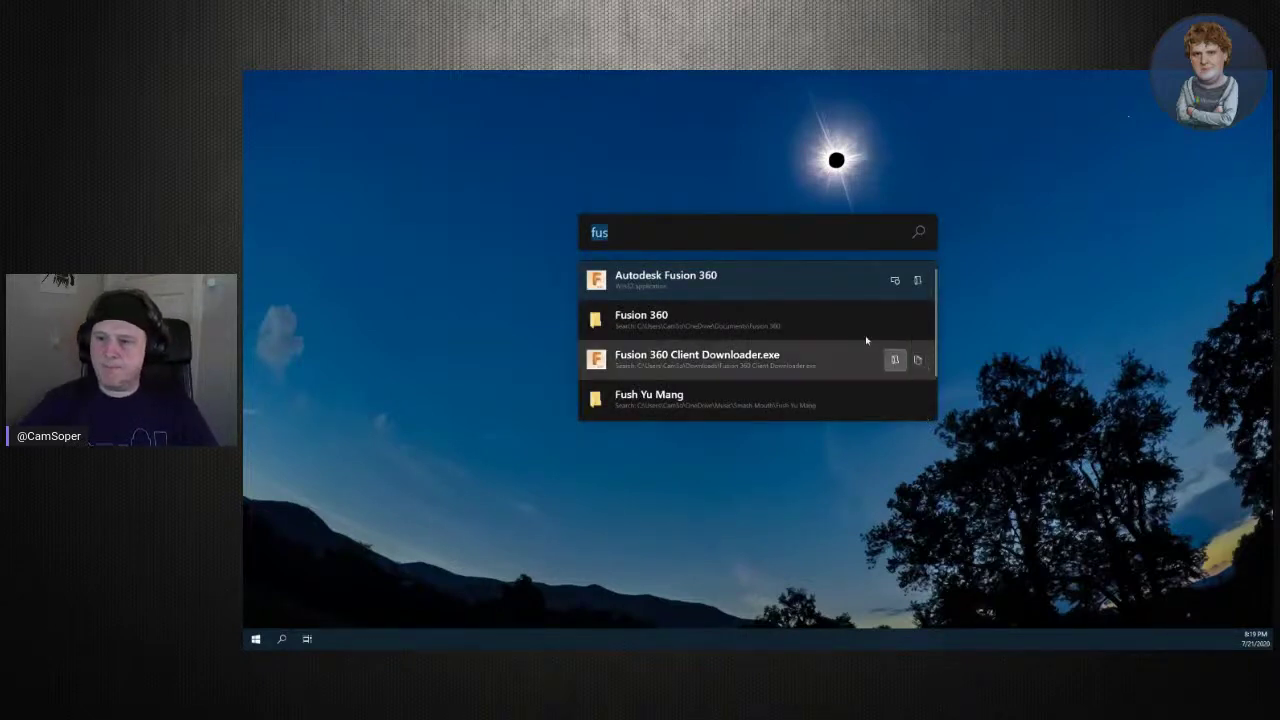
{"action": "left_click", "coordinate": [823, 283]}
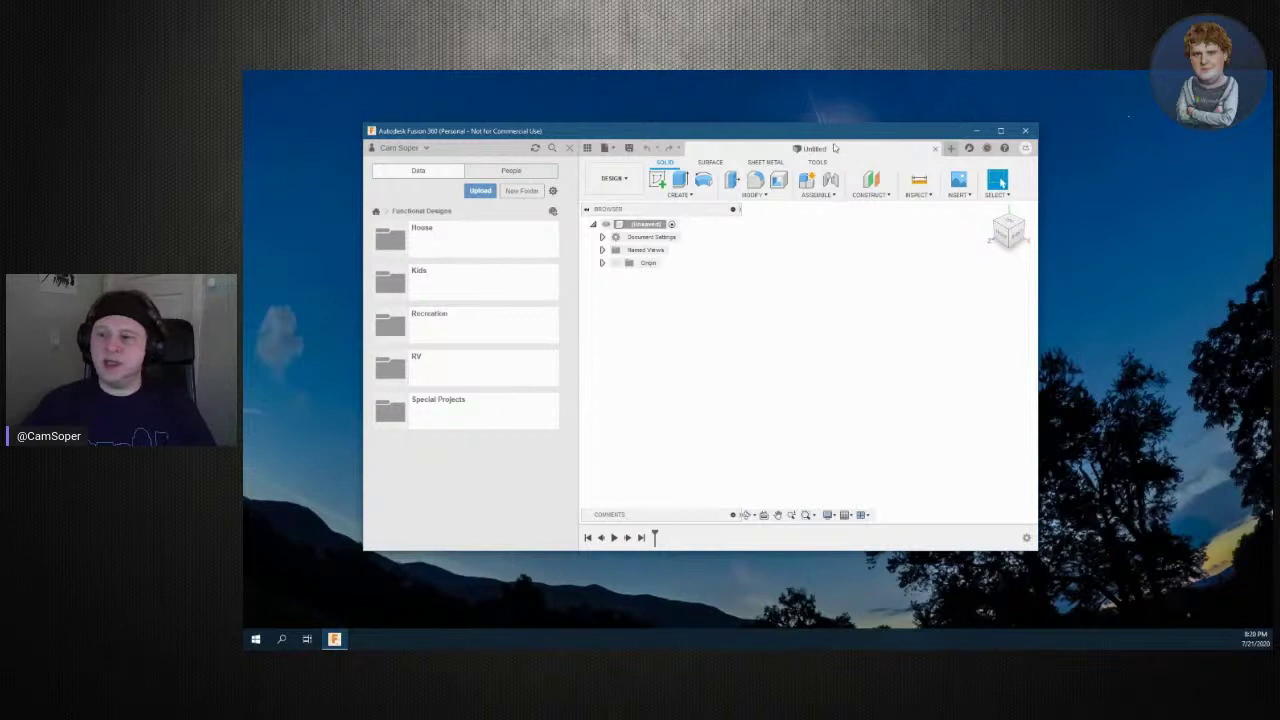
Maximize the Fusion 360 window showing the empty Untitled design
{"action": "left_click_drag", "start_coordinate": [835, 149], "coordinate": [825, 102]}
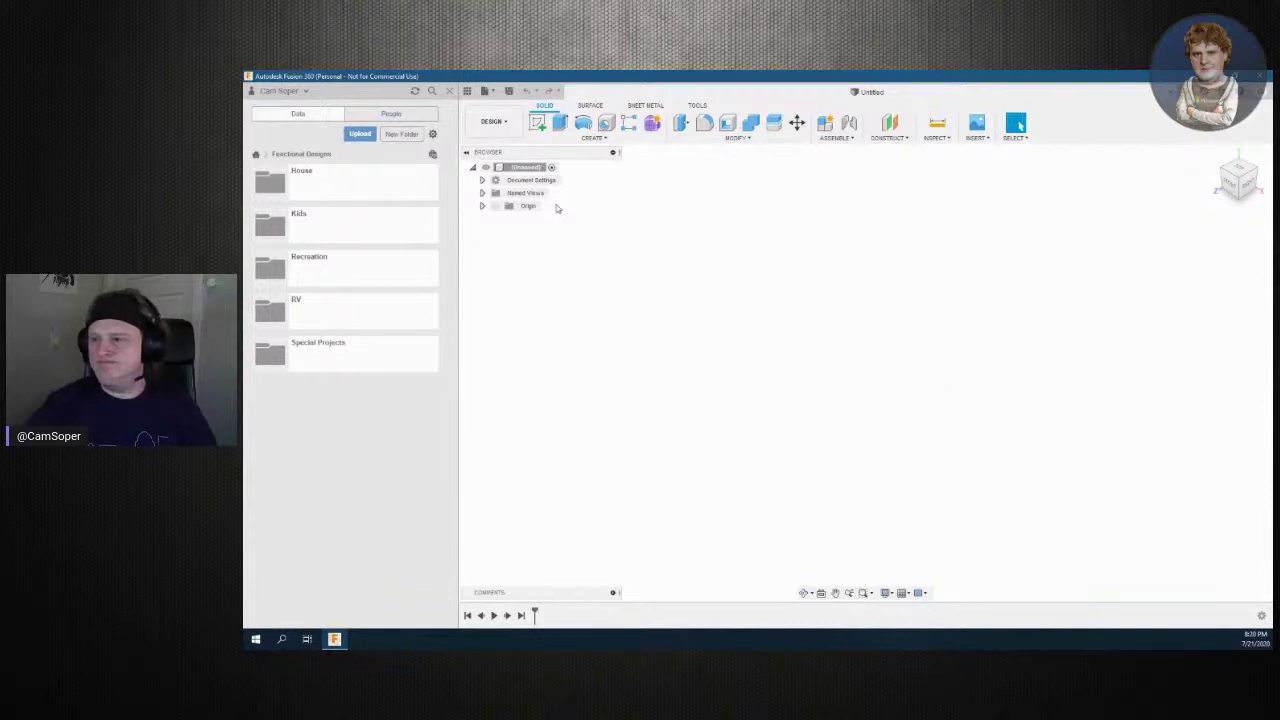
Open the workspace list from the DESIGN dropdown and dismiss it
{"action": "left_click", "coordinate": [497, 122]}
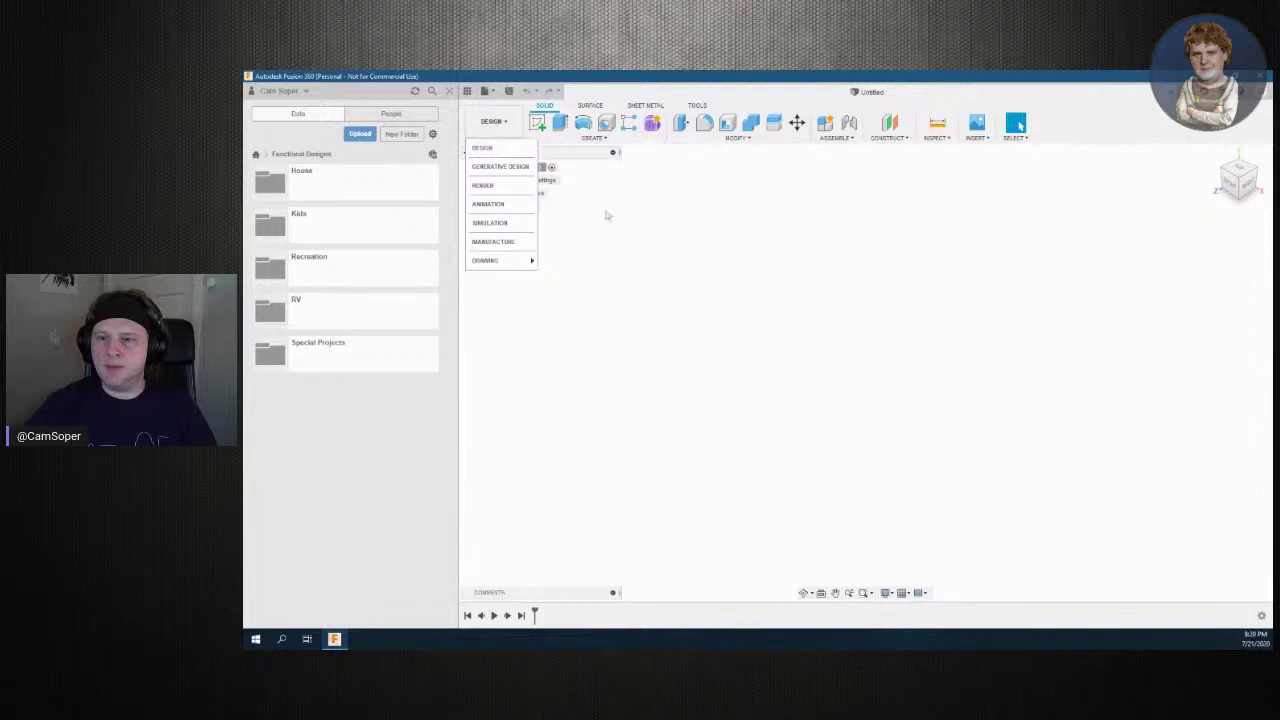
{"action": "left_click", "coordinate": [589, 178]}
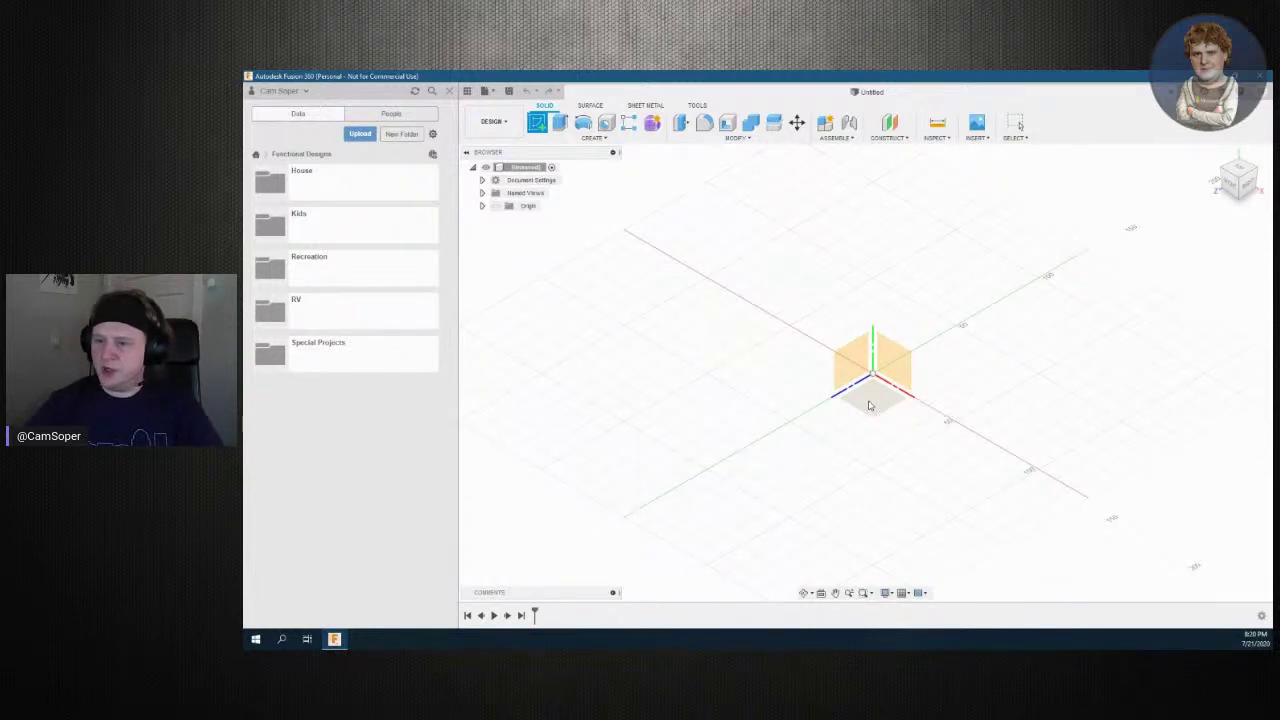
Start a sketch on the horizontal XZ ground plane
{"action": "left_click", "coordinate": [869, 405]}
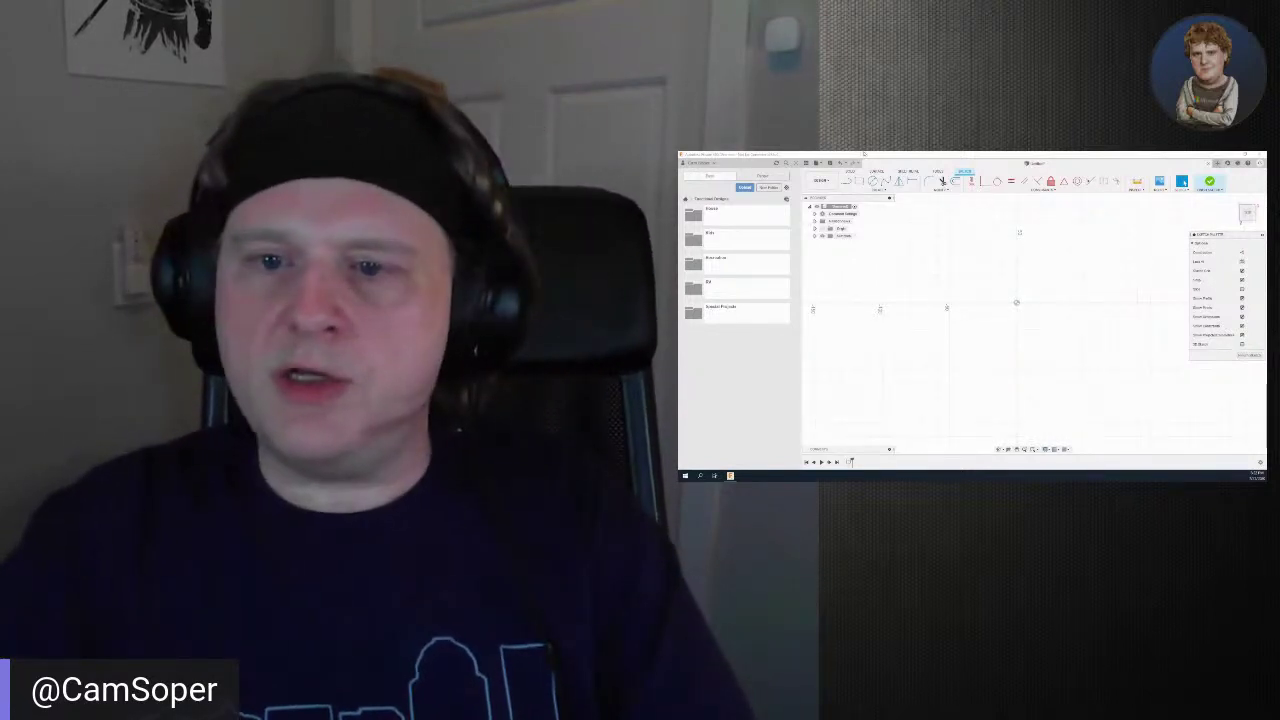
{"action": "key", "text": "l"}
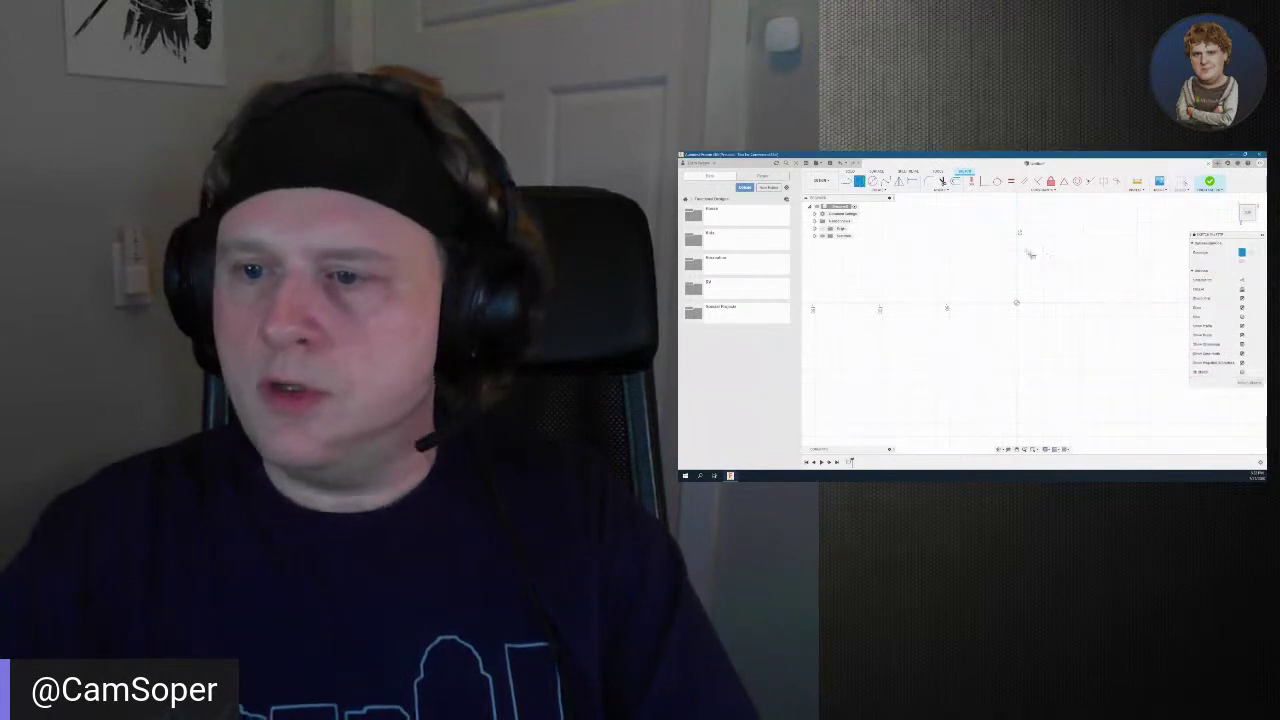
Draw a tall narrow rectangle 10 mm wide starting at the sketch origin
{"action": "left_click", "coordinate": [1031, 303]}
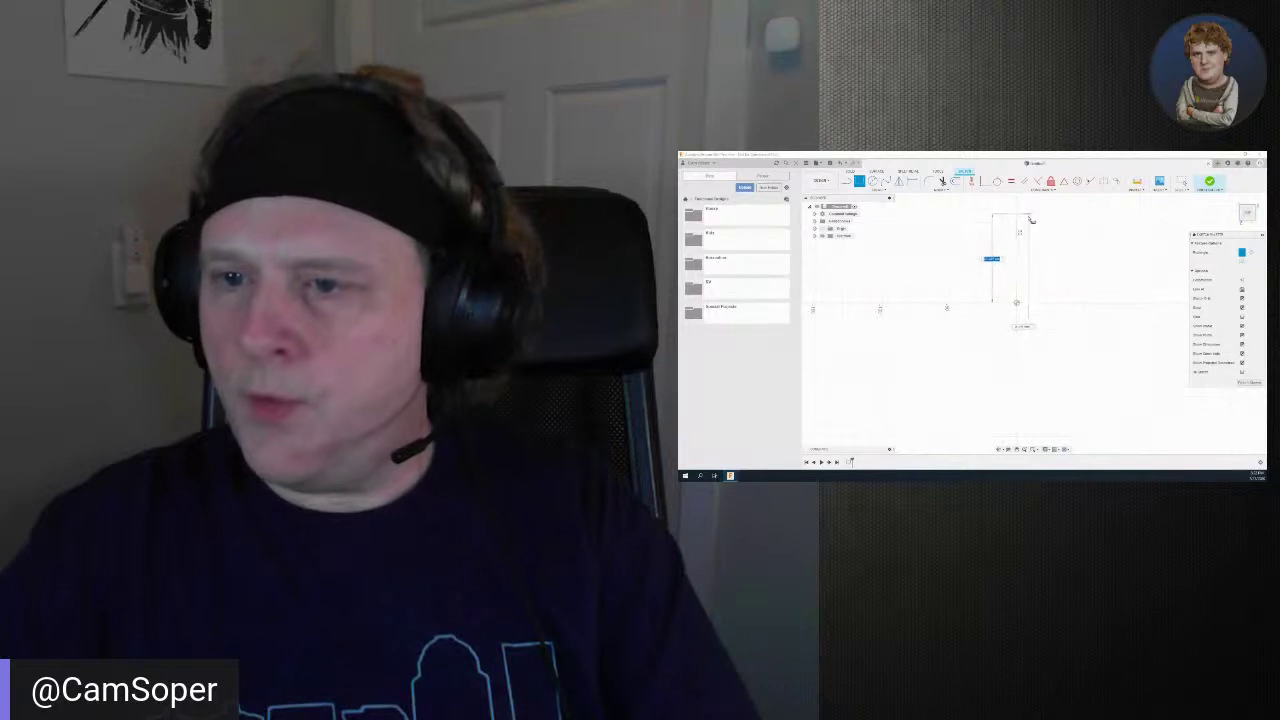
{"action": "key", "text": "Tab"}
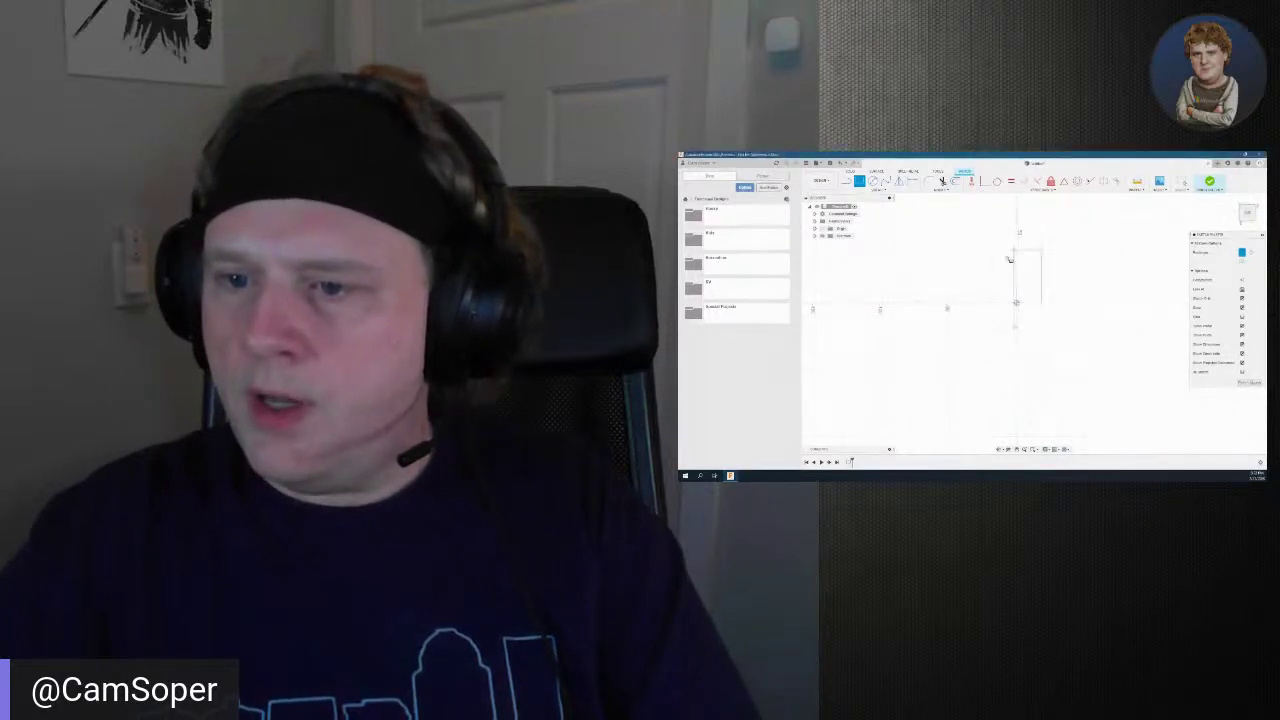
{"action": "key", "text": "Return"}
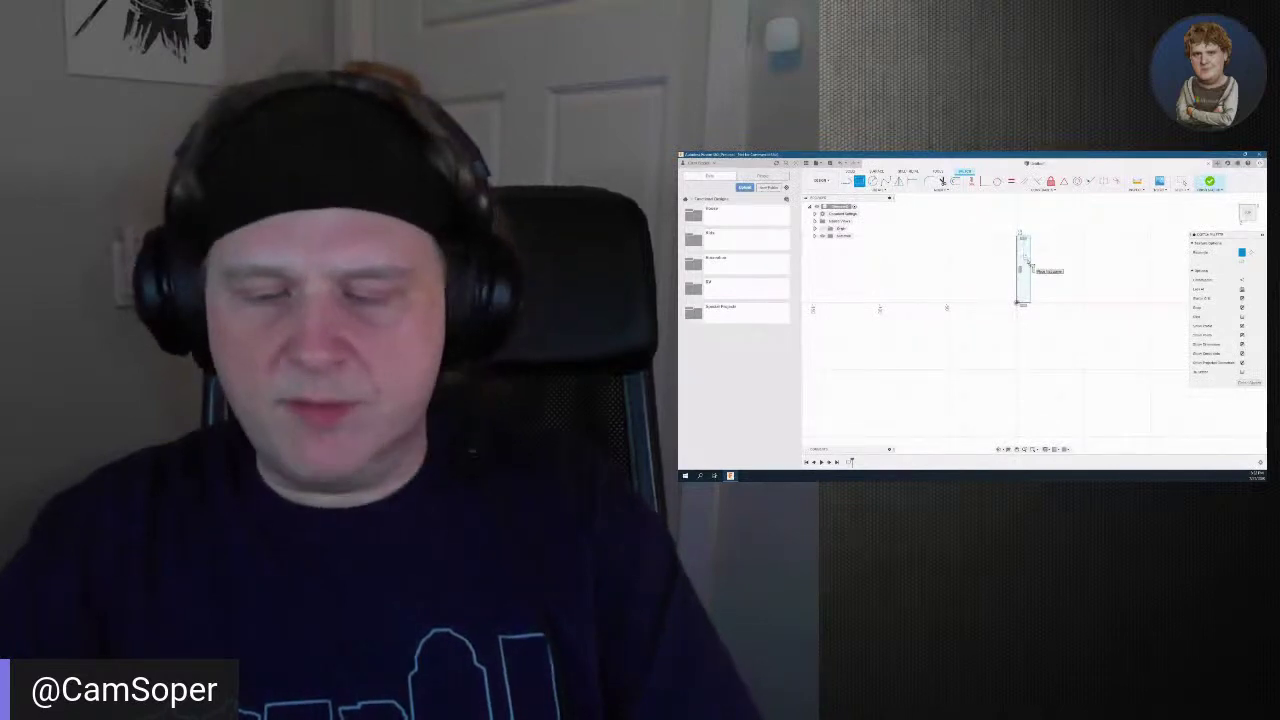
{"action": "key", "text": "Escape"}
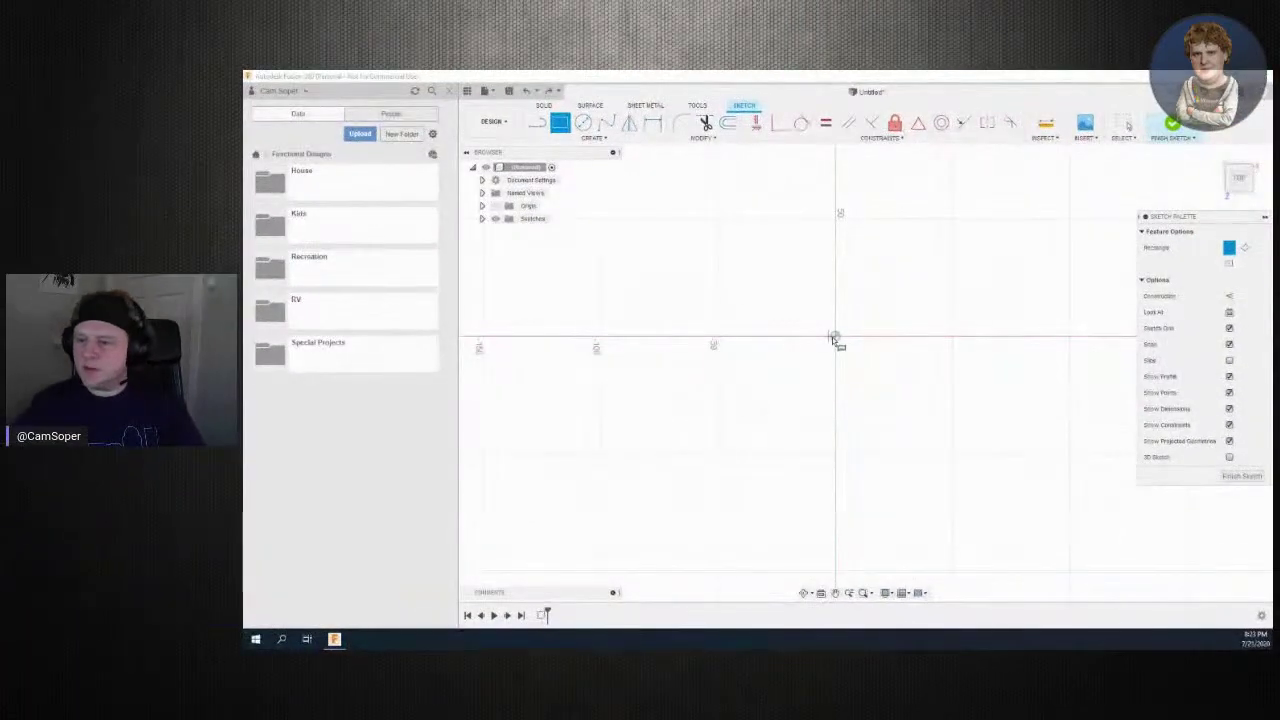
{"action": "left_click", "coordinate": [834, 338]}
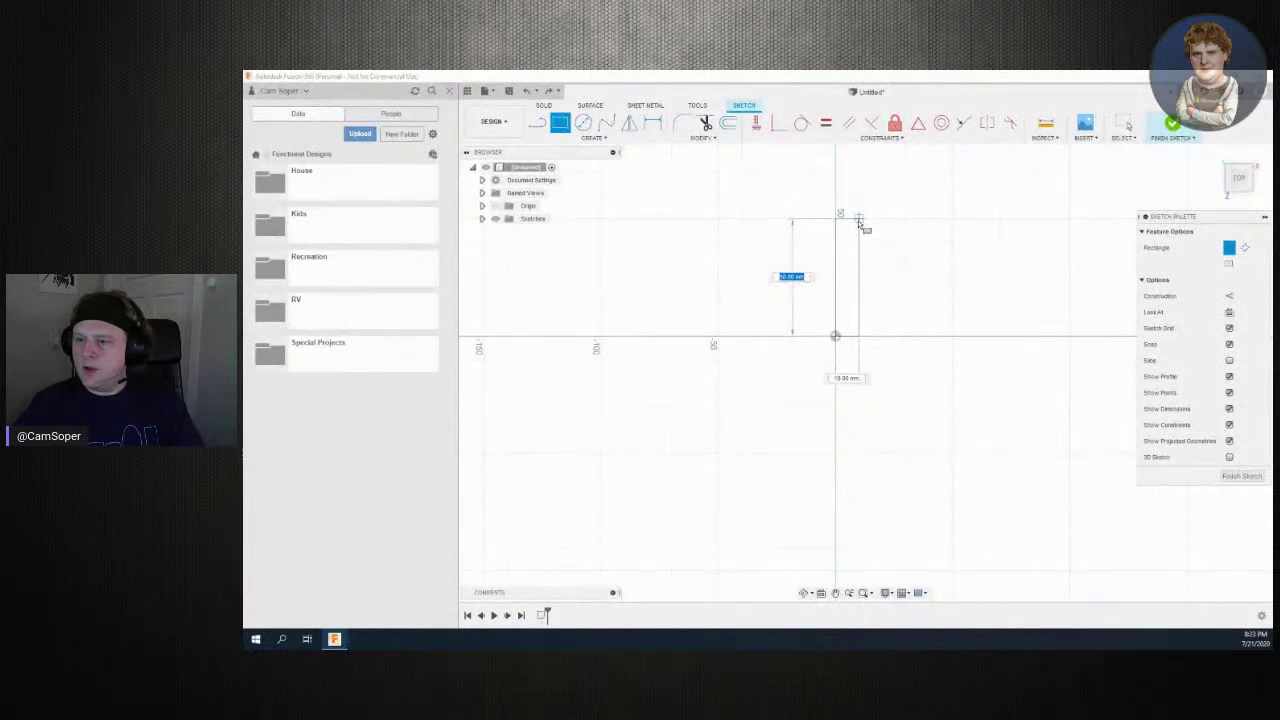
{"action": "type", "text": "10"}
{"action": "key", "text": "Tab"}
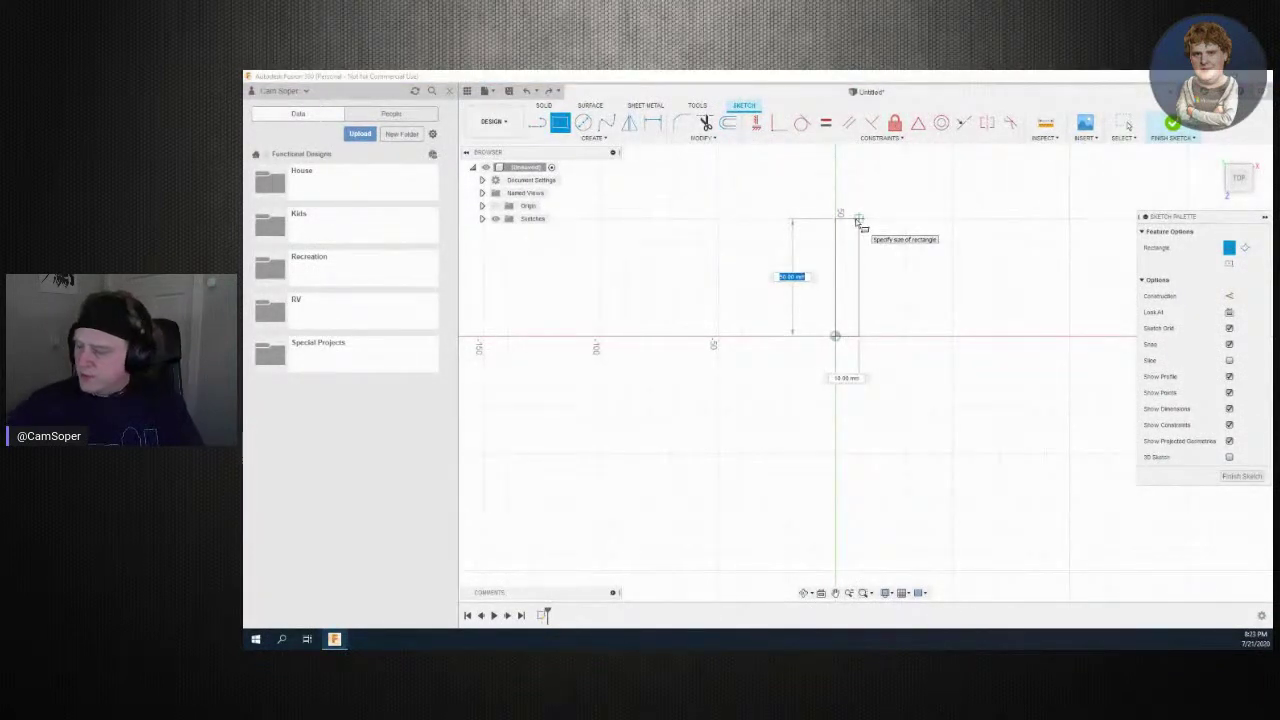
{"action": "key", "text": "Return"}
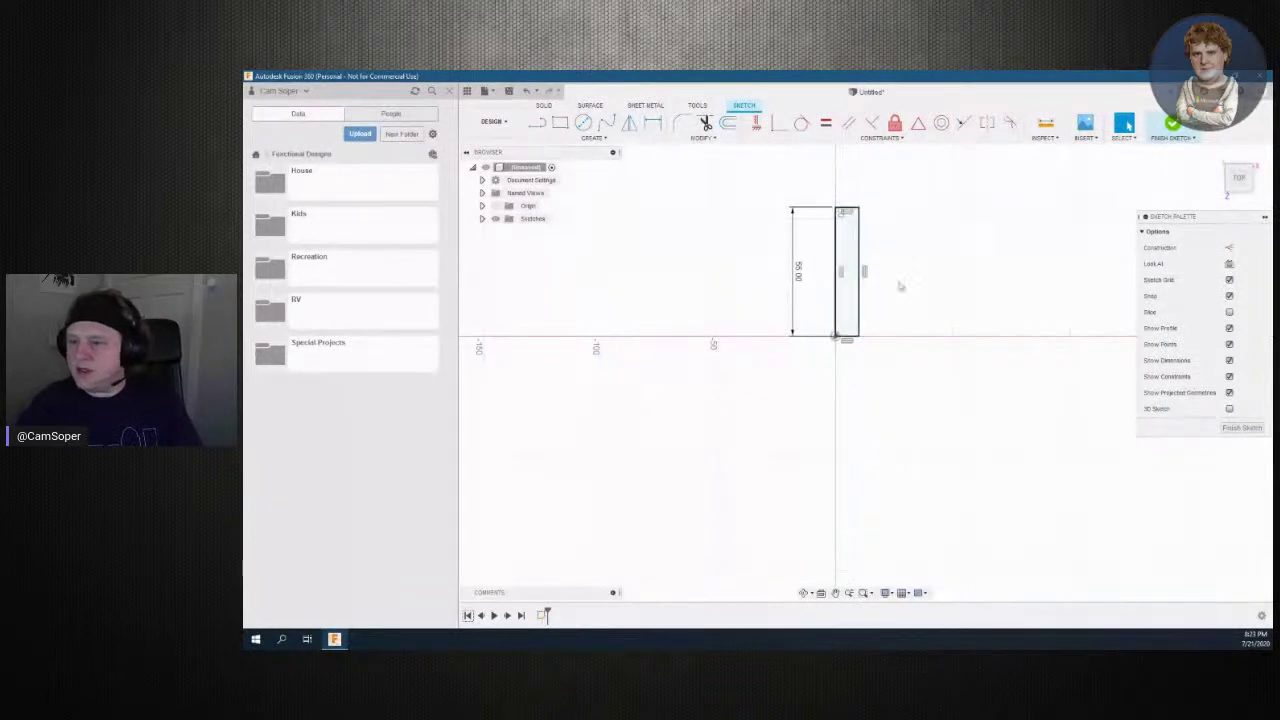
Offset the rectangle's right edge inward and dimension the wall thickness to 5 mm
{"action": "left_click_drag", "start_coordinate": [857, 287], "coordinate": [846, 289]}
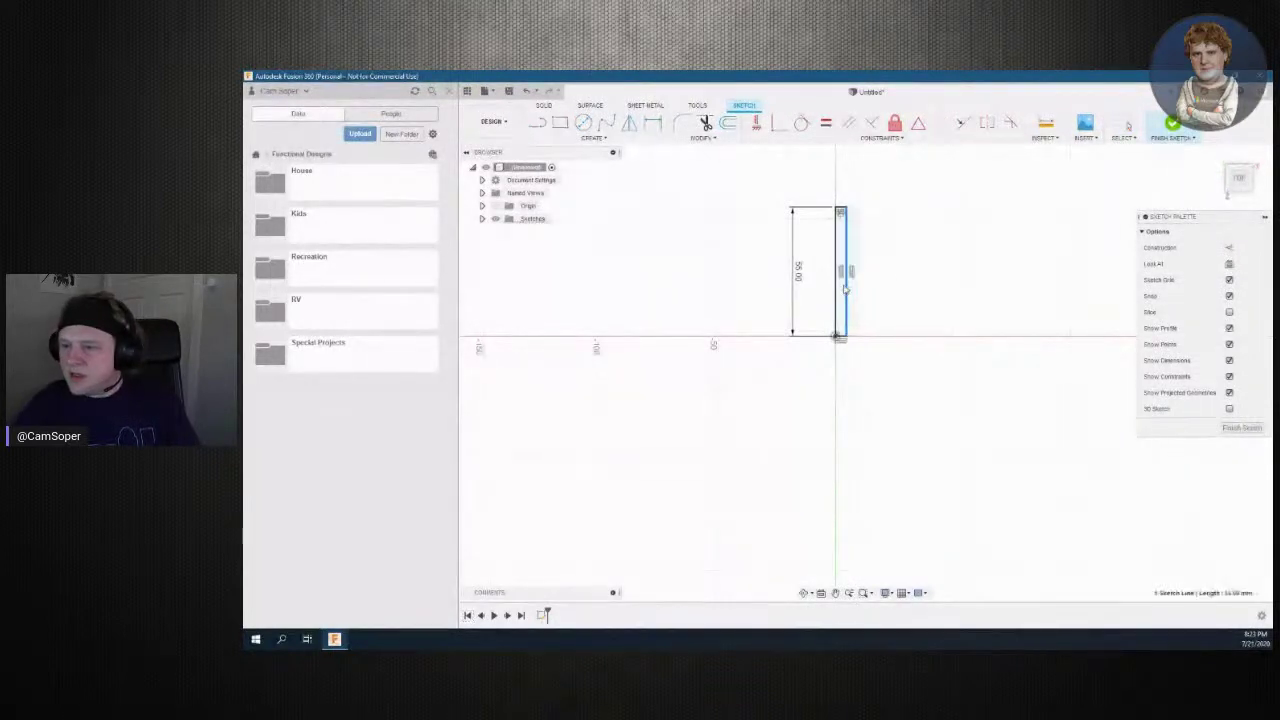
{"action": "left_click", "coordinate": [654, 128]}
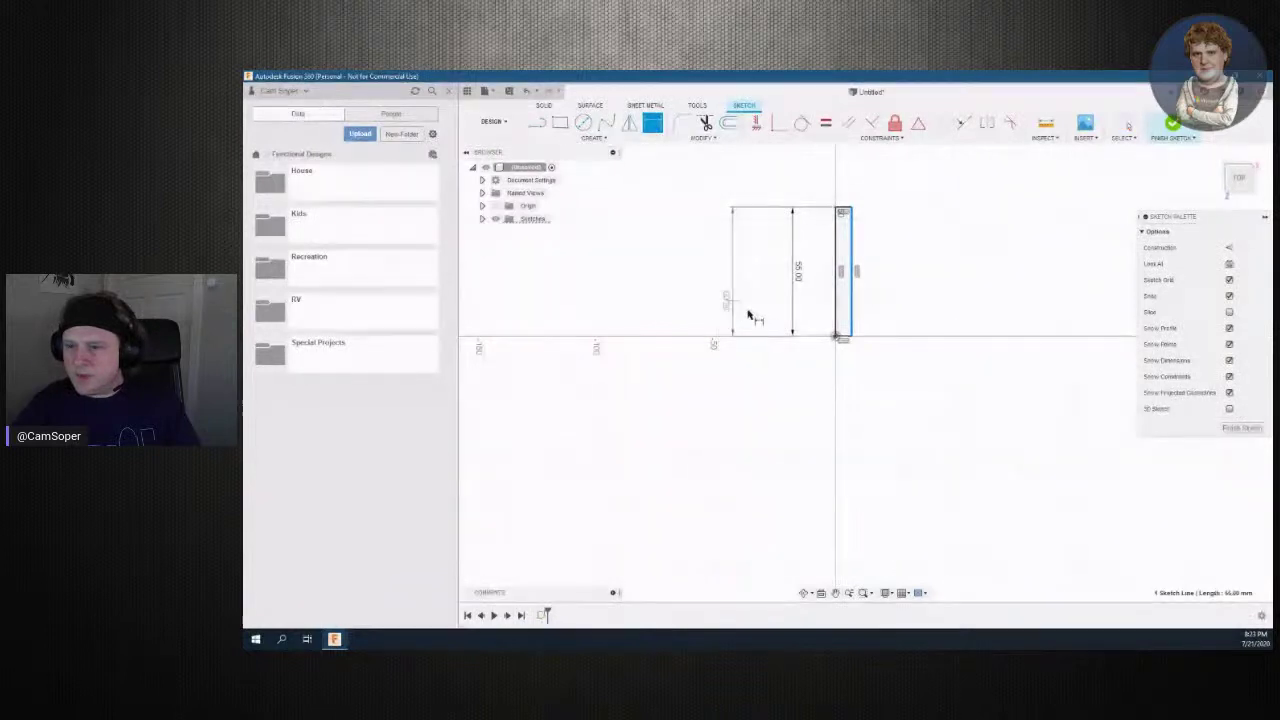
{"action": "left_click", "coordinate": [835, 320]}
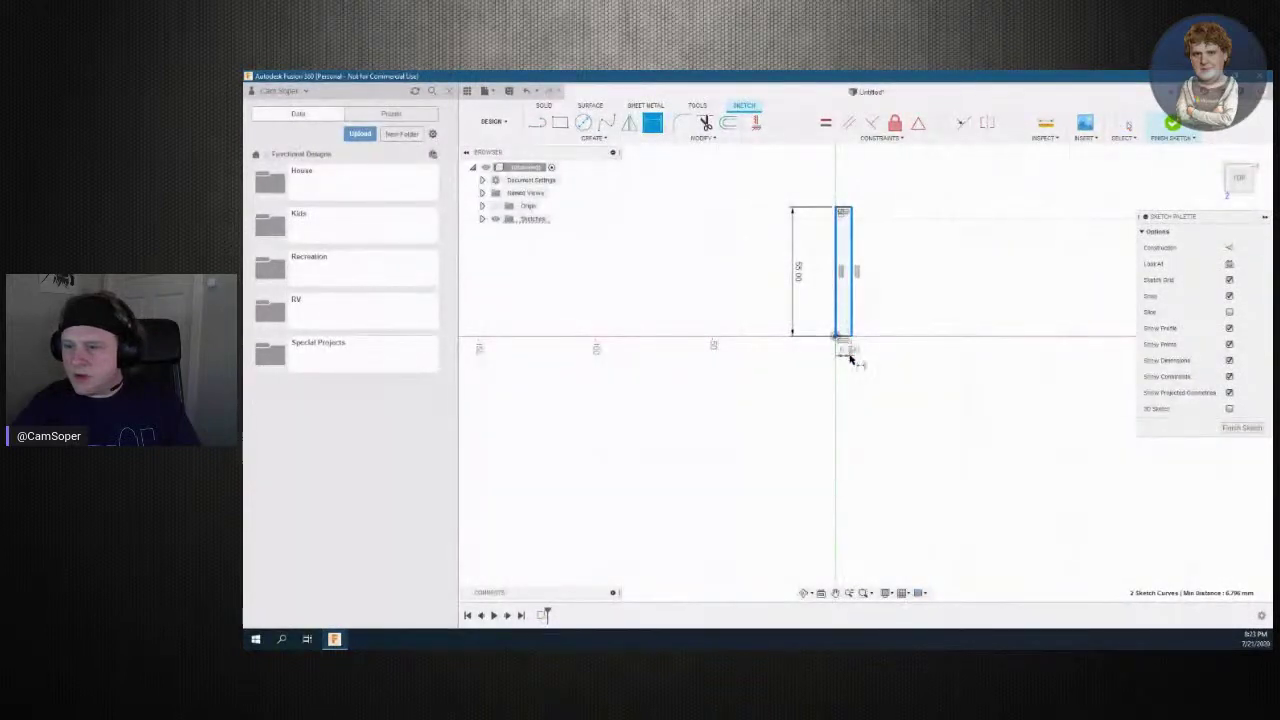
{"action": "left_click", "coordinate": [848, 357]}
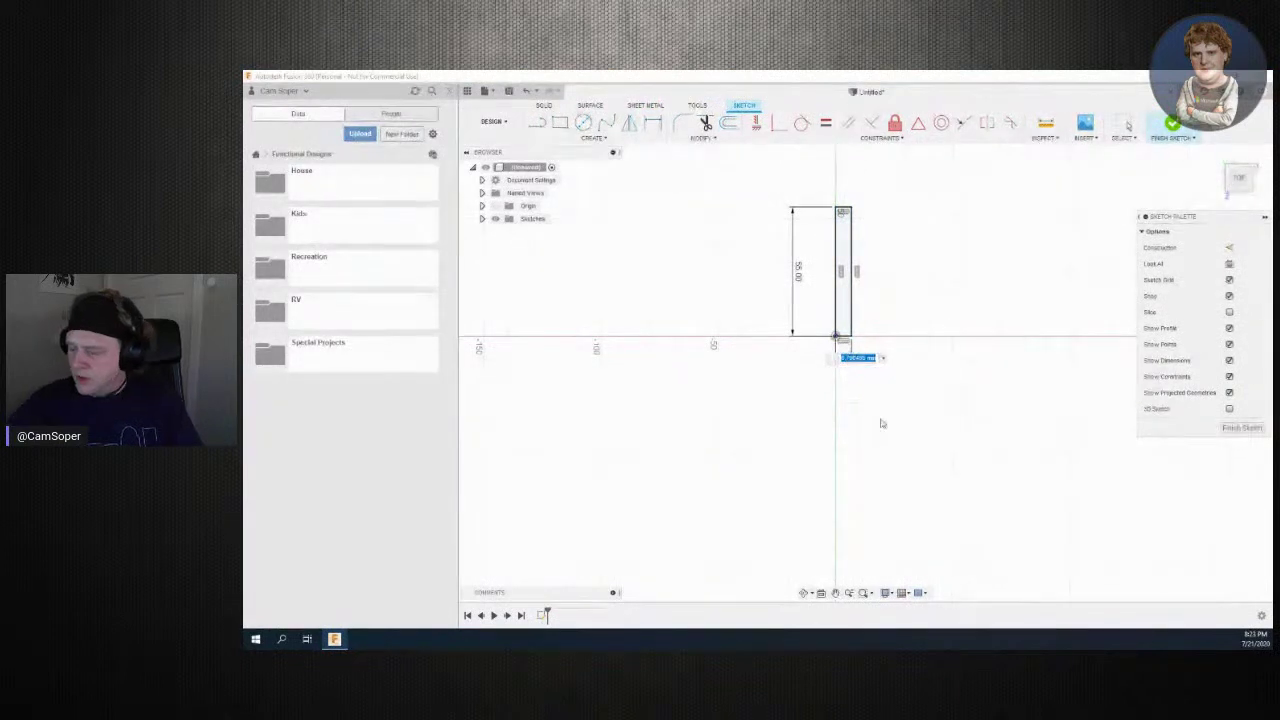
{"action": "type", "text": "5"}
{"action": "key", "text": "Return"}
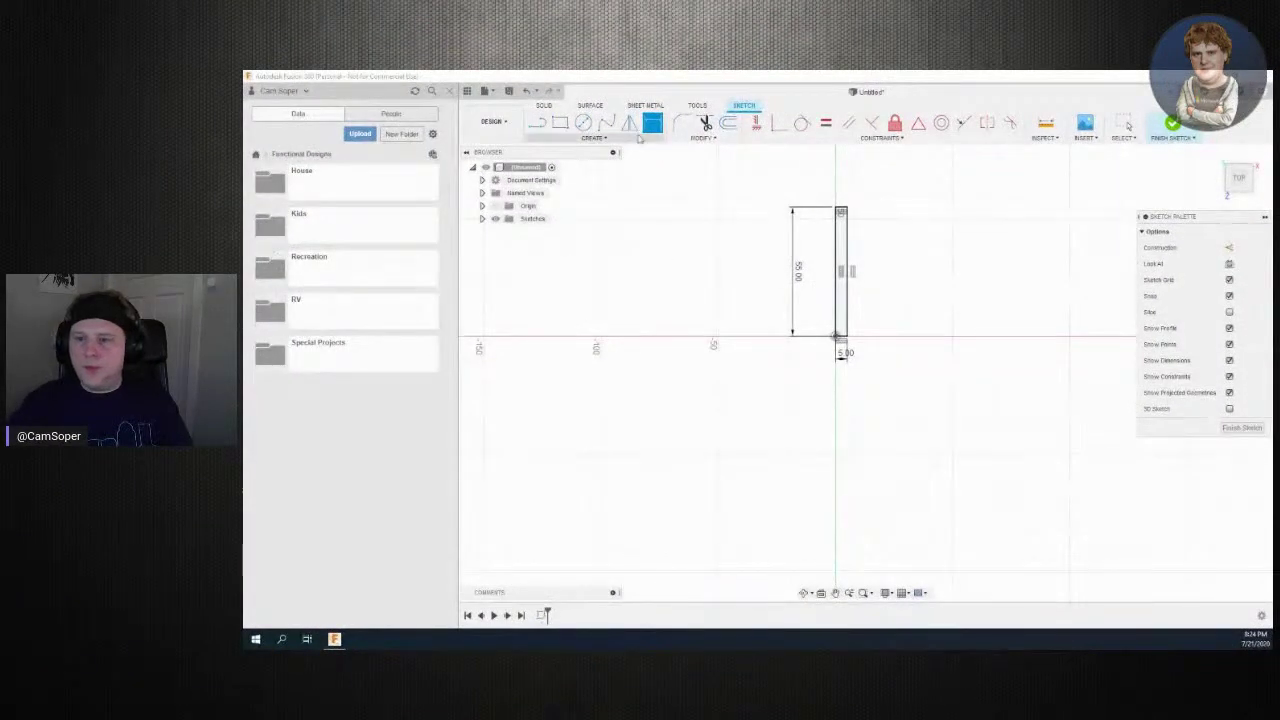
{"action": "left_click", "coordinate": [559, 124]}
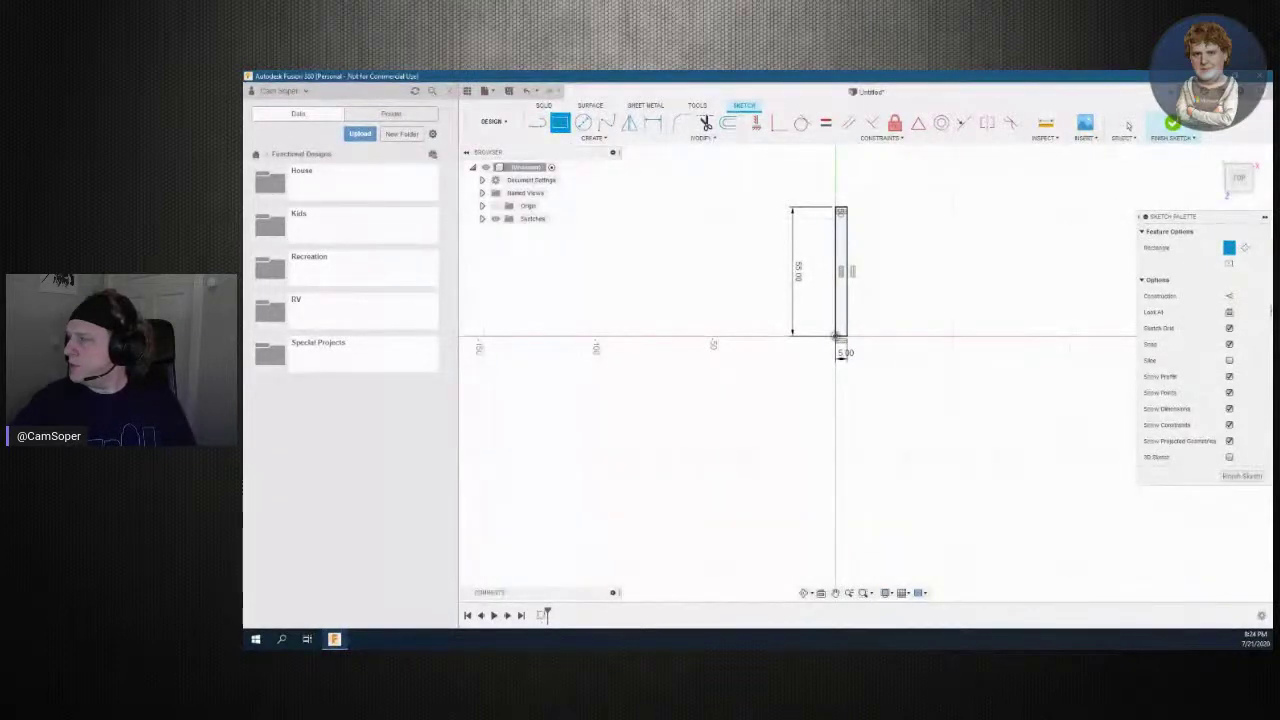
{"action": "left_click_drag", "start_coordinate": [1060, 288], "coordinate": [519, 97]}
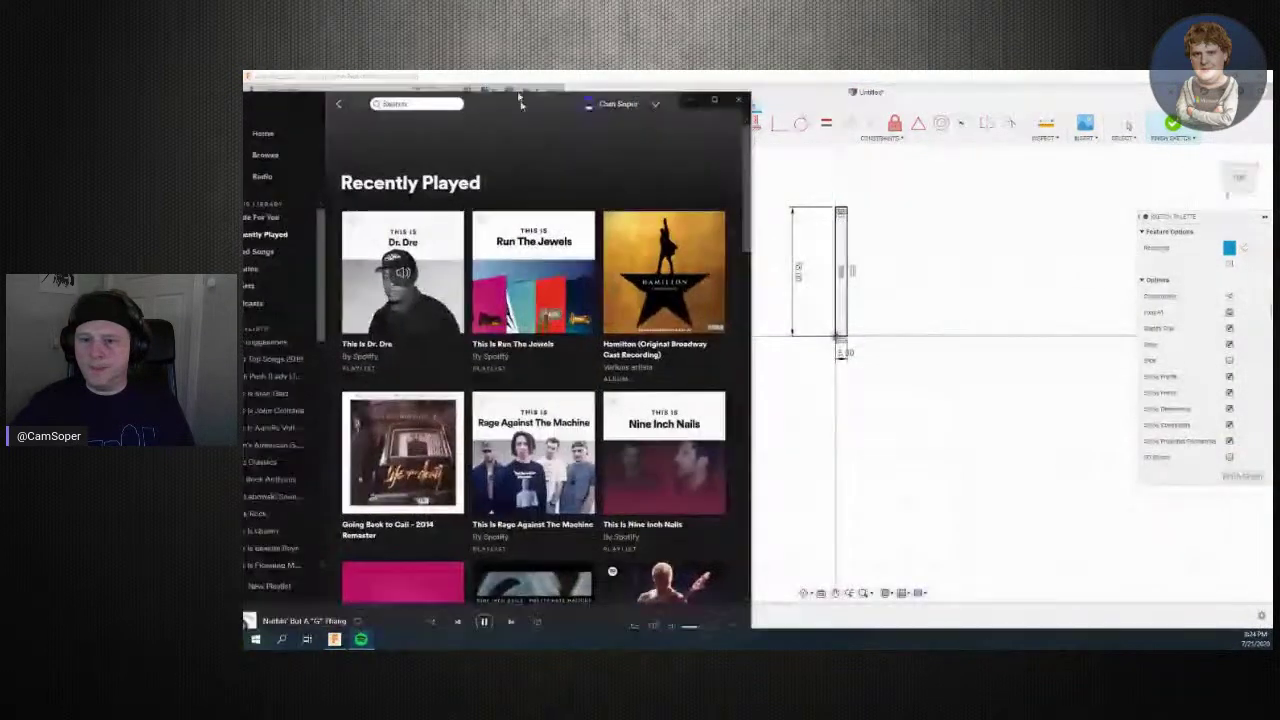
{"action": "double_click", "coordinate": [519, 97]}
{"action": "left_click", "coordinate": [423, 245]}
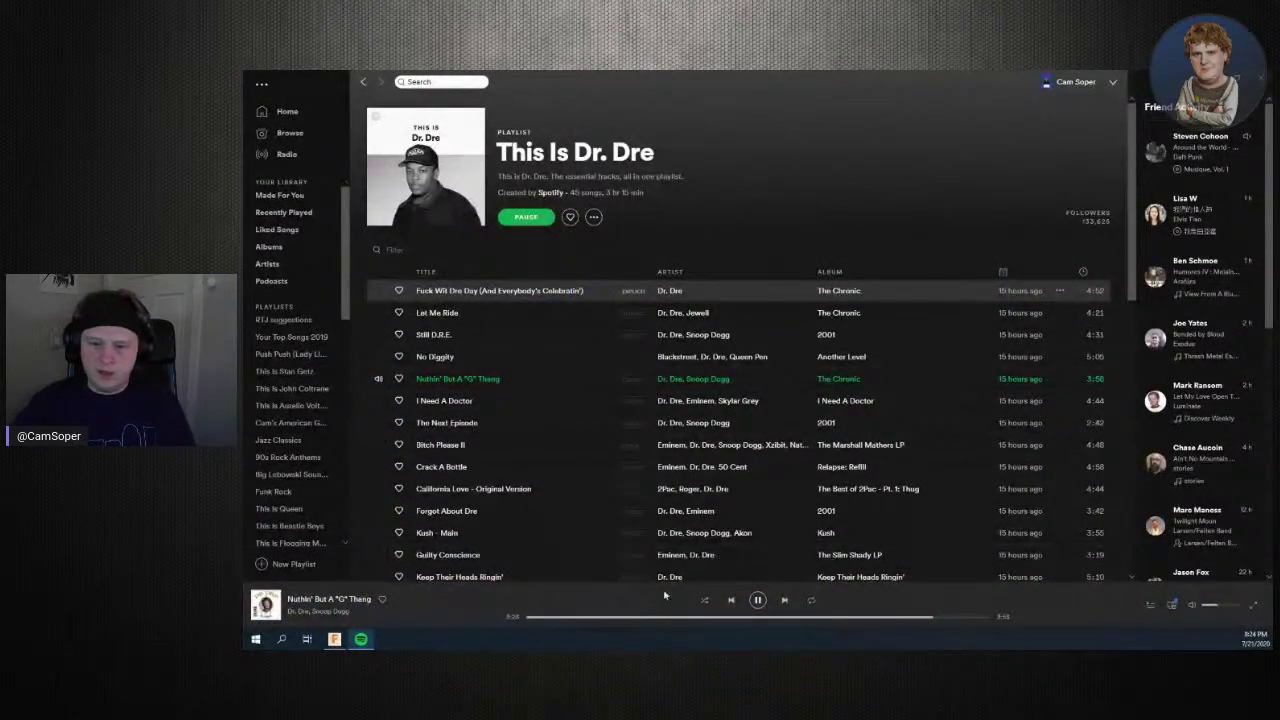
{"action": "mouse_move", "coordinate": [608, 554]}
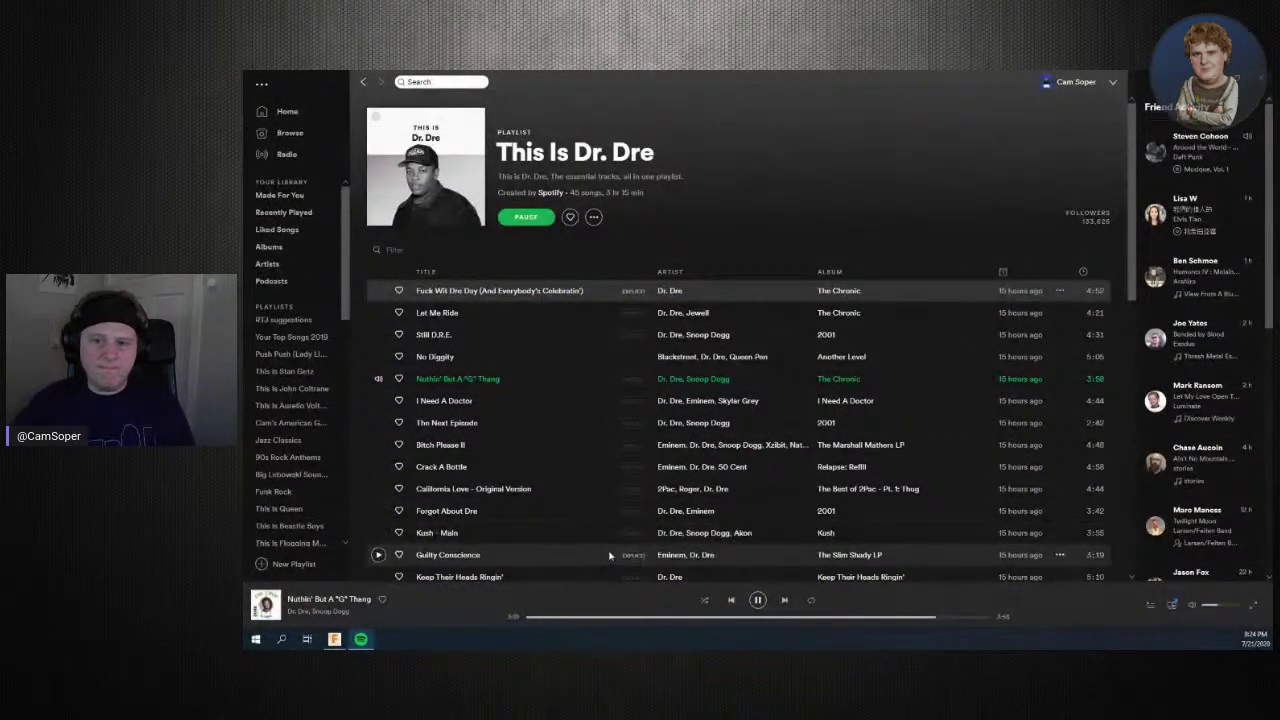
{"action": "left_click_drag", "start_coordinate": [735, 79], "coordinate": [1279, 113]}
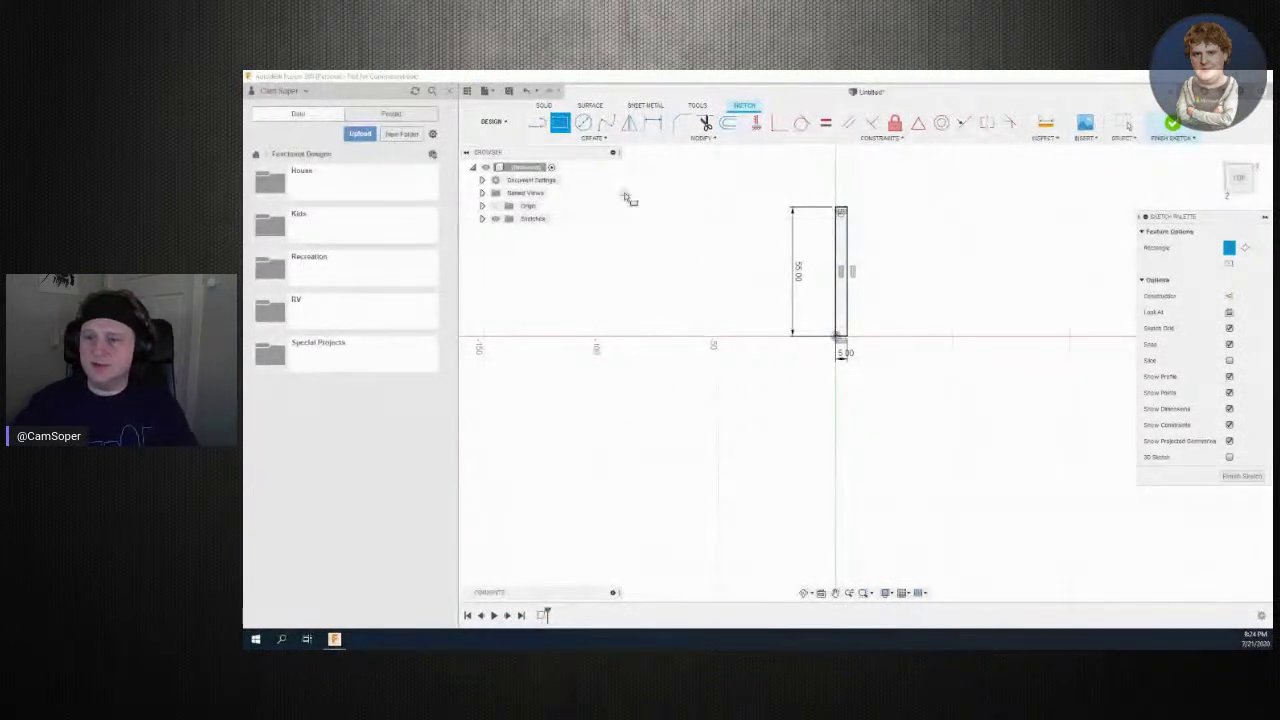
Draw a 70 × 5 mm base bar from the upright's bottom corner, forming an L-profile
{"action": "left_click", "coordinate": [836, 337]}
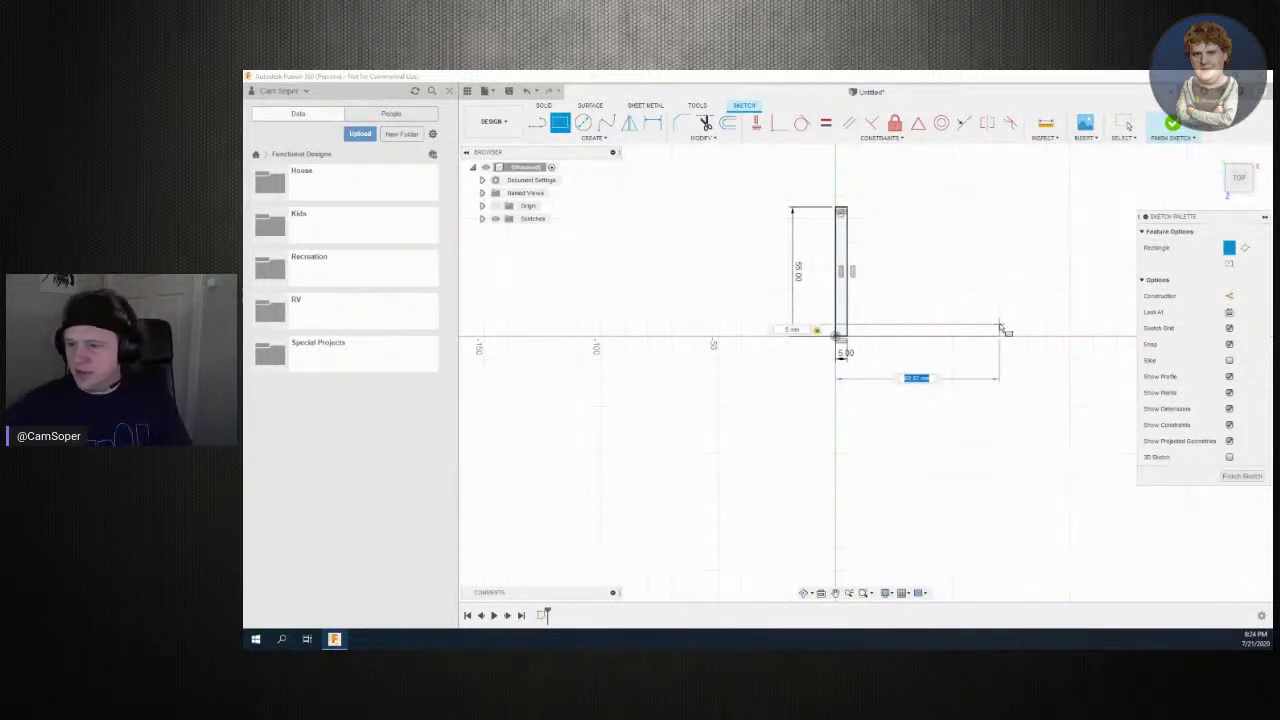
{"action": "type", "text": "70"}
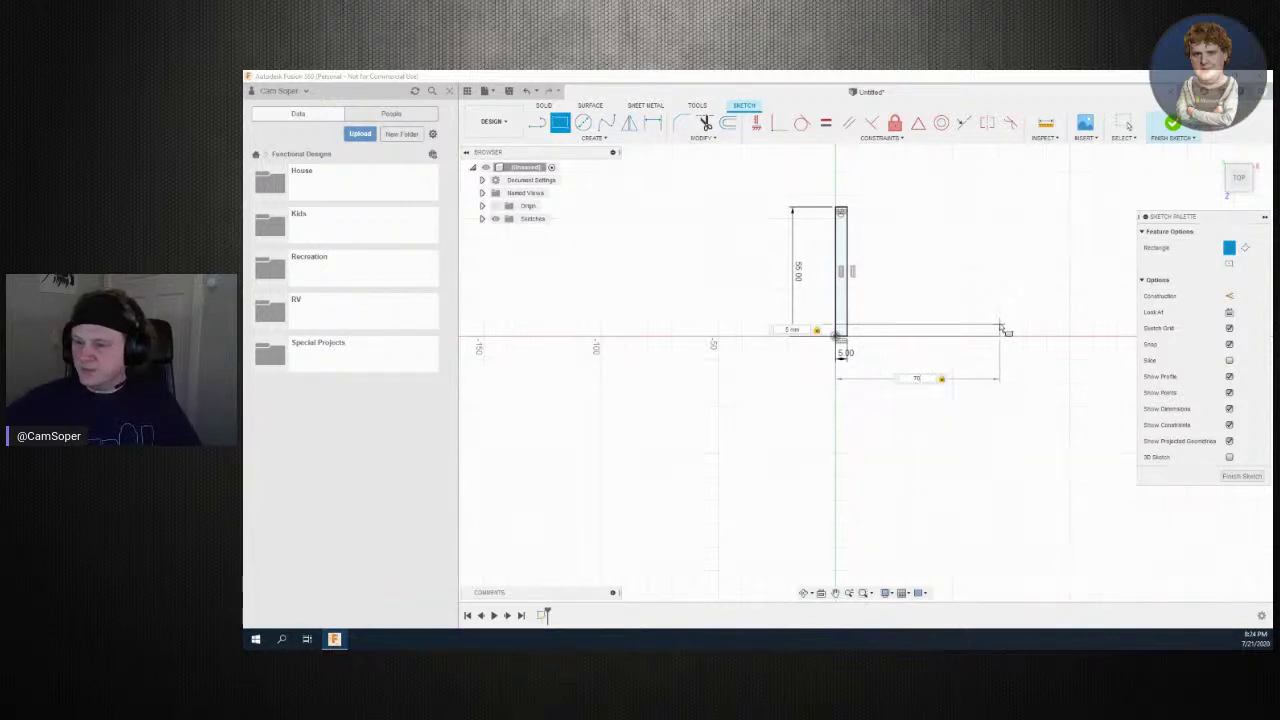
{"action": "key", "text": "Return"}
{"action": "key", "text": "Escape"}
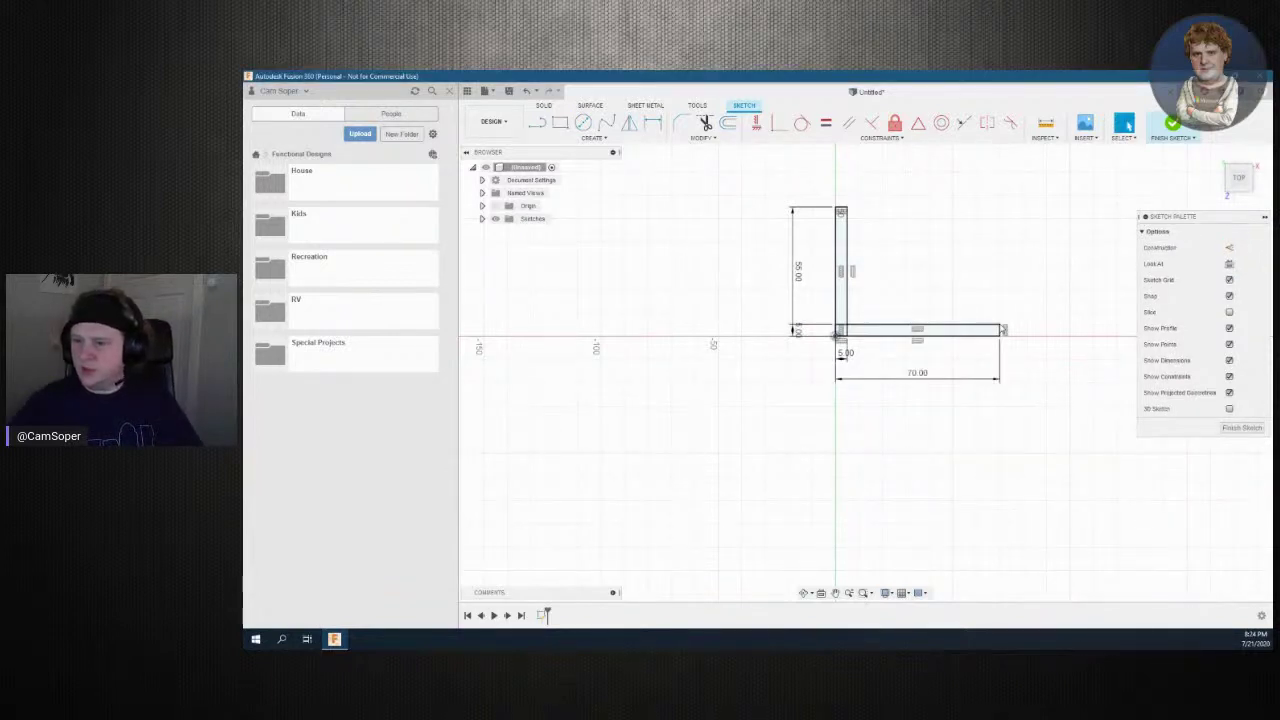
{"action": "middle_click_drag", "start_coordinate": [962, 430], "coordinate": [787, 515]}
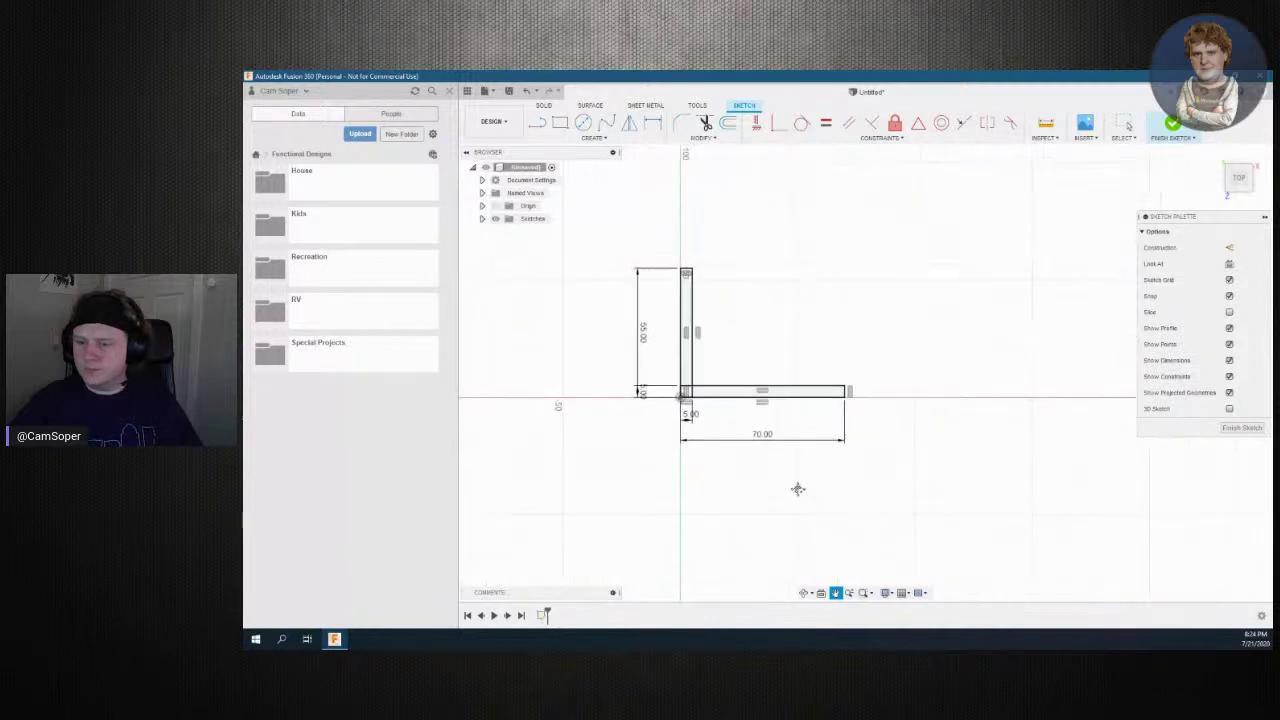
{"action": "scroll", "coordinate": [790, 505], "scroll_direction": "up", "scroll_amount": 1}
{"action": "scroll", "coordinate": [791, 510], "scroll_direction": "up", "scroll_amount": 1}
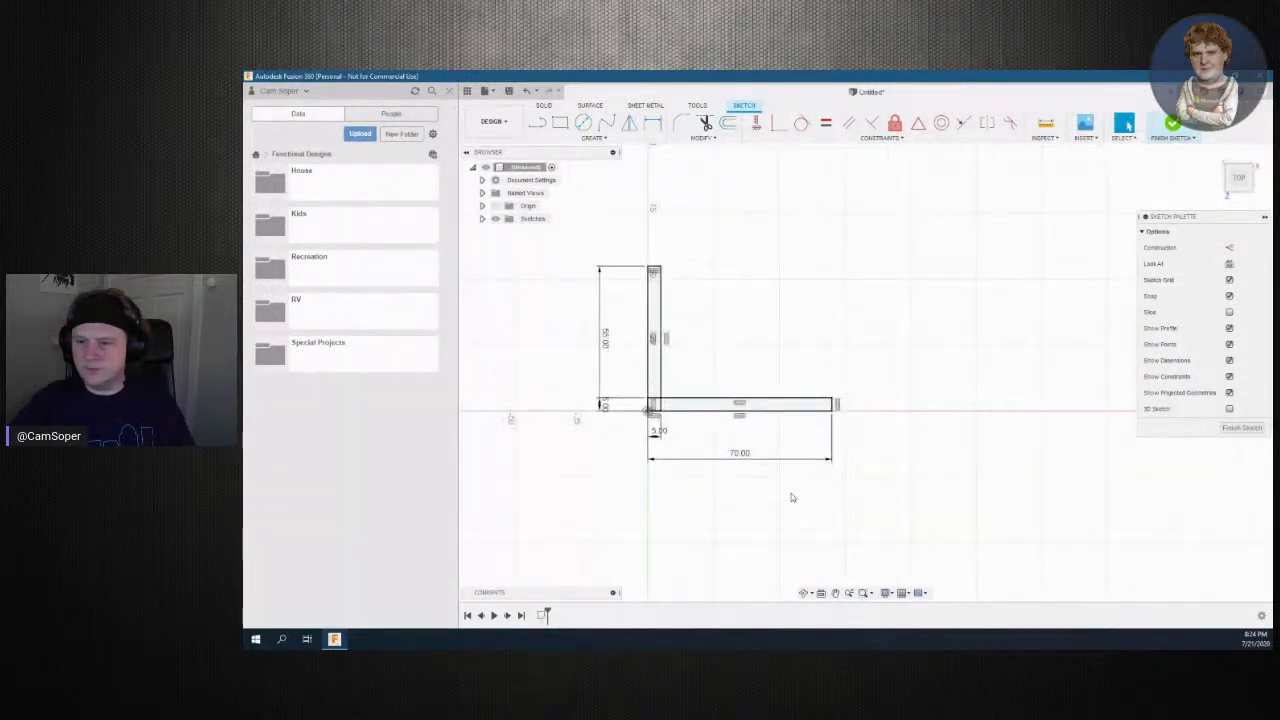
{"action": "scroll", "coordinate": [793, 517], "scroll_direction": "up", "scroll_amount": 1}
{"action": "middle_click_drag", "start_coordinate": [660, 524], "coordinate": [697, 543]}
{"action": "scroll", "coordinate": [697, 543], "scroll_direction": "up", "scroll_amount": 1}
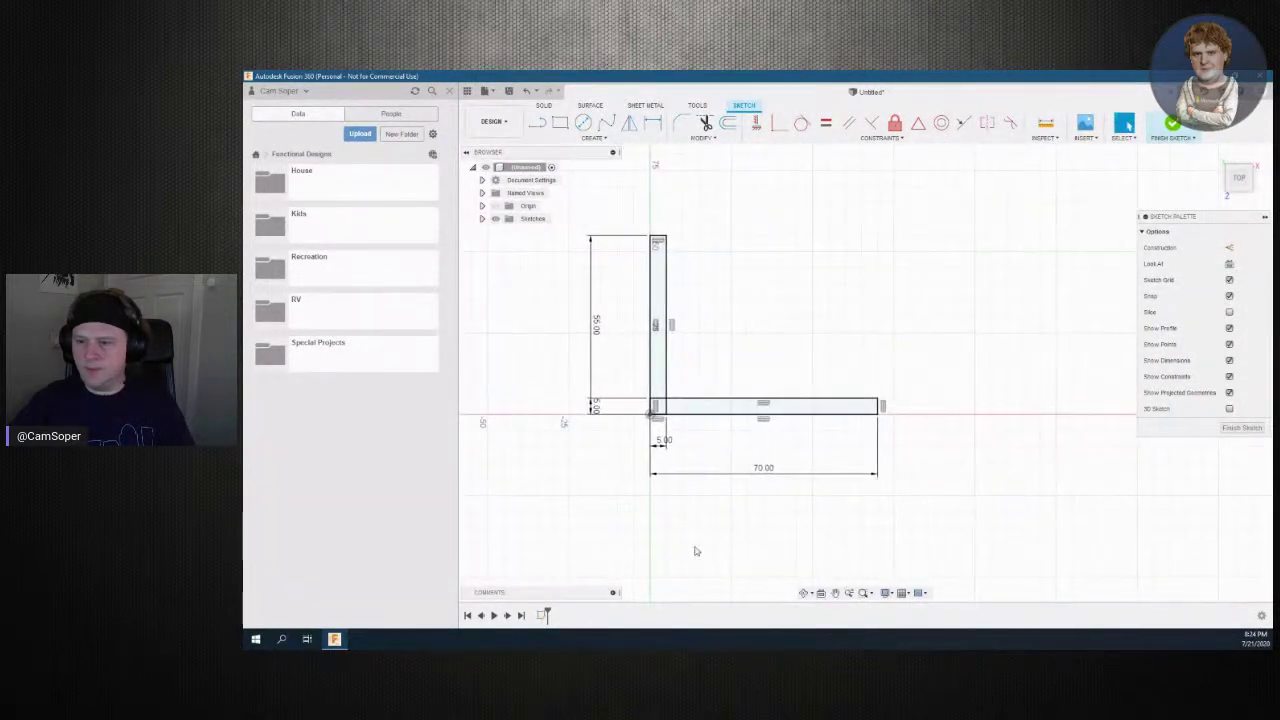
{"action": "scroll", "coordinate": [695, 549], "scroll_direction": "up", "scroll_amount": 1}
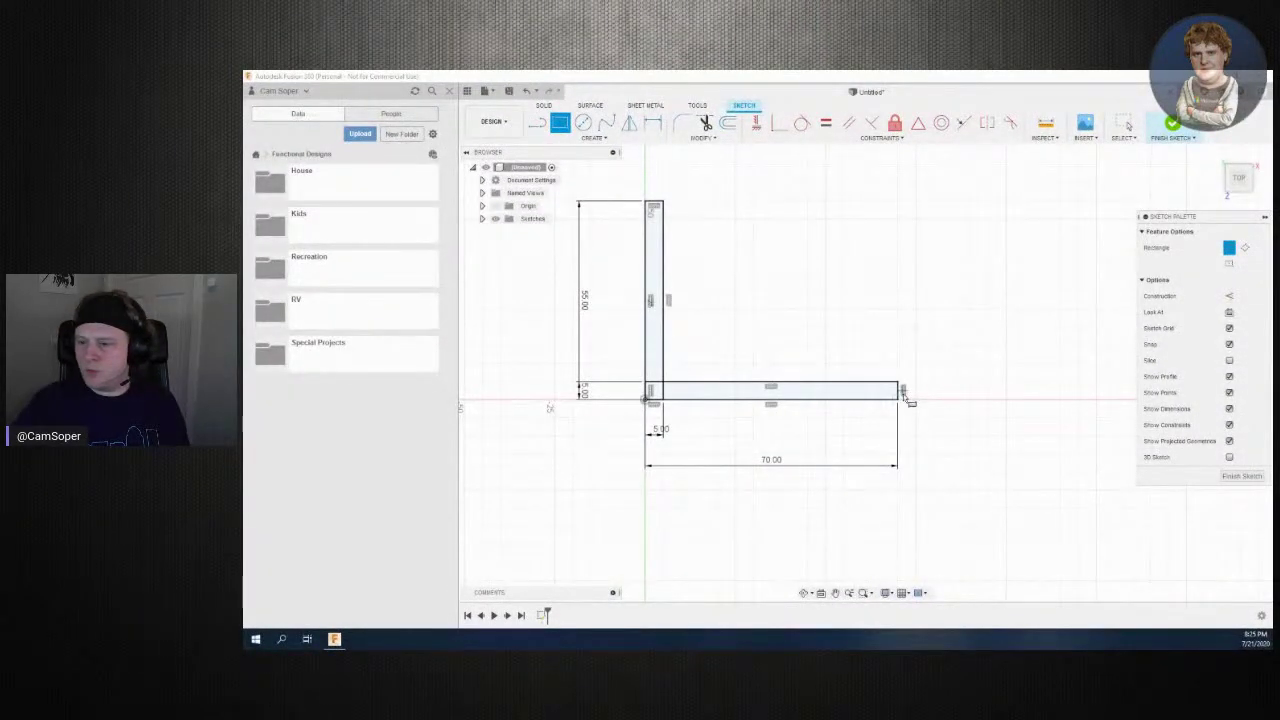
Add a 5 × 25 mm upright at the base bar's right end and finish the sketch
{"action": "left_click", "coordinate": [899, 399]}
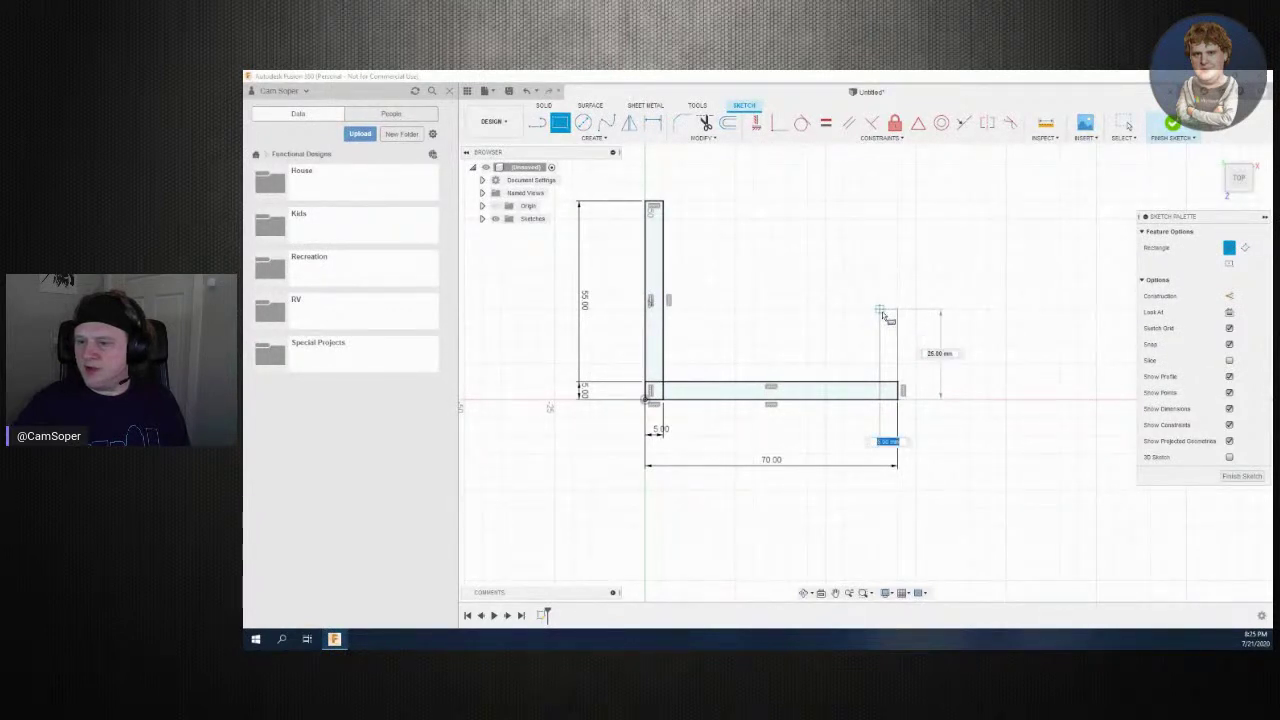
{"action": "key", "text": "Return"}
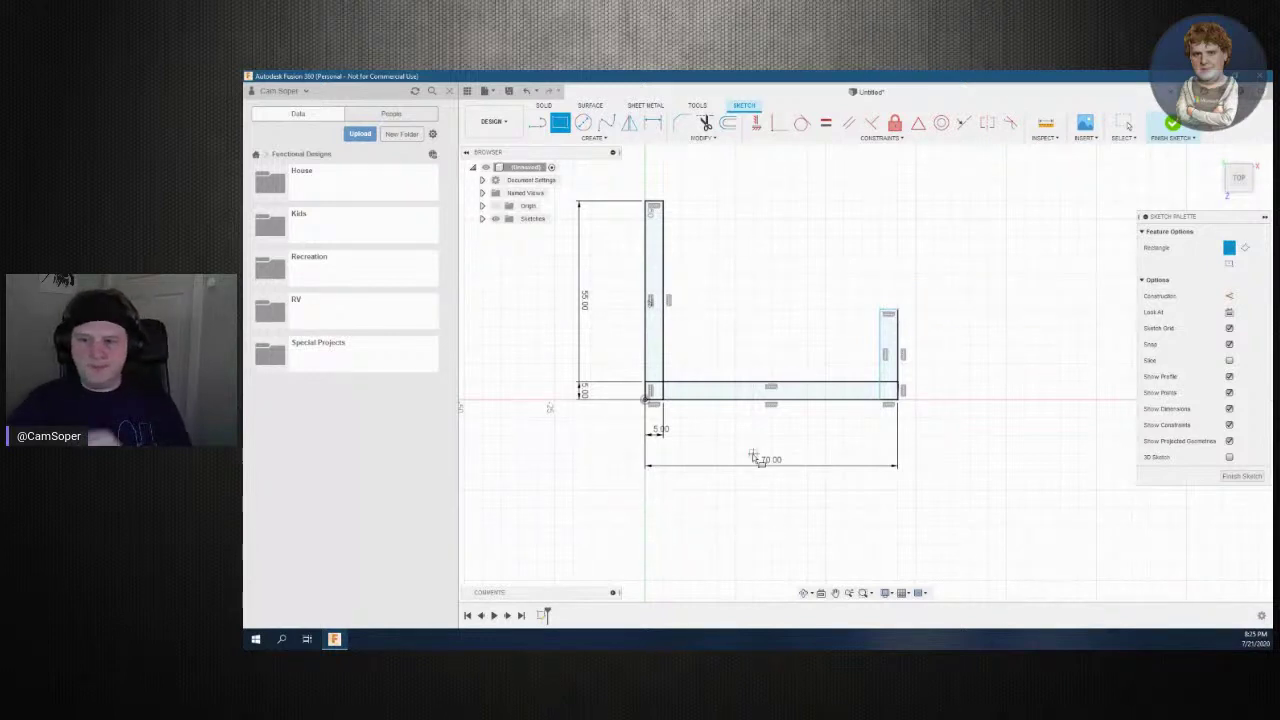
{"action": "left_click", "coordinate": [1180, 130]}
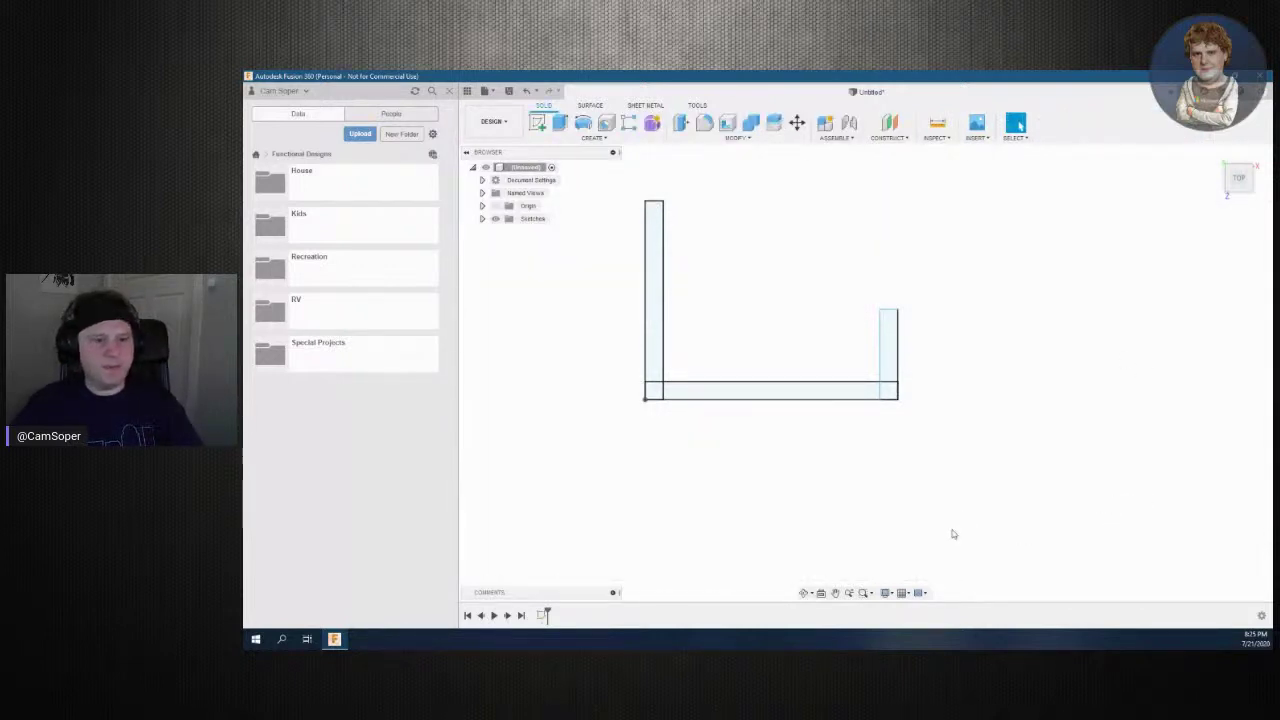
Extrude the upright and base bar profiles 15 mm as a new body
{"action": "left_click", "coordinate": [655, 336]}
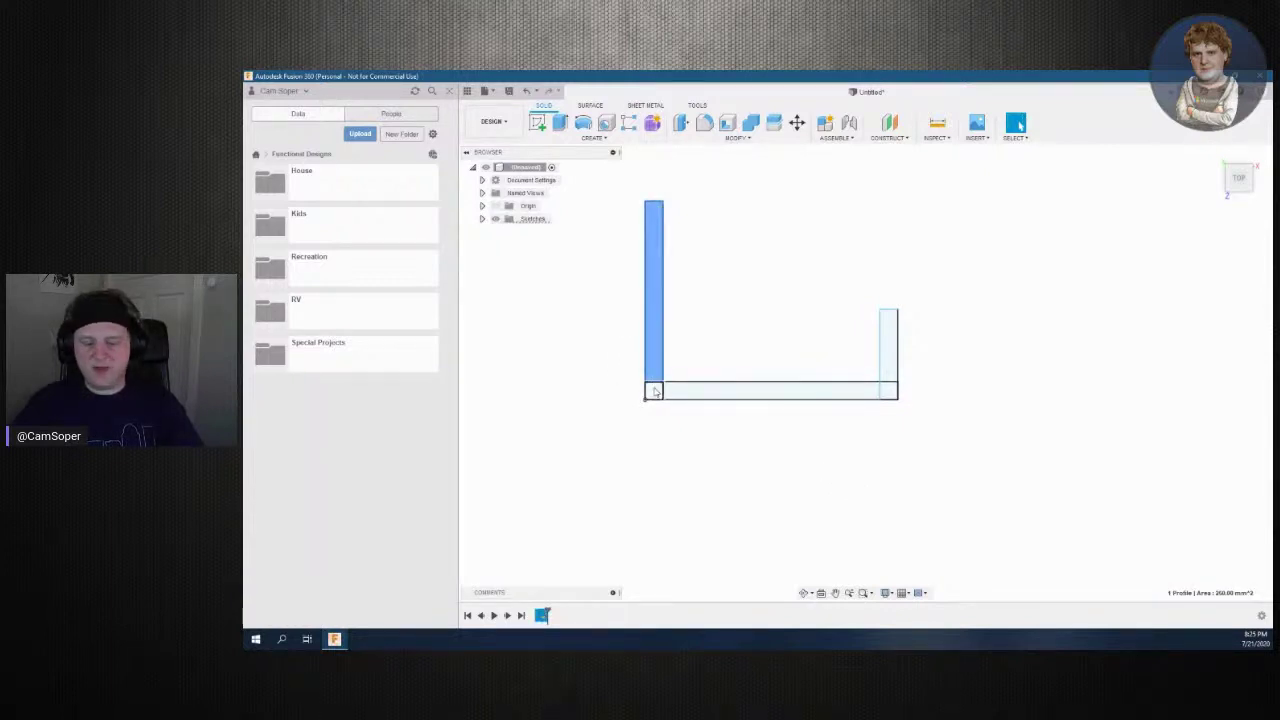
{"action": "left_click", "coordinate": [700, 394]}
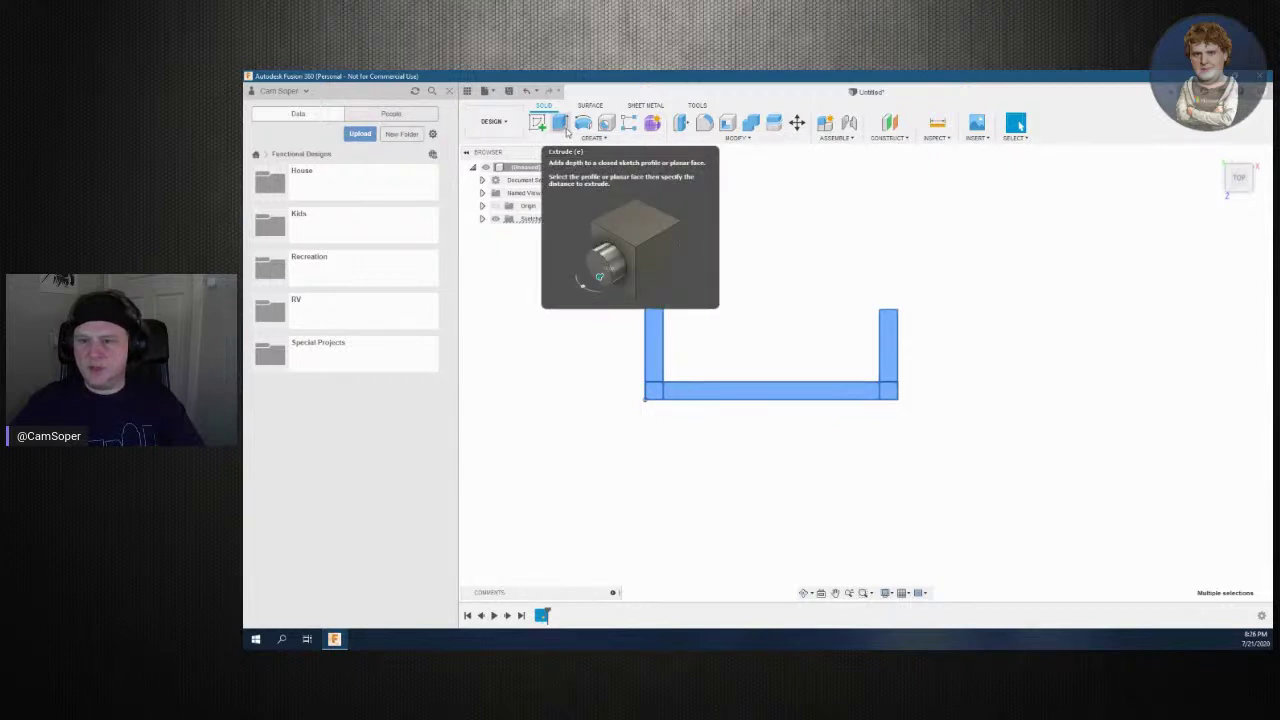
{"action": "left_click", "coordinate": [561, 123]}
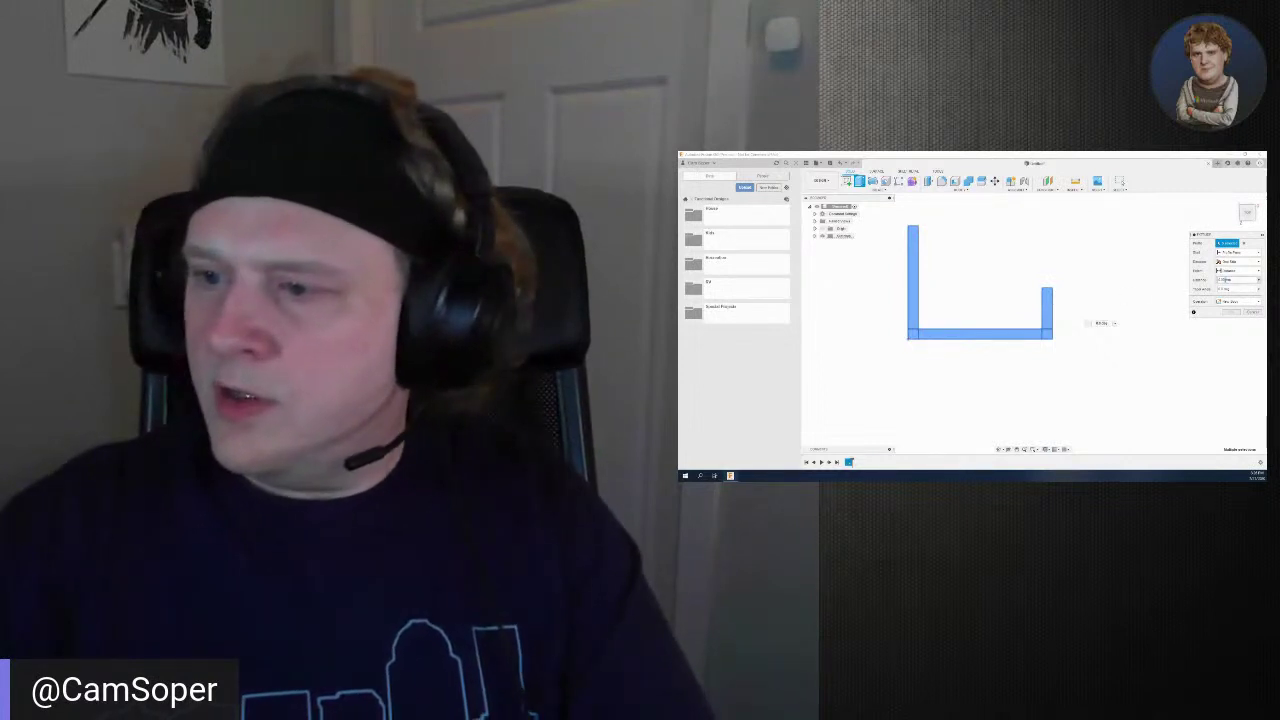
{"action": "left_click", "coordinate": [1223, 279]}
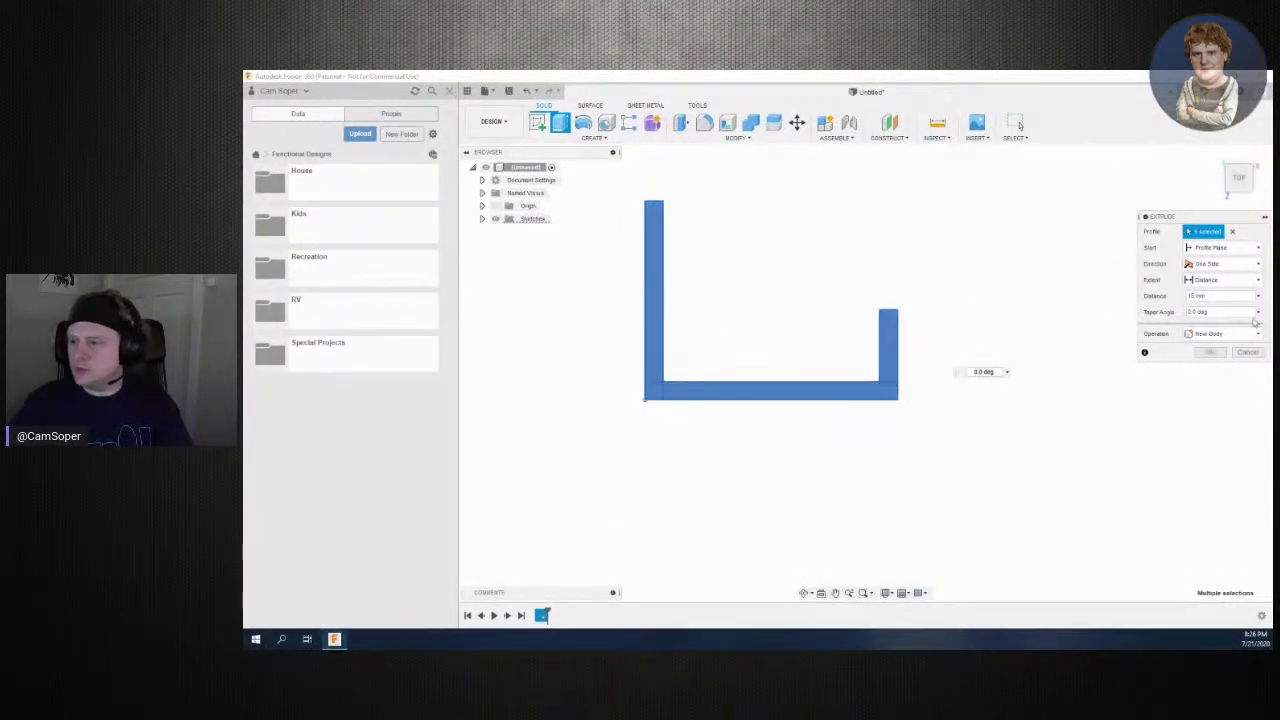
{"action": "left_click", "coordinate": [1217, 356]}
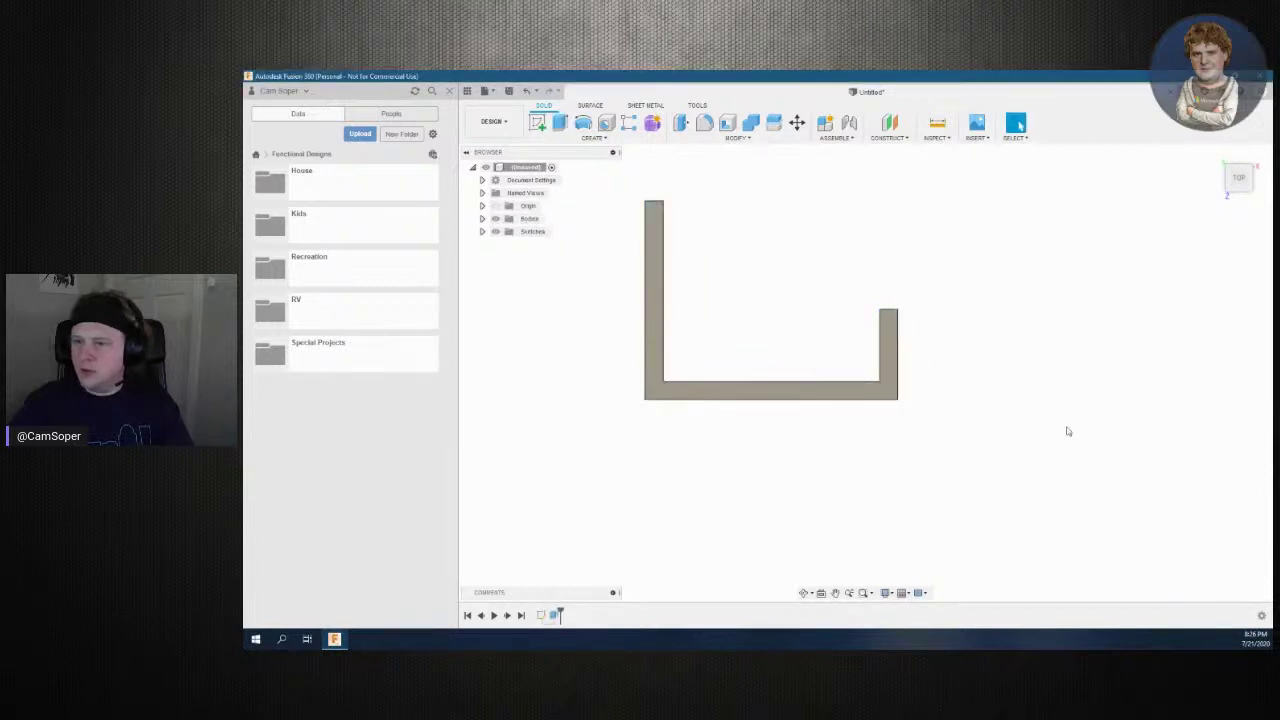
{"action": "left_click_drag", "start_coordinate": [1252, 196], "coordinate": [1240, 180]}
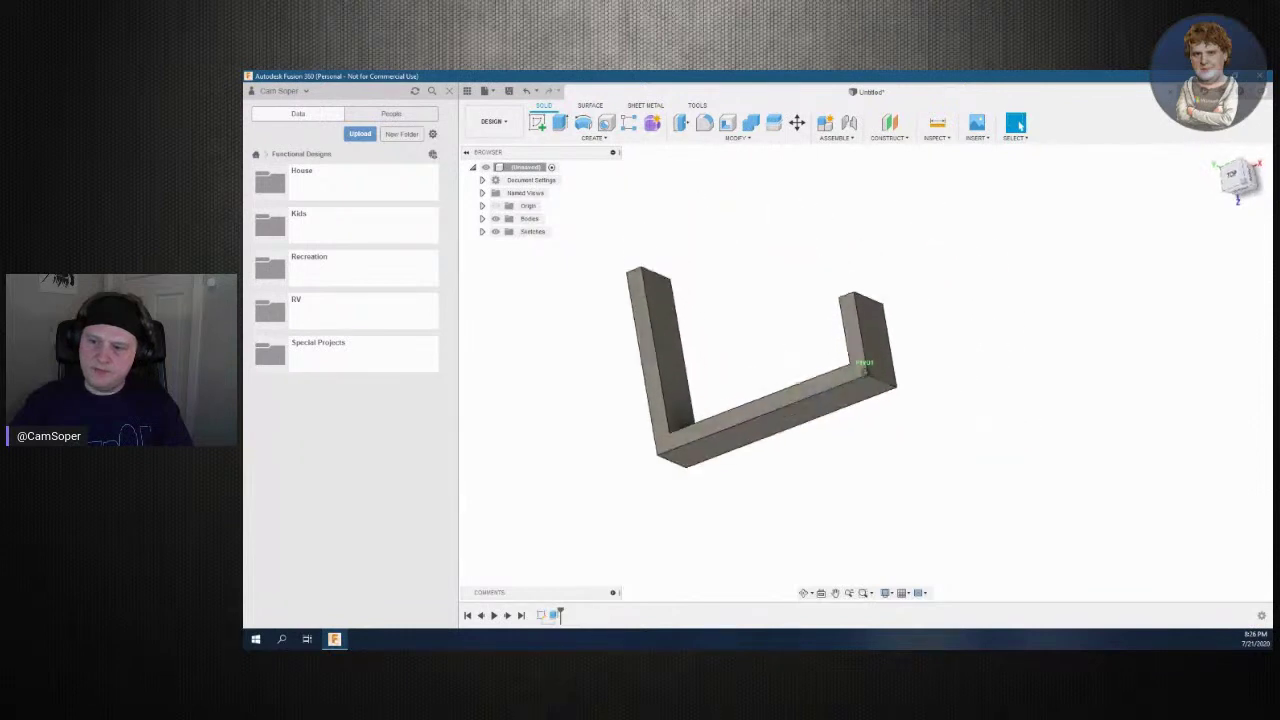
Orbit and zoom in on the short upright, then select its top edge
{"action": "middle_click_drag", "start_coordinate": [865, 370], "coordinate": [865, 368], "text": "shift"}
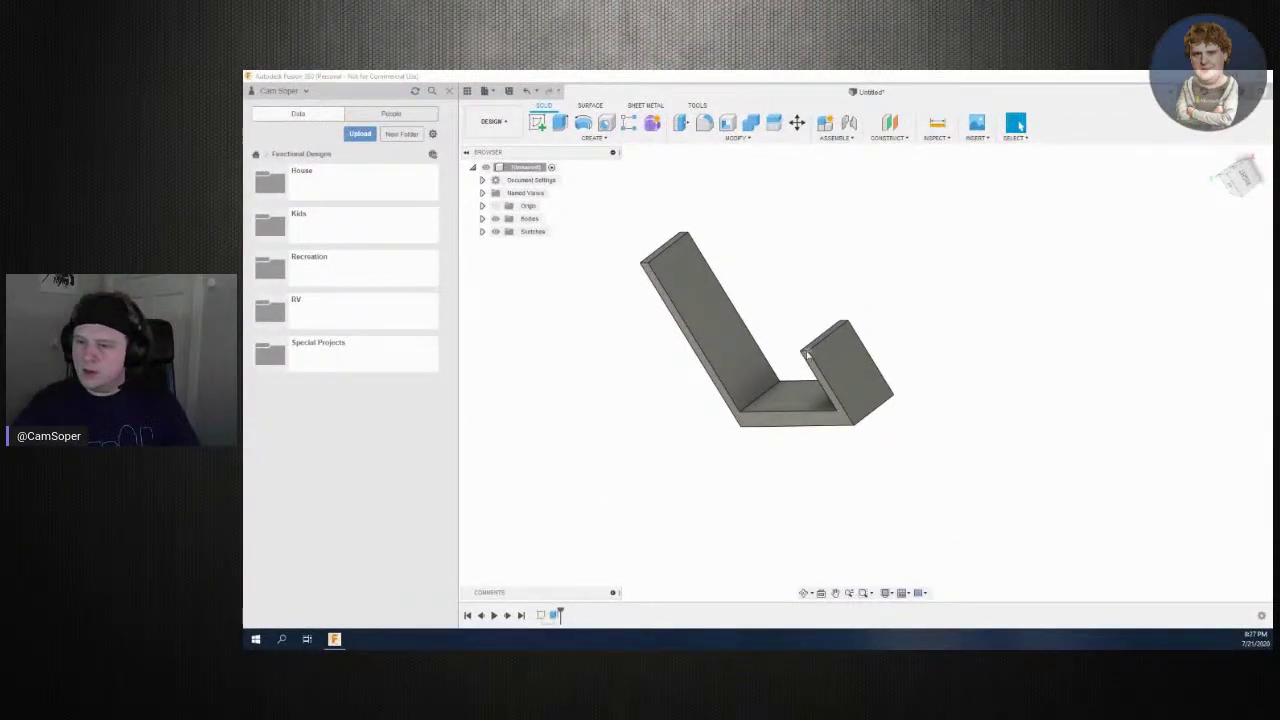
{"action": "mouse_move", "coordinate": [865, 368]}
{"action": "middle_mouse_down", "text": "shift"}
{"action": "mouse_move", "coordinate": [900, 330]}
{"action": "mouse_move", "coordinate": [1137, 243]}
{"action": "middle_mouse_up", "text": "shift"}
{"action": "scroll", "coordinate": [946, 431], "scroll_direction": "up", "scroll_amount": 1}
{"action": "scroll", "coordinate": [946, 431], "scroll_direction": "up", "scroll_amount": 2}
{"action": "scroll", "coordinate": [946, 431], "scroll_direction": "up", "scroll_amount": 2}
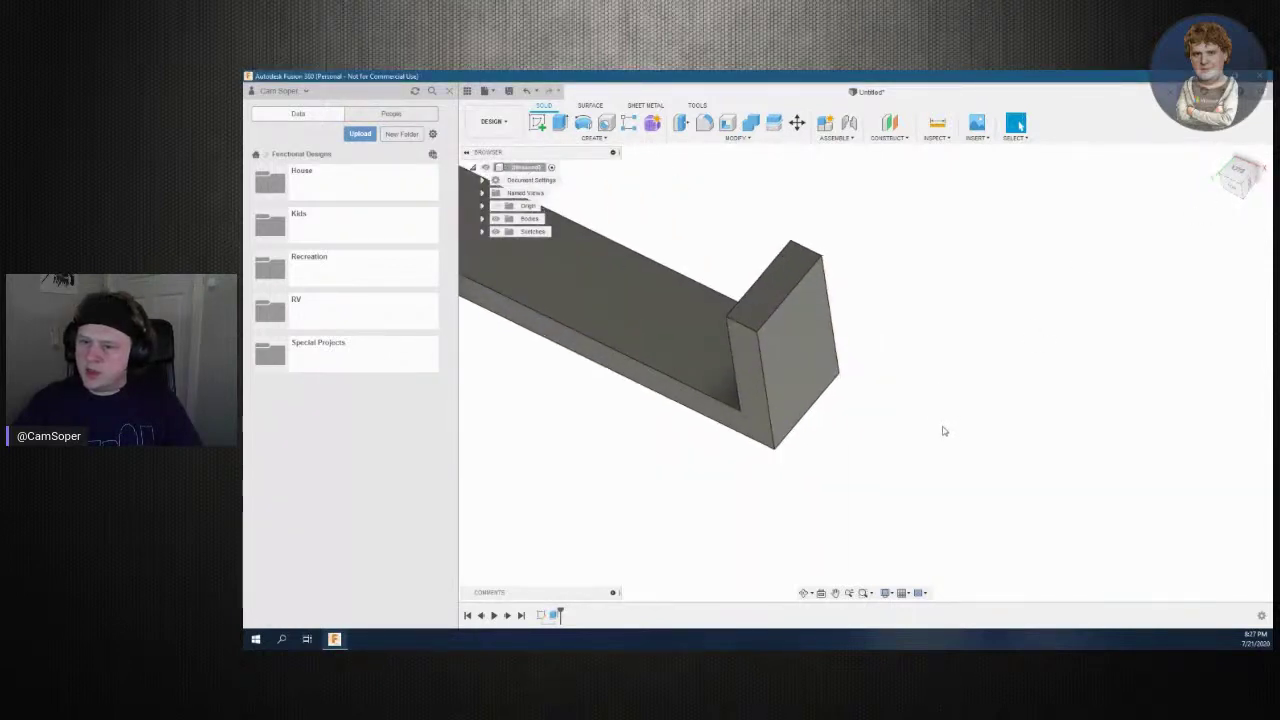
{"action": "left_click", "coordinate": [744, 328]}
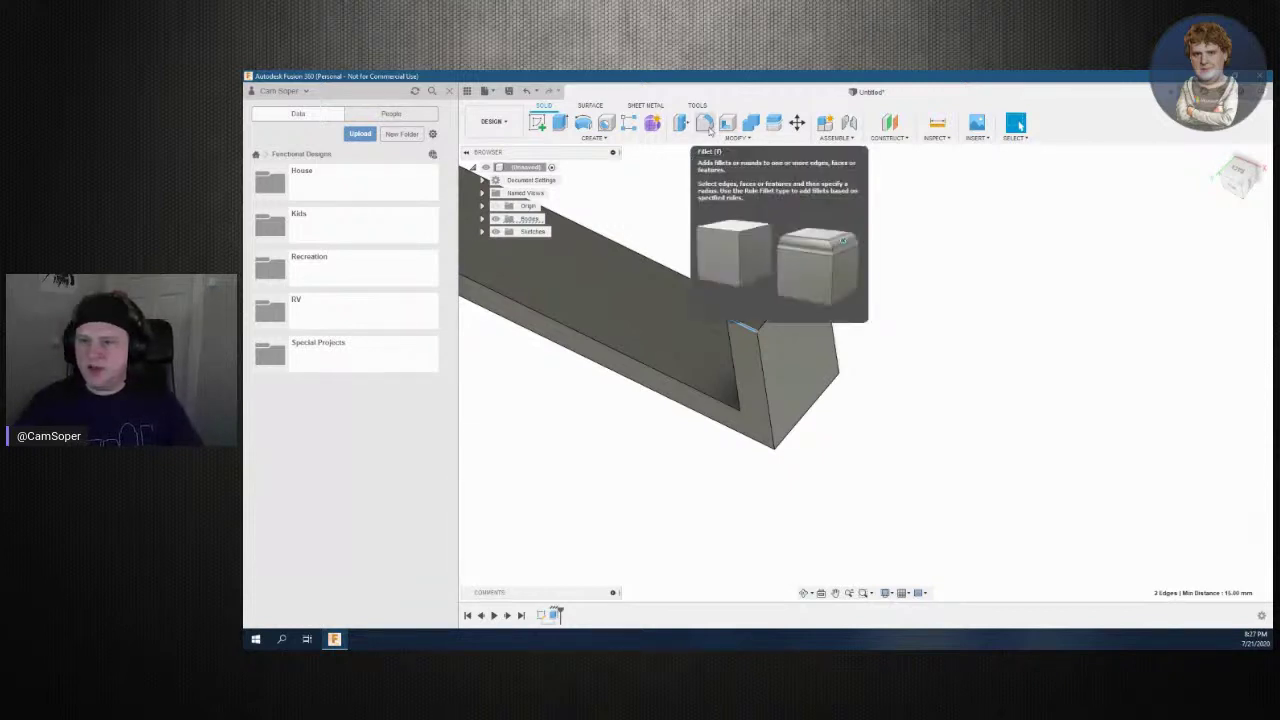
Fillet the short upright's top edges with a 7.50 mm radius
{"action": "left_click", "coordinate": [705, 123]}
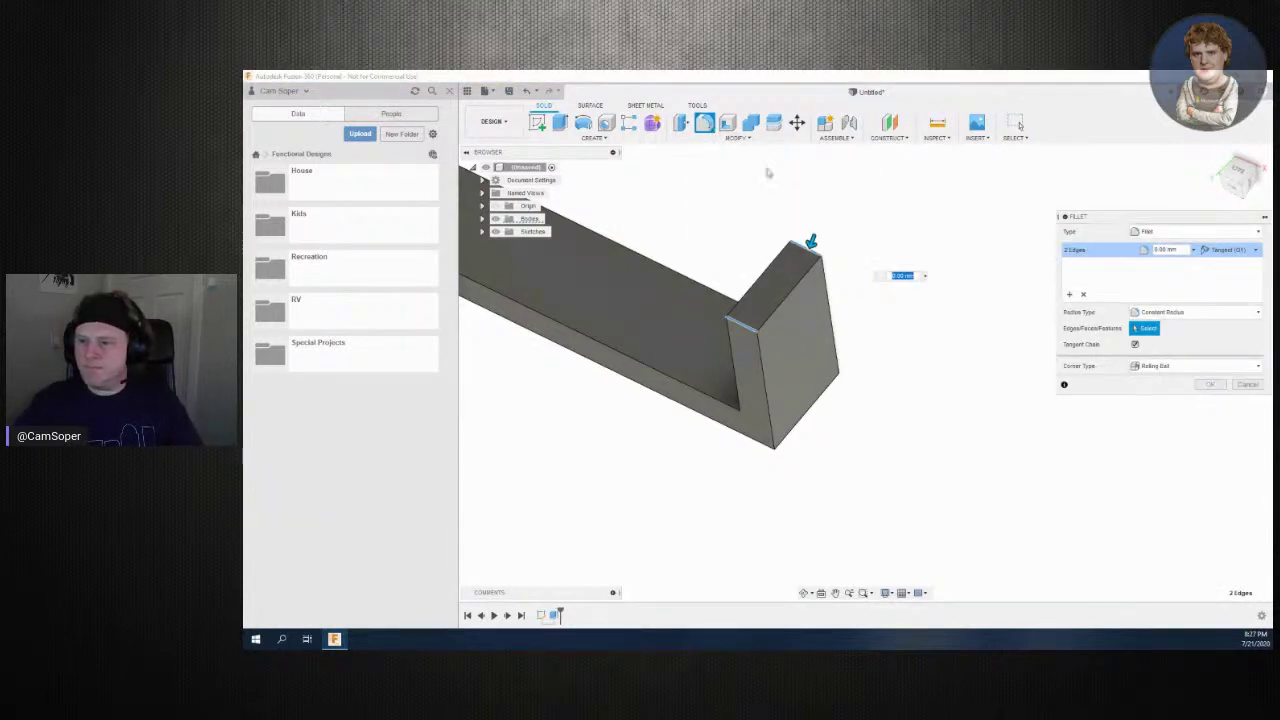
{"action": "left_click_drag", "start_coordinate": [813, 241], "coordinate": [805, 260]}
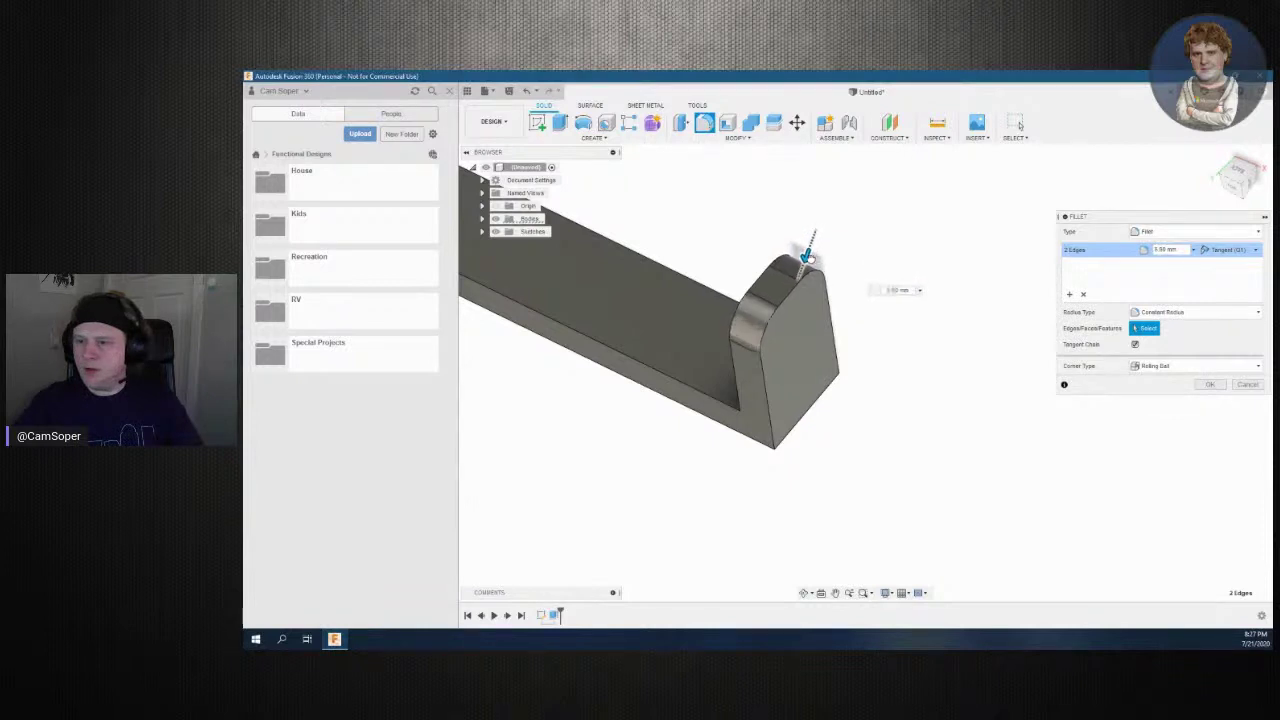
{"action": "left_click_drag", "start_coordinate": [805, 260], "coordinate": [806, 264]}
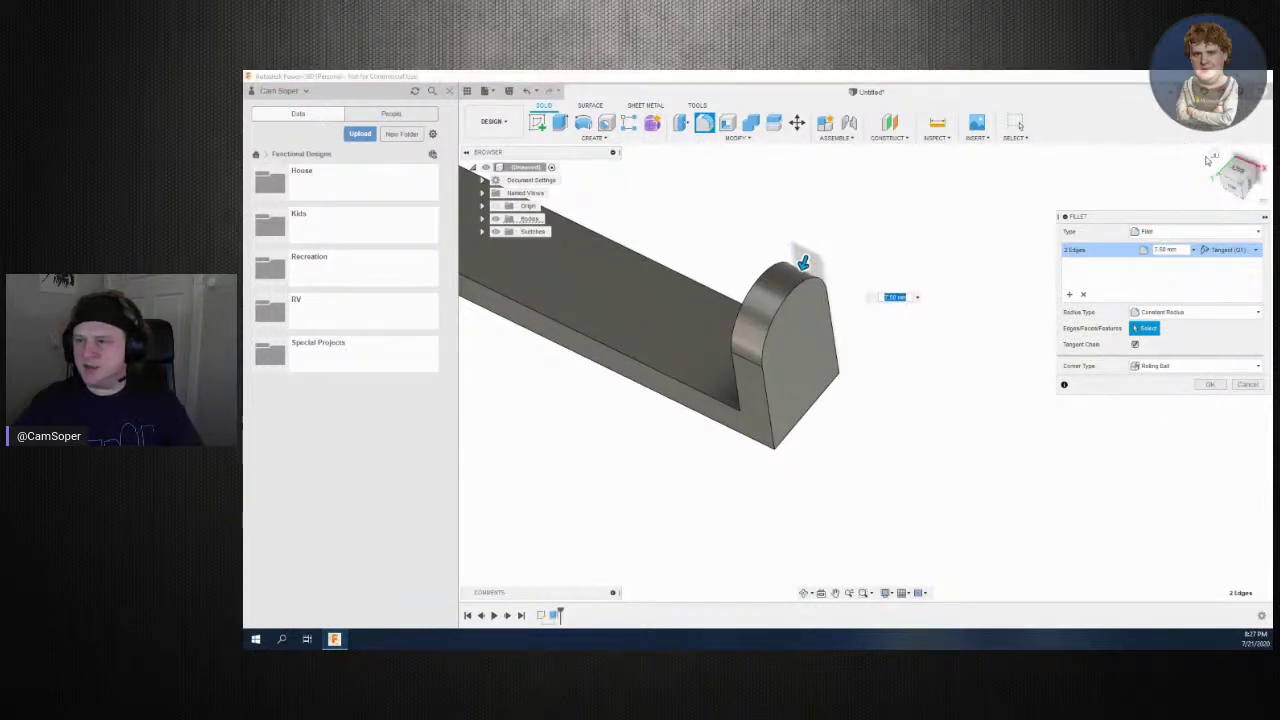
{"action": "left_click_drag", "start_coordinate": [1245, 198], "coordinate": [1238, 176]}
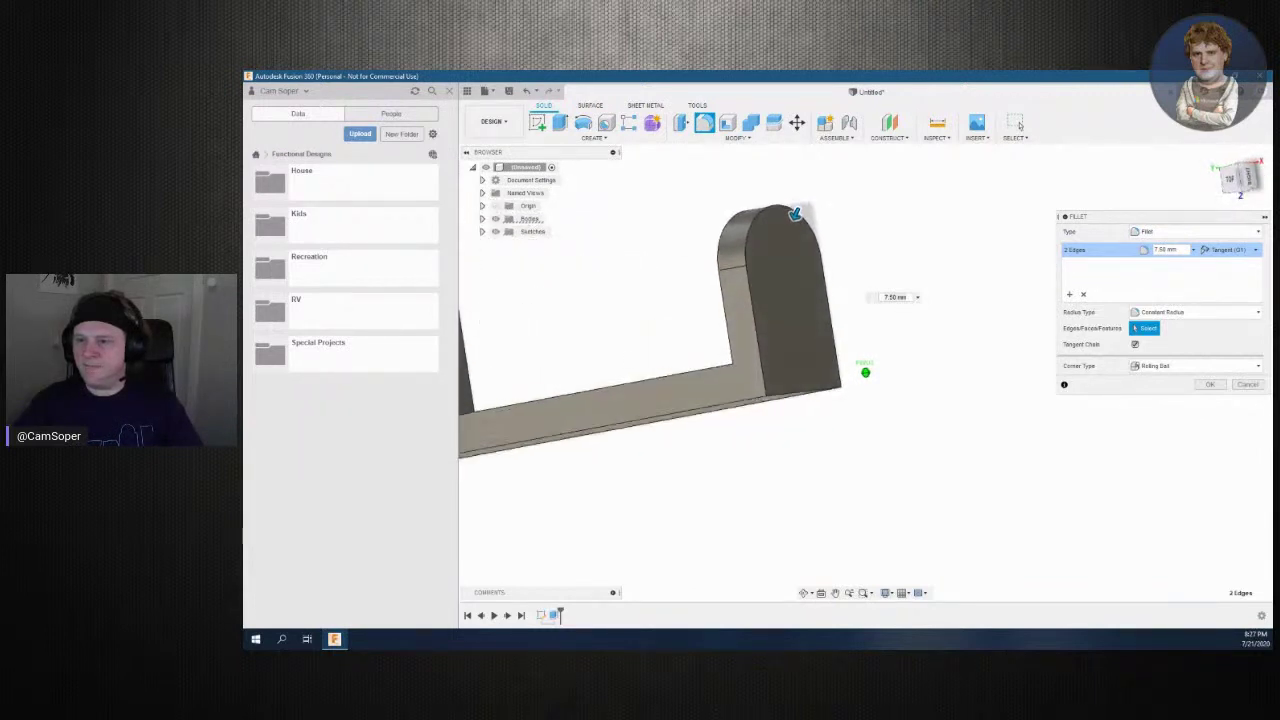
{"action": "left_click", "coordinate": [1210, 384]}
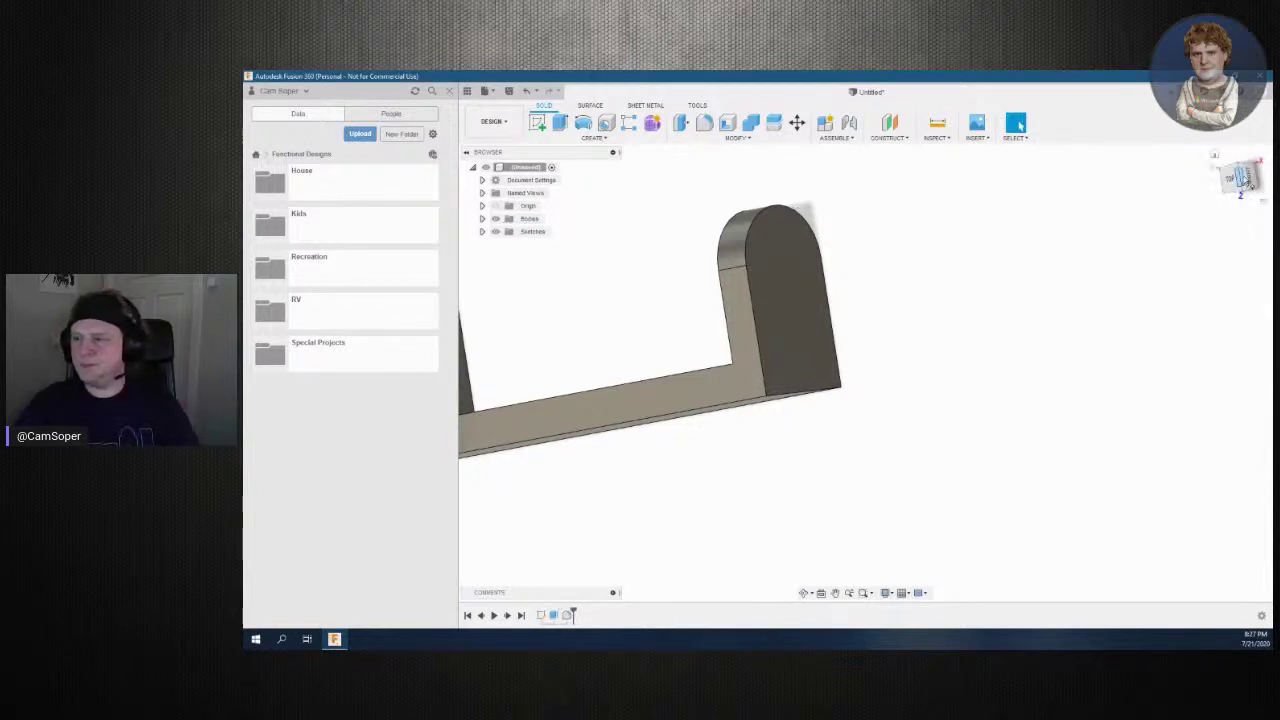
{"action": "left_click_drag", "start_coordinate": [1230, 185], "coordinate": [1238, 176]}
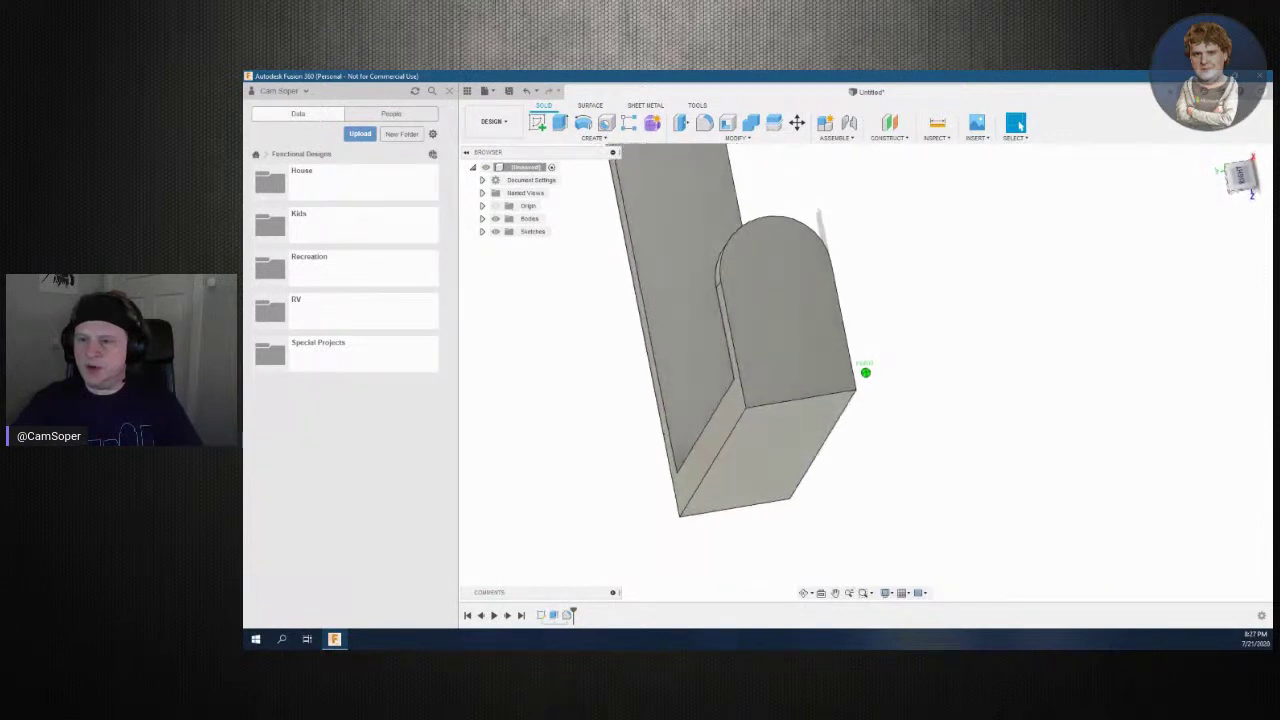
Reposition the view and select the tall upright's top edge
{"action": "left_click_drag", "start_coordinate": [1238, 176], "coordinate": [1234, 178]}
{"action": "mouse_move", "coordinate": [887, 254]}
{"action": "middle_mouse_down"}
{"action": "mouse_move", "coordinate": [897, 440]}
{"action": "mouse_move", "coordinate": [898, 429]}
{"action": "middle_mouse_up"}
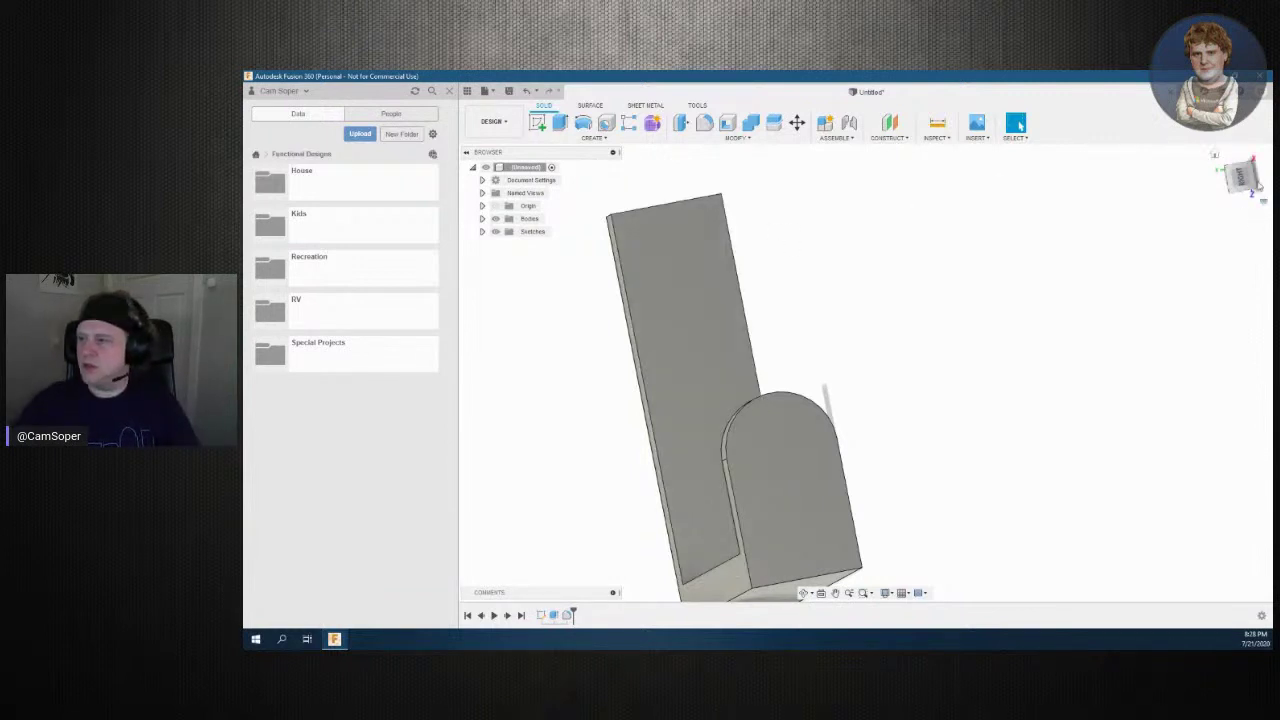
{"action": "left_click_drag", "start_coordinate": [1252, 183], "coordinate": [1034, 148]}
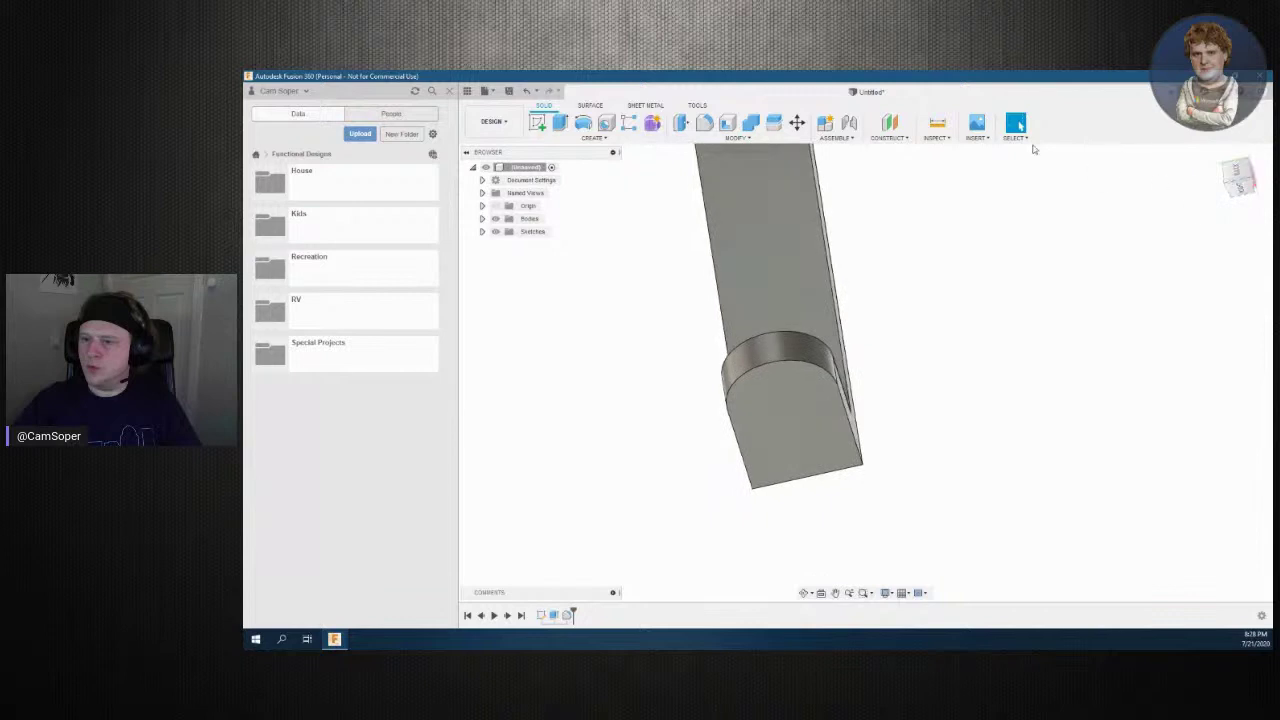
{"action": "mouse_move", "coordinate": [1028, 247]}
{"action": "left_mouse_down"}
{"action": "mouse_move", "coordinate": [1080, 514]}
{"action": "mouse_move", "coordinate": [854, 360]}
{"action": "mouse_move", "coordinate": [923, 423]}
{"action": "mouse_move", "coordinate": [781, 317]}
{"action": "left_mouse_up"}
{"action": "left_click", "coordinate": [796, 290]}
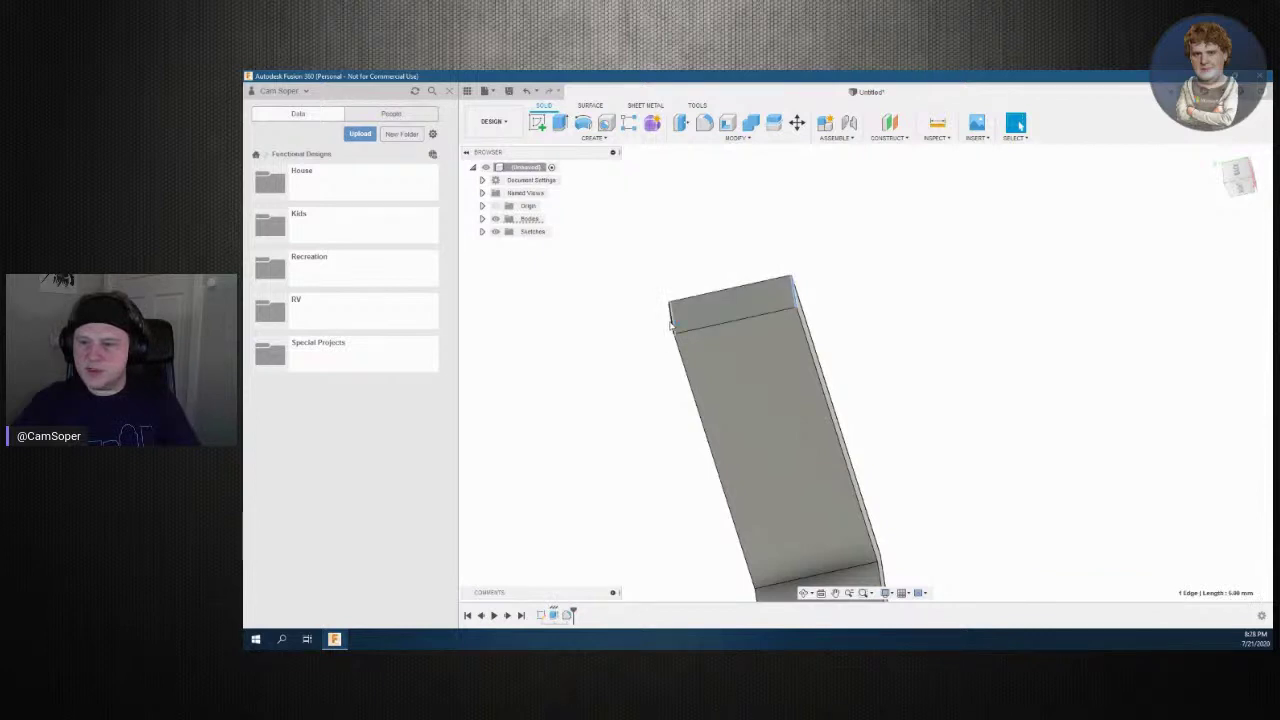
Fillet the tall upright's top edges at about 7.5 mm so its end is domed
{"action": "key", "text": "f"}
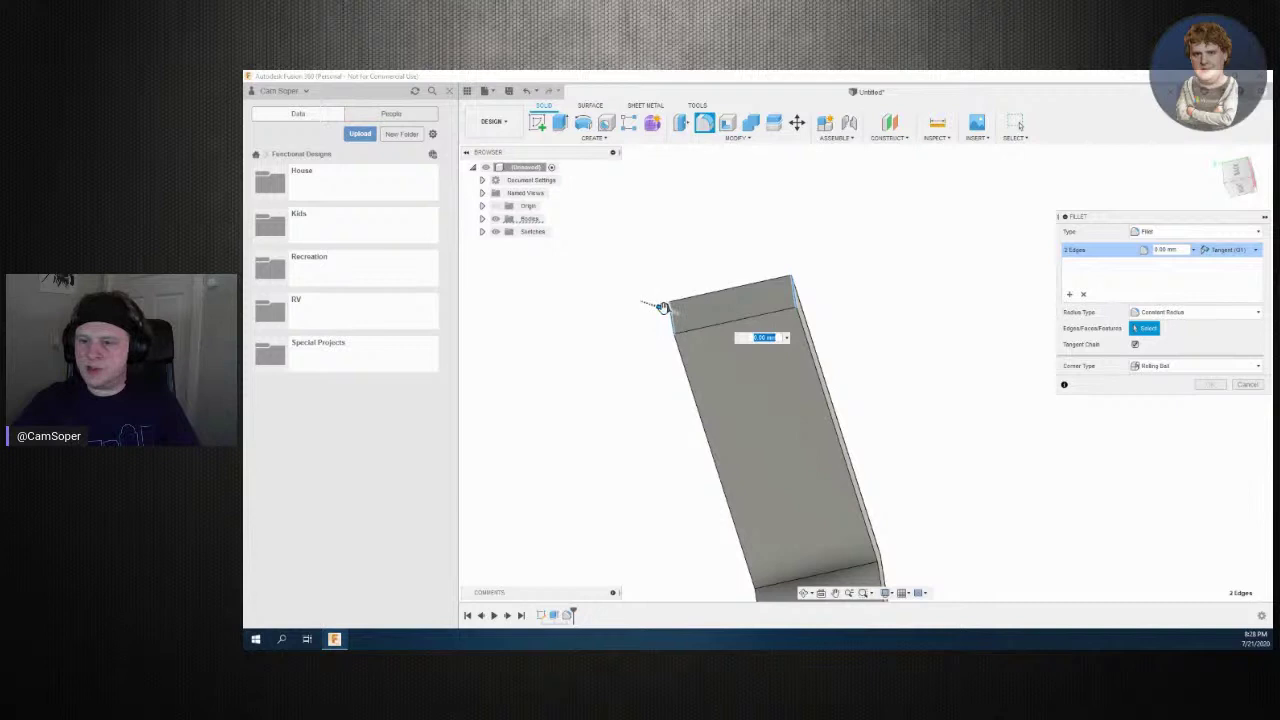
{"action": "left_click_drag", "start_coordinate": [662, 306], "coordinate": [683, 314]}
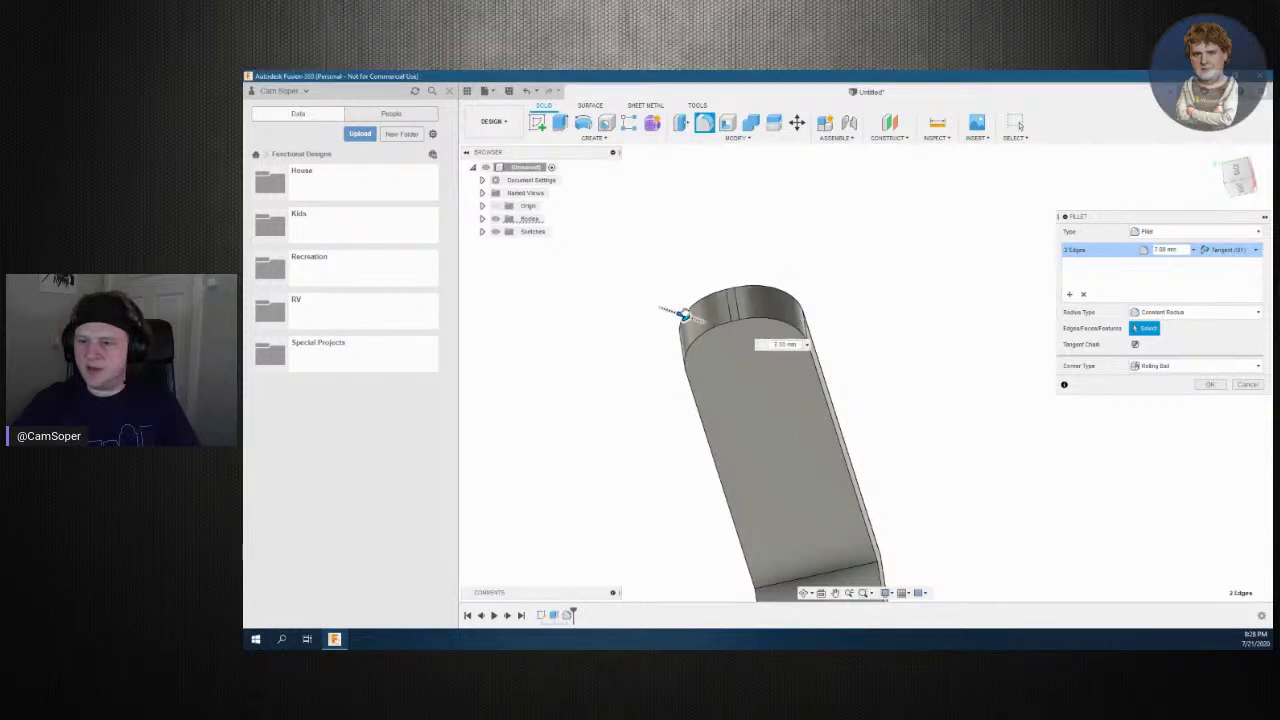
{"action": "left_click_drag", "start_coordinate": [683, 314], "coordinate": [683, 314]}
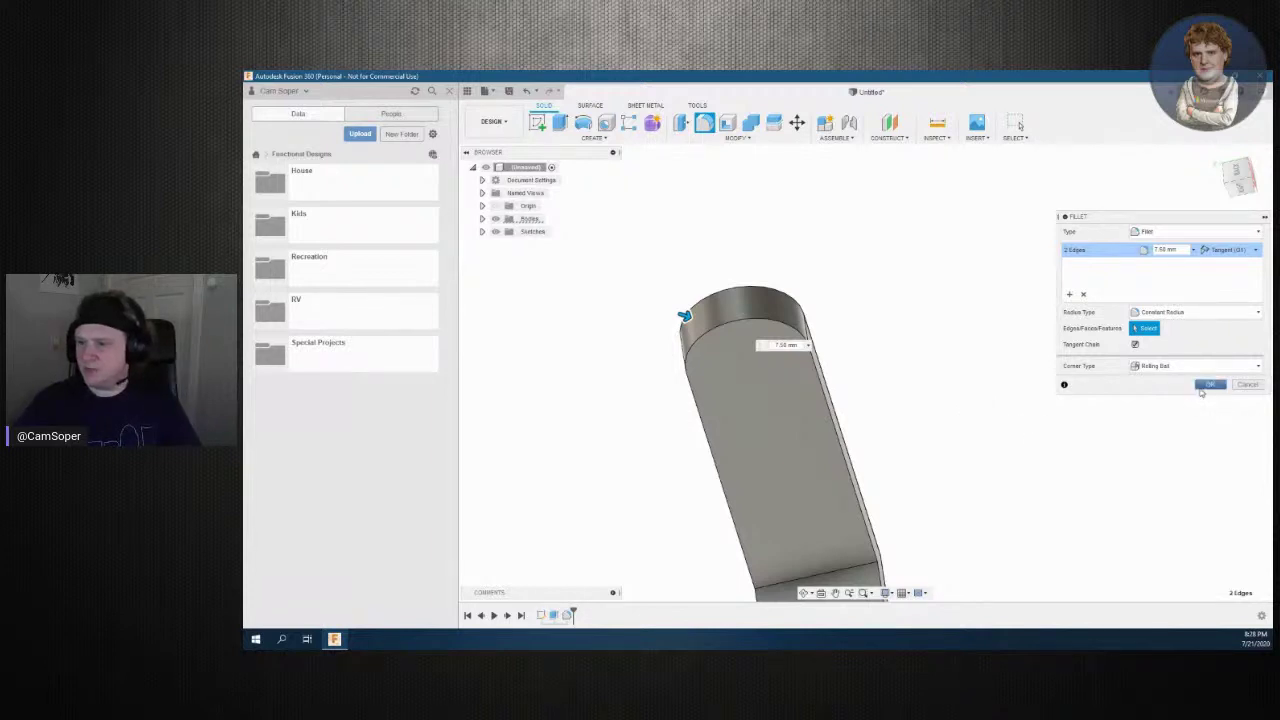
{"action": "left_click", "coordinate": [1208, 385]}
{"action": "mouse_move", "coordinate": [1049, 331]}
{"action": "middle_mouse_down", "text": "shift"}
{"action": "mouse_move", "coordinate": [1063, 391]}
{"action": "mouse_move", "coordinate": [1041, 379]}
{"action": "middle_mouse_up", "text": "shift"}
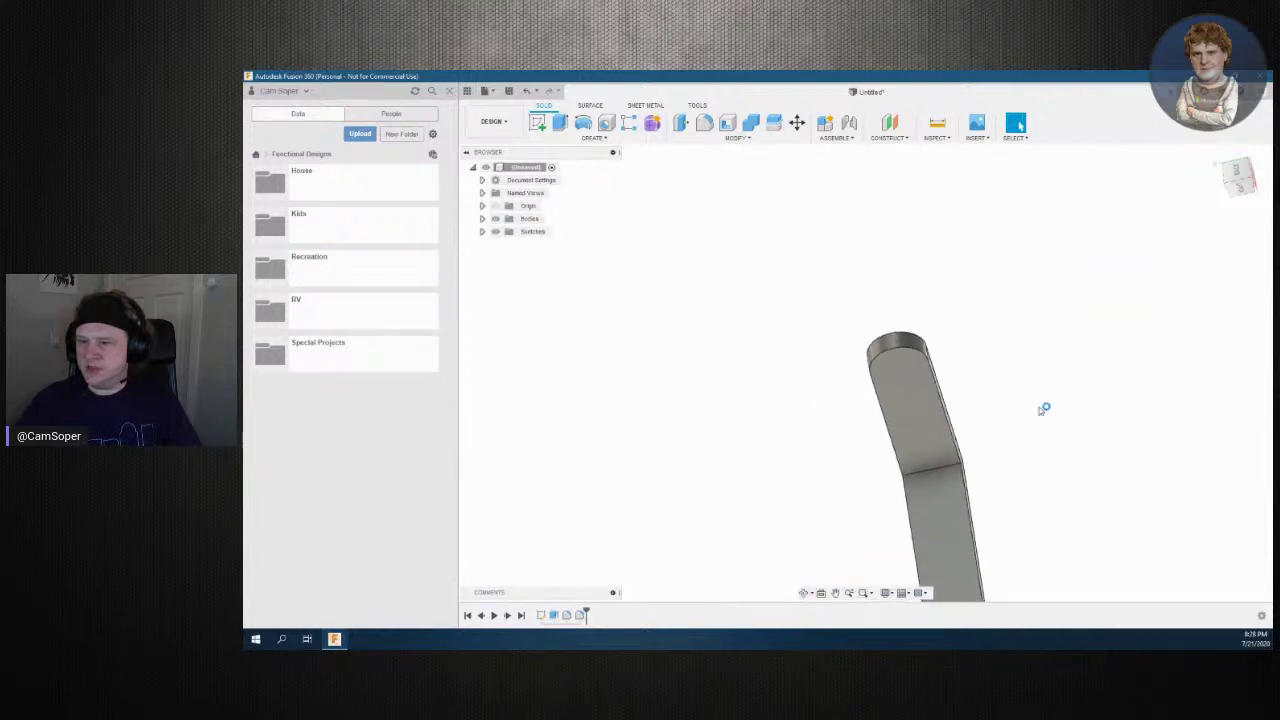
{"action": "middle_click_drag", "start_coordinate": [1062, 521], "coordinate": [1013, 364], "text": "shift"}
Orbit to show the full U-shaped bracket with both domed uprights
{"action": "mouse_move", "coordinate": [866, 372]}
{"action": "middle_mouse_down", "text": "shift"}
{"action": "mouse_move", "coordinate": [995, 391]}
{"action": "mouse_move", "coordinate": [810, 367]}
{"action": "middle_mouse_up", "text": "shift"}
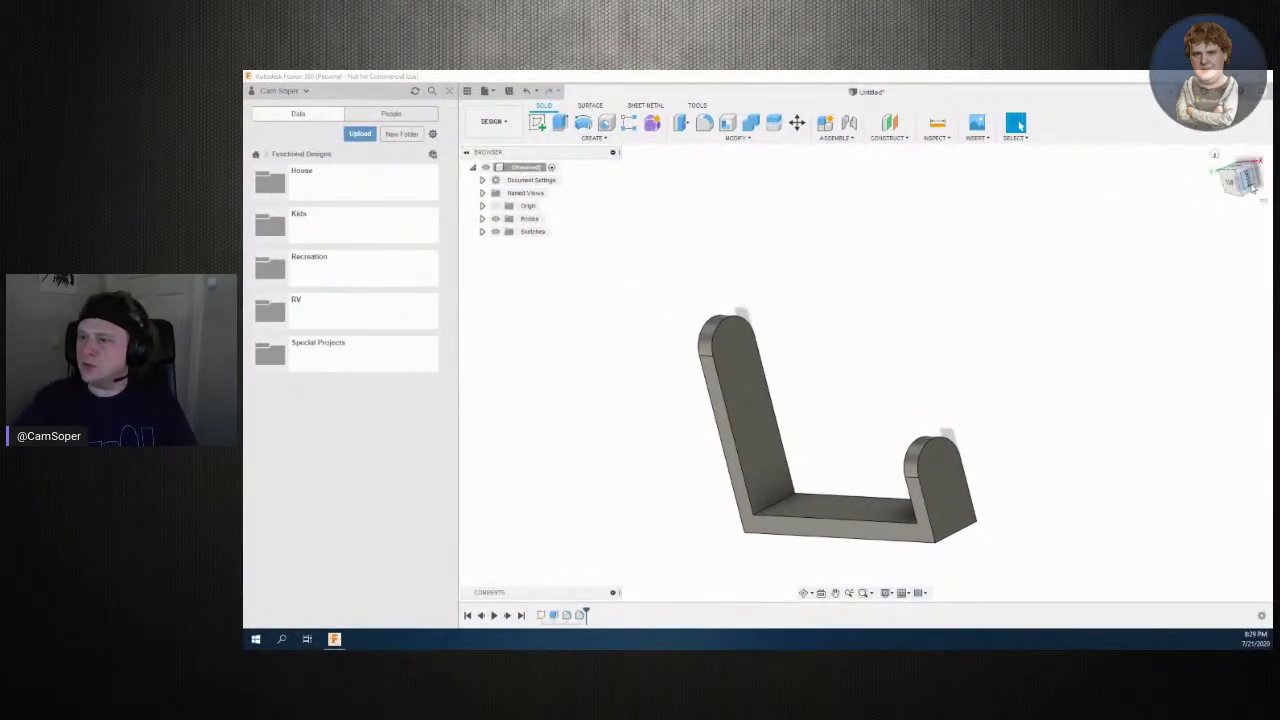
{"action": "left_click_drag", "start_coordinate": [1234, 177], "coordinate": [1226, 185]}
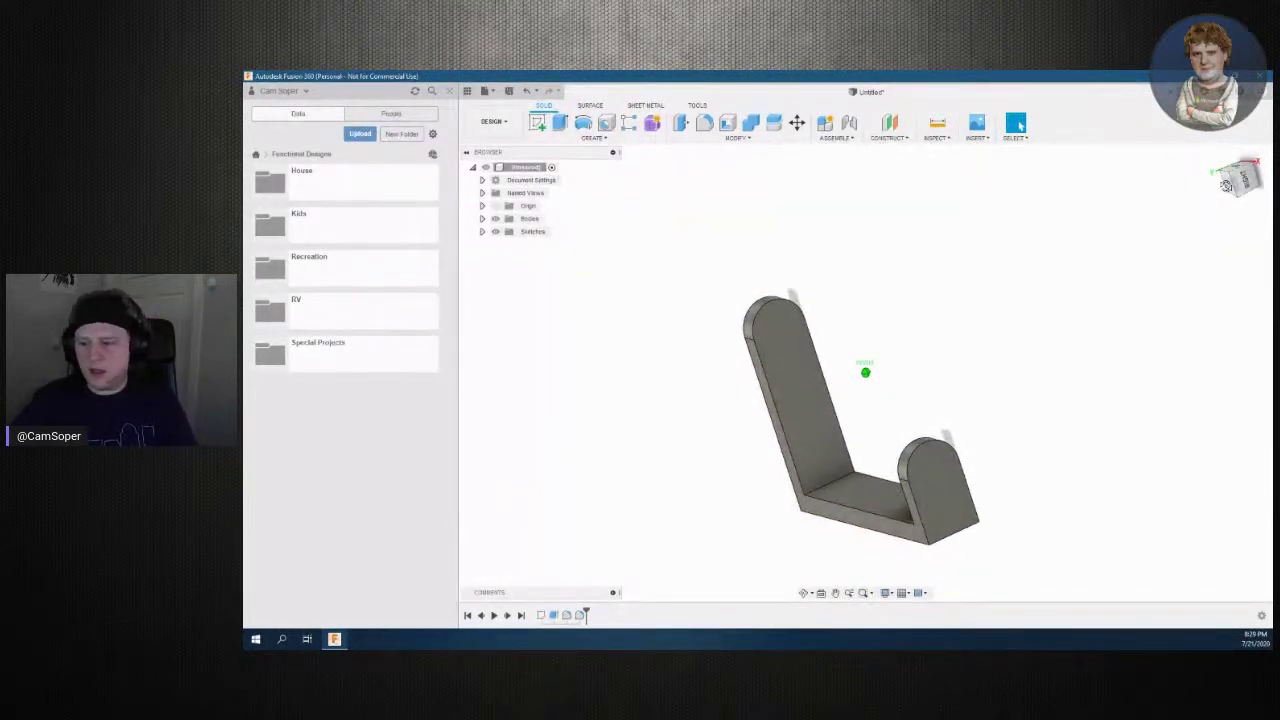
Select the tall upright's inner face as the surface for the hole
{"action": "left_click_drag", "start_coordinate": [1226, 185], "coordinate": [1228, 186]}
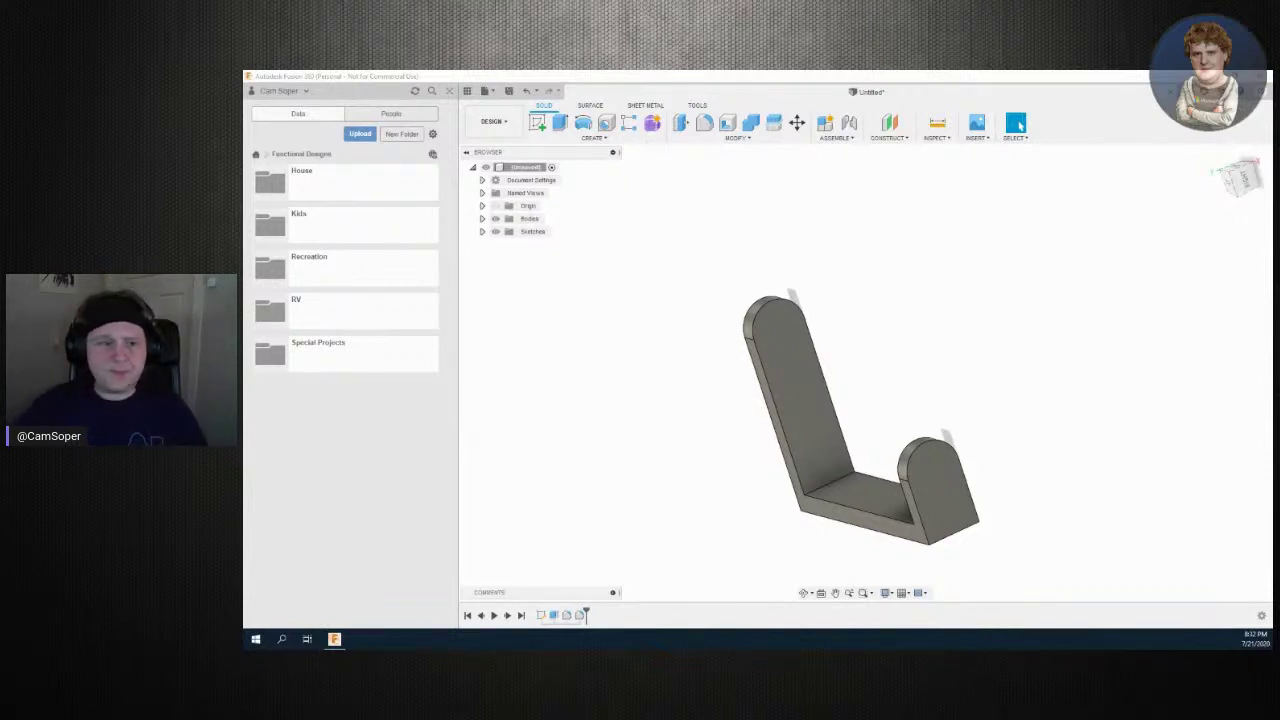
{"action": "left_click", "coordinate": [768, 346]}
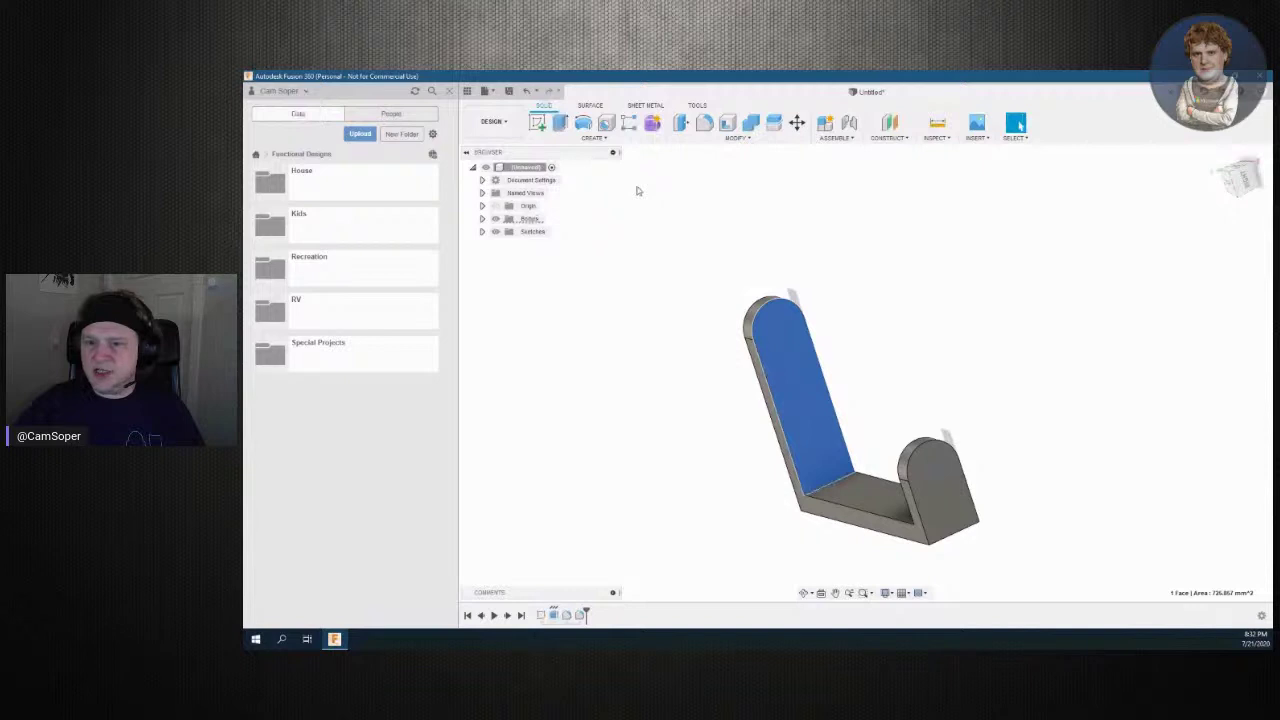
Start a sketch on the tall upright's inner face and select its rounded profile
{"action": "left_click", "coordinate": [537, 122]}
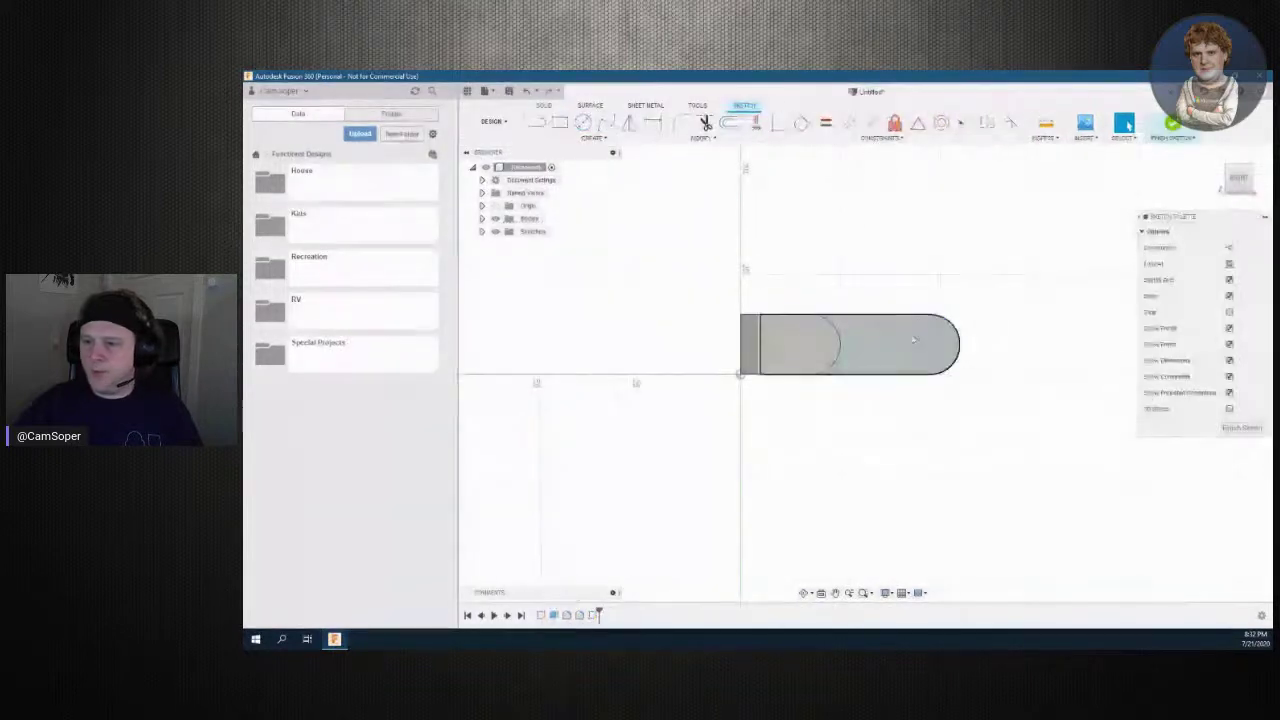
{"action": "scroll", "coordinate": [1031, 350], "scroll_direction": "down", "scroll_amount": 2}
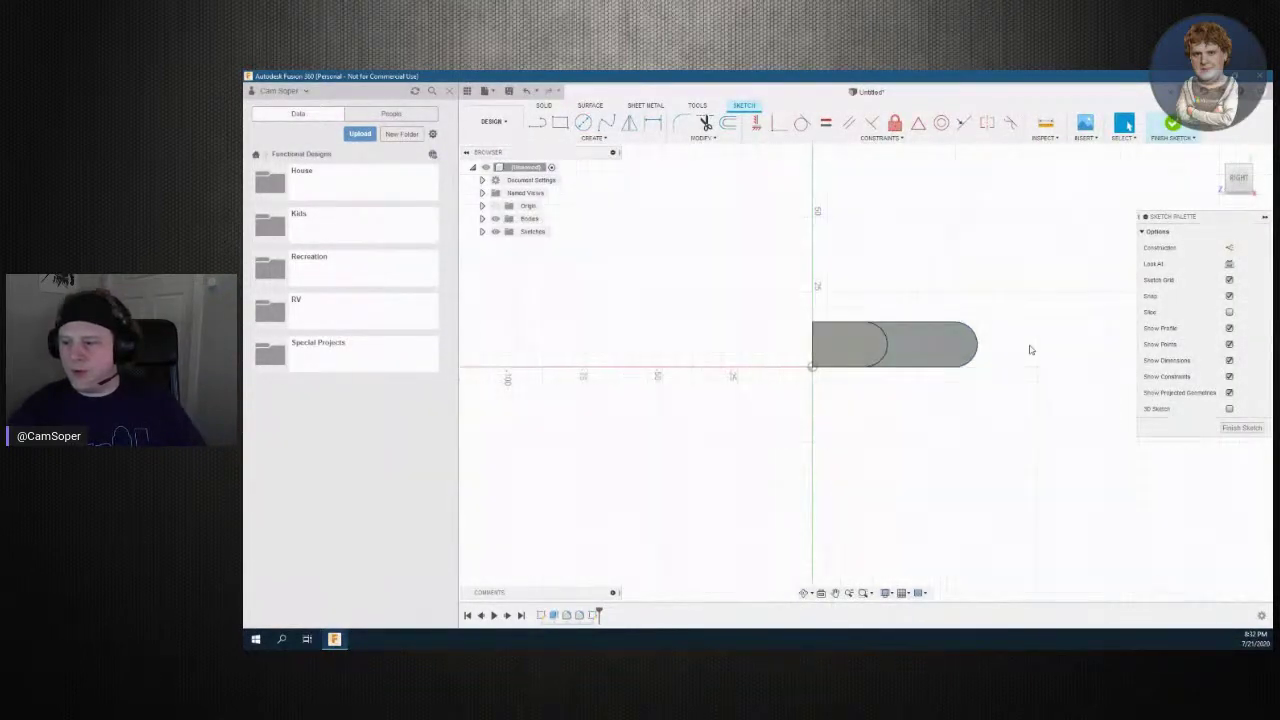
{"action": "scroll", "coordinate": [1031, 350], "scroll_direction": "up", "scroll_amount": 2}
{"action": "scroll", "coordinate": [1031, 350], "scroll_direction": "up", "scroll_amount": 1}
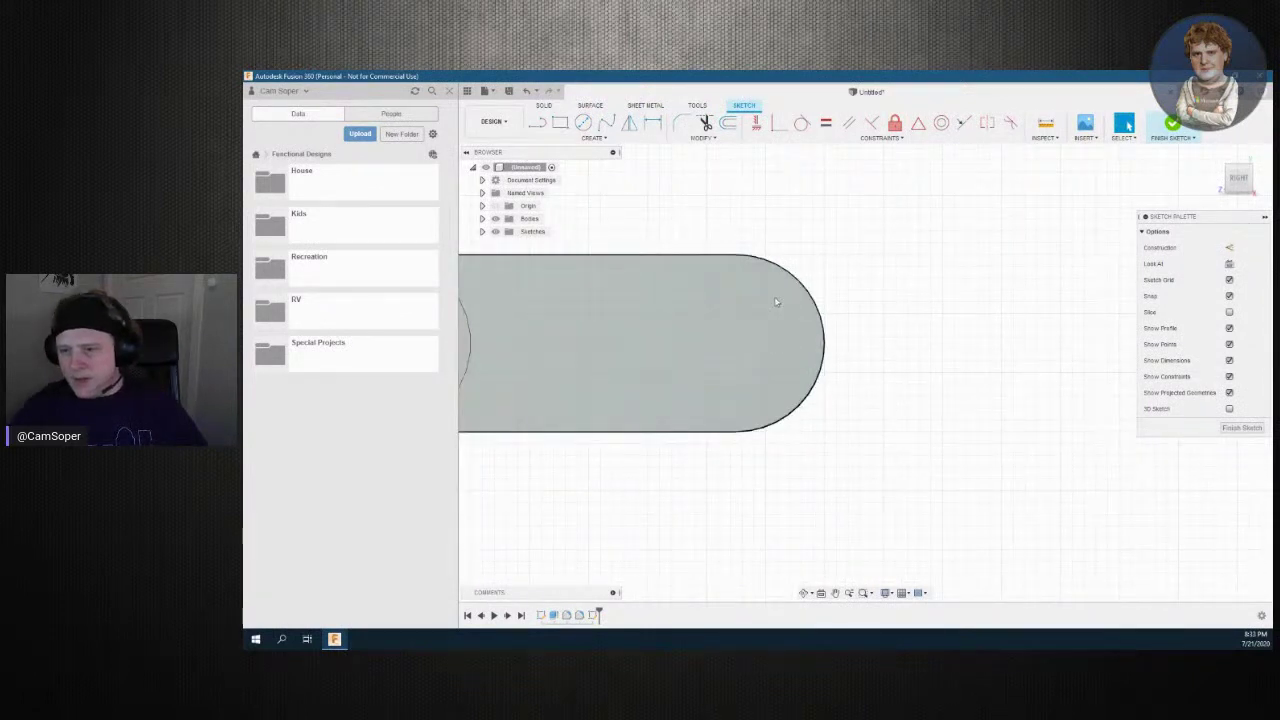
{"action": "left_click", "coordinate": [732, 348]}
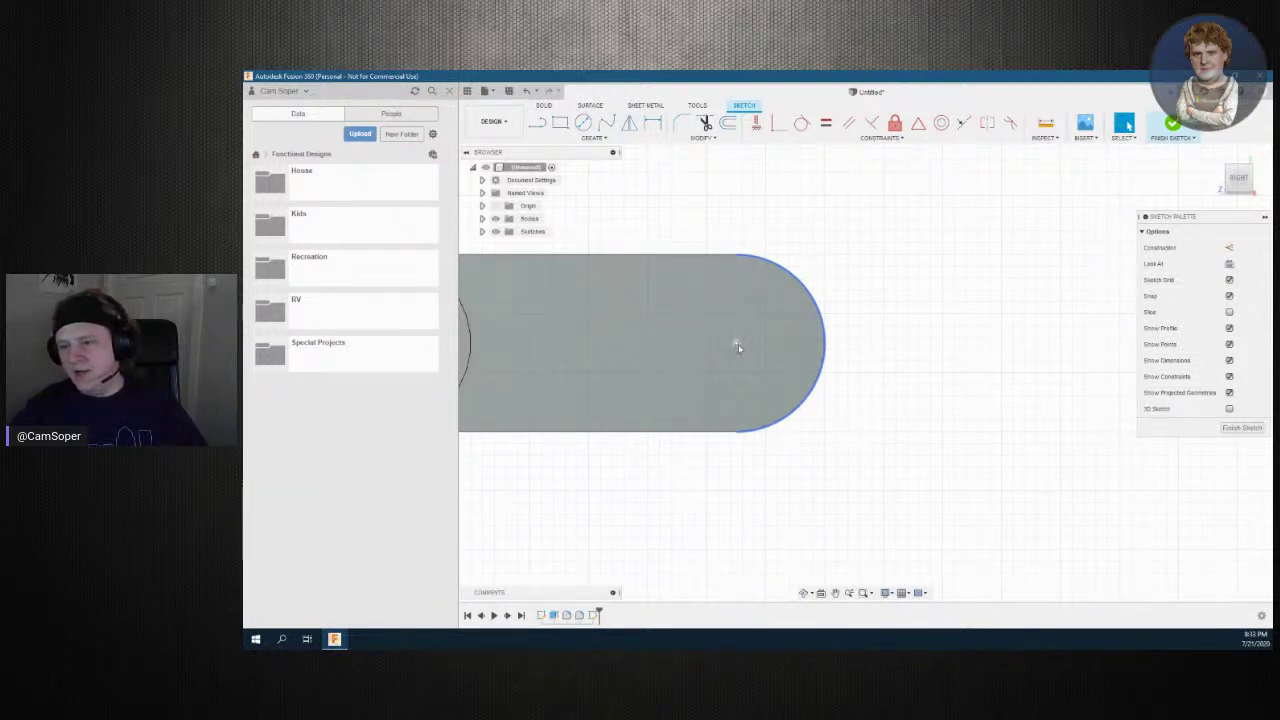
{"action": "key", "text": "Escape"}
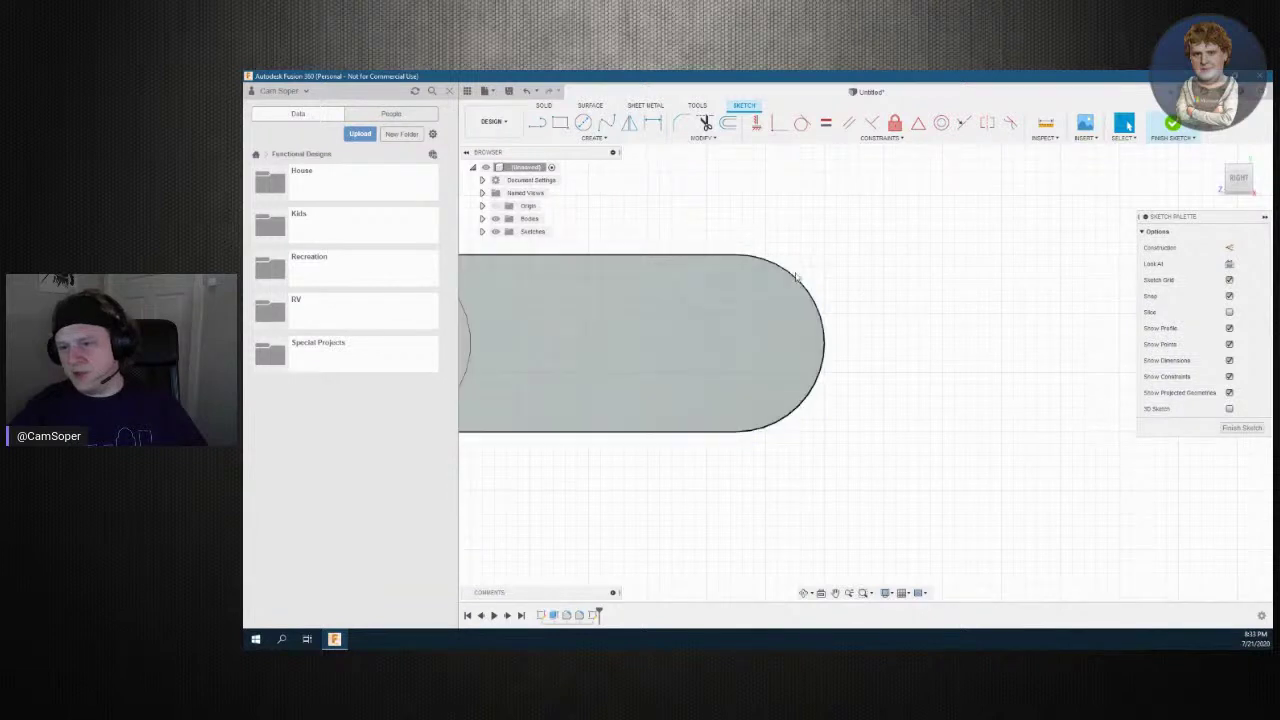
{"action": "left_click", "coordinate": [733, 346]}
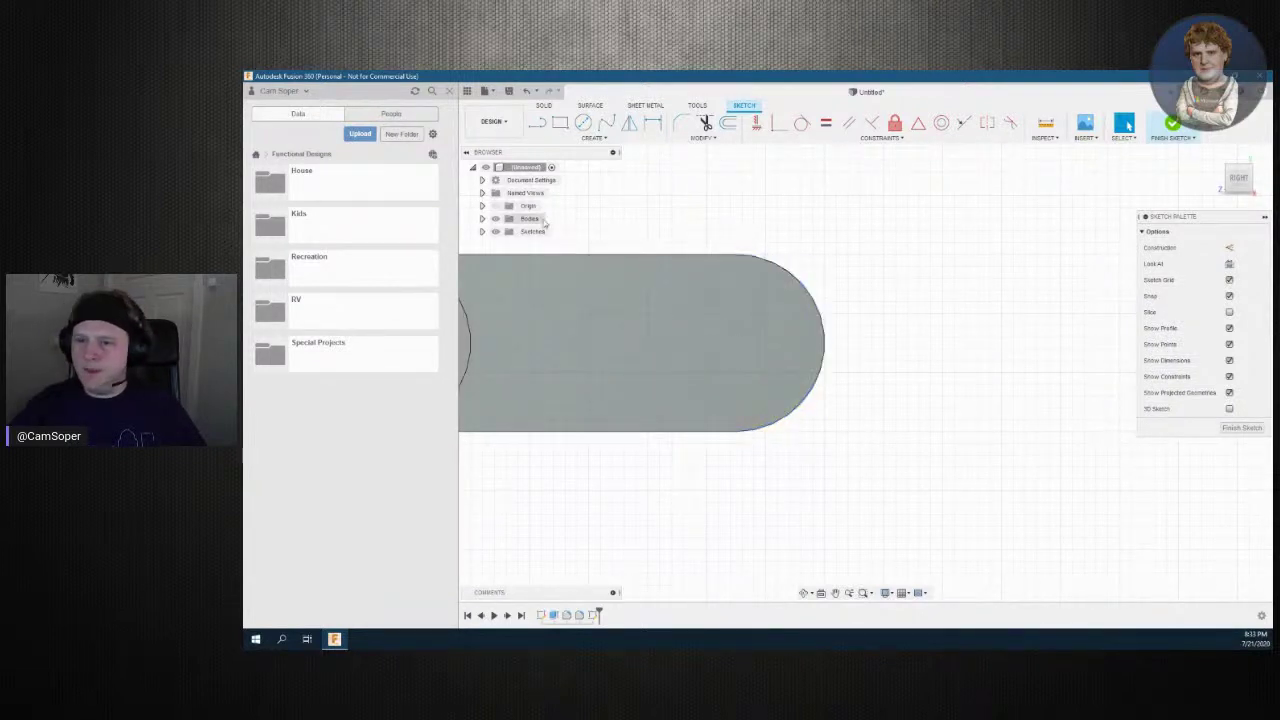
Try the Circle tool, cancel it, and reselect the 725.857 mm² upright profile
{"action": "left_click", "coordinate": [583, 122]}
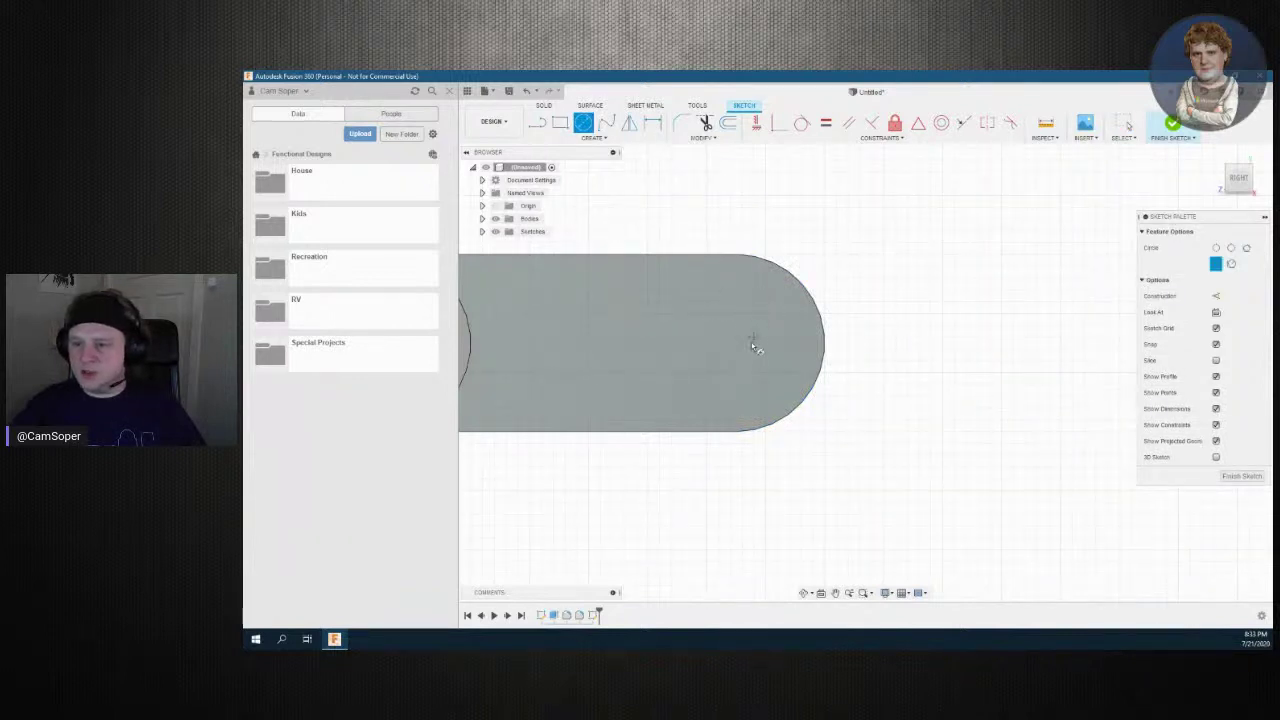
{"action": "left_click", "coordinate": [594, 138]}
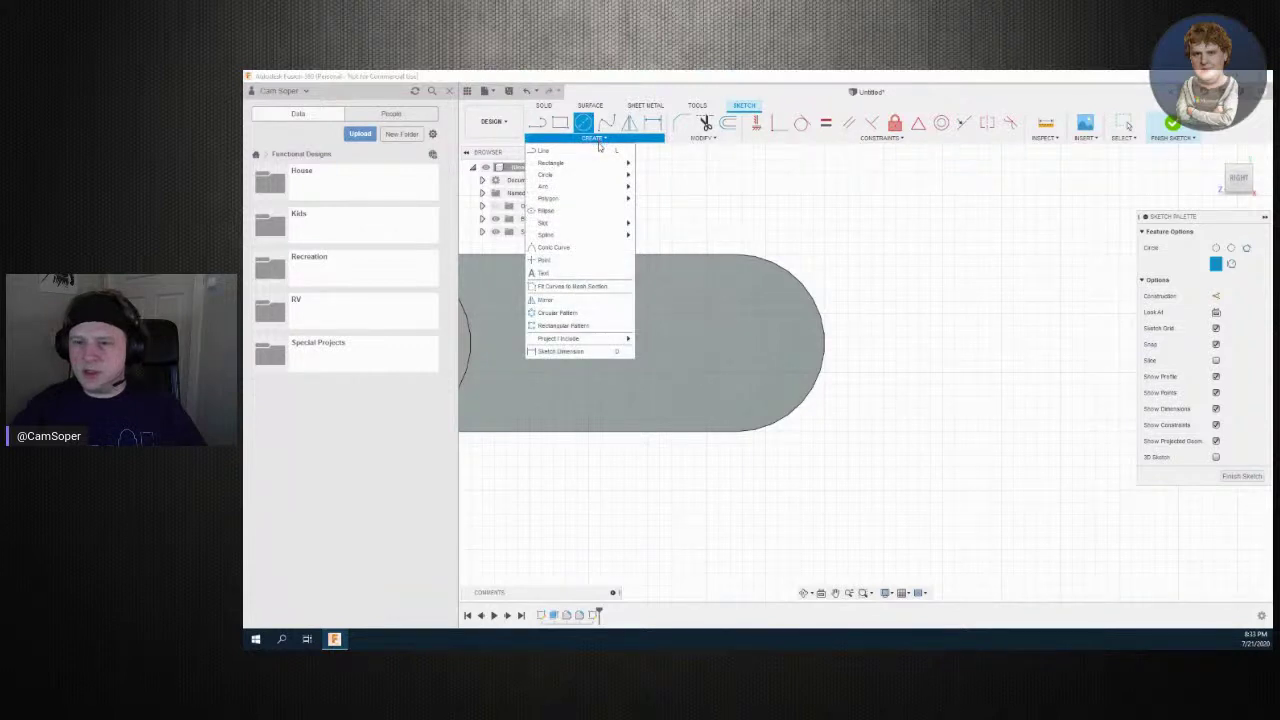
{"action": "left_click", "coordinate": [597, 260]}
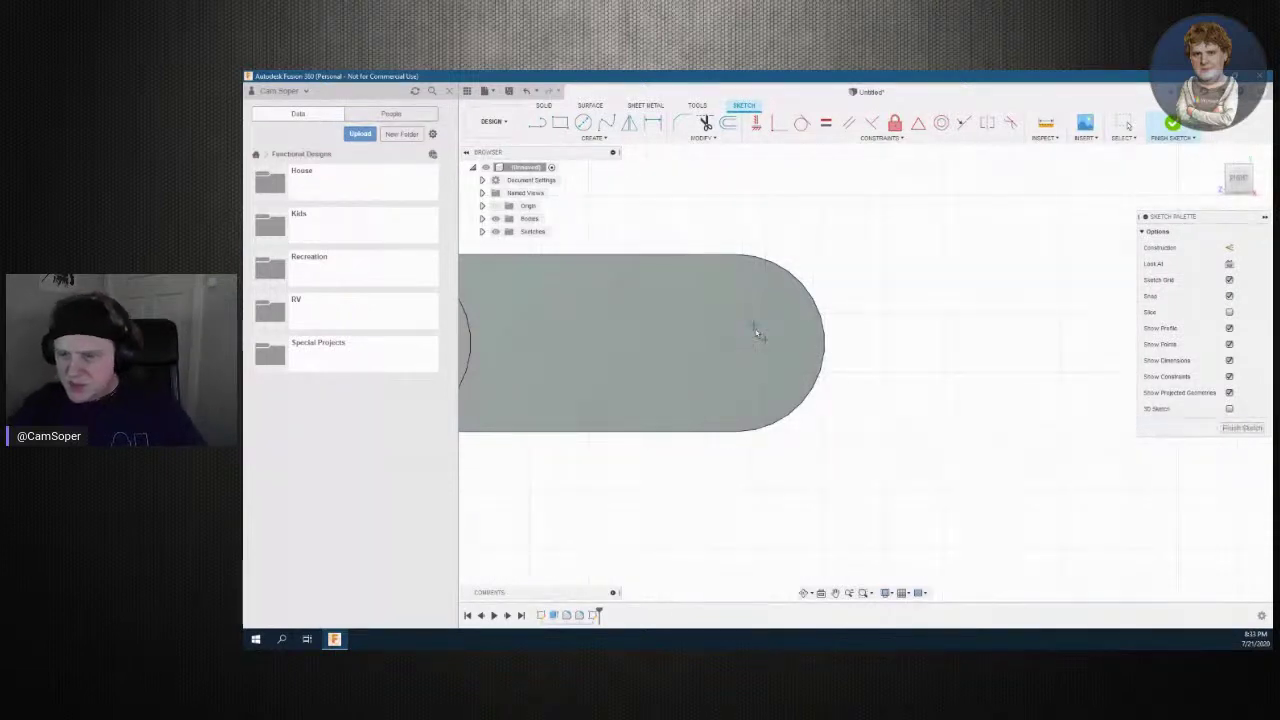
{"action": "scroll", "coordinate": [757, 334], "scroll_direction": "up", "scroll_amount": 2}
{"action": "scroll", "coordinate": [756, 333], "scroll_direction": "up", "scroll_amount": 3}
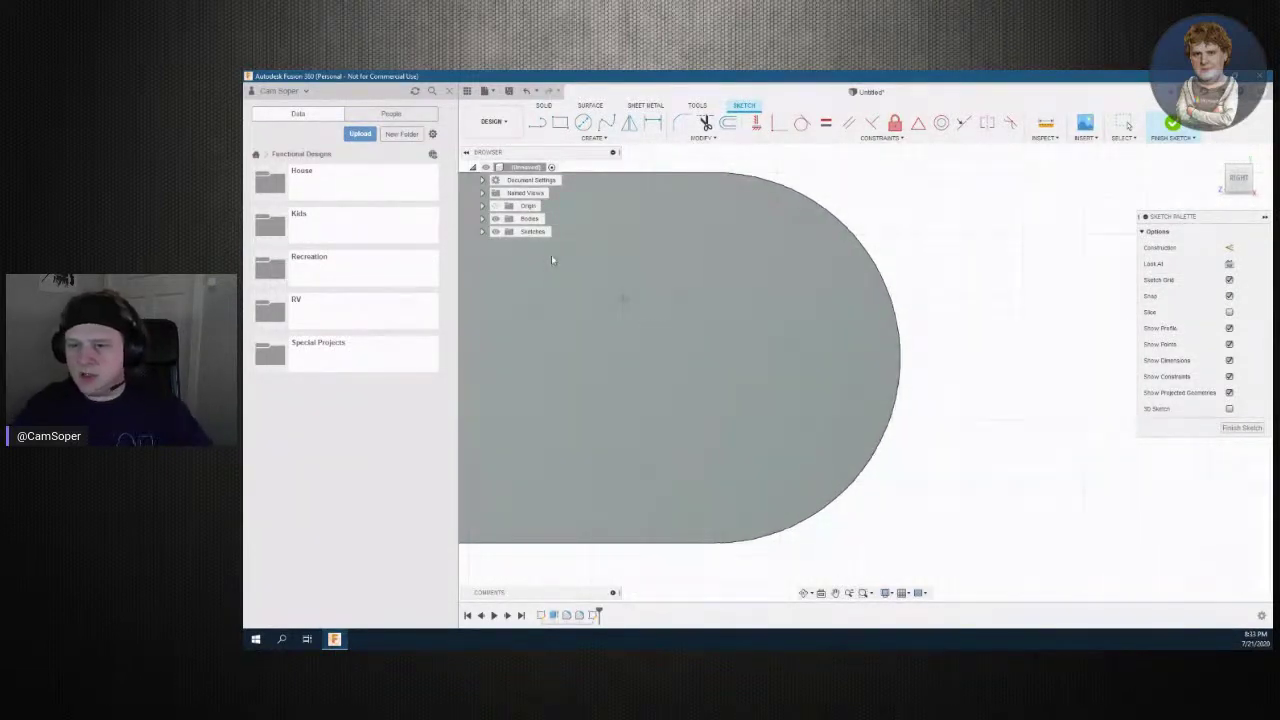
{"action": "key", "text": "Escape"}
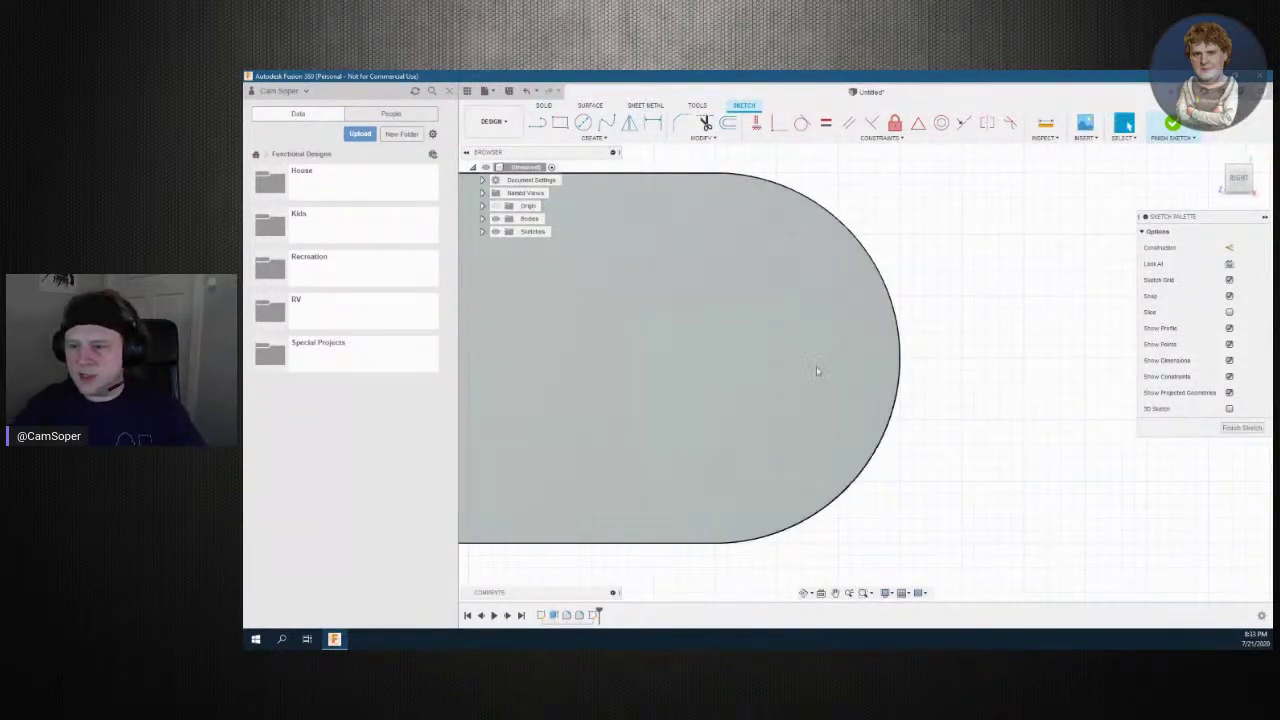
{"action": "left_click", "coordinate": [802, 344]}
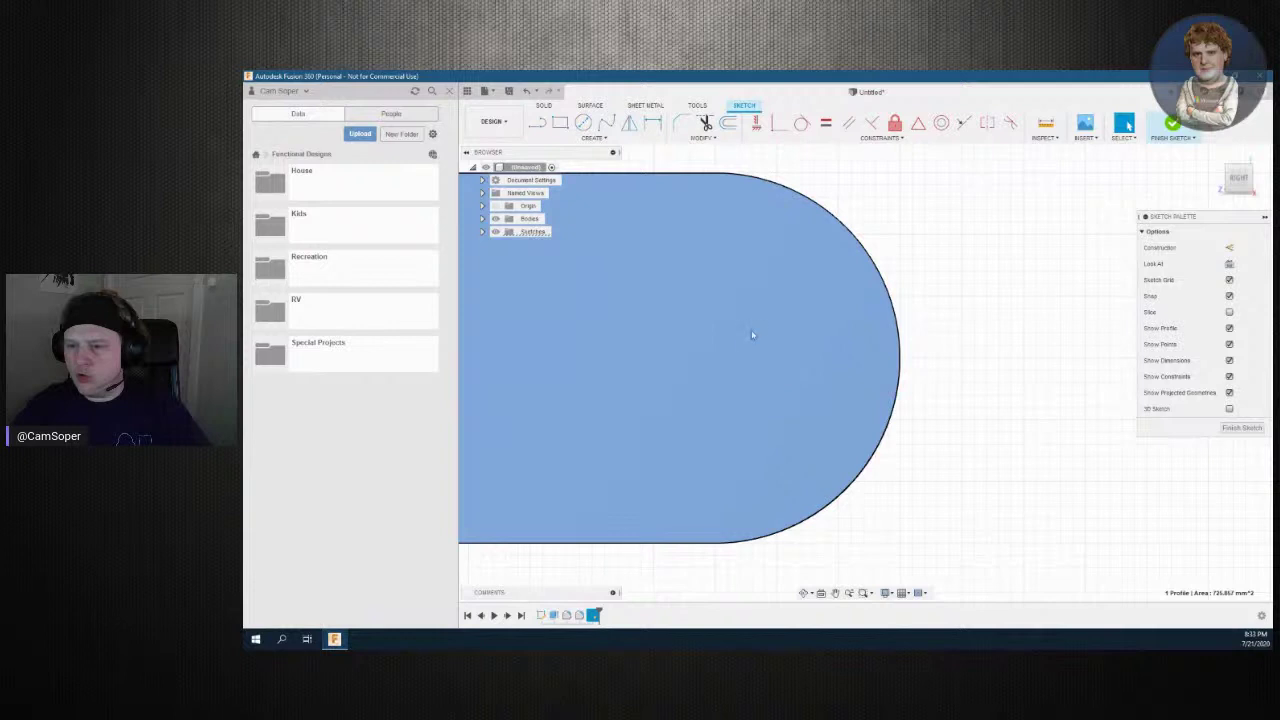
{"action": "scroll", "coordinate": [751, 331], "scroll_direction": "up", "scroll_amount": 1}
{"action": "scroll", "coordinate": [803, 410], "scroll_direction": "down", "scroll_amount": 1}
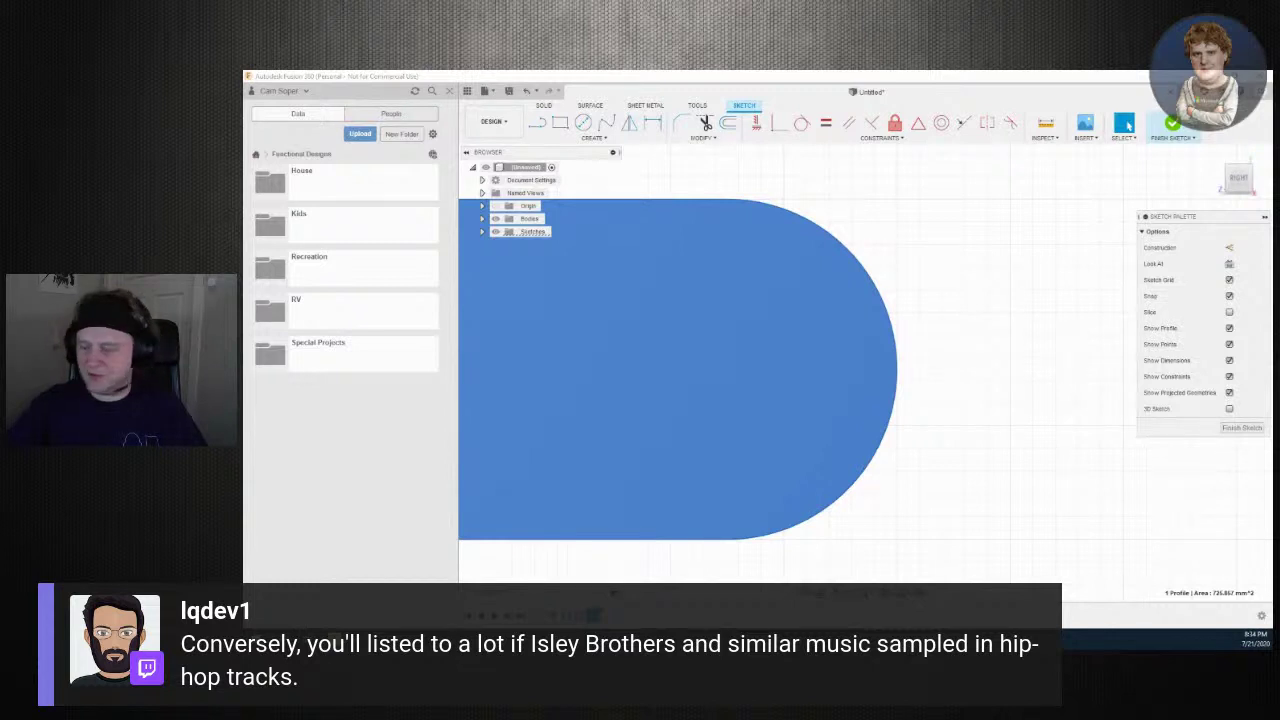
Deselect the profile after confirming its 725.857 mm² area
{"action": "key", "text": "Escape"}
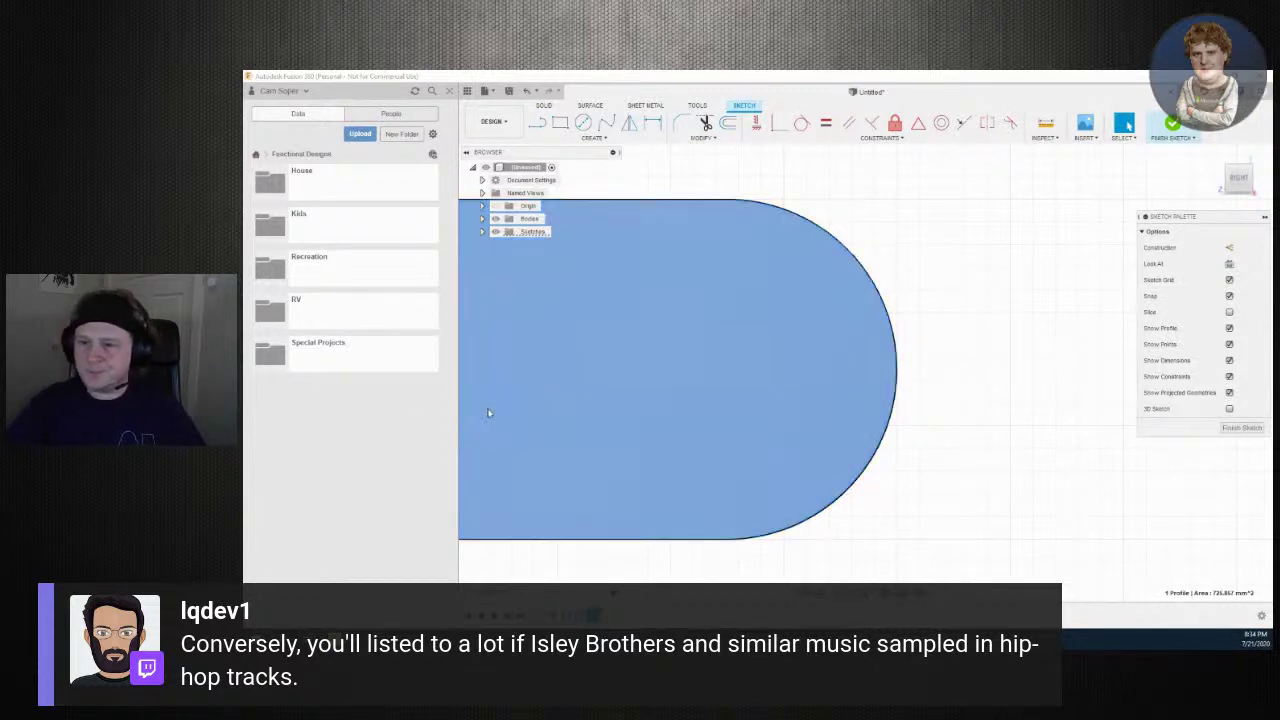
Place a sketch point at the centre of the upright's rounded end
{"action": "left_click", "coordinate": [722, 369]}
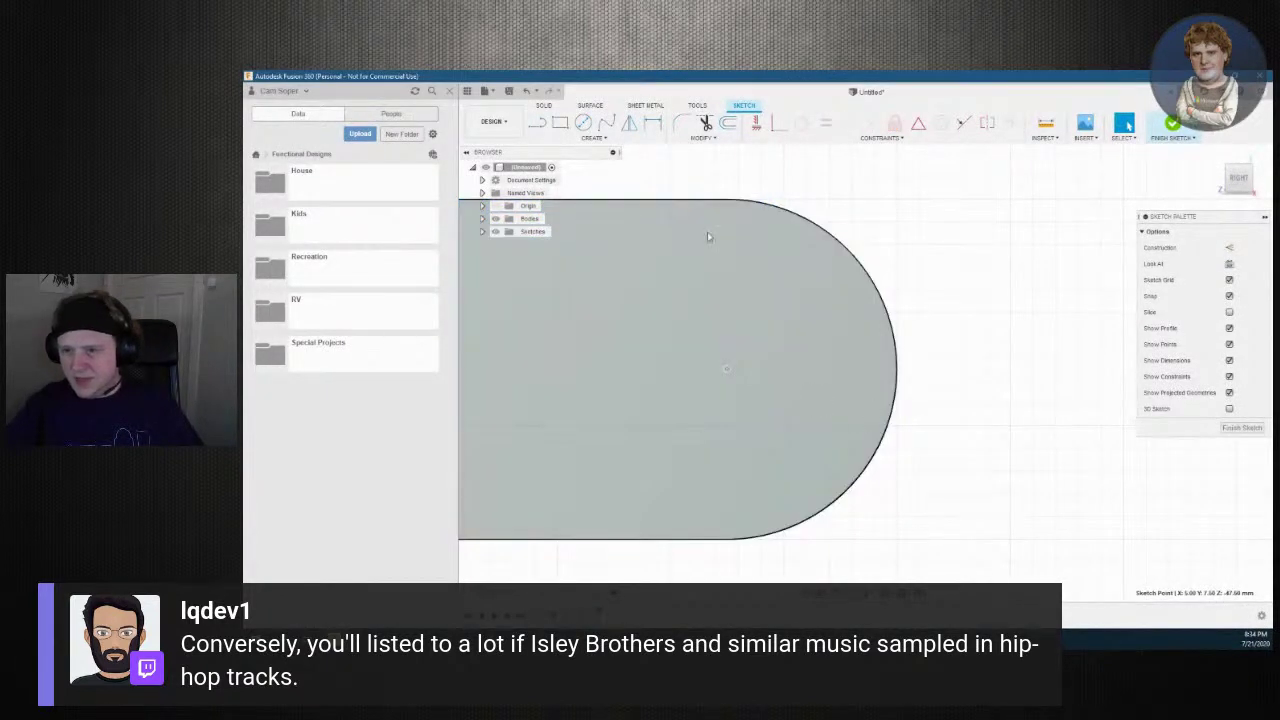
{"action": "left_click", "coordinate": [603, 140]}
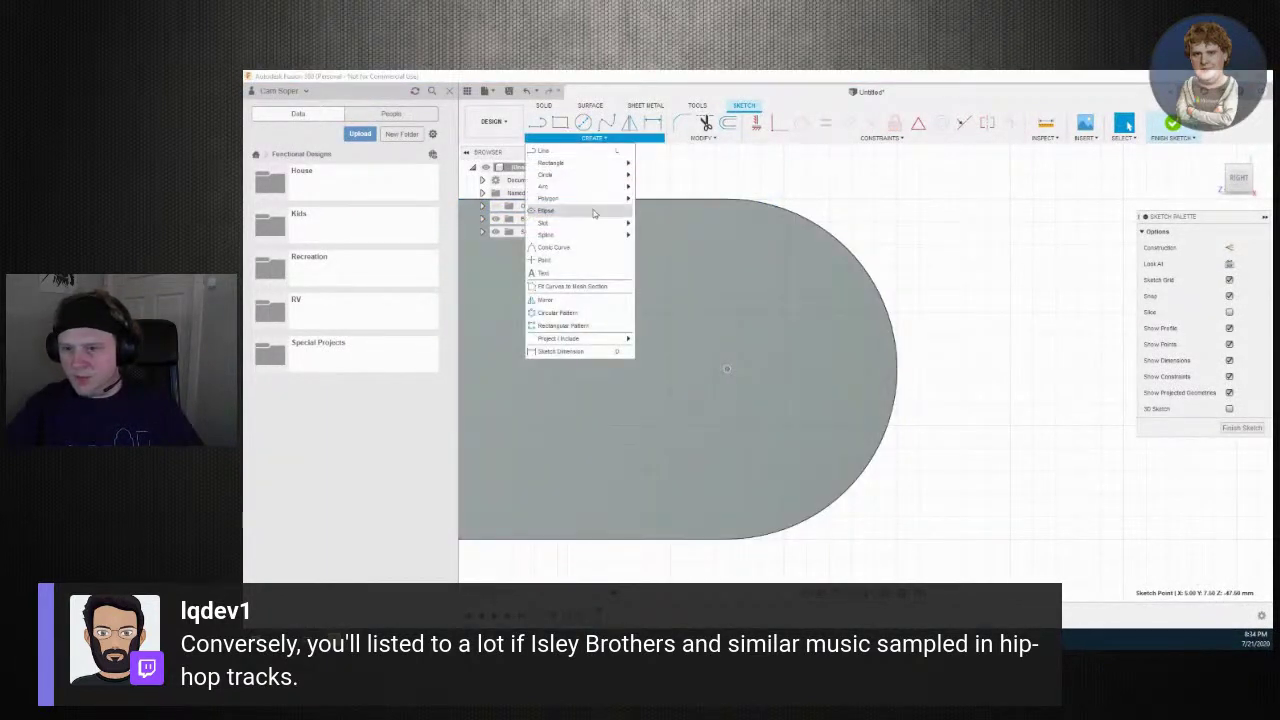
{"action": "left_click", "coordinate": [585, 260]}
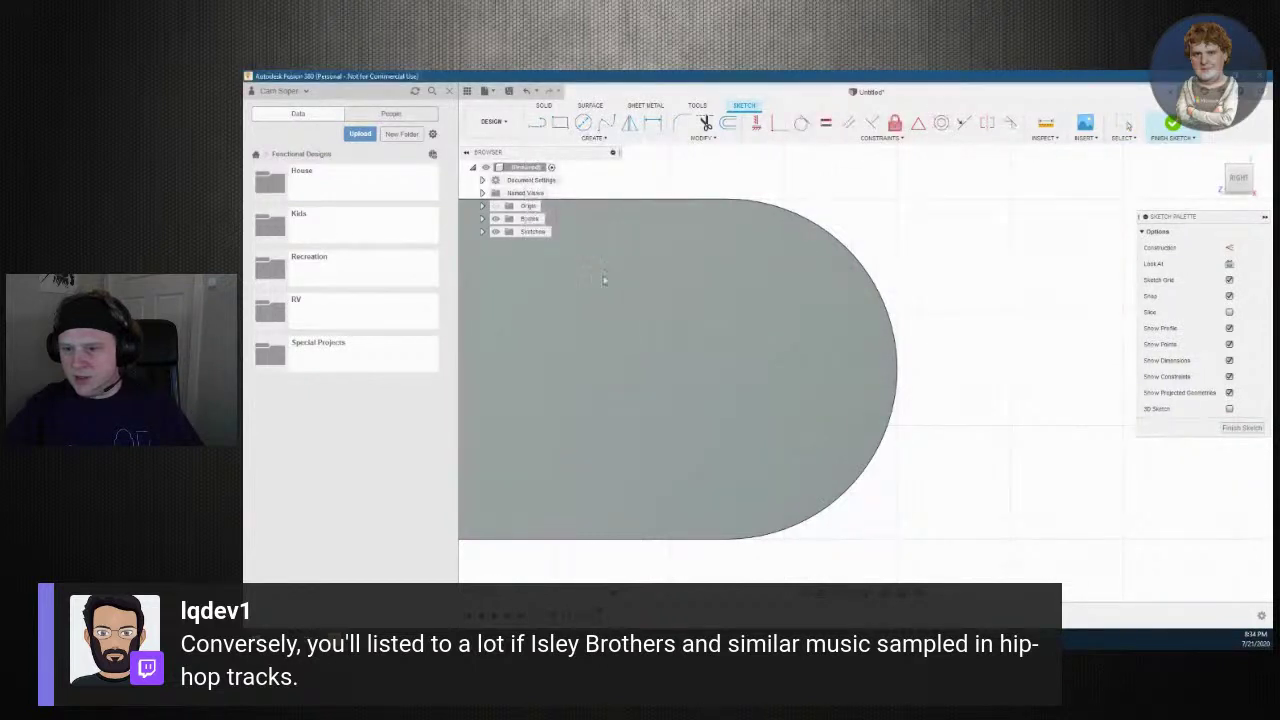
{"action": "left_click", "coordinate": [727, 369]}
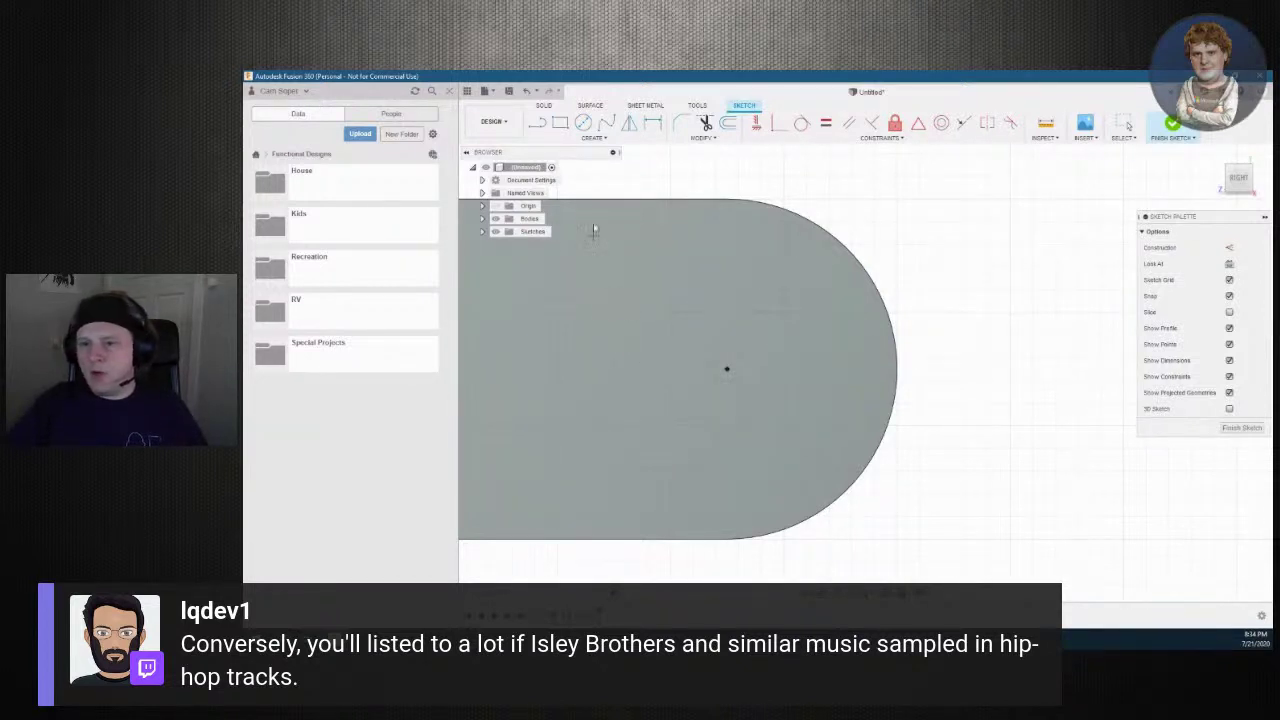
{"action": "left_click", "coordinate": [580, 124]}
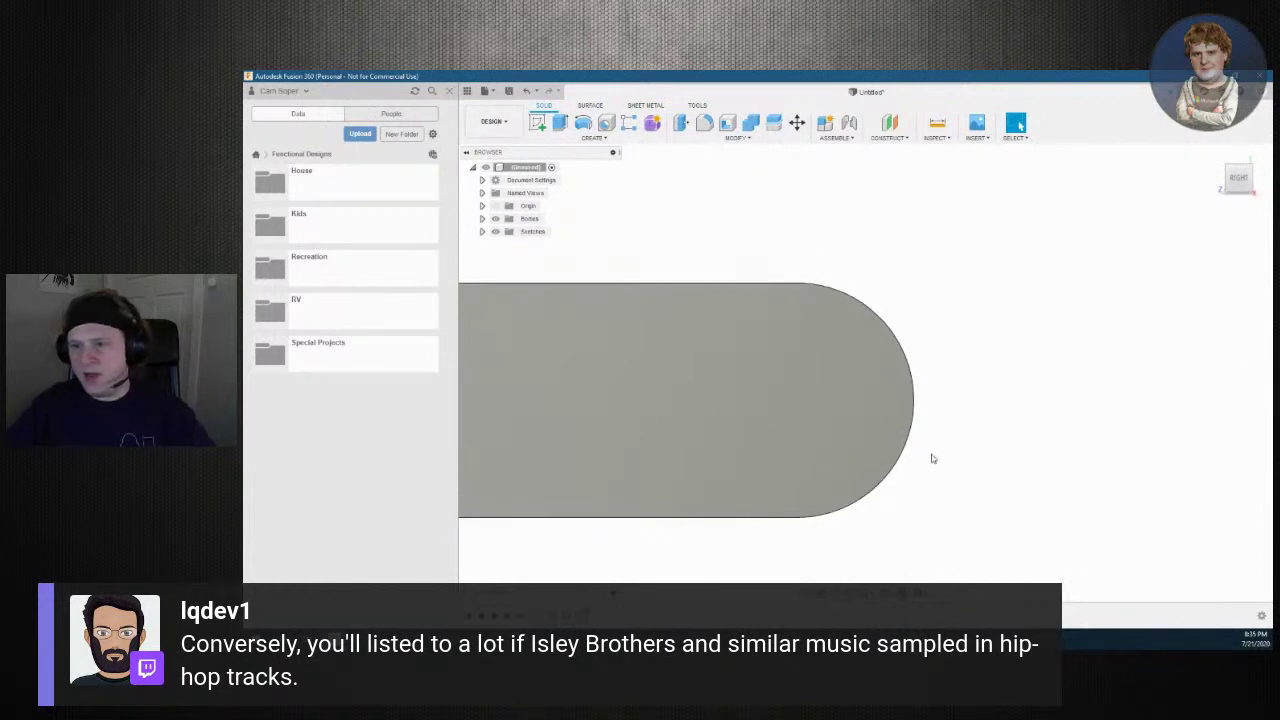
Cut a 5 mm diameter hole through the tall upright at the centre sketch point
{"action": "key", "text": "h"}
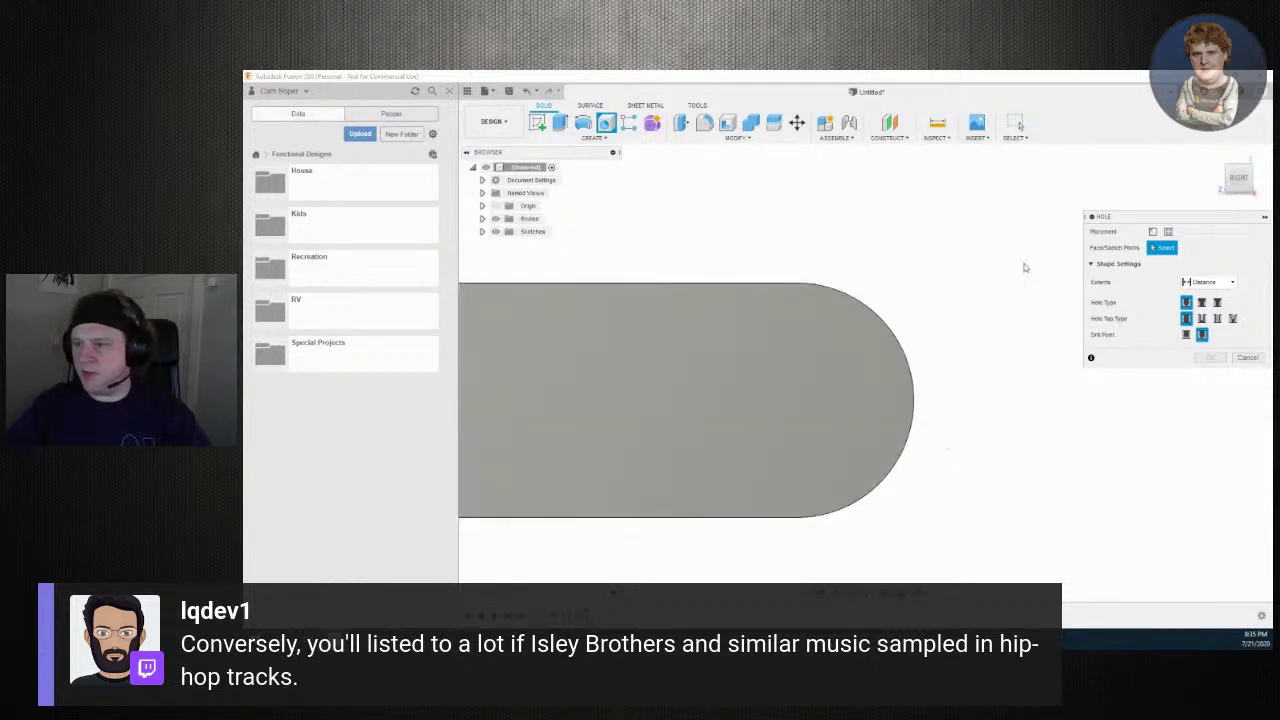
{"action": "key", "text": "Escape"}
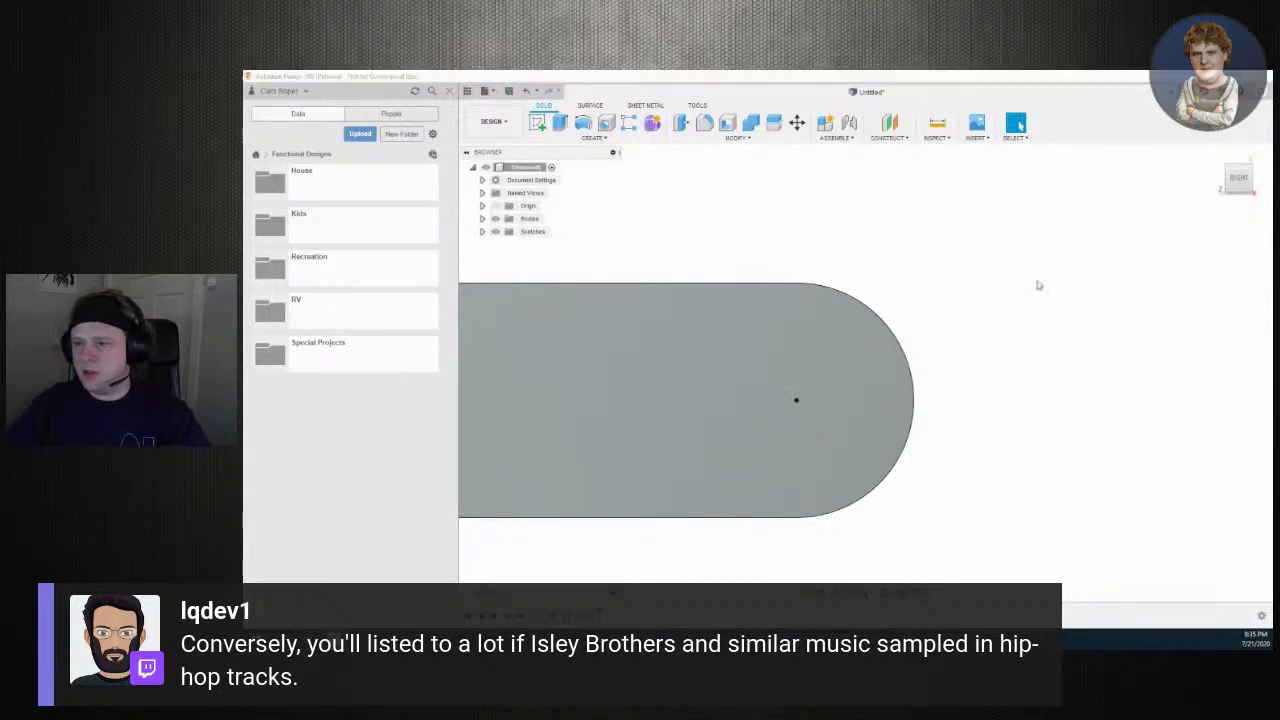
{"action": "key", "text": "h"}
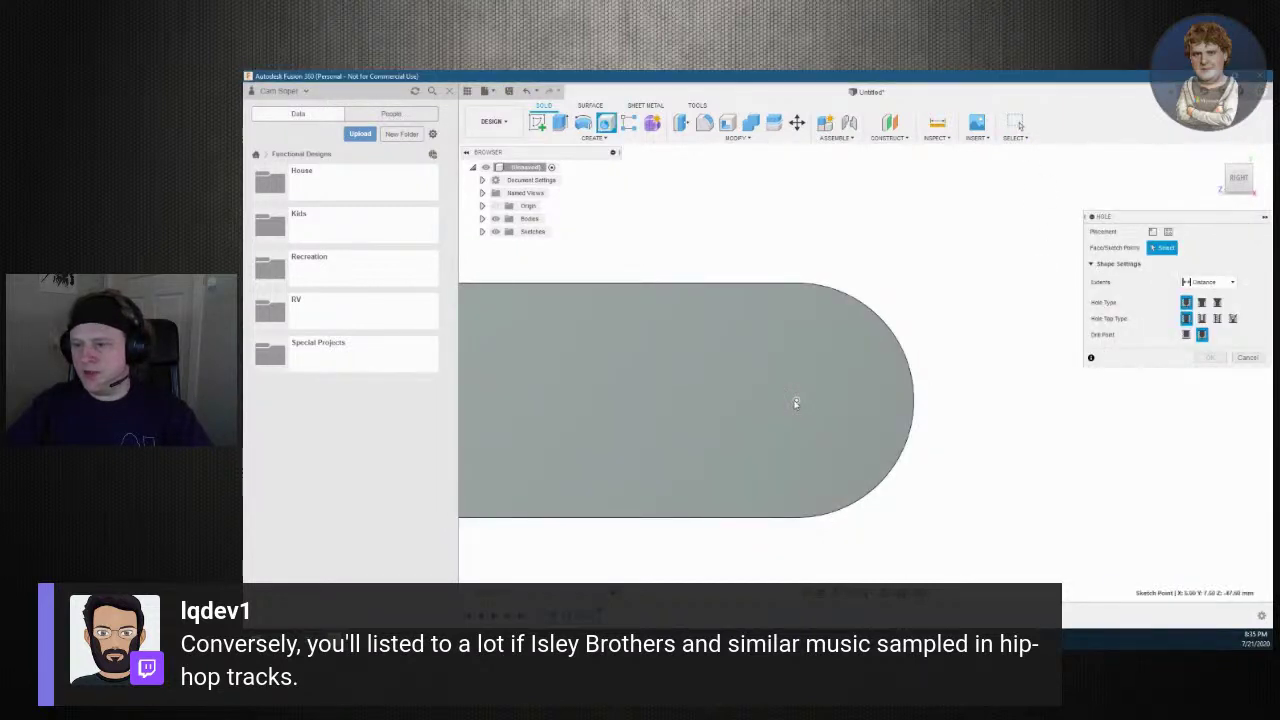
{"action": "left_click", "coordinate": [796, 402]}
{"action": "left_click_drag", "start_coordinate": [757, 437], "coordinate": [768, 437]}
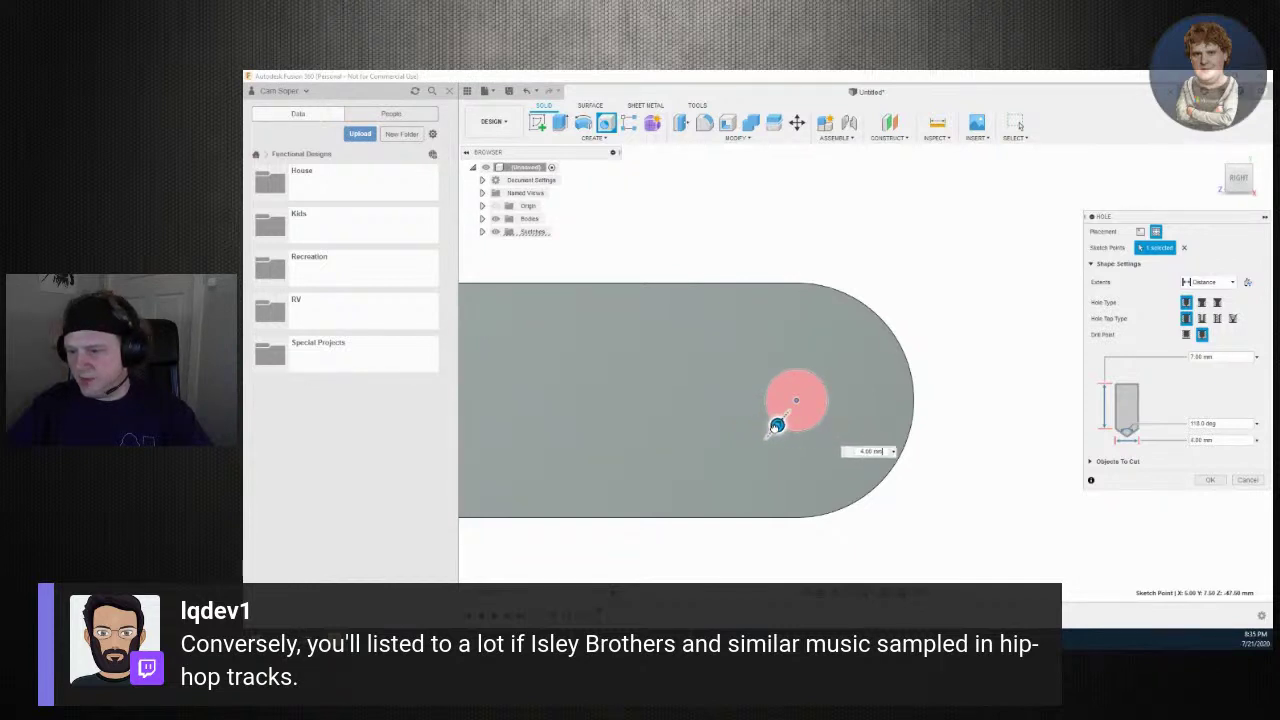
{"action": "left_click", "coordinate": [870, 457]}
{"action": "type", "text": "5"}
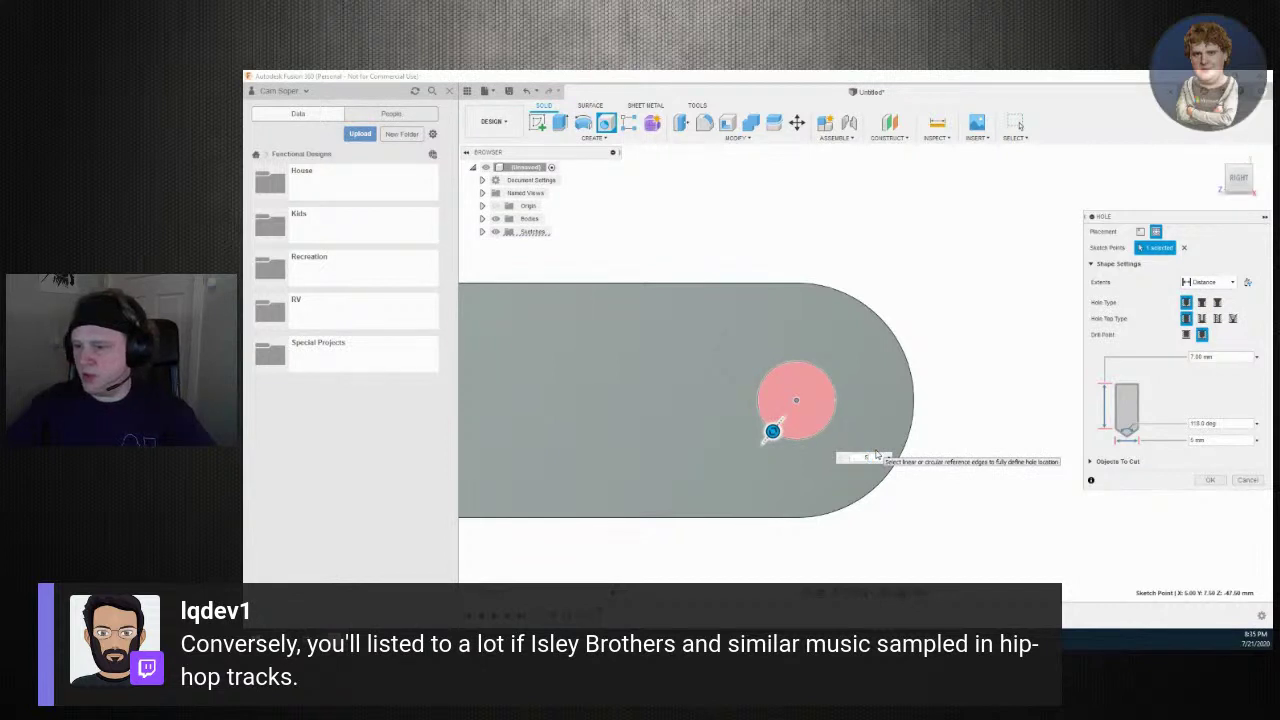
{"action": "left_click", "coordinate": [1208, 480]}
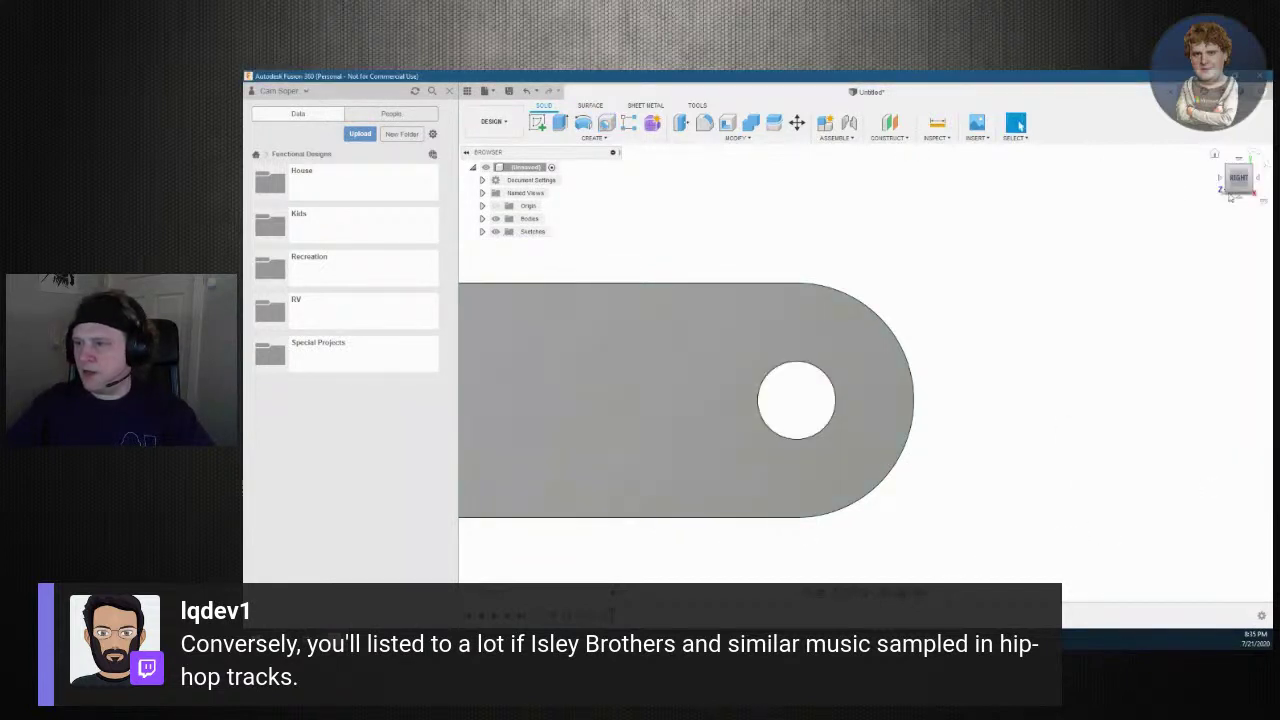
{"action": "middle_click_drag", "start_coordinate": [866, 368], "coordinate": [866, 372], "text": "shift"}
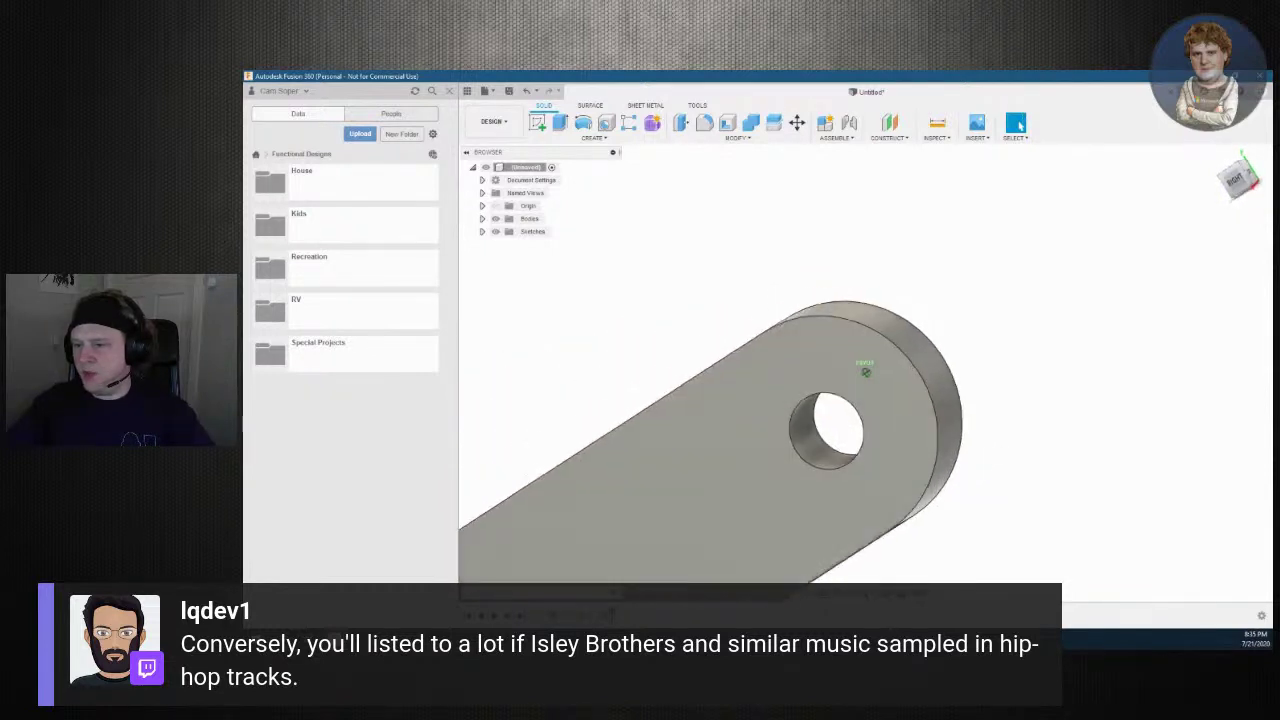
Tilt the view to an angled top-down position to inspect the through hole
{"action": "middle_click_drag", "start_coordinate": [866, 372], "coordinate": [866, 372], "text": "shift"}
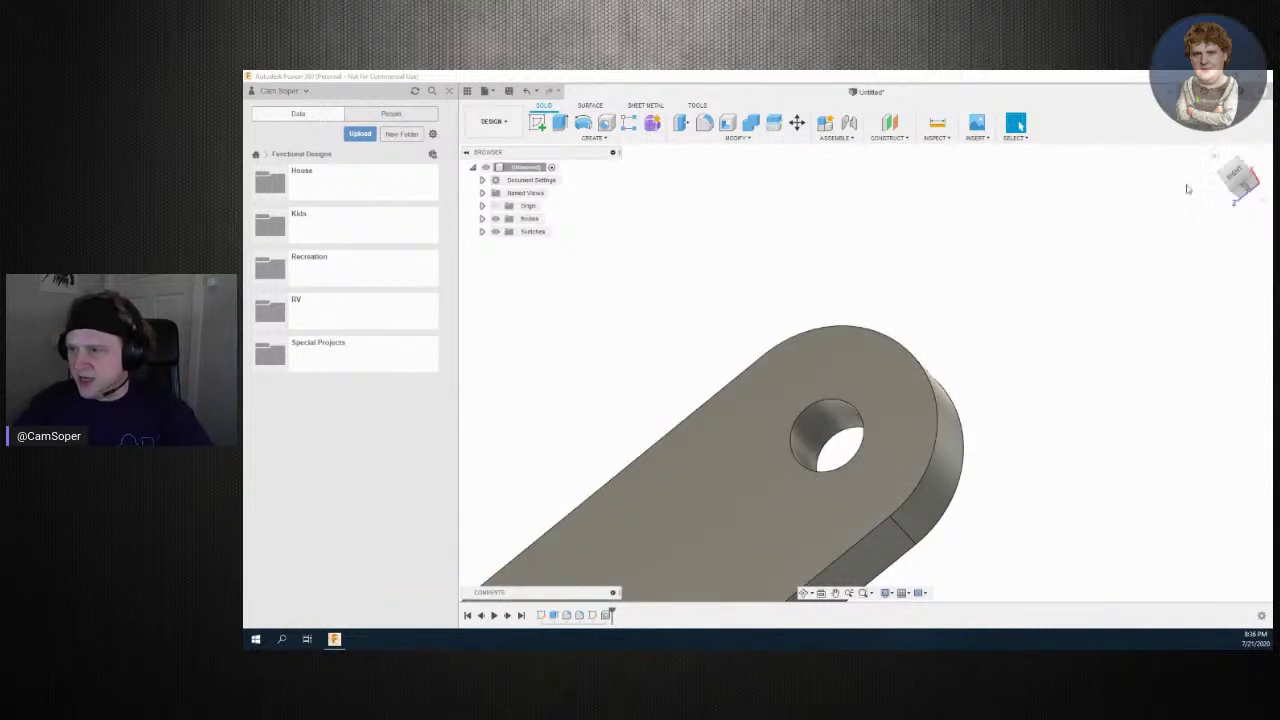
{"action": "middle_click_drag", "start_coordinate": [860, 368], "coordinate": [998, 209], "text": "shift"}
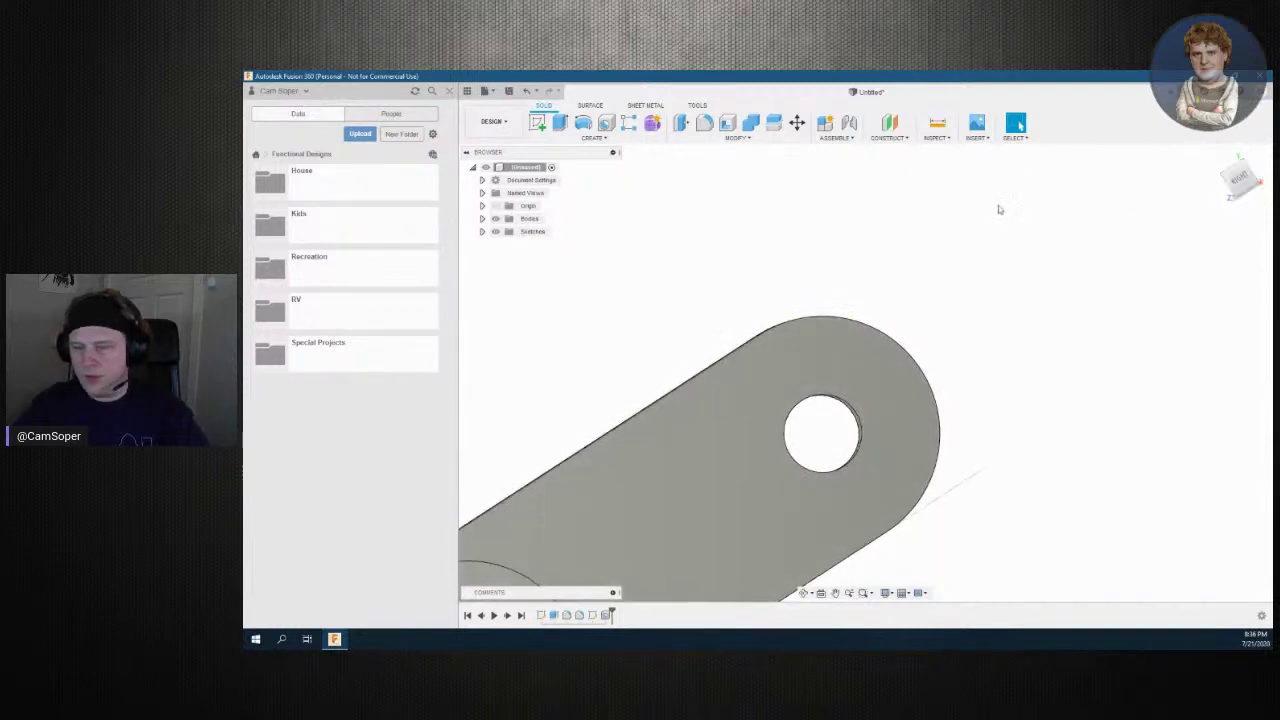
{"action": "key", "text": "h"}
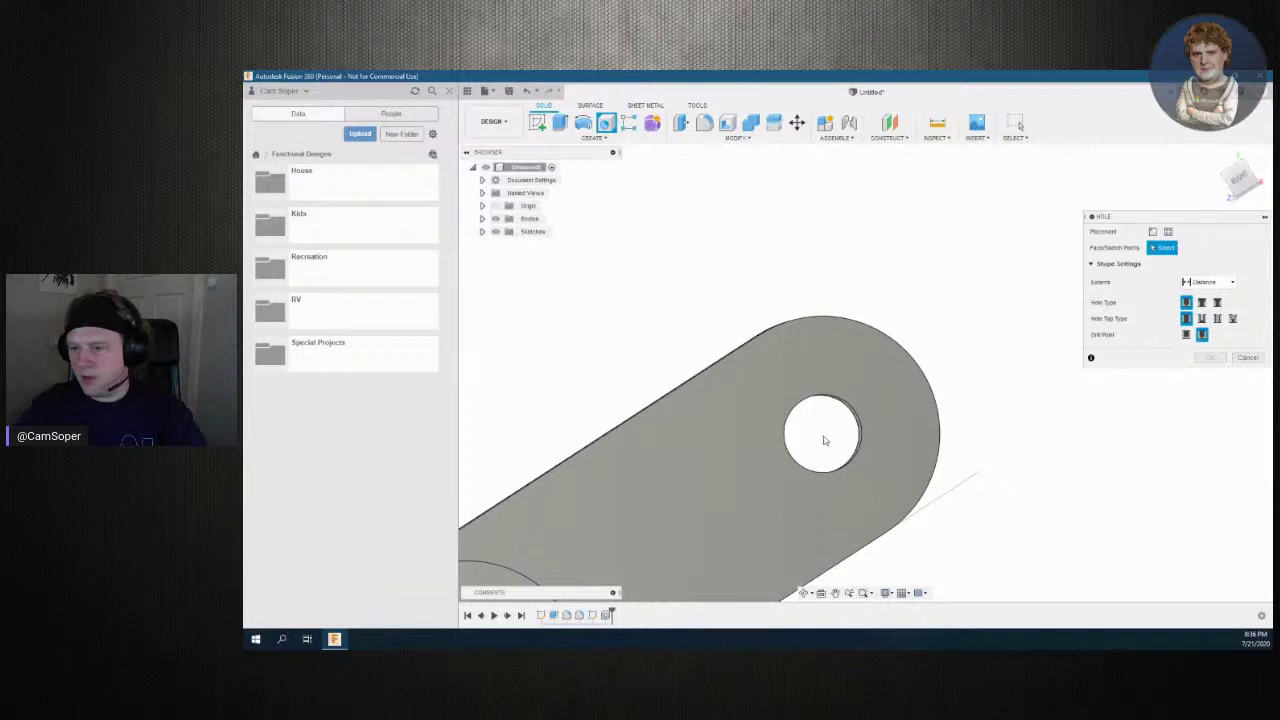
Reorient the view and cancel the second Hole command without placing a hole
{"action": "left_click", "coordinate": [1236, 190]}
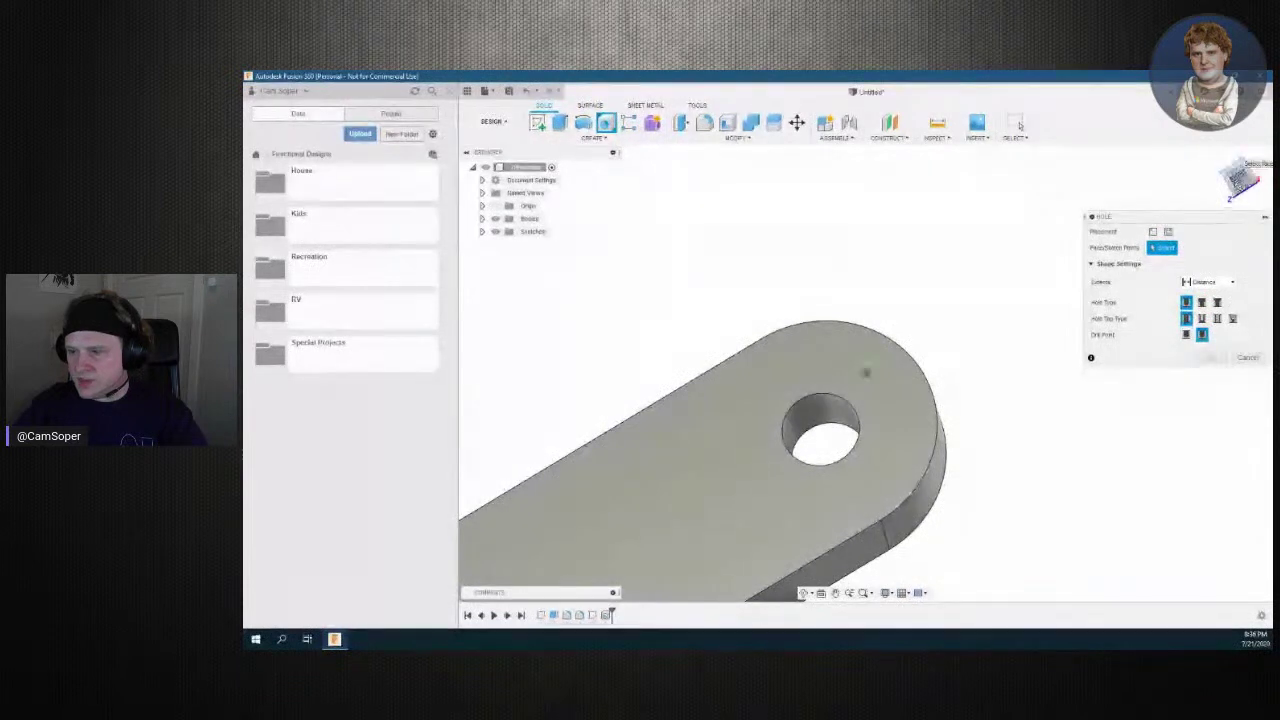
{"action": "left_click", "coordinate": [866, 372]}
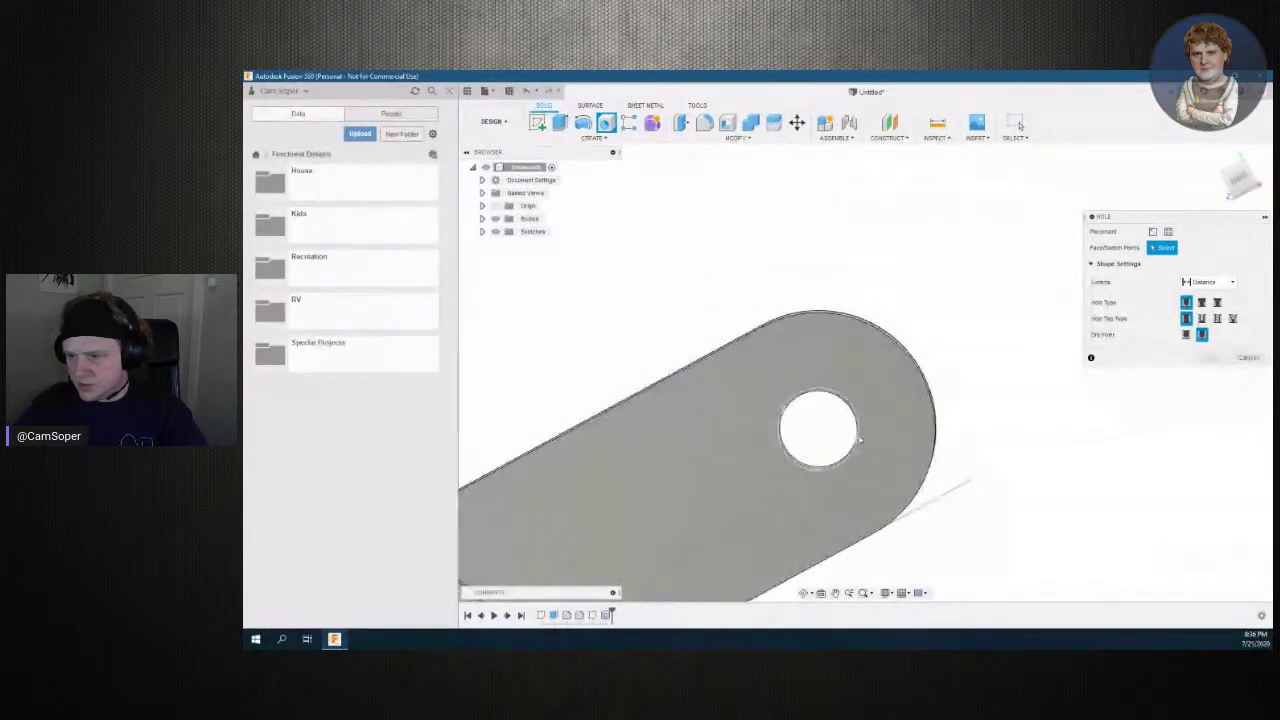
{"action": "left_click", "coordinate": [513, 168]}
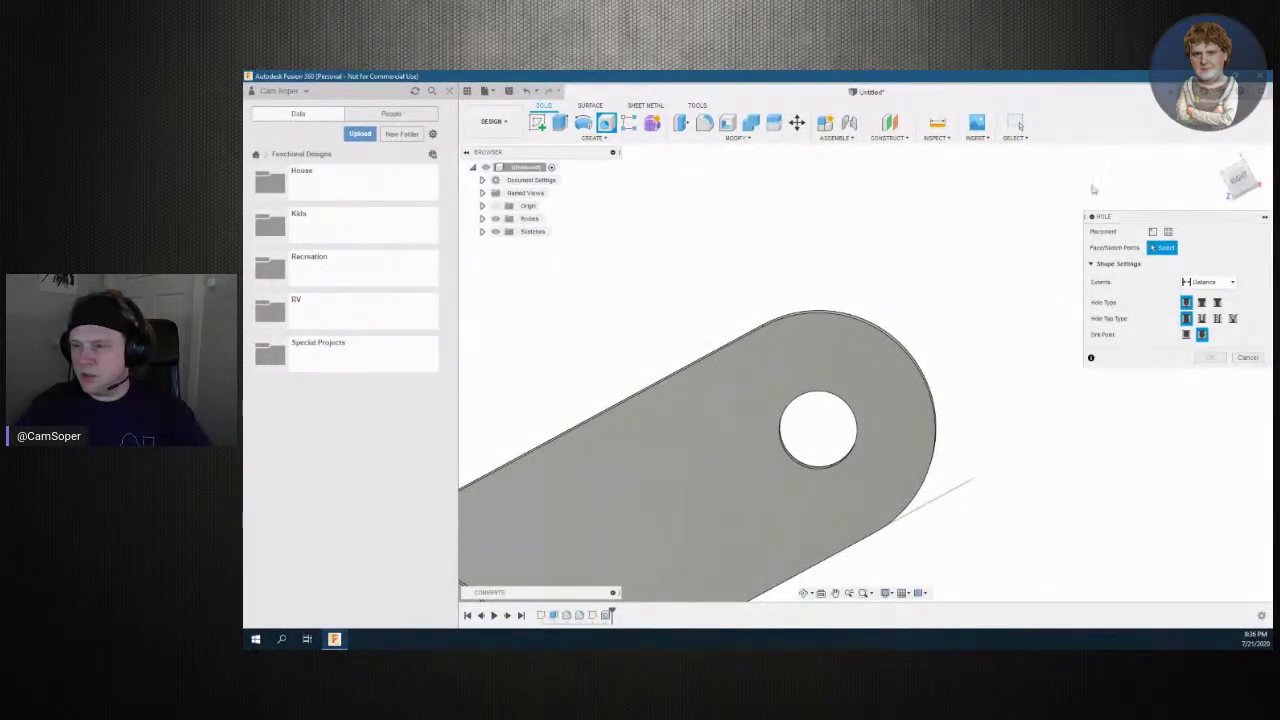
{"action": "left_click", "coordinate": [1016, 121]}
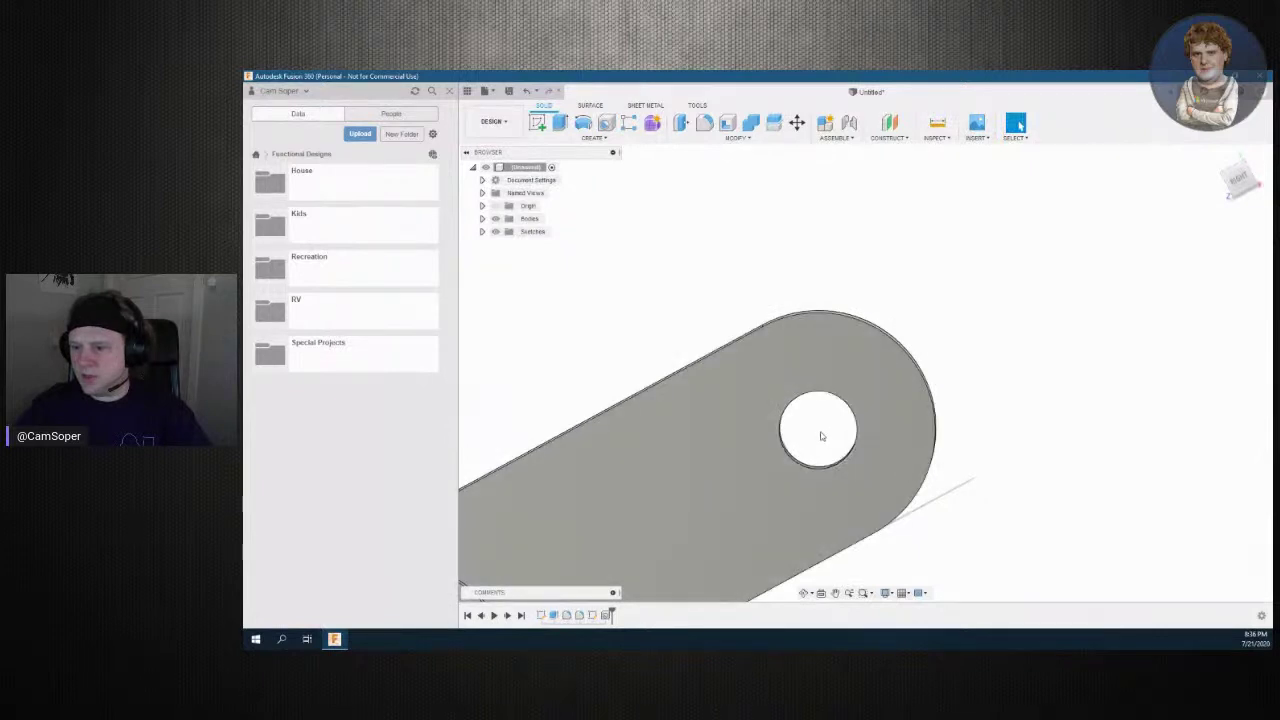
Select the pierced upright's large flat face and begin a sketch on it
{"action": "left_click", "coordinate": [835, 463]}
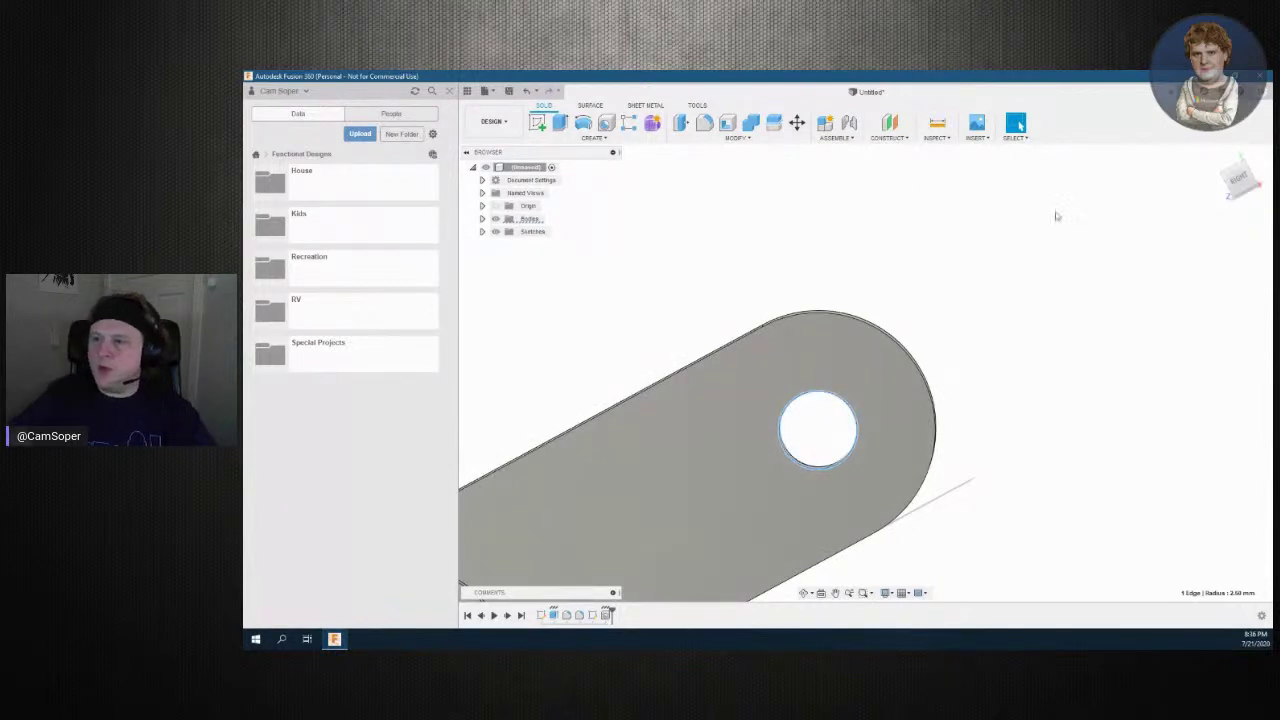
{"action": "left_click", "coordinate": [721, 466]}
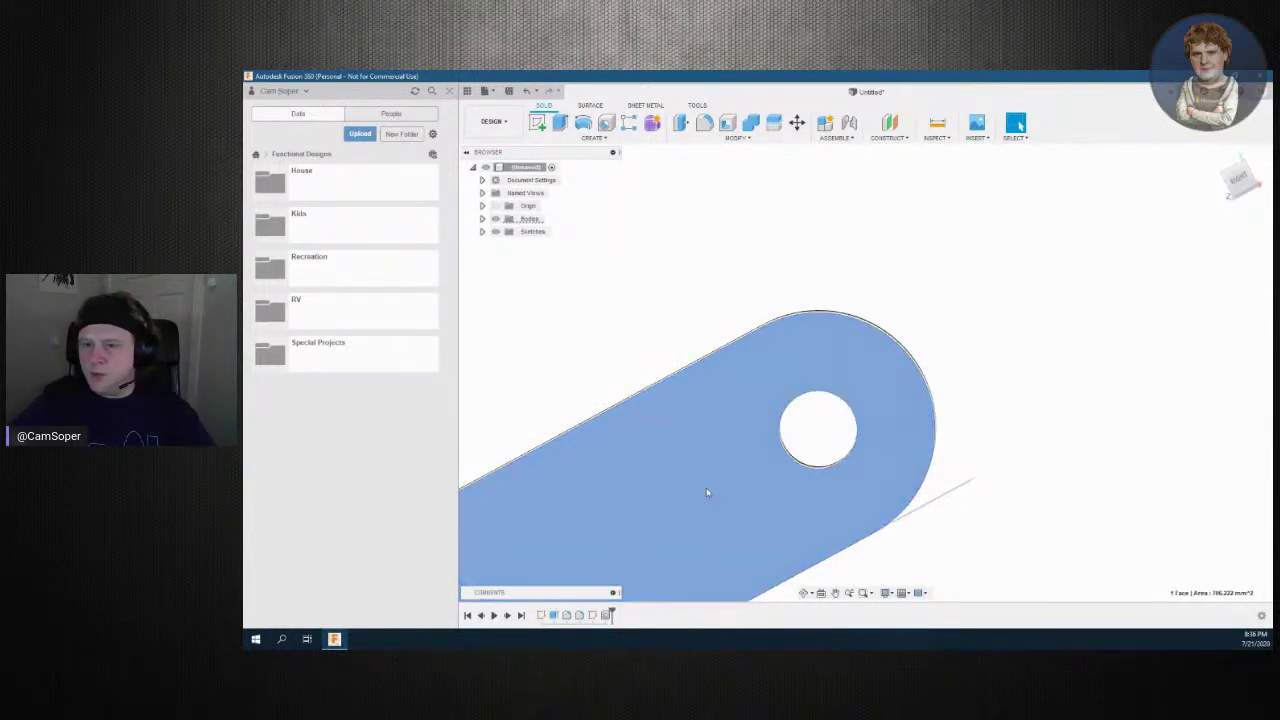
{"action": "left_click", "coordinate": [538, 123]}
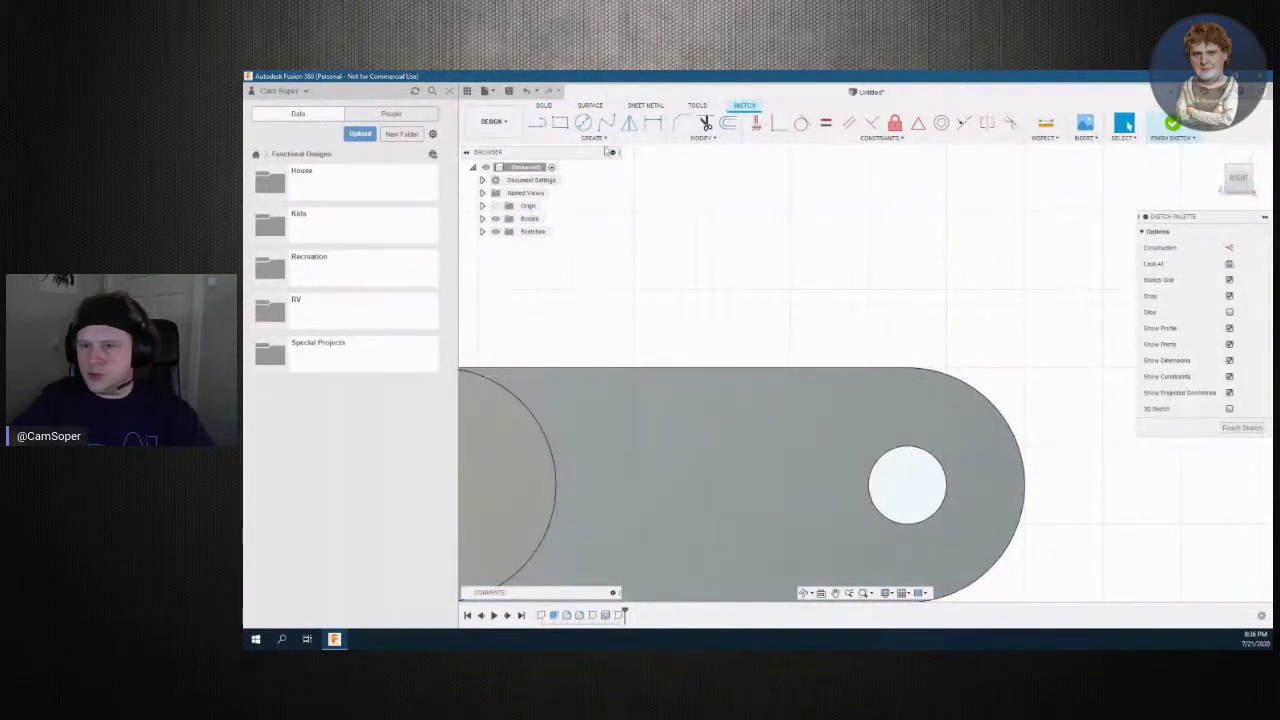
Place a sketch point at the existing hole's centre and finish the sketch
{"action": "left_click", "coordinate": [596, 138]}
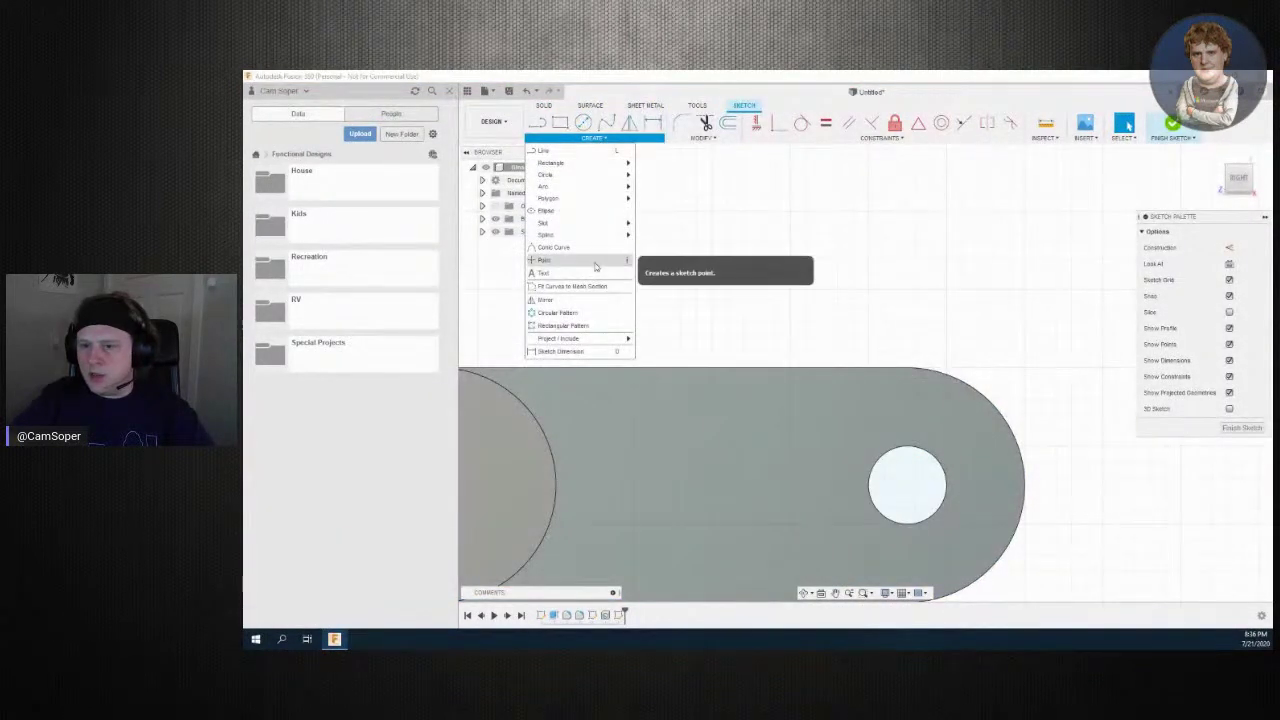
{"action": "left_click", "coordinate": [595, 265]}
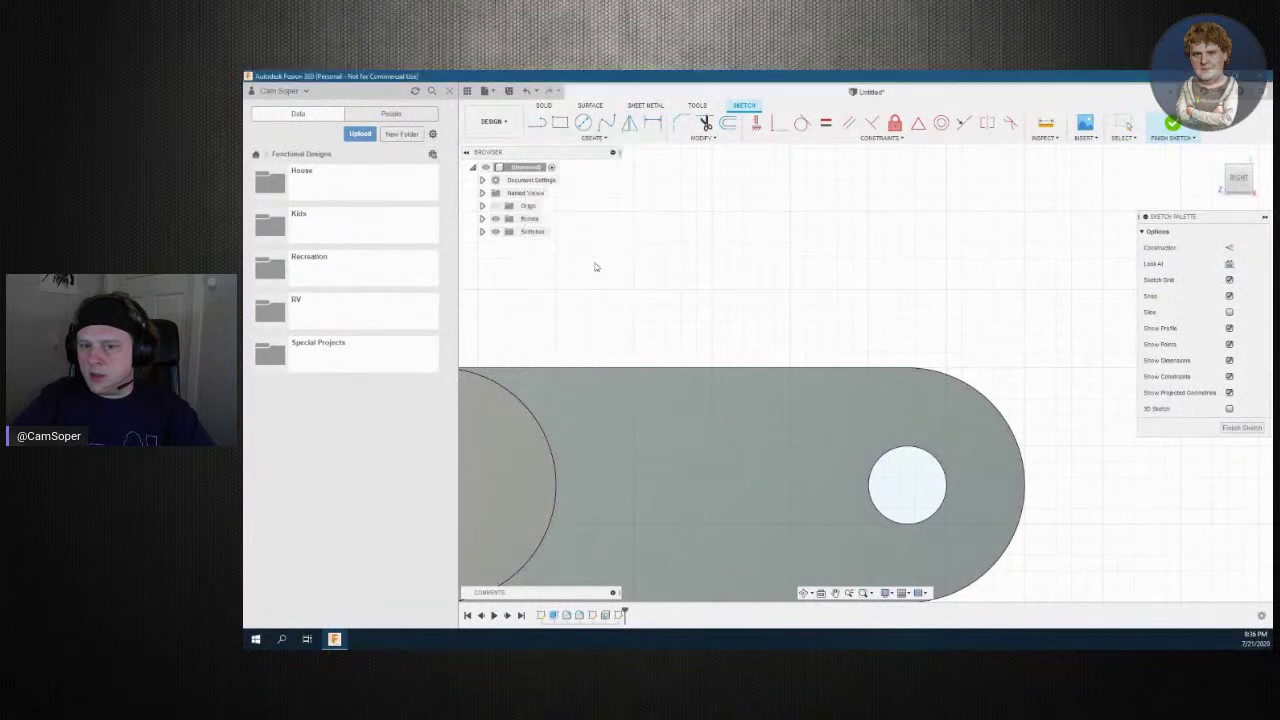
{"action": "left_click", "coordinate": [908, 487]}
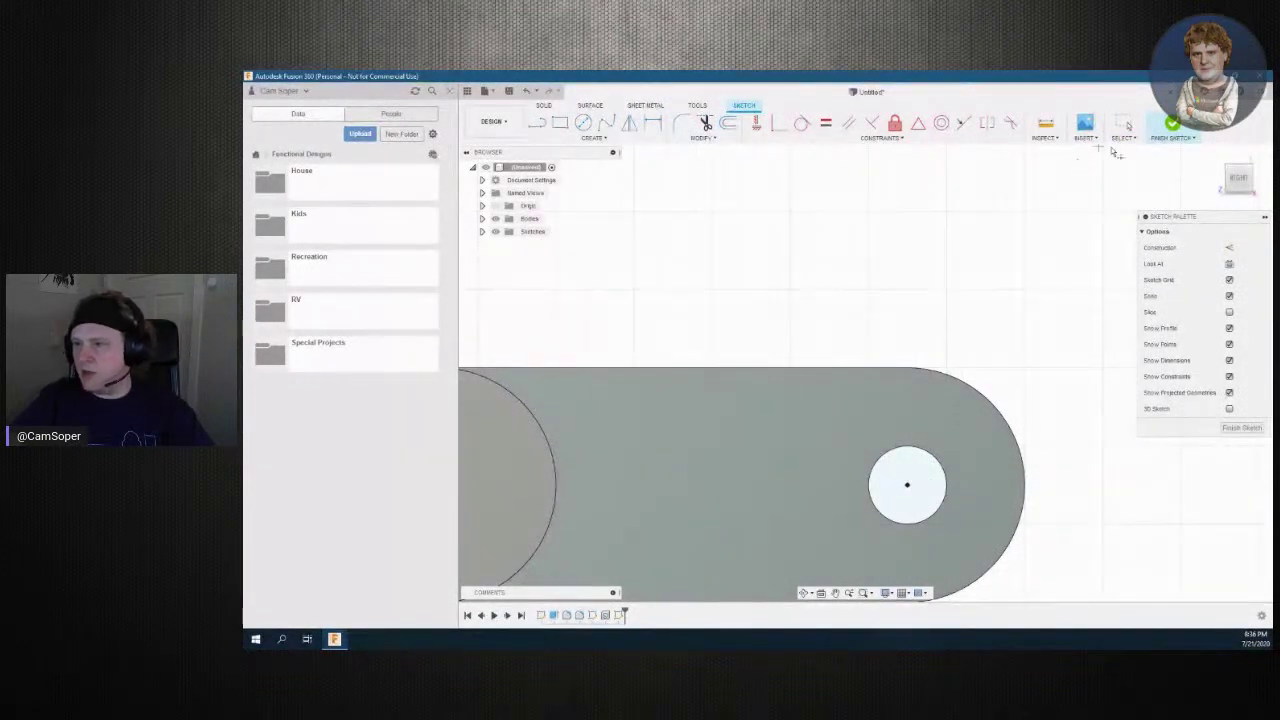
{"action": "left_click", "coordinate": [1172, 125]}
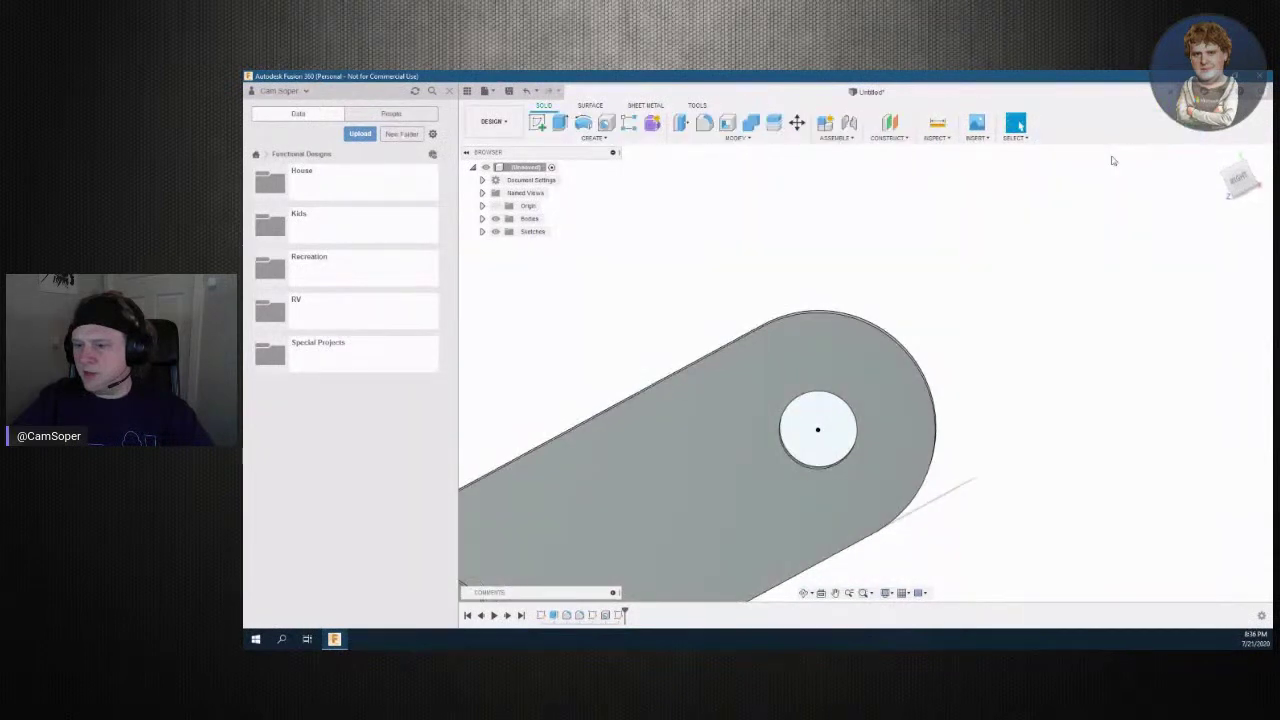
Add a 5 mm diameter hole at the centre sketch point
{"action": "key", "text": "h"}
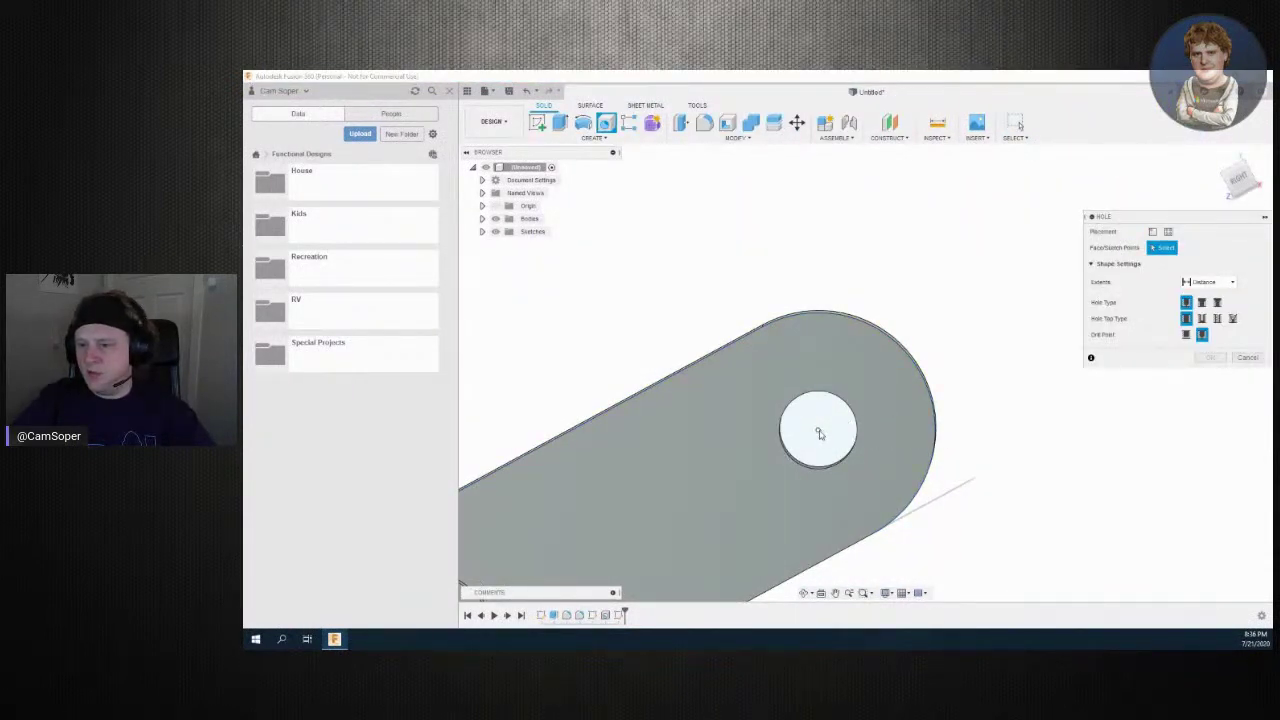
{"action": "left_click", "coordinate": [818, 433]}
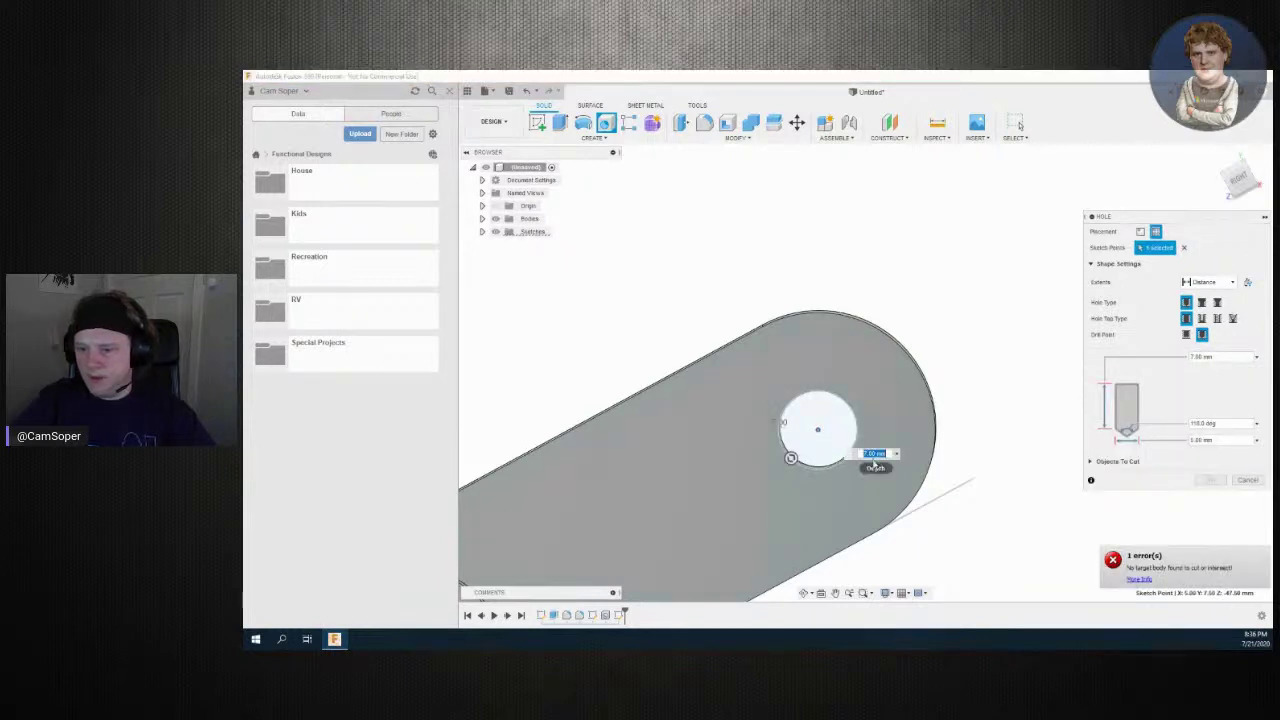
{"action": "mouse_move", "coordinate": [790, 458]}
{"action": "left_mouse_down"}
{"action": "mouse_move", "coordinate": [777, 472]}
{"action": "mouse_move", "coordinate": [817, 433]}
{"action": "mouse_move", "coordinate": [799, 455]}
{"action": "left_mouse_up"}
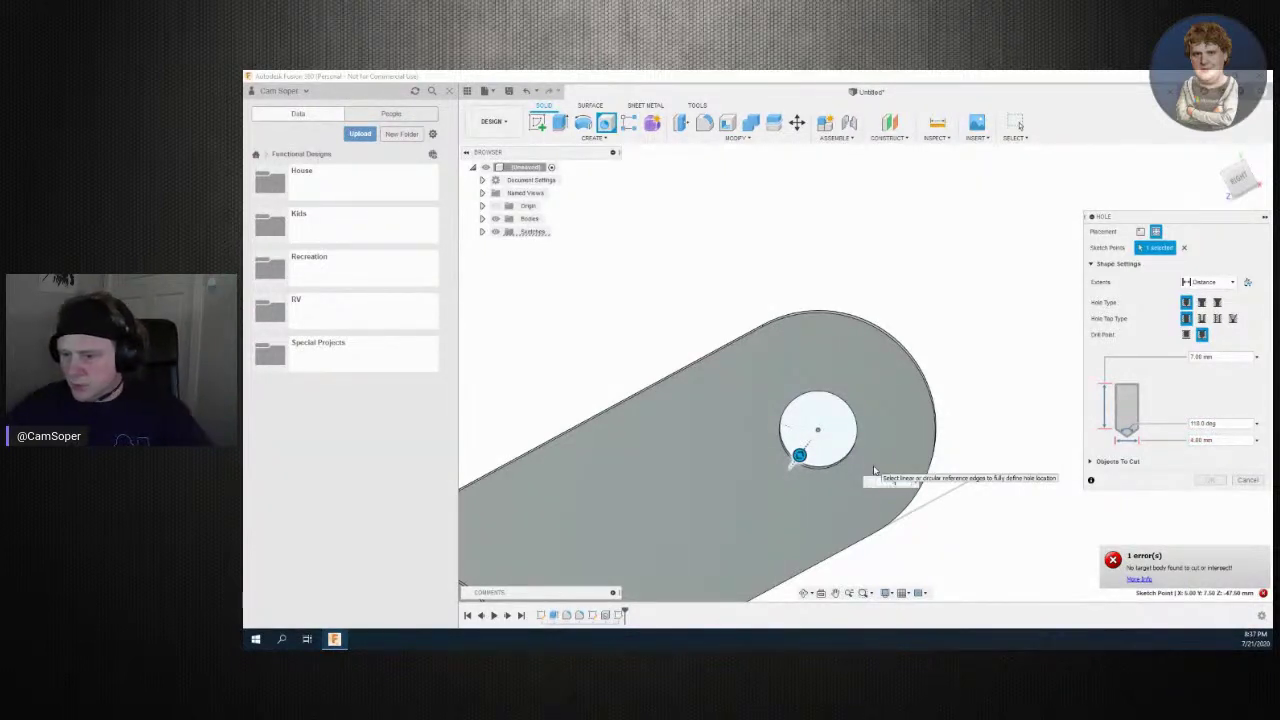
{"action": "type", "text": "5"}
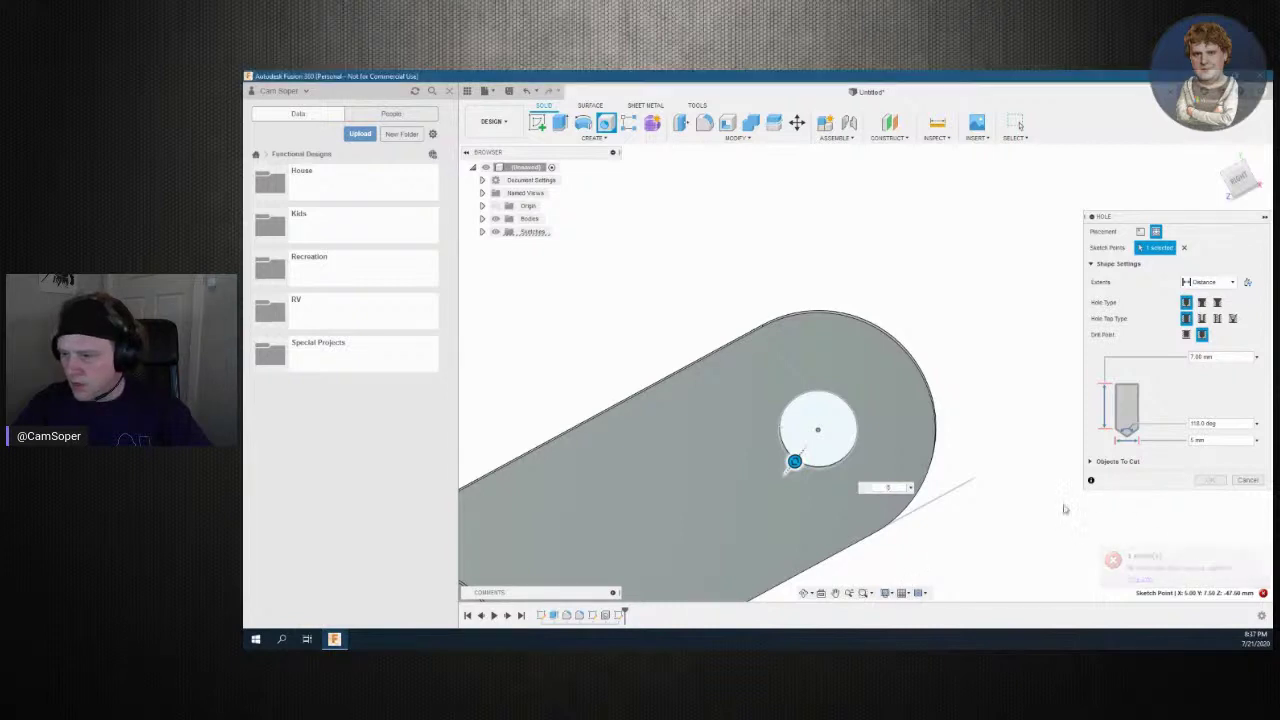
{"action": "left_click", "coordinate": [1207, 480]}
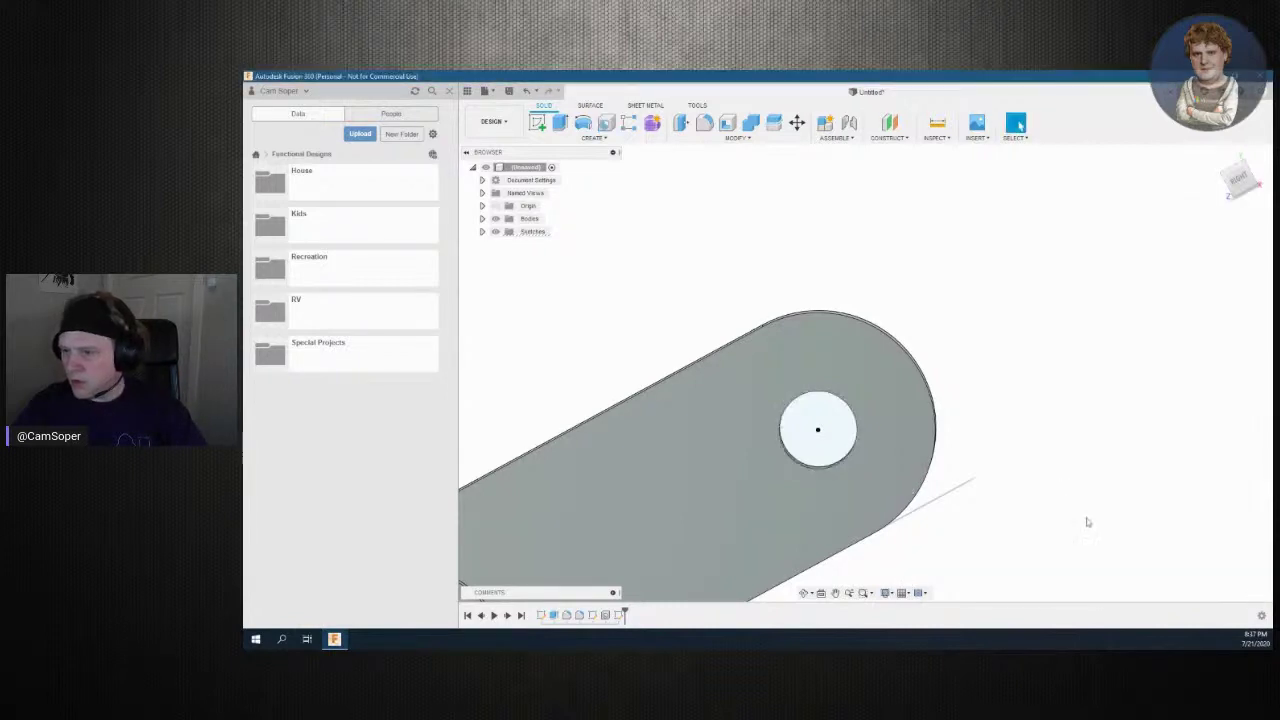
{"action": "left_click", "coordinate": [1229, 169]}
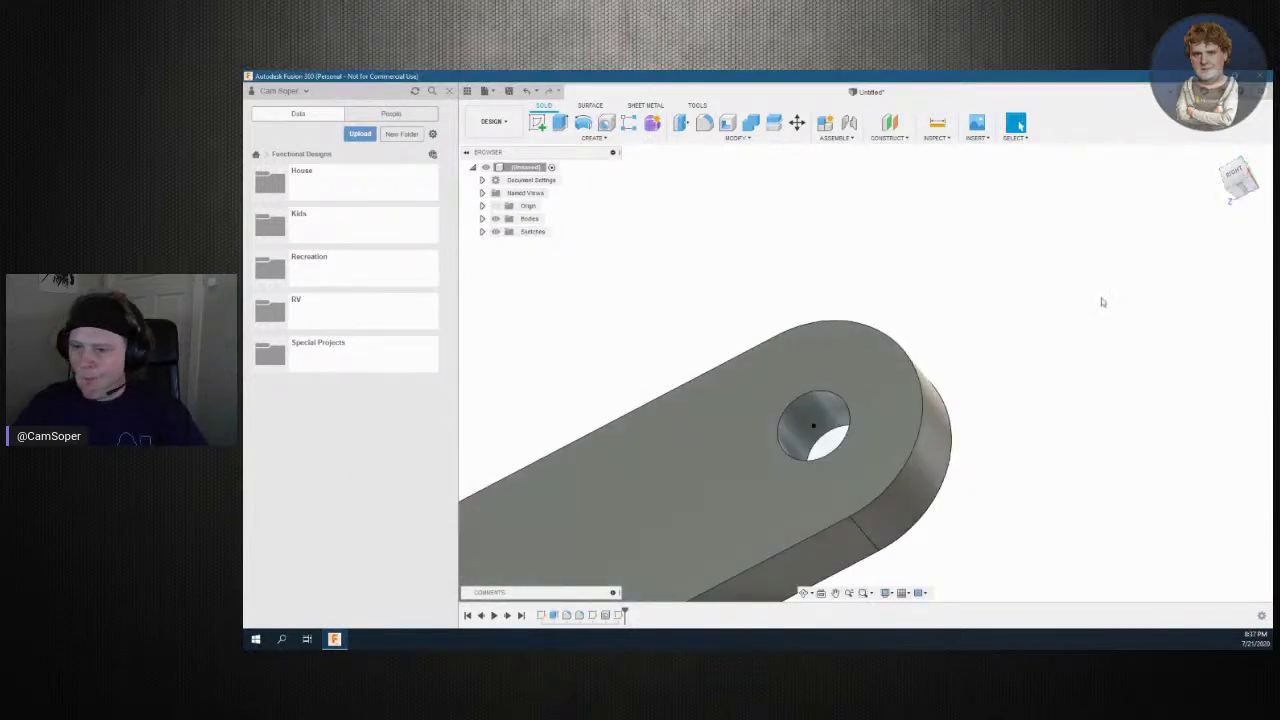
{"action": "left_click", "coordinate": [841, 404]}
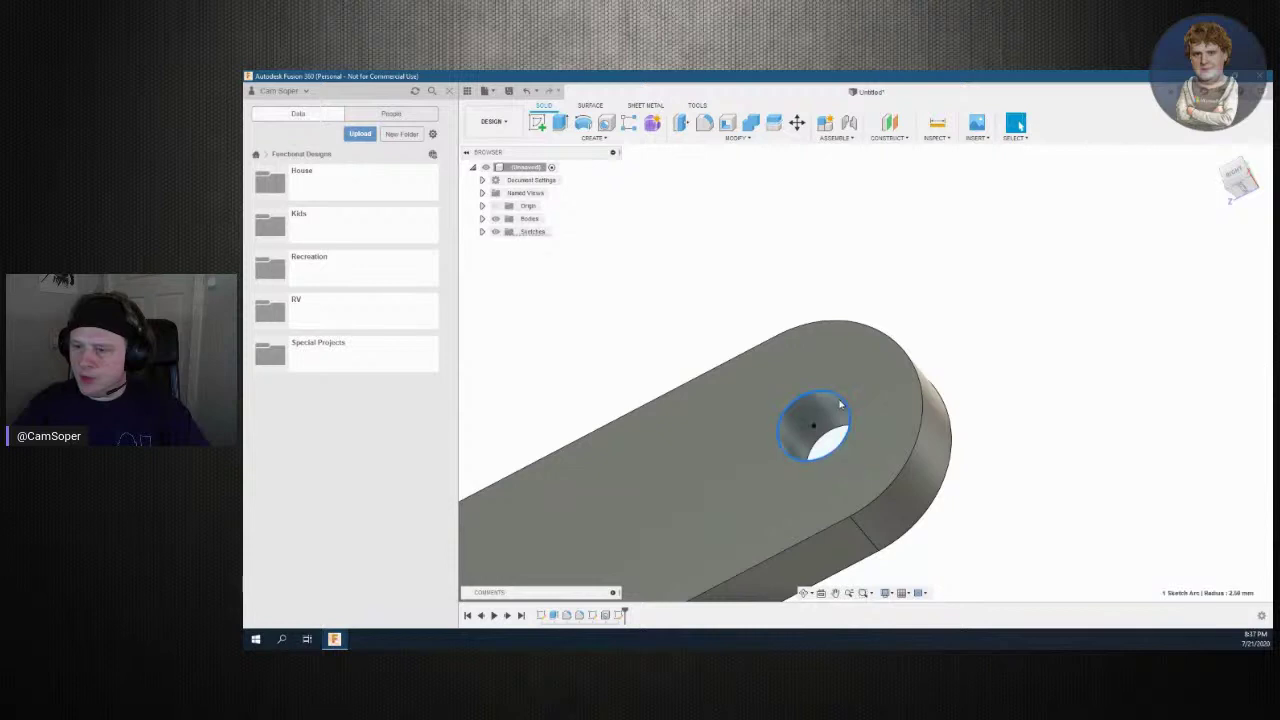
{"action": "key", "text": "h"}
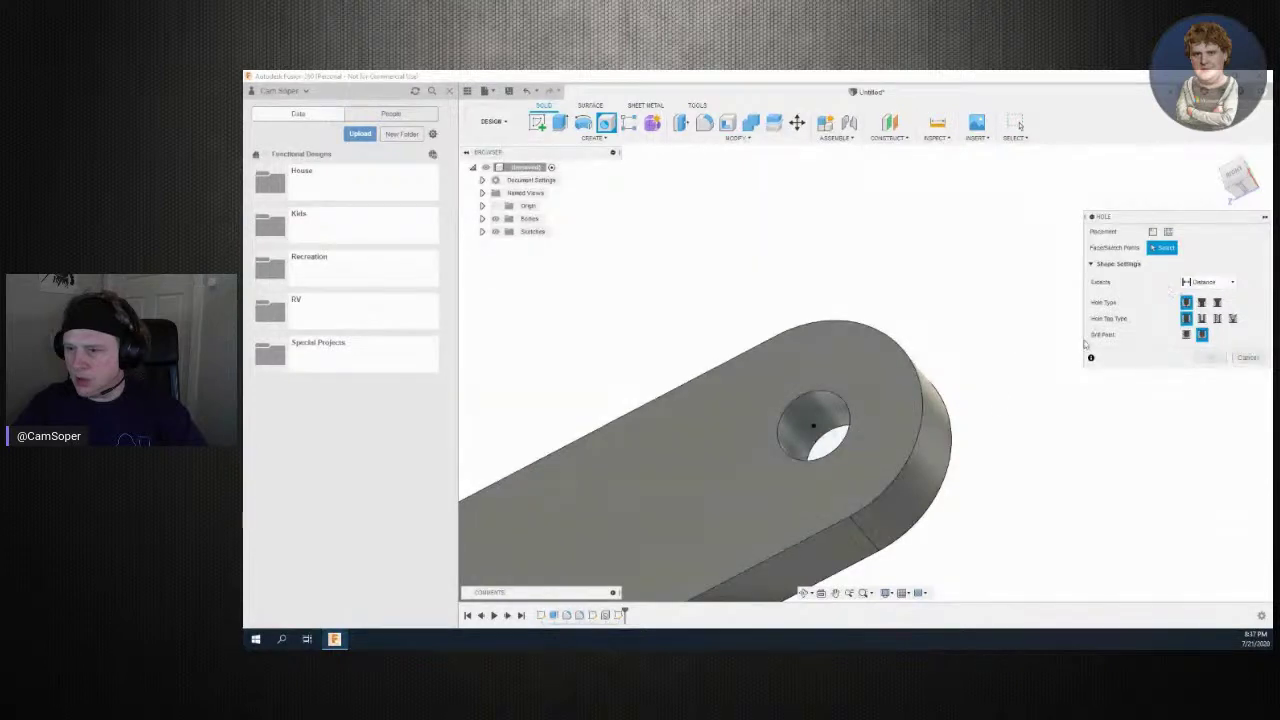
{"action": "left_click", "coordinate": [788, 455]}
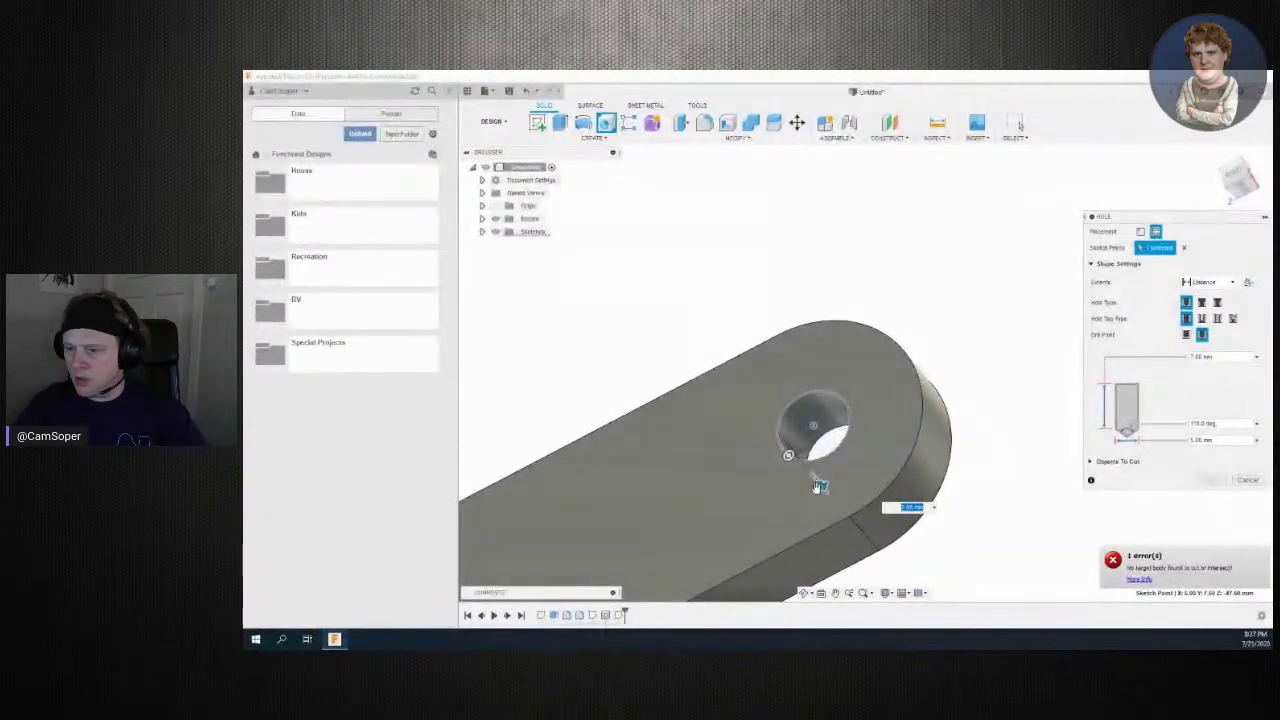
{"action": "left_click_drag", "start_coordinate": [821, 485], "coordinate": [802, 466]}
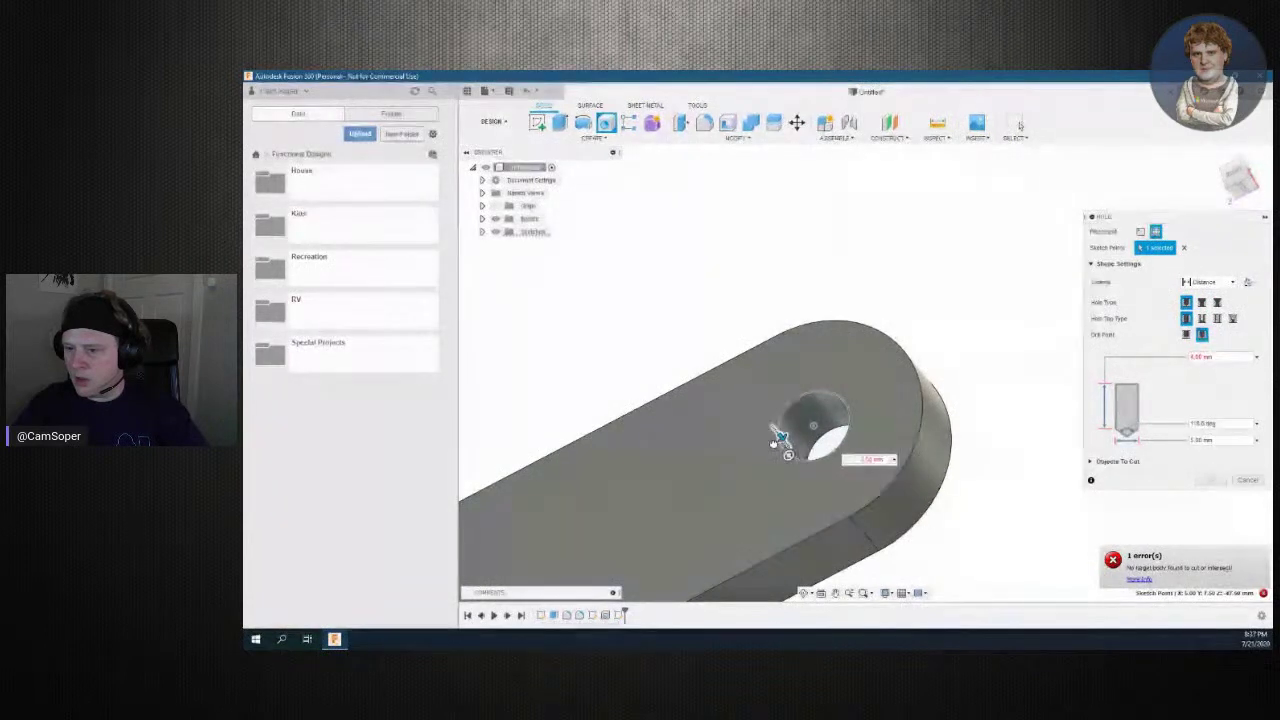
{"action": "left_click_drag", "start_coordinate": [802, 466], "coordinate": [840, 505]}
{"action": "key", "text": "Escape"}
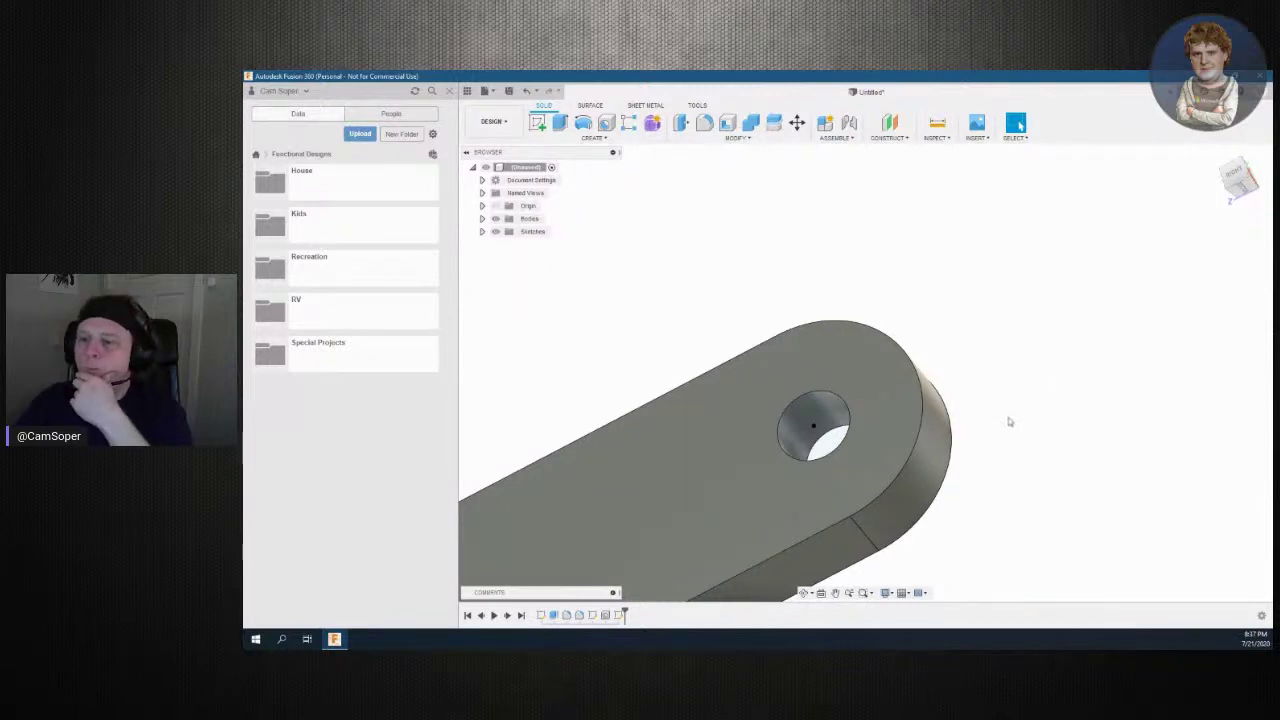
{"action": "left_click_drag", "start_coordinate": [1238, 178], "coordinate": [1263, 213]}
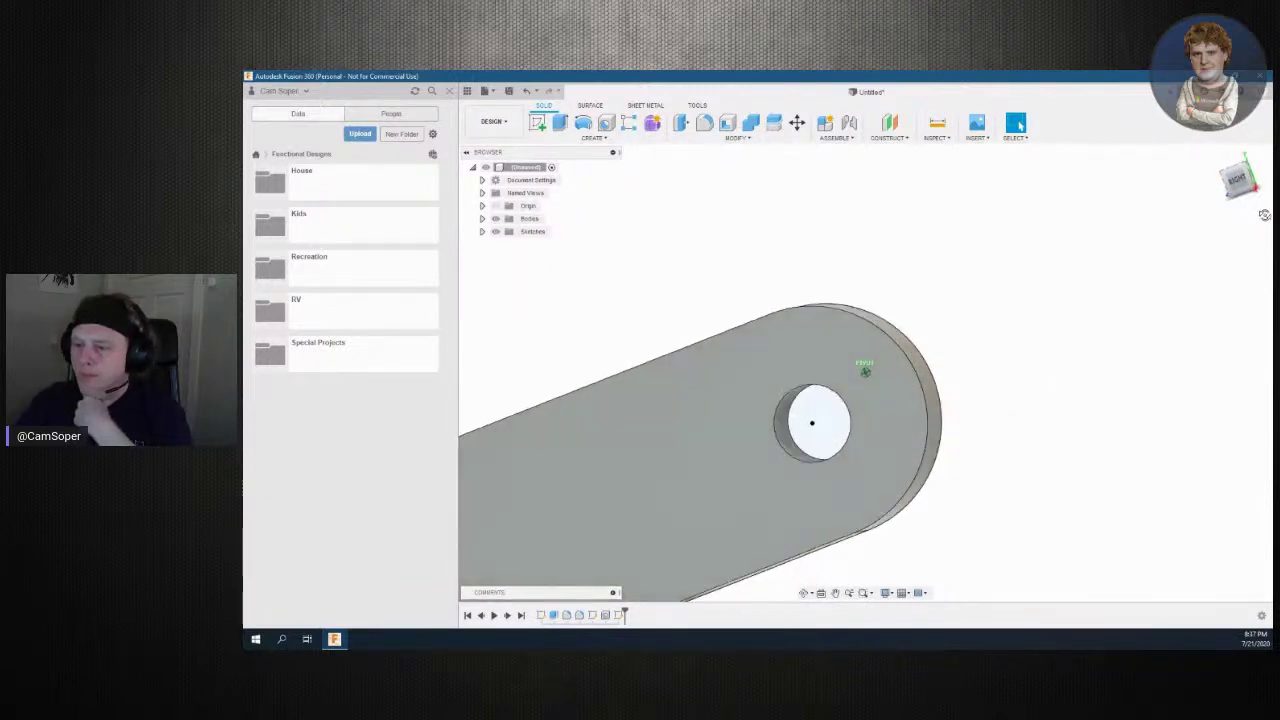
Orbit the model edge-on, snap the view with the ViewCube, and start a sketch
{"action": "middle_click_drag", "start_coordinate": [1263, 213], "coordinate": [1263, 338], "text": "shift"}
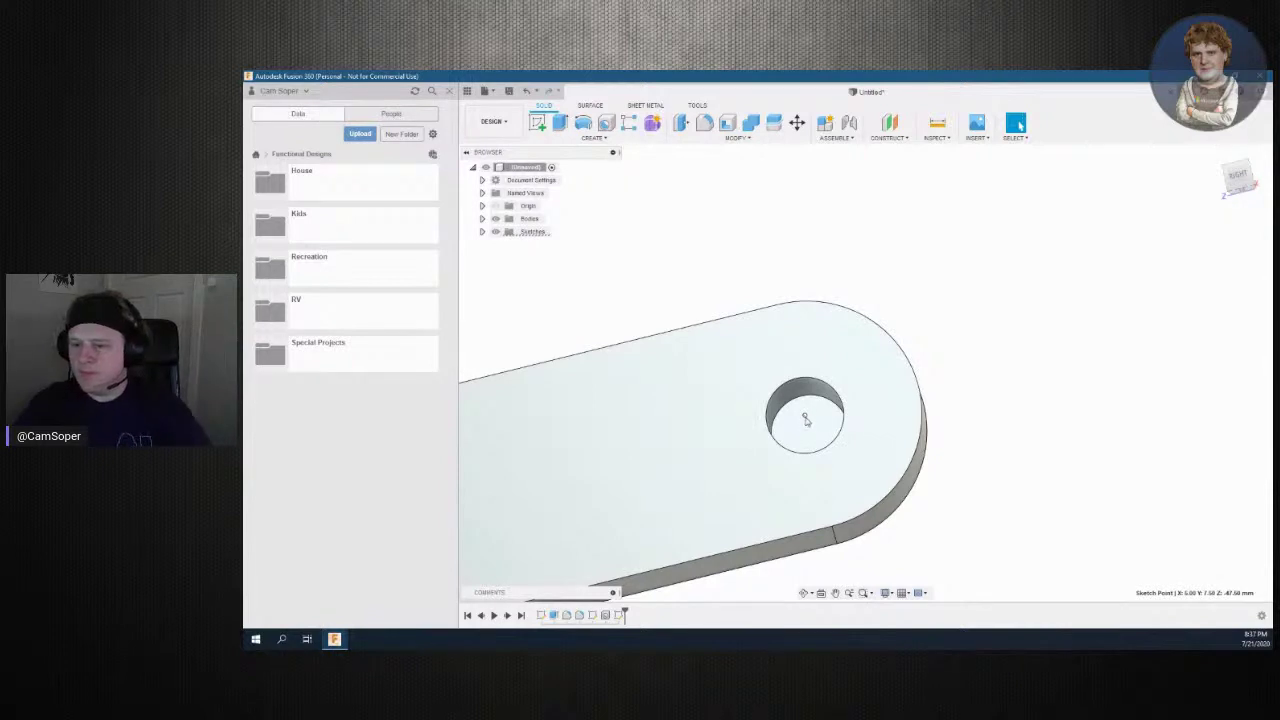
{"action": "left_click", "coordinate": [1238, 182]}
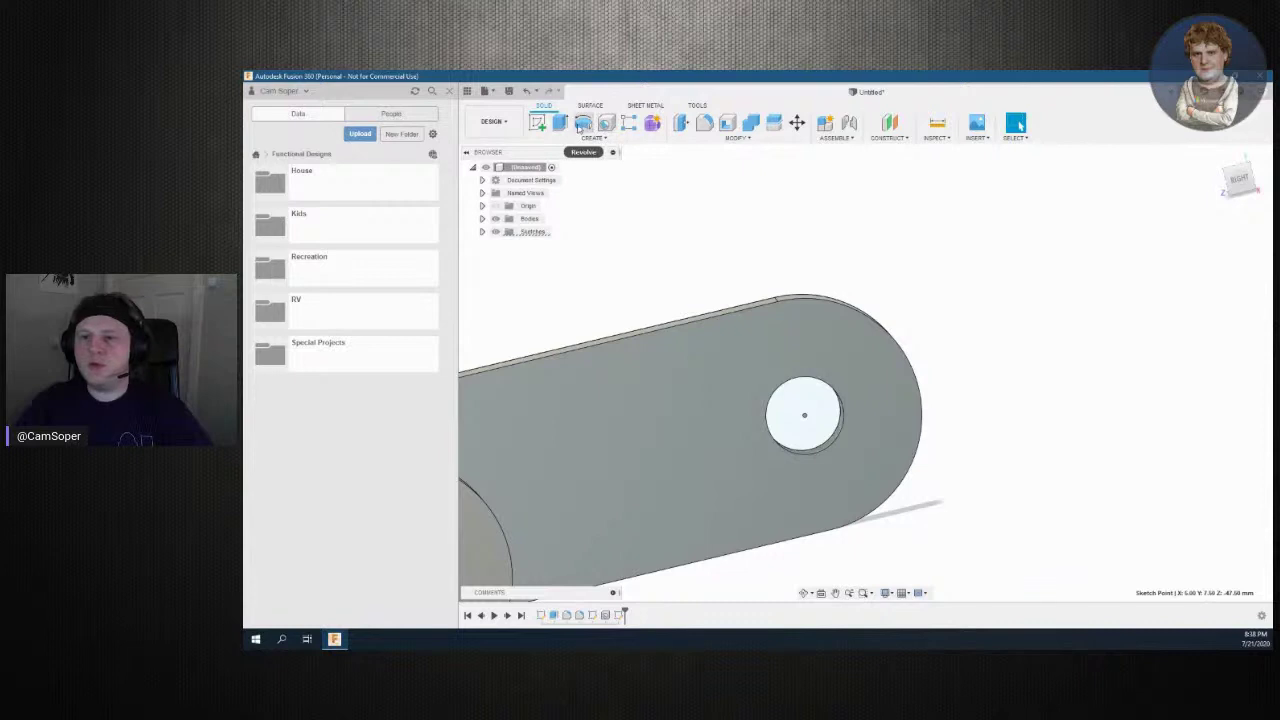
{"action": "left_click", "coordinate": [537, 122]}
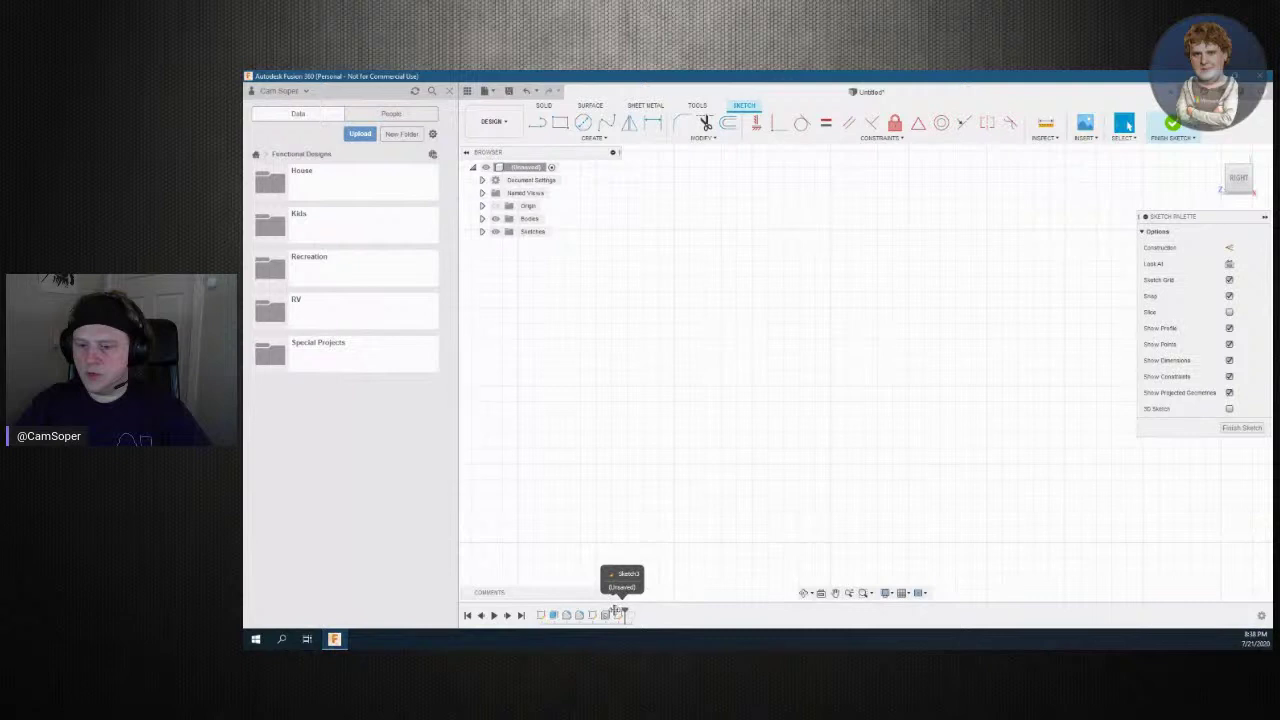
Finish the empty sketch, select Sketch1 in the timeline, and open the File menu
{"action": "left_click", "coordinate": [620, 612]}
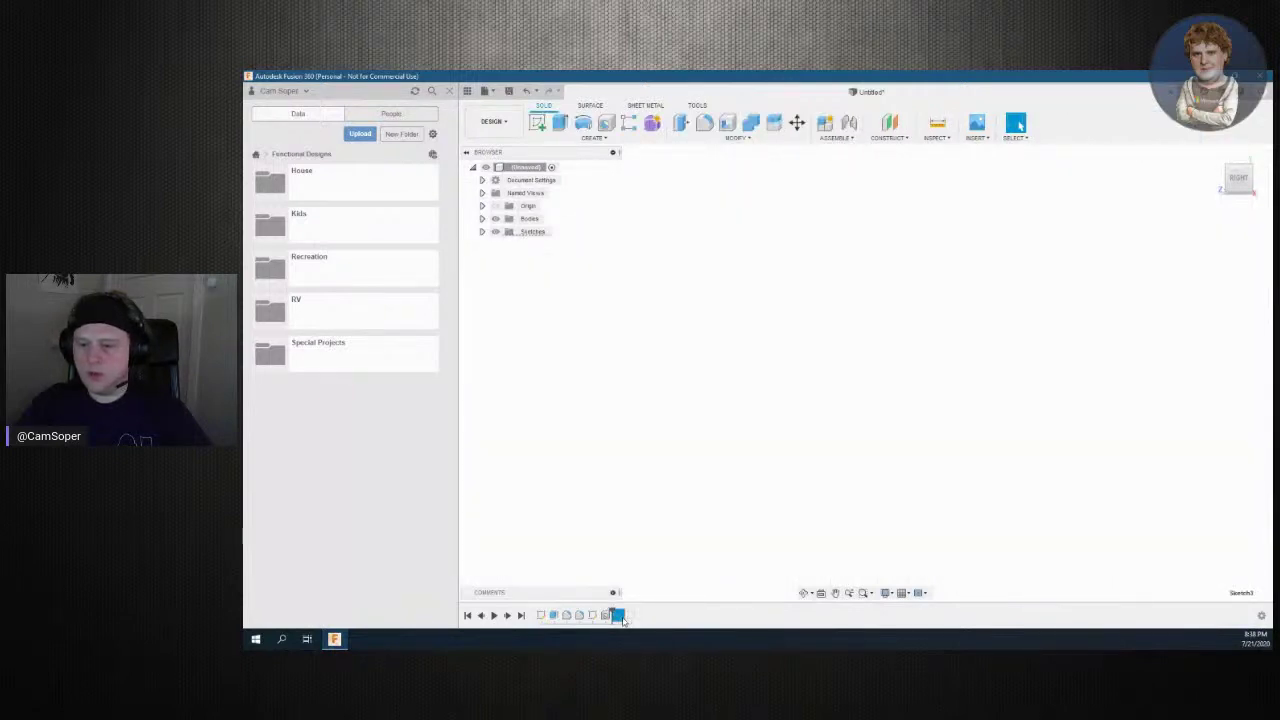
{"action": "left_click", "coordinate": [608, 612]}
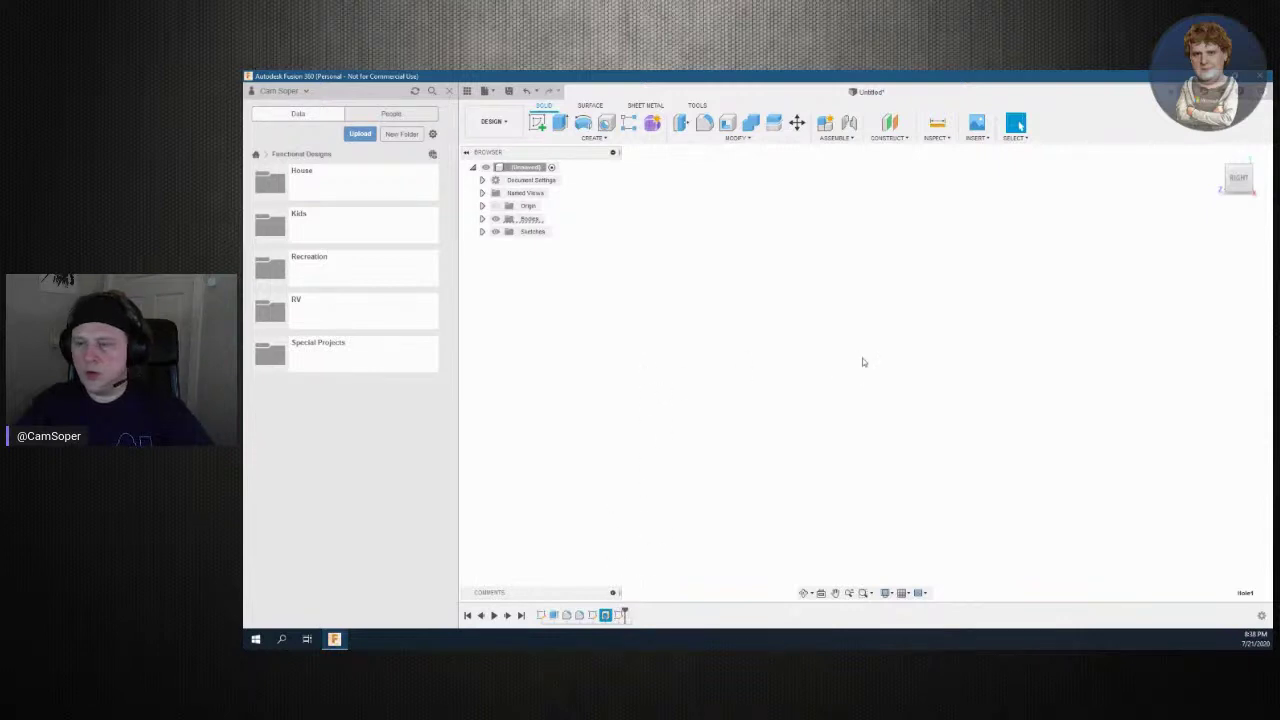
{"action": "left_click", "coordinate": [1237, 191]}
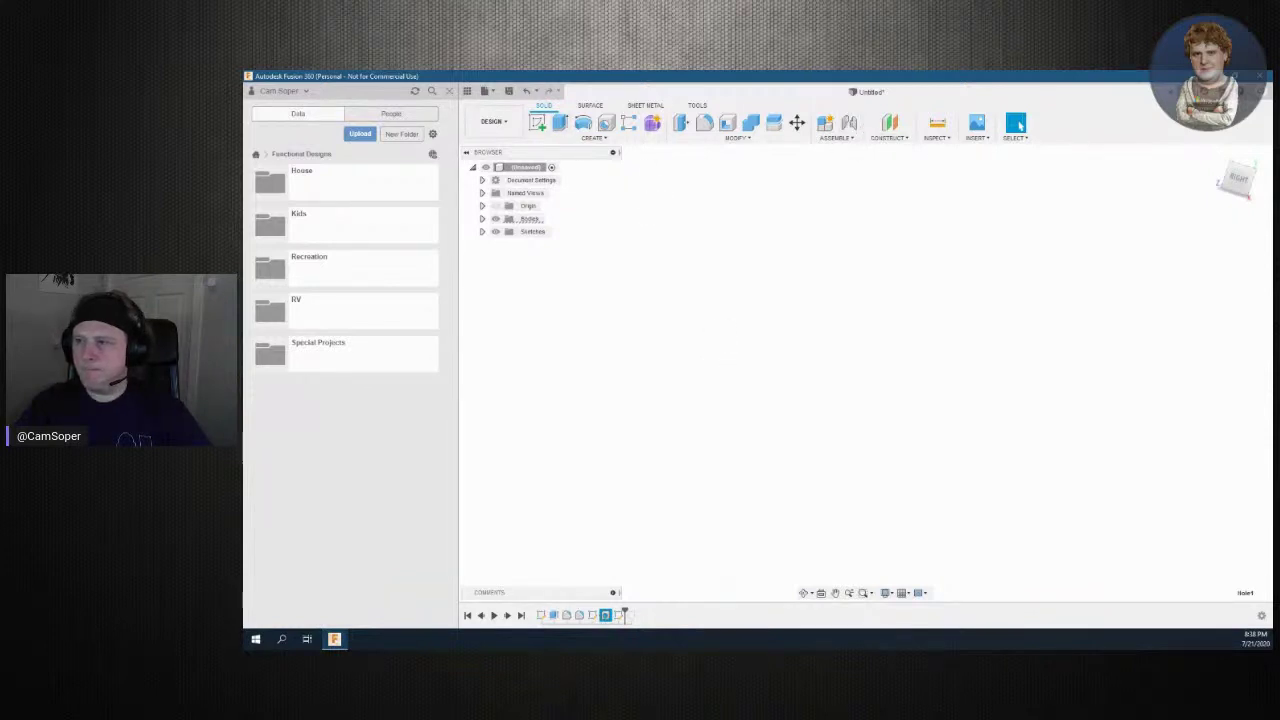
{"action": "left_click", "coordinate": [497, 92]}
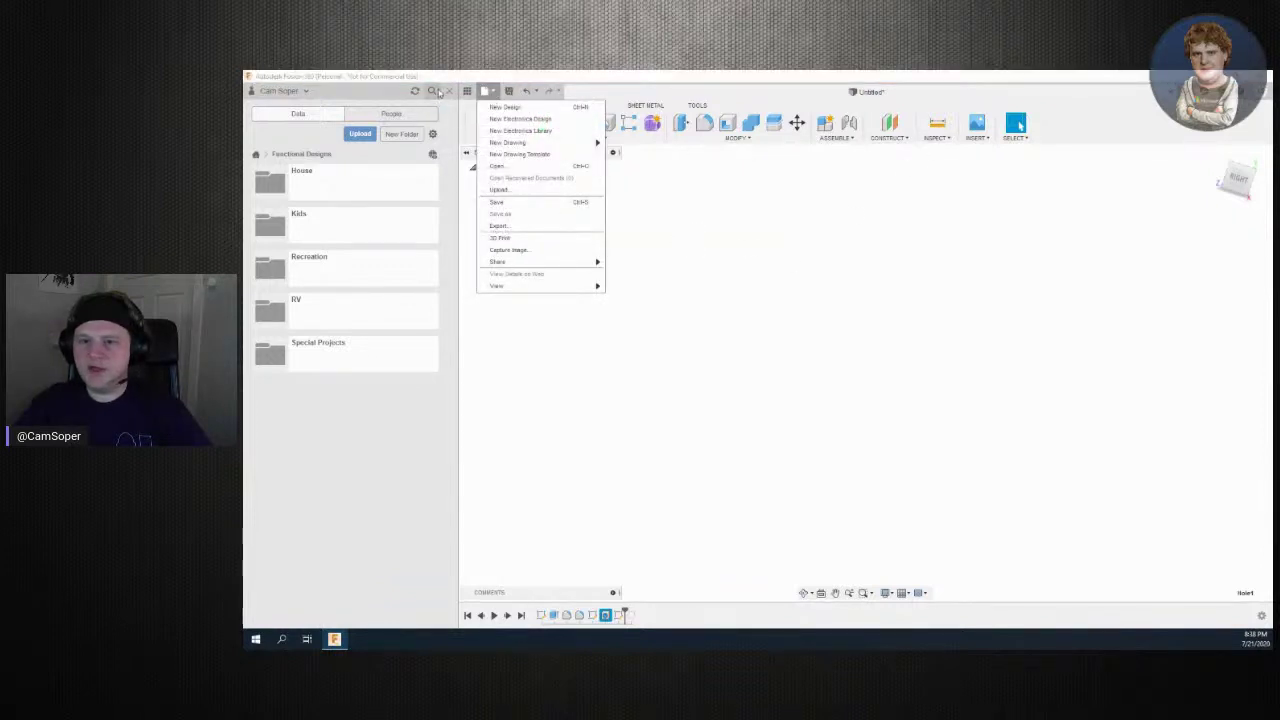
Collapse the Data Panel and return to the home view showing the bracket
{"action": "left_click", "coordinate": [448, 91]}
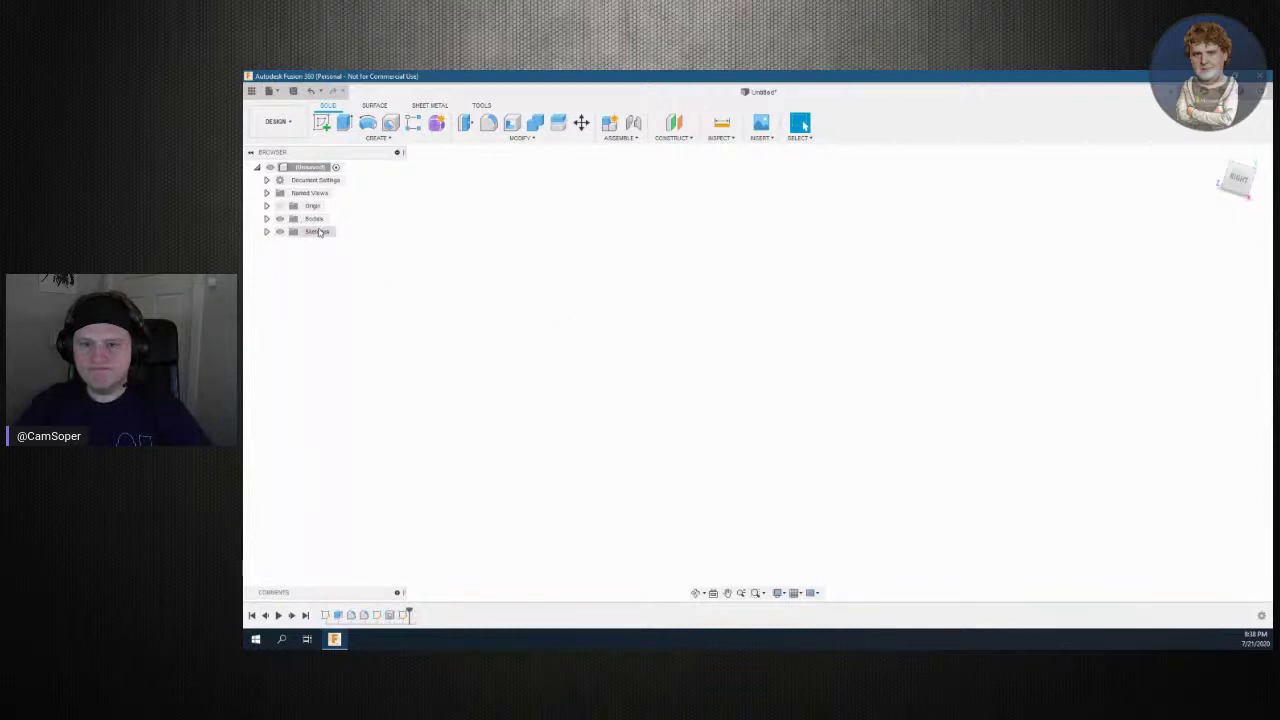
{"action": "left_click", "coordinate": [1239, 177]}
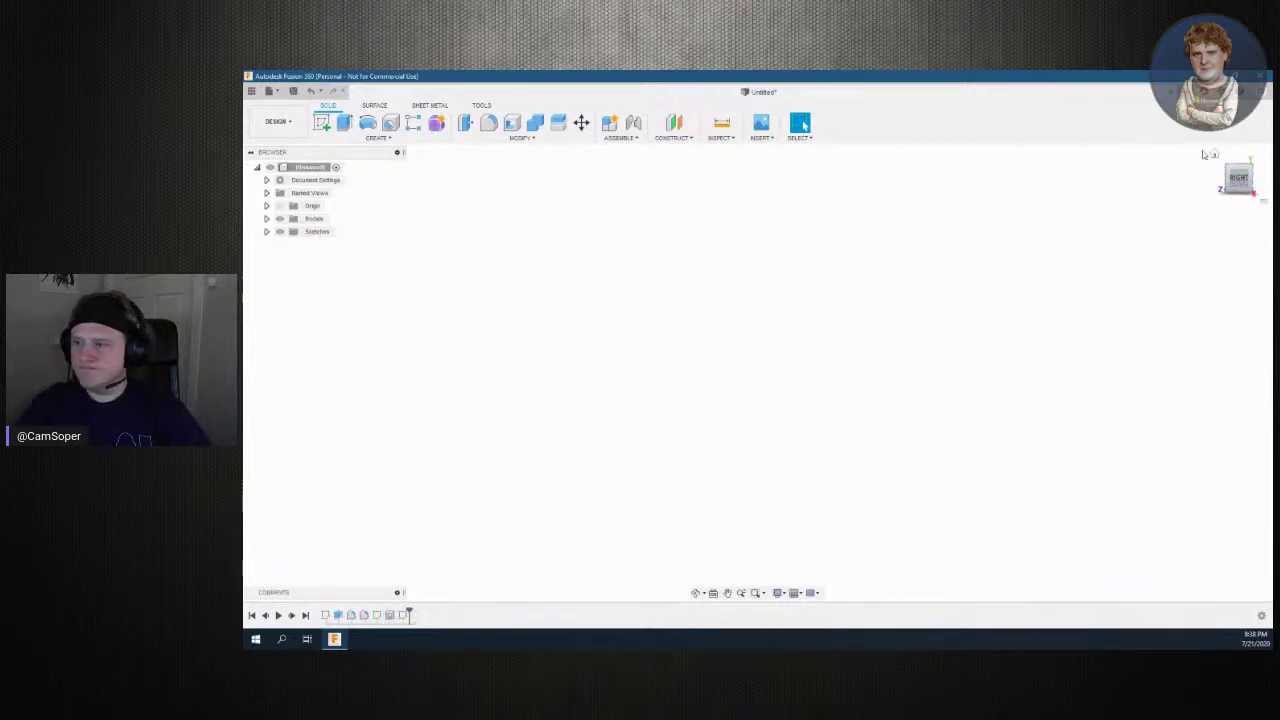
{"action": "left_click", "coordinate": [1216, 154]}
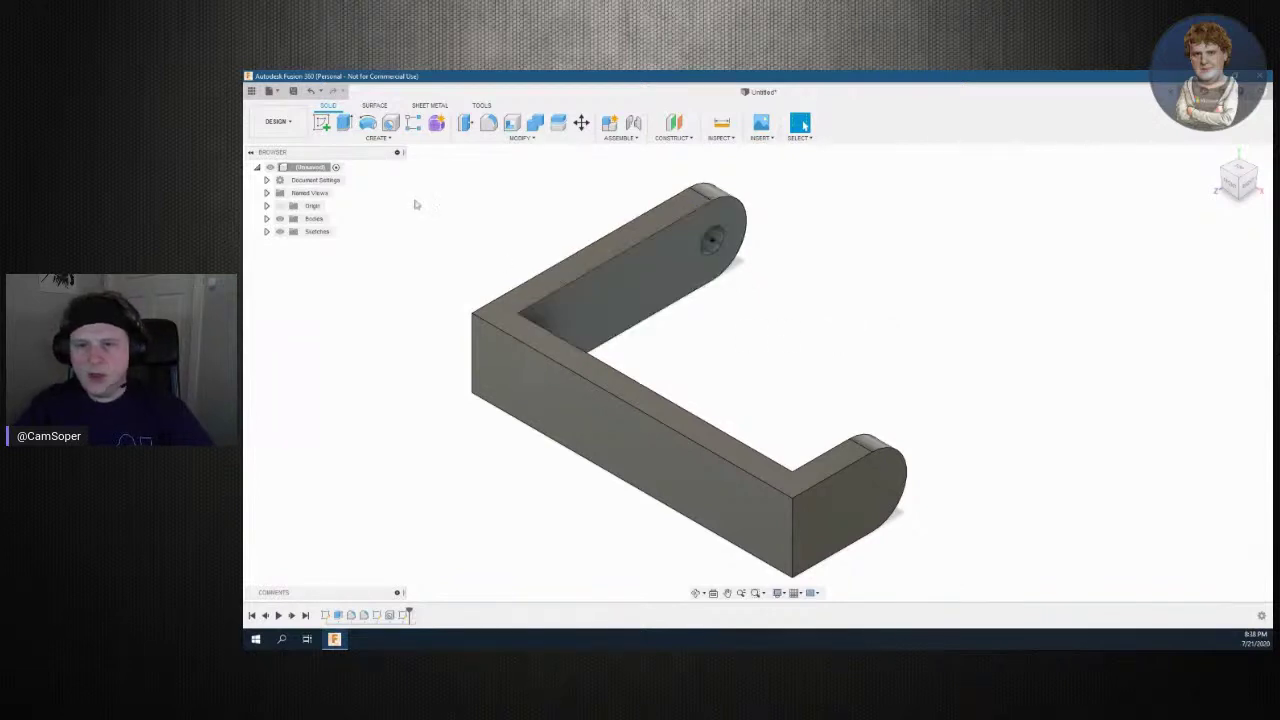
{"action": "left_click", "coordinate": [321, 122]}
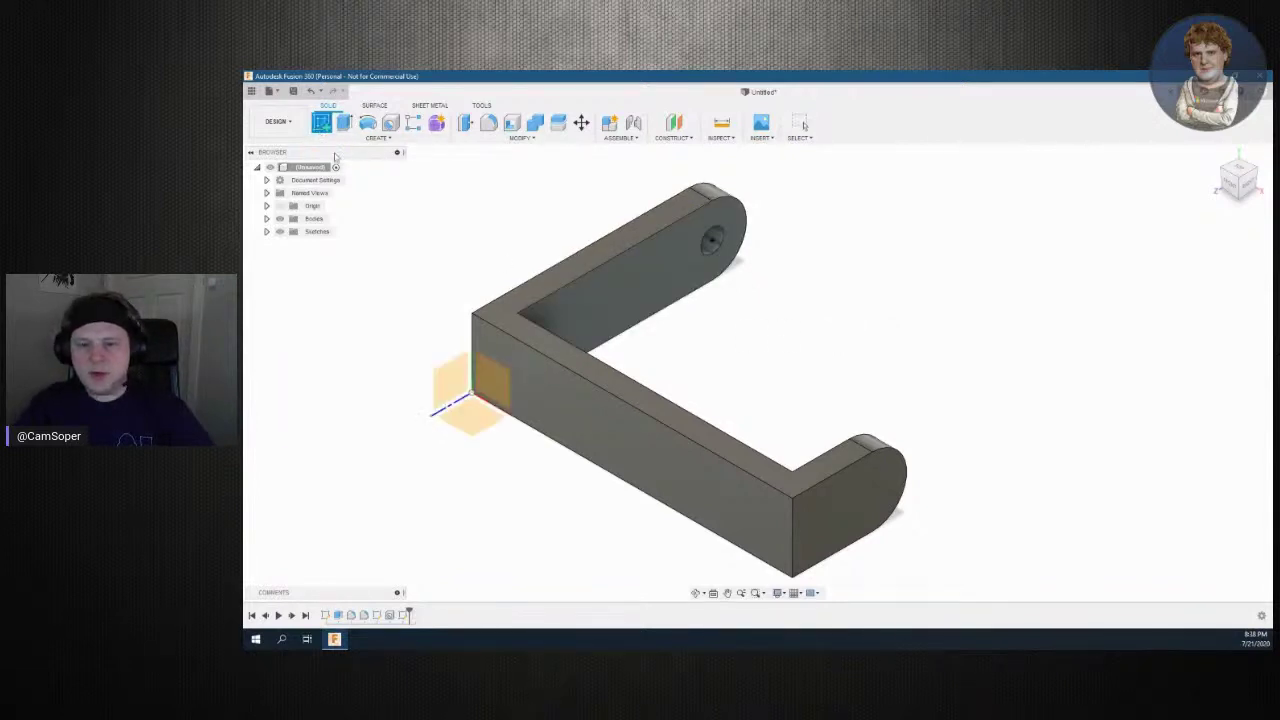
Sketch a diameter-5 circle concentric with the hole on the upright's inner face
{"action": "left_click", "coordinate": [648, 271]}
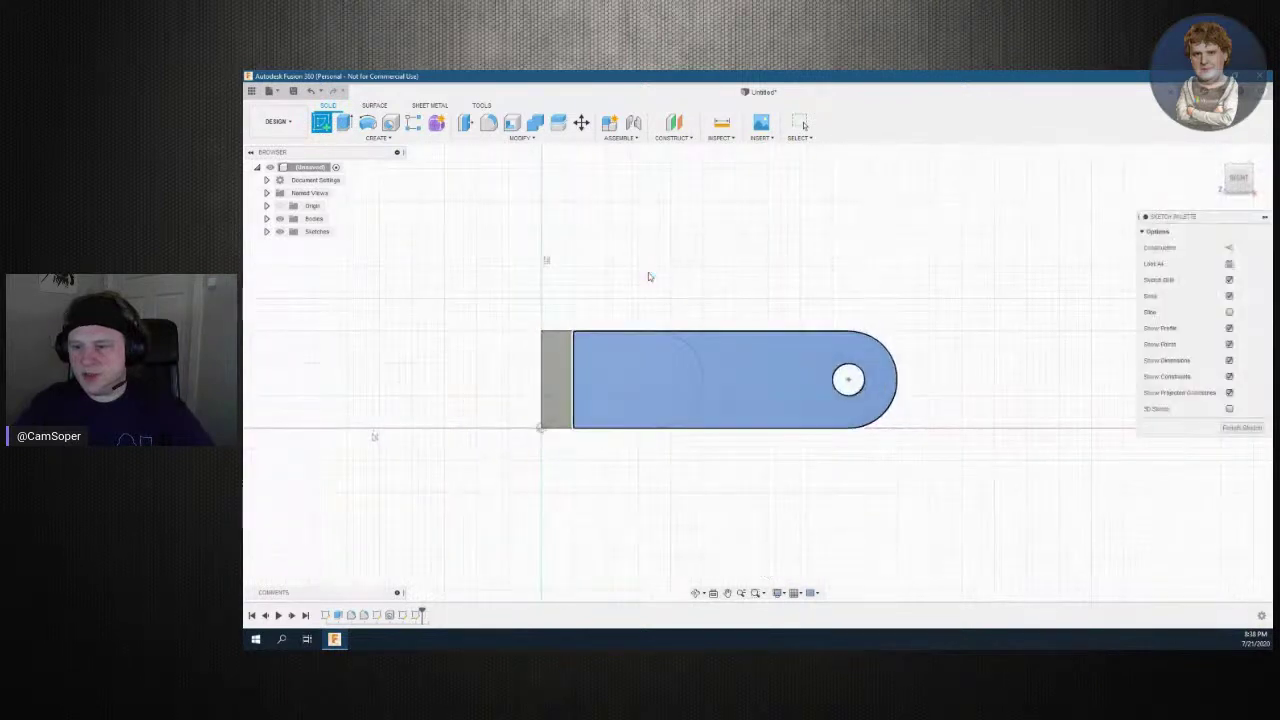
{"action": "left_click", "coordinate": [367, 122]}
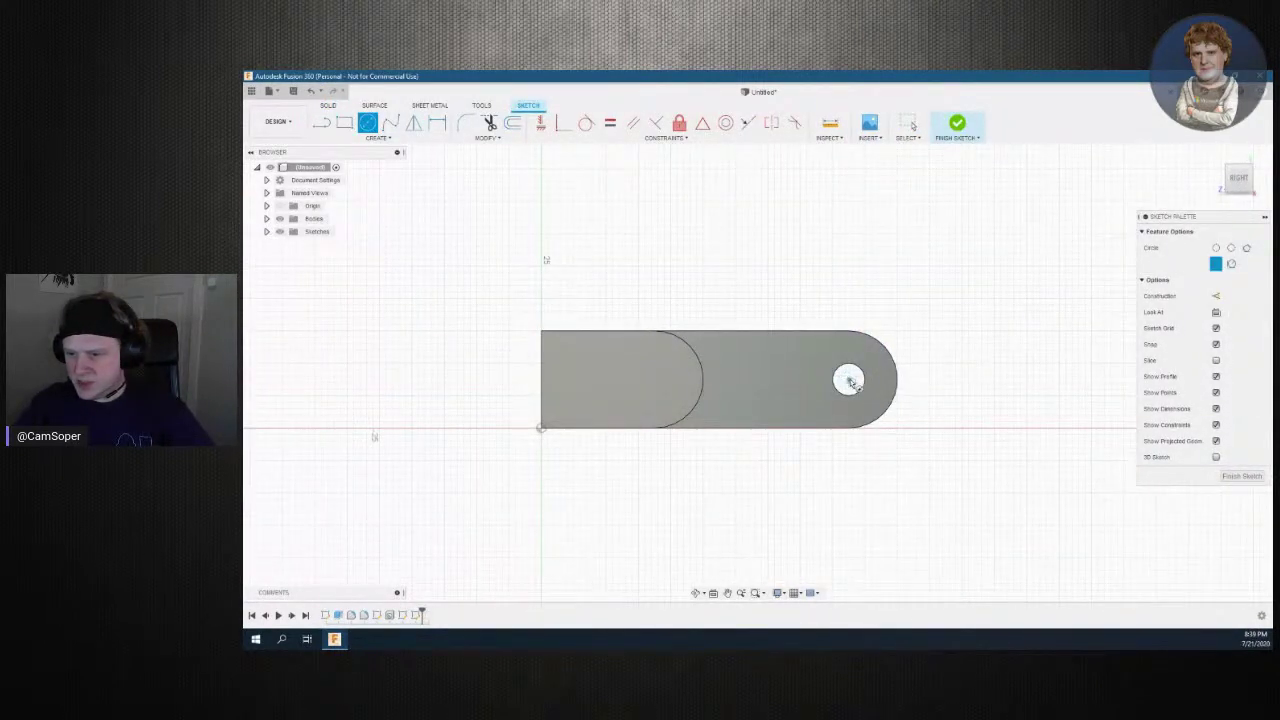
{"action": "scroll", "coordinate": [849, 380], "scroll_direction": "up", "scroll_amount": 3}
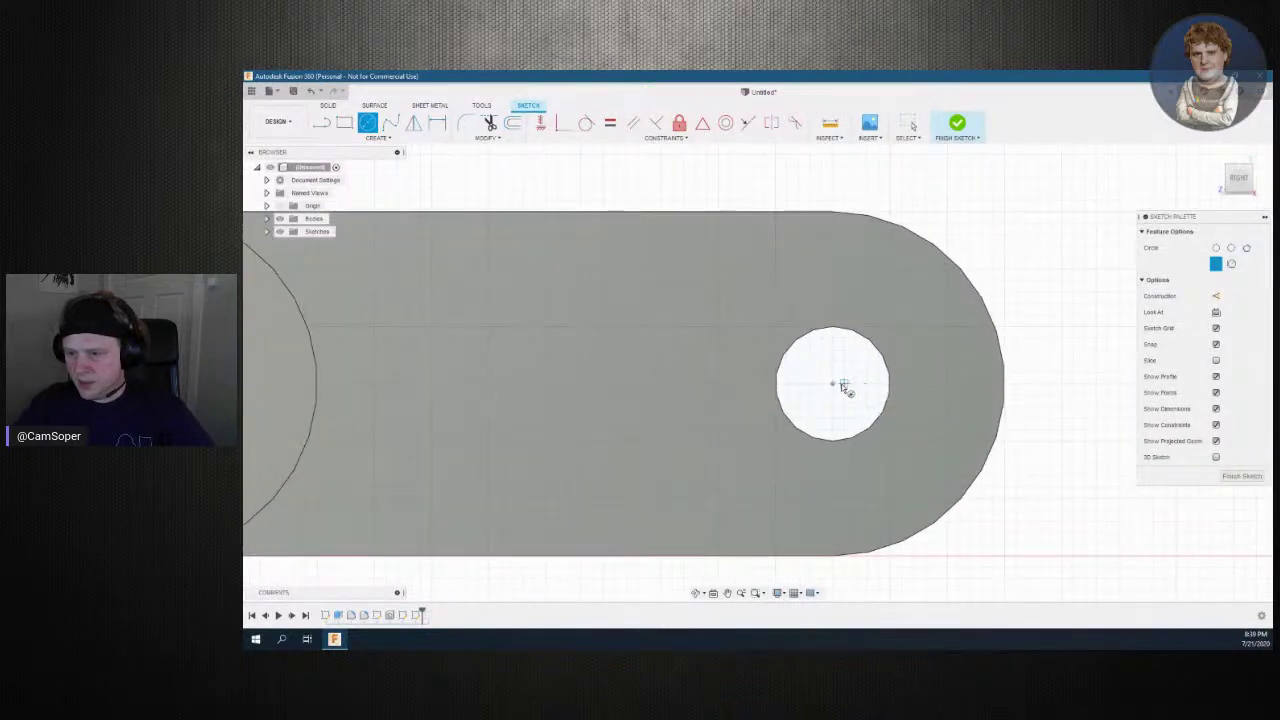
{"action": "left_click", "coordinate": [832, 384]}
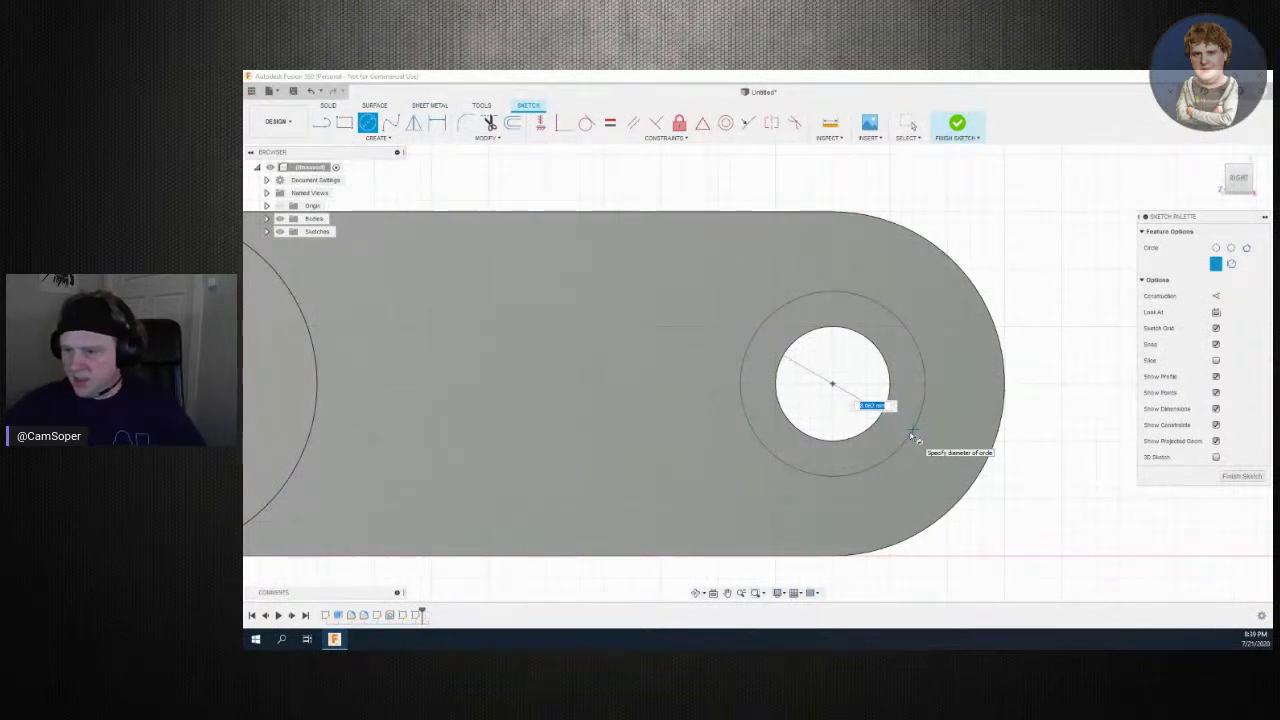
{"action": "type", "text": "5"}
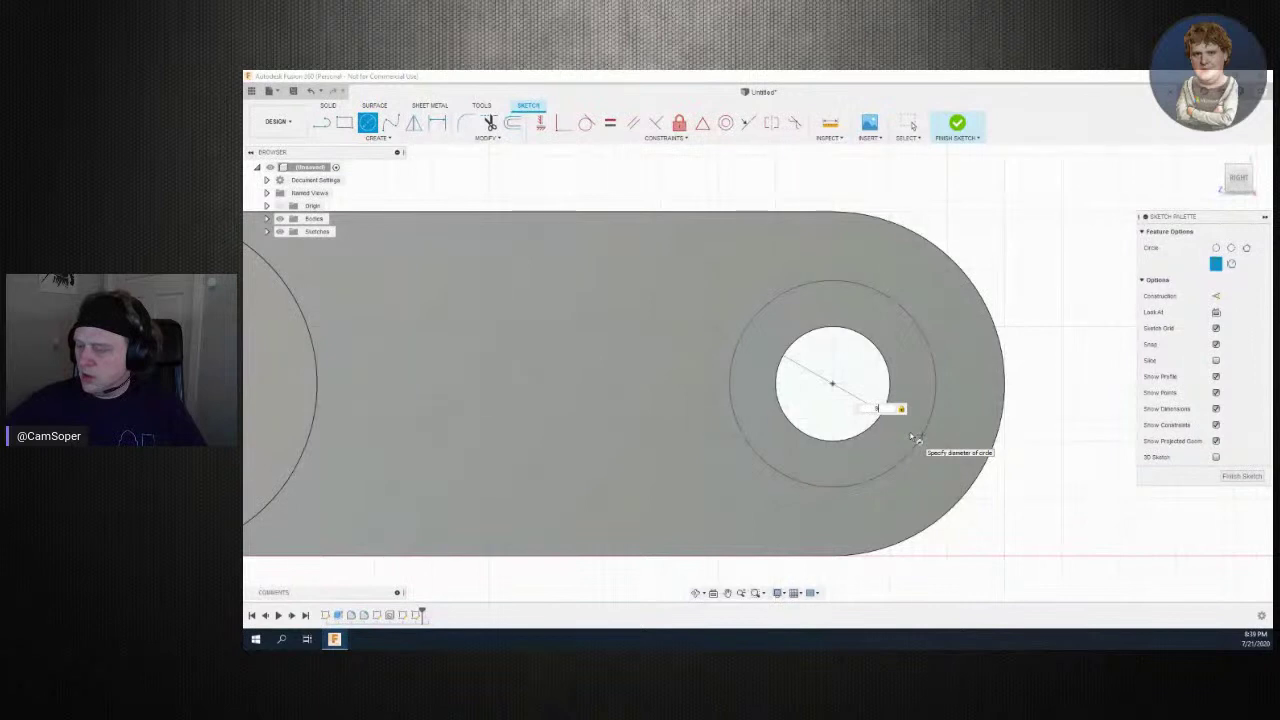
{"action": "key", "text": "Return"}
{"action": "key", "text": "Escape"}
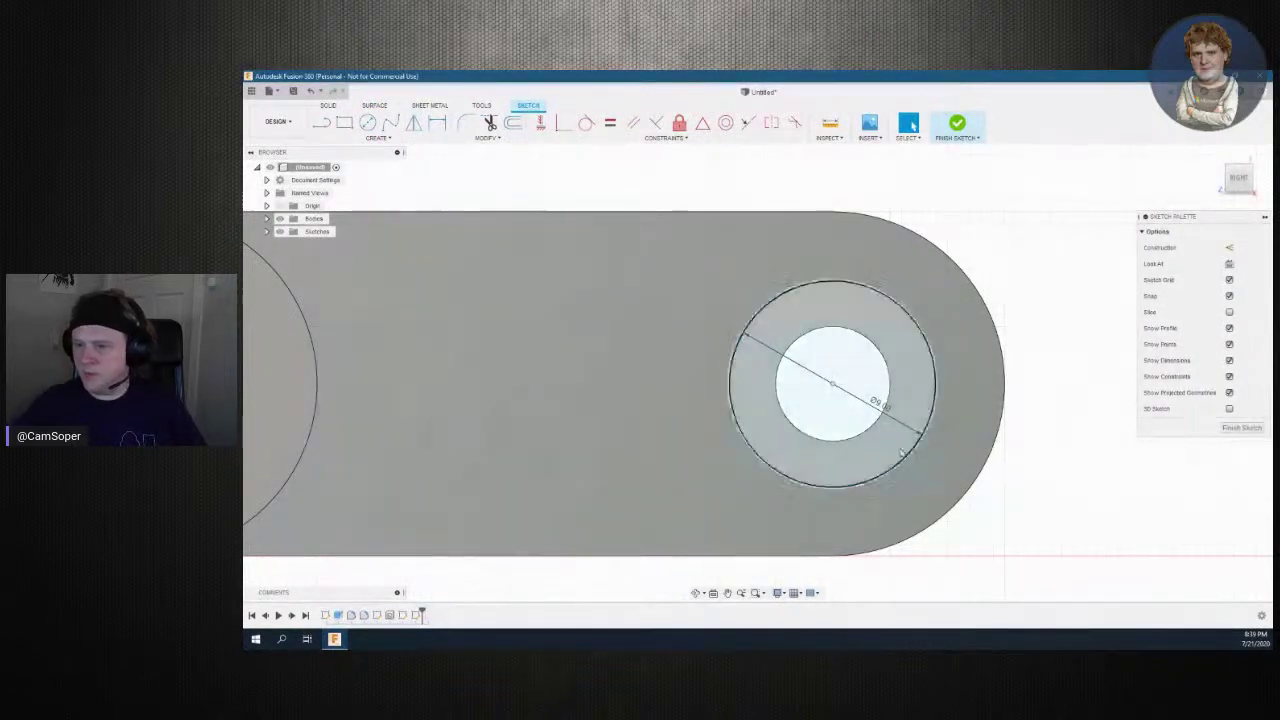
{"action": "left_click", "coordinate": [957, 122]}
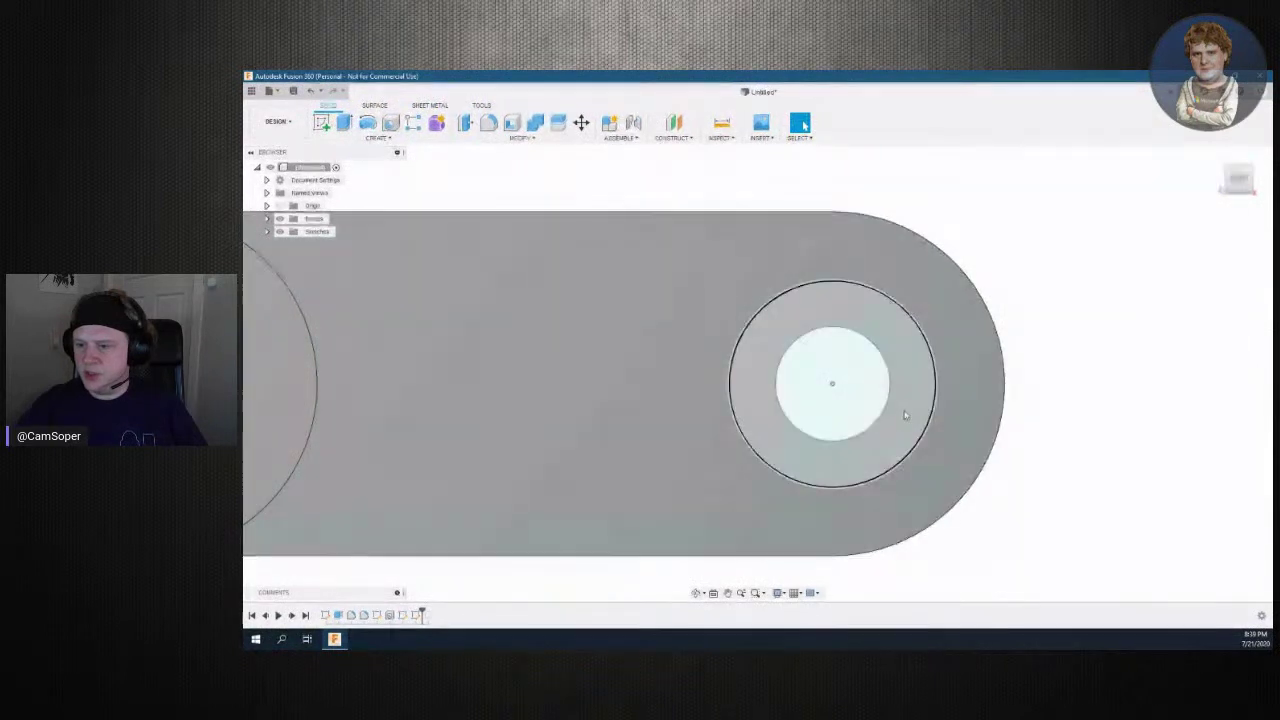
Select the ring profile around the hole and start an Extrude on it
{"action": "left_click", "coordinate": [904, 411]}
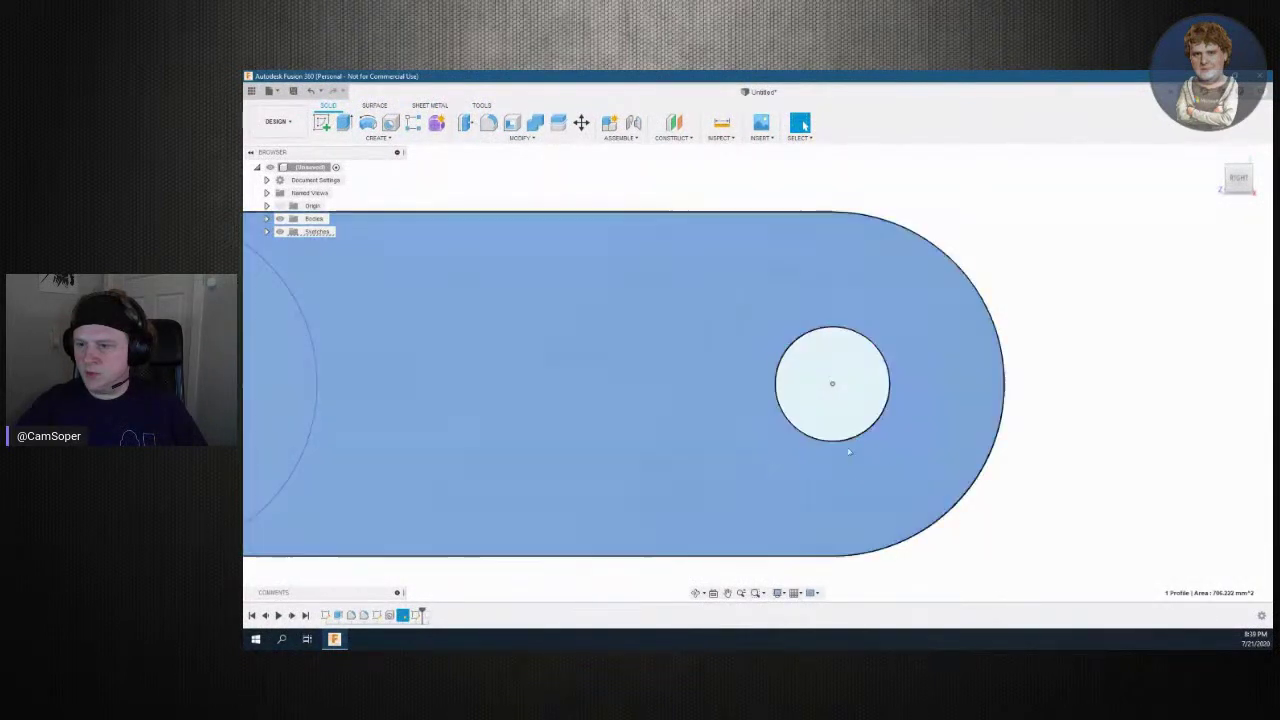
{"action": "key", "text": "e"}
{"action": "key", "text": "Return"}
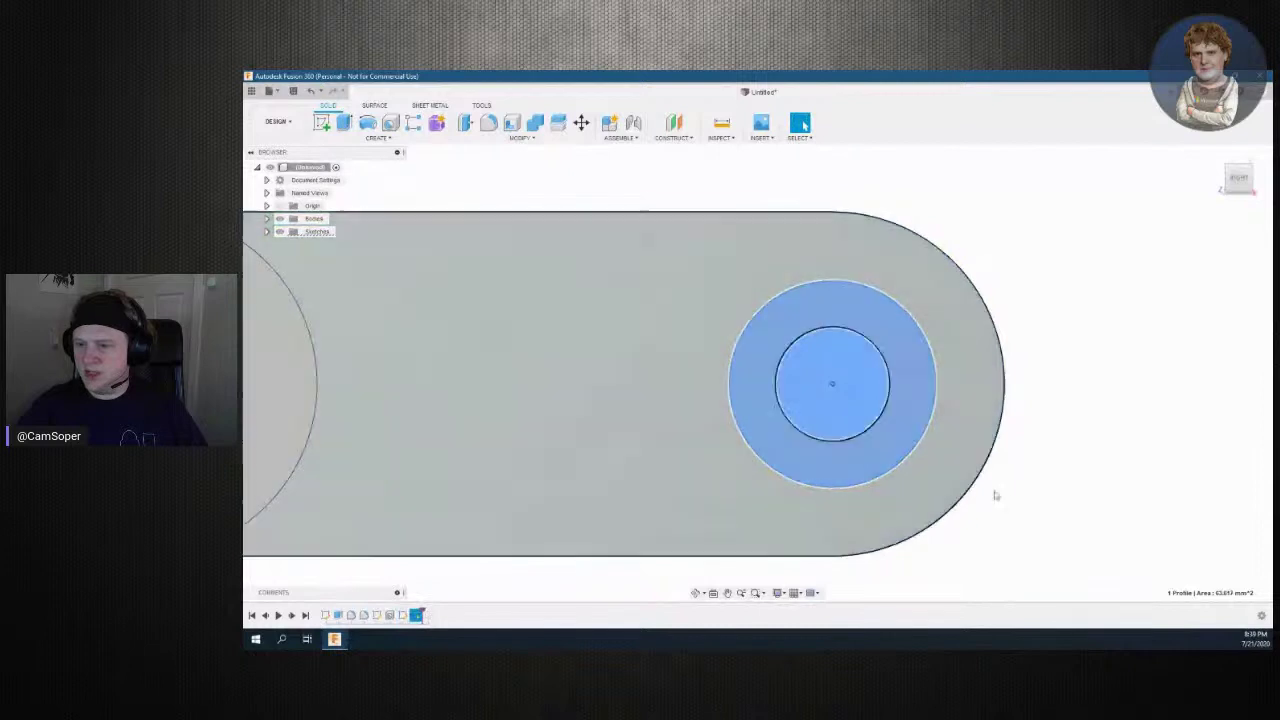
{"action": "mouse_move", "coordinate": [1238, 180]}
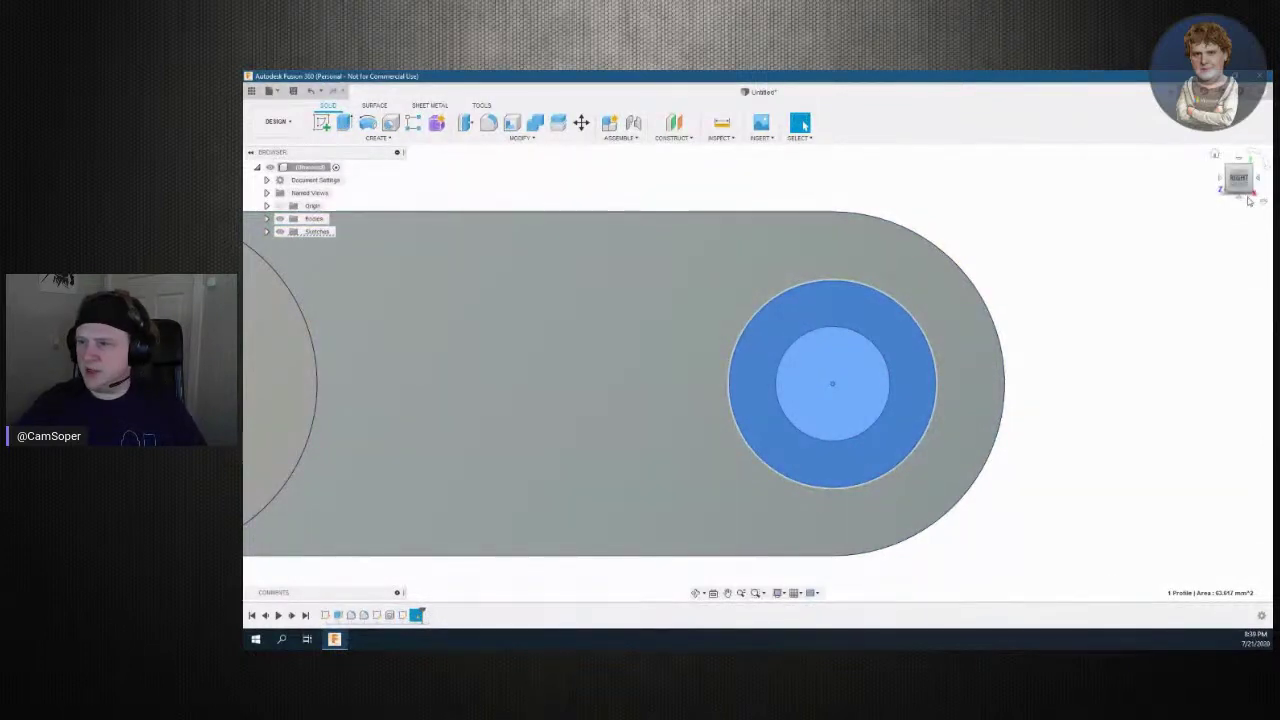
{"action": "left_click", "coordinate": [1245, 199]}
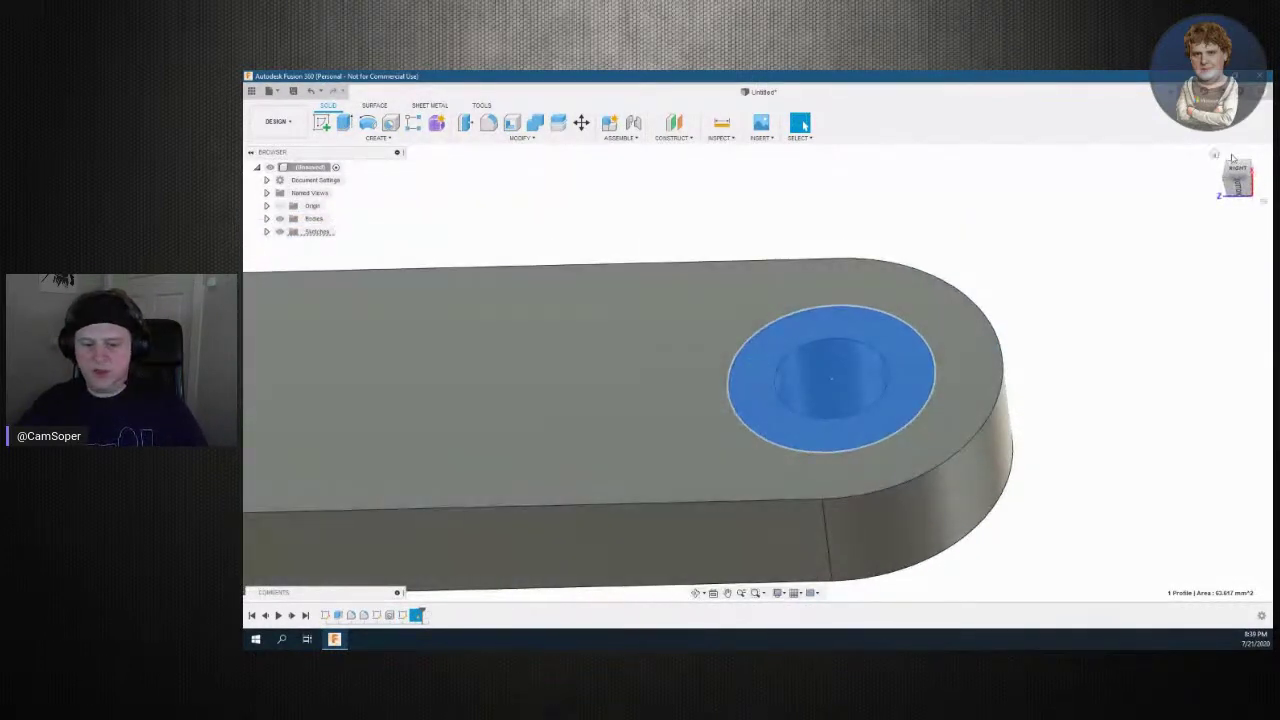
{"action": "key", "text": "e"}
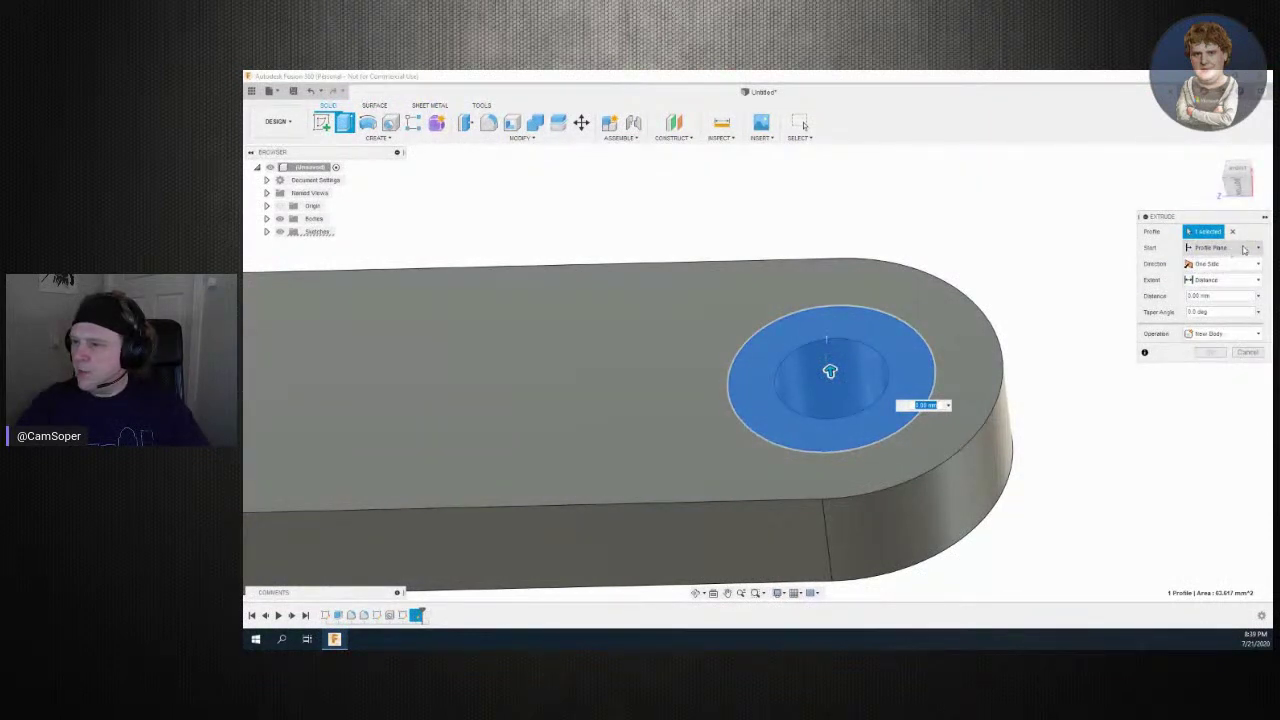
Set the extrusion to Cut and sink the ring 2 mm into the upright
{"action": "left_click", "coordinate": [1255, 334]}
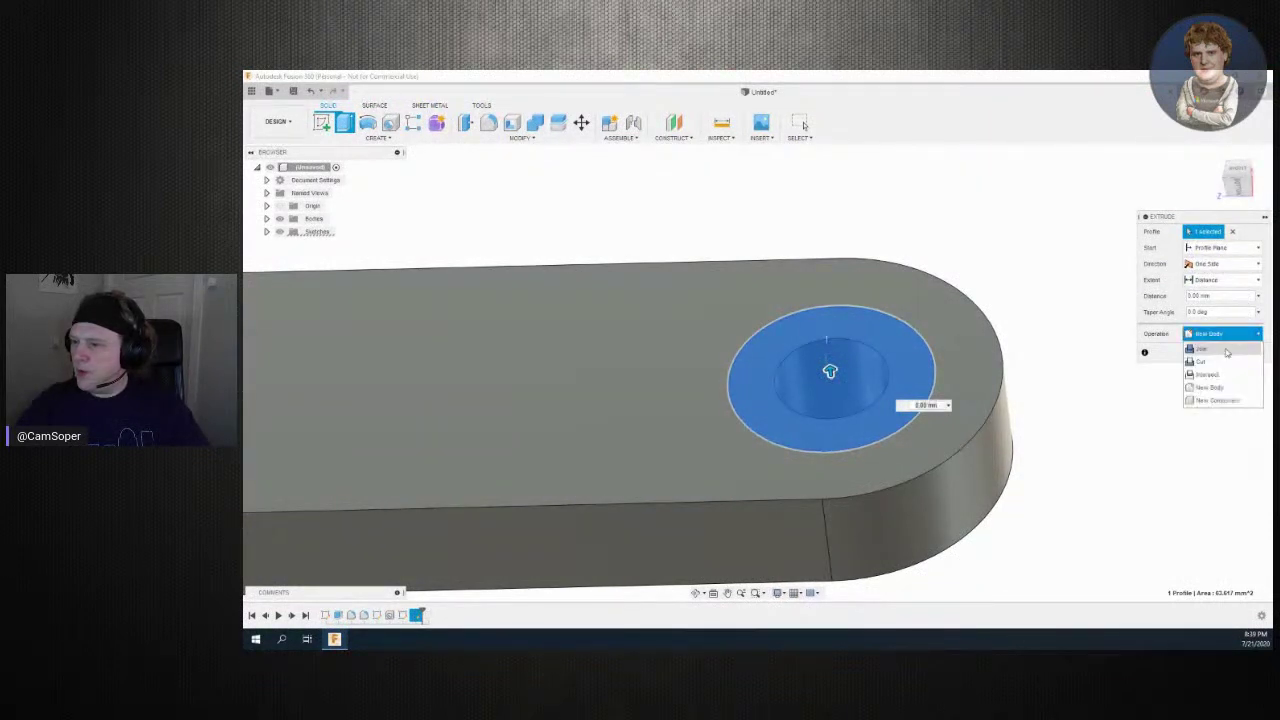
{"action": "left_click", "coordinate": [1222, 362]}
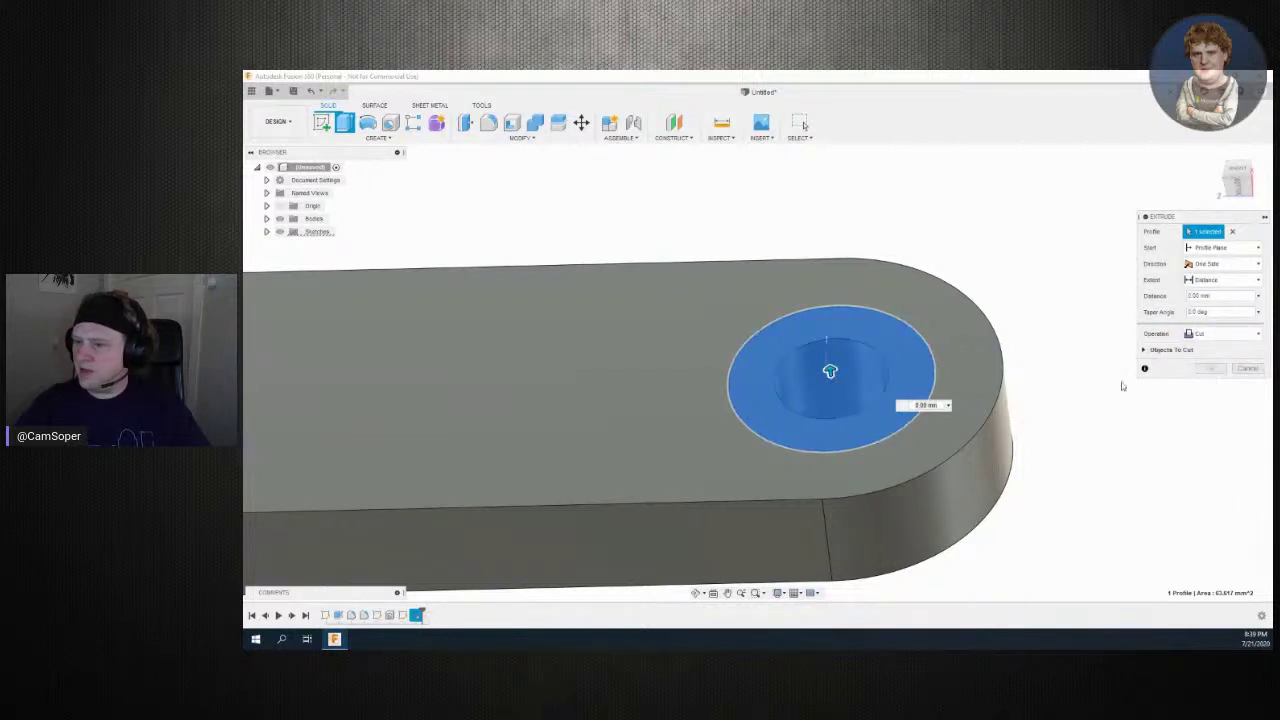
{"action": "left_click_drag", "start_coordinate": [830, 371], "coordinate": [834, 401]}
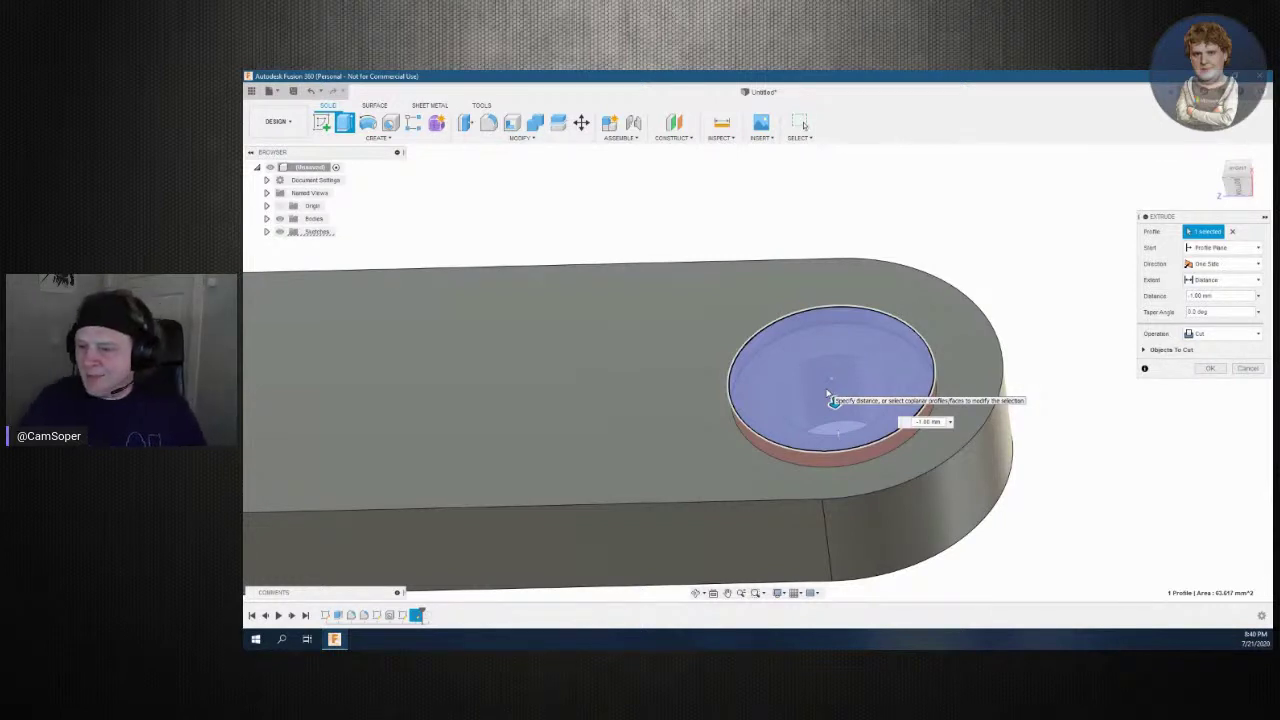
{"action": "left_click_drag", "start_coordinate": [834, 401], "coordinate": [835, 410]}
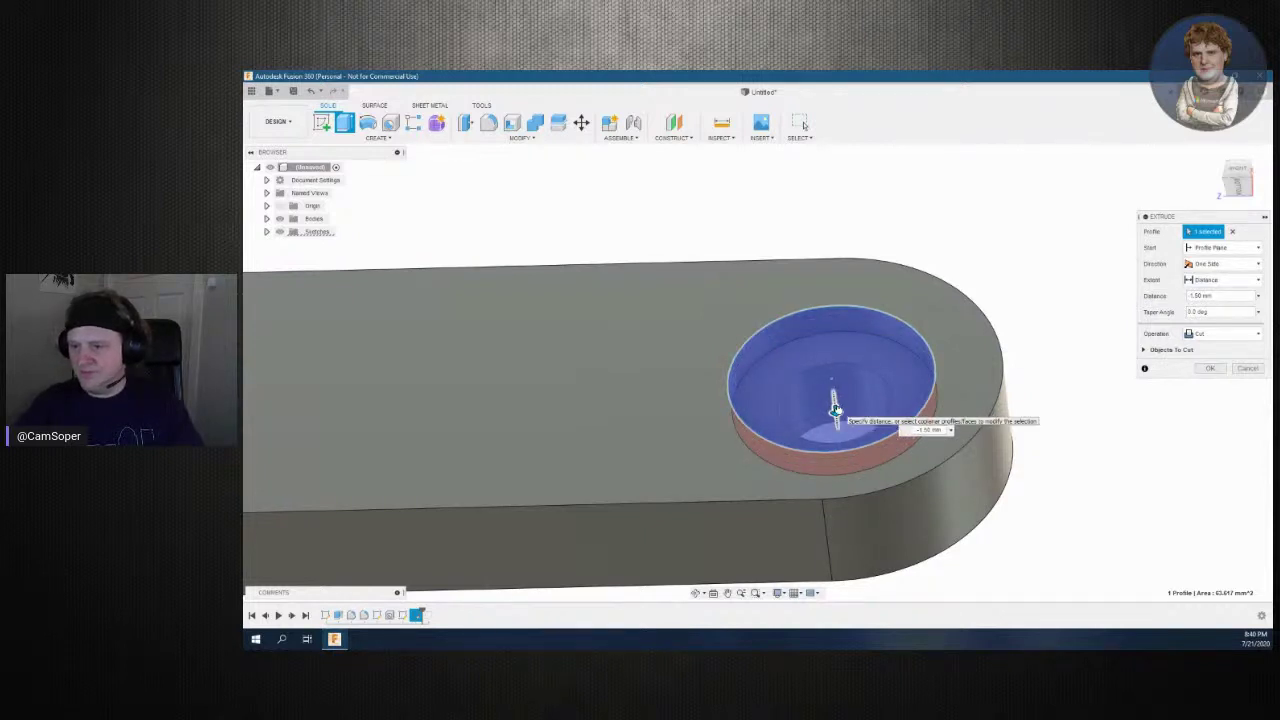
{"action": "left_click_drag", "start_coordinate": [835, 410], "coordinate": [836, 418]}
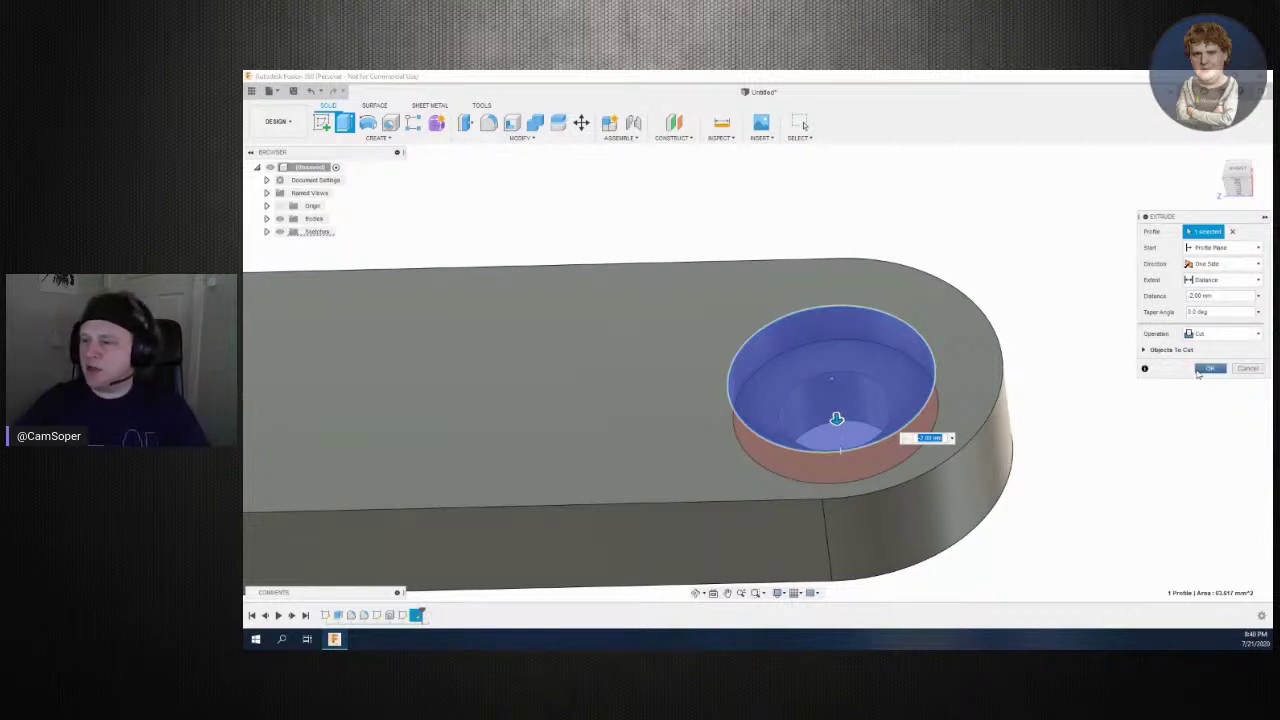
{"action": "left_click", "coordinate": [1200, 369]}
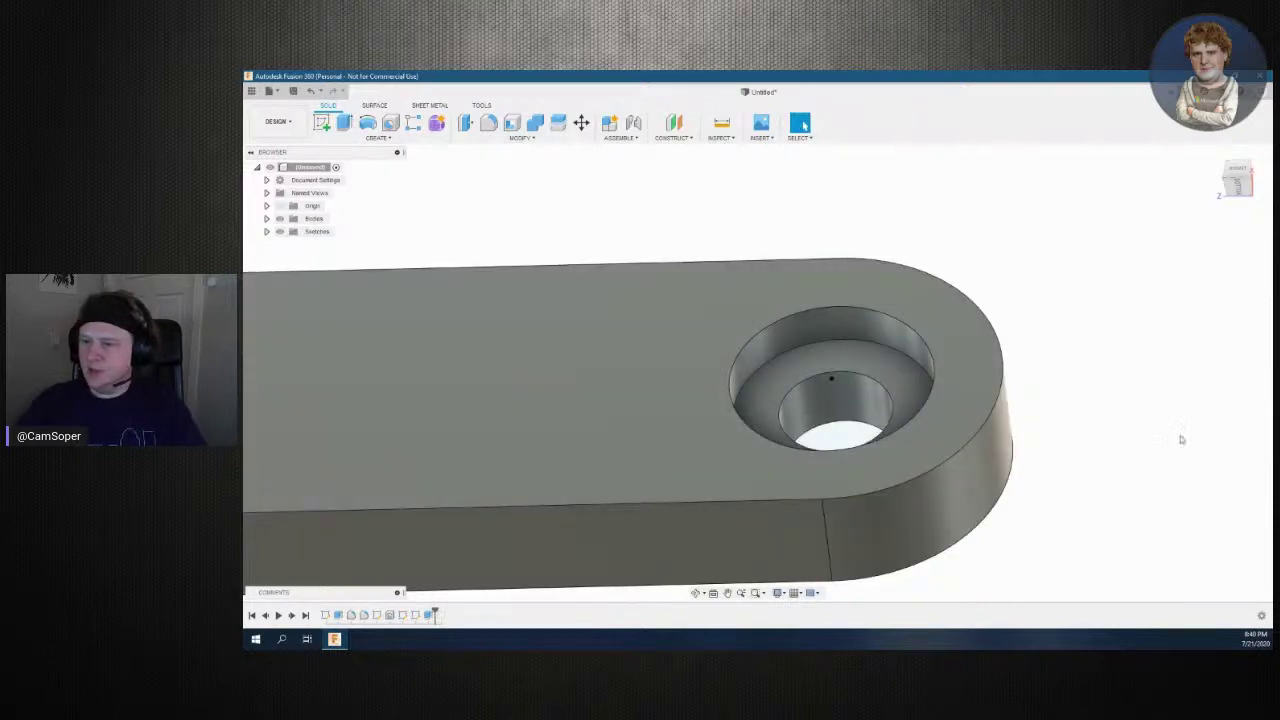
{"action": "left_click", "coordinate": [1244, 180]}
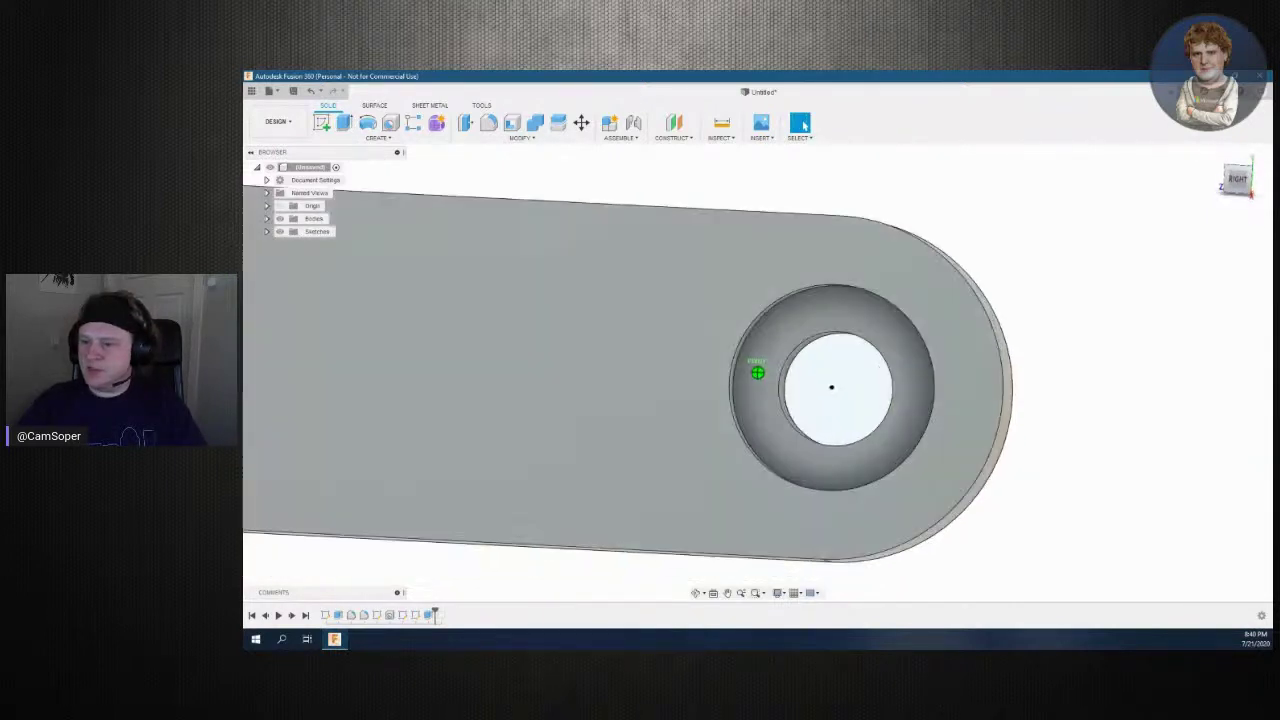
{"action": "left_click_drag", "start_coordinate": [1238, 176], "coordinate": [1232, 182]}
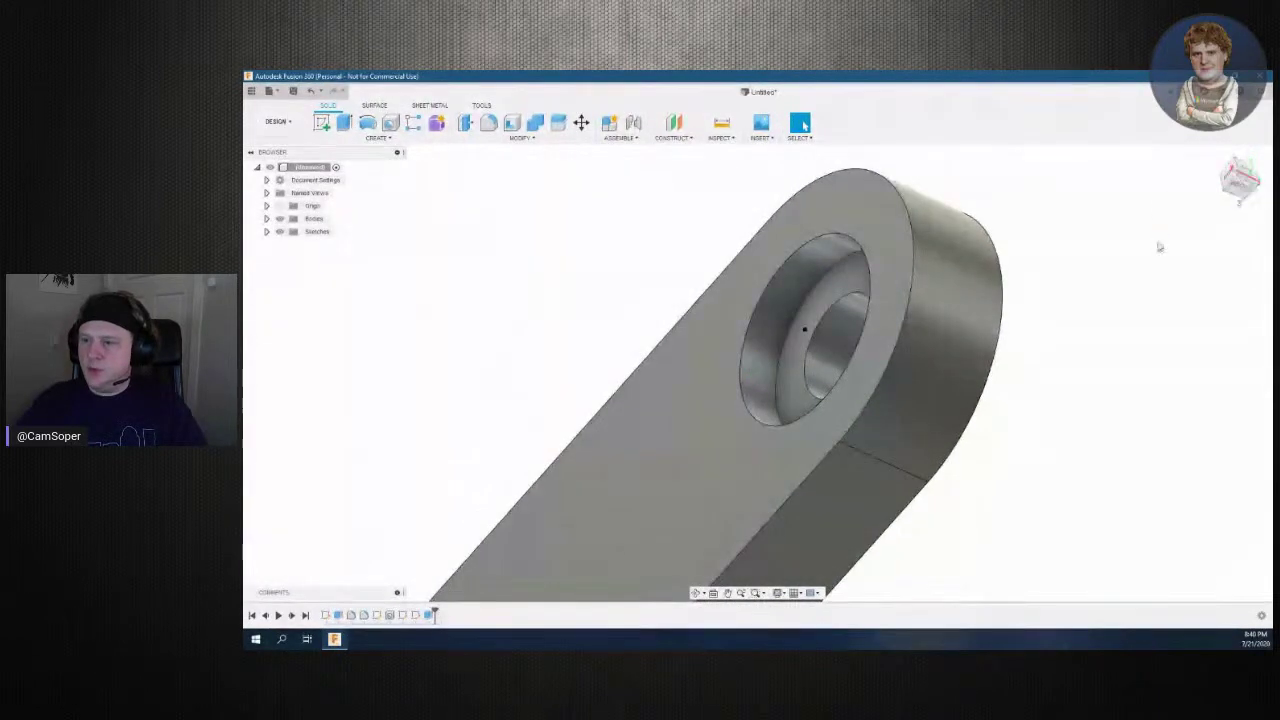
{"action": "scroll", "coordinate": [1171, 317], "scroll_direction": "up", "scroll_amount": 3}
{"action": "scroll", "coordinate": [1174, 321], "scroll_direction": "down", "scroll_amount": 3}
{"action": "scroll", "coordinate": [1174, 321], "scroll_direction": "down", "scroll_amount": 5}
{"action": "scroll", "coordinate": [1172, 320], "scroll_direction": "down", "scroll_amount": 2}
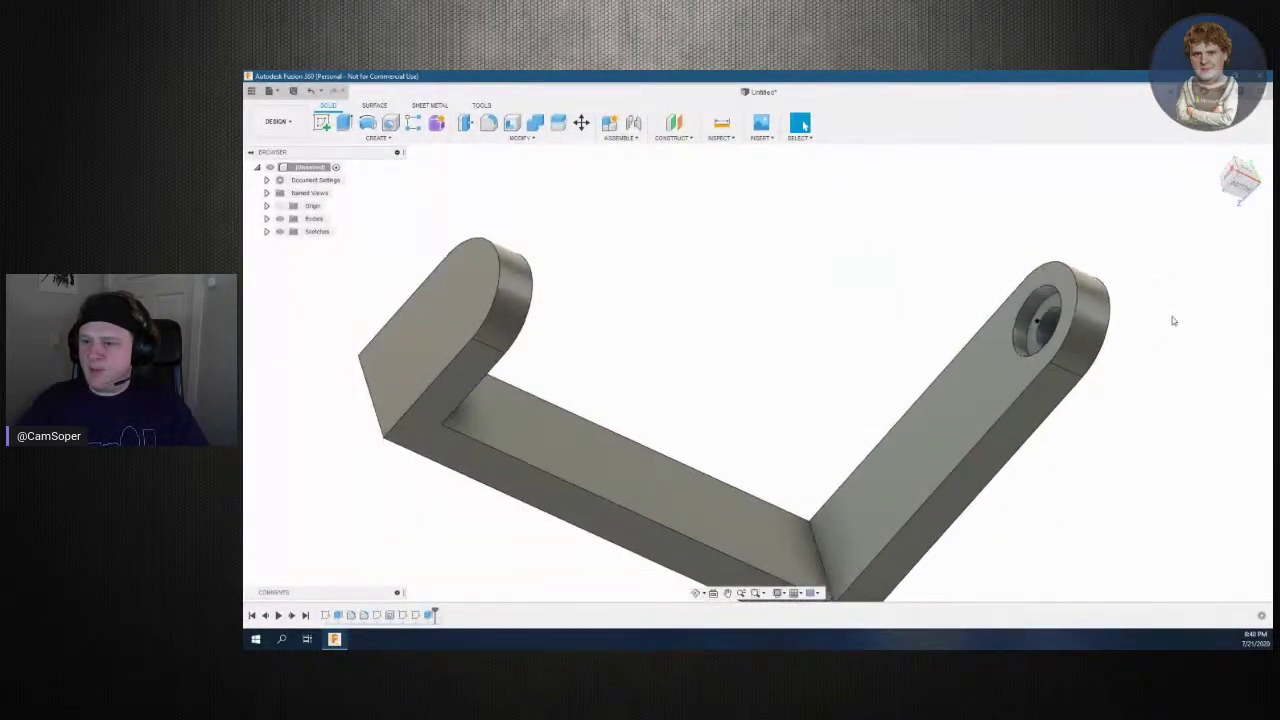
{"action": "scroll", "coordinate": [1172, 320], "scroll_direction": "down", "scroll_amount": 1}
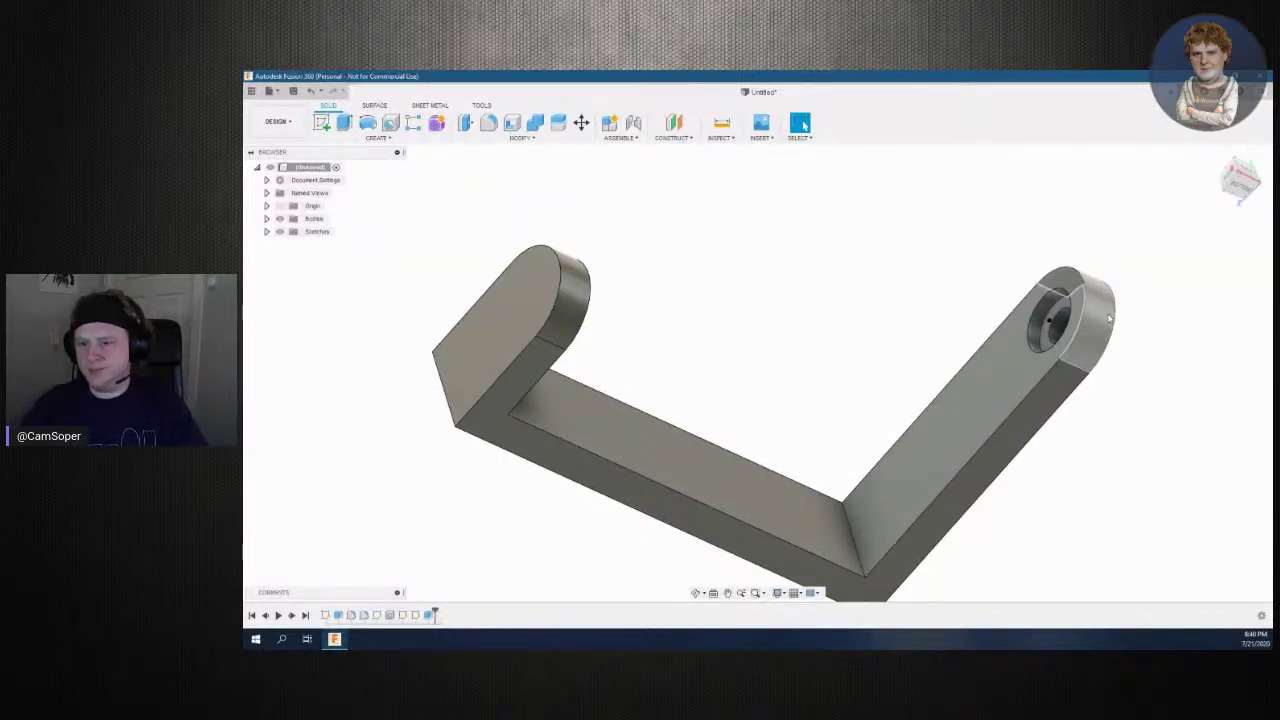
{"action": "mouse_move", "coordinate": [1238, 186]}
{"action": "middle_mouse_down", "text": "shift"}
{"action": "mouse_move", "coordinate": [1160, 230]}
{"action": "mouse_move", "coordinate": [1120, 232]}
{"action": "middle_mouse_up", "text": "shift"}
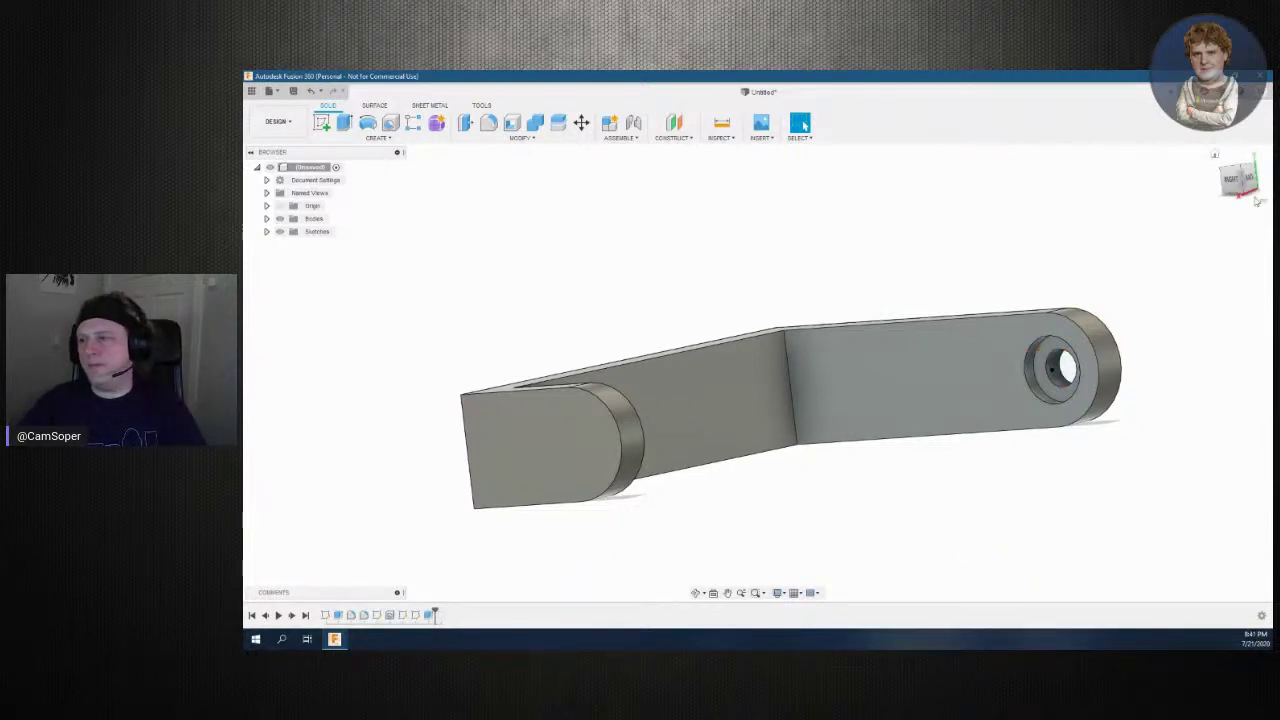
{"action": "left_click_drag", "start_coordinate": [1253, 193], "coordinate": [1214, 154]}
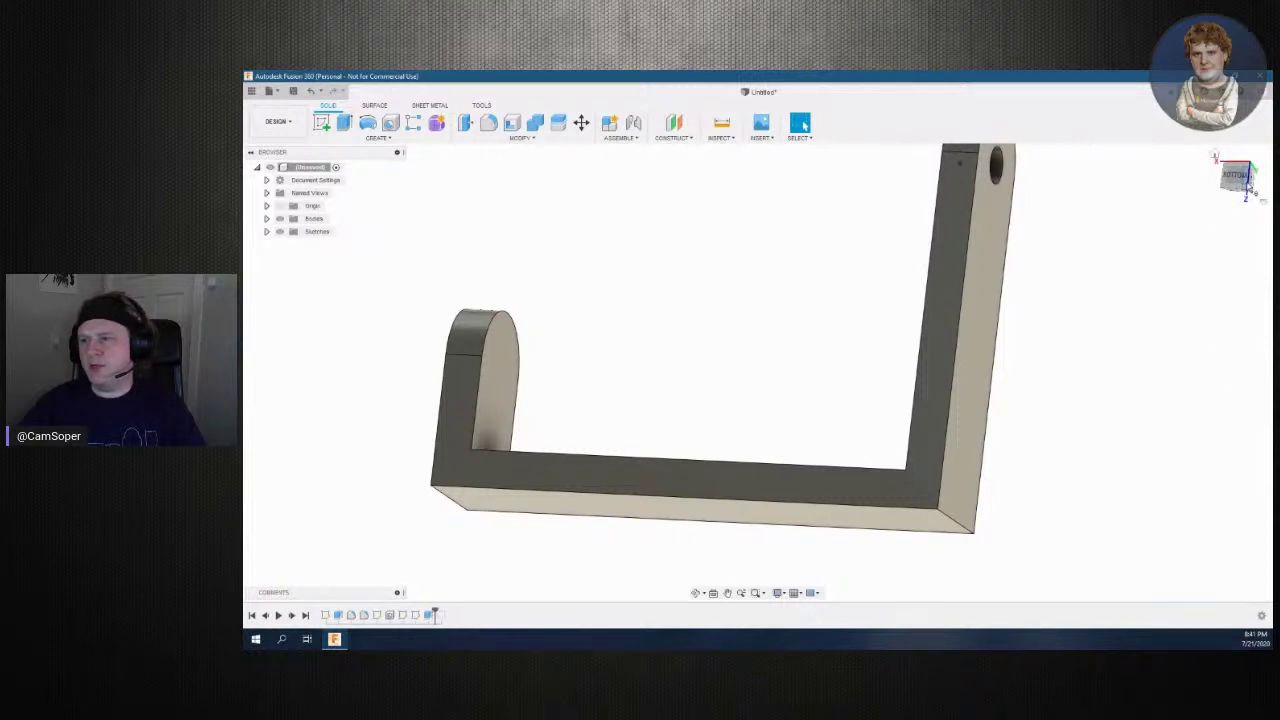
{"action": "left_click_drag", "start_coordinate": [1215, 156], "coordinate": [1226, 192]}
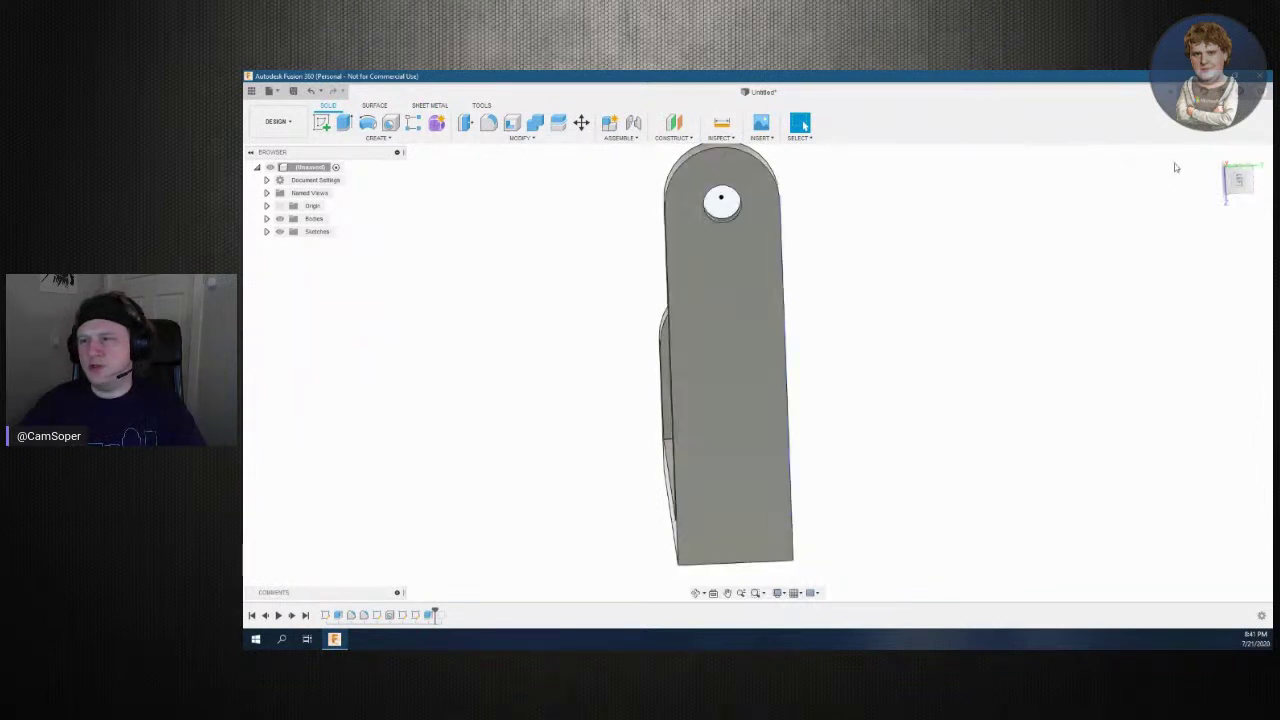
{"action": "left_click_drag", "start_coordinate": [1248, 184], "coordinate": [1238, 176]}
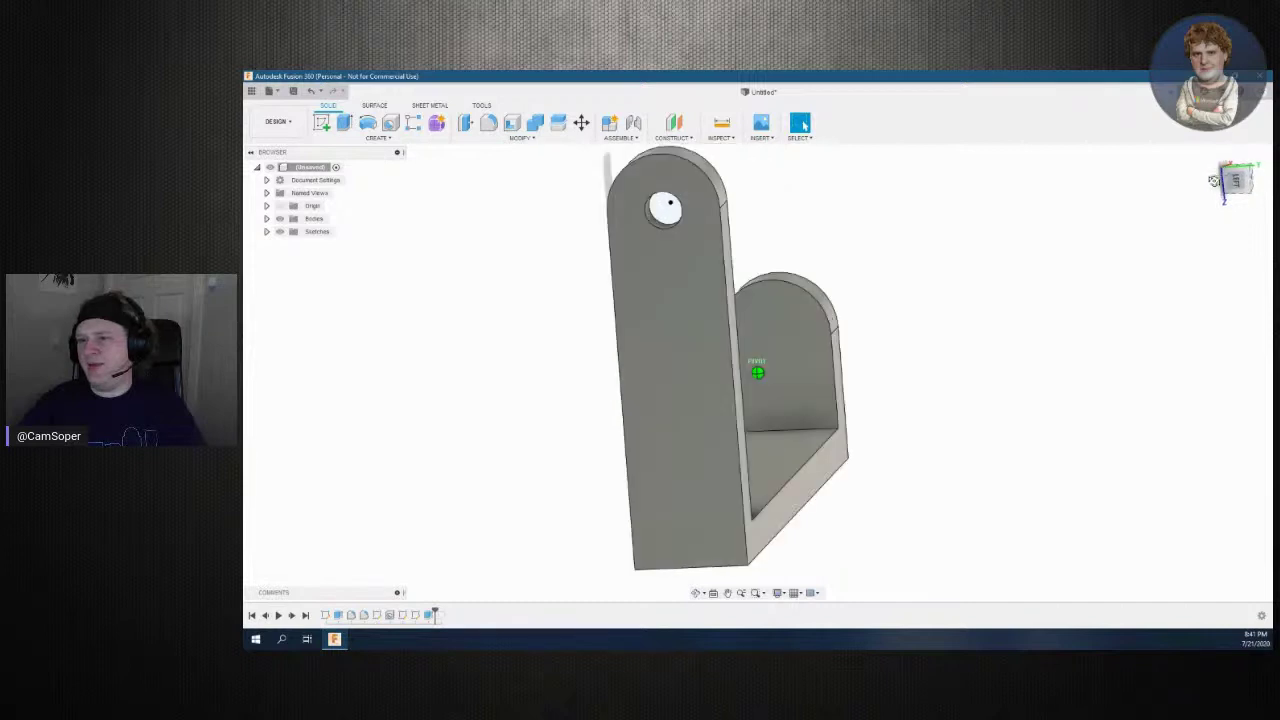
{"action": "mouse_move", "coordinate": [757, 372]}
{"action": "middle_mouse_down", "text": "shift"}
{"action": "mouse_move", "coordinate": [800, 360]}
{"action": "mouse_move", "coordinate": [830, 370]}
{"action": "mouse_move", "coordinate": [757, 372]}
{"action": "mouse_move", "coordinate": [757, 390]}
{"action": "mouse_move", "coordinate": [780, 372]}
{"action": "mouse_move", "coordinate": [860, 378]}
{"action": "mouse_move", "coordinate": [690, 372]}
{"action": "mouse_move", "coordinate": [850, 375]}
{"action": "mouse_move", "coordinate": [785, 372]}
{"action": "middle_mouse_up", "text": "shift"}
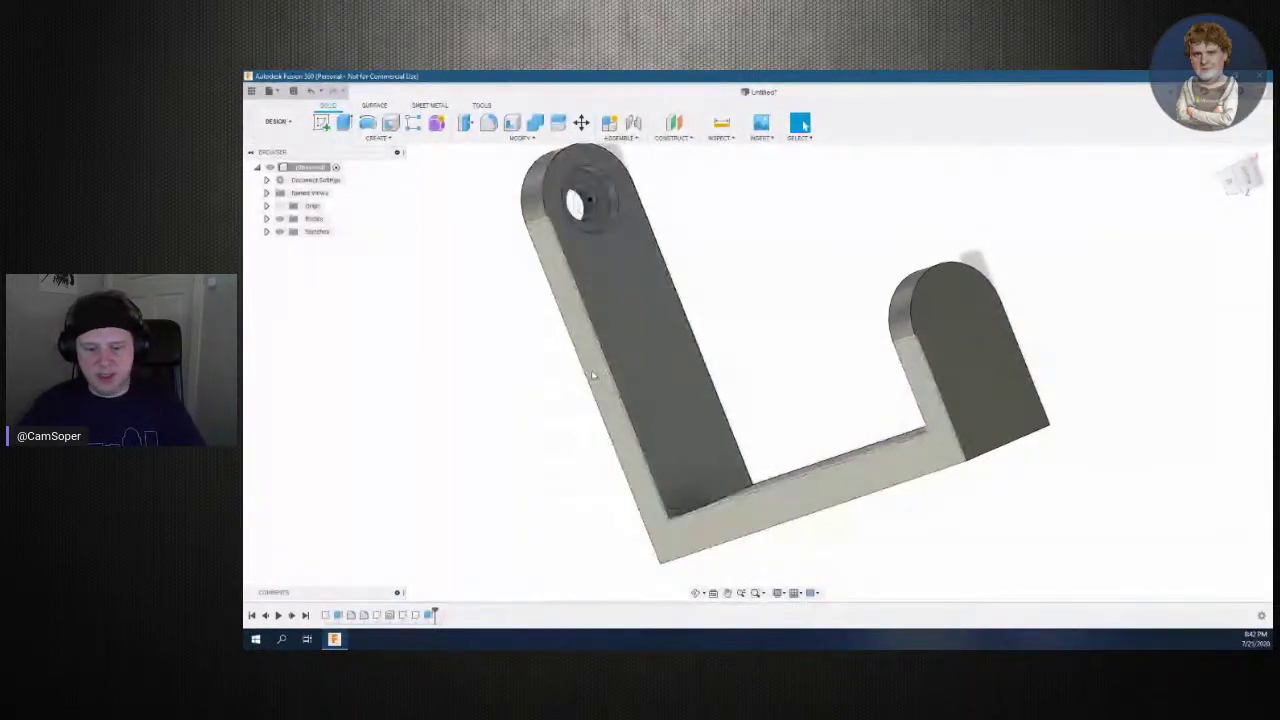
{"action": "left_click", "coordinate": [255, 638]}
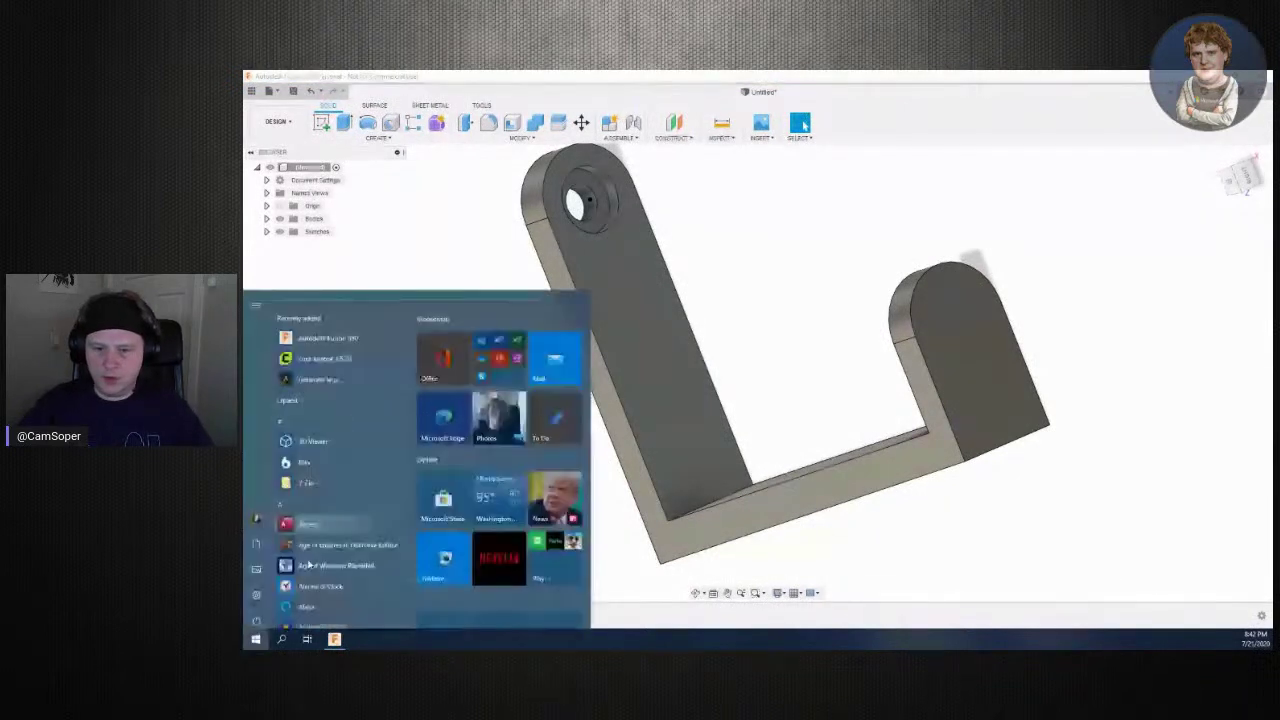
{"action": "left_click", "coordinate": [340, 337]}
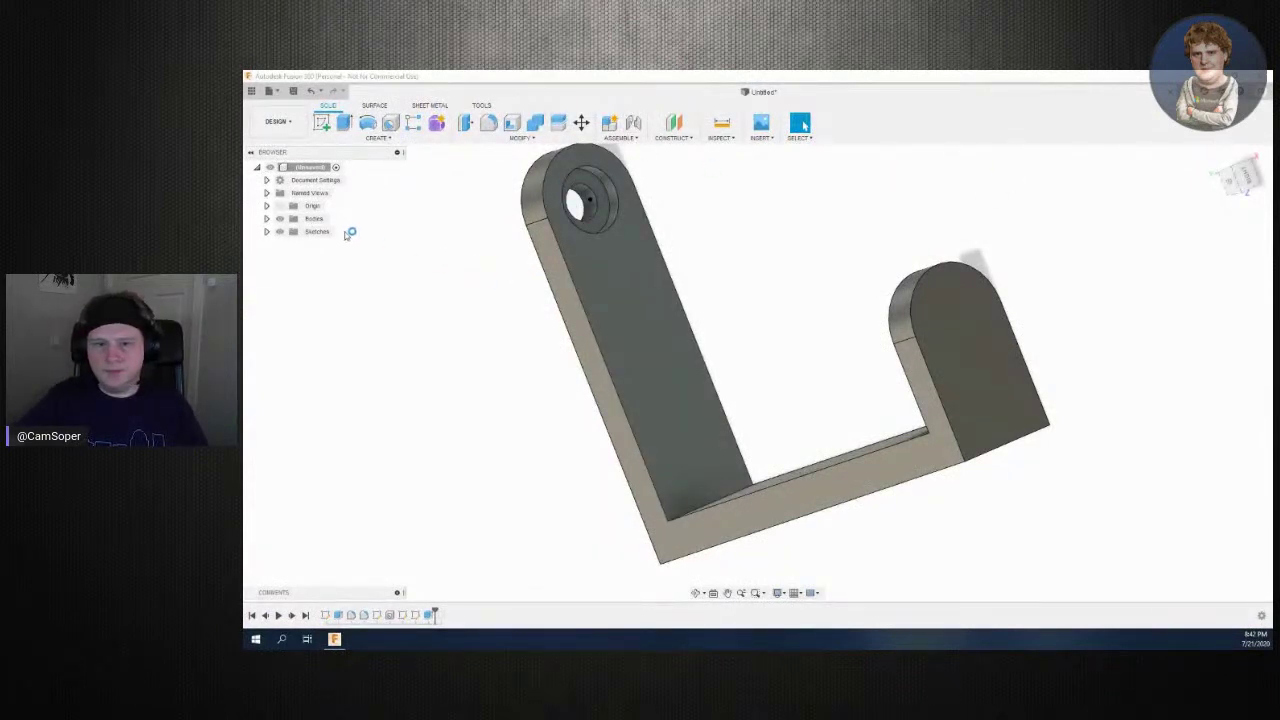
{"action": "left_click", "coordinate": [266, 220]}
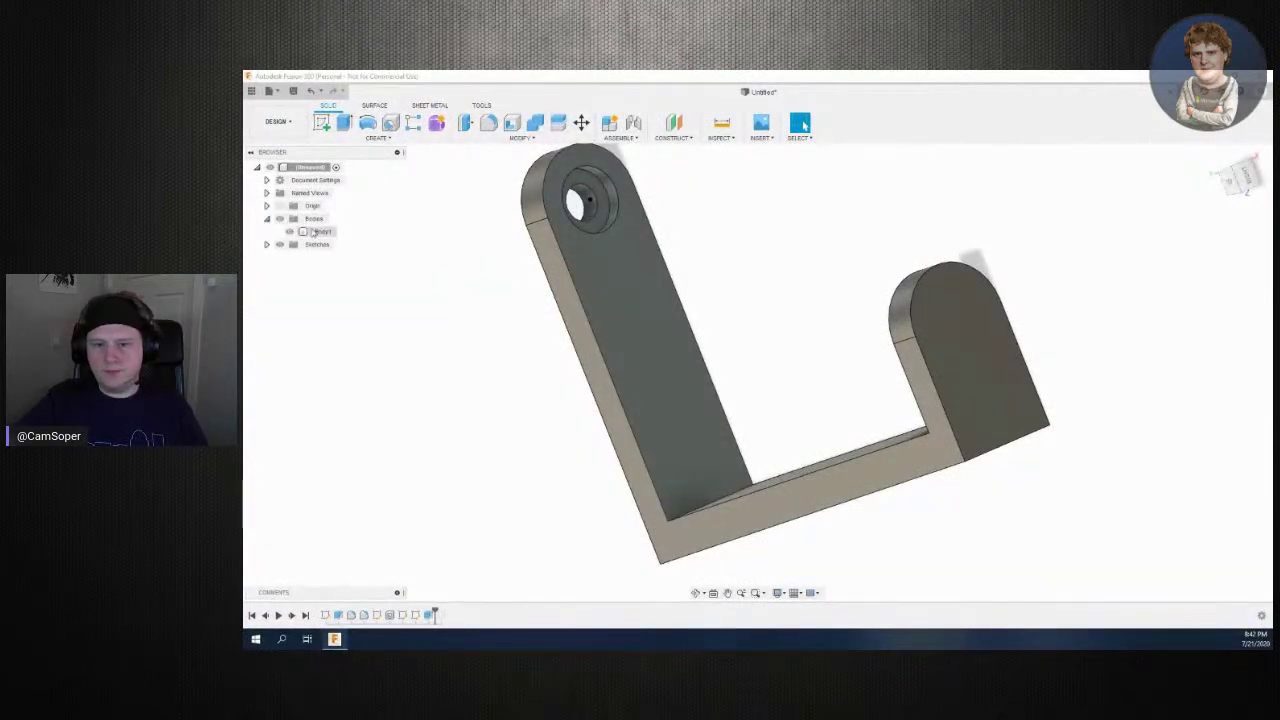
Rename Body1 to 'Vise hook' in the Browser
{"action": "left_click", "coordinate": [328, 231]}
{"action": "right_click", "coordinate": [333, 232]}
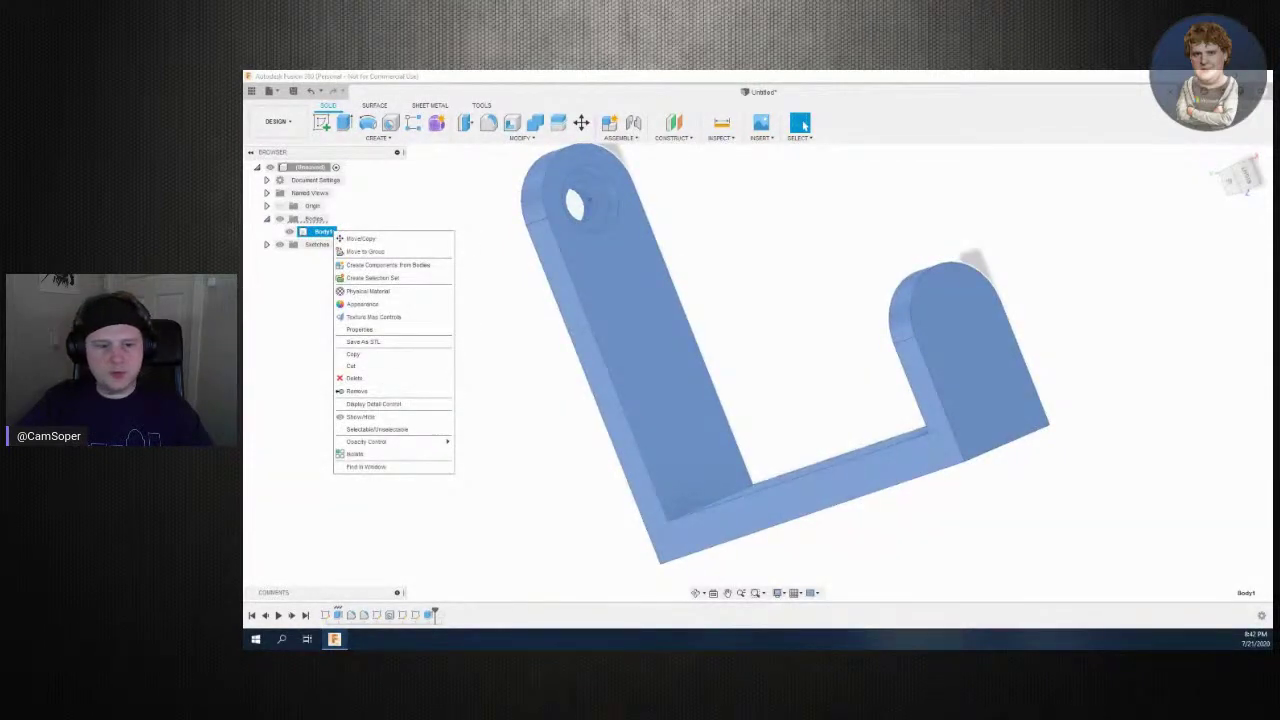
{"action": "key", "text": "Escape"}
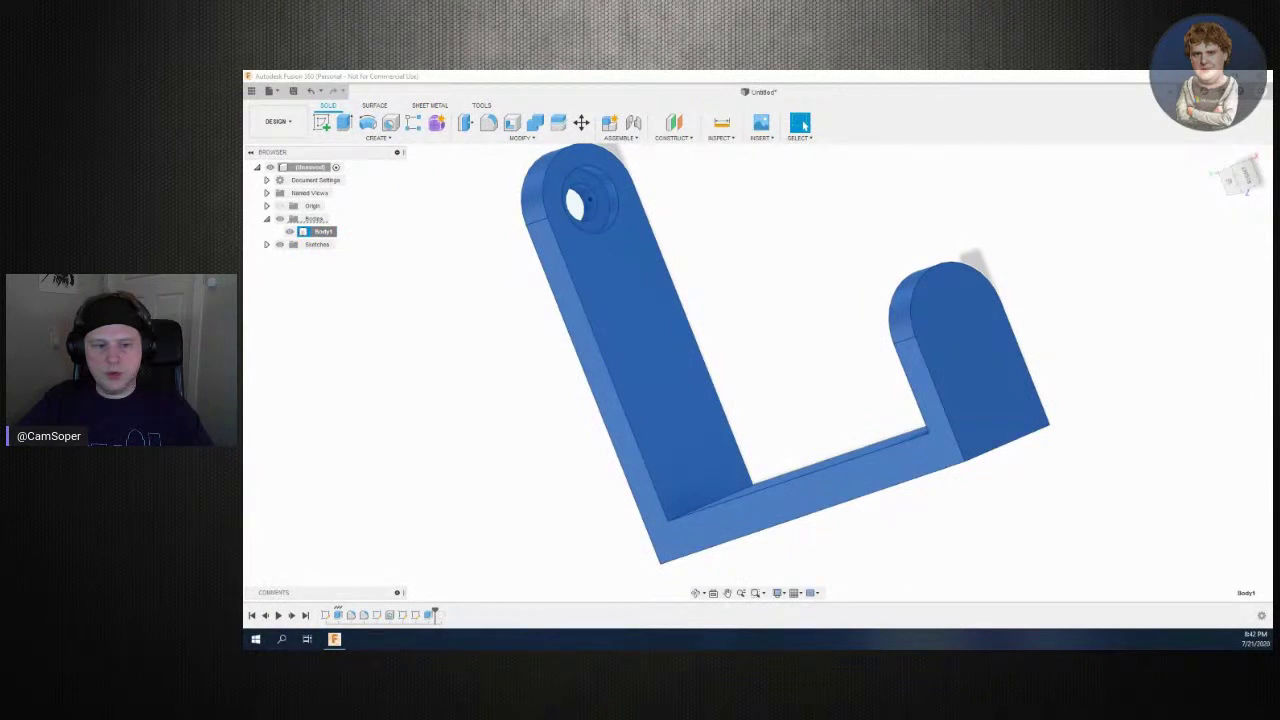
{"action": "right_click", "coordinate": [323, 232]}
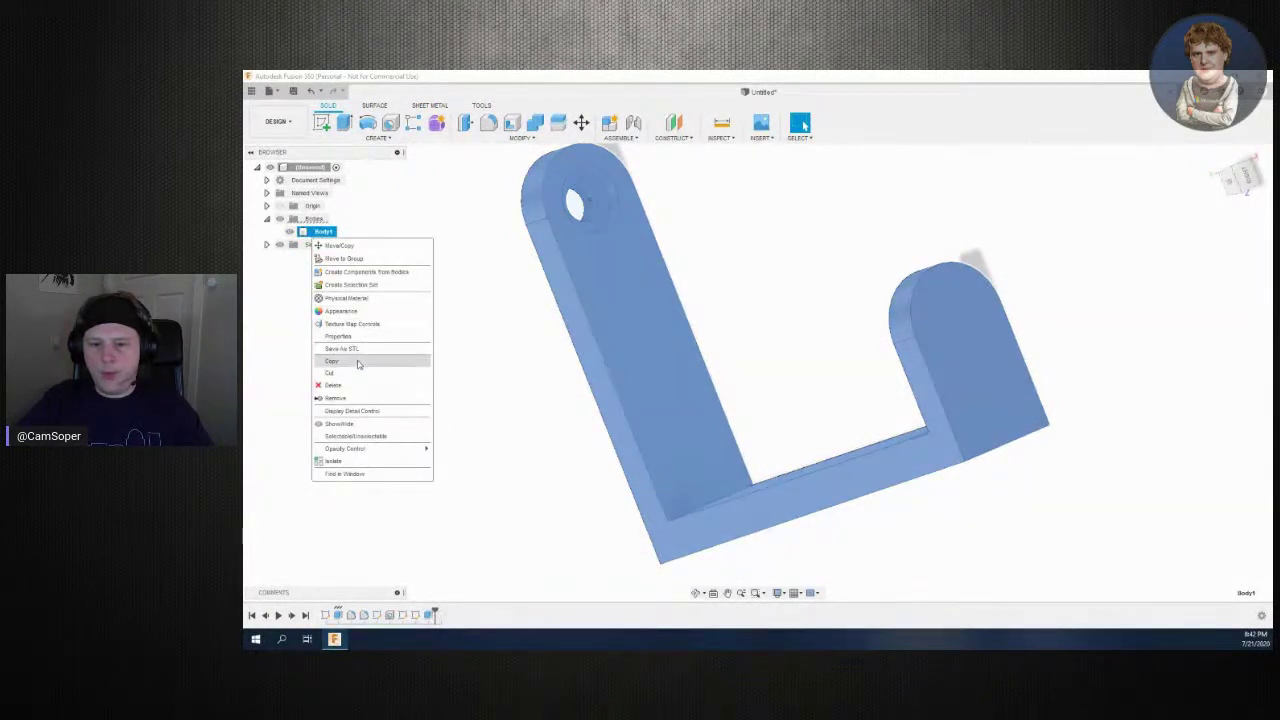
{"action": "left_click", "coordinate": [329, 241]}
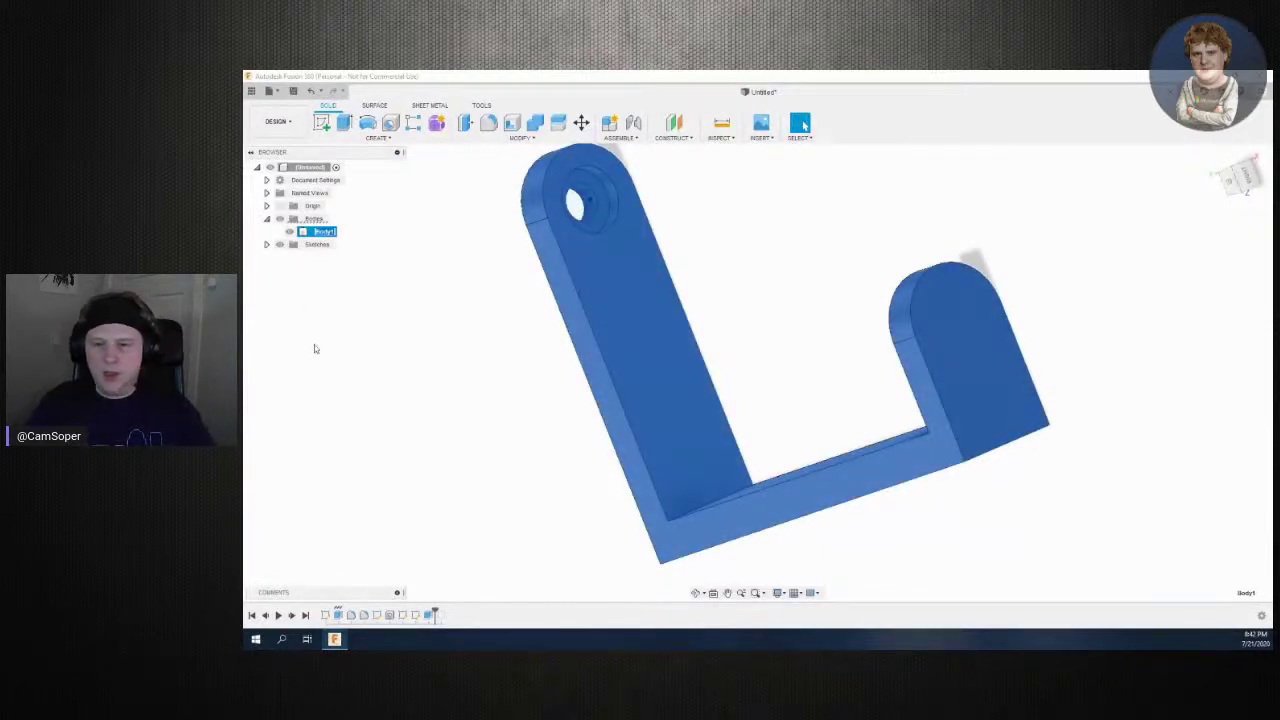
{"action": "type", "text": "V"}
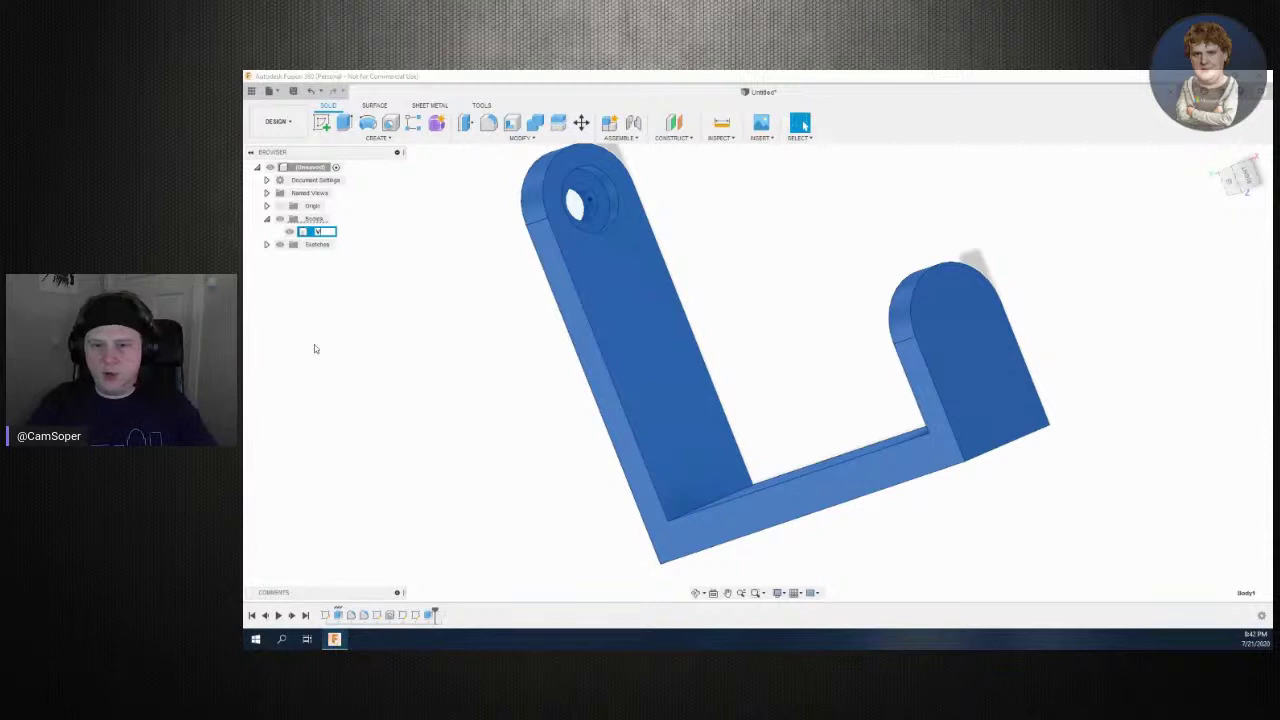
{"action": "type", "text": "ise hook"}
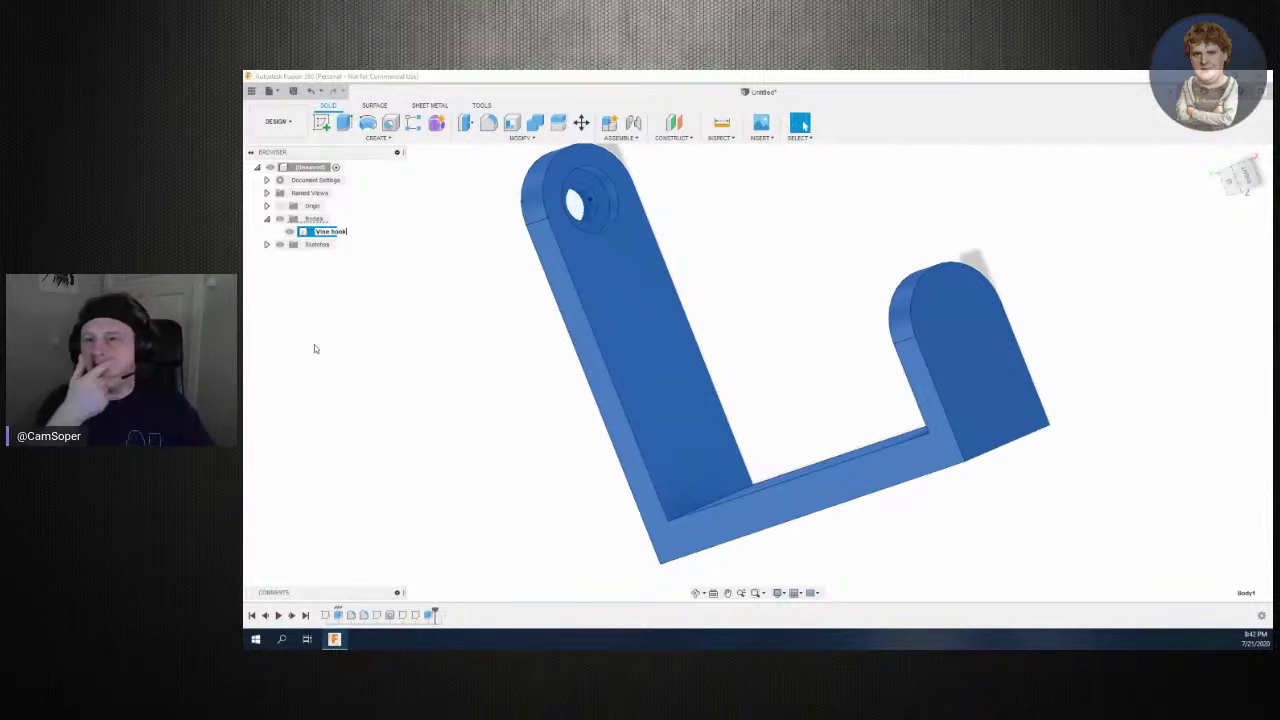
{"action": "key", "text": "Return"}
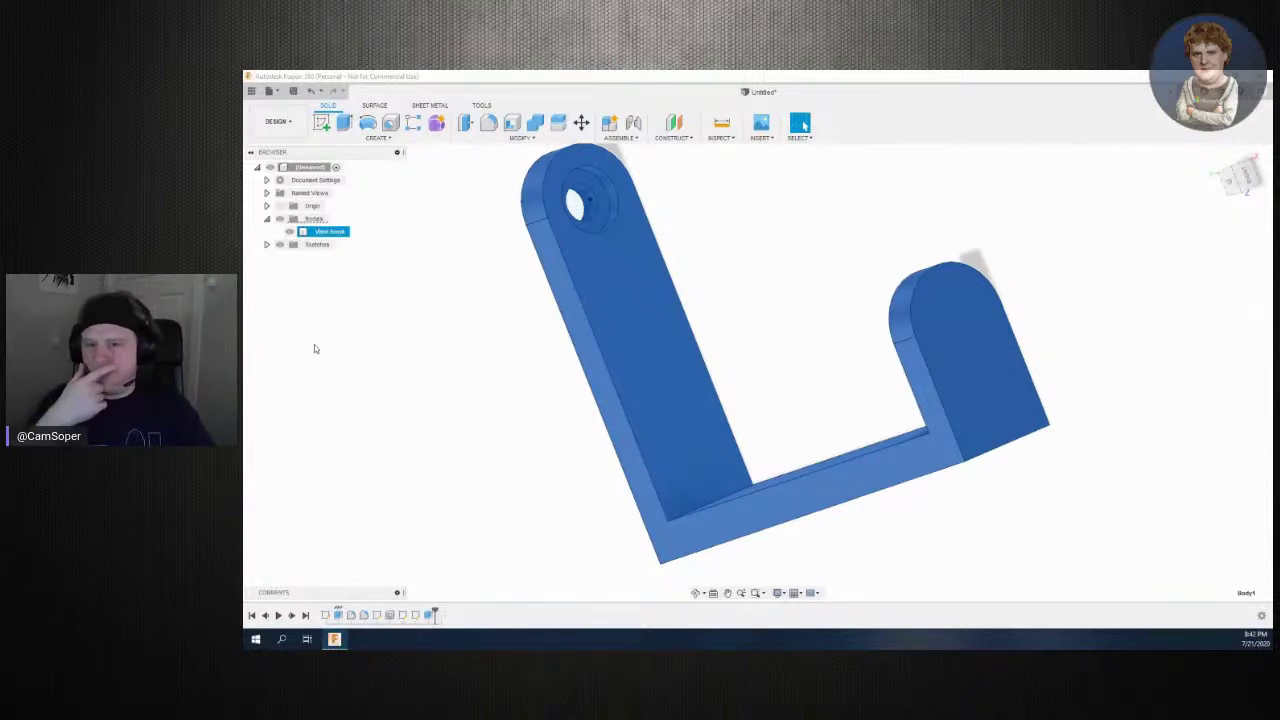
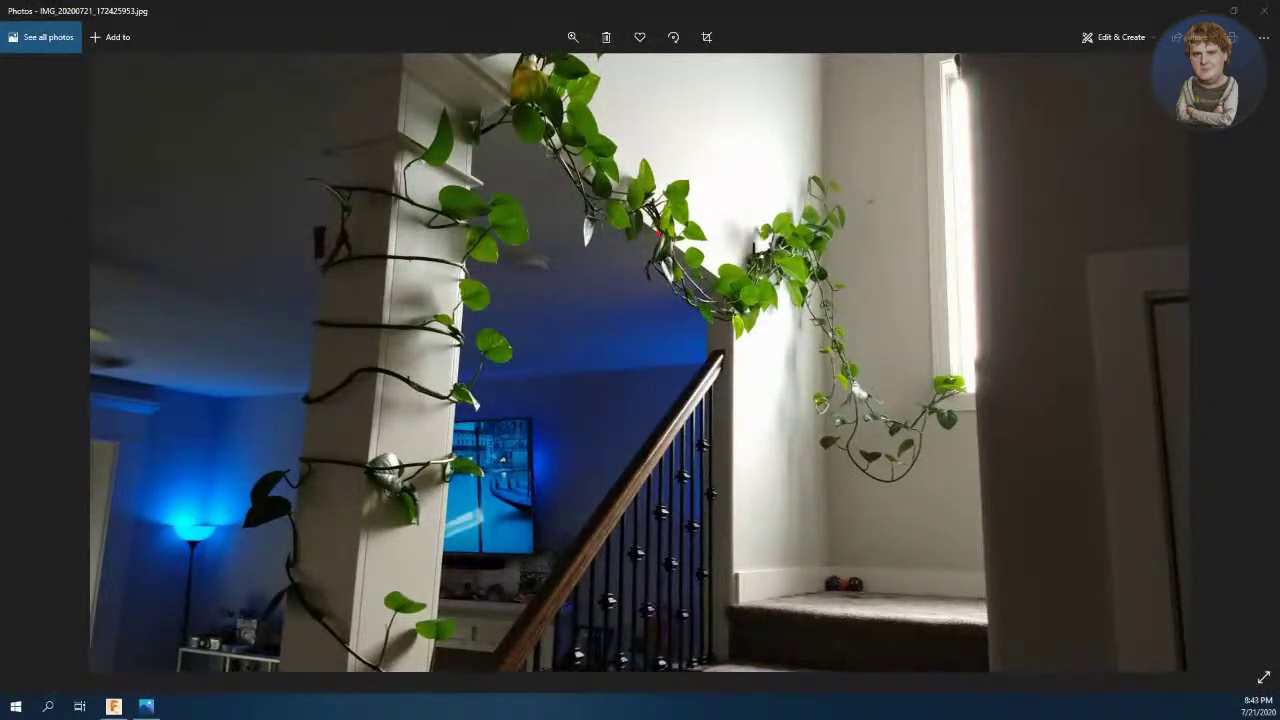
Draw three red arrows tracing the vine's path up toward the window, then clear them
{"action": "left_click_drag", "start_coordinate": [741, 231], "coordinate": [708, 192], "text": "ctrl+shift"}
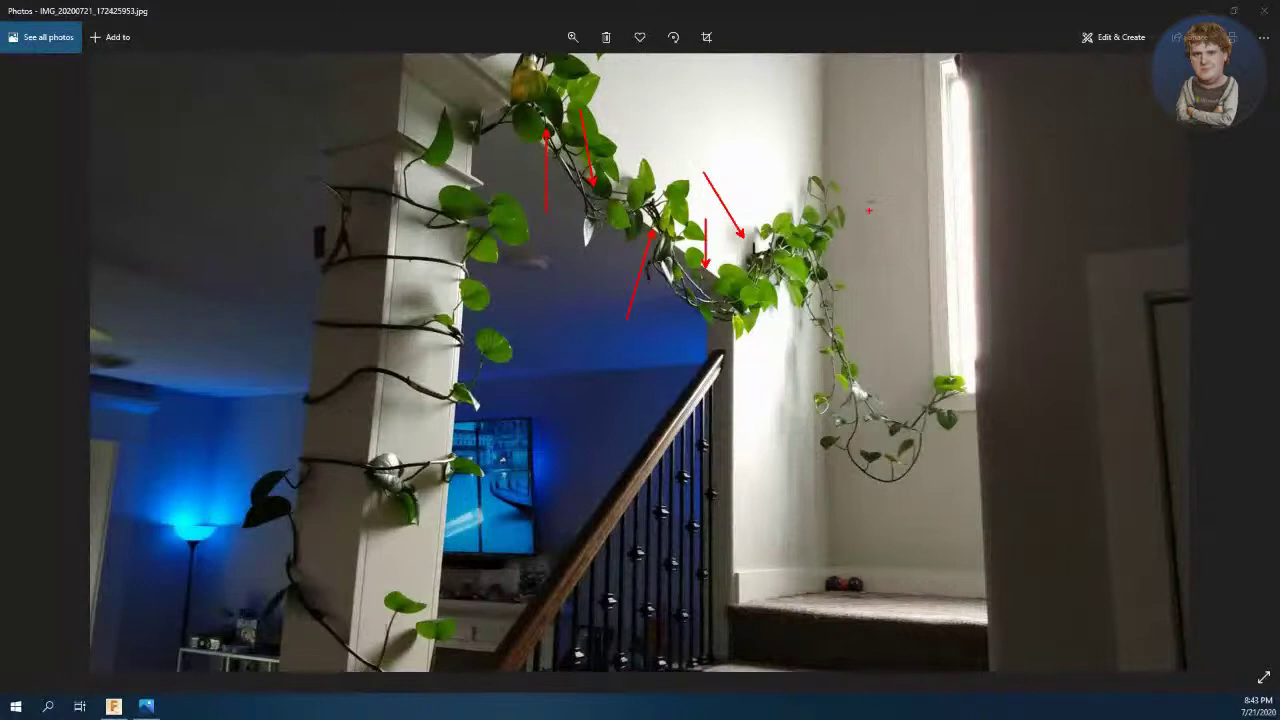
{"action": "left_click_drag", "start_coordinate": [860, 312], "coordinate": [869, 210]}
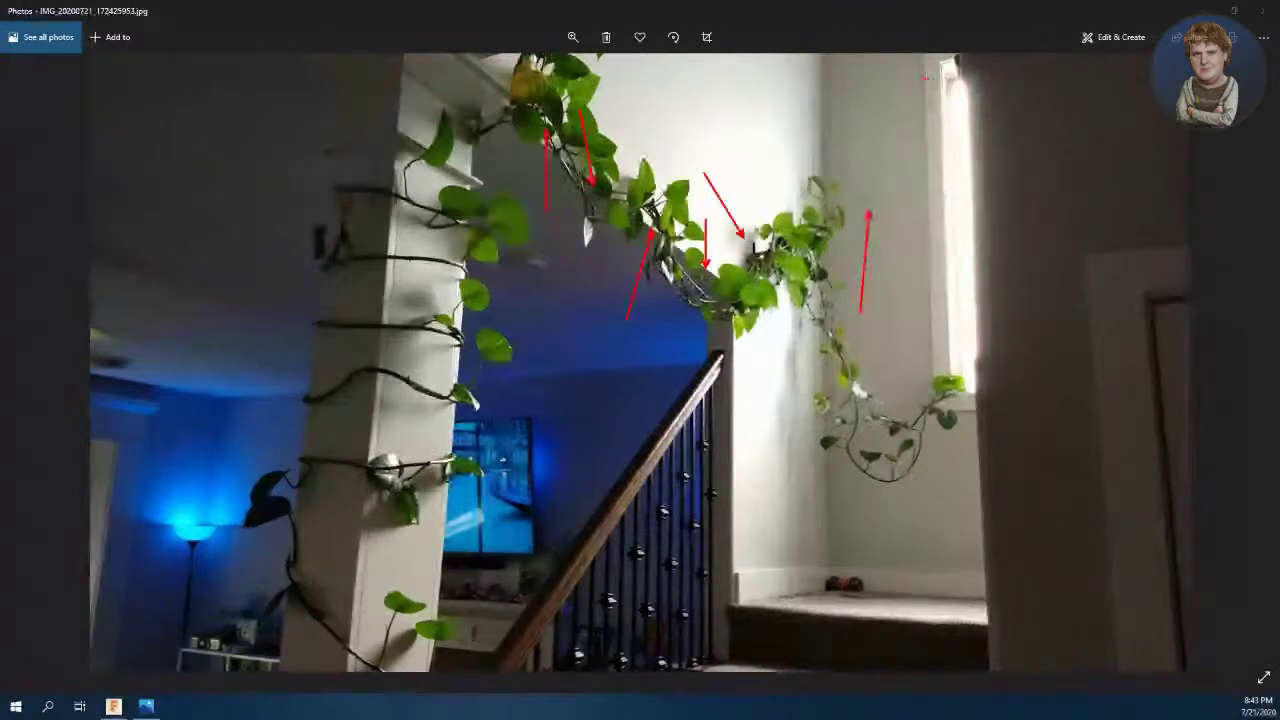
{"action": "left_click_drag", "start_coordinate": [846, 180], "coordinate": [910, 133]}
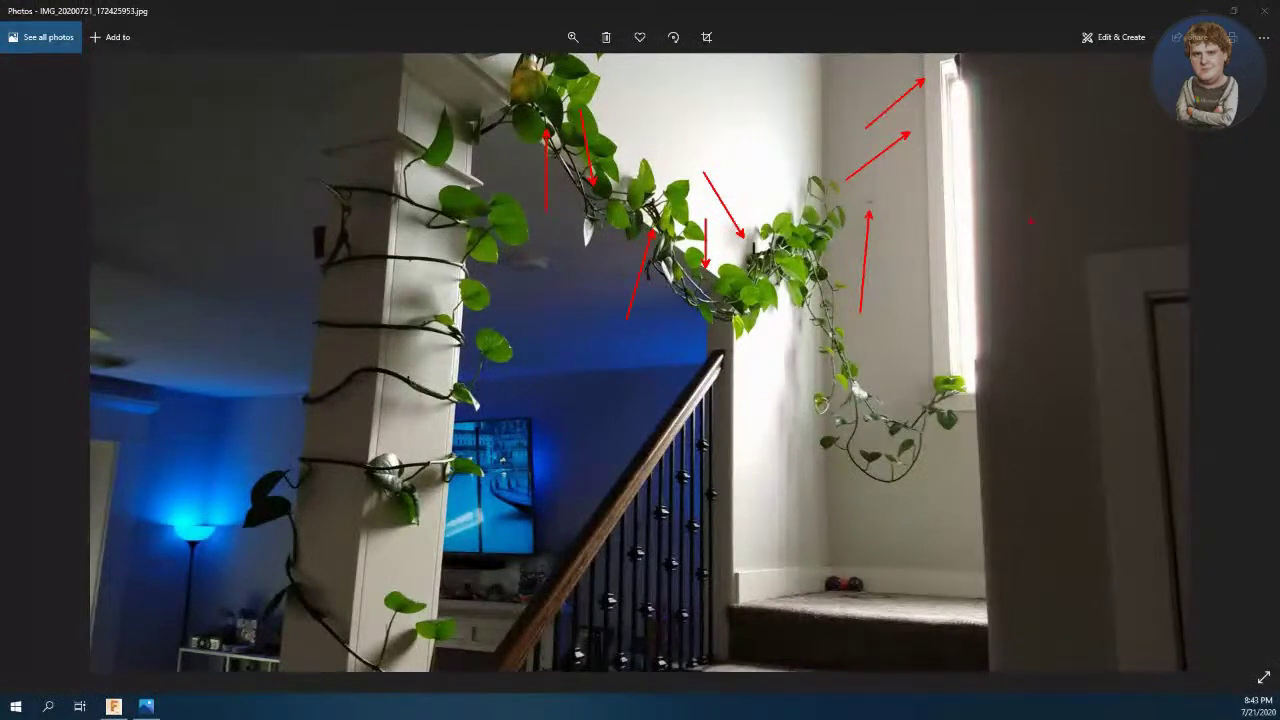
{"action": "key", "text": "Escape"}
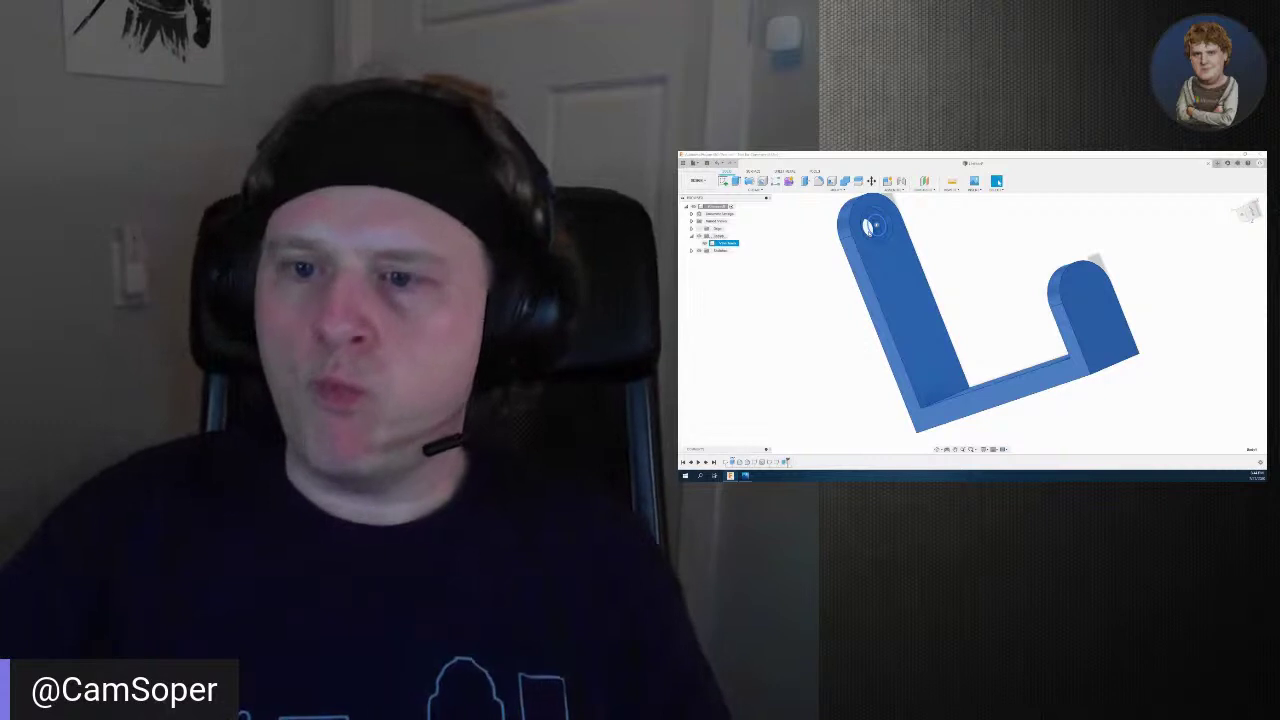
Save the bracket as 'Vine hook' in the House folder, then view the project's folders
{"action": "left_click", "coordinate": [767, 252]}
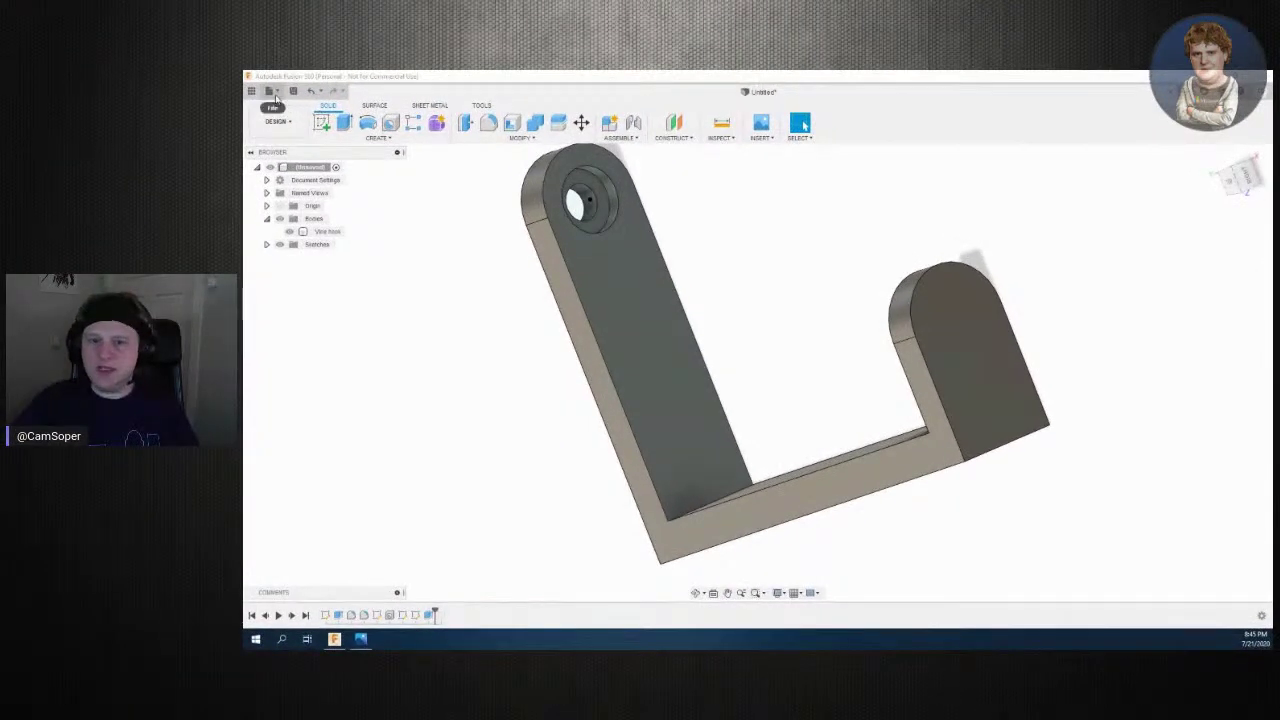
{"action": "left_click", "coordinate": [293, 91]}
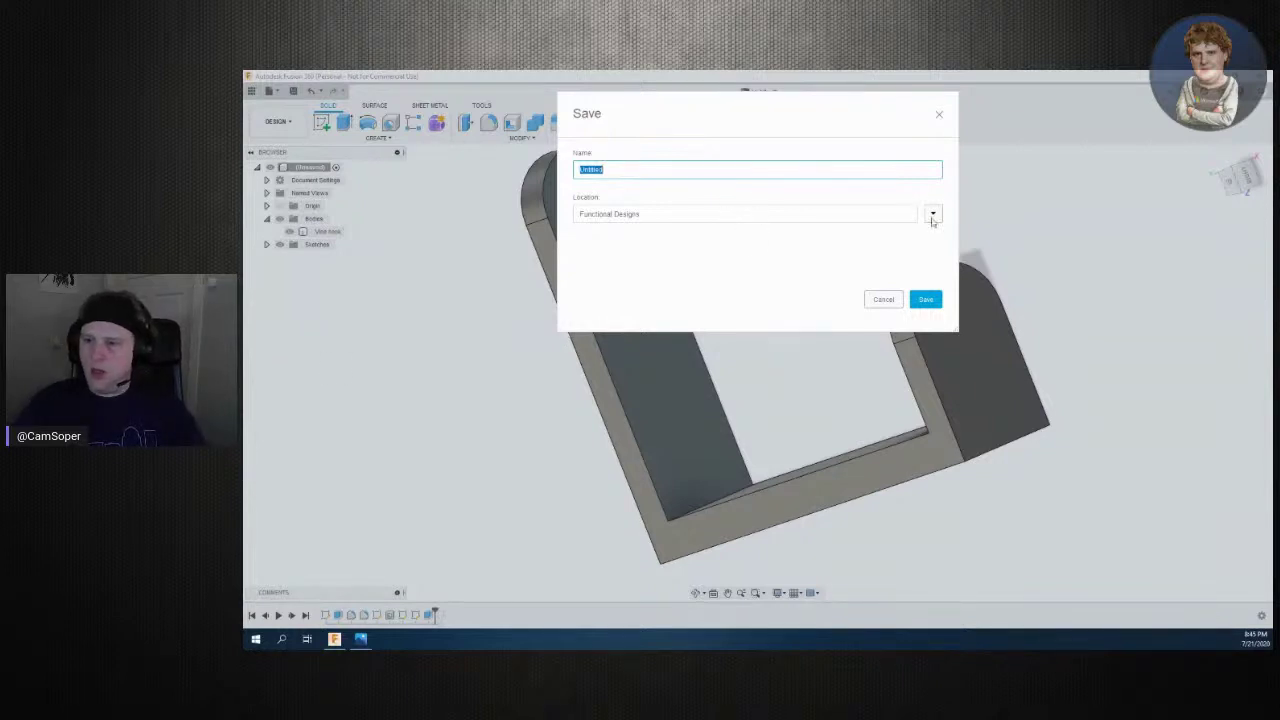
{"action": "left_click", "coordinate": [932, 216]}
{"action": "double_click", "coordinate": [737, 345]}
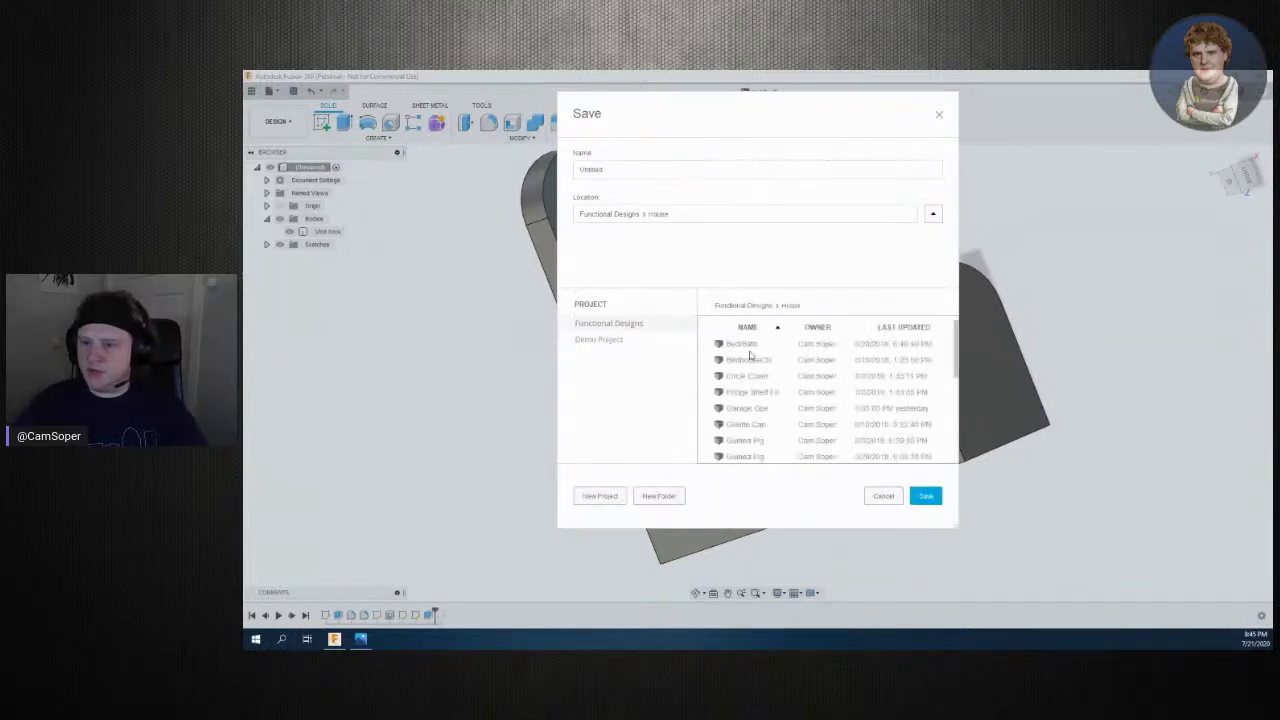
{"action": "left_click", "coordinate": [661, 172]}
{"action": "type", "text": "Vine hook"}
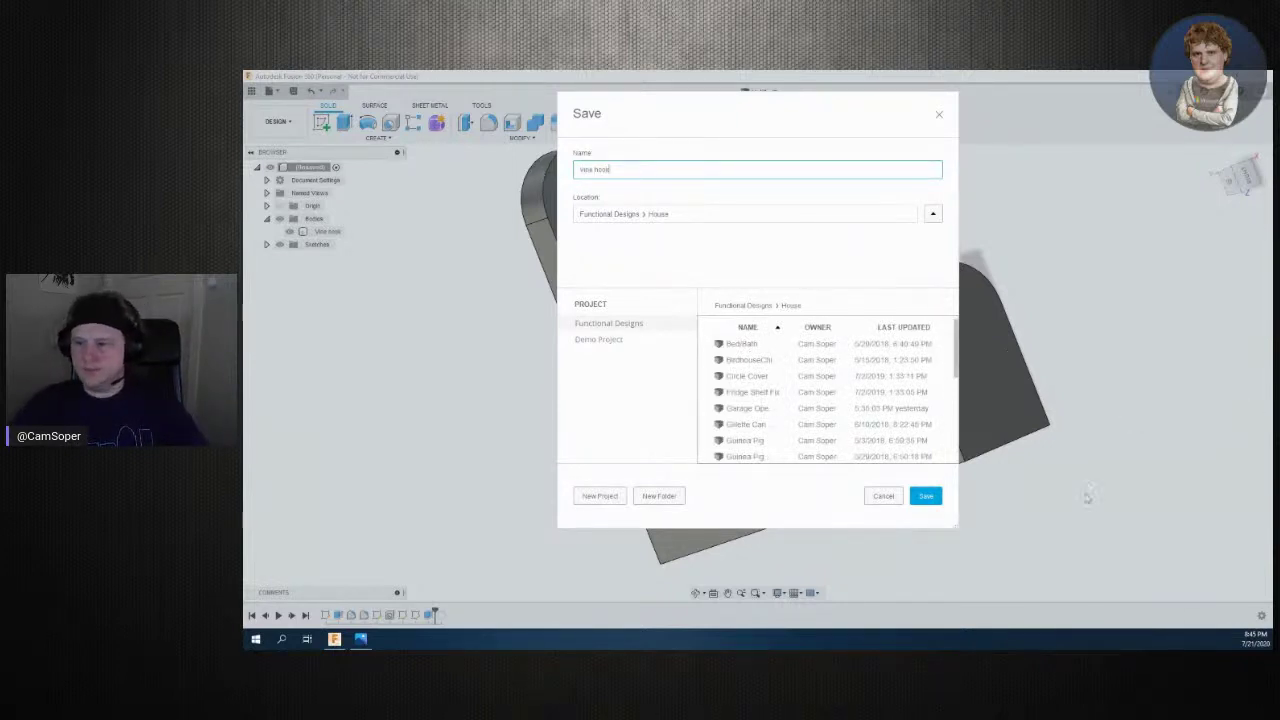
{"action": "left_click", "coordinate": [933, 501]}
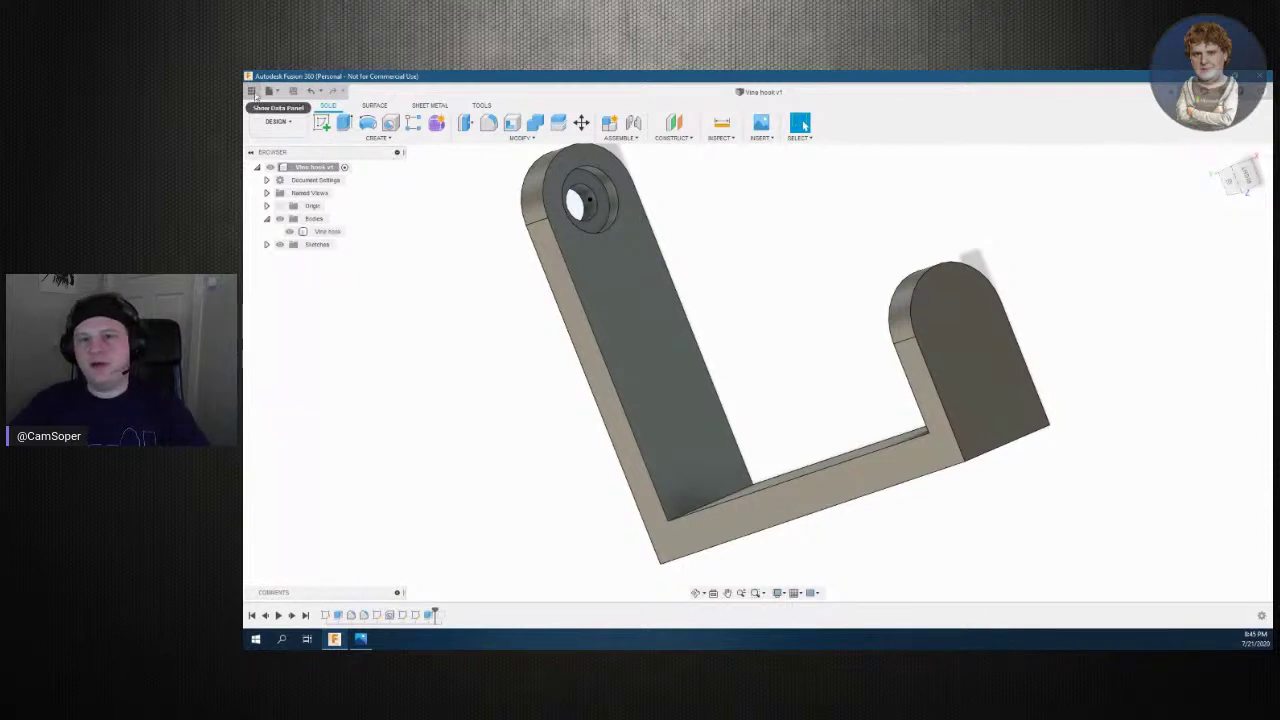
{"action": "left_click", "coordinate": [253, 91]}
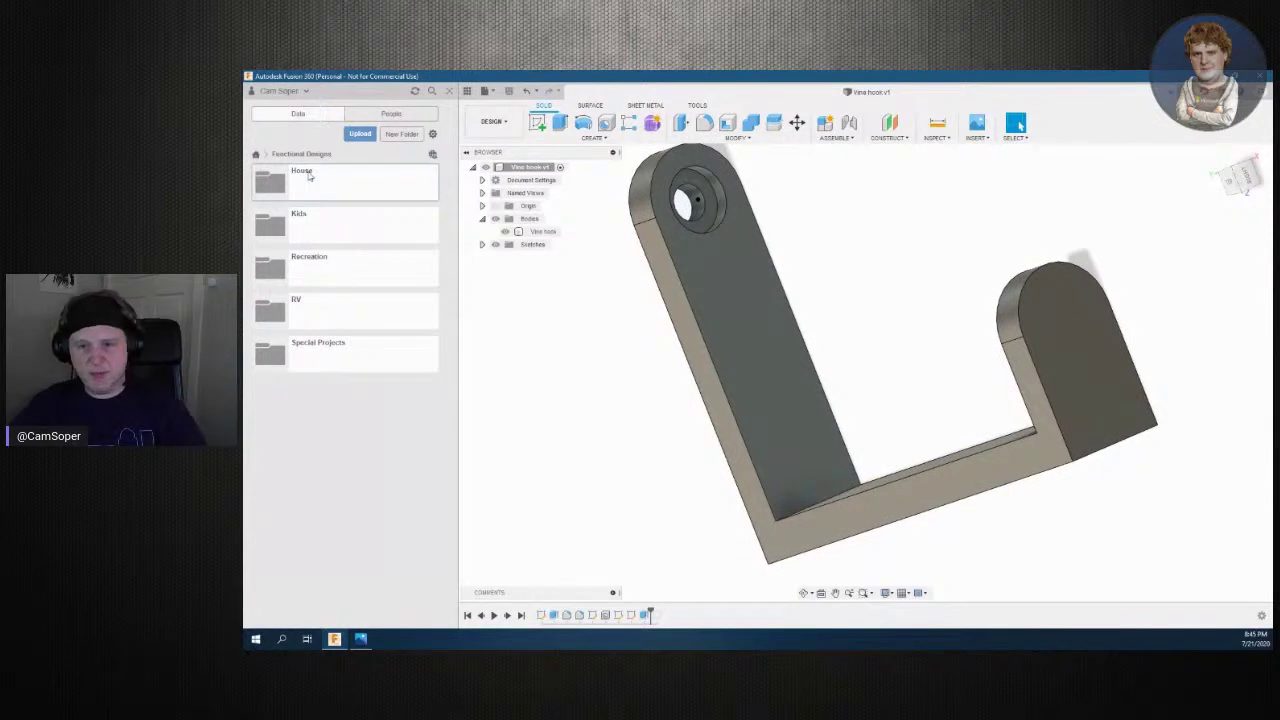
Open the House folder and the Bed/Bath Doorknob Key design
{"action": "left_click", "coordinate": [305, 173]}
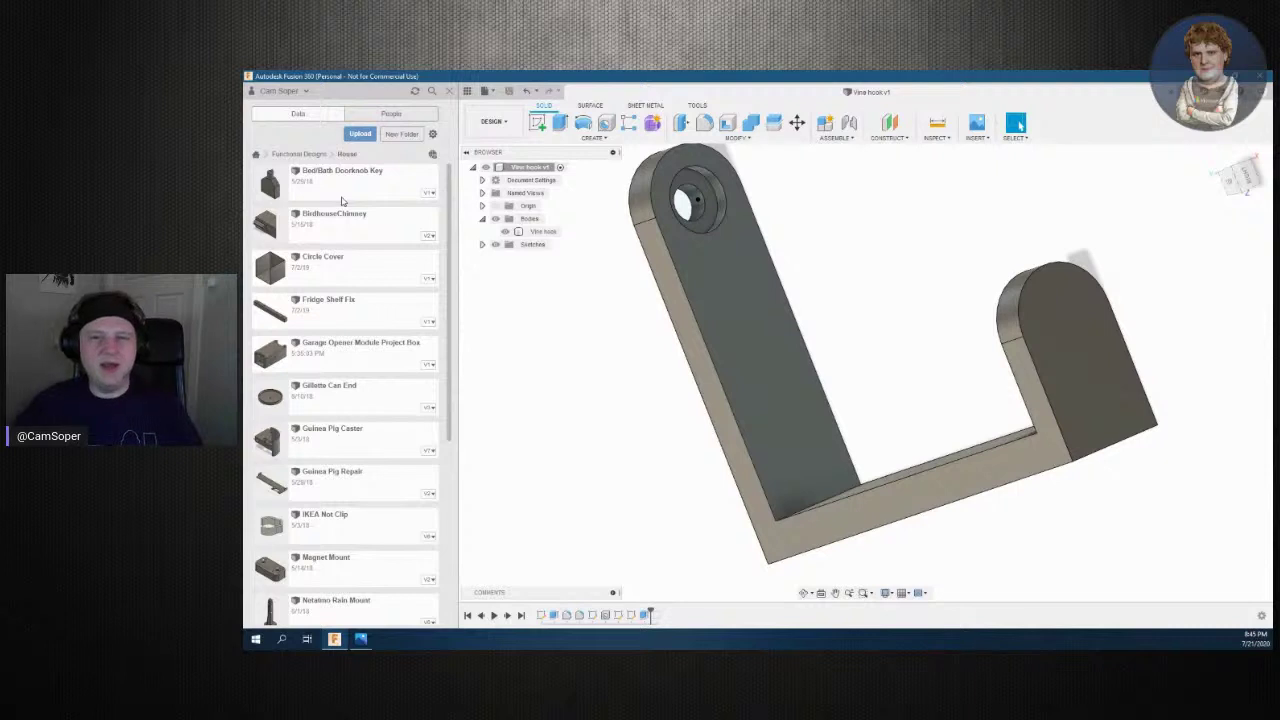
{"action": "double_click", "coordinate": [344, 174]}
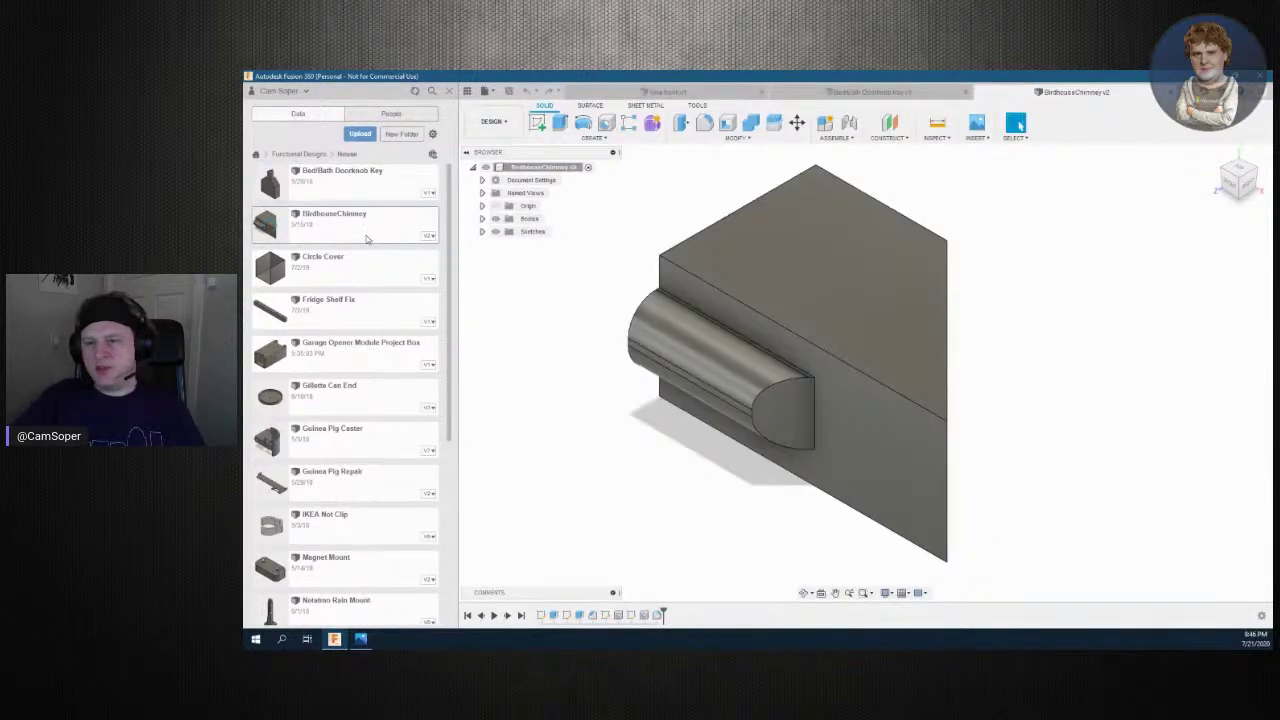
Open Circle Cover after orbiting the chimney, then view the box from several angles
{"action": "middle_click_drag", "start_coordinate": [857, 366], "coordinate": [864, 363], "text": "shift"}
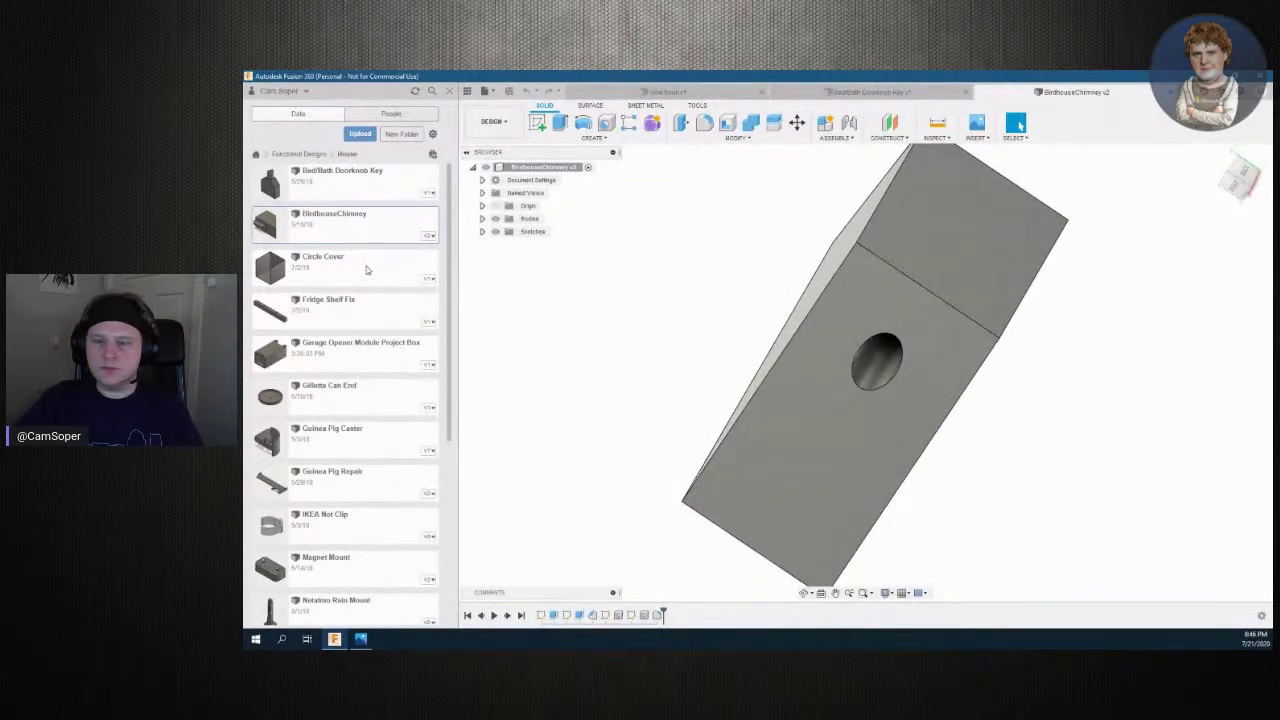
{"action": "double_click", "coordinate": [351, 277]}
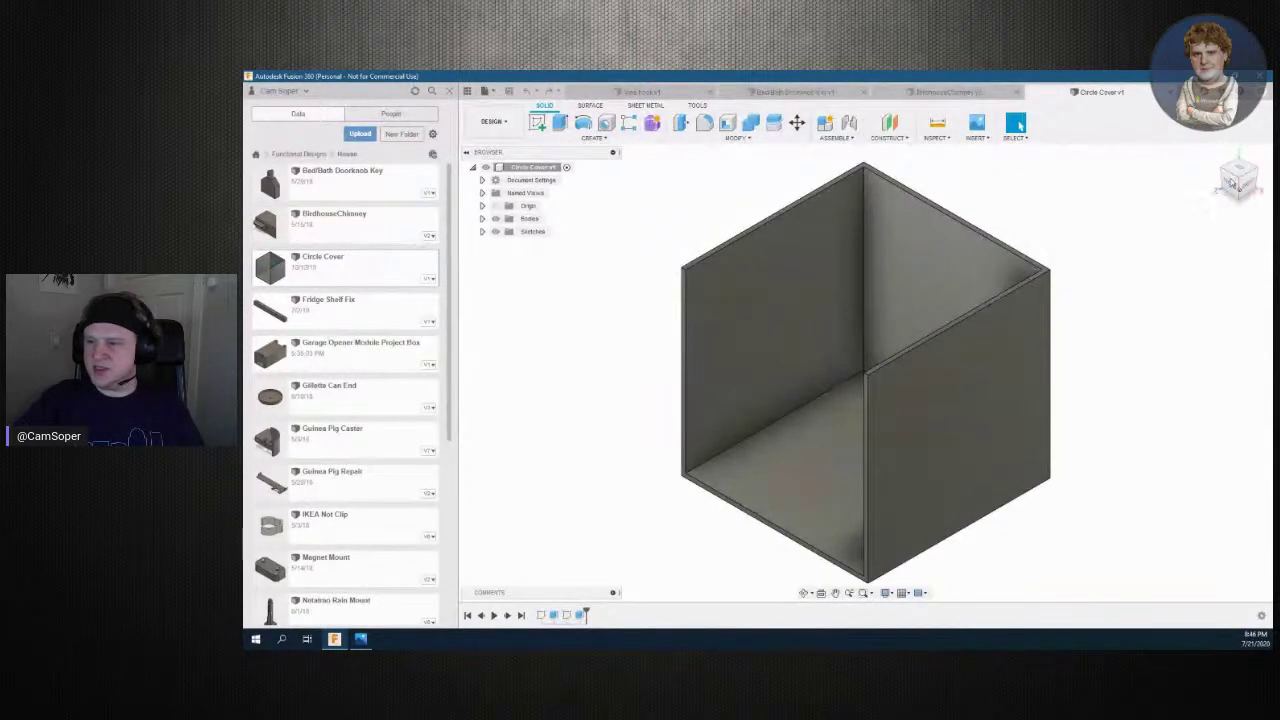
{"action": "middle_click_drag", "start_coordinate": [866, 372], "coordinate": [910, 400], "text": "shift"}
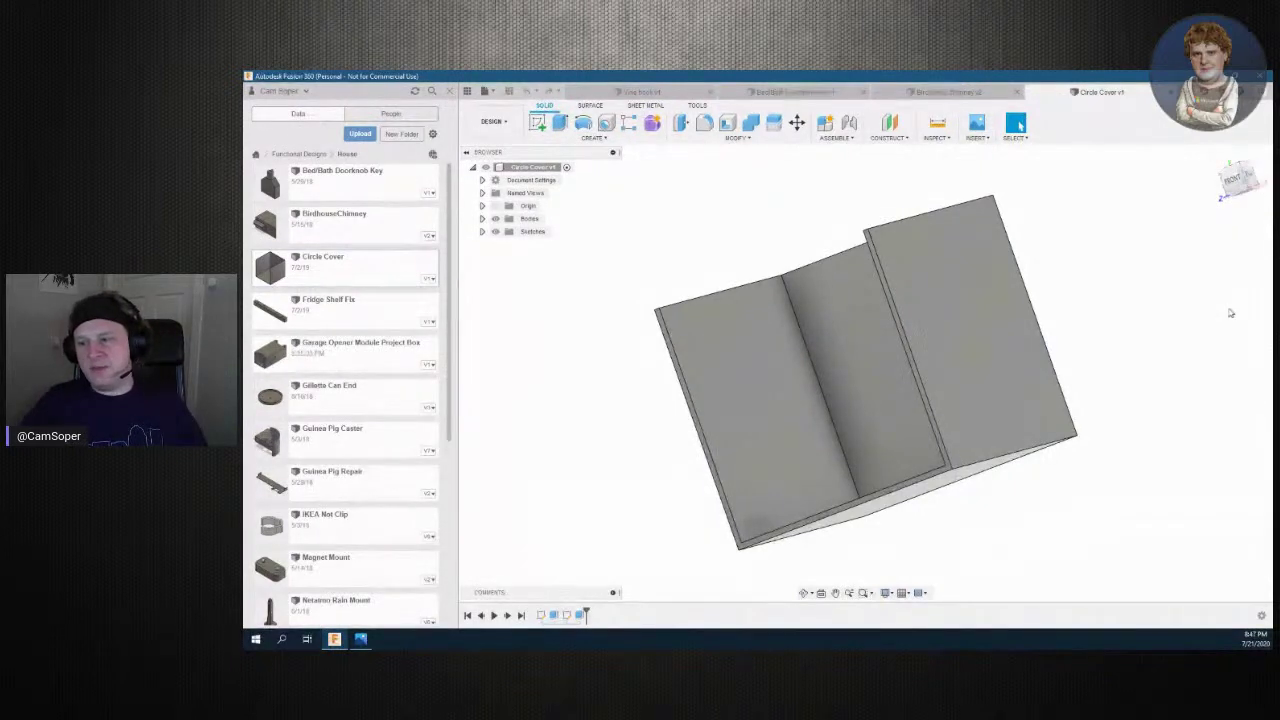
{"action": "mouse_move", "coordinate": [865, 372]}
{"action": "middle_mouse_down", "text": "shift"}
{"action": "mouse_move", "coordinate": [865, 300]}
{"action": "mouse_move", "coordinate": [905, 330]}
{"action": "mouse_move", "coordinate": [940, 310]}
{"action": "middle_mouse_up", "text": "shift"}
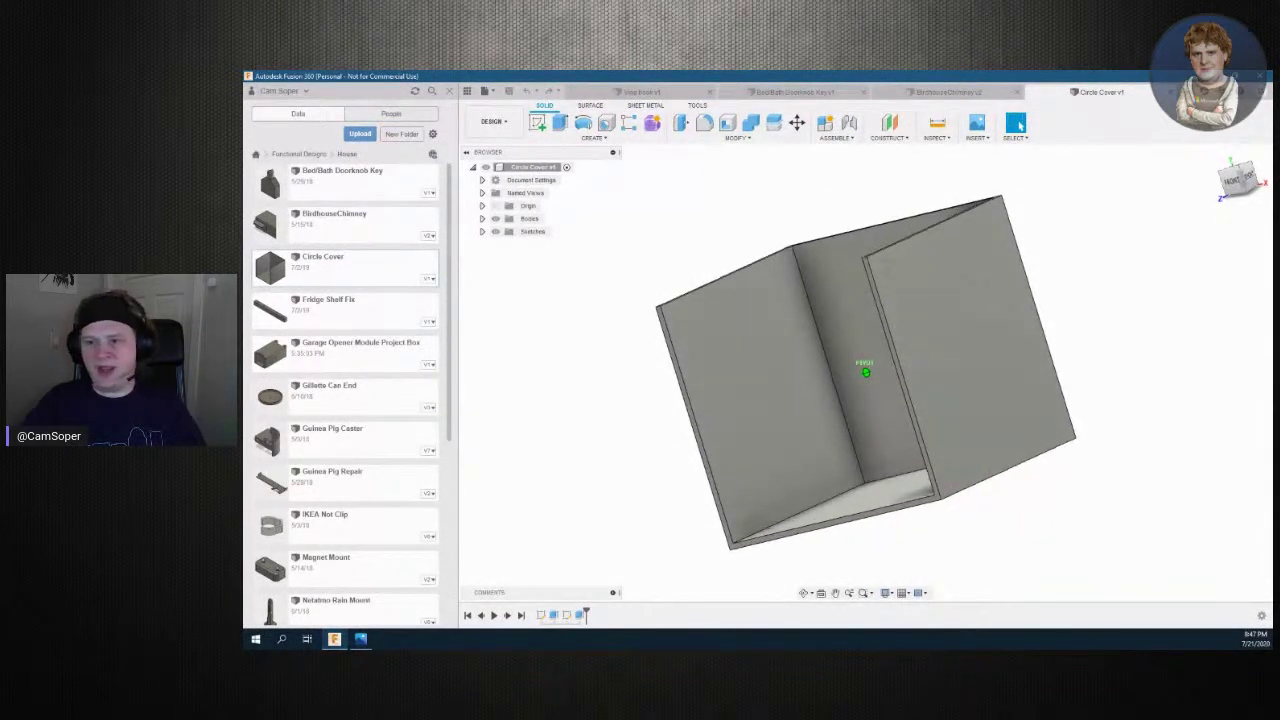
{"action": "middle_click_drag", "start_coordinate": [865, 372], "coordinate": [1238, 188], "text": "shift"}
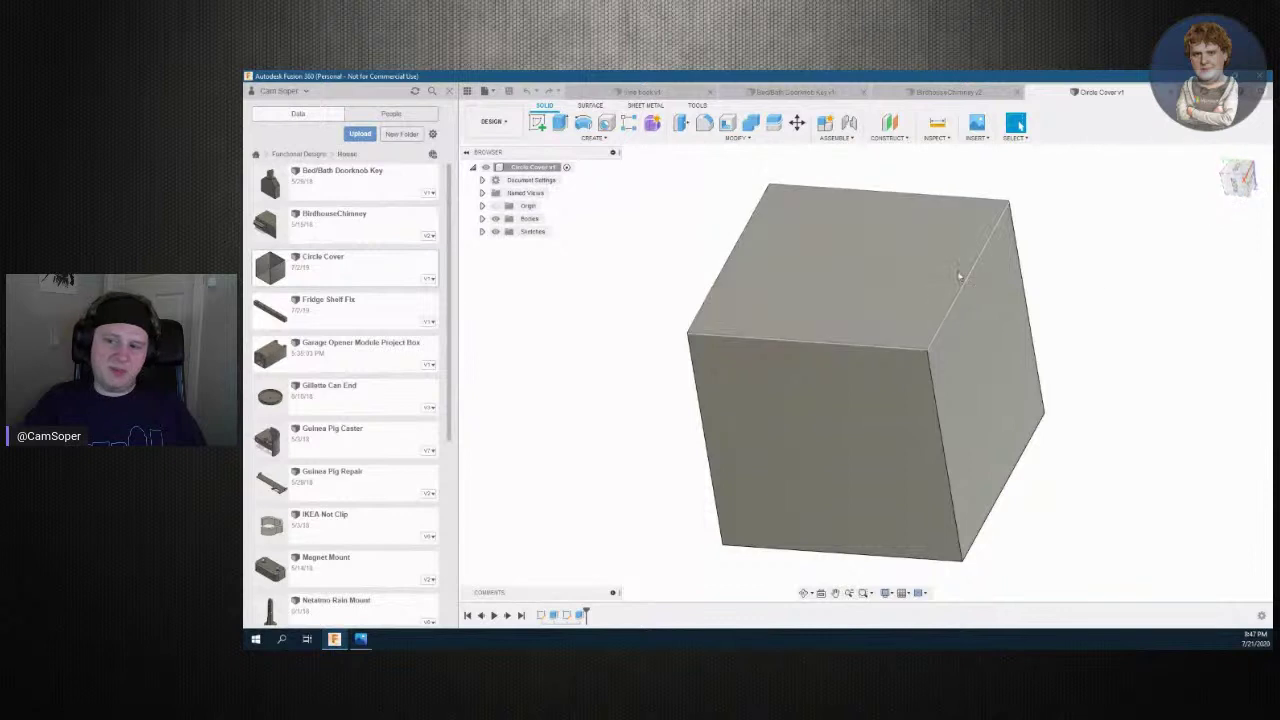
{"action": "middle_click_drag", "start_coordinate": [860, 372], "coordinate": [866, 372], "text": "shift"}
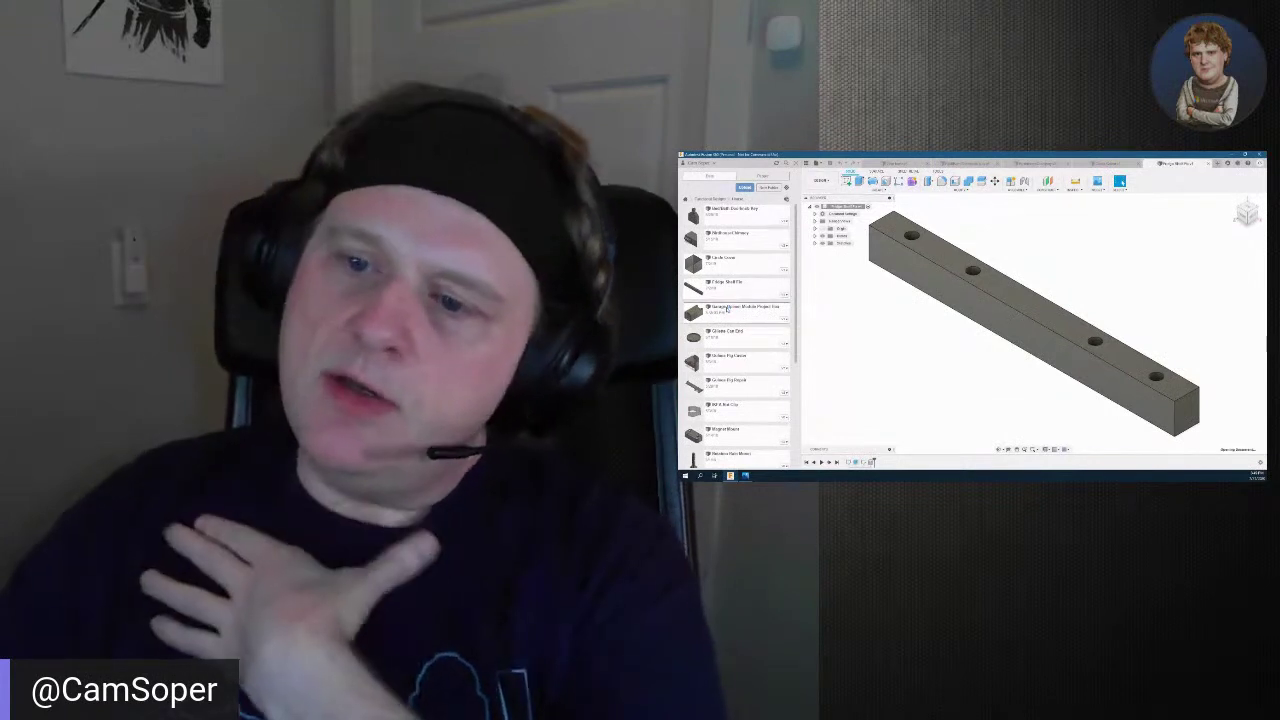
Open the Garage Opener Module Project Box design from the Data Panel
{"action": "double_click", "coordinate": [727, 310]}
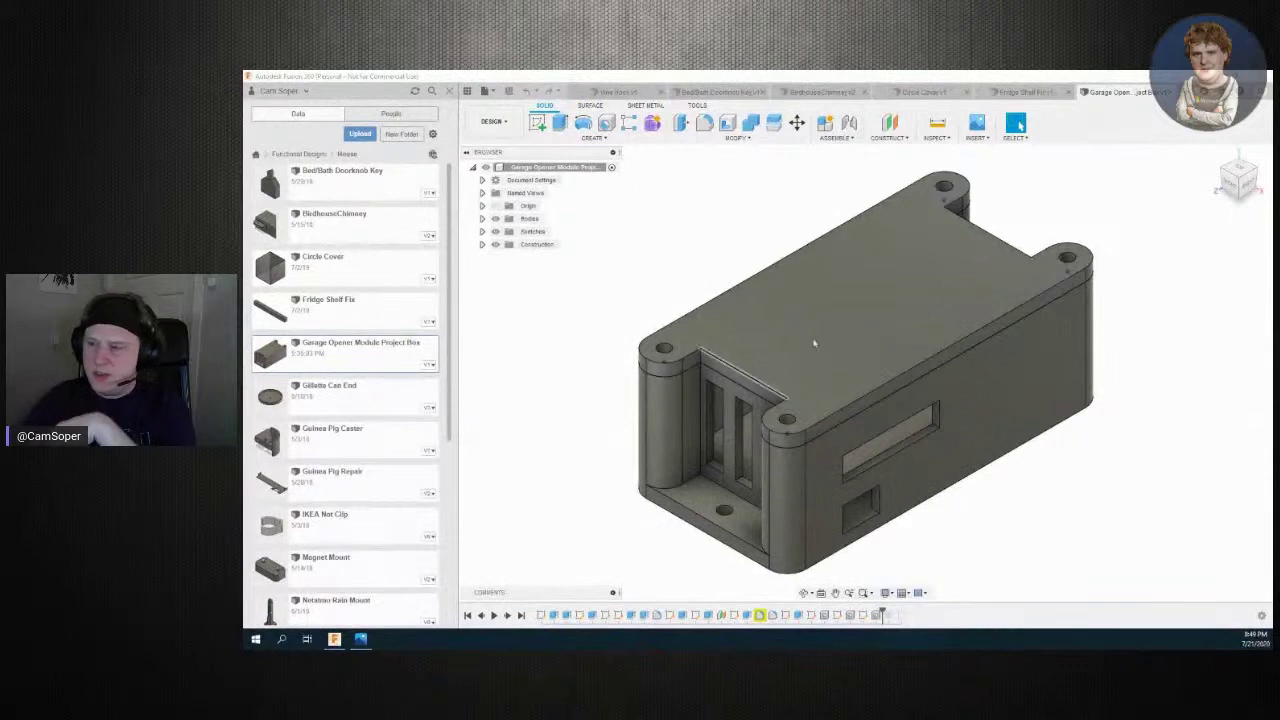
{"action": "middle_click_drag", "start_coordinate": [860, 366], "coordinate": [865, 371], "text": "shift"}
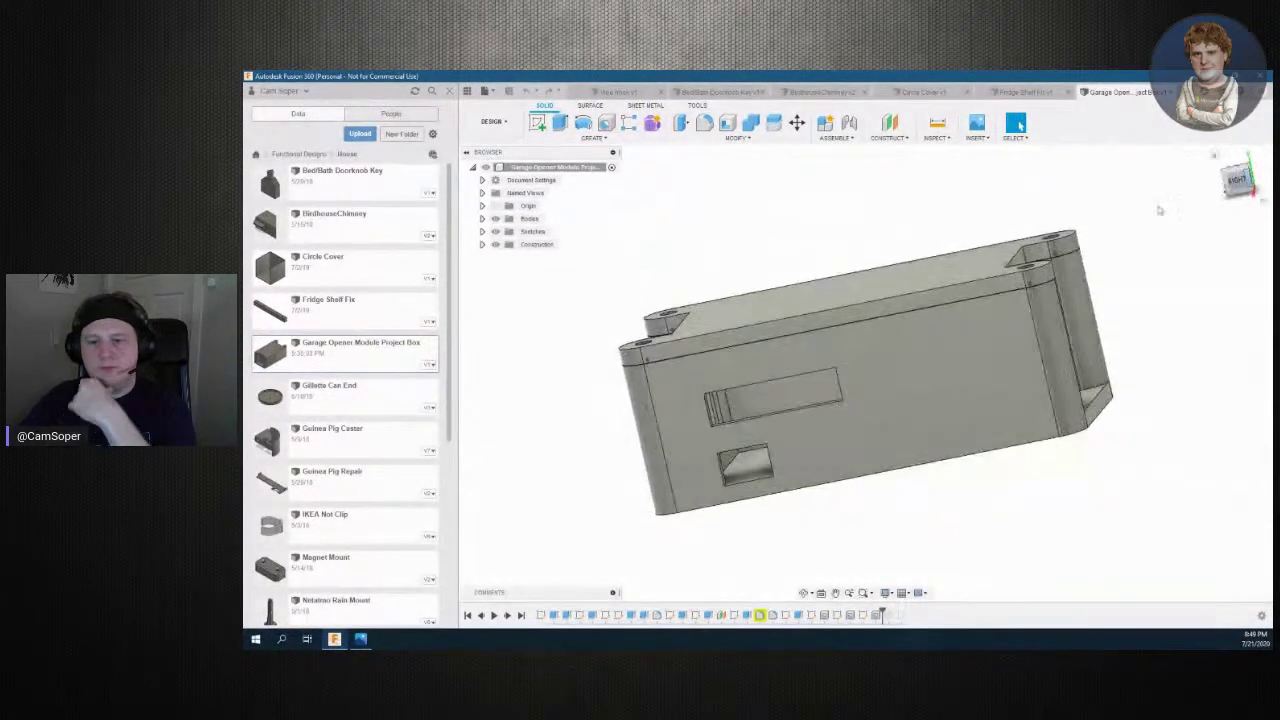
{"action": "scroll", "coordinate": [362, 418], "scroll_direction": "down", "scroll_amount": 2}
{"action": "double_click", "coordinate": [353, 340]}
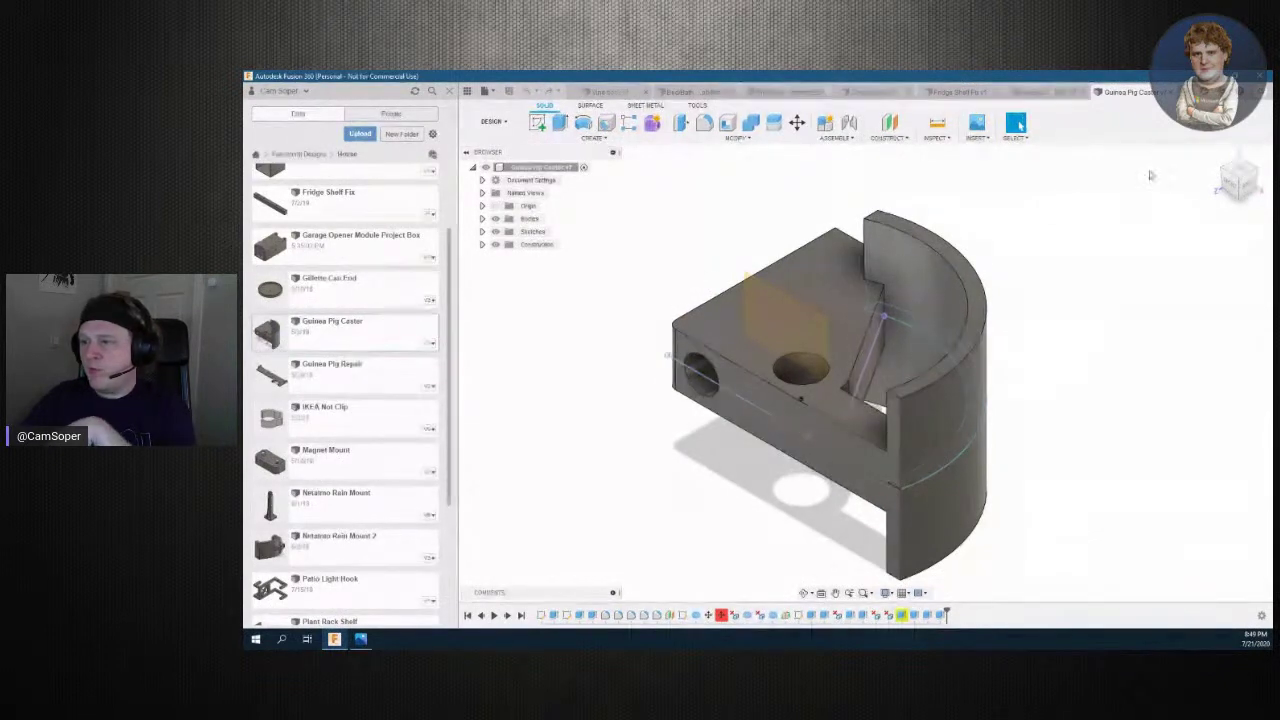
Orbit the Guinea Pig Caster to view its underside, top and curved face
{"action": "middle_click_drag", "start_coordinate": [850, 330], "coordinate": [863, 362], "text": "shift"}
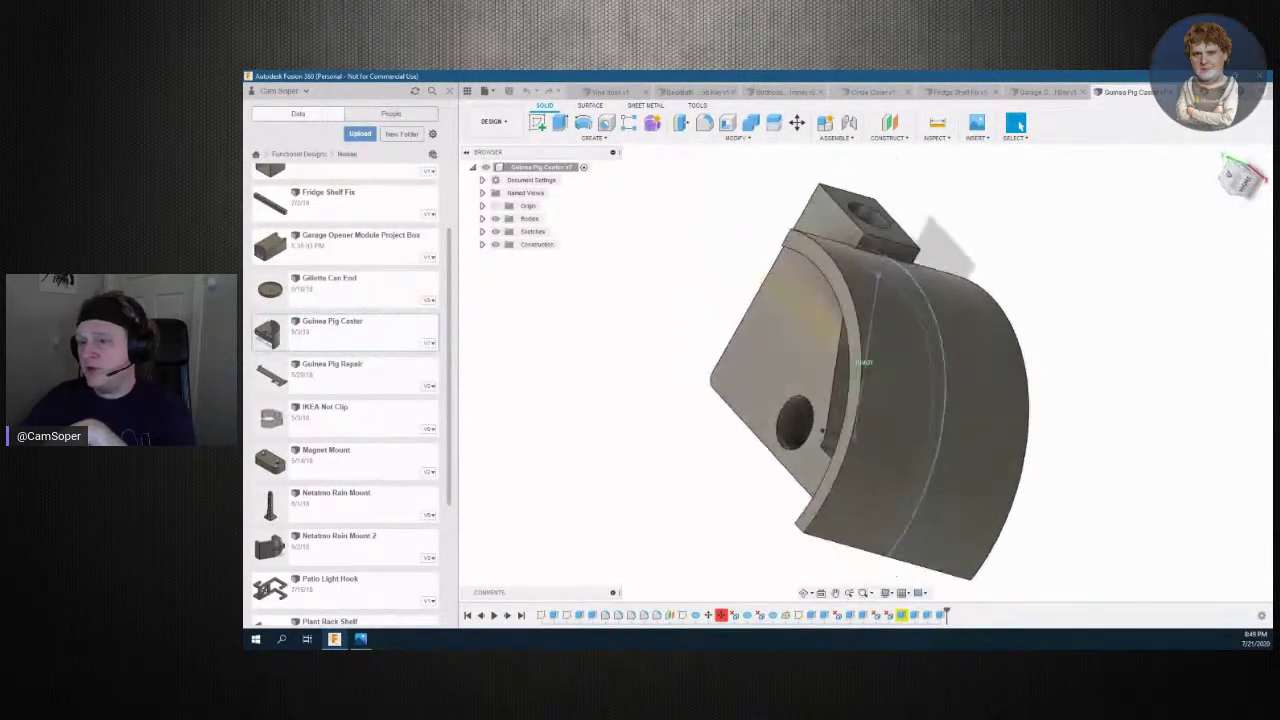
{"action": "middle_click_drag", "start_coordinate": [826, 436], "coordinate": [1005, 515], "text": "shift"}
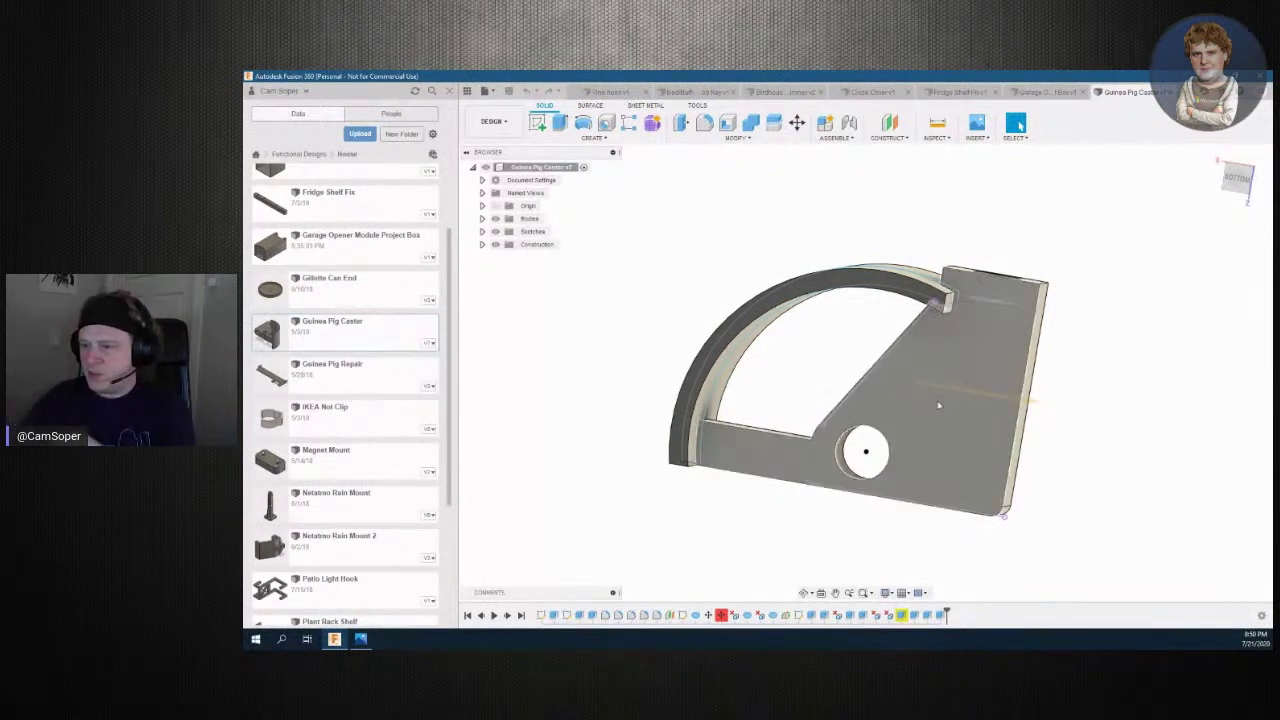
{"action": "middle_click_drag", "start_coordinate": [865, 372], "coordinate": [880, 430], "text": "shift"}
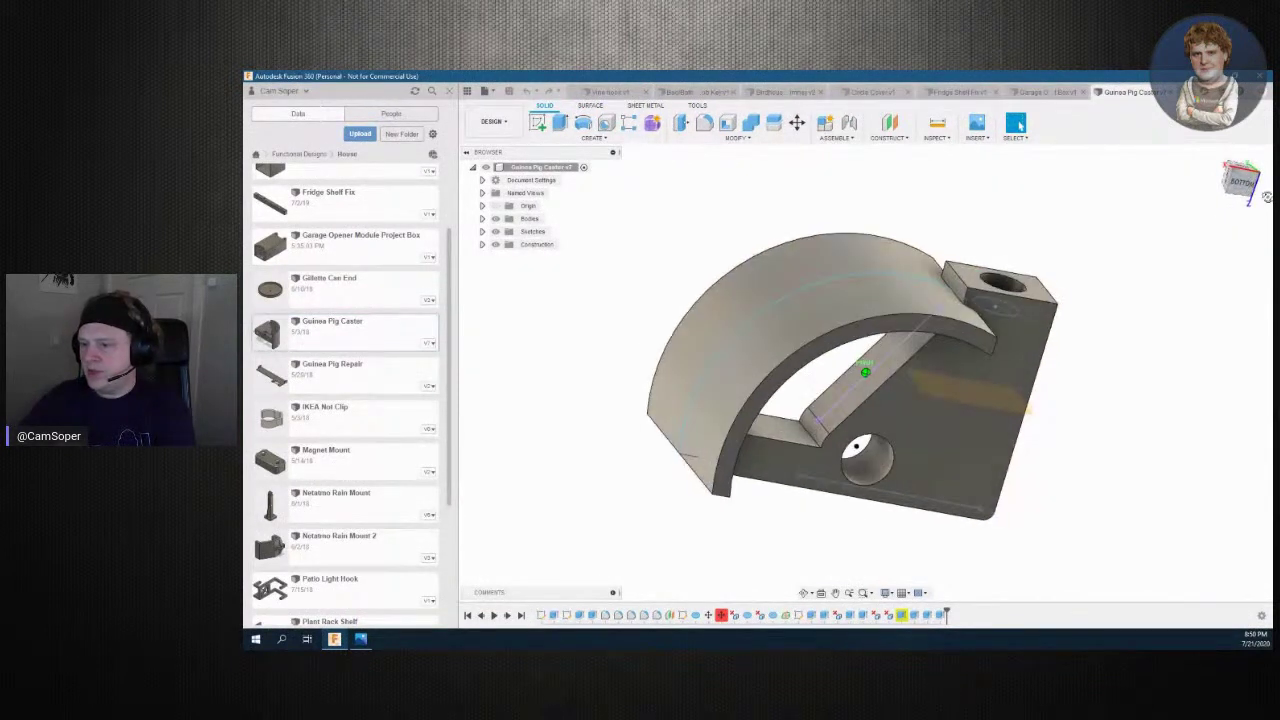
{"action": "middle_click_drag", "start_coordinate": [880, 430], "coordinate": [884, 440], "text": "shift"}
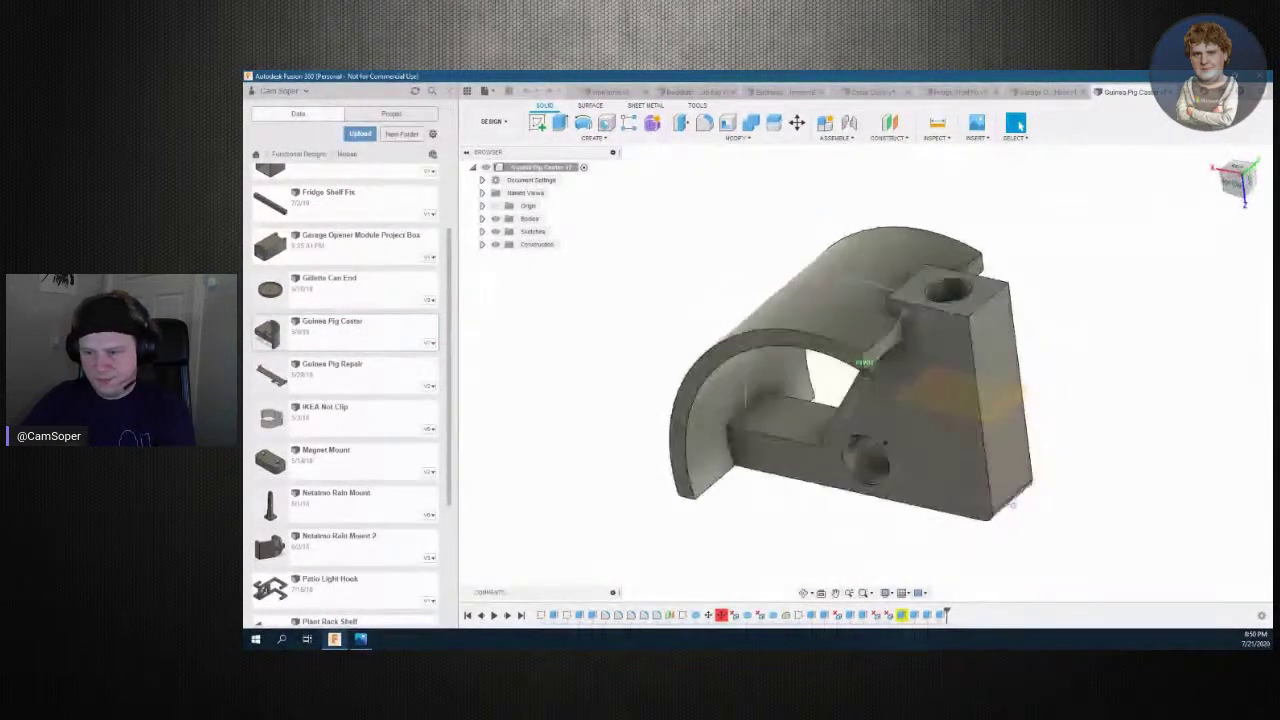
{"action": "middle_click_drag", "start_coordinate": [884, 440], "coordinate": [722, 353], "text": "shift"}
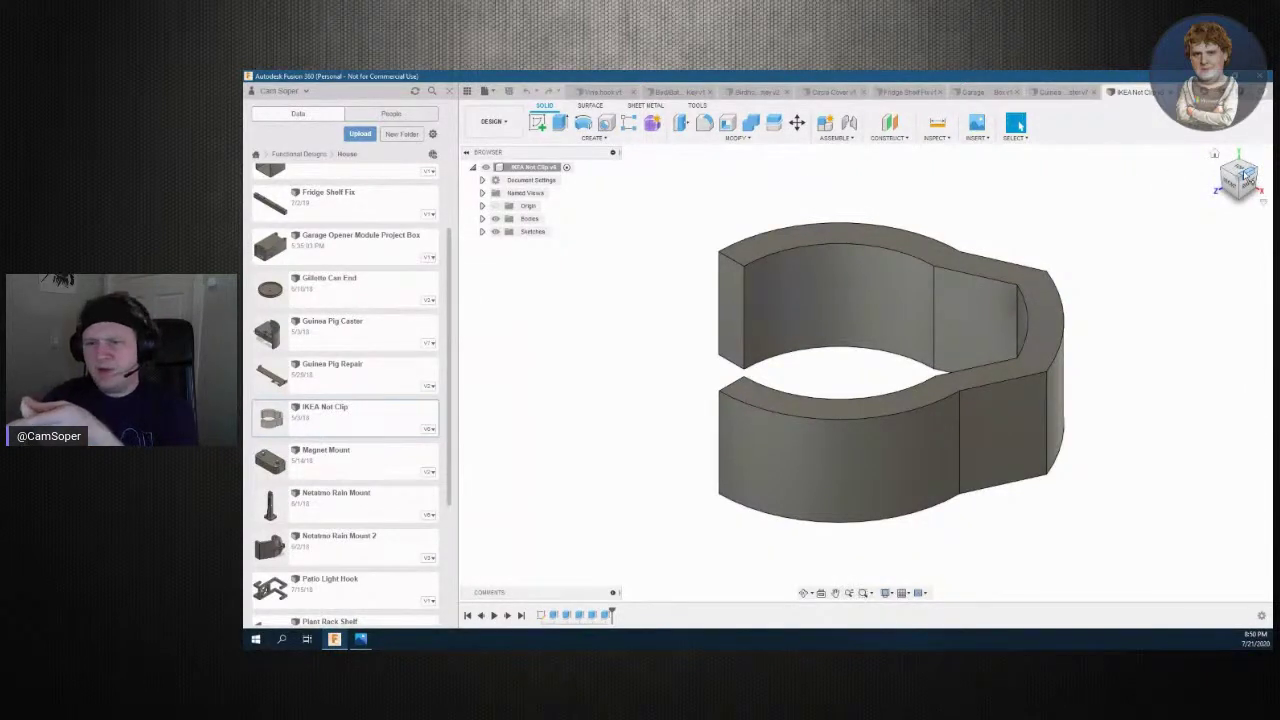
Orbit the IKEA Nut Clip to view it from above and below, then zoom out
{"action": "middle_click_drag", "start_coordinate": [1247, 178], "coordinate": [1236, 189], "text": "shift"}
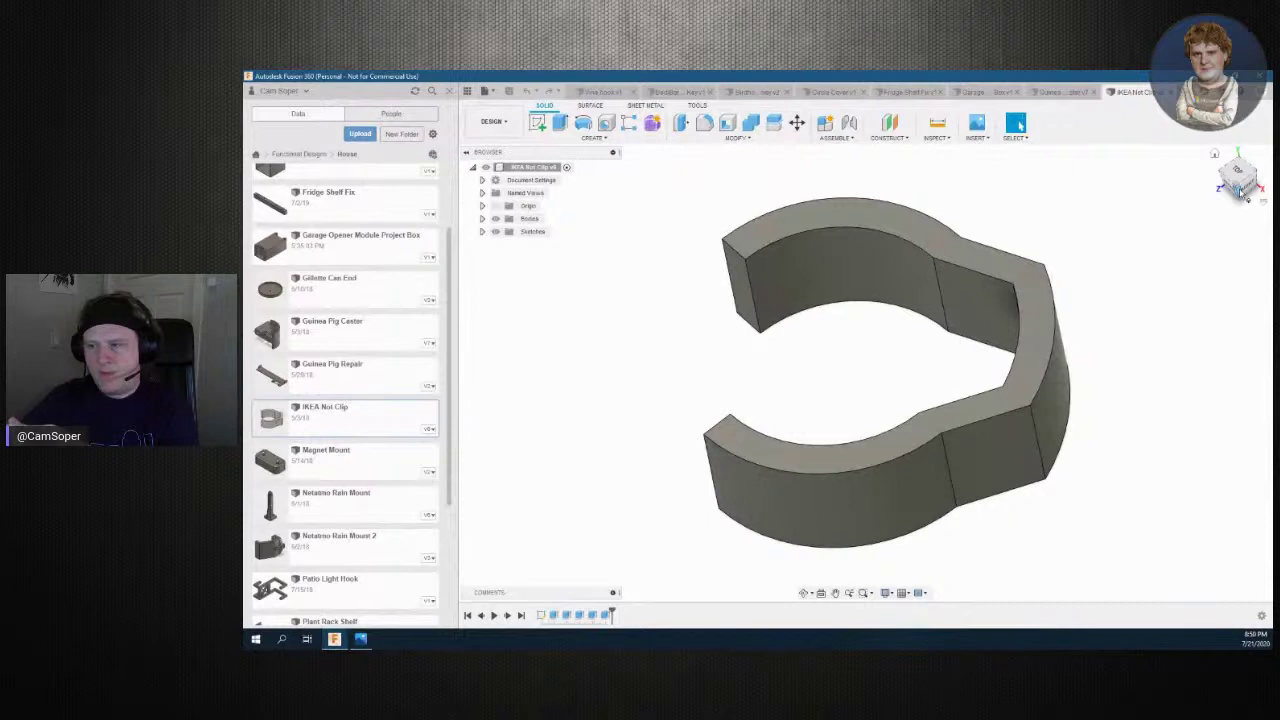
{"action": "middle_click_drag", "start_coordinate": [1247, 190], "coordinate": [1248, 188], "text": "shift"}
{"action": "scroll", "coordinate": [367, 471], "scroll_direction": "down", "scroll_amount": 2}
{"action": "scroll", "coordinate": [367, 471], "scroll_direction": "down", "scroll_amount": 3}
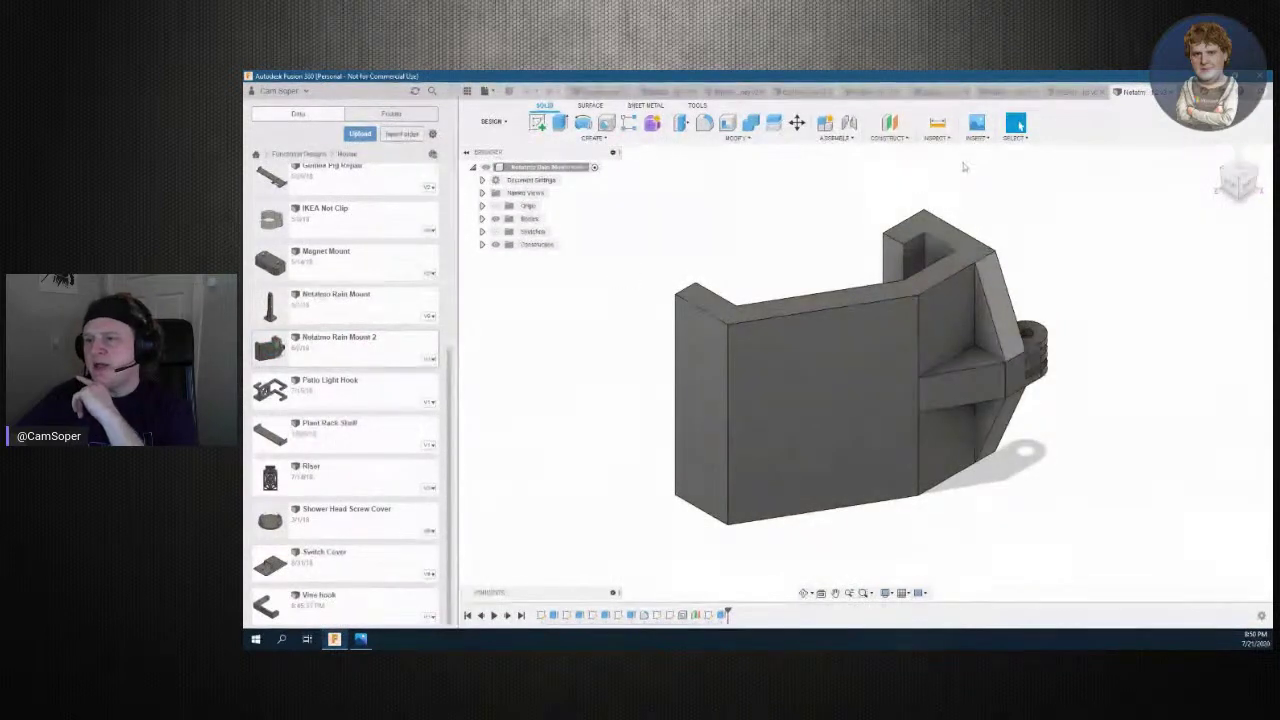
Orbit the Netatmo Rain Mount 2 through frontal and angled views
{"action": "left_click_drag", "start_coordinate": [1248, 184], "coordinate": [1252, 195]}
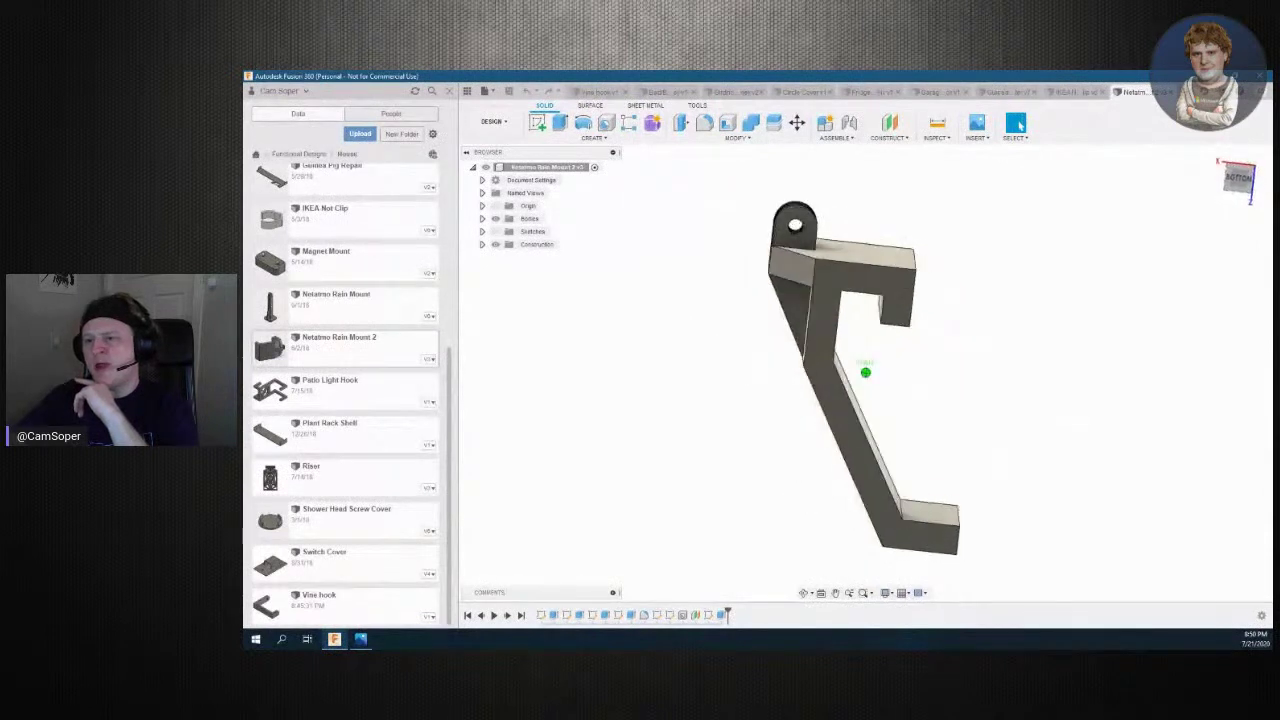
{"action": "left_click_drag", "start_coordinate": [1252, 195], "coordinate": [1147, 198]}
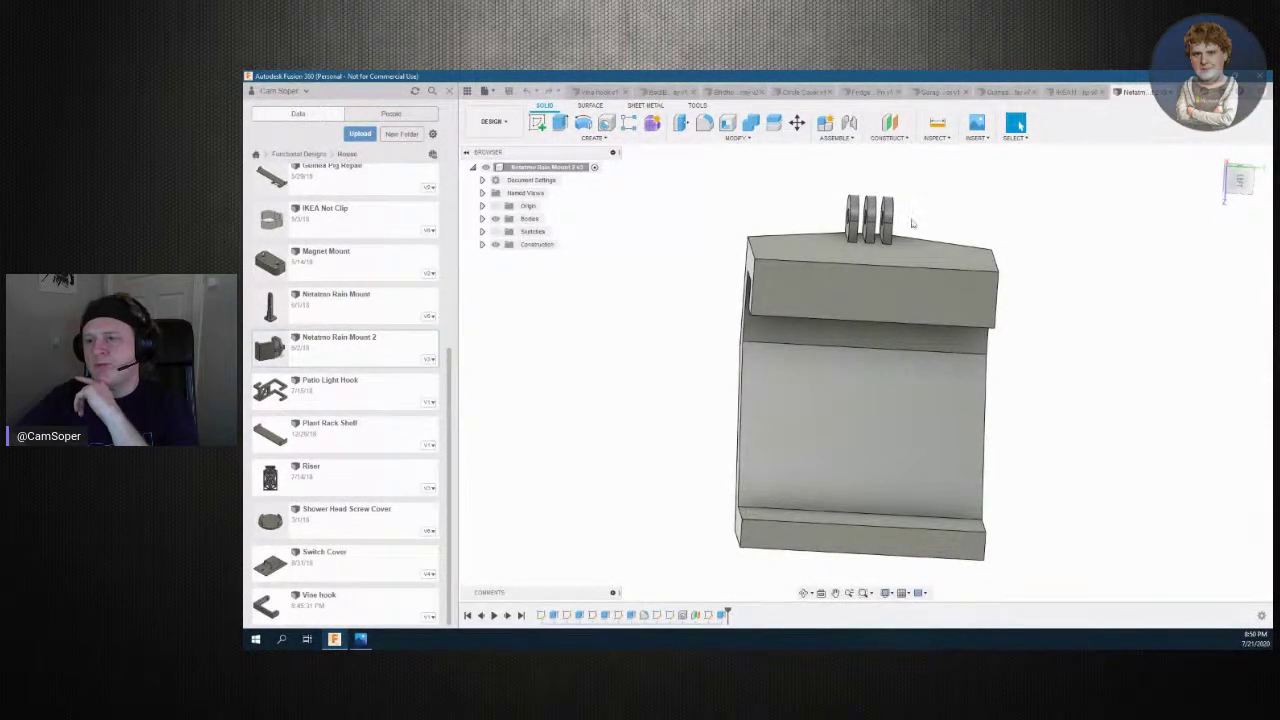
{"action": "mouse_move", "coordinate": [1247, 192]}
{"action": "left_mouse_down"}
{"action": "mouse_move", "coordinate": [1226, 190]}
{"action": "mouse_move", "coordinate": [1236, 198]}
{"action": "left_mouse_up"}
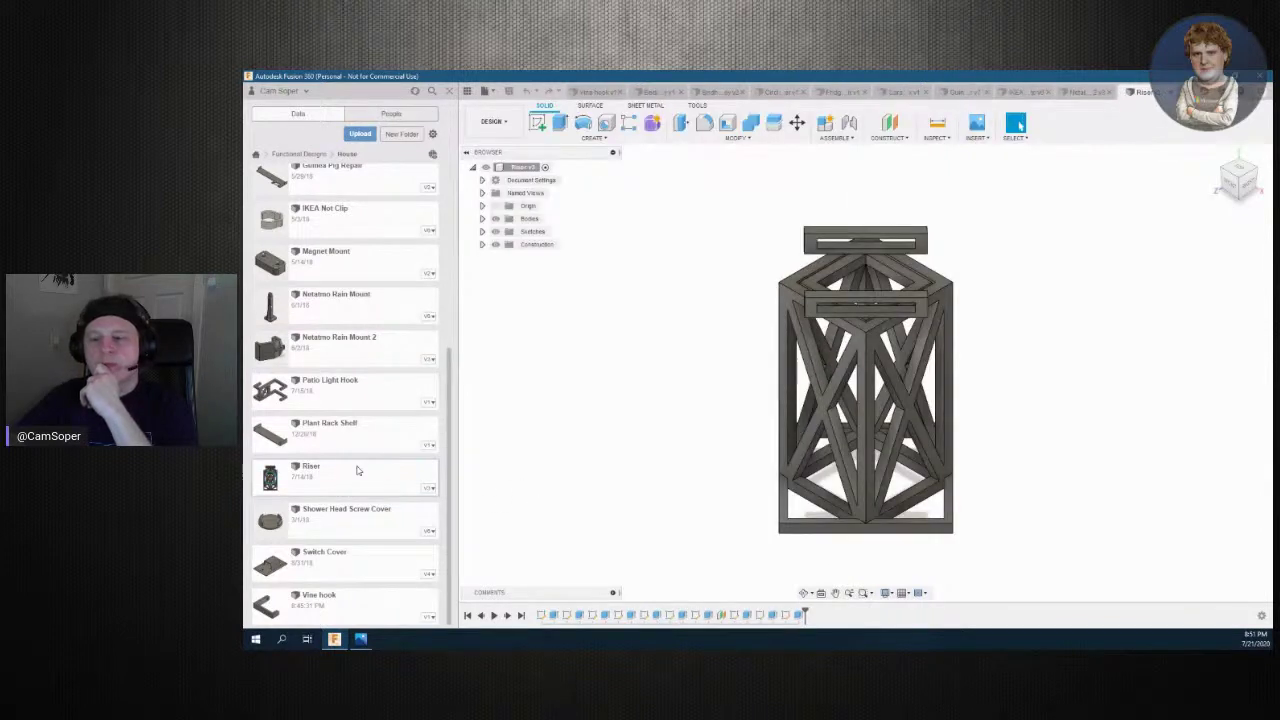
Orbit the Riser model to upright and raised oblique views
{"action": "mouse_move", "coordinate": [865, 372]}
{"action": "middle_mouse_down", "text": "shift"}
{"action": "mouse_move", "coordinate": [900, 400]}
{"action": "mouse_move", "coordinate": [865, 372]}
{"action": "middle_mouse_up", "text": "shift"}
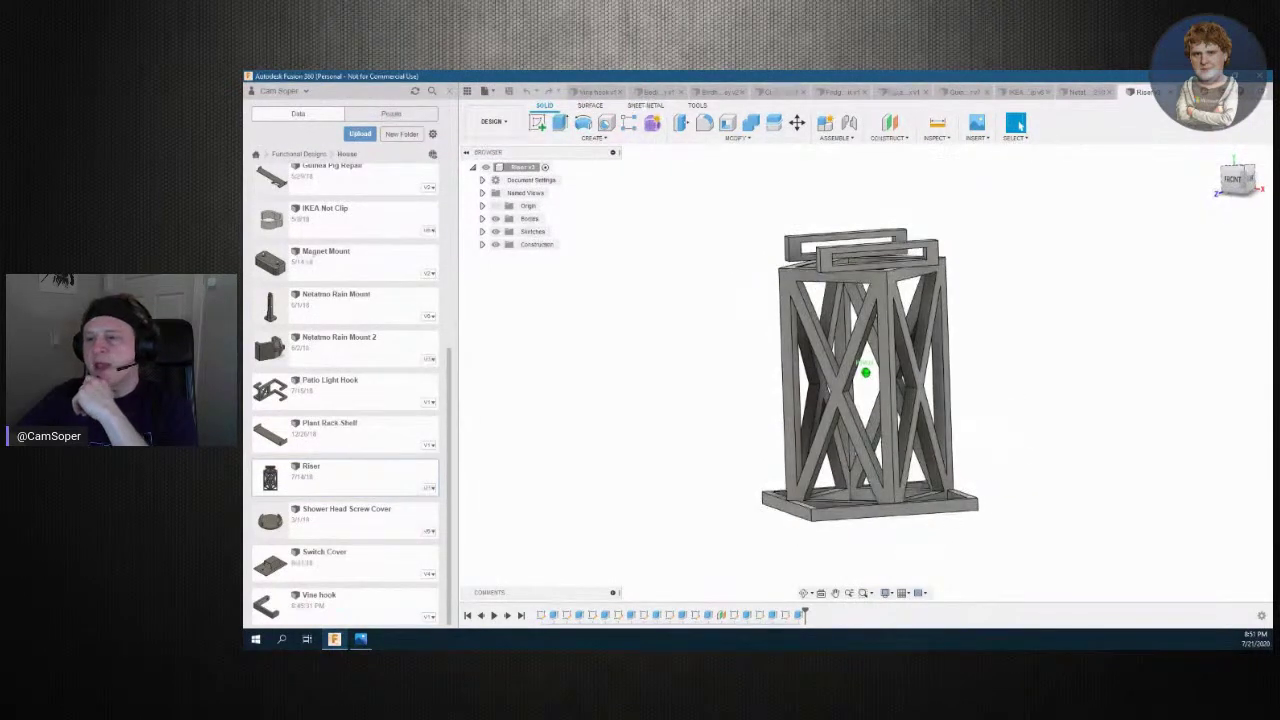
{"action": "middle_click_drag", "start_coordinate": [865, 372], "coordinate": [885, 360], "text": "shift"}
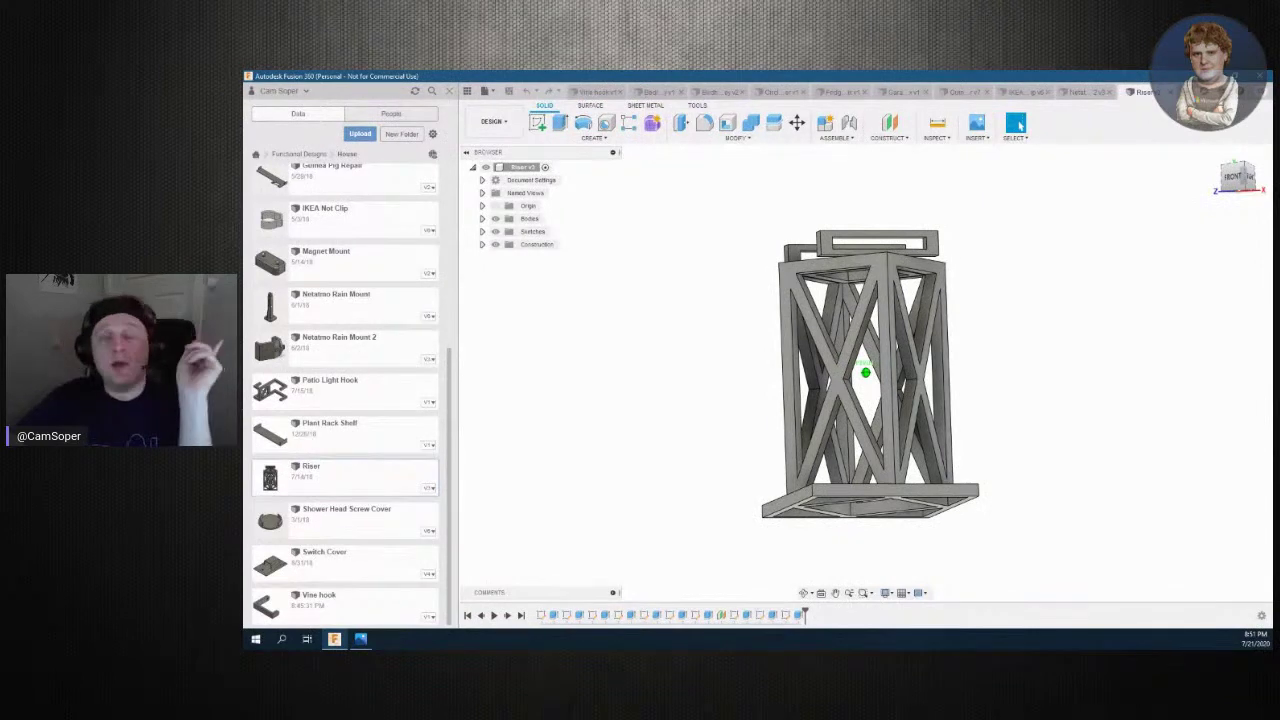
{"action": "mouse_move", "coordinate": [865, 372]}
{"action": "middle_mouse_down", "text": "shift"}
{"action": "mouse_move", "coordinate": [890, 390]}
{"action": "mouse_move", "coordinate": [866, 373]}
{"action": "middle_mouse_up", "text": "shift"}
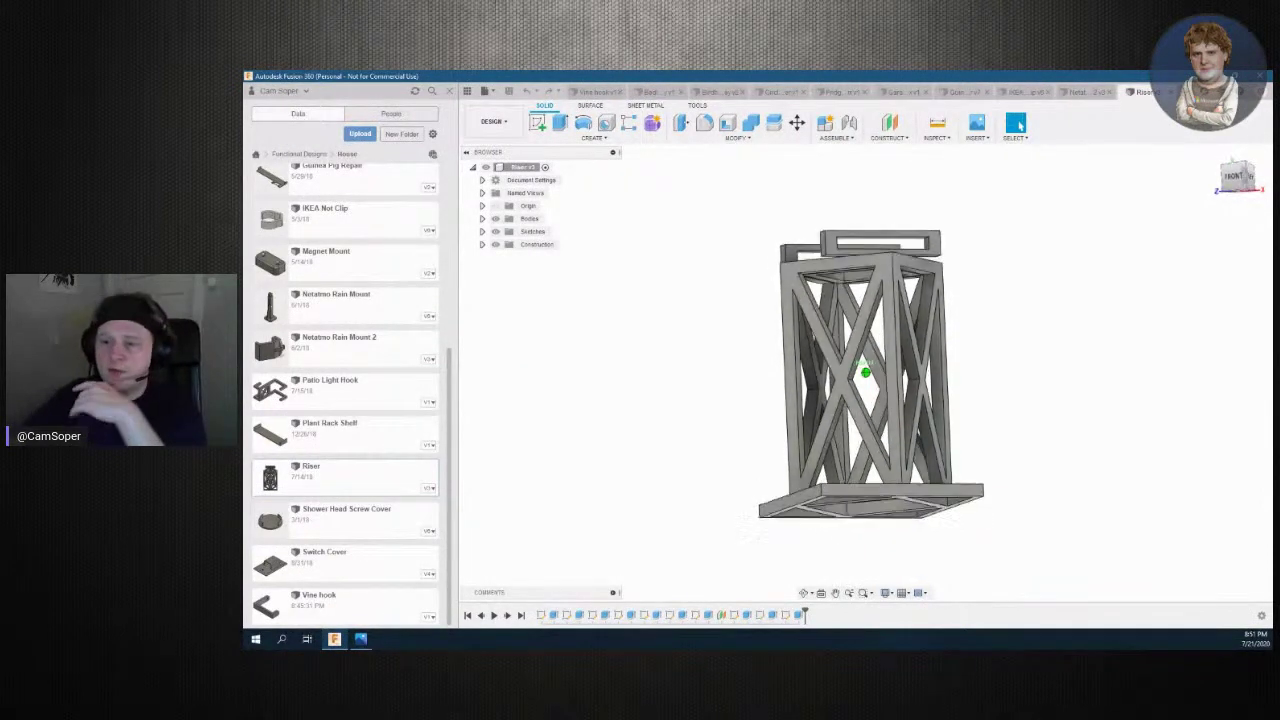
{"action": "middle_click_drag", "start_coordinate": [865, 372], "coordinate": [866, 373], "text": "shift"}
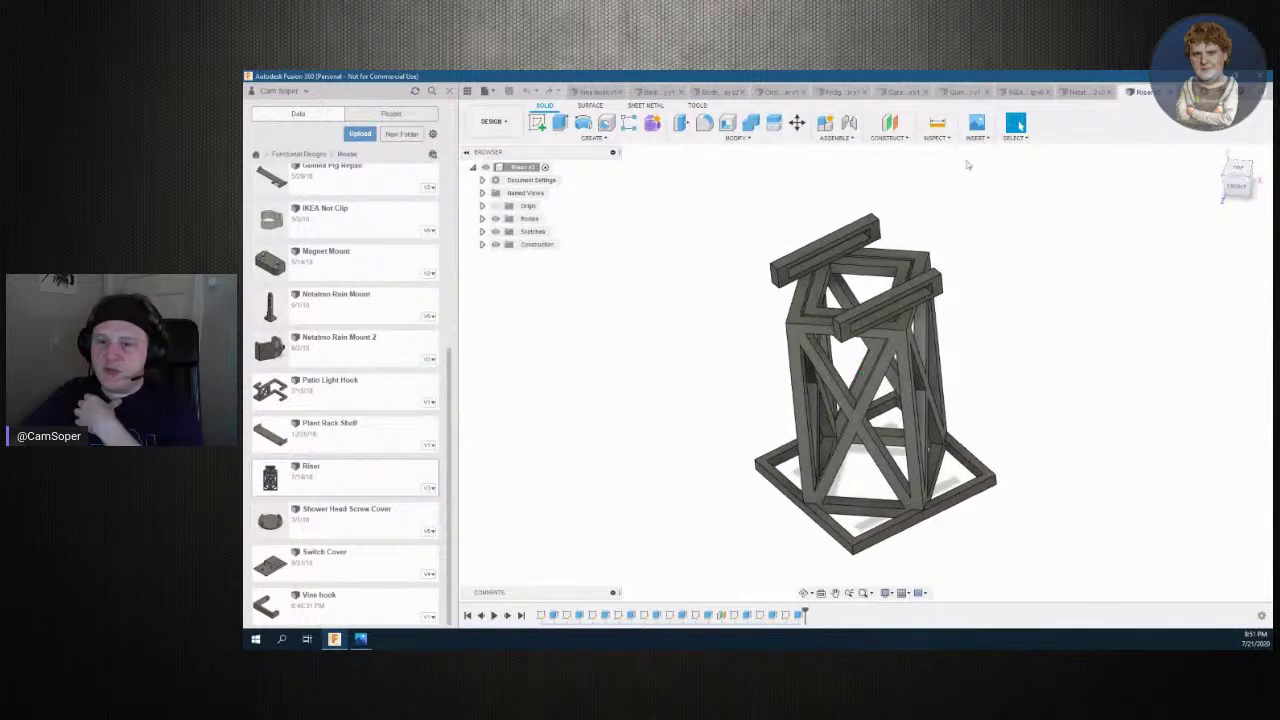
Hide the Ghost Support body and orbit the Riser to inspect it without supports
{"action": "left_click", "coordinate": [482, 219]}
{"action": "left_click", "coordinate": [506, 246]}
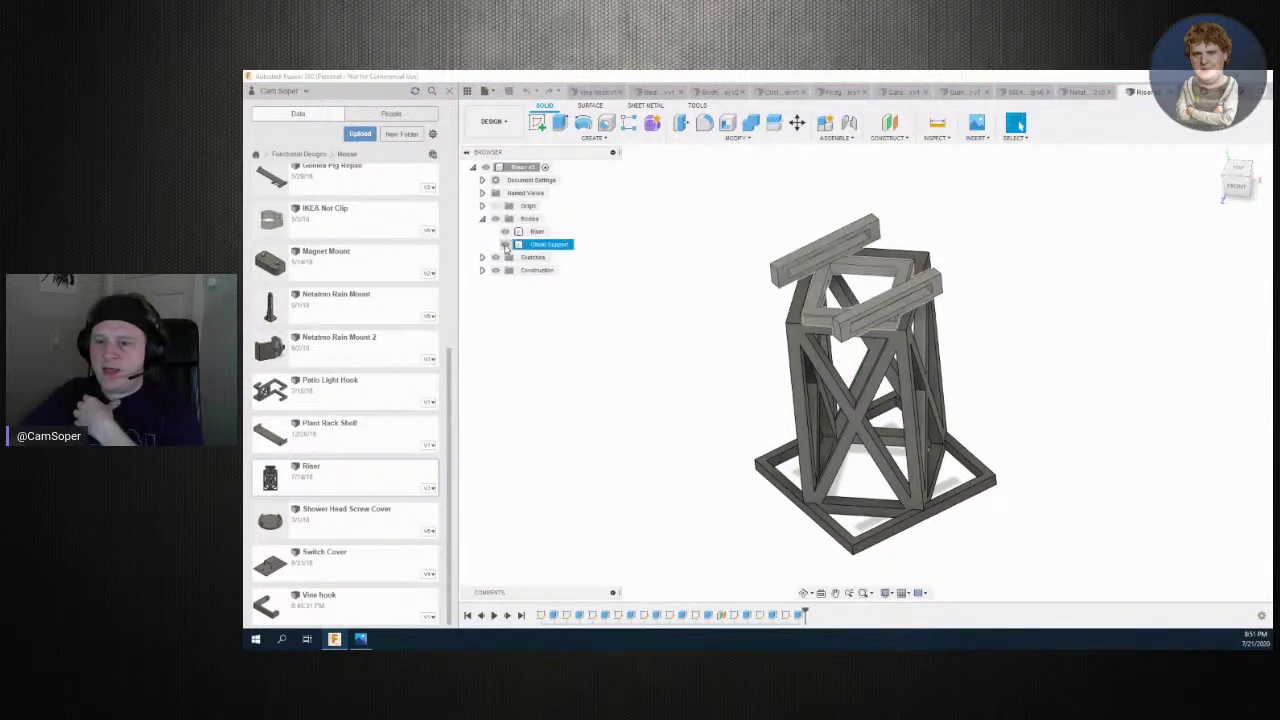
{"action": "key", "text": "v"}
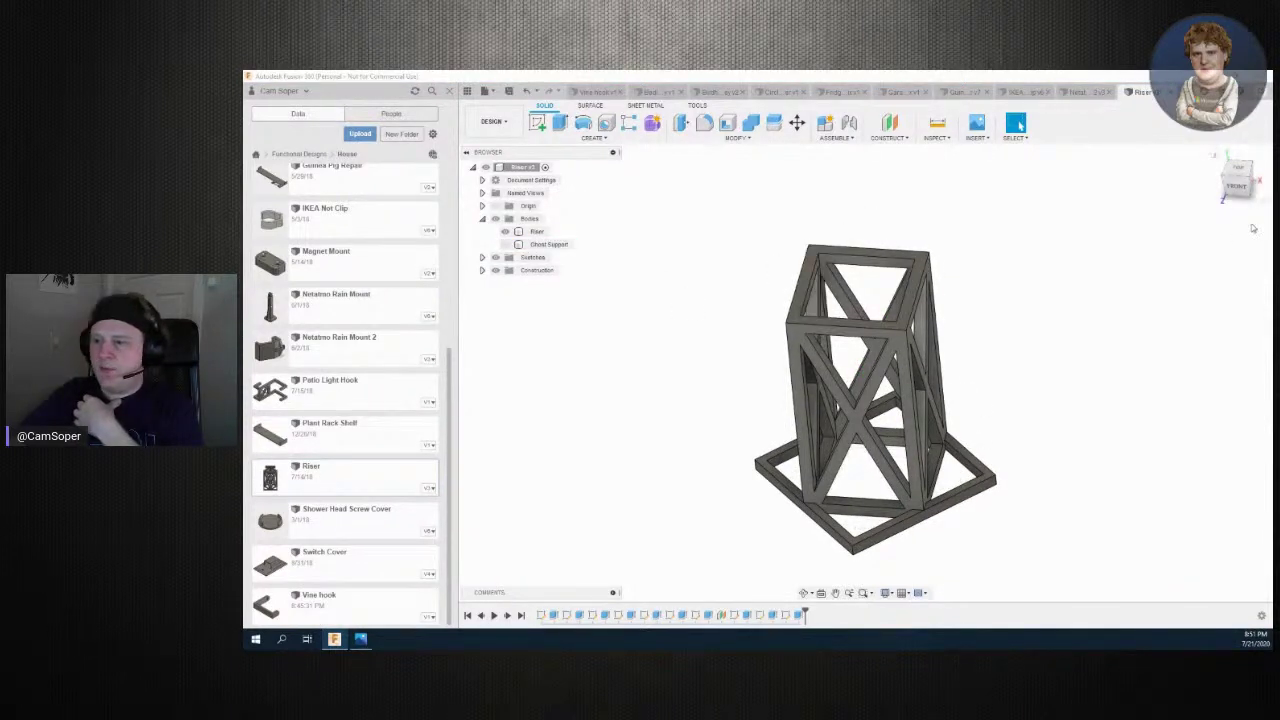
{"action": "mouse_move", "coordinate": [1243, 199]}
{"action": "middle_mouse_down", "text": "shift"}
{"action": "mouse_move", "coordinate": [1190, 200]}
{"action": "mouse_move", "coordinate": [1170, 230]}
{"action": "middle_mouse_up", "text": "shift"}
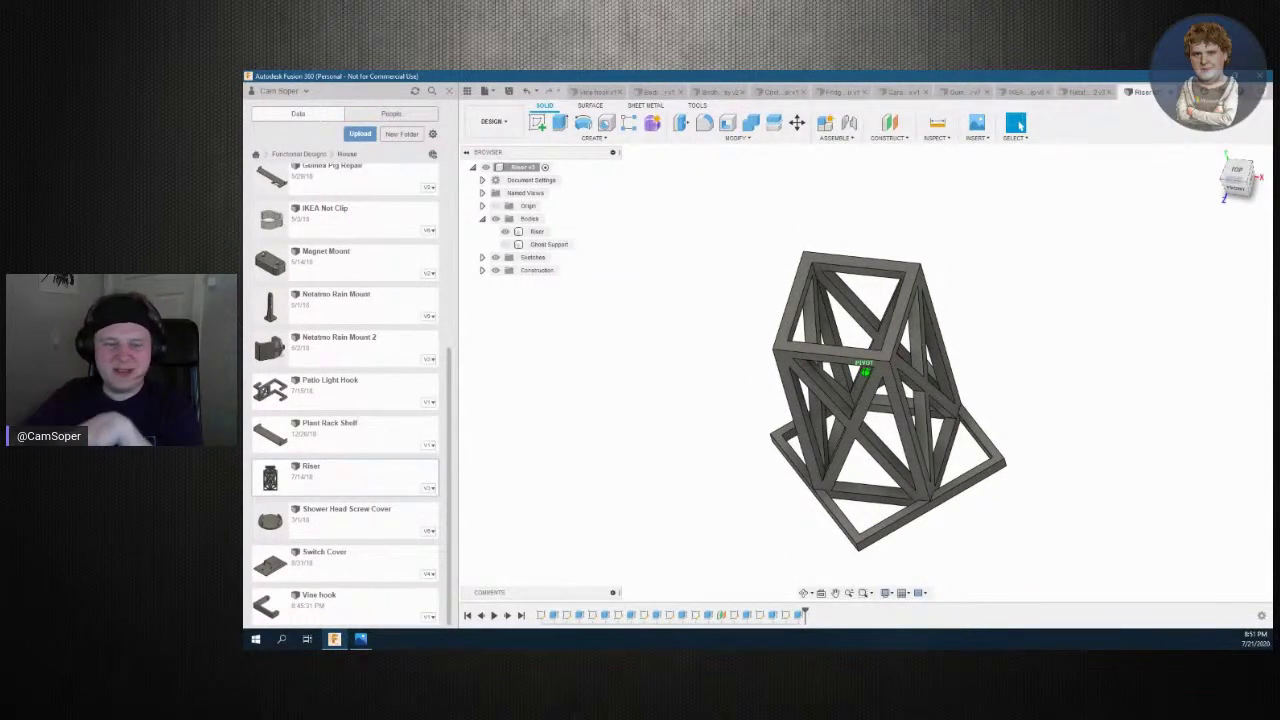
{"action": "middle_click_drag", "start_coordinate": [1170, 230], "coordinate": [1160, 240], "text": "shift"}
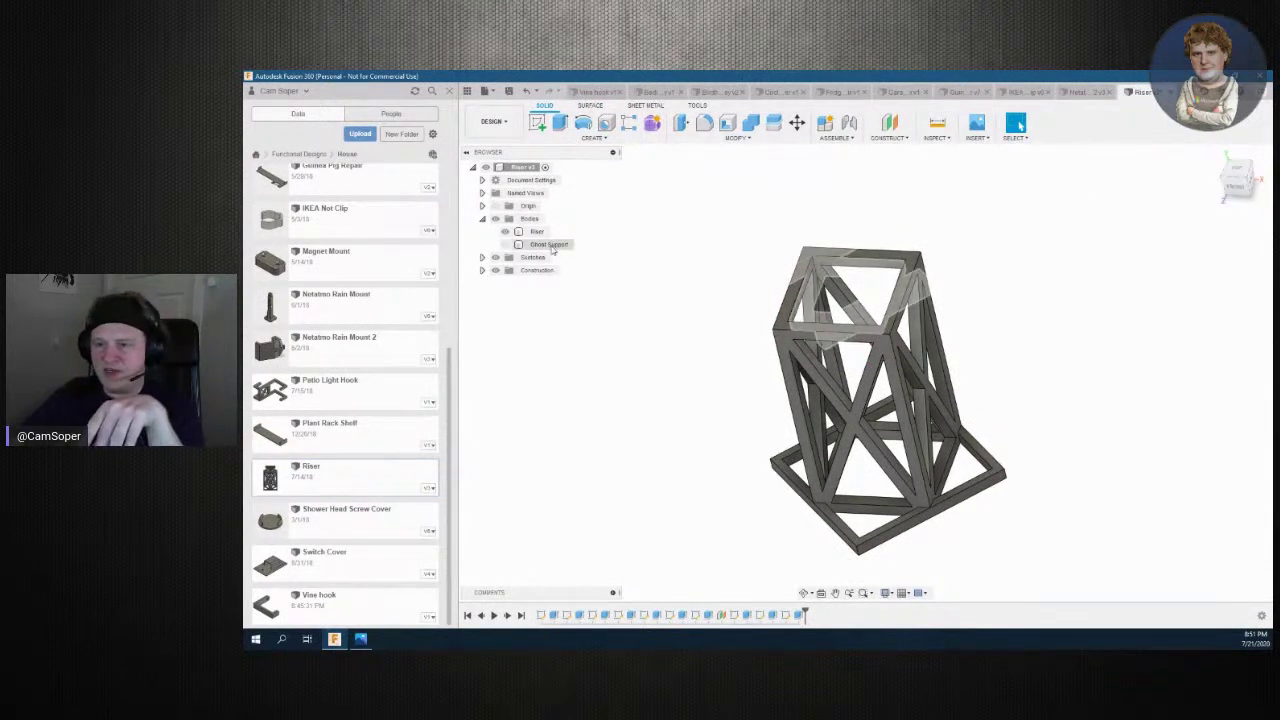
{"action": "left_click", "coordinate": [549, 245]}
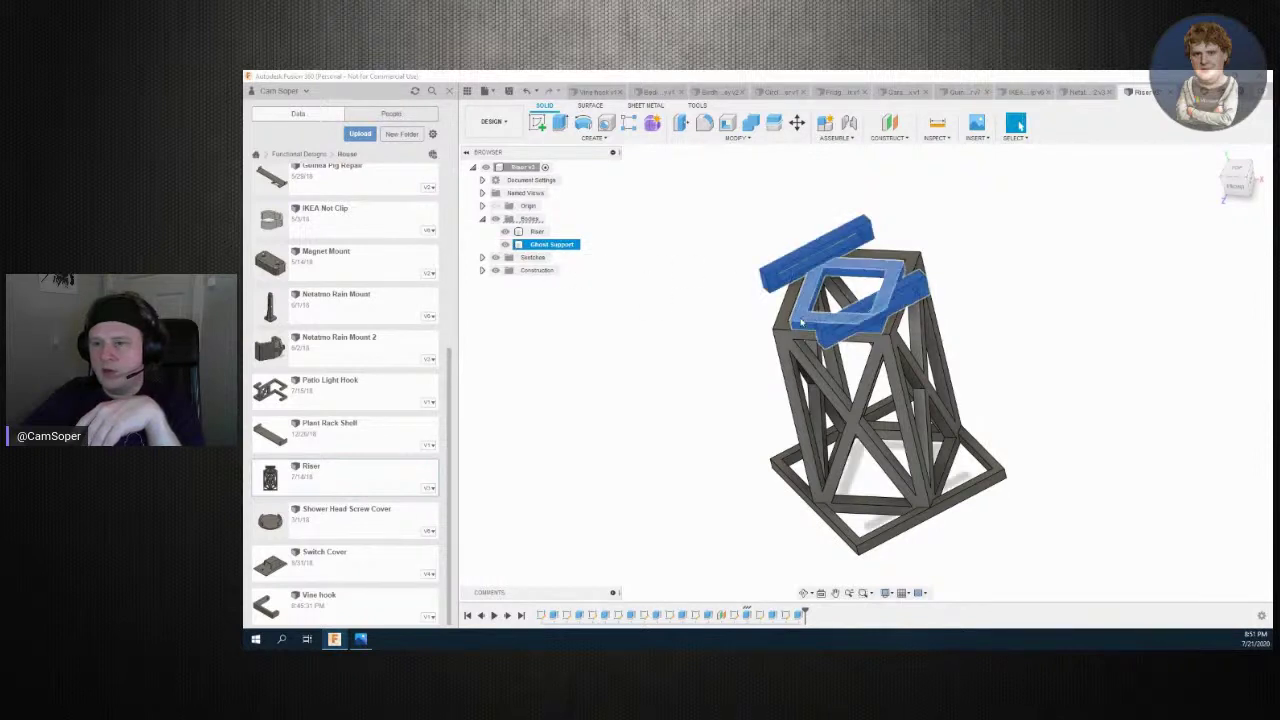
{"action": "left_click", "coordinate": [1185, 337]}
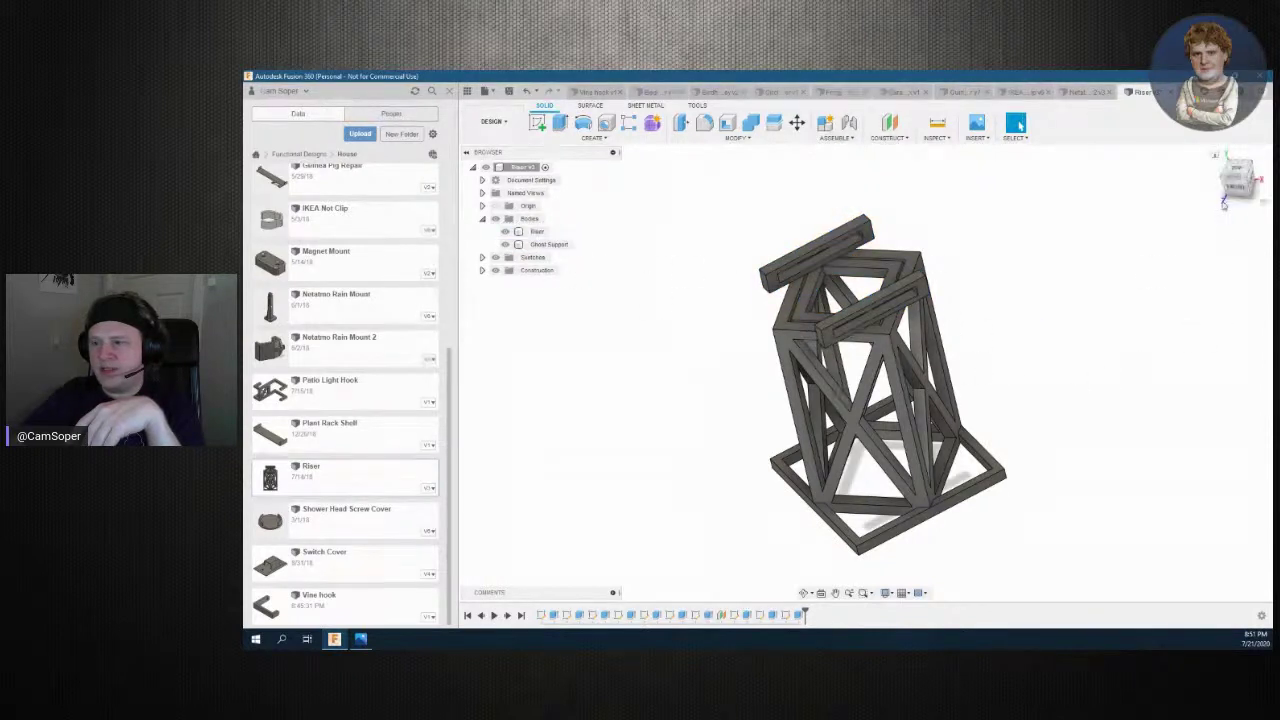
{"action": "left_click_drag", "start_coordinate": [1238, 190], "coordinate": [1238, 182]}
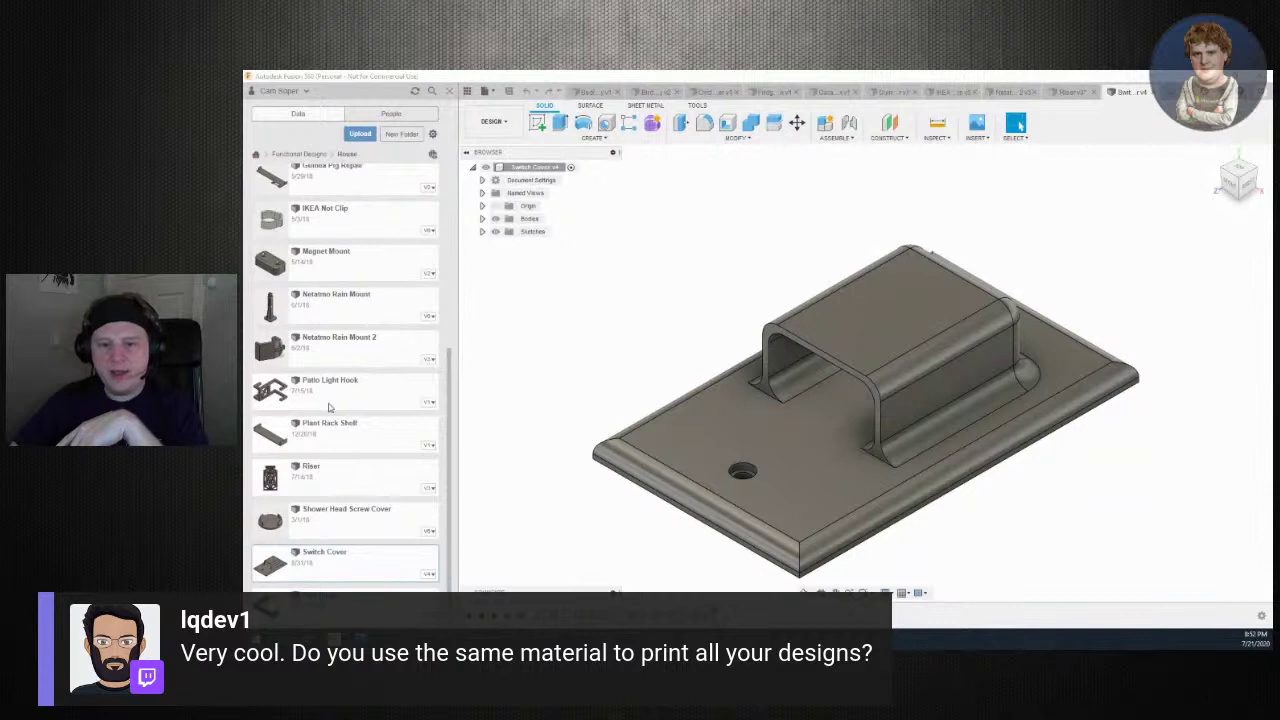
Zoom in and orbit the Netatmo Rain Mount 2 to show its mounting clip
{"action": "scroll", "coordinate": [340, 407], "scroll_direction": "up", "scroll_amount": 2}
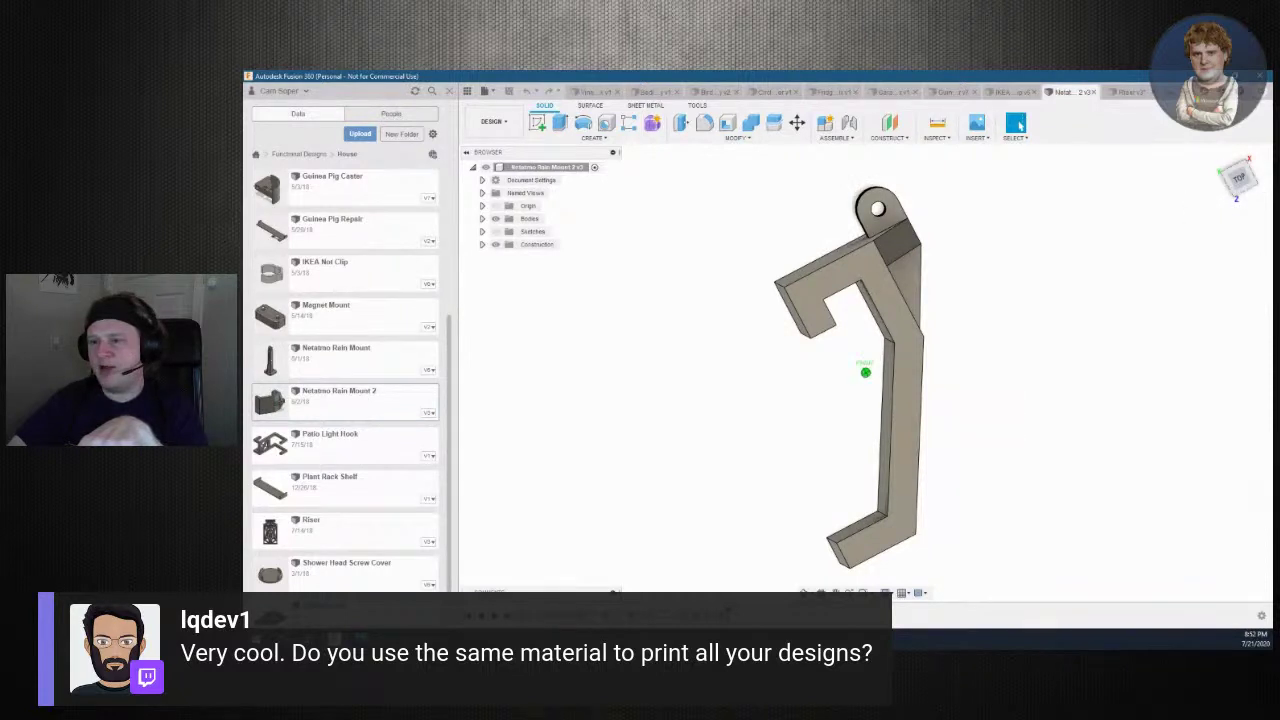
{"action": "middle_click_drag", "start_coordinate": [1203, 225], "coordinate": [1262, 200], "text": "shift"}
{"action": "middle_click_drag", "start_coordinate": [865, 372], "coordinate": [960, 360], "text": "shift"}
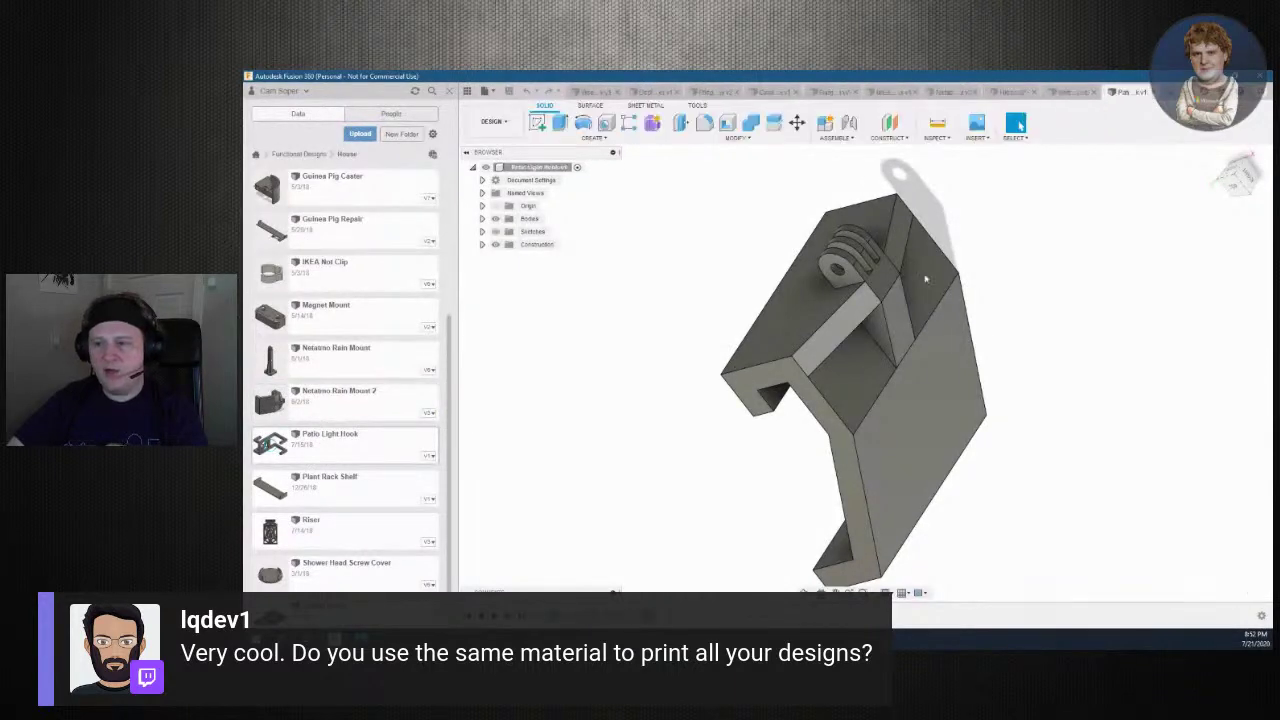
Orbit the Patio Light Hook to a new angle and zoom out
{"action": "mouse_move", "coordinate": [865, 372]}
{"action": "middle_mouse_down", "text": "shift"}
{"action": "mouse_move", "coordinate": [900, 380]}
{"action": "mouse_move", "coordinate": [885, 376]}
{"action": "middle_mouse_up", "text": "shift"}
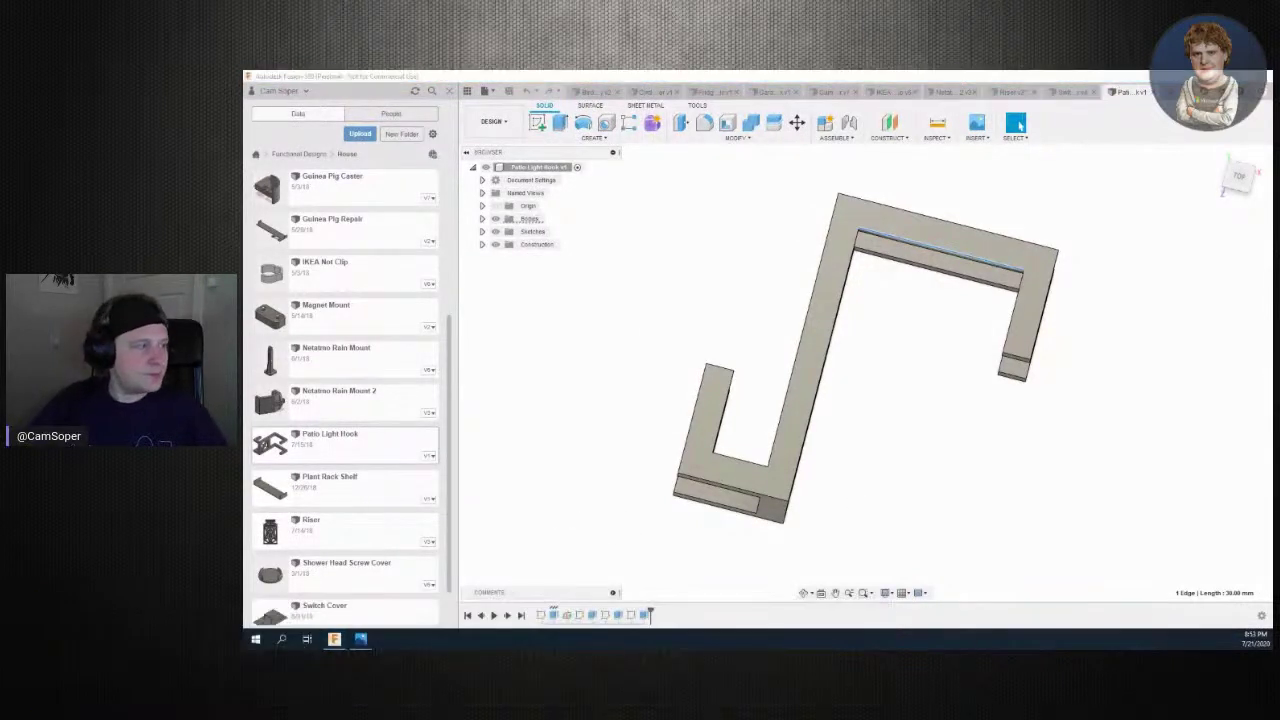
{"action": "scroll", "coordinate": [341, 560], "scroll_direction": "down", "scroll_amount": 2}
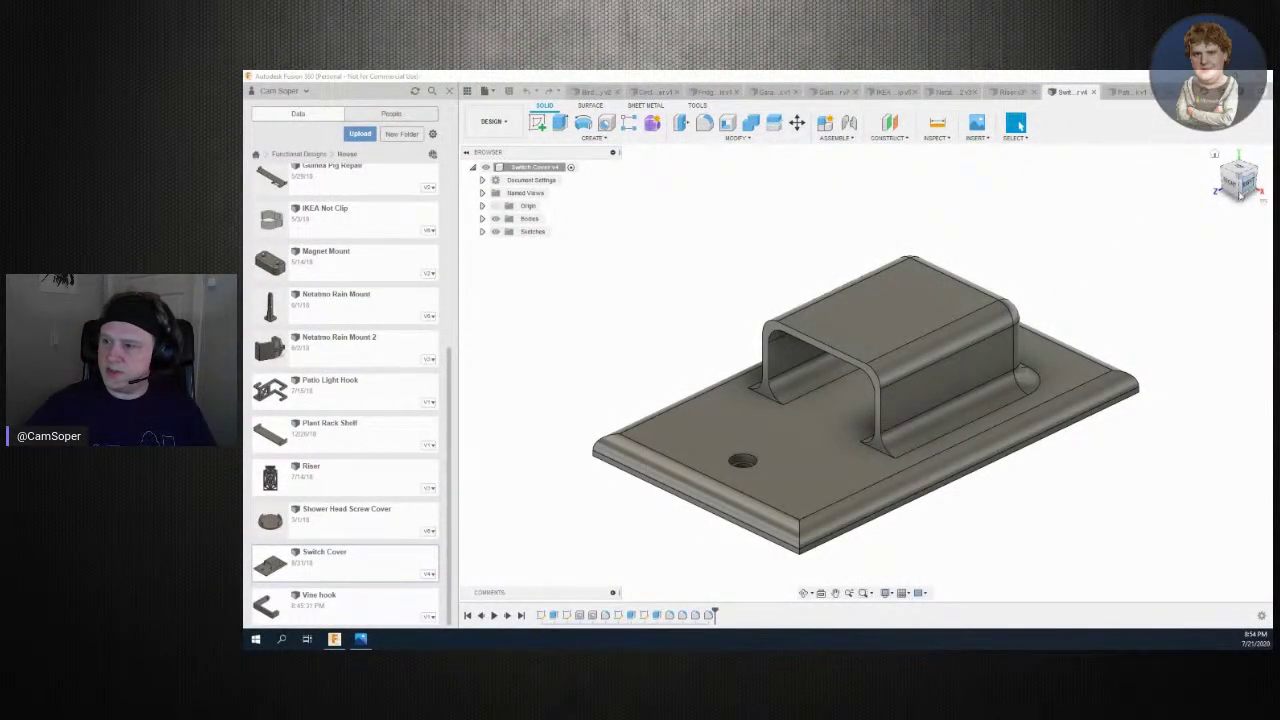
Orbit and shift the Switch Cover, then snap to the TOP view
{"action": "mouse_move", "coordinate": [865, 372]}
{"action": "middle_mouse_down", "text": "shift"}
{"action": "mouse_move", "coordinate": [905, 300]}
{"action": "mouse_move", "coordinate": [1174, 330]}
{"action": "middle_mouse_up", "text": "shift"}
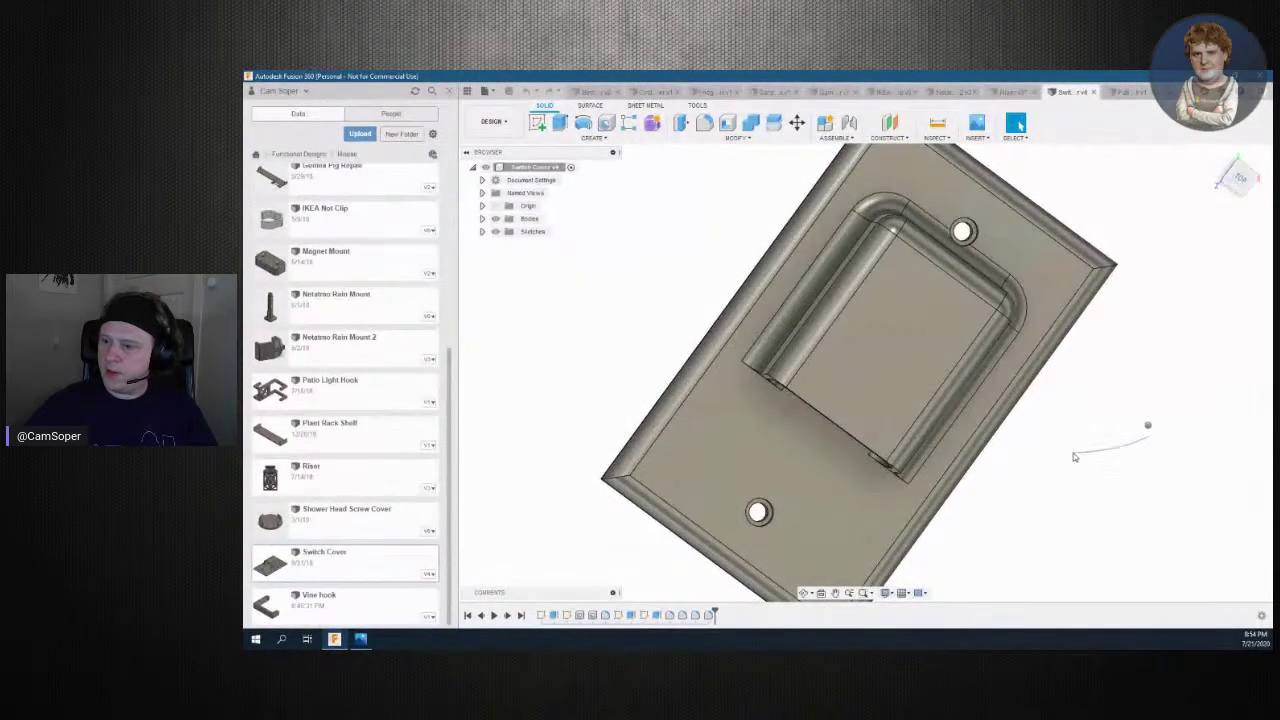
{"action": "middle_click_drag", "start_coordinate": [1091, 480], "coordinate": [1066, 475]}
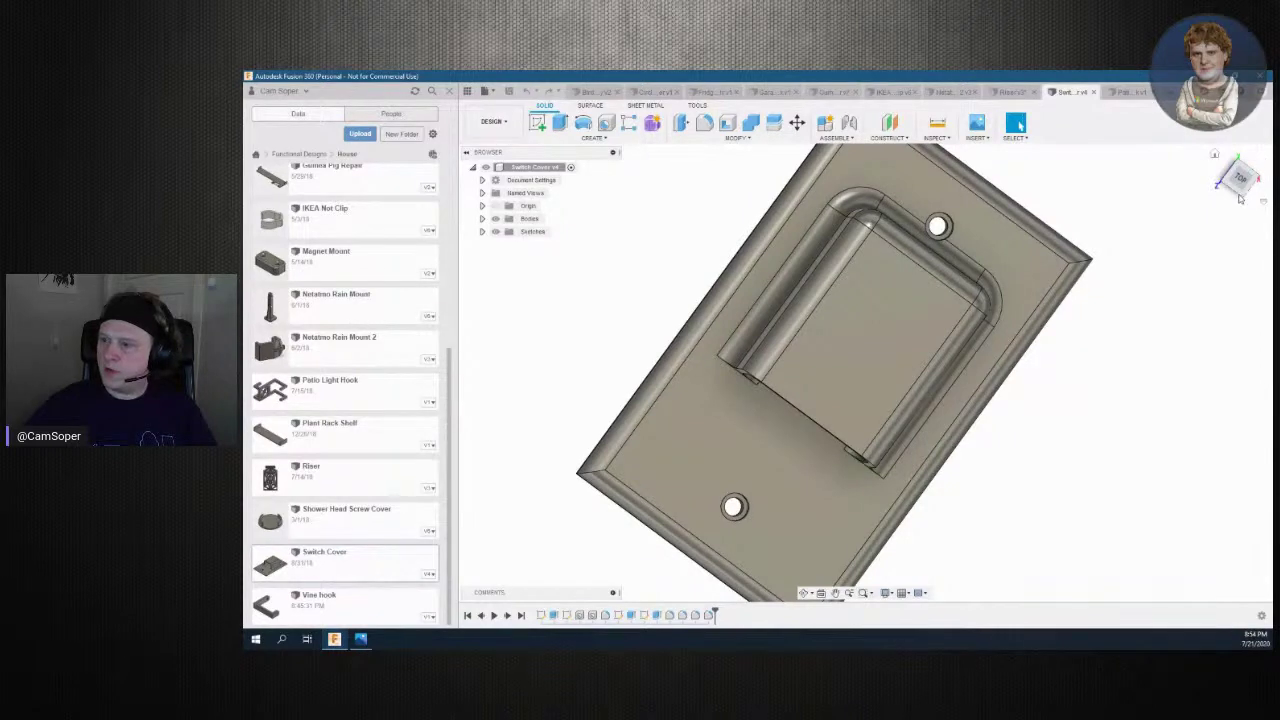
{"action": "left_click_drag", "start_coordinate": [1240, 197], "coordinate": [1242, 175]}
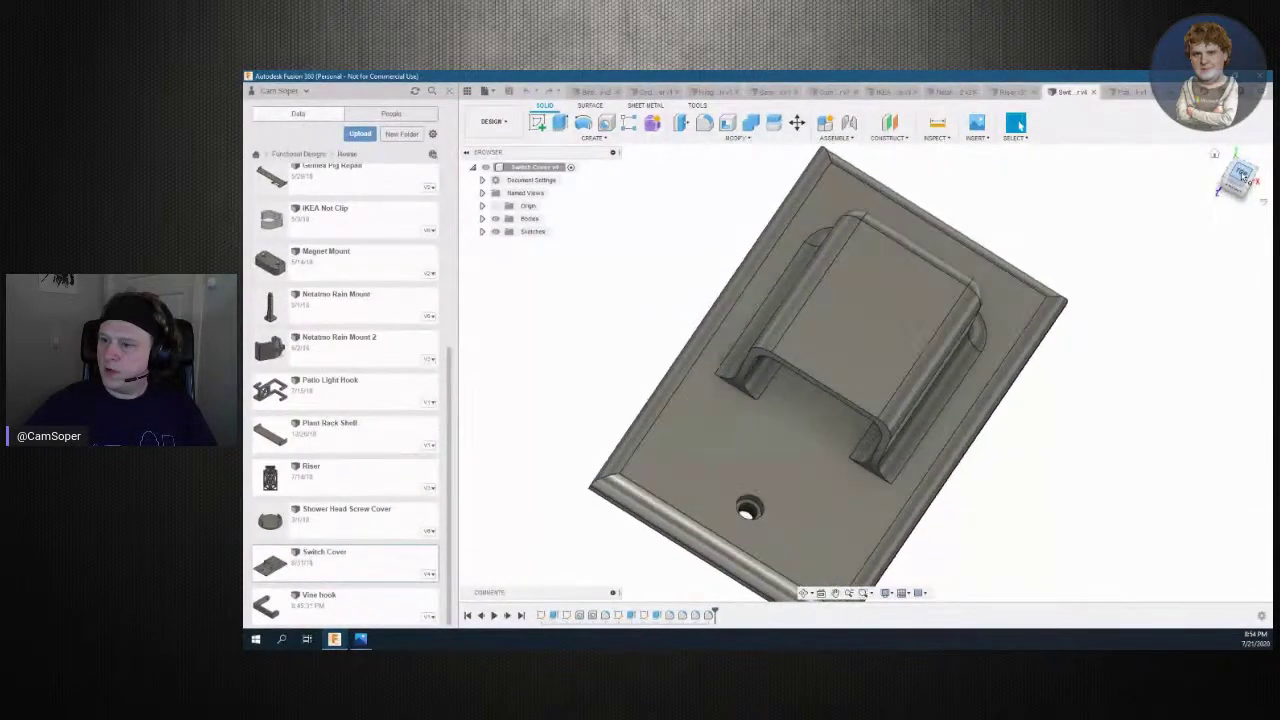
{"action": "left_click", "coordinate": [1241, 176]}
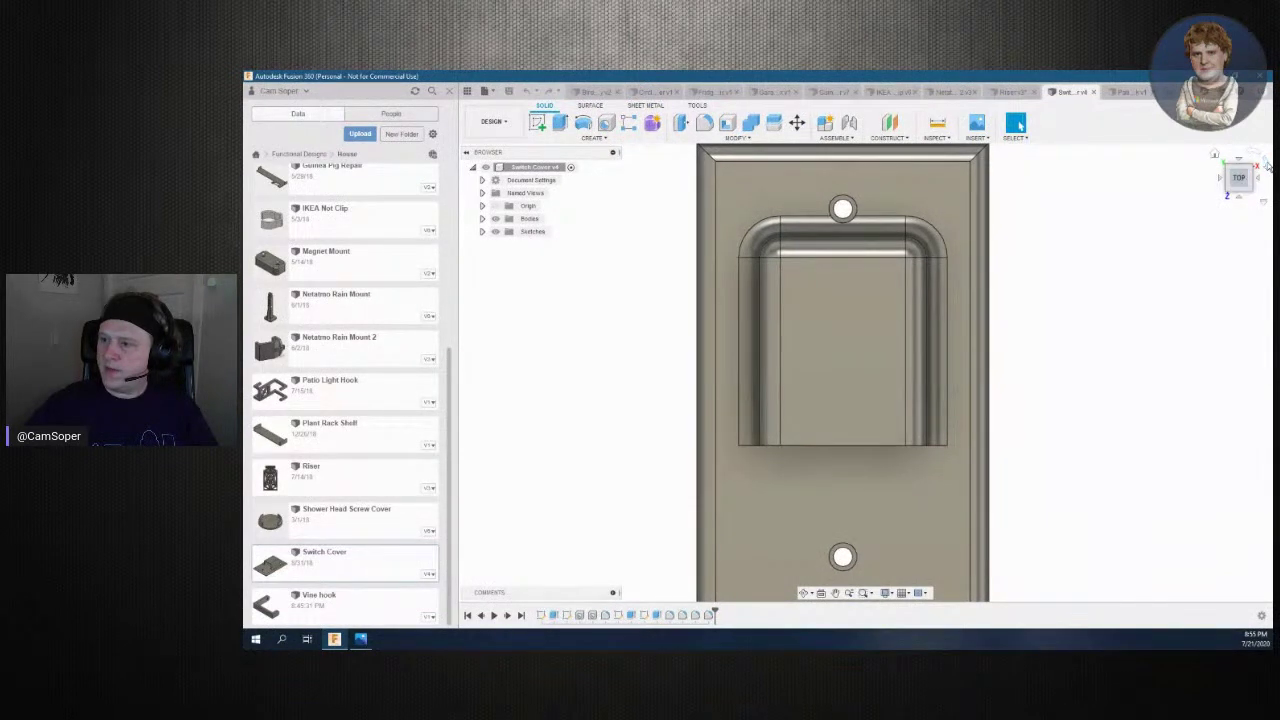
Rotate and tilt the top view, then go up to the parent project folder
{"action": "left_click", "coordinate": [1266, 167]}
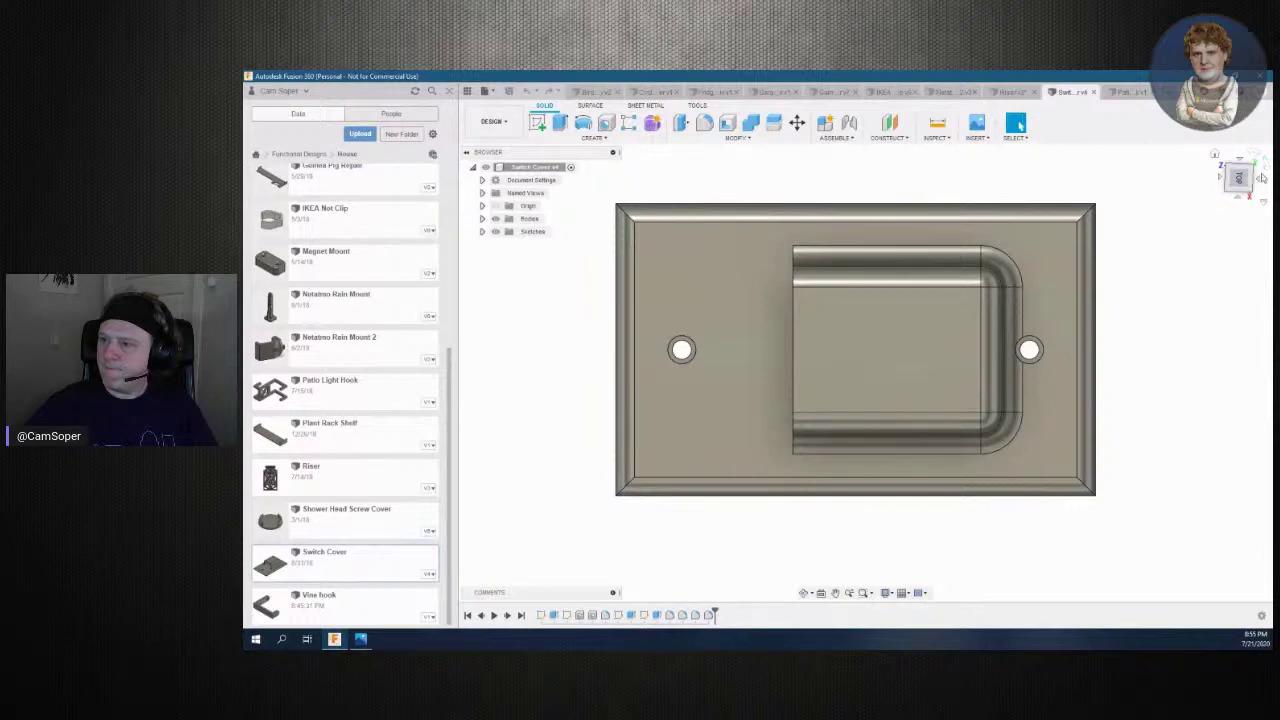
{"action": "left_click", "coordinate": [1262, 177]}
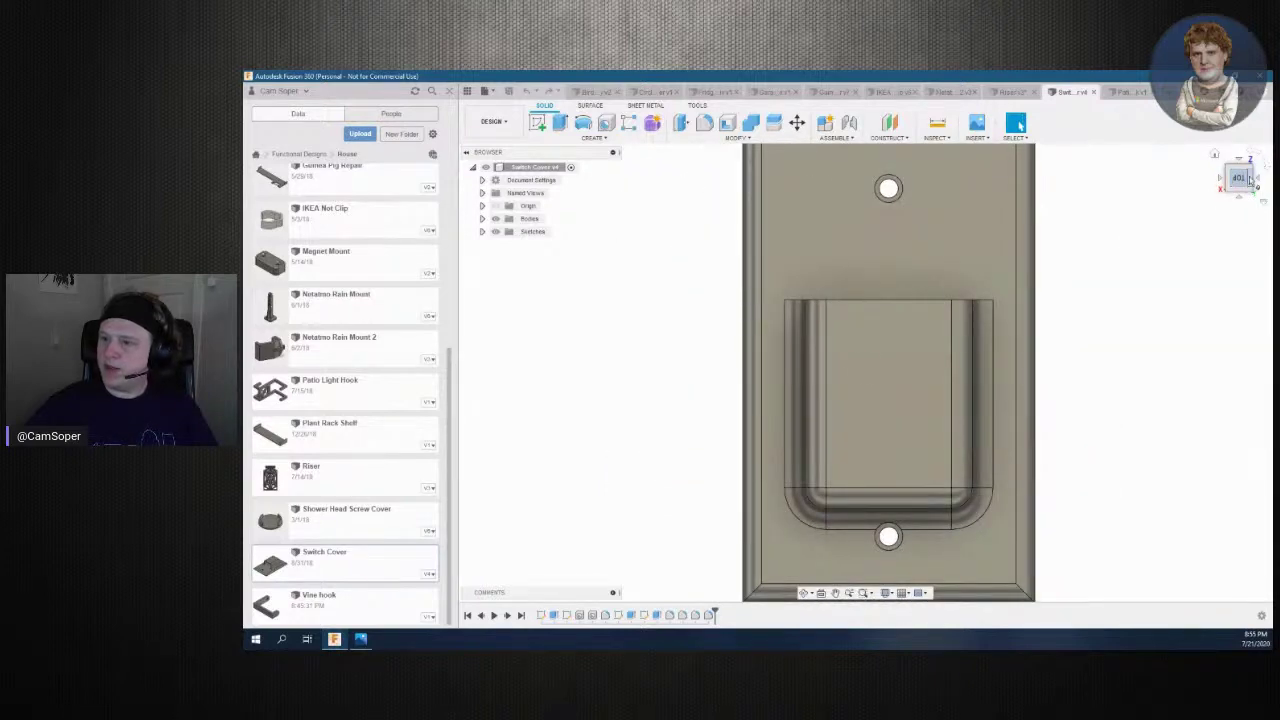
{"action": "left_click_drag", "start_coordinate": [1248, 178], "coordinate": [1125, 231]}
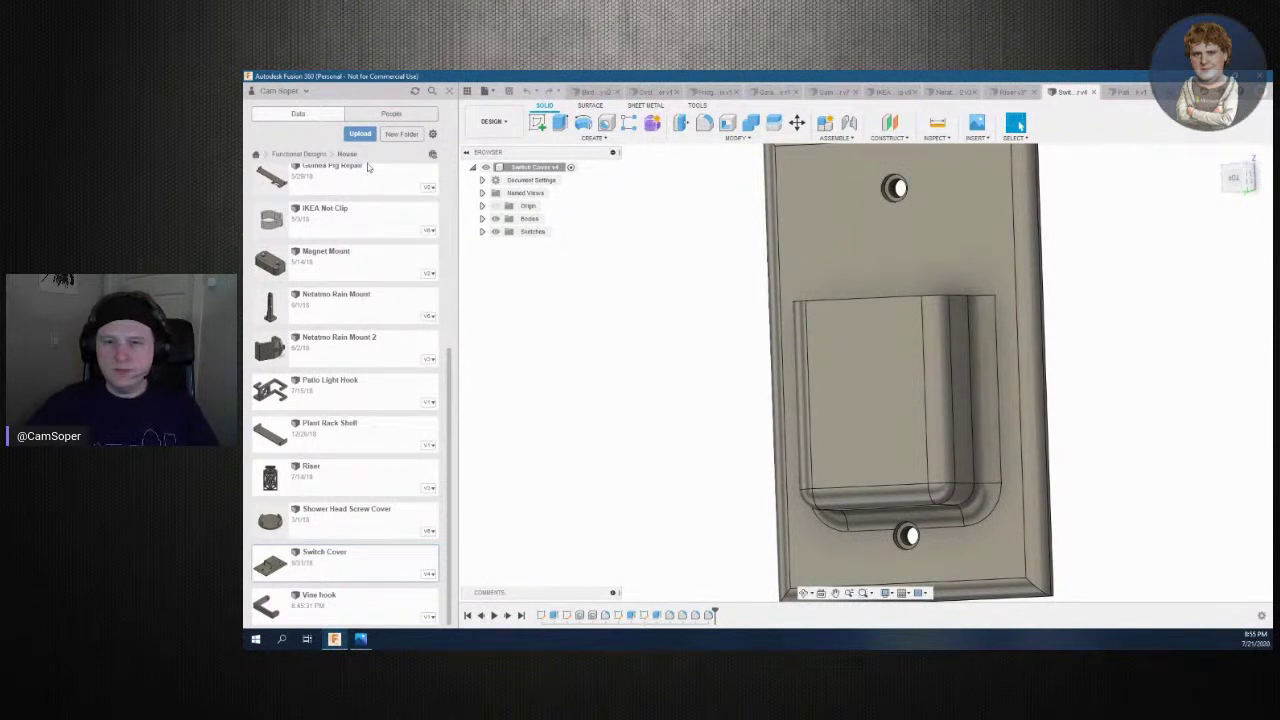
{"action": "left_click", "coordinate": [298, 155]}
Look in the Recreation folder, then go back and open the Kids folder
{"action": "left_click", "coordinate": [309, 263]}
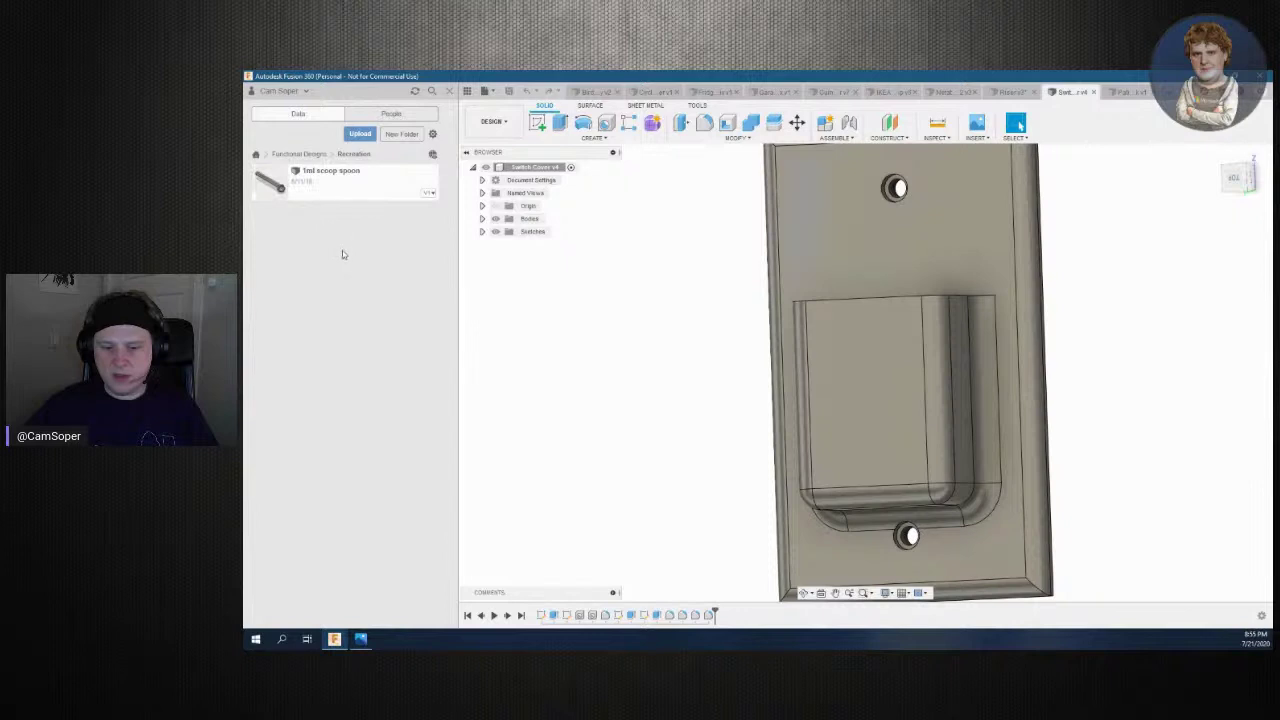
{"action": "left_click", "coordinate": [300, 155]}
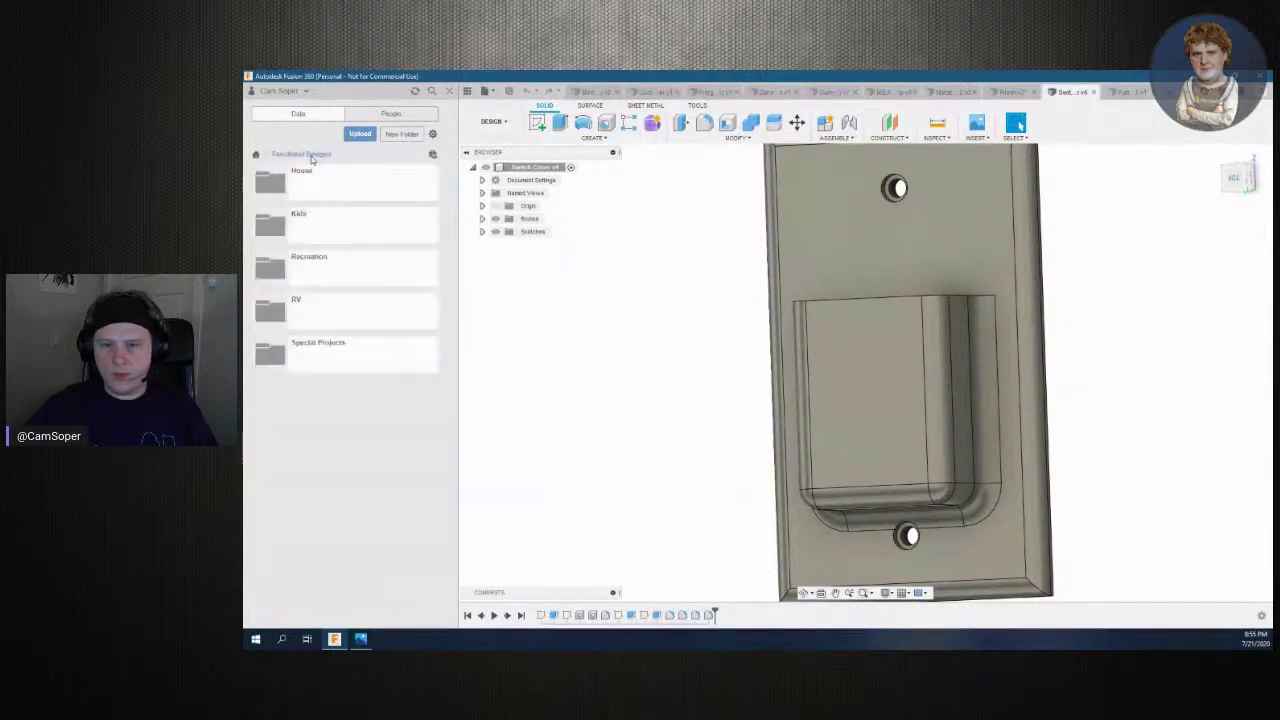
{"action": "left_click", "coordinate": [317, 228]}
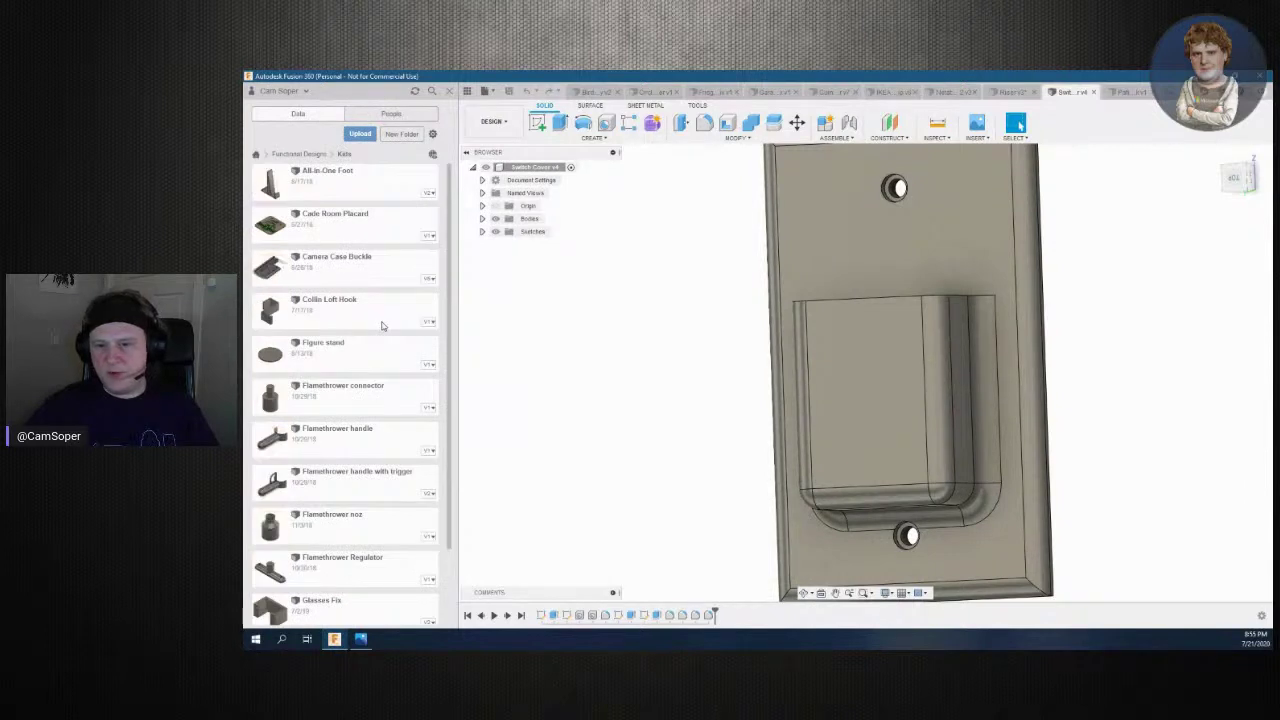
{"action": "scroll", "coordinate": [378, 315], "scroll_direction": "down", "scroll_amount": 2}
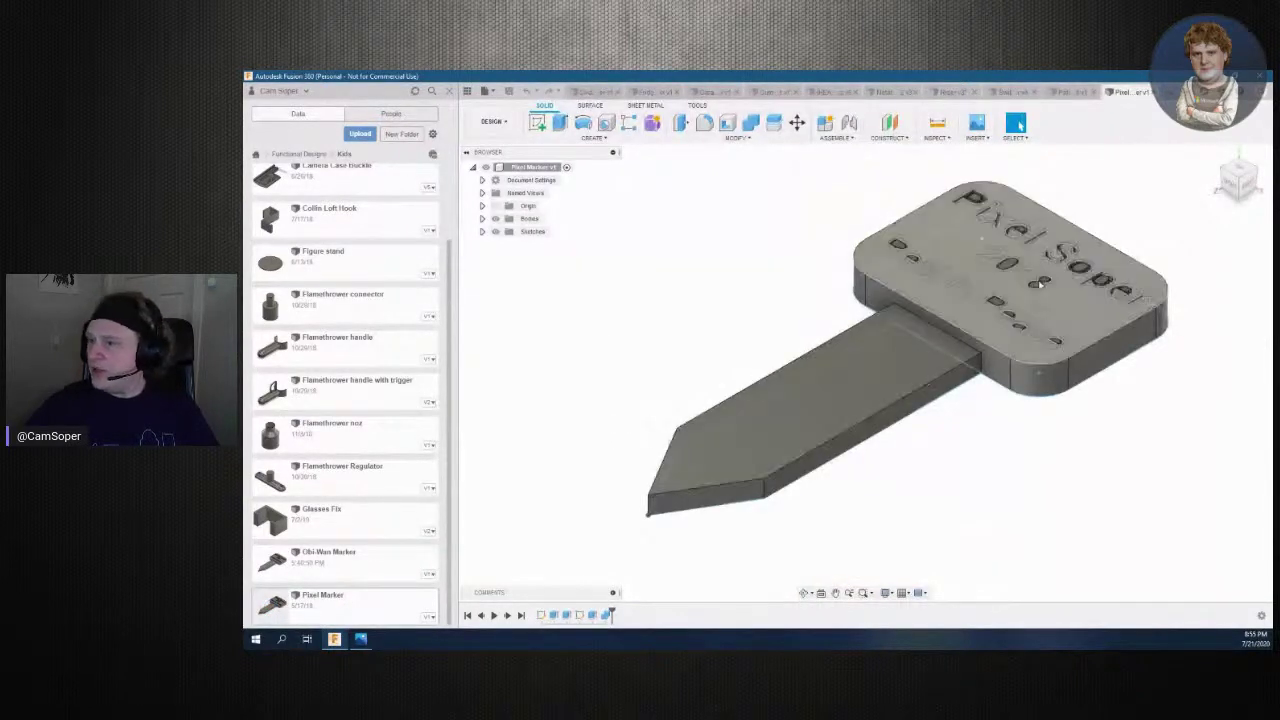
Orbit and pan the Pixel Marker model, then go back and list the RV folder
{"action": "middle_click_drag", "start_coordinate": [860, 367], "coordinate": [866, 372], "text": "shift"}
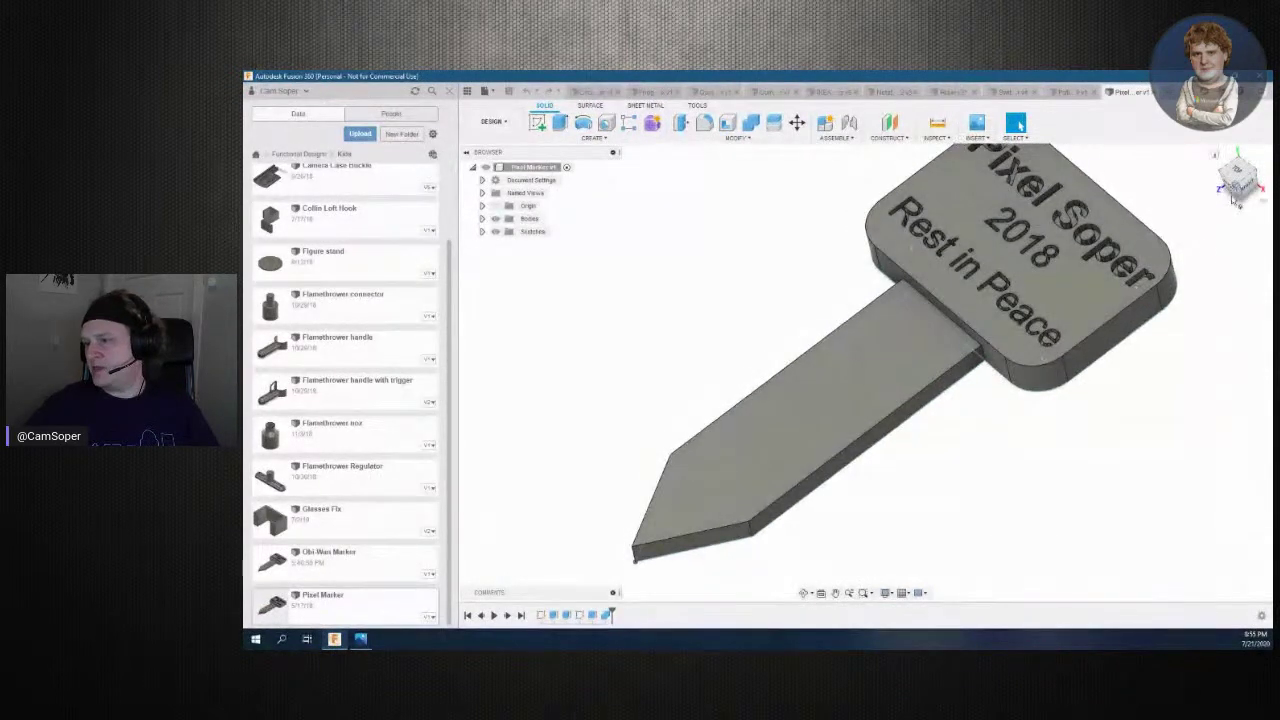
{"action": "middle_click_drag", "start_coordinate": [1148, 378], "coordinate": [1079, 523]}
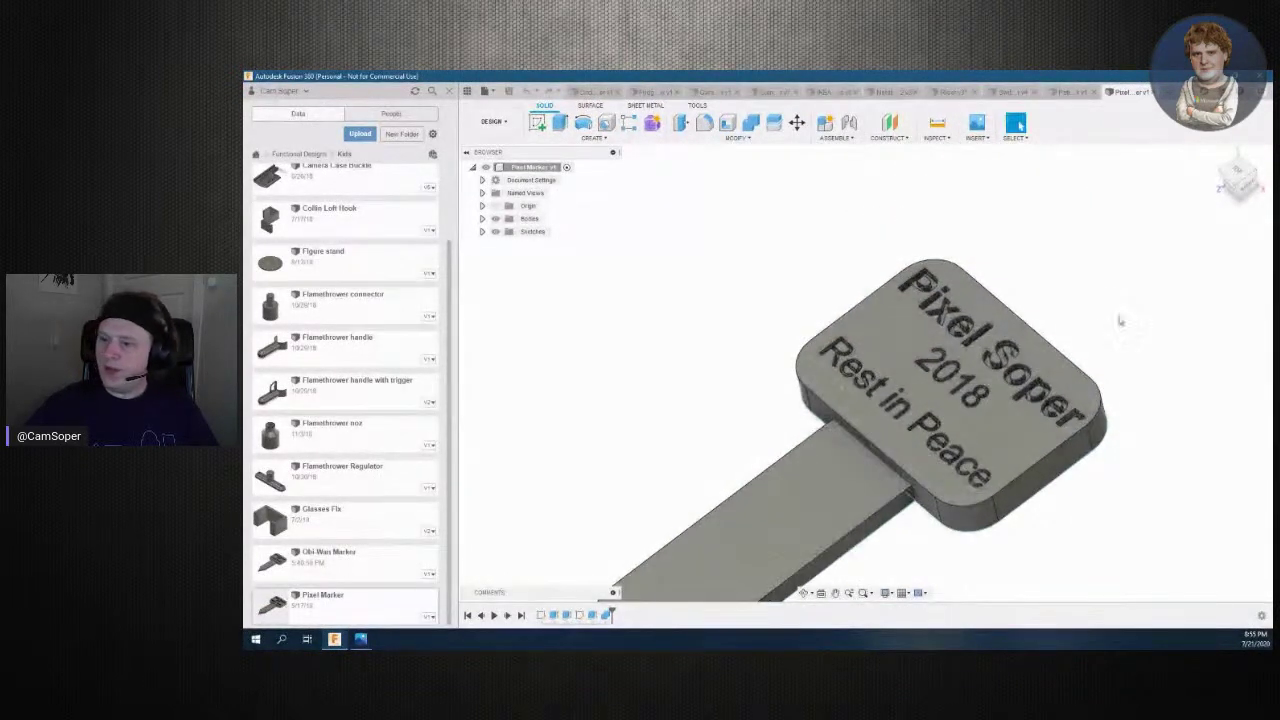
{"action": "scroll", "coordinate": [367, 523], "scroll_direction": "up", "scroll_amount": 1}
{"action": "scroll", "coordinate": [367, 523], "scroll_direction": "up", "scroll_amount": 1}
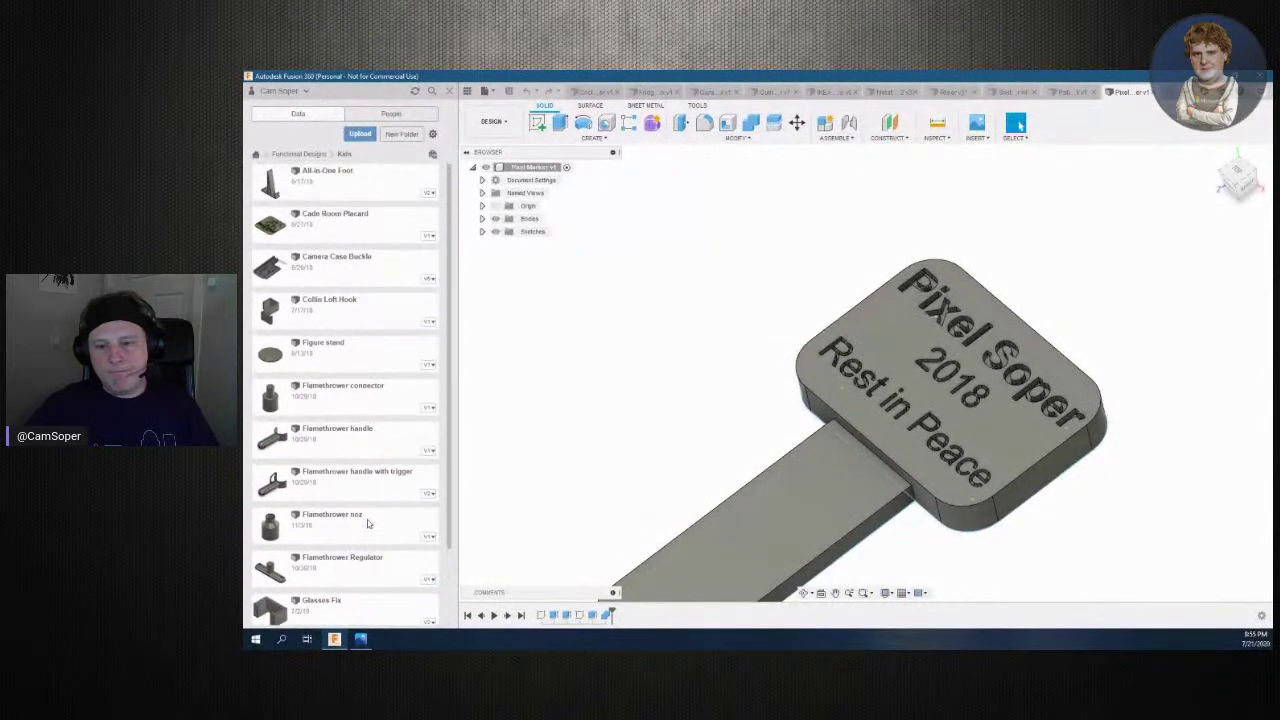
{"action": "left_click", "coordinate": [320, 155]}
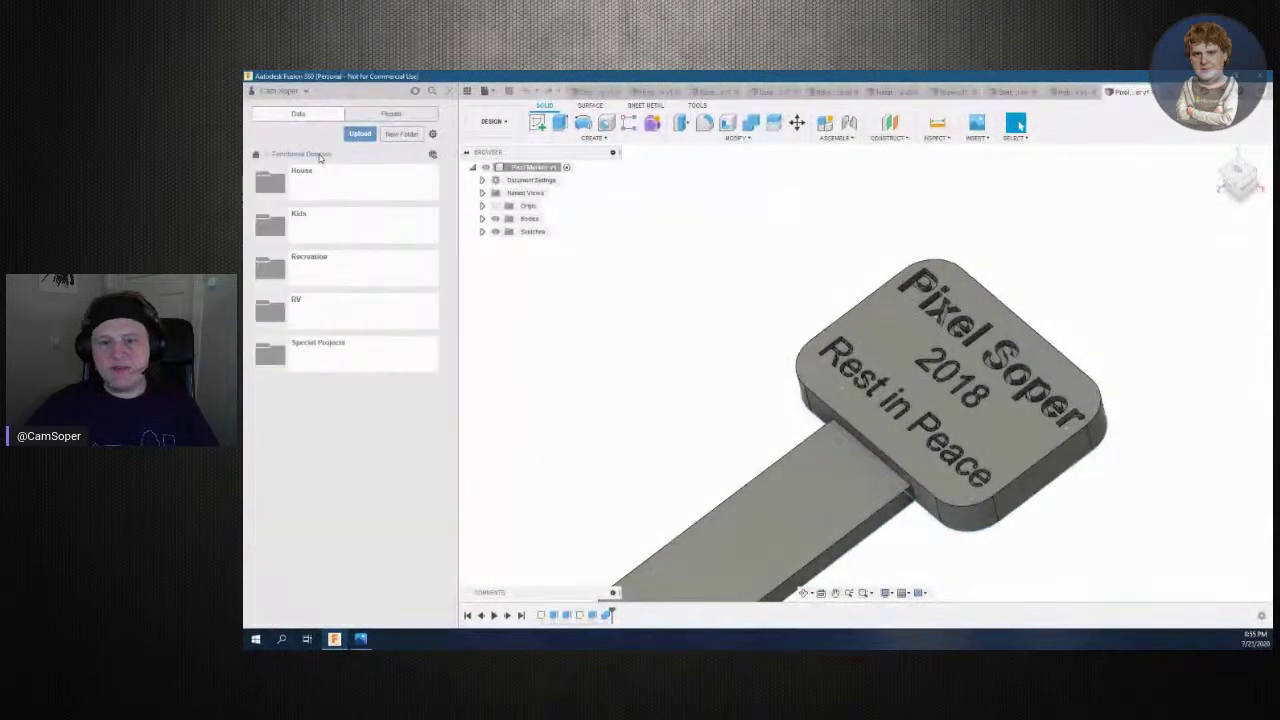
{"action": "left_click", "coordinate": [316, 309]}
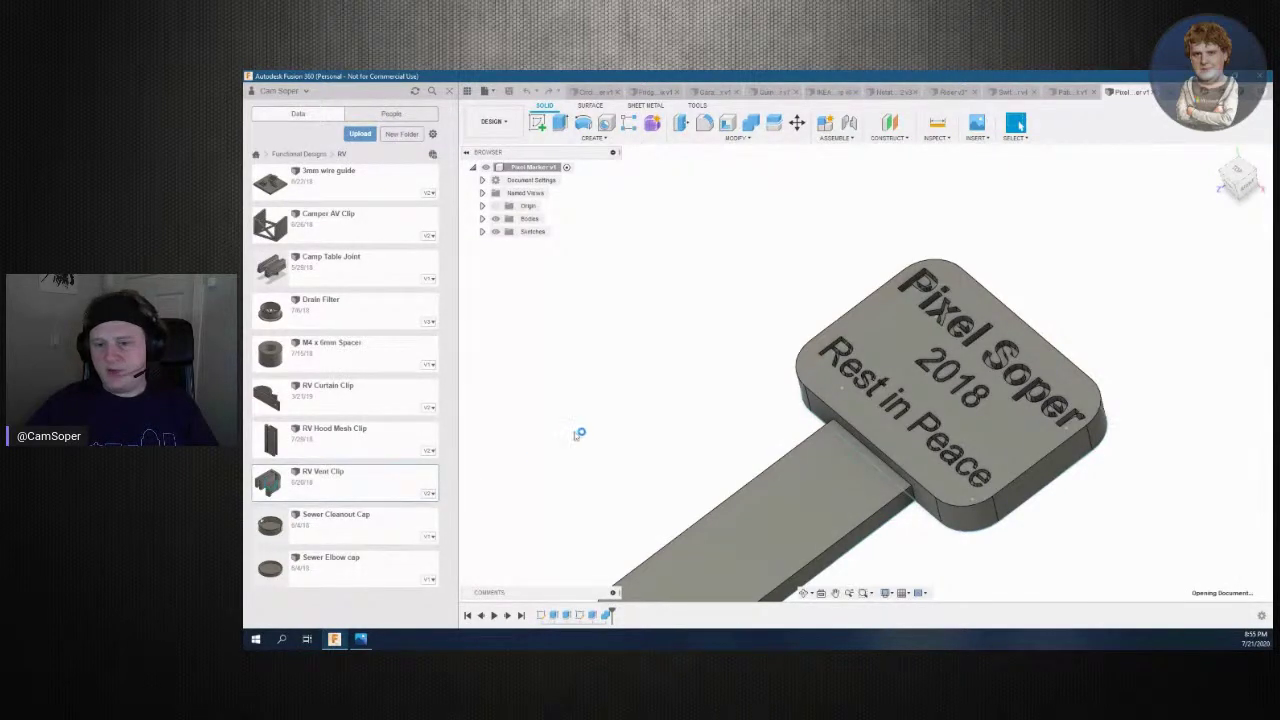
{"action": "mouse_move", "coordinate": [1240, 180]}
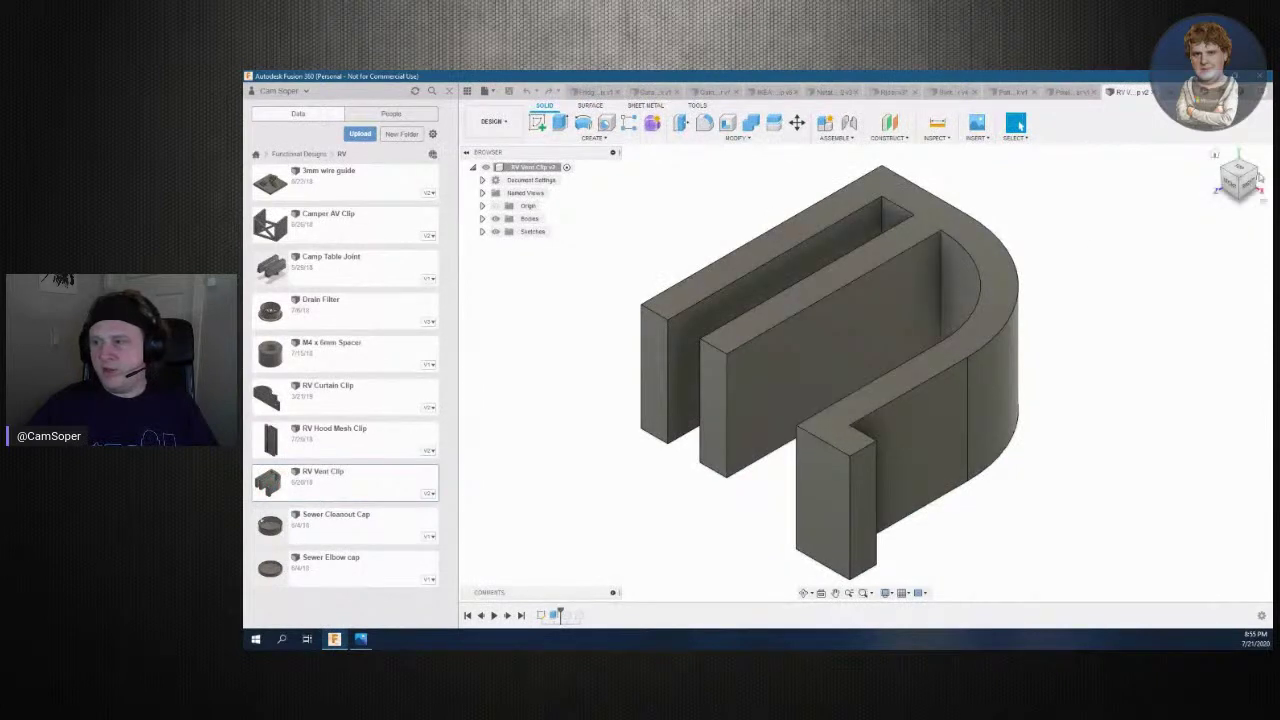
Orbit the RV Vent Clip, then open the House folder and scroll its designs
{"action": "left_click_drag", "start_coordinate": [1244, 178], "coordinate": [1232, 202]}
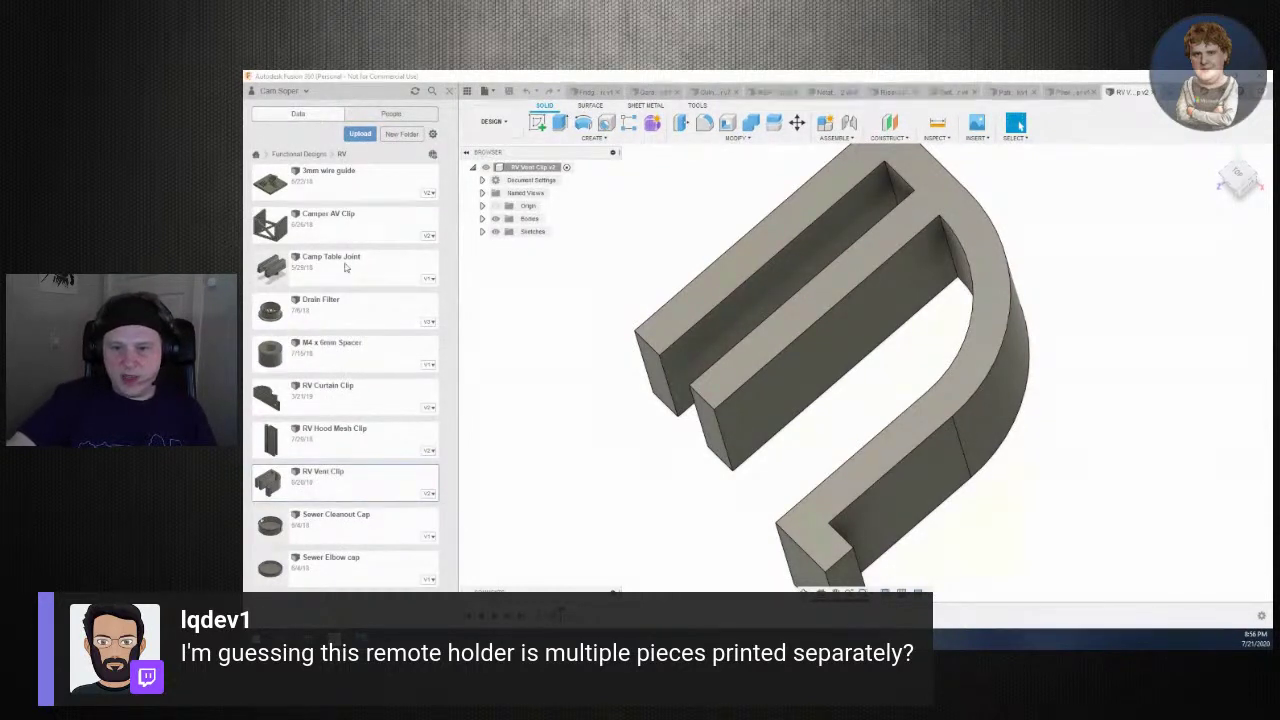
{"action": "left_click", "coordinate": [300, 153]}
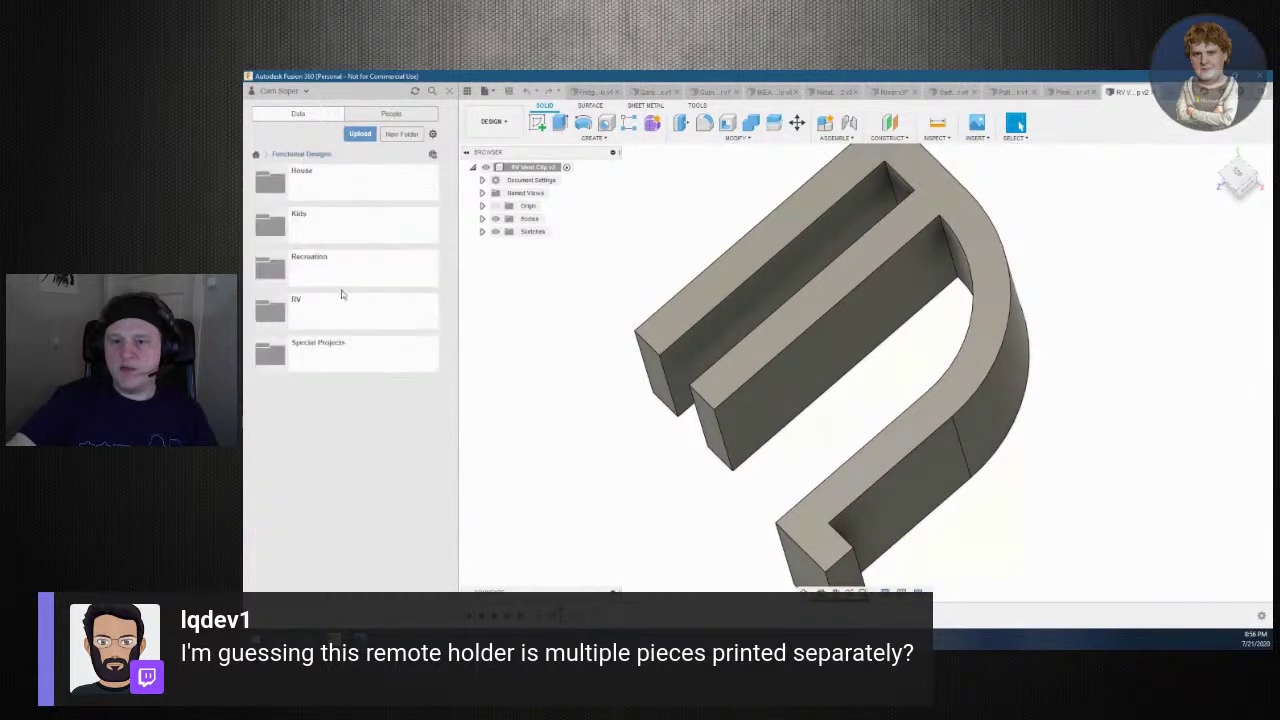
{"action": "double_click", "coordinate": [305, 190]}
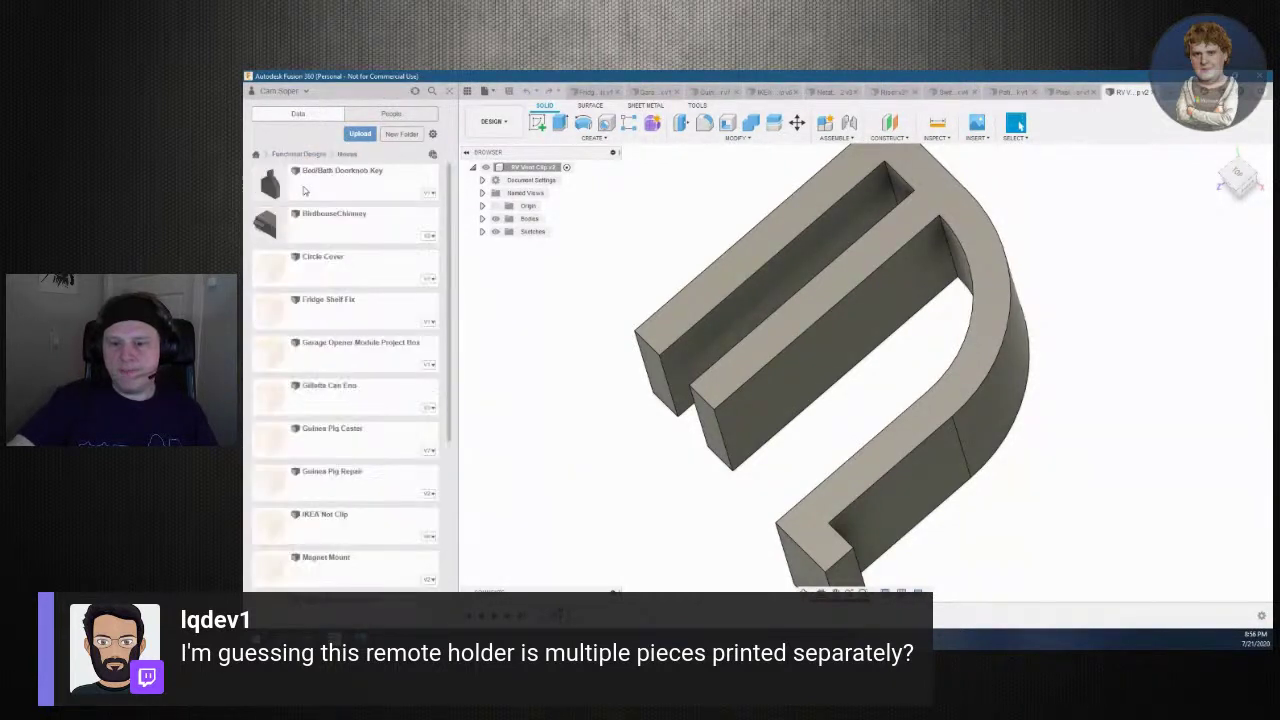
{"action": "scroll", "coordinate": [353, 558], "scroll_direction": "down", "scroll_amount": 3}
{"action": "scroll", "coordinate": [353, 558], "scroll_direction": "down", "scroll_amount": 2}
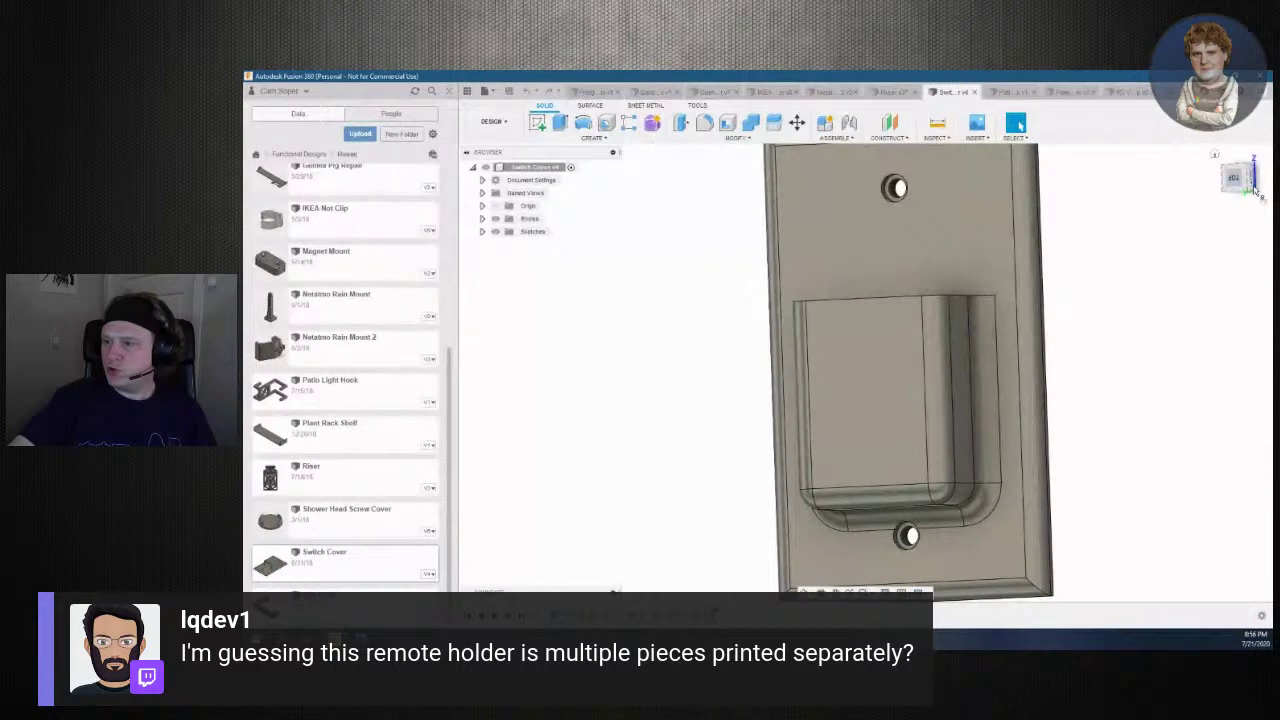
Orbit the Switch Cover to a low side view and a higher front view
{"action": "middle_click_drag", "start_coordinate": [865, 372], "coordinate": [870, 250], "text": "shift"}
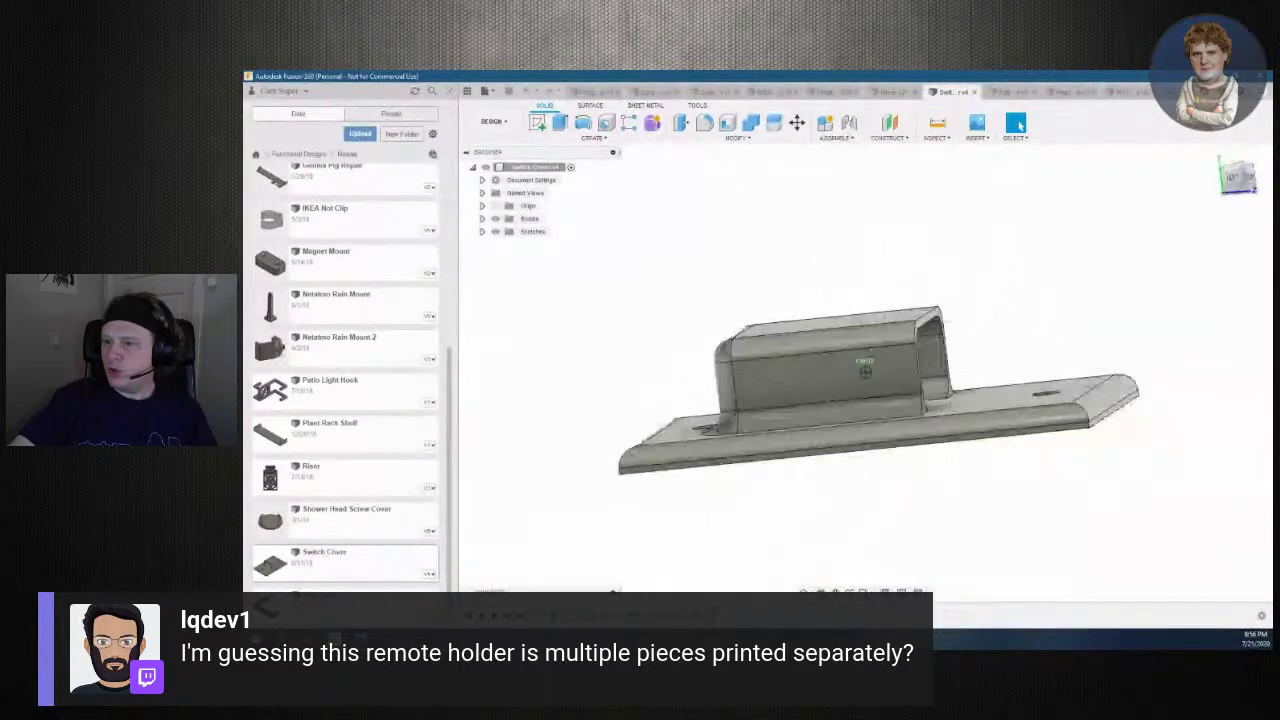
{"action": "middle_click_drag", "start_coordinate": [865, 372], "coordinate": [865, 372], "text": "shift"}
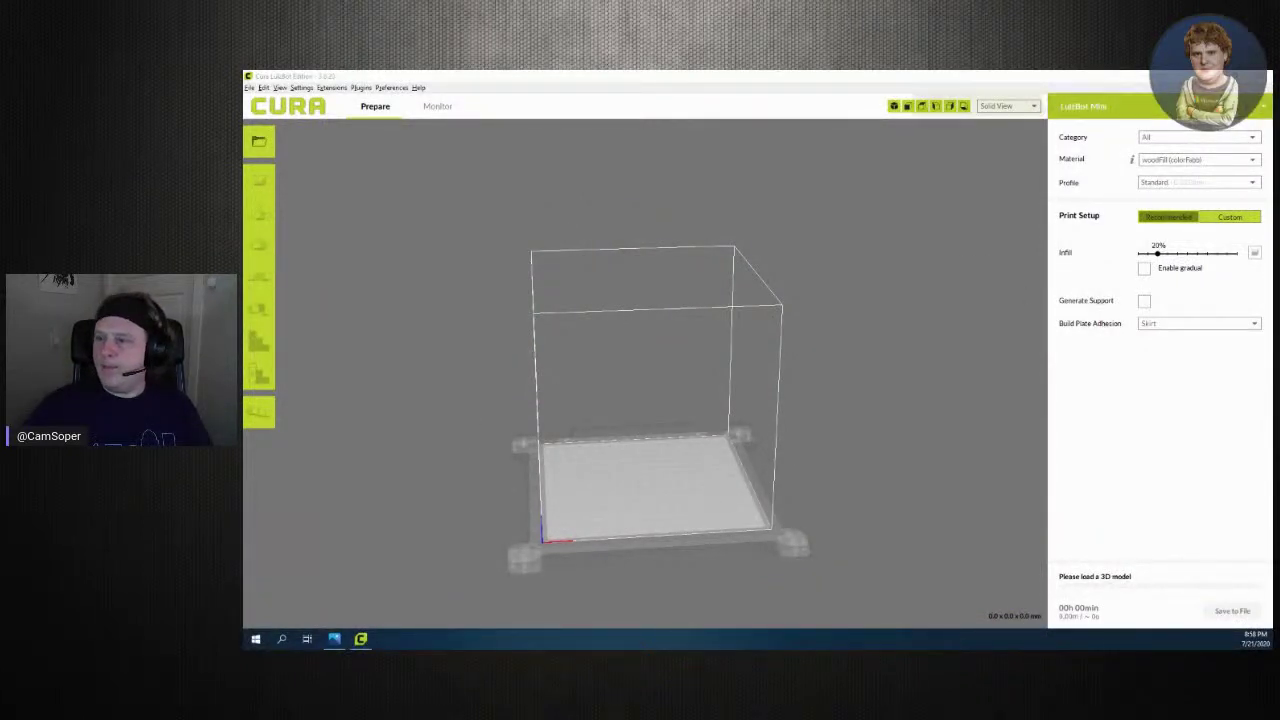
Open the LulzBot Mini printer dropdown from the printer header
{"action": "left_click", "coordinate": [1264, 108]}
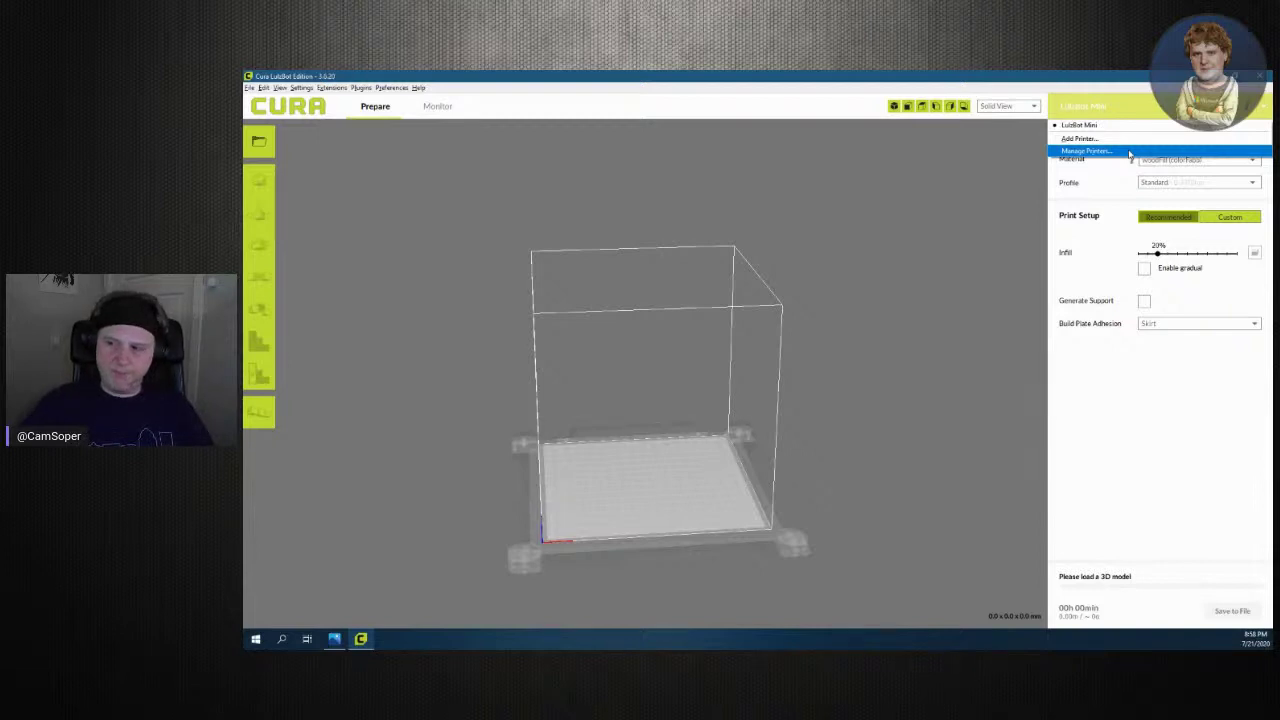
Open Manage Printers, launch Connect OctoPrint, and move the dialog aside
{"action": "left_click", "coordinate": [1130, 153]}
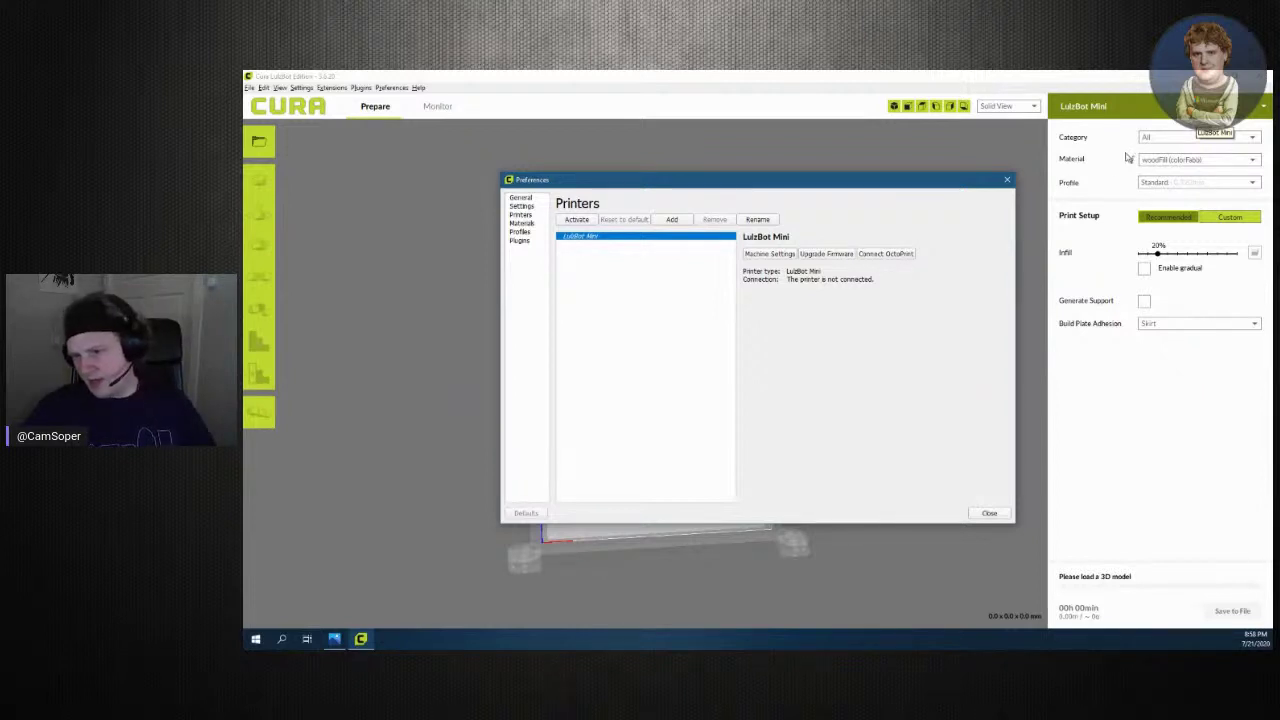
{"action": "left_click", "coordinate": [876, 254]}
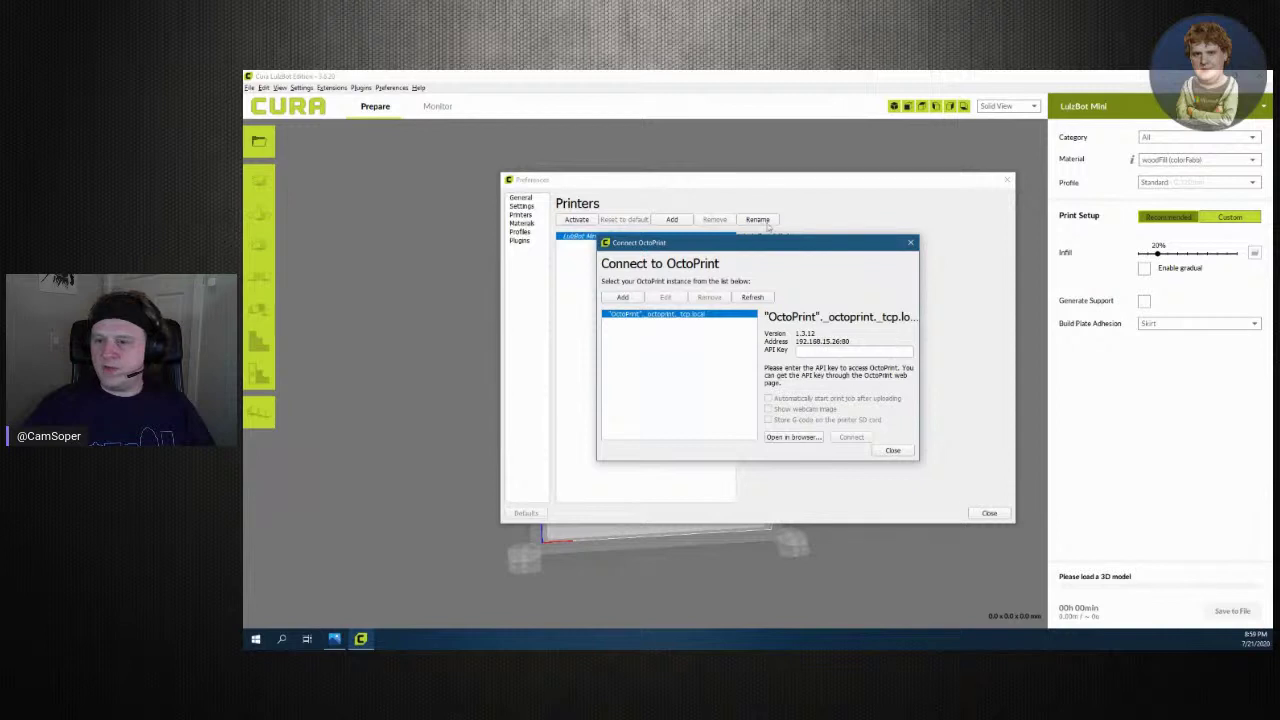
{"action": "left_click_drag", "start_coordinate": [768, 248], "coordinate": [758, 258]}
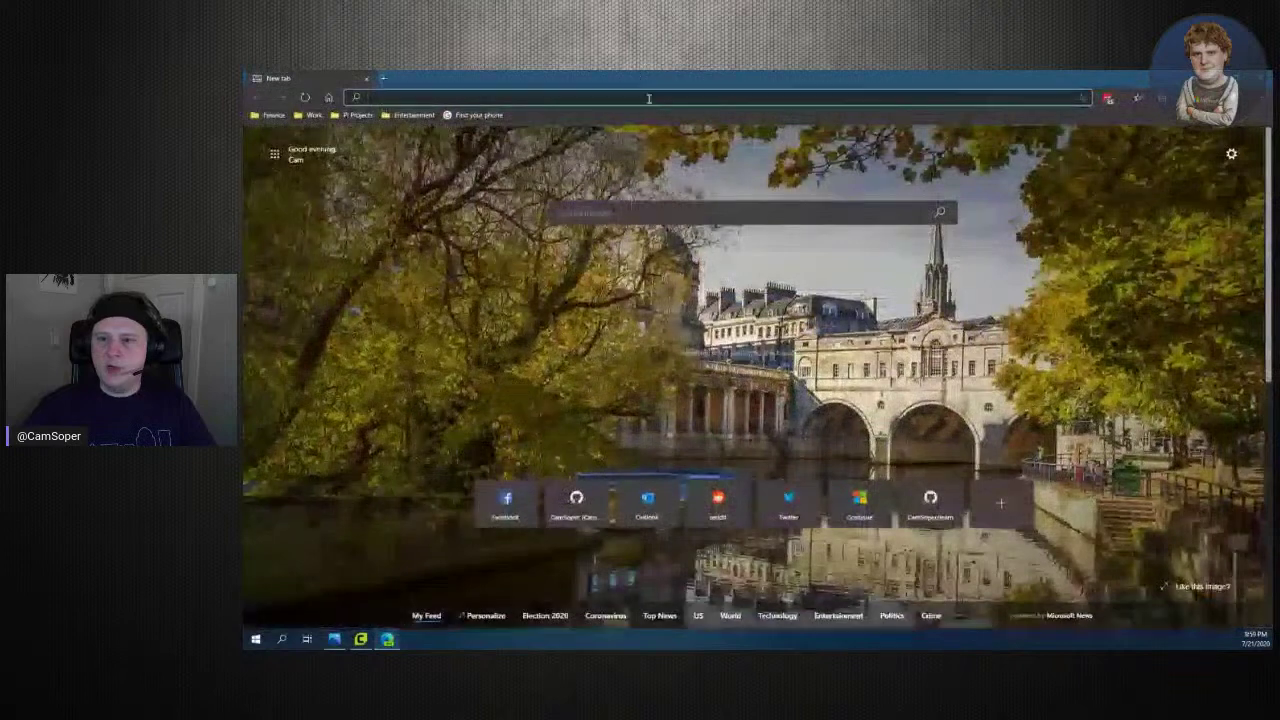
{"action": "type", "text": "http://octo"}
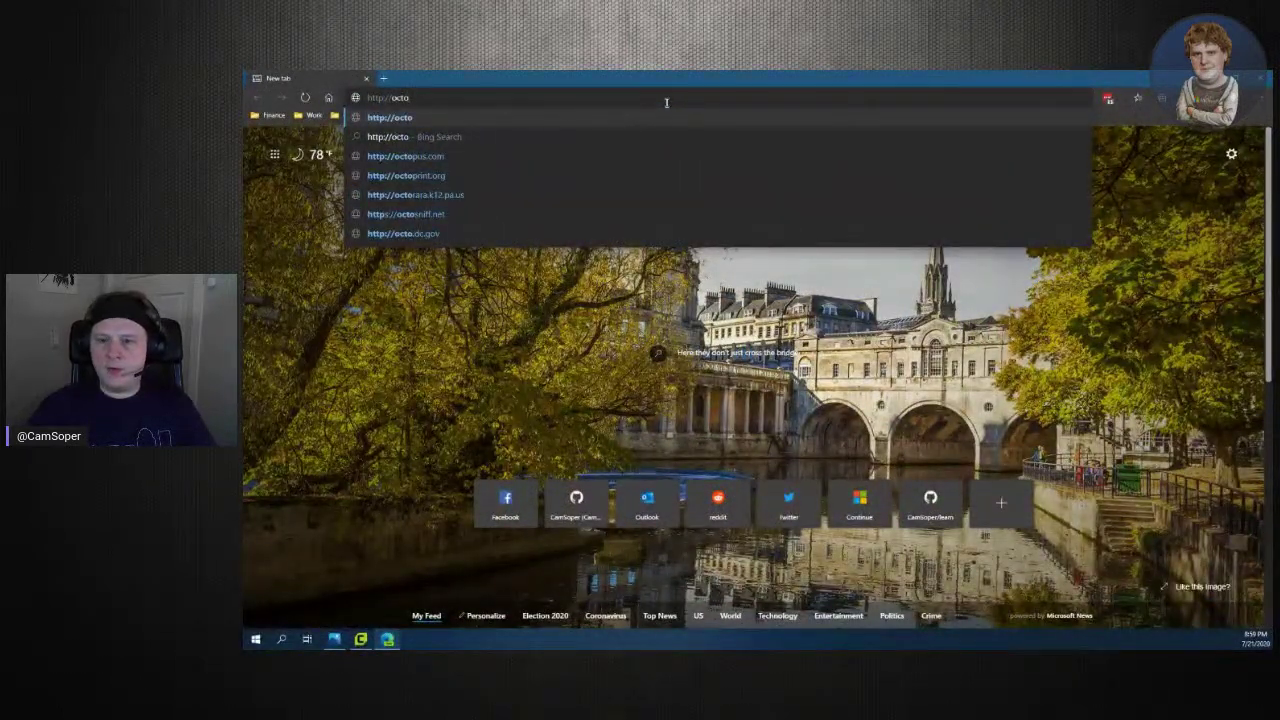
{"action": "type", "text": "pi"}
{"action": "key", "text": "Return"}
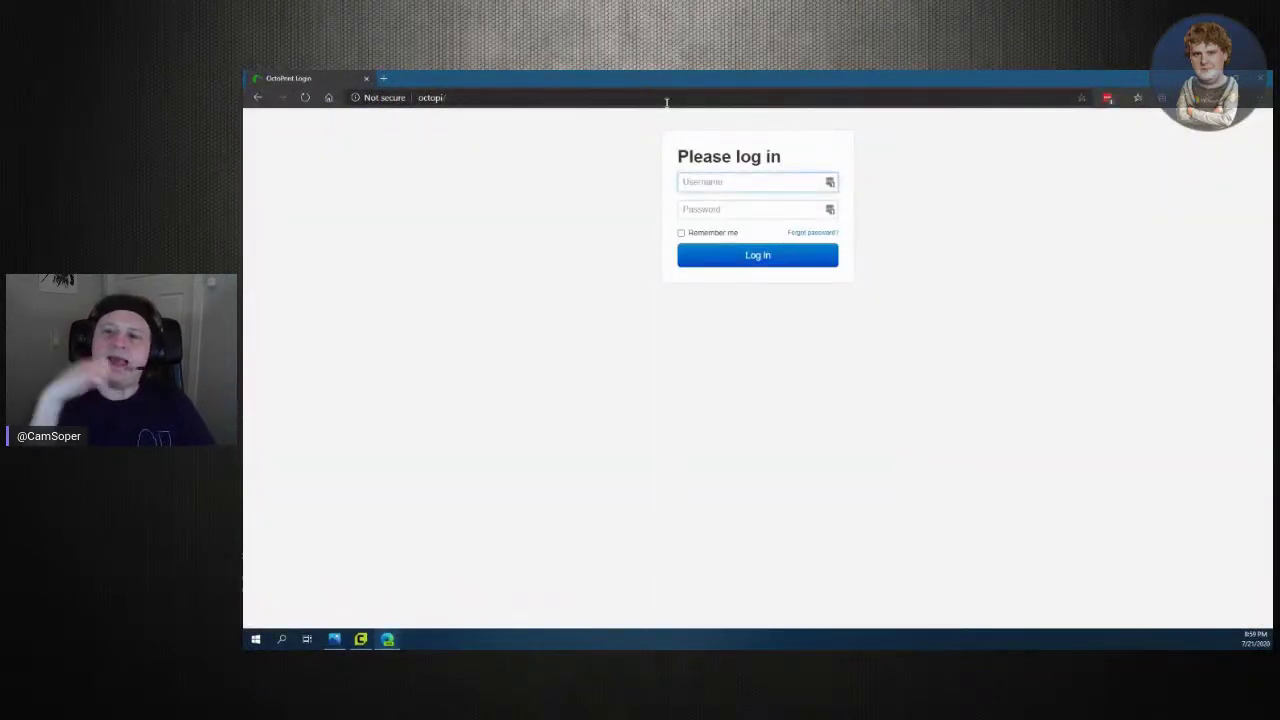
{"action": "left_click", "coordinate": [681, 232]}
{"action": "left_click", "coordinate": [829, 182]}
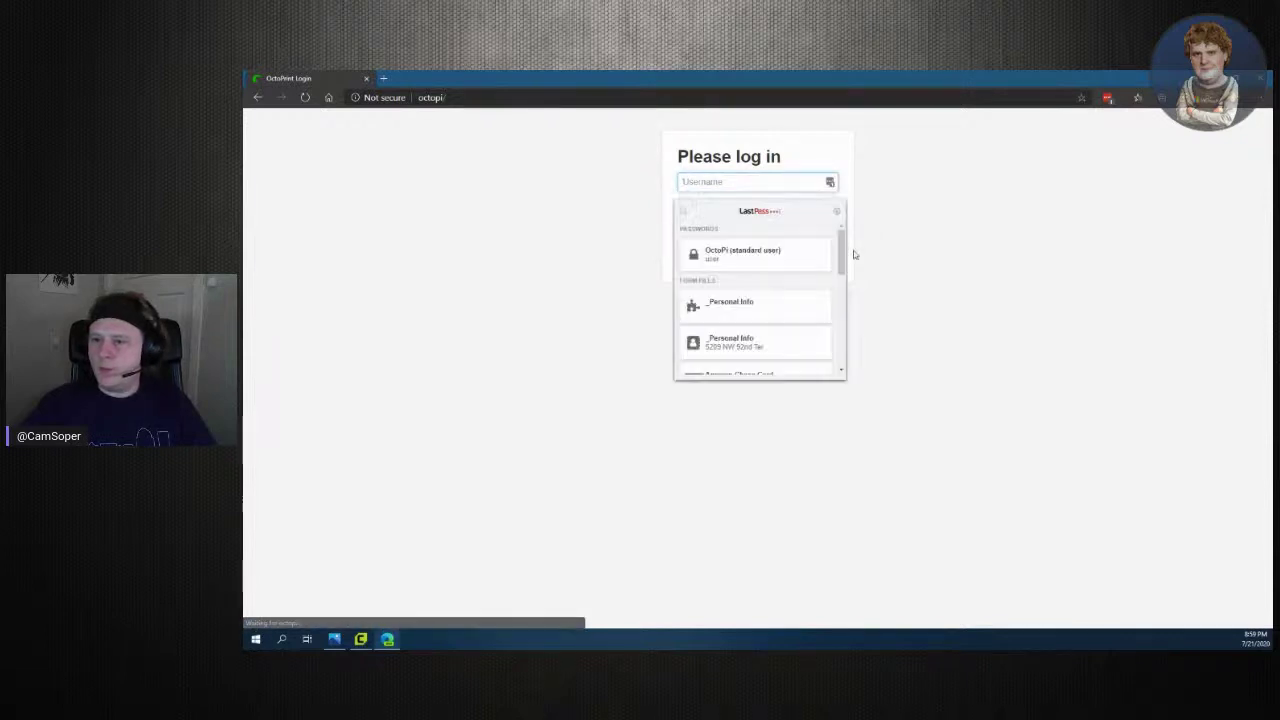
{"action": "key", "text": "Escape"}
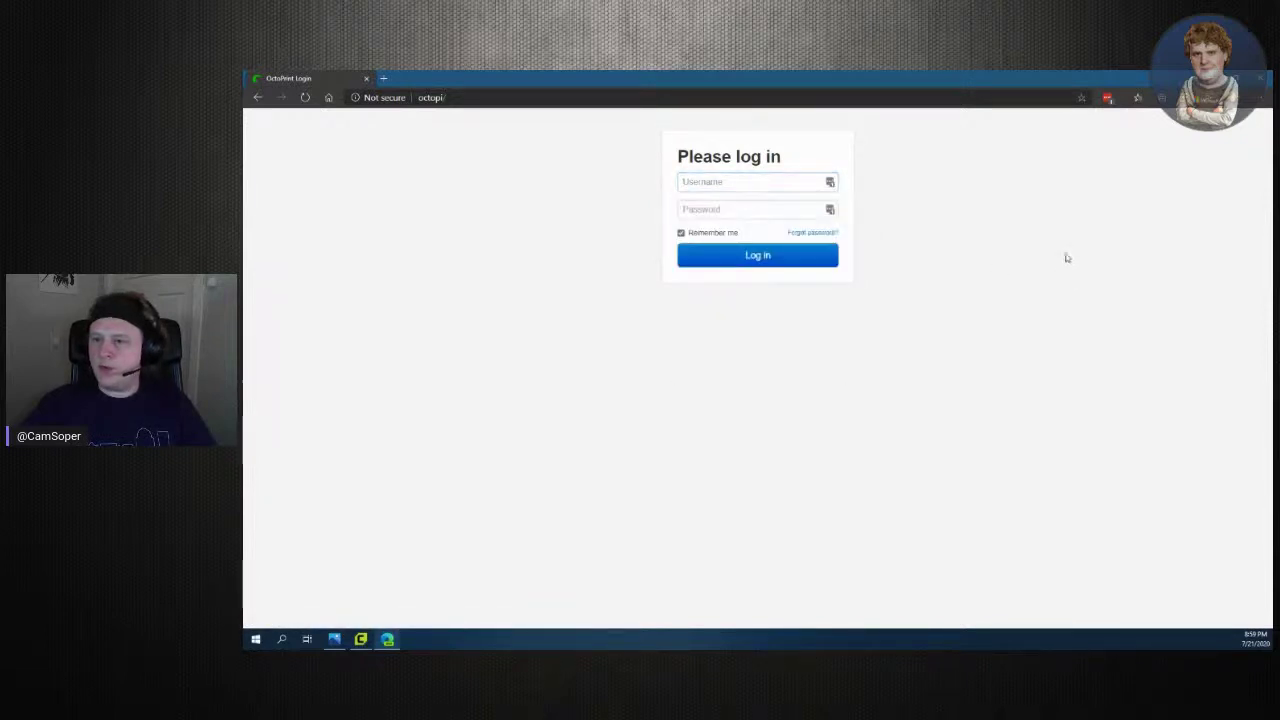
Fill the OctoPi login from LastPass and close the duplicate login tab
{"action": "left_click", "coordinate": [1108, 98]}
{"action": "type", "text": "octopi"}
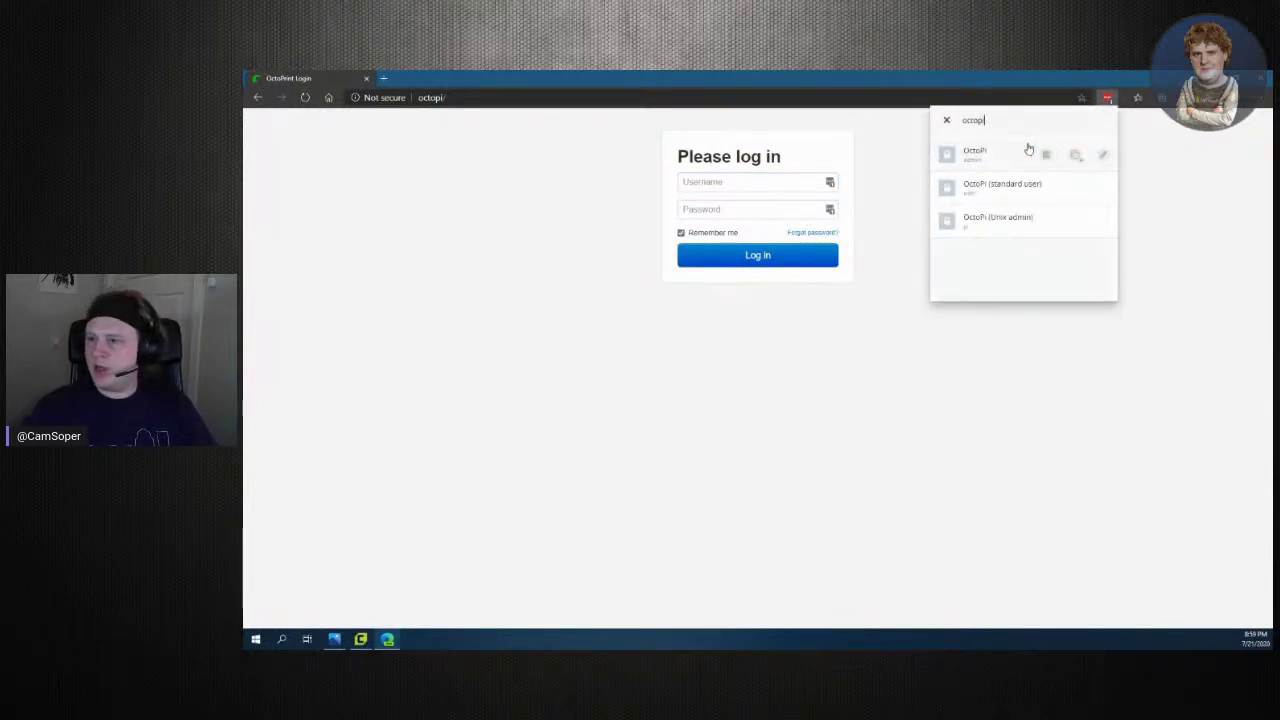
{"action": "left_click", "coordinate": [1046, 154]}
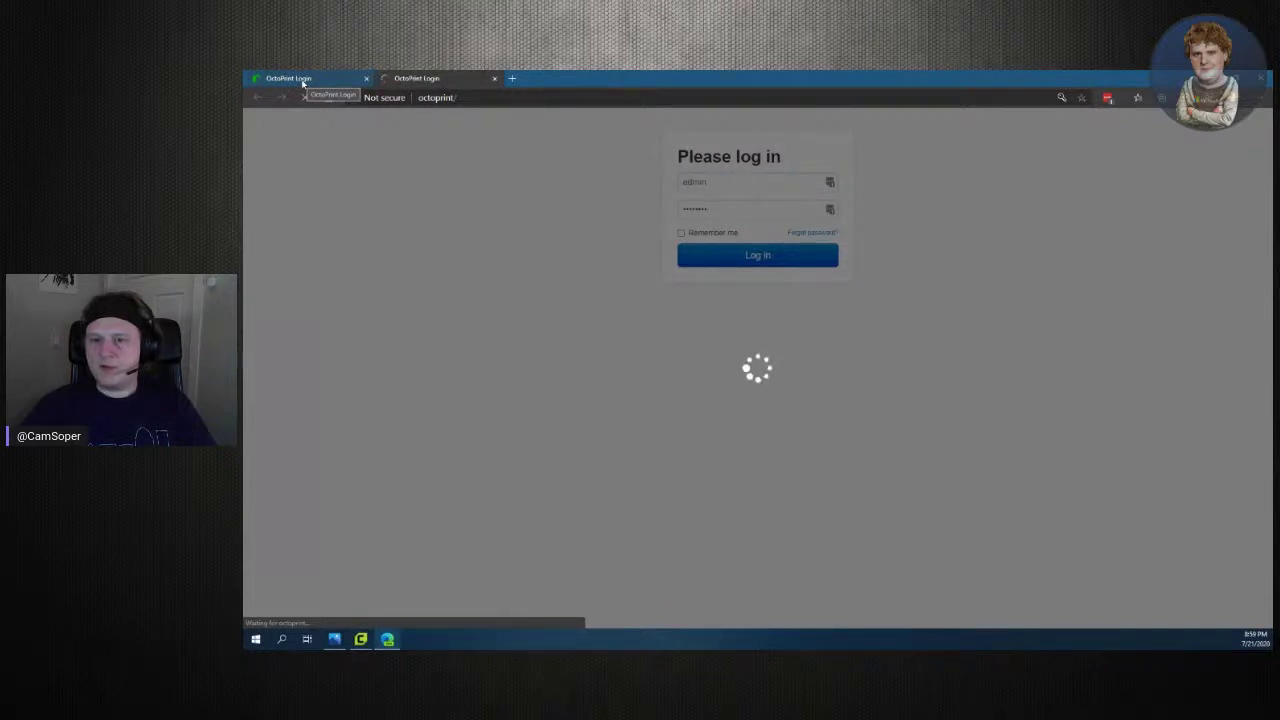
{"action": "left_click", "coordinate": [366, 78]}
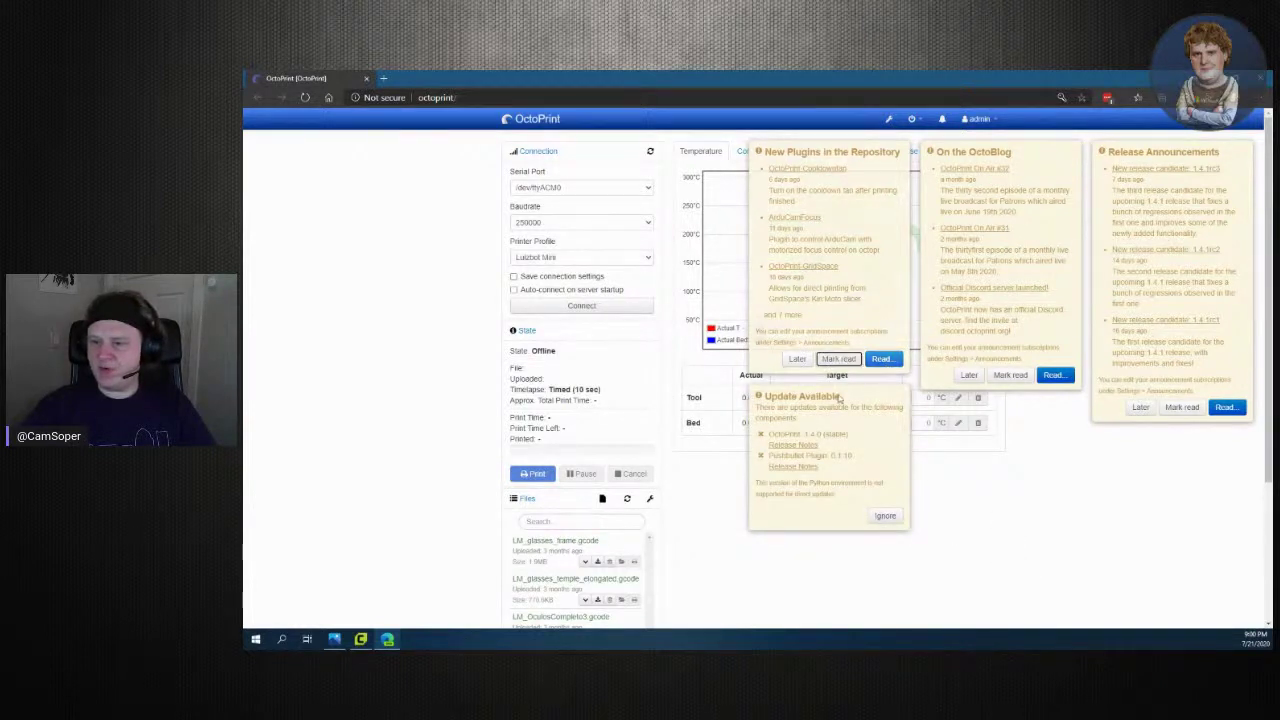
Dismiss the new plugins, update available, OctoBlog and release announcement notices
{"action": "left_click", "coordinate": [838, 358]}
{"action": "left_click", "coordinate": [1056, 531]}
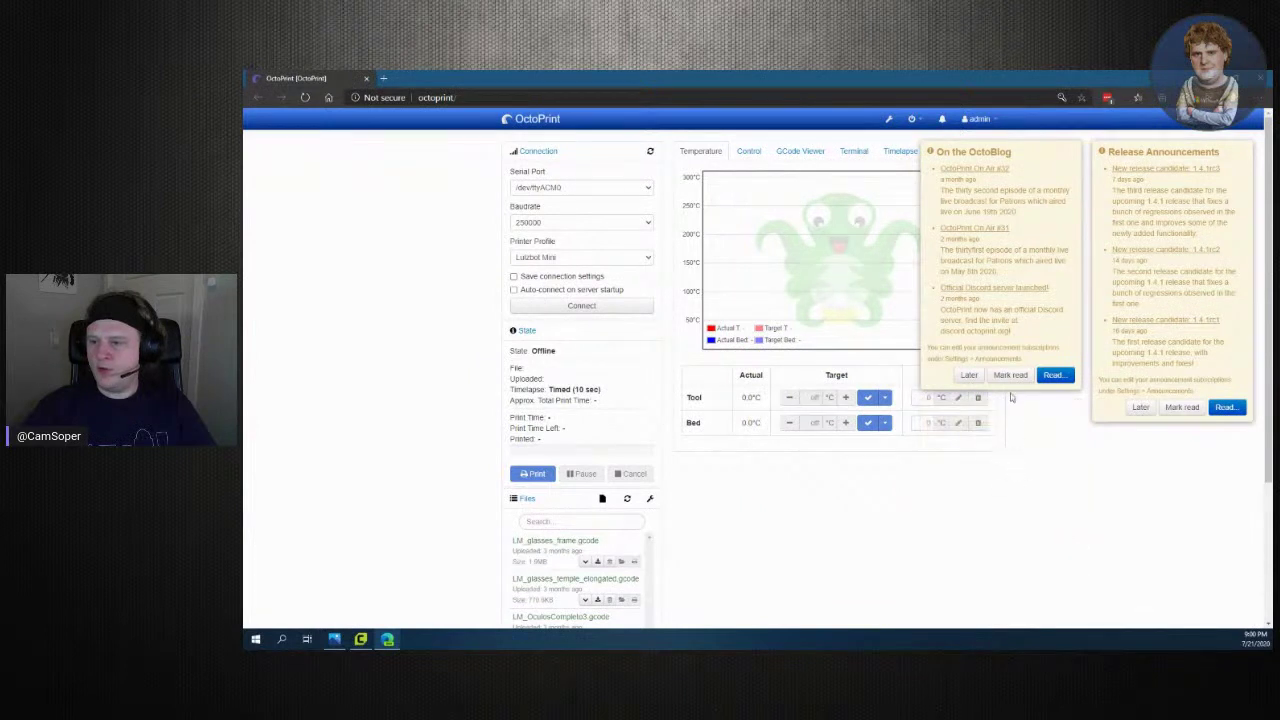
{"action": "left_click", "coordinate": [1008, 375]}
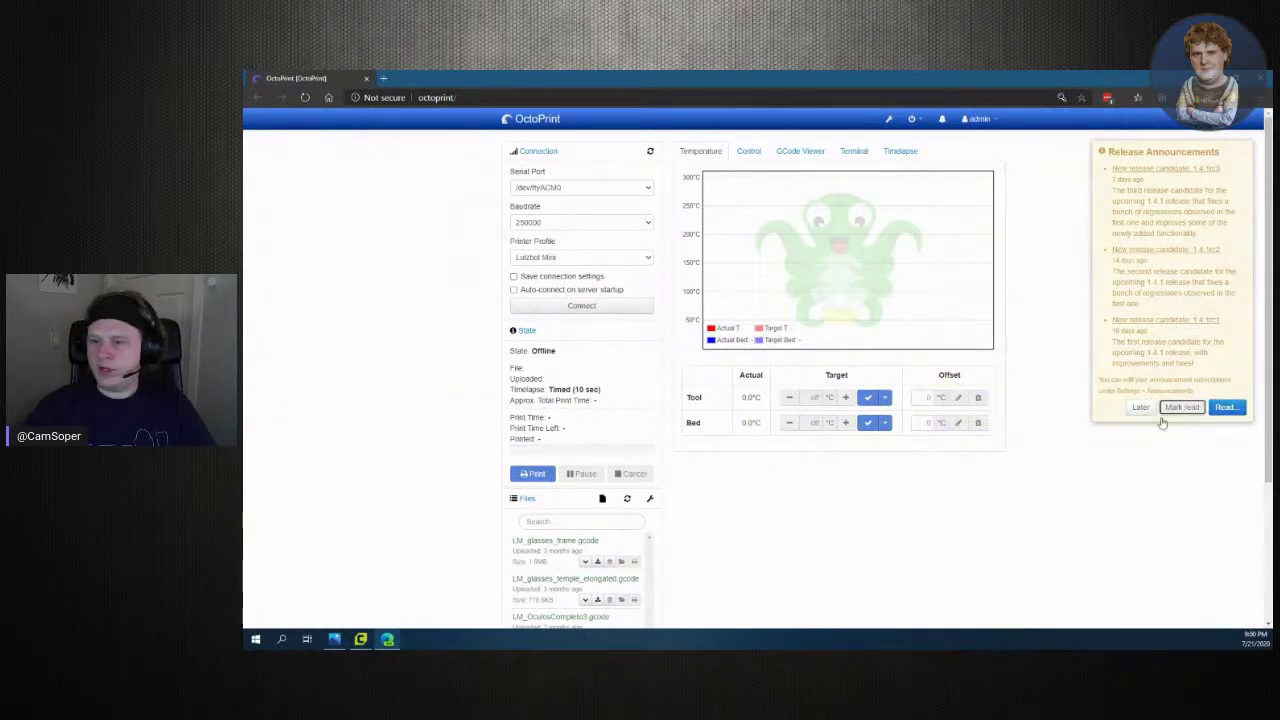
{"action": "left_click", "coordinate": [1182, 407]}
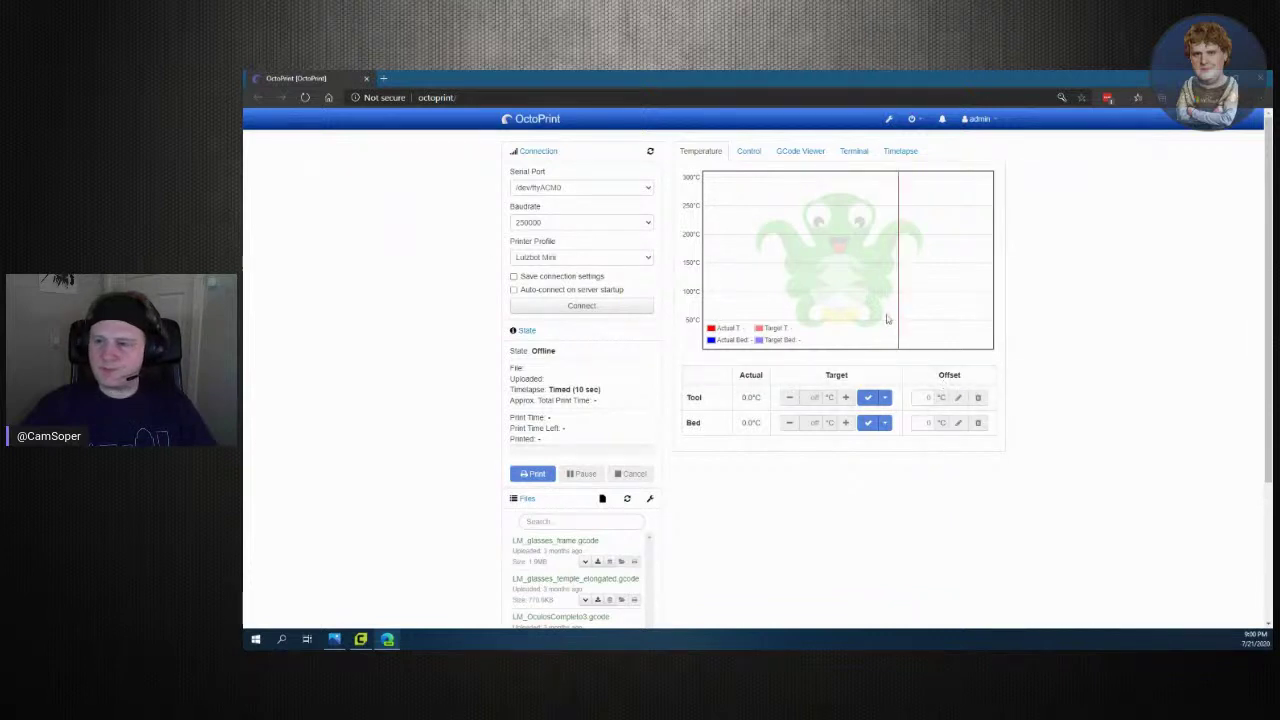
Show the webcam Control tab, copy the API key from User Settings, and return to Cura
{"action": "left_click", "coordinate": [750, 152]}
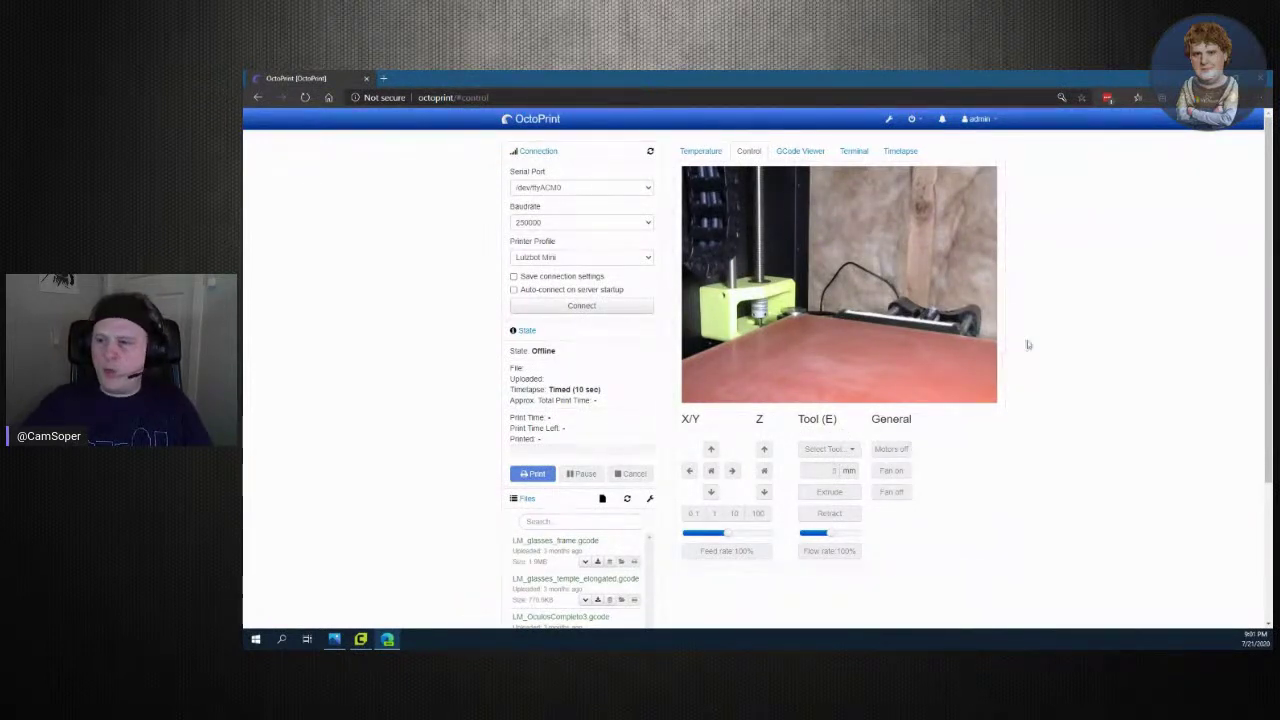
{"action": "left_click", "coordinate": [977, 119]}
{"action": "left_click", "coordinate": [951, 140]}
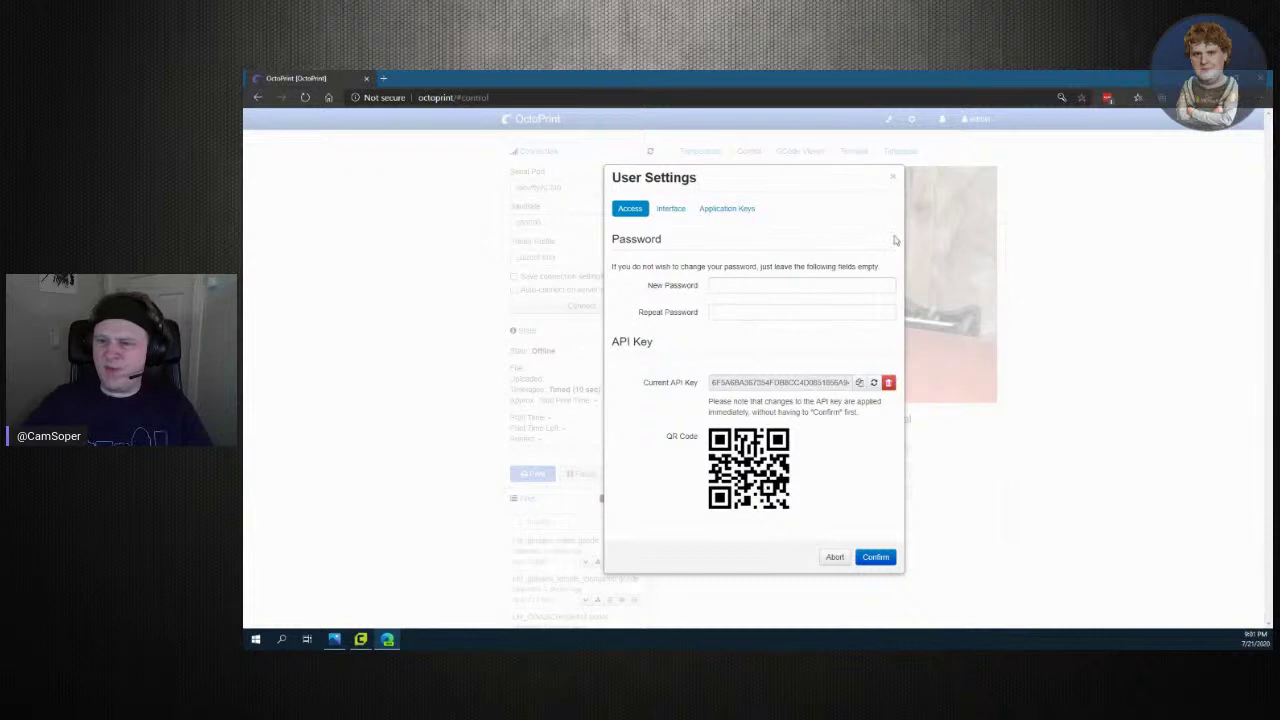
{"action": "left_click", "coordinate": [894, 179]}
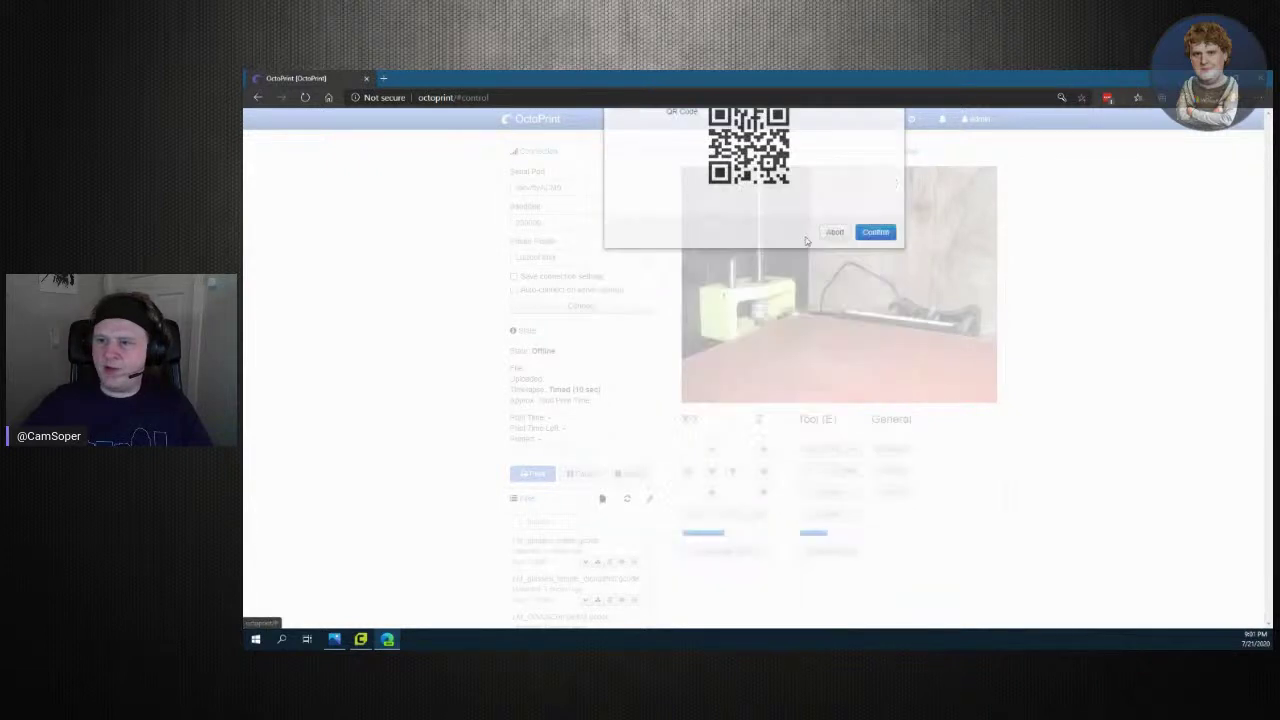
{"action": "left_click", "coordinate": [360, 639]}
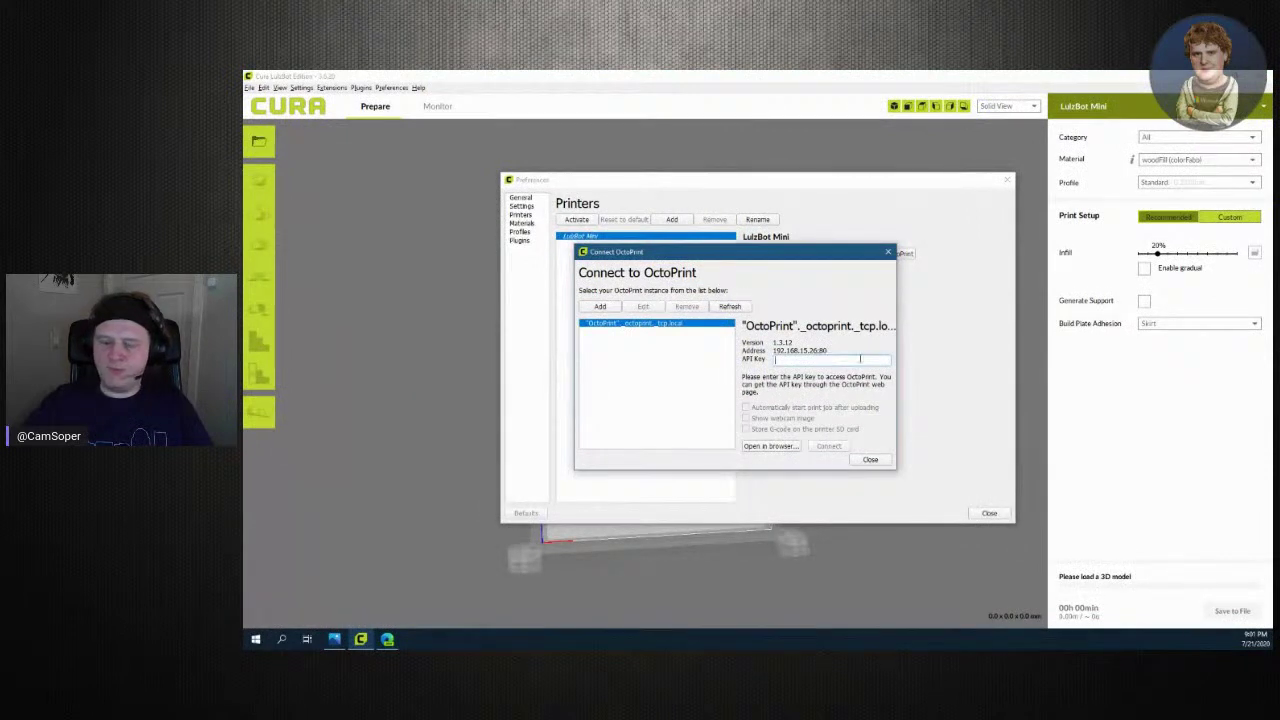
Paste the correct OctoPrint API key, connect the LulzBot Mini, and return to Edge
{"action": "key", "text": "ctrl+v"}
{"action": "key", "text": "ctrl+a"}
{"action": "key", "text": "BackSpace"}
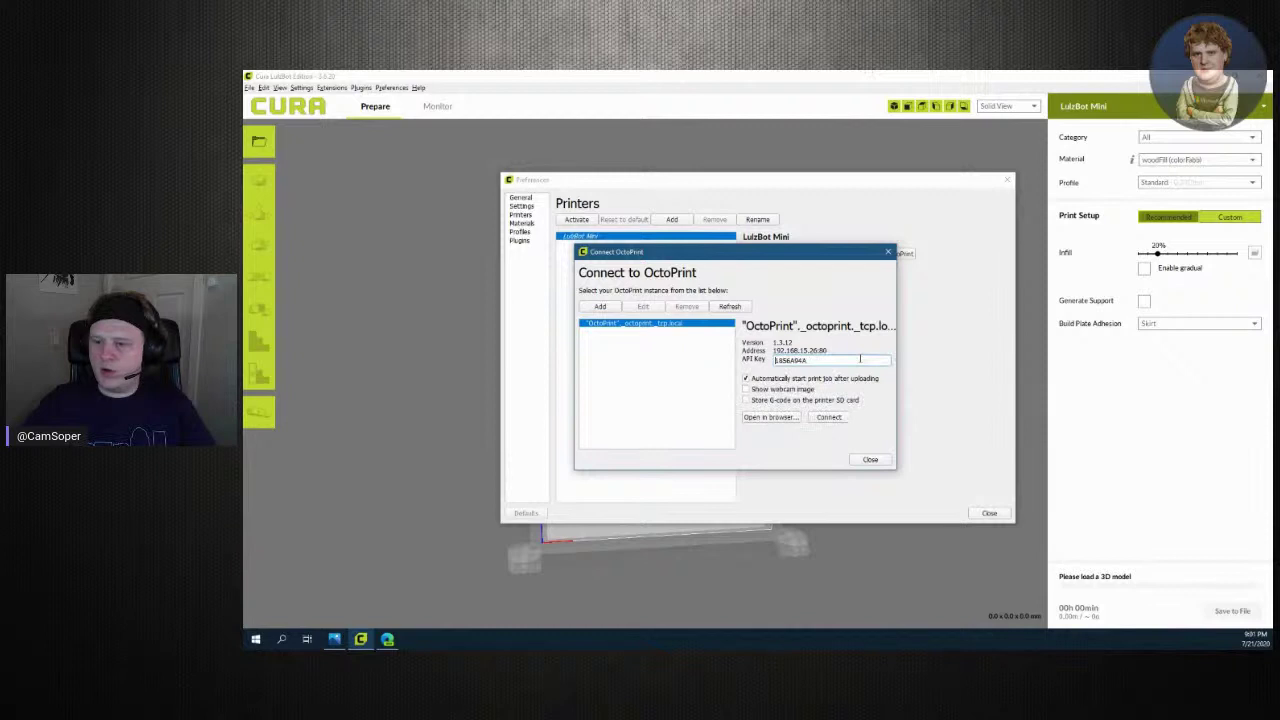
{"action": "key", "text": "ctrl+v"}
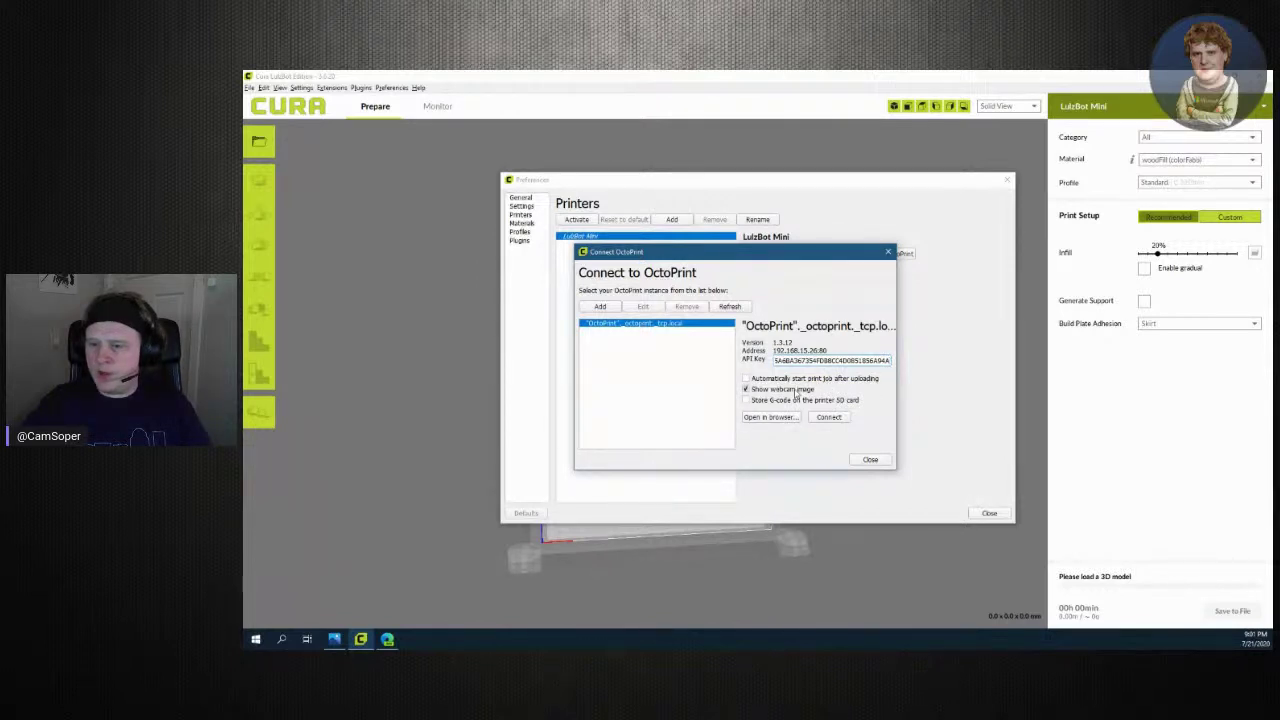
{"action": "left_click", "coordinate": [829, 417]}
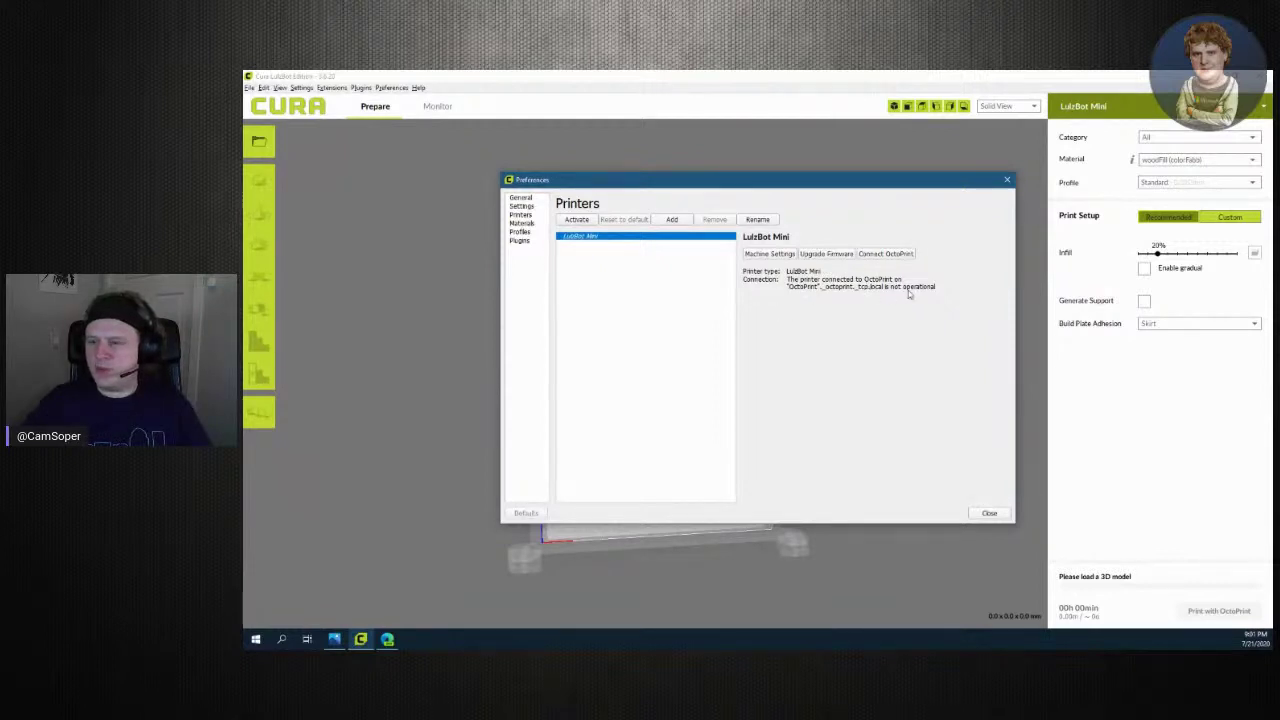
{"action": "left_click", "coordinate": [387, 640]}
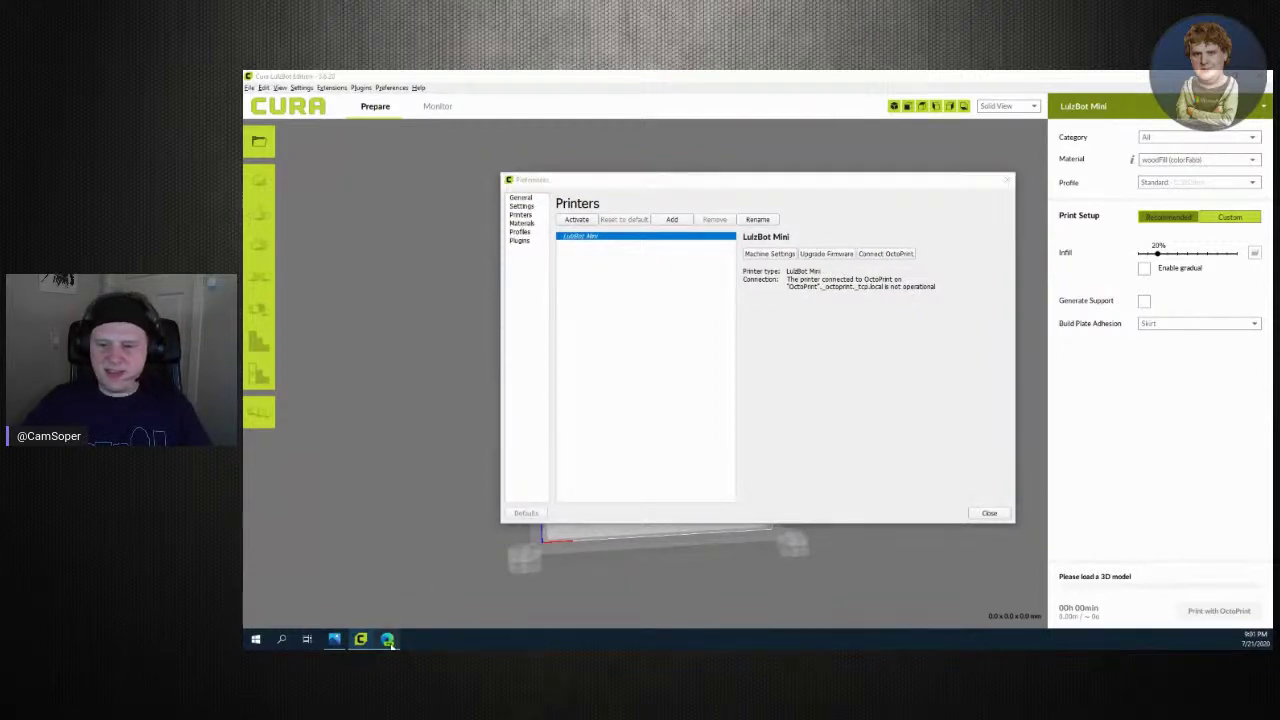
{"action": "left_click", "coordinate": [514, 276]}
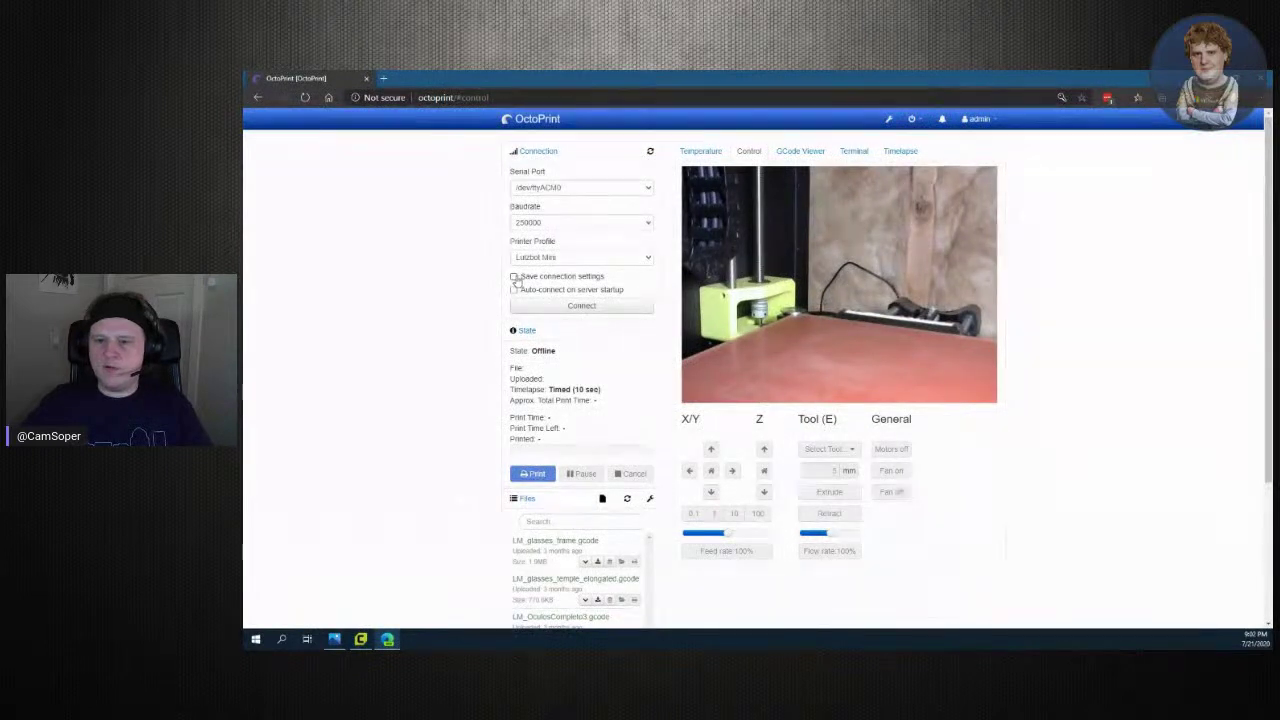
Connect the printer in OctoPrint with saved auto-connect settings, then close Cura's preferences
{"action": "left_click", "coordinate": [514, 289]}
{"action": "left_click", "coordinate": [549, 307]}
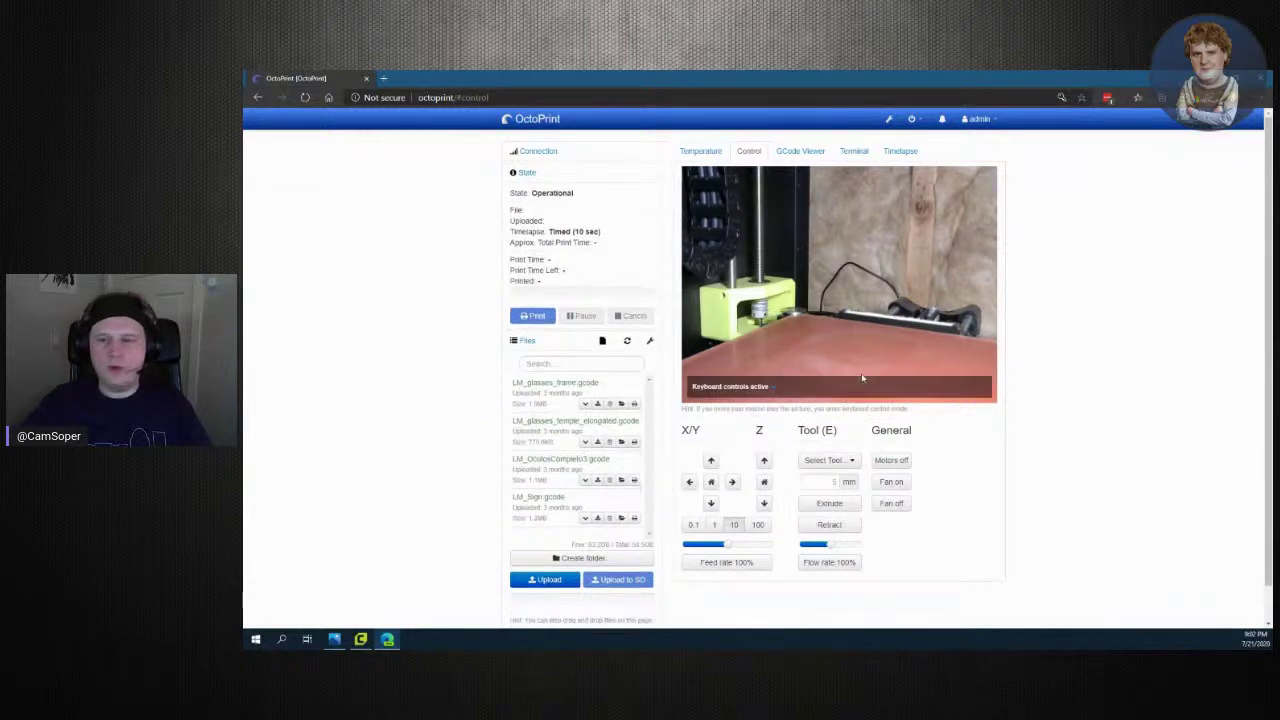
{"action": "left_click", "coordinate": [360, 639]}
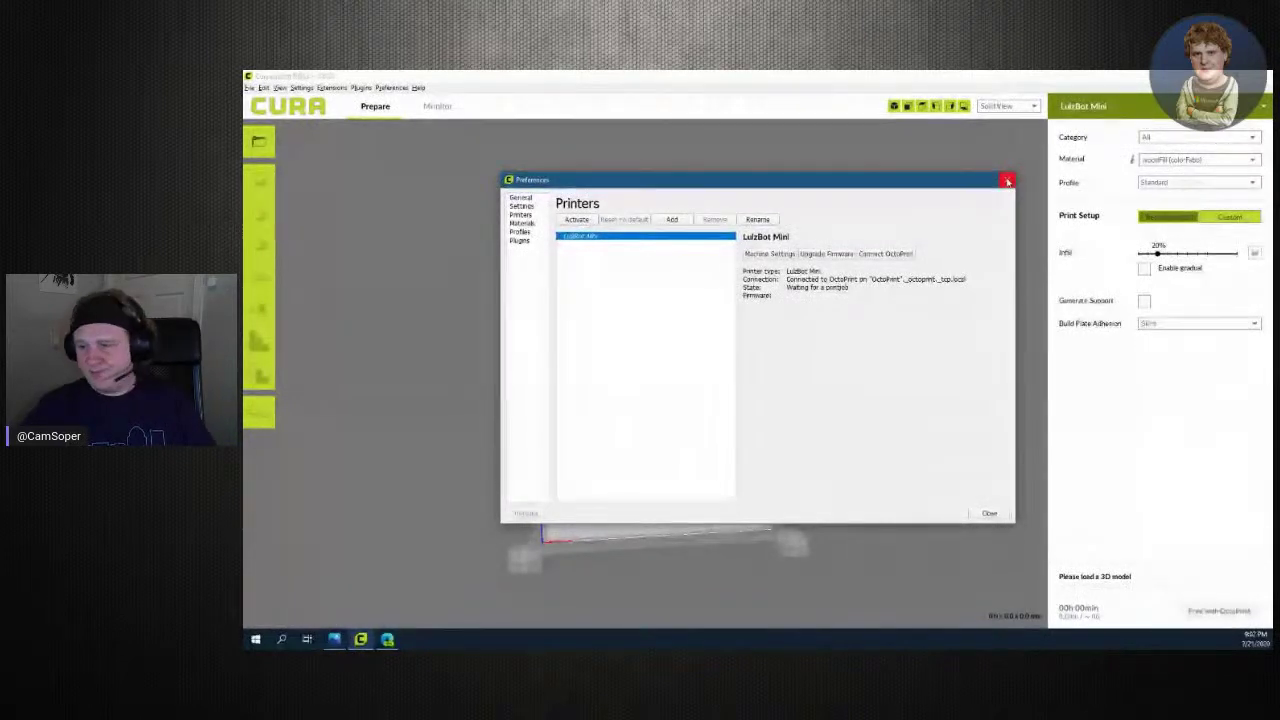
{"action": "left_click", "coordinate": [1007, 181]}
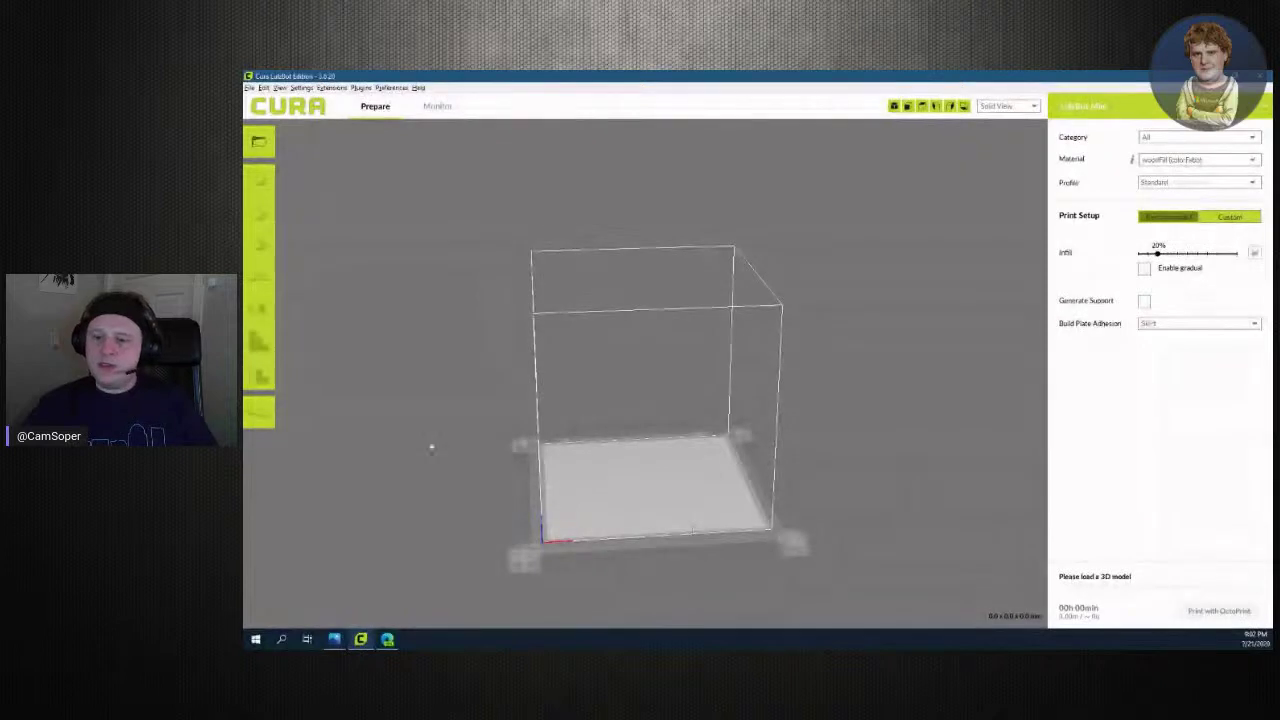
View the build volume top-down and switch Print Setup to Custom, showing the material list
{"action": "mouse_move", "coordinate": [645, 516]}
{"action": "right_mouse_down"}
{"action": "mouse_move", "coordinate": [538, 366]}
{"action": "mouse_move", "coordinate": [831, 517]}
{"action": "mouse_move", "coordinate": [854, 597]}
{"action": "mouse_move", "coordinate": [748, 564]}
{"action": "right_mouse_up"}
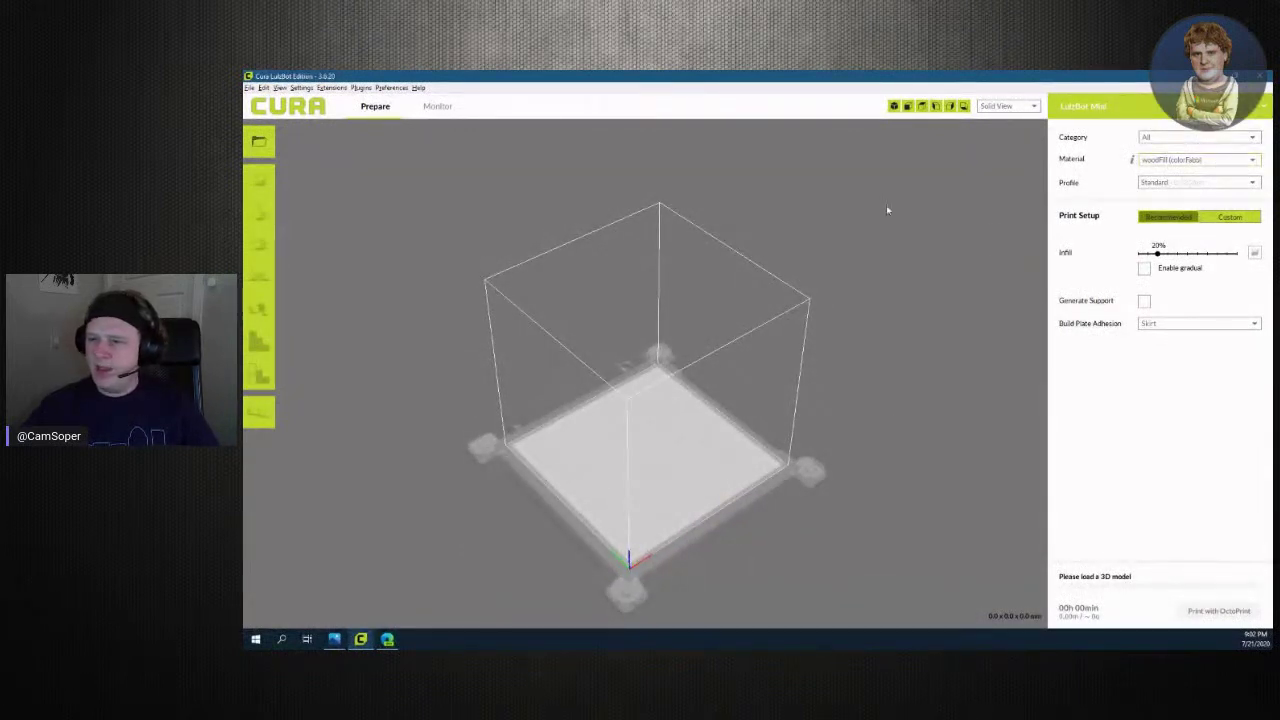
{"action": "left_click", "coordinate": [1233, 216]}
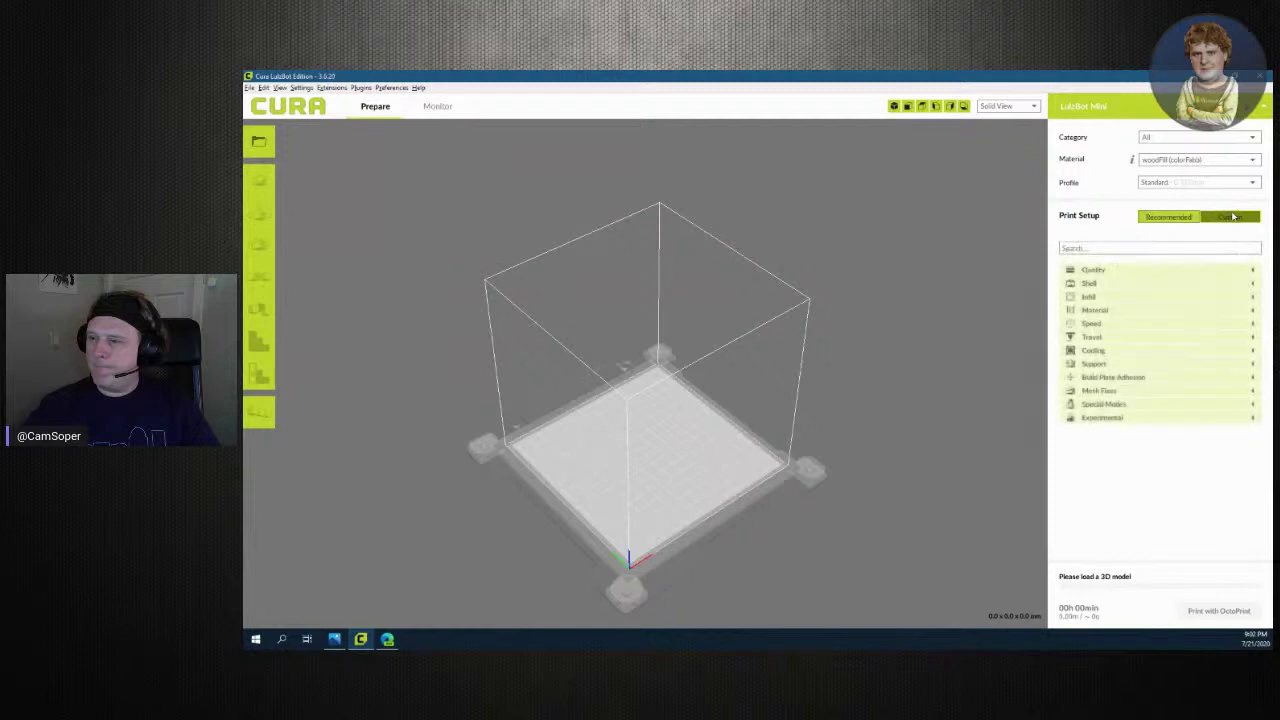
{"action": "left_click", "coordinate": [1190, 159]}
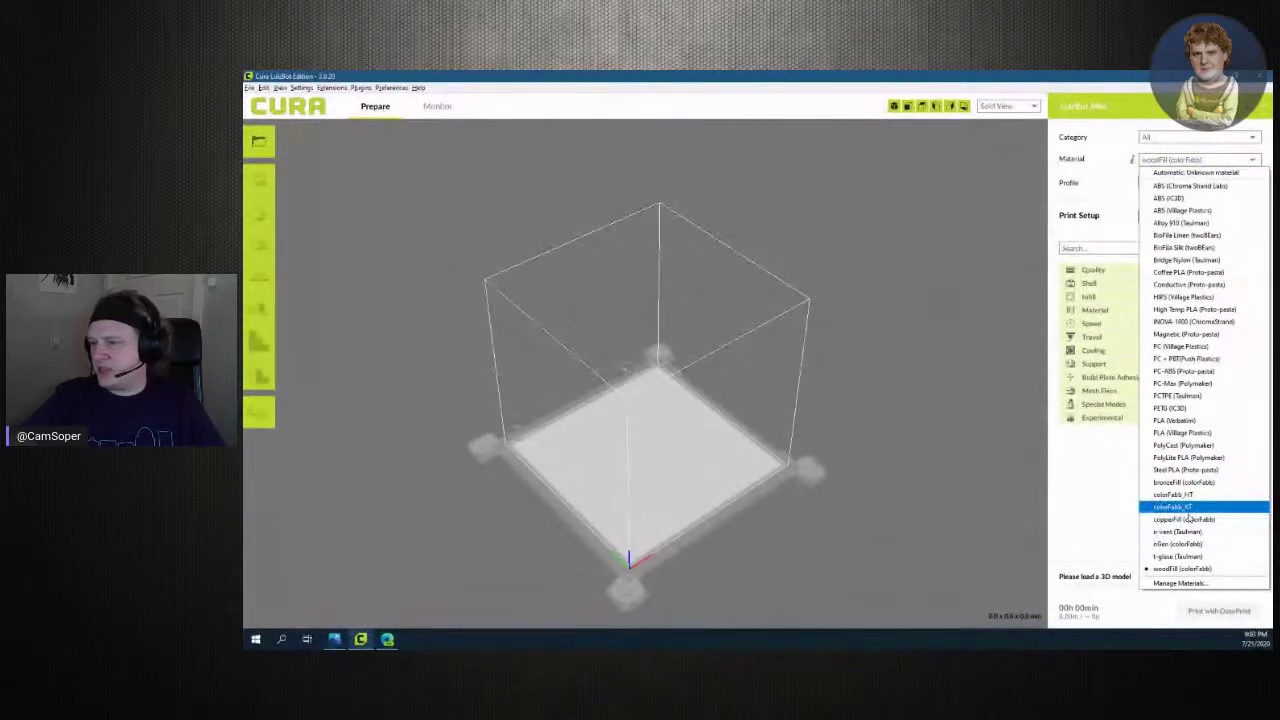
Set the material category to Experimental and choose PLA (MatterHackers PRO Series)
{"action": "left_click", "coordinate": [1124, 496]}
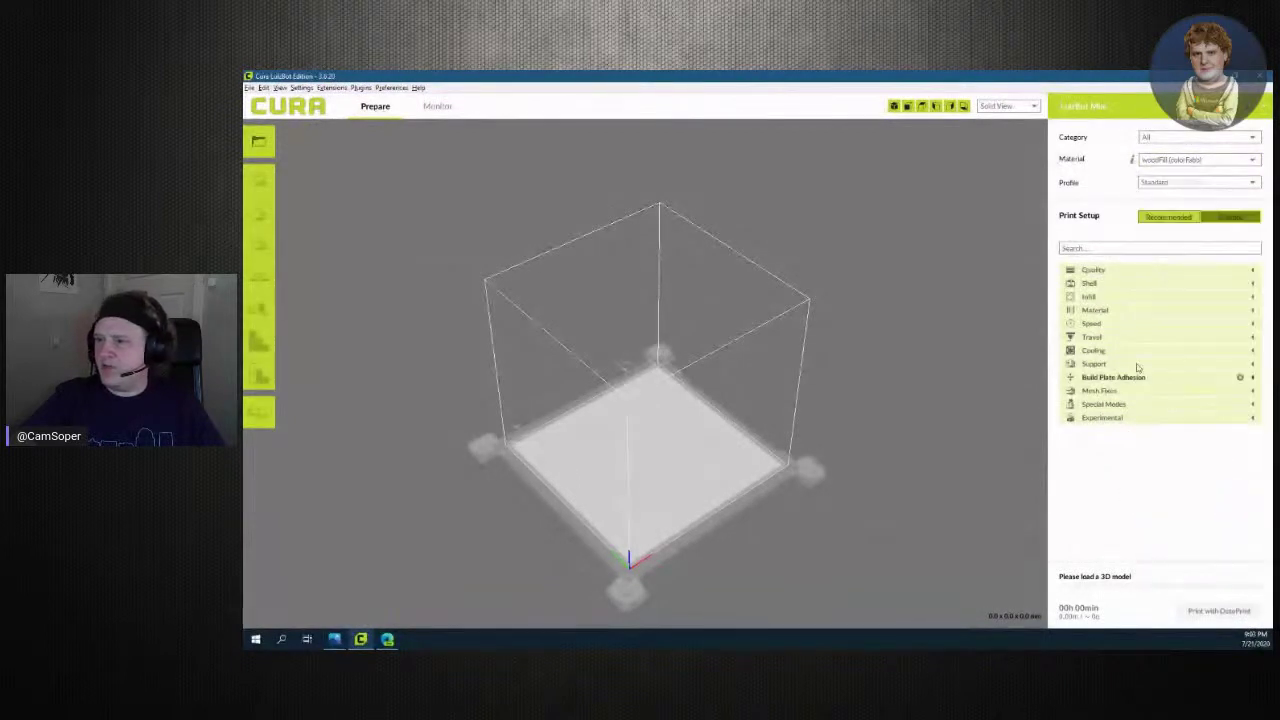
{"action": "left_click", "coordinate": [1215, 163]}
{"action": "left_click", "coordinate": [1195, 136]}
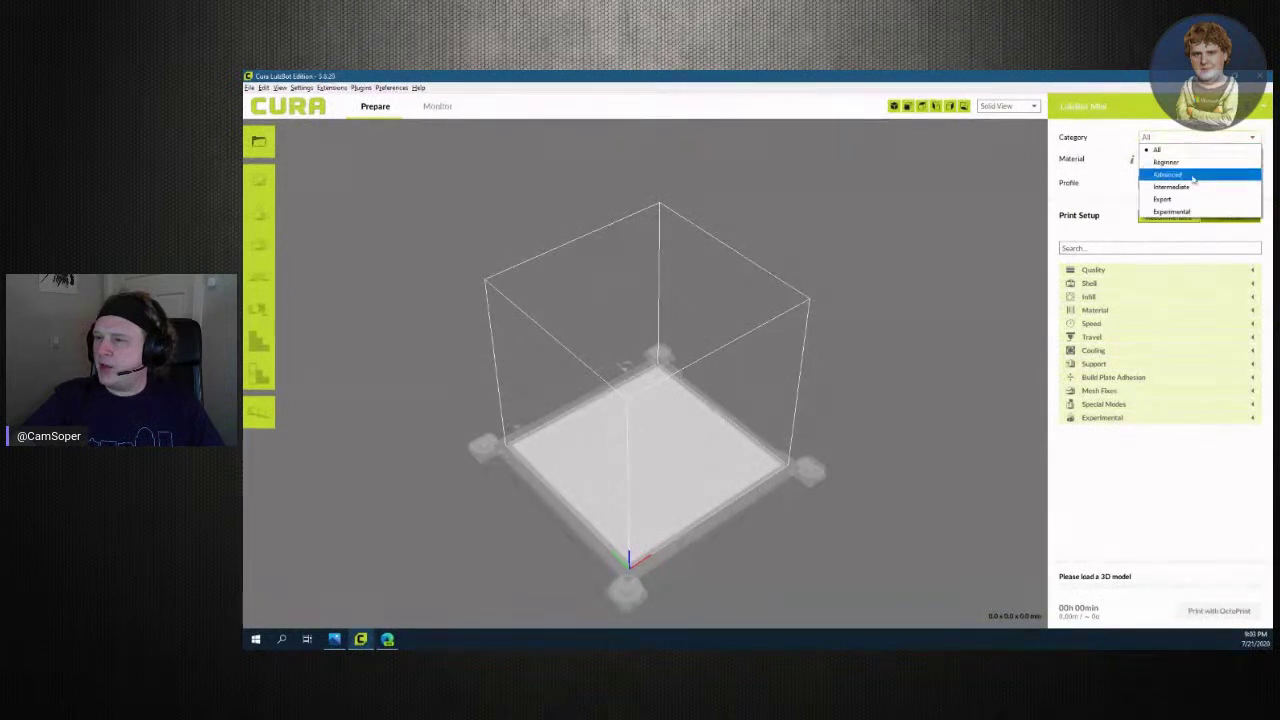
{"action": "left_click", "coordinate": [1186, 207]}
{"action": "left_click", "coordinate": [1186, 163]}
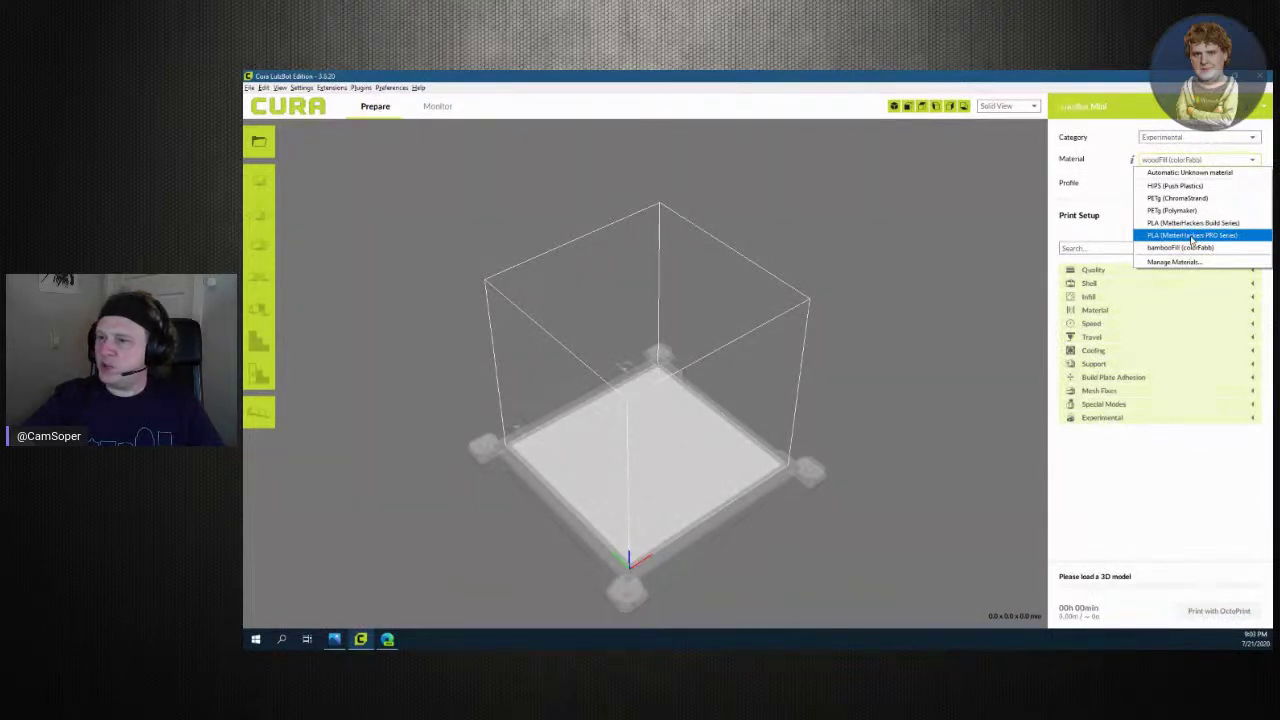
{"action": "key", "text": "Escape"}
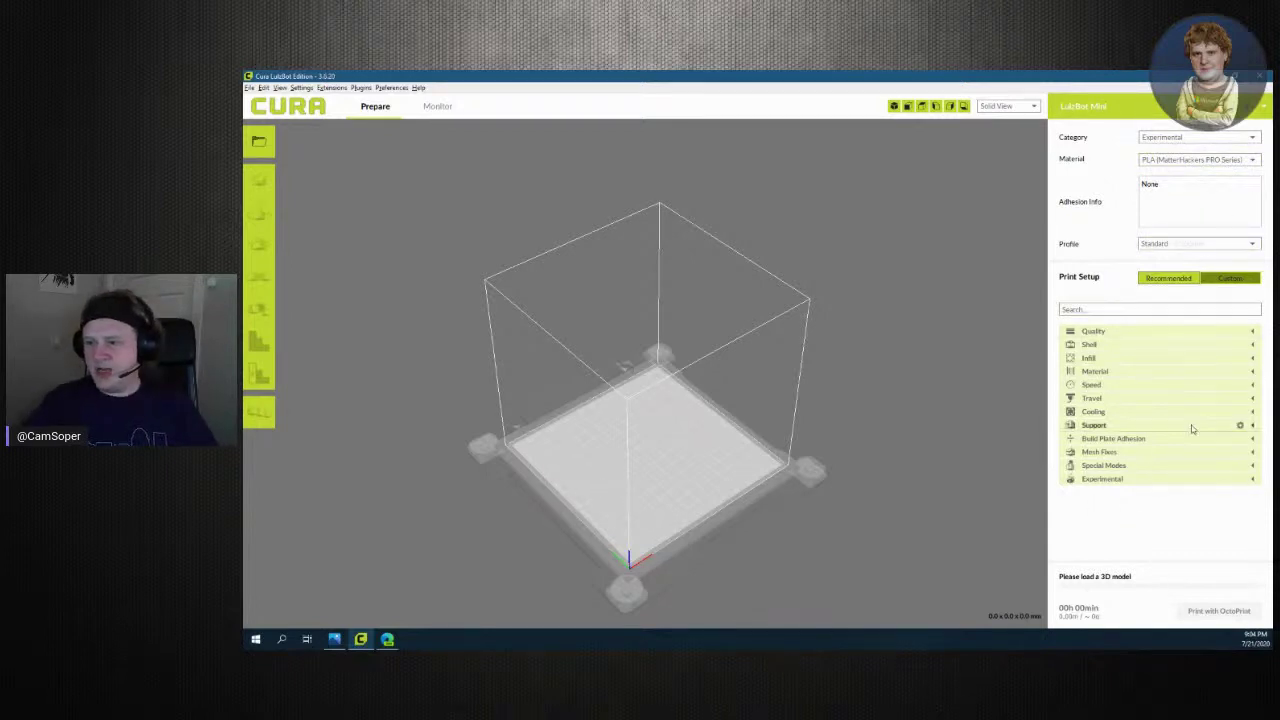
Expand and collapse the Shell settings, then search the launcher for 'fus'
{"action": "left_click", "coordinate": [1255, 345]}
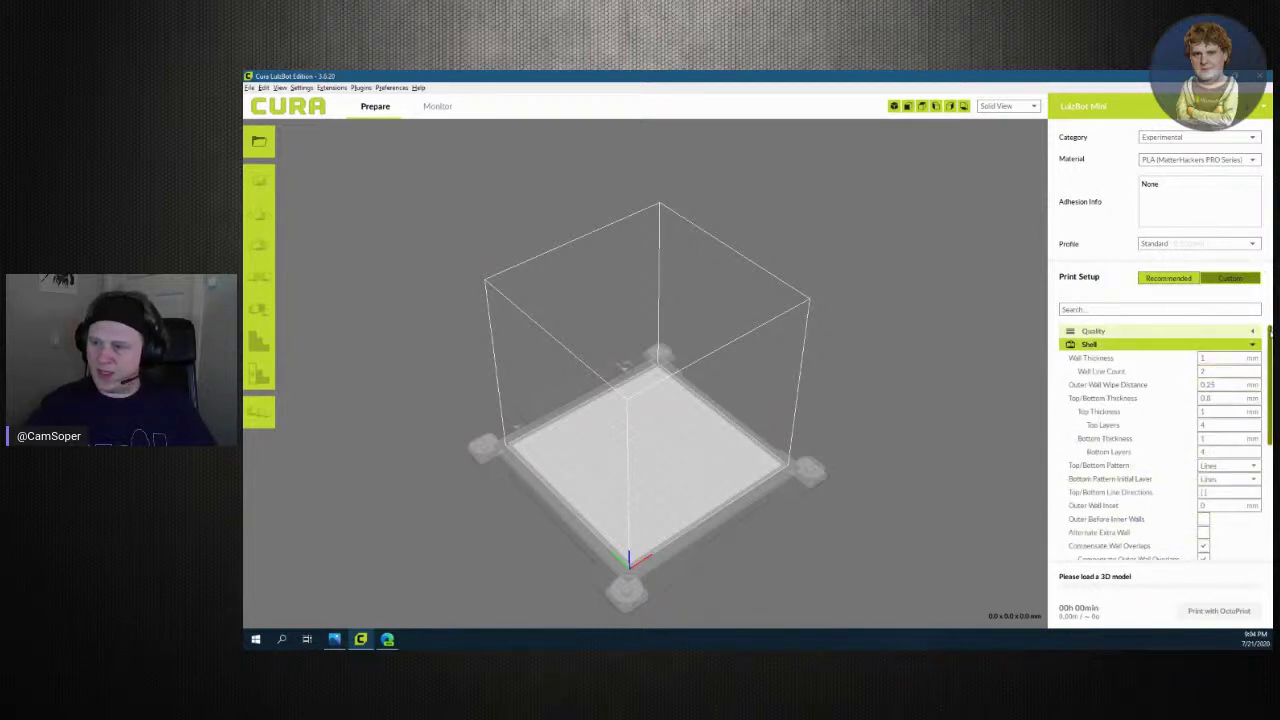
{"action": "left_click", "coordinate": [1160, 344]}
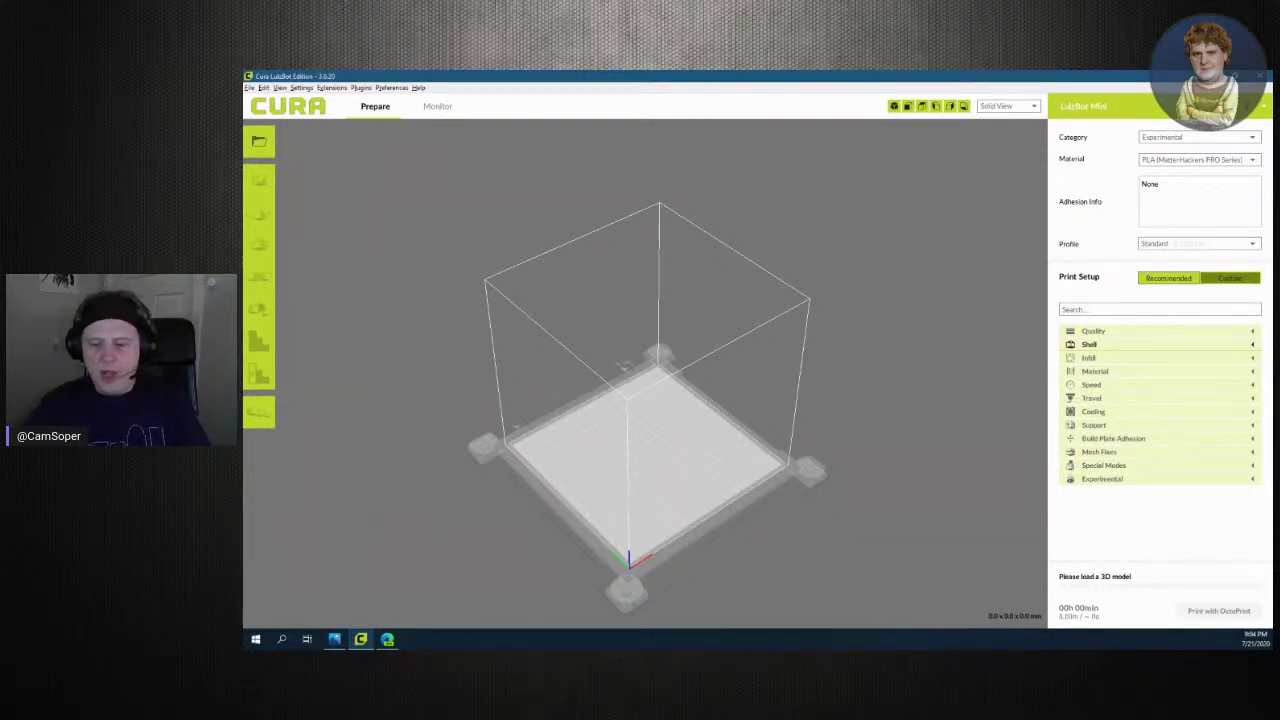
{"action": "mouse_move", "coordinate": [387, 639]}
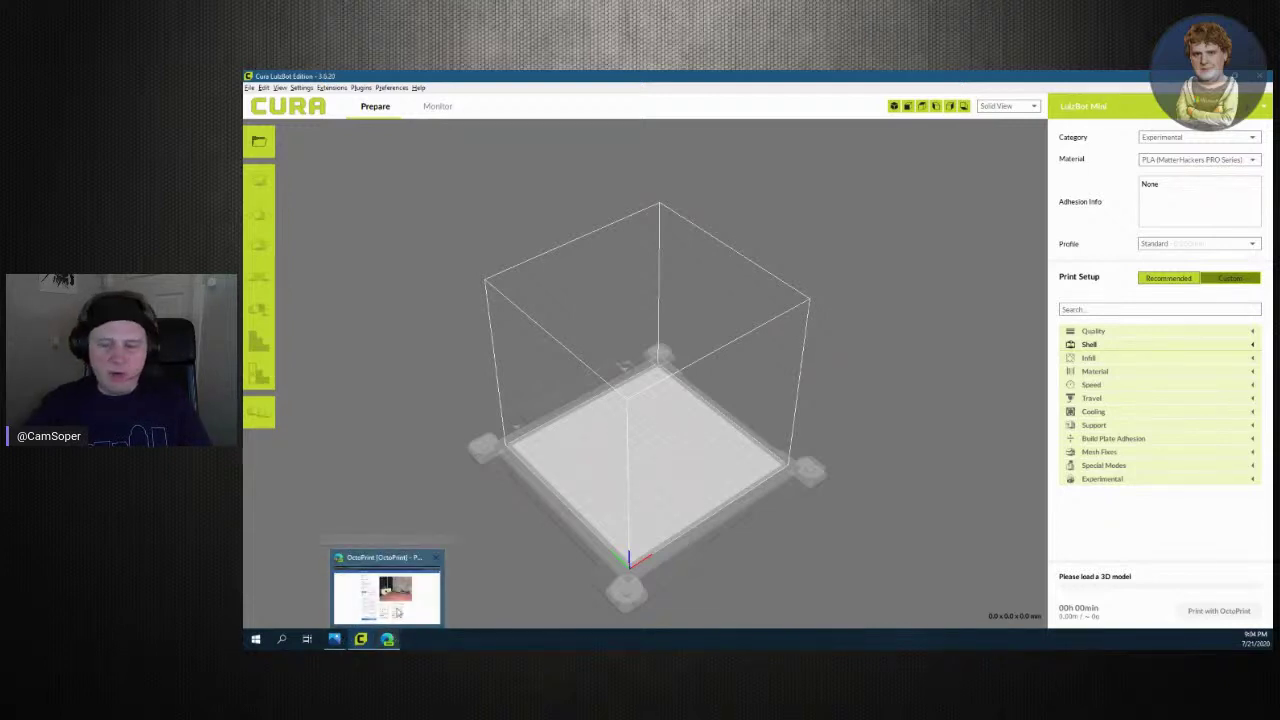
{"action": "key", "text": "alt+space"}
{"action": "type", "text": "fus"}
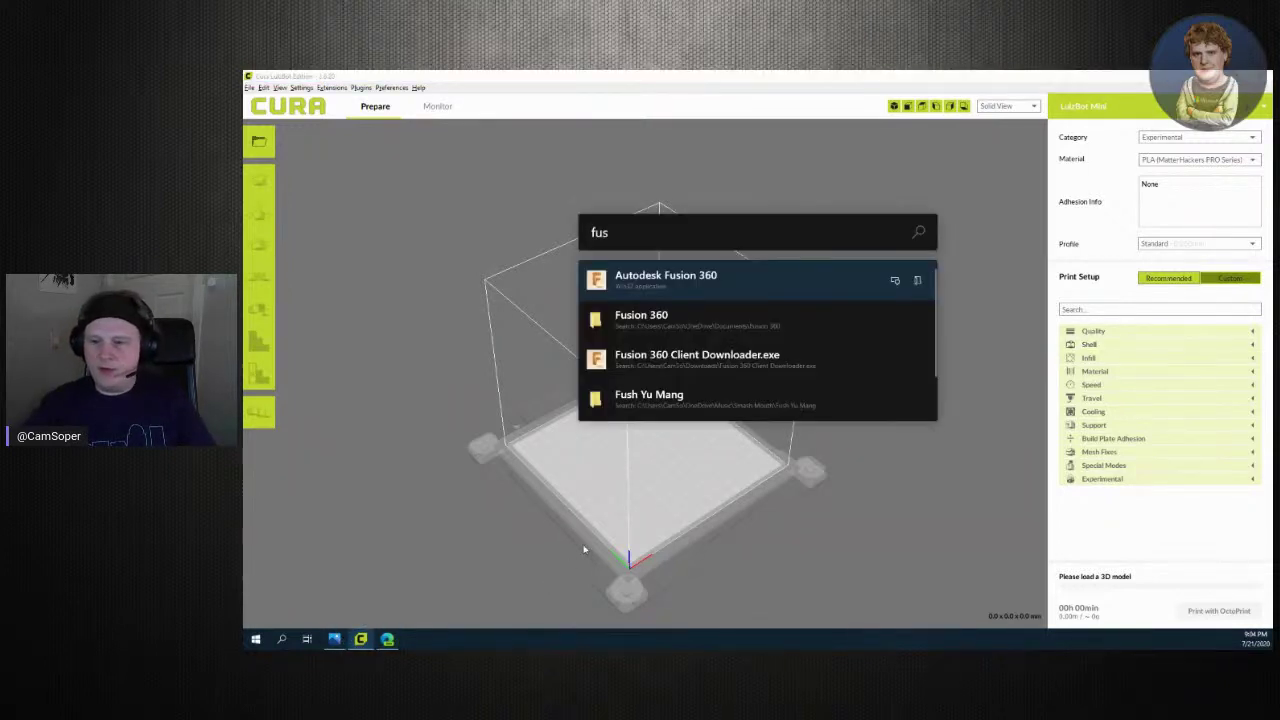
Launch Autodesk Fusion 360 from the 'fus' search results
{"action": "key", "text": "Return"}
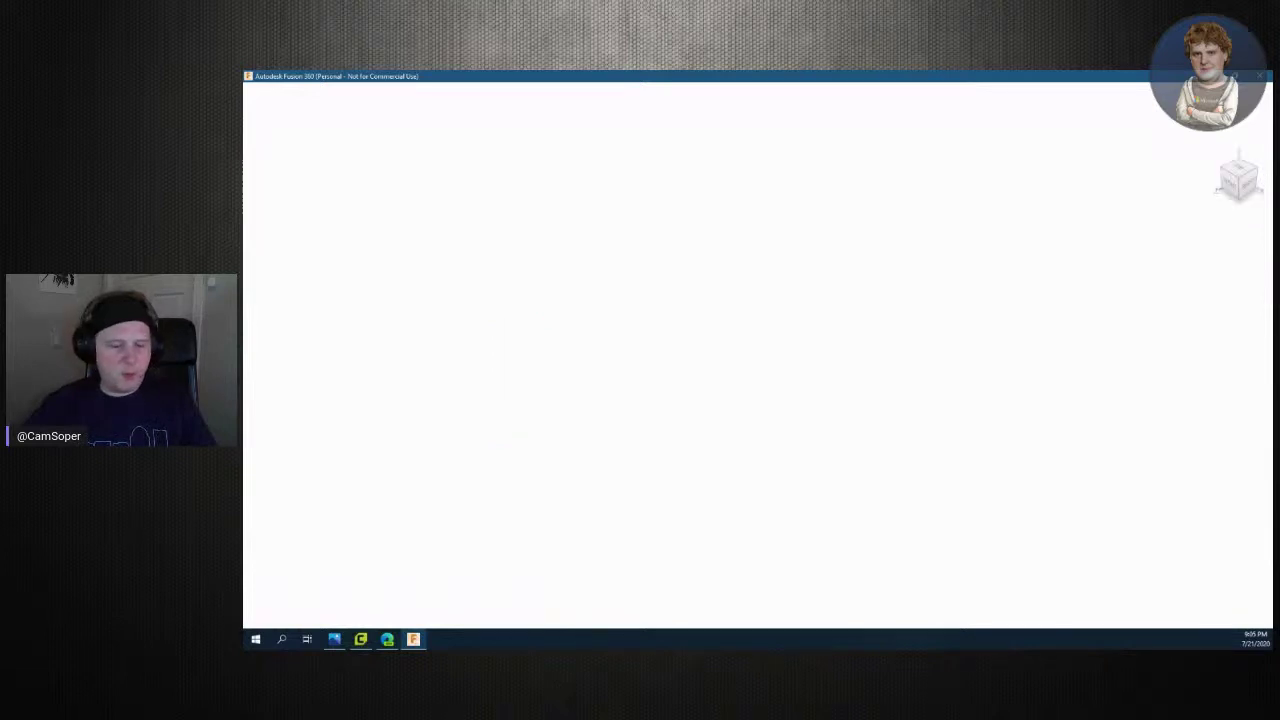
{"action": "left_click", "coordinate": [387, 639]}
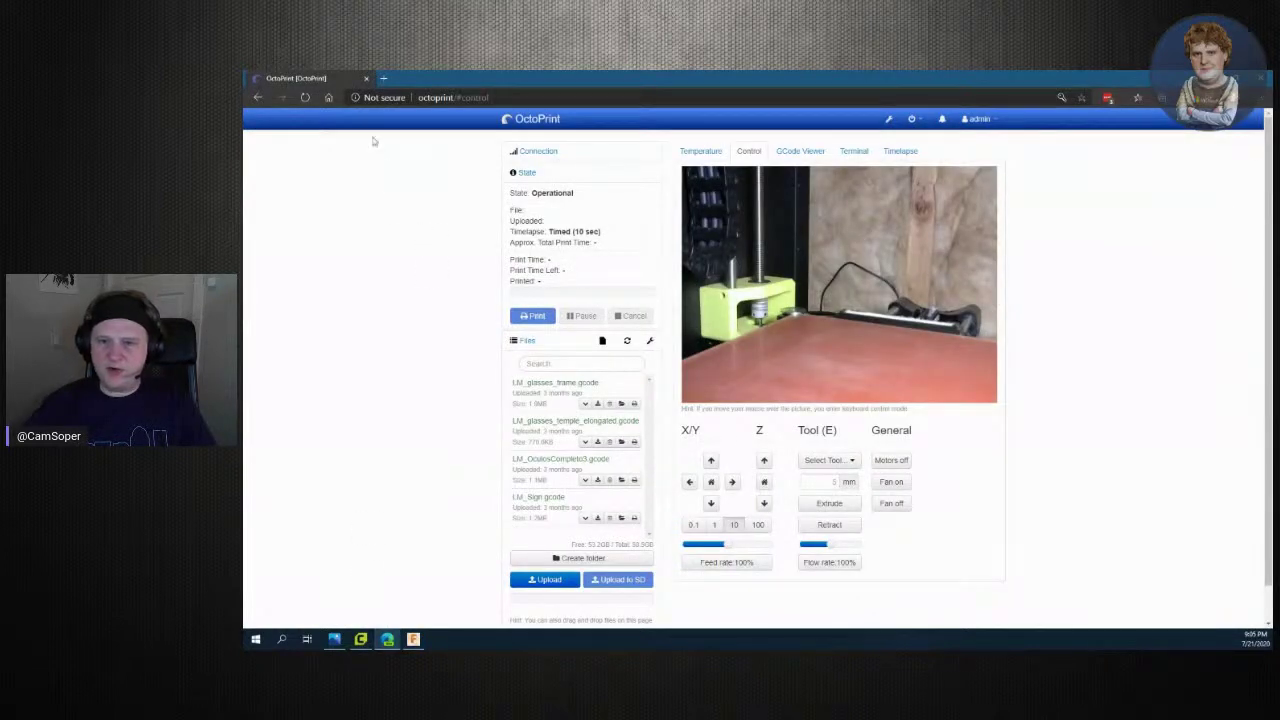
{"action": "left_click", "coordinate": [386, 79]}
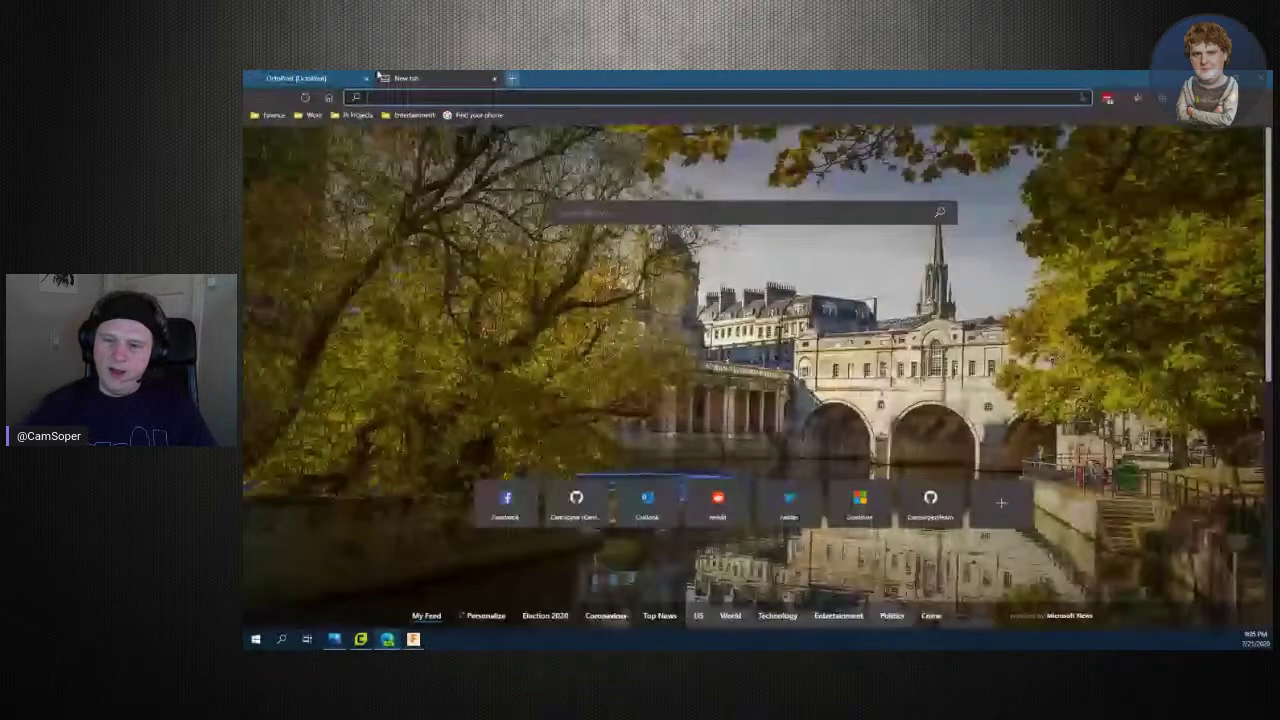
{"action": "key", "text": "alt+Tab"}
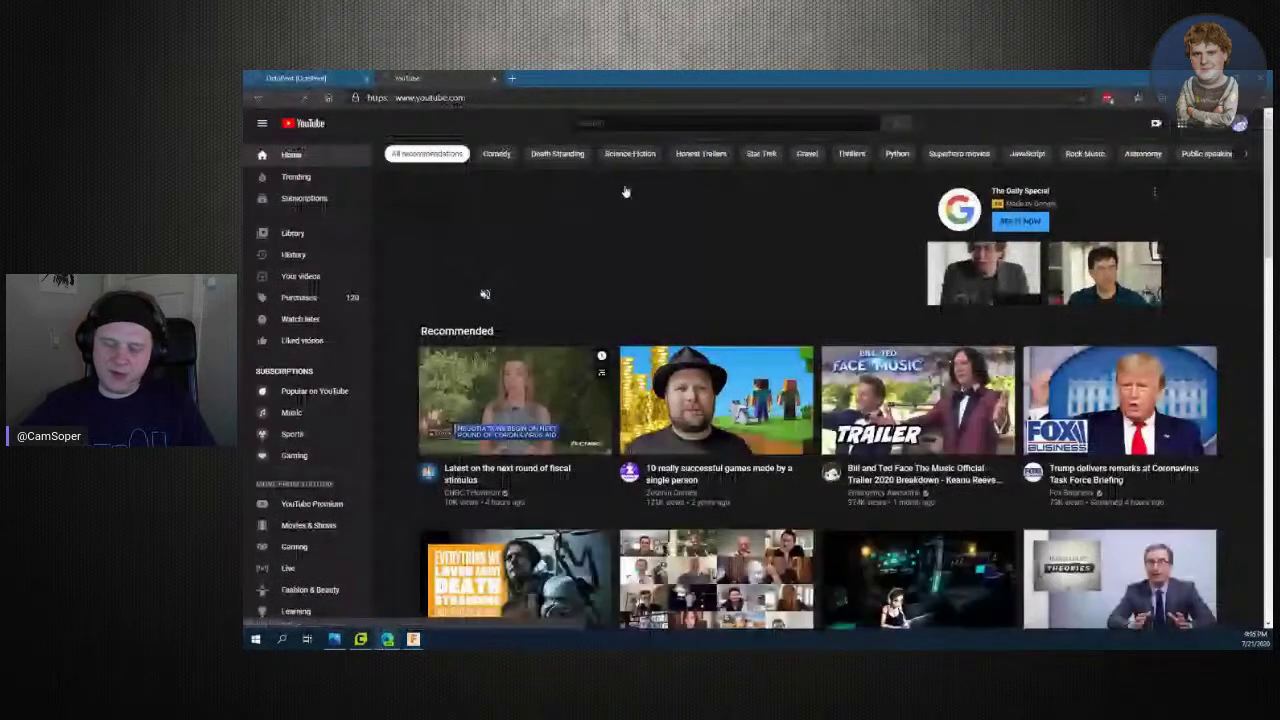
{"action": "left_click", "coordinate": [629, 124]}
{"action": "type", "text": "dr. dre"}
{"action": "key", "text": "BackSpace"}
{"action": "key", "text": "BackSpace"}
{"action": "key", "text": "BackSpace"}
{"action": "key", "text": "BackSpace"}
{"action": "key", "text": "BackSpace"}
{"action": "key", "text": "BackSpace"}
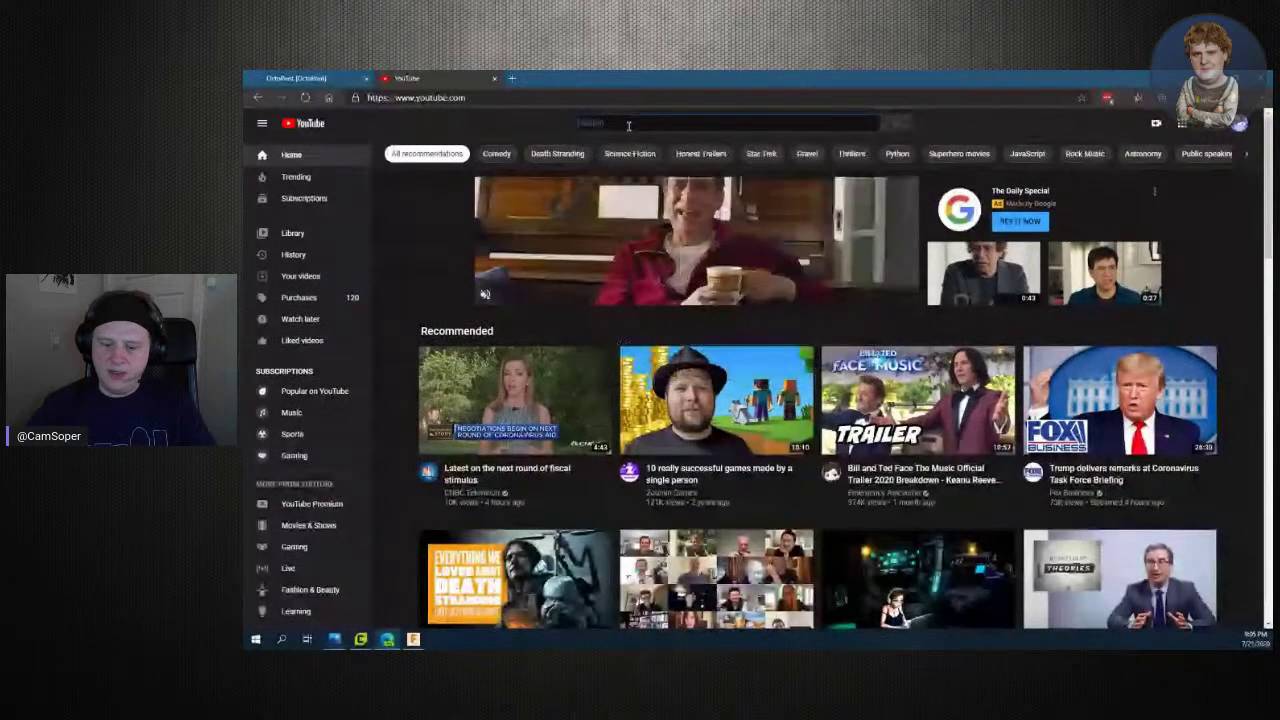
{"action": "type", "text": "w"}
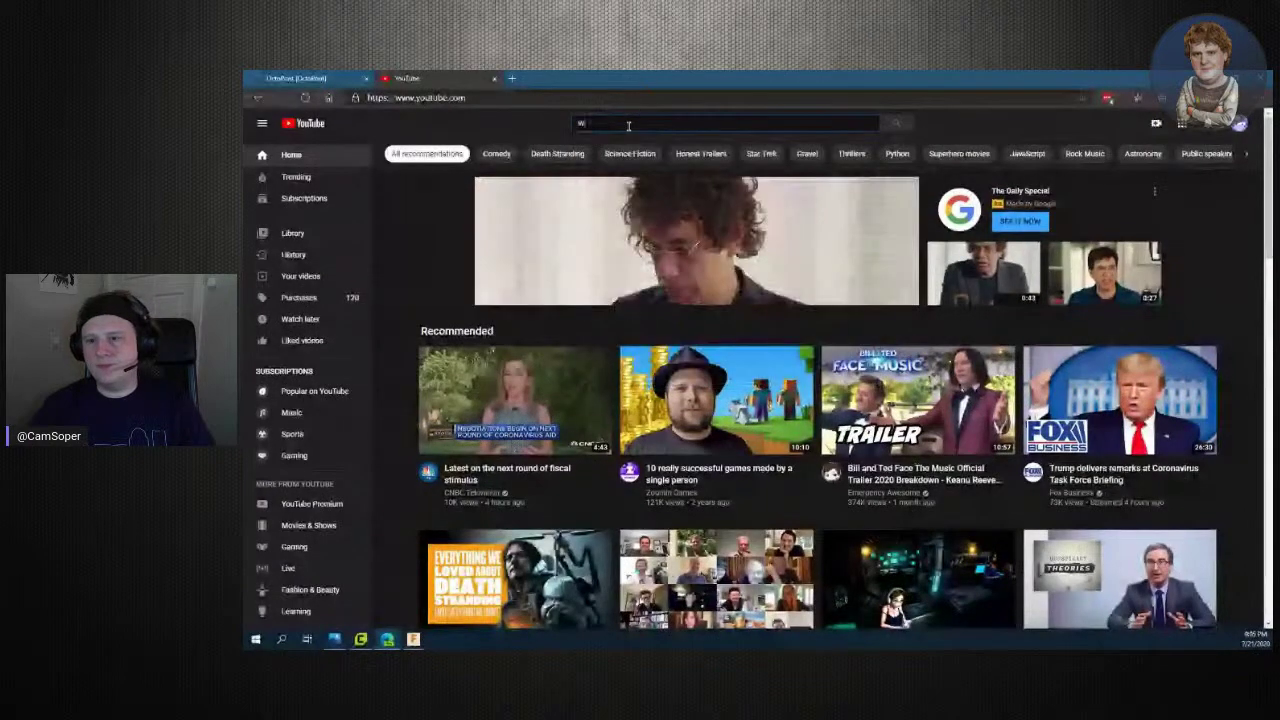
{"action": "key", "text": "BackSpace"}
{"action": "scroll", "coordinate": [893, 381], "scroll_direction": "down", "scroll_amount": 2}
{"action": "scroll", "coordinate": [893, 381], "scroll_direction": "down", "scroll_amount": 3}
{"action": "scroll", "coordinate": [893, 381], "scroll_direction": "down", "scroll_amount": 2}
{"action": "scroll", "coordinate": [891, 374], "scroll_direction": "up", "scroll_amount": 2}
{"action": "scroll", "coordinate": [891, 374], "scroll_direction": "up", "scroll_amount": 4}
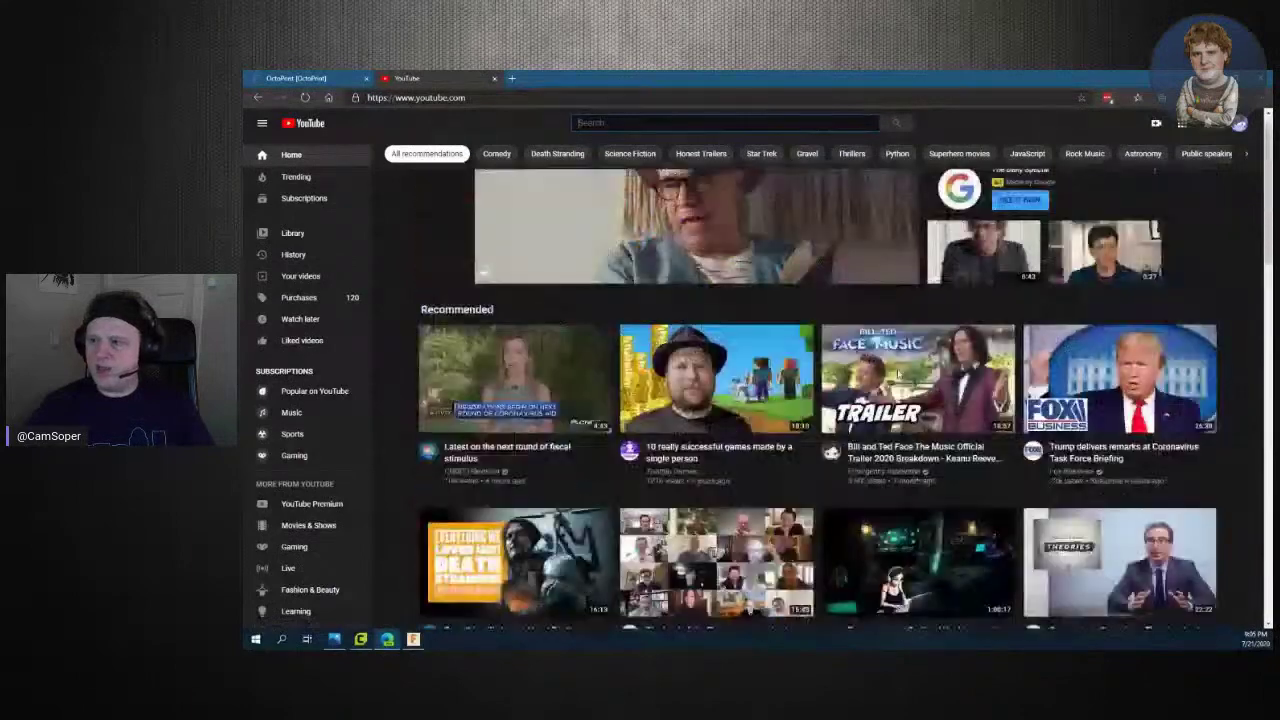
{"action": "left_click", "coordinate": [1240, 123]}
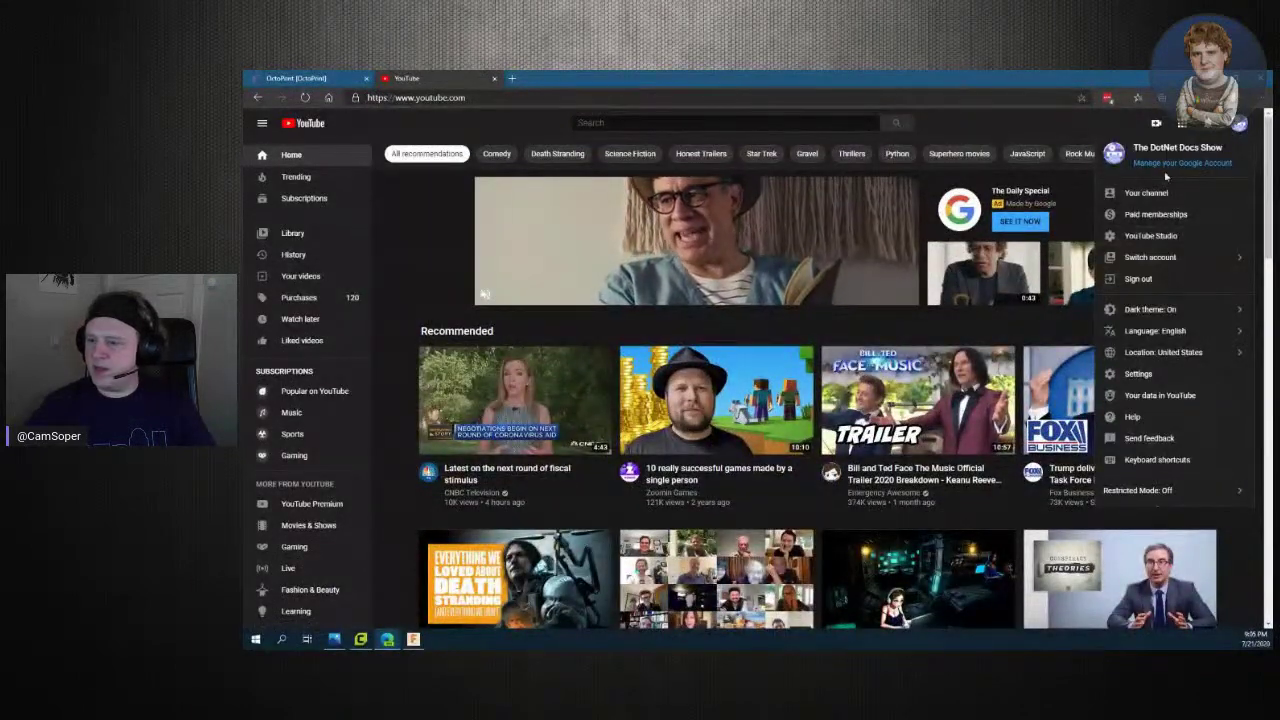
Switch YouTube to the other signed-in account and browse its recommendations
{"action": "left_click", "coordinate": [1210, 258]}
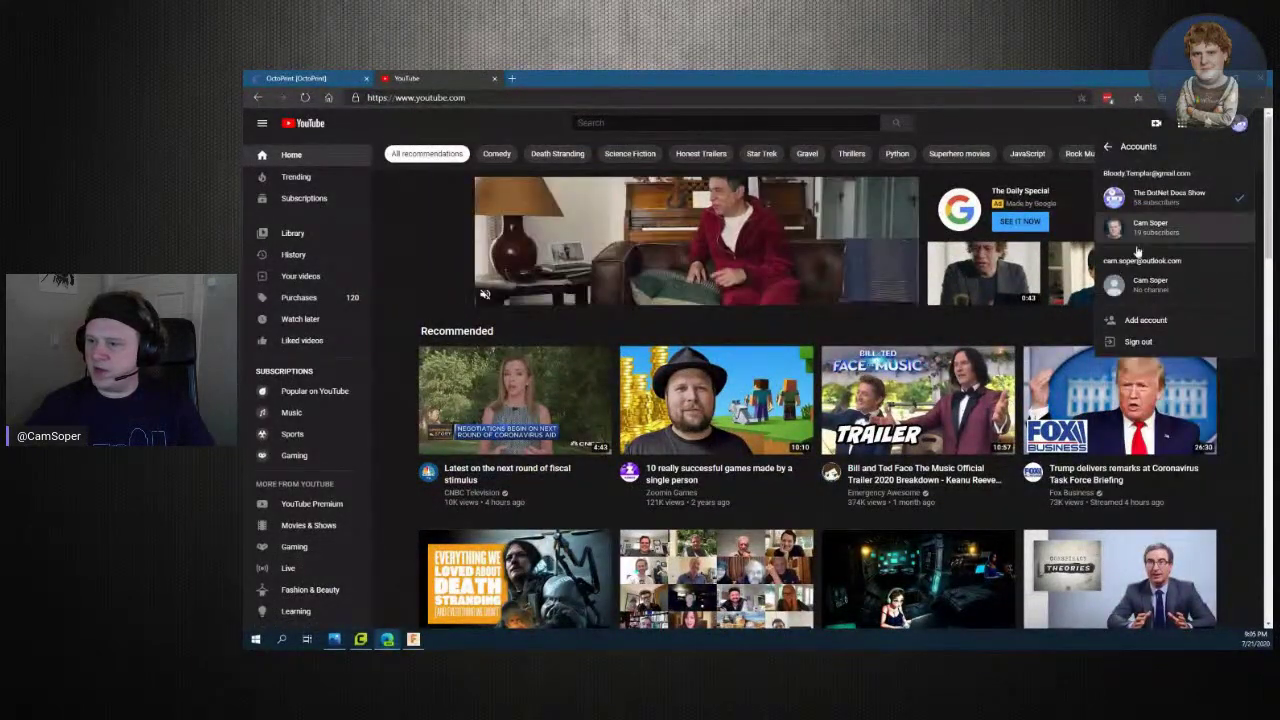
{"action": "left_click", "coordinate": [1135, 230]}
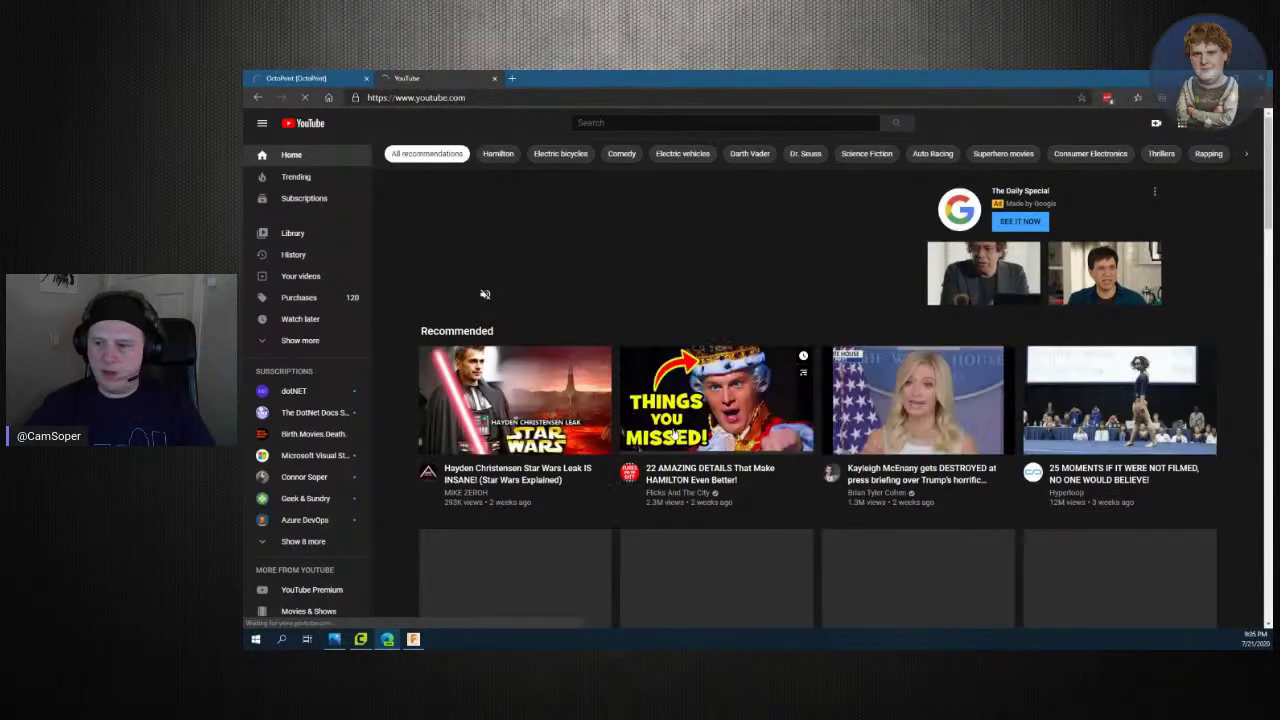
{"action": "scroll", "coordinate": [703, 485], "scroll_direction": "down", "scroll_amount": 1}
{"action": "scroll", "coordinate": [703, 485], "scroll_direction": "down", "scroll_amount": 3}
{"action": "scroll", "coordinate": [703, 485], "scroll_direction": "down", "scroll_amount": 2}
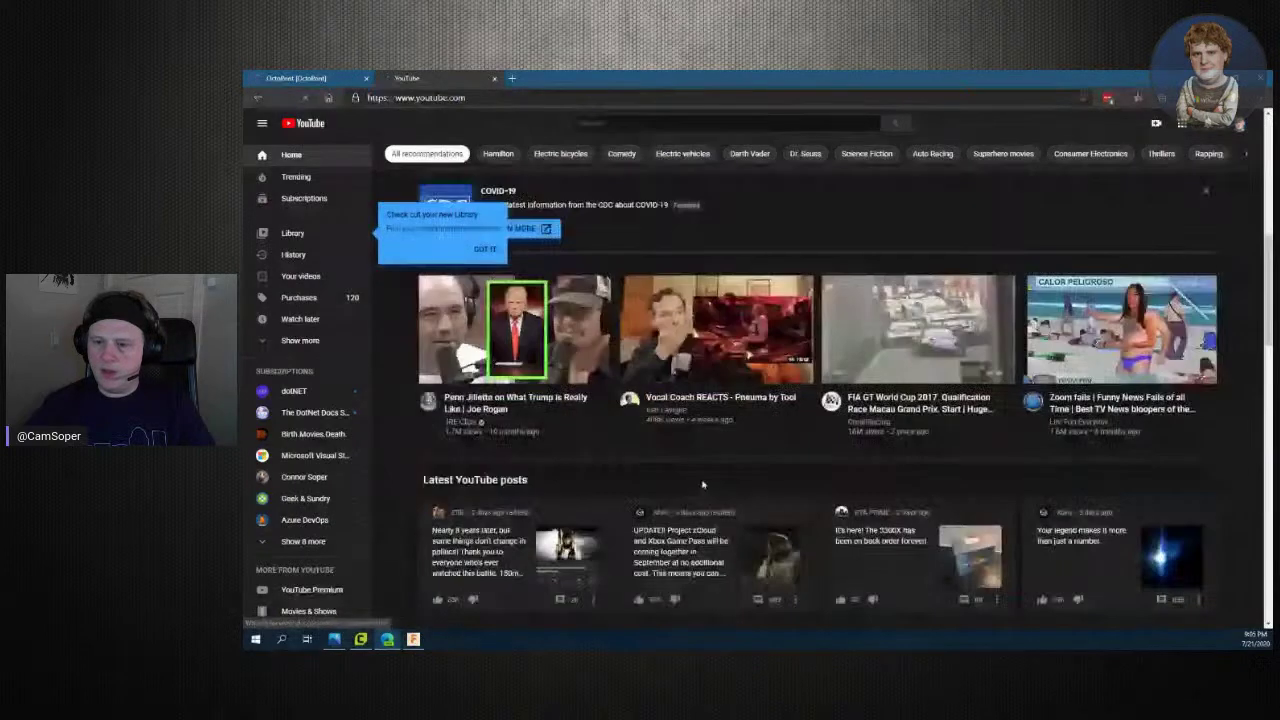
{"action": "scroll", "coordinate": [703, 485], "scroll_direction": "down", "scroll_amount": 4}
{"action": "scroll", "coordinate": [703, 485], "scroll_direction": "down", "scroll_amount": 3}
{"action": "scroll", "coordinate": [703, 487], "scroll_direction": "up", "scroll_amount": 10}
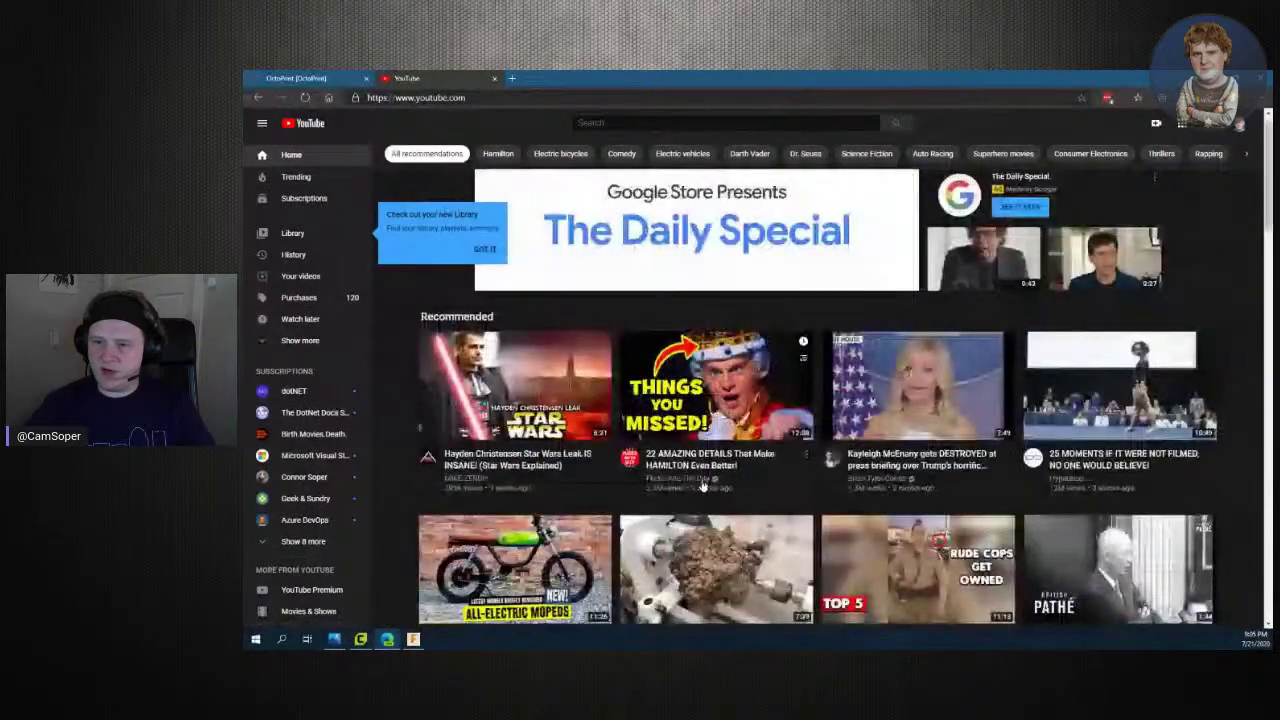
Search YouTube for 'dr. seuss dr. dre'
{"action": "left_click", "coordinate": [597, 121]}
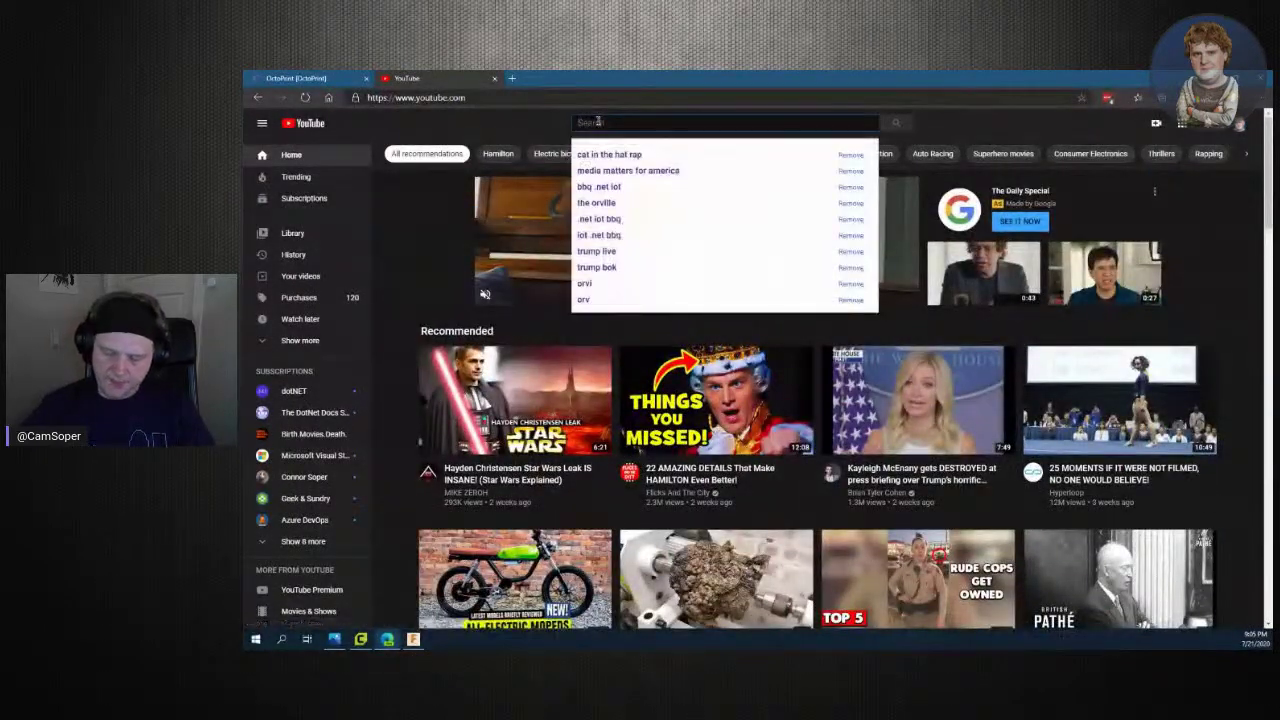
{"action": "type", "text": "dr.su"}
{"action": "key", "text": "BackSpace"}
{"action": "key", "text": "BackSpace"}
{"action": "type", "text": "s"}
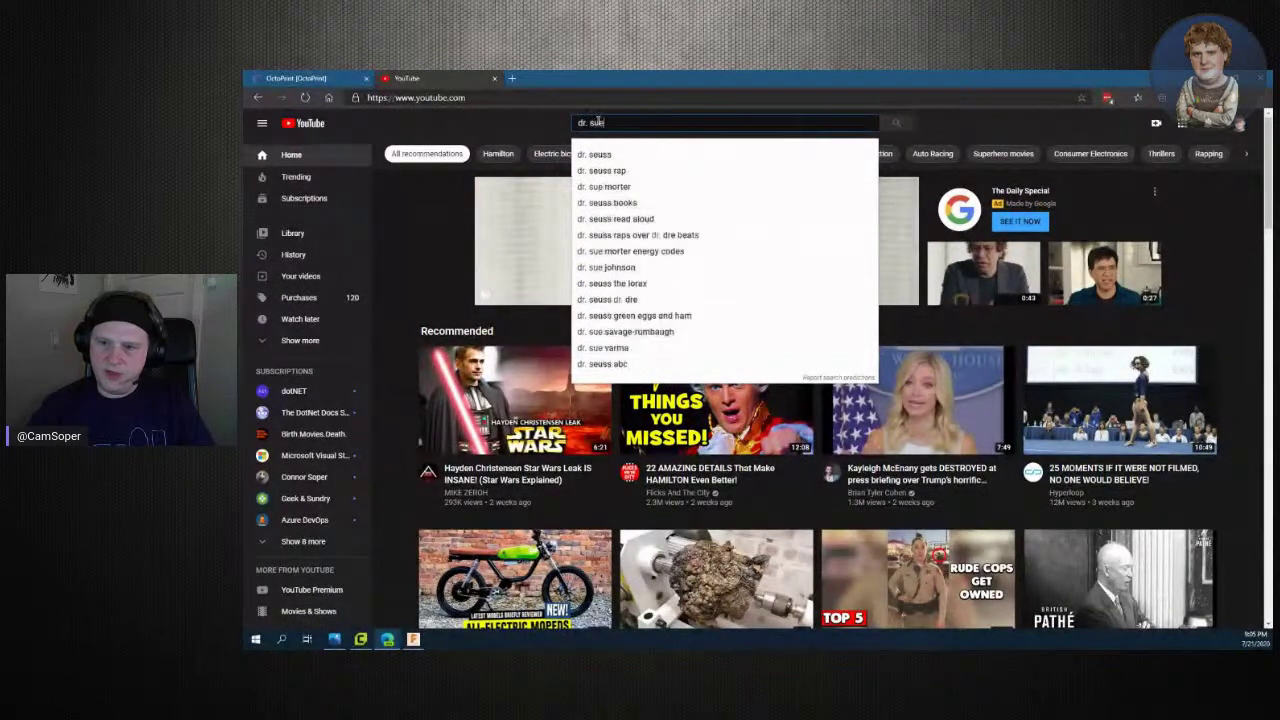
{"action": "type", "text": "euss"}
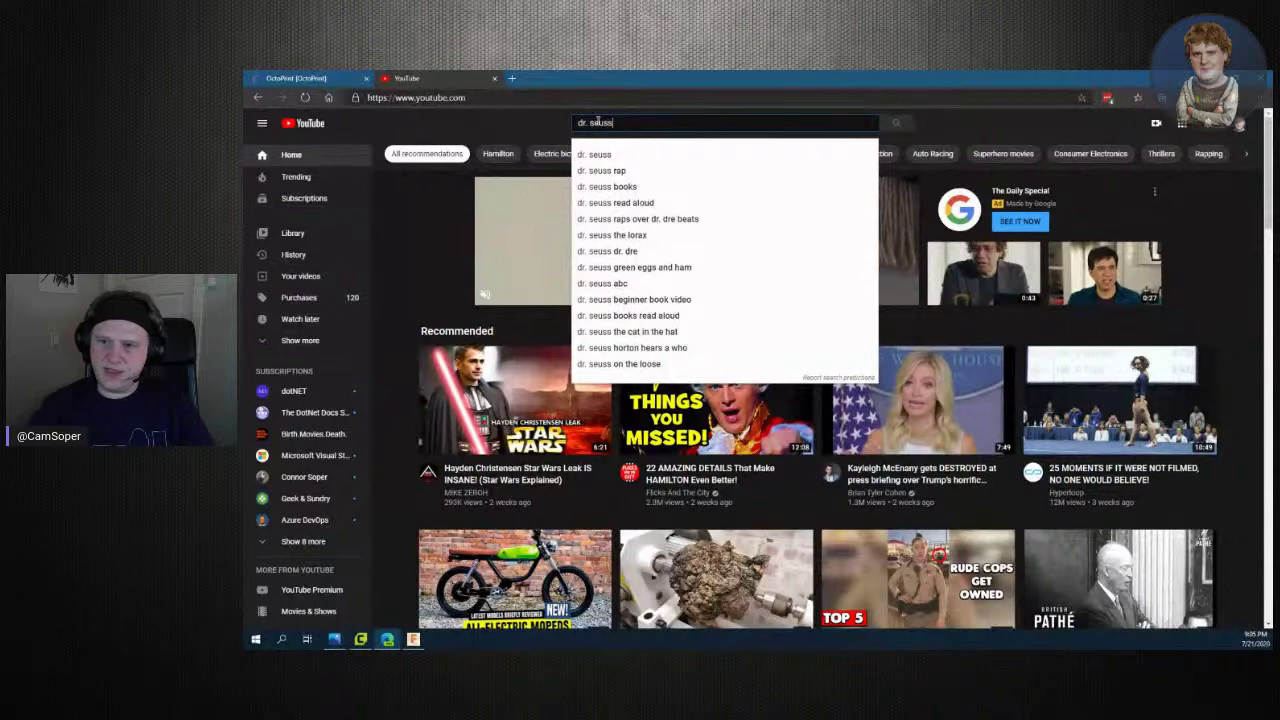
{"action": "type", "text": " dr"}
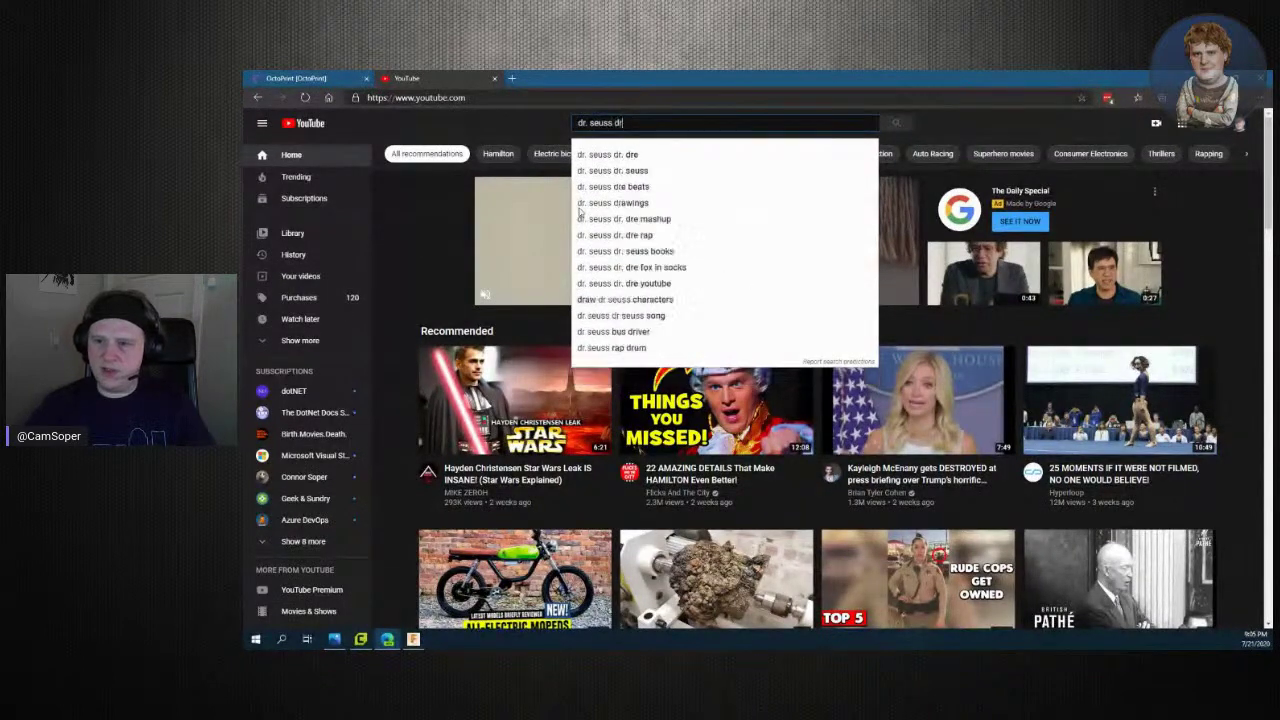
{"action": "left_click", "coordinate": [748, 155]}
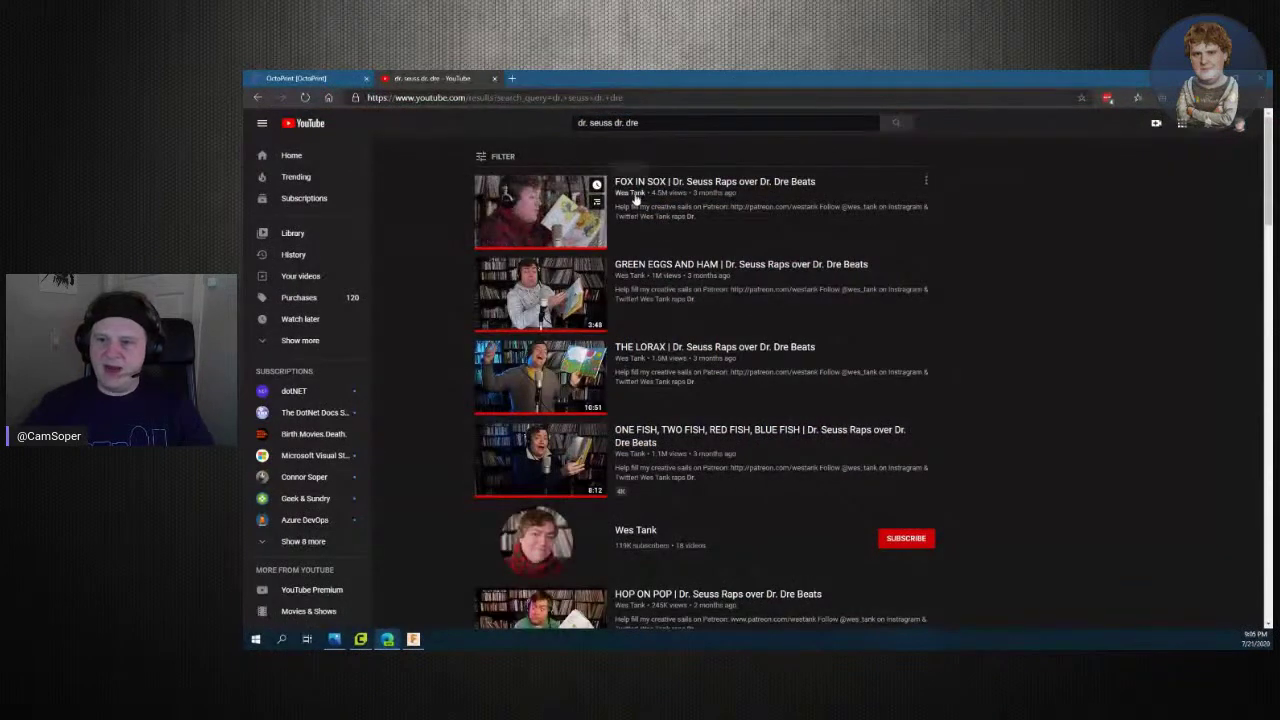
Open the channel behind the top Dr. Seuss Raps over Dr. Dre Beats result
{"action": "left_click", "coordinate": [633, 194]}
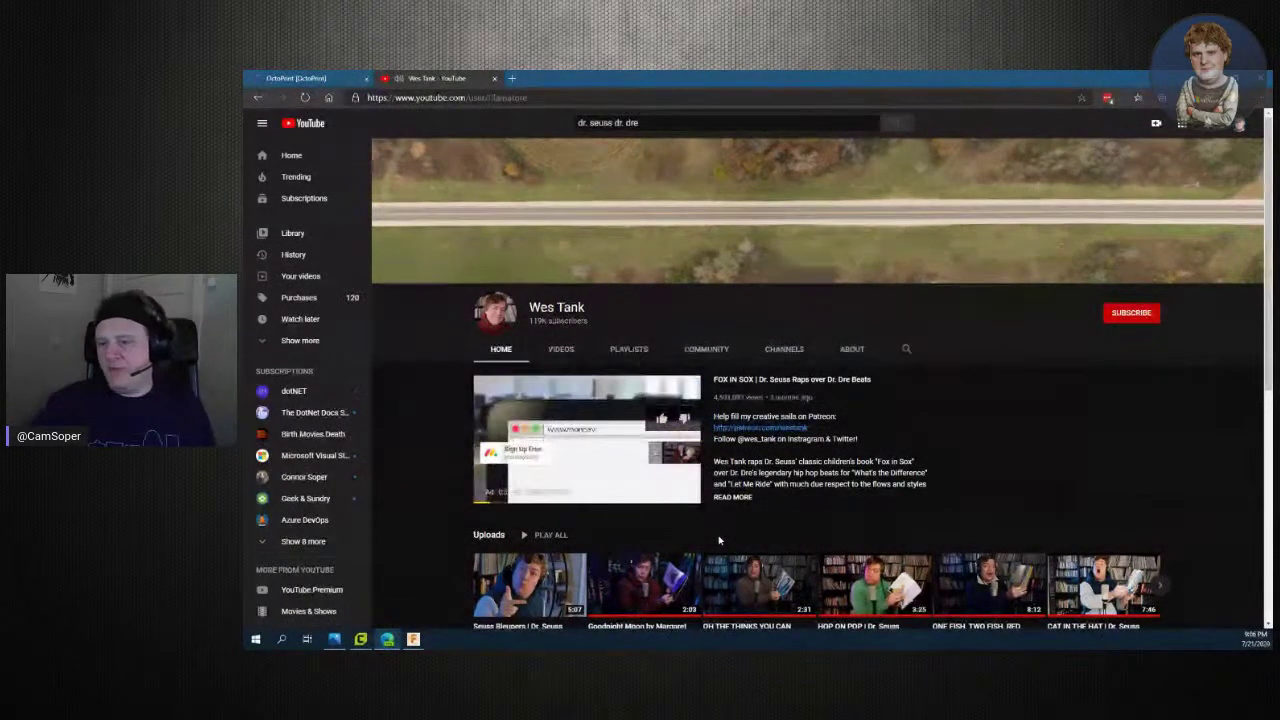
{"action": "scroll", "coordinate": [718, 540], "scroll_direction": "down", "scroll_amount": 3}
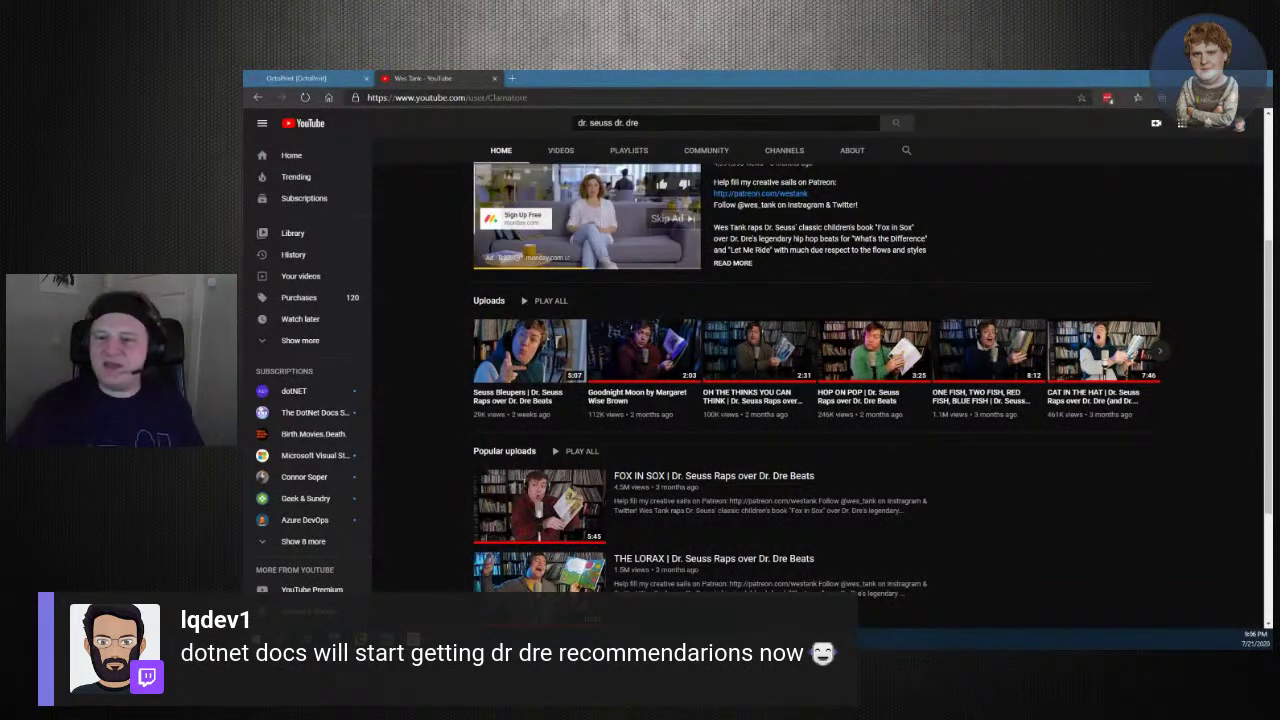
{"action": "scroll", "coordinate": [600, 479], "scroll_direction": "down", "scroll_amount": 2}
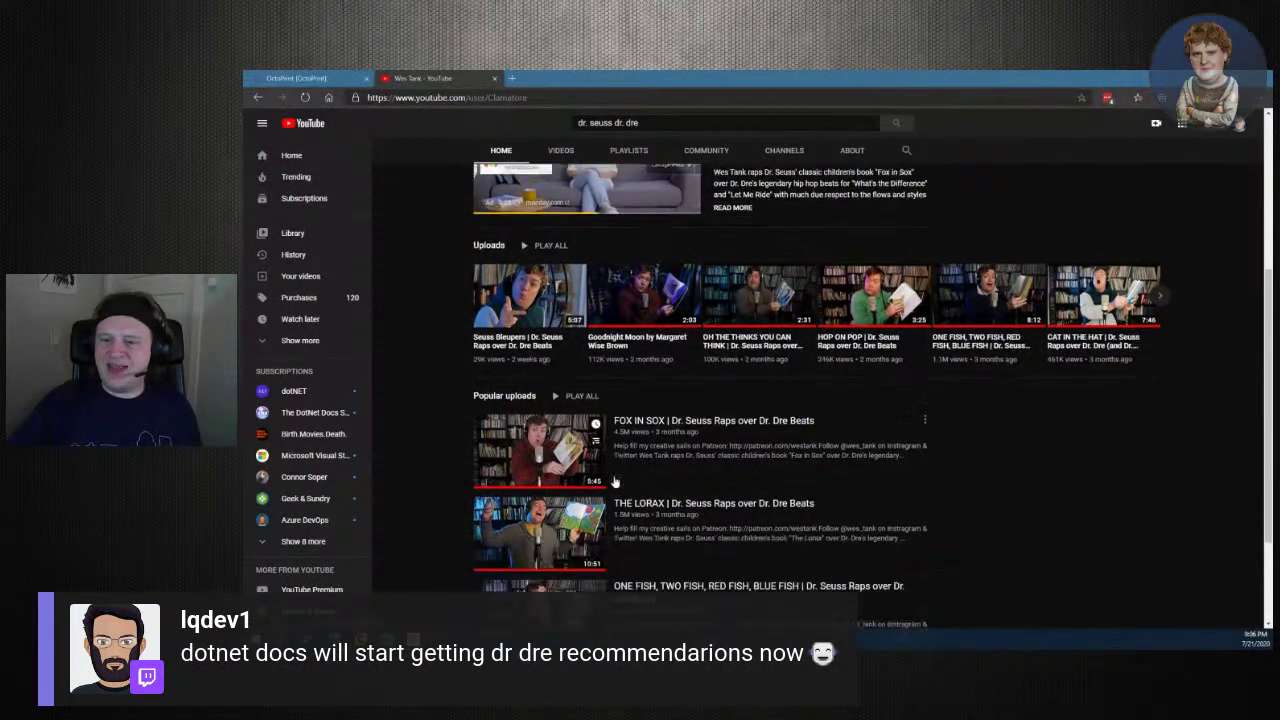
{"action": "mouse_move", "coordinate": [540, 551]}
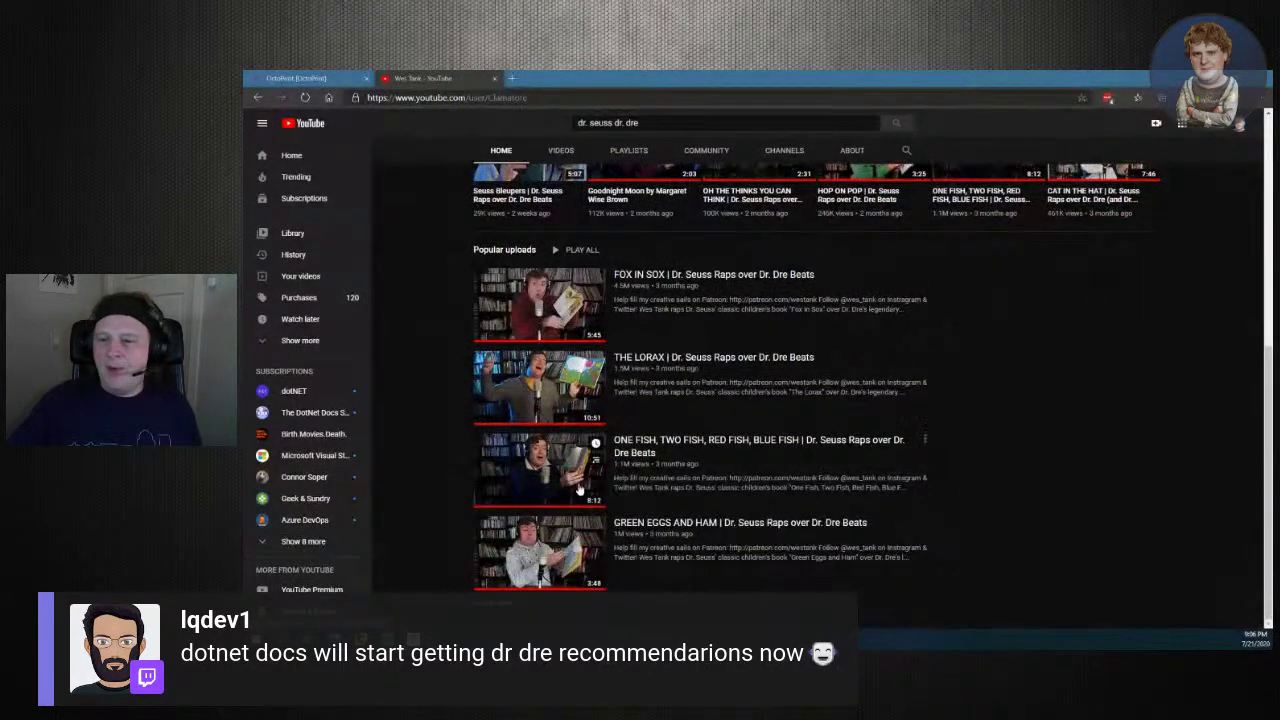
{"action": "mouse_move", "coordinate": [716, 557]}
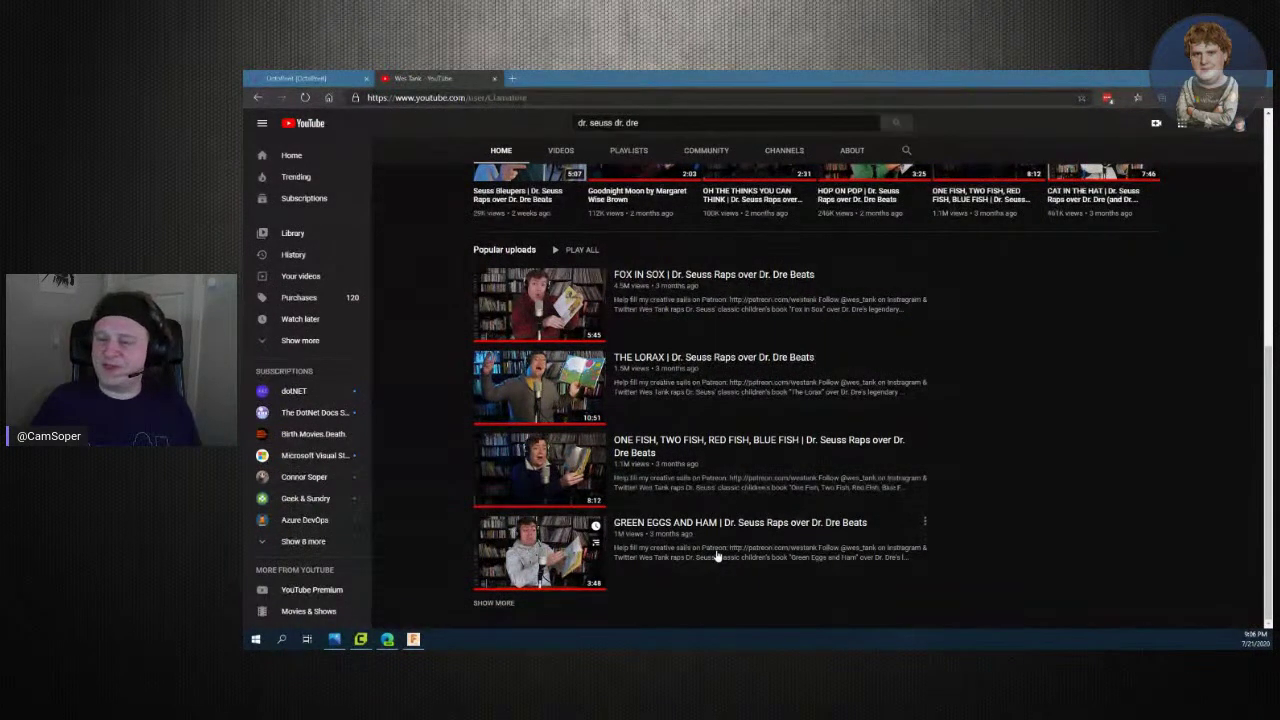
{"action": "scroll", "coordinate": [716, 556], "scroll_direction": "up", "scroll_amount": 2}
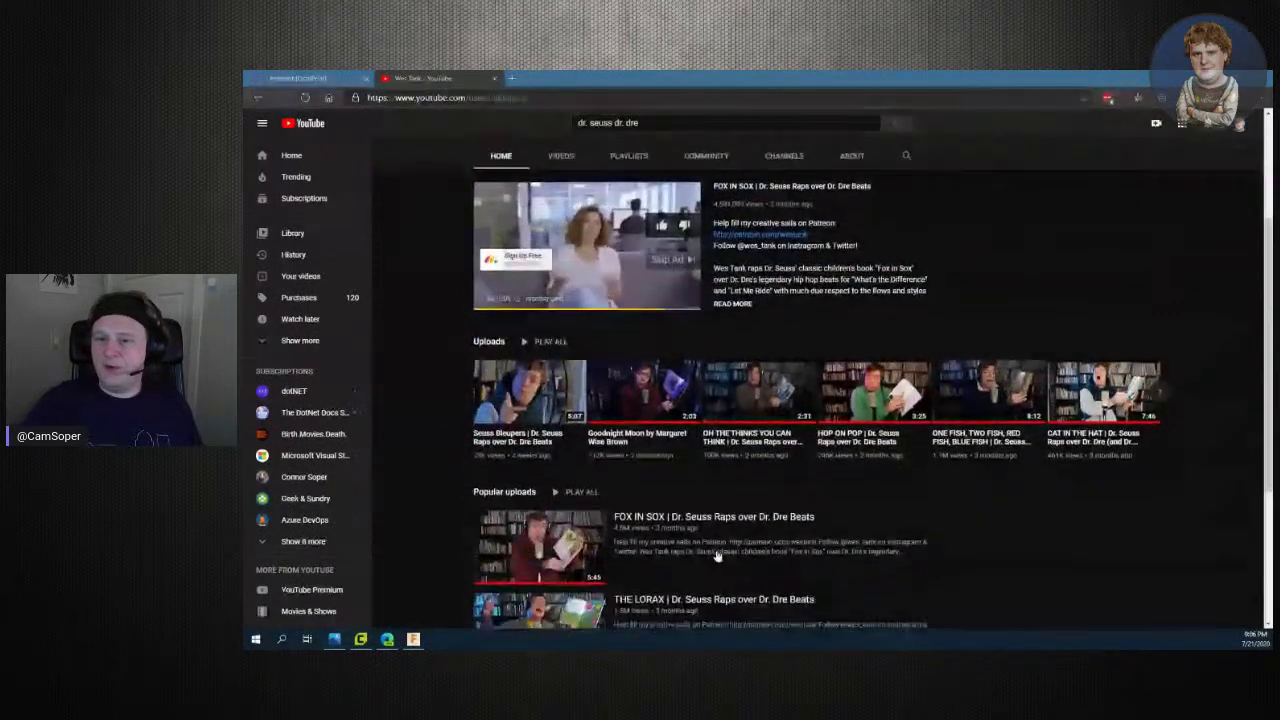
{"action": "scroll", "coordinate": [614, 236], "scroll_direction": "up", "scroll_amount": 2}
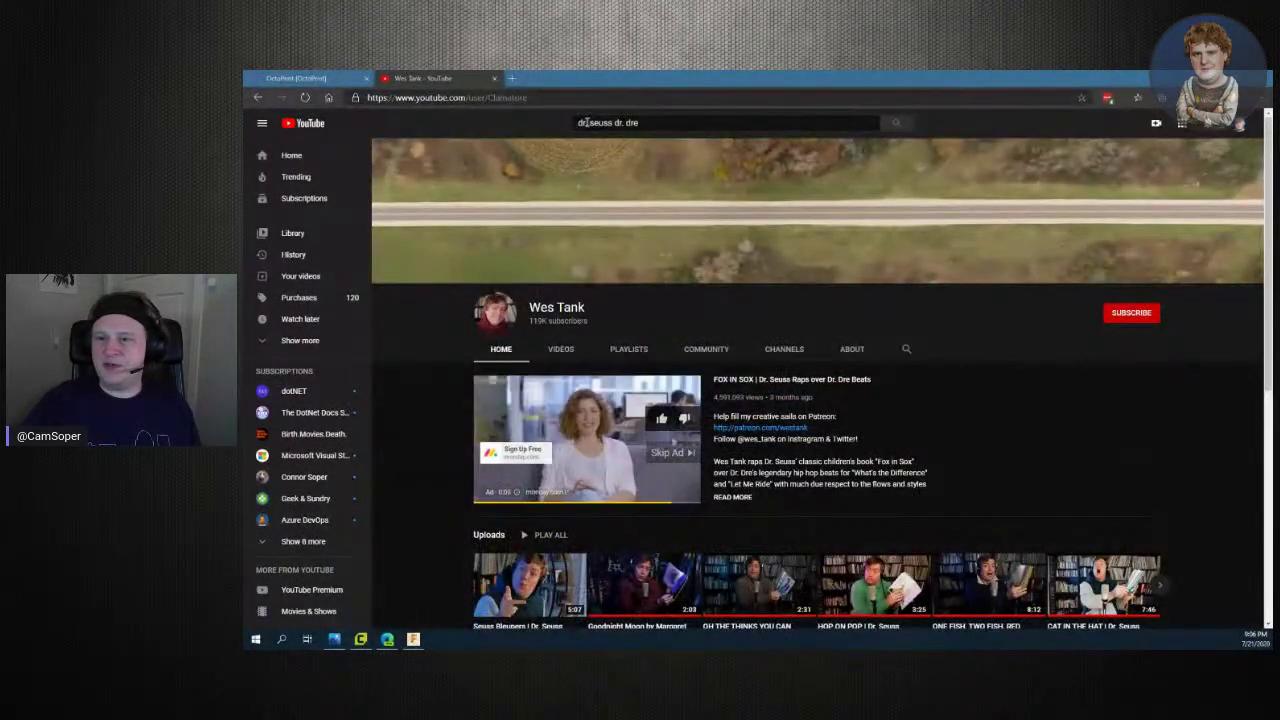
Scroll through the channel's popular uploads like FOX IN SOX and GREEN EGGS AND HAM
{"action": "left_click_drag", "start_coordinate": [588, 122], "coordinate": [645, 126]}
{"action": "left_click", "coordinate": [438, 356]}
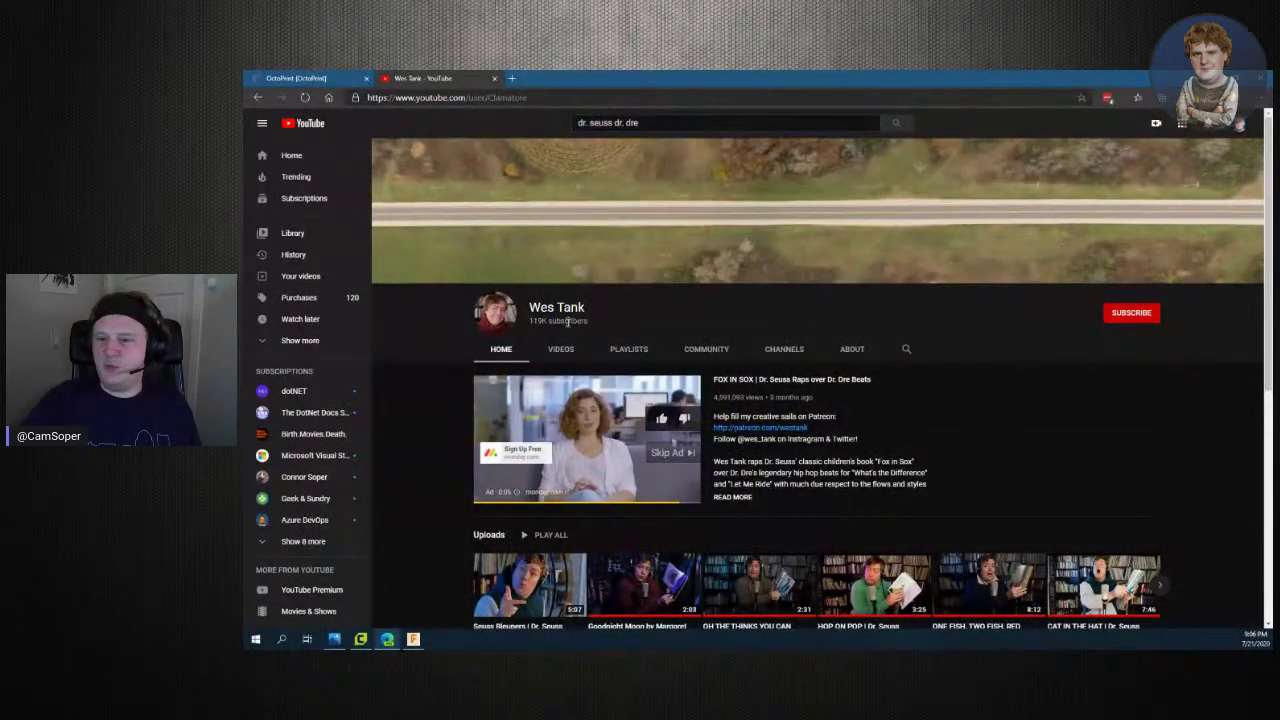
{"action": "scroll", "coordinate": [660, 400], "scroll_direction": "down", "scroll_amount": 2}
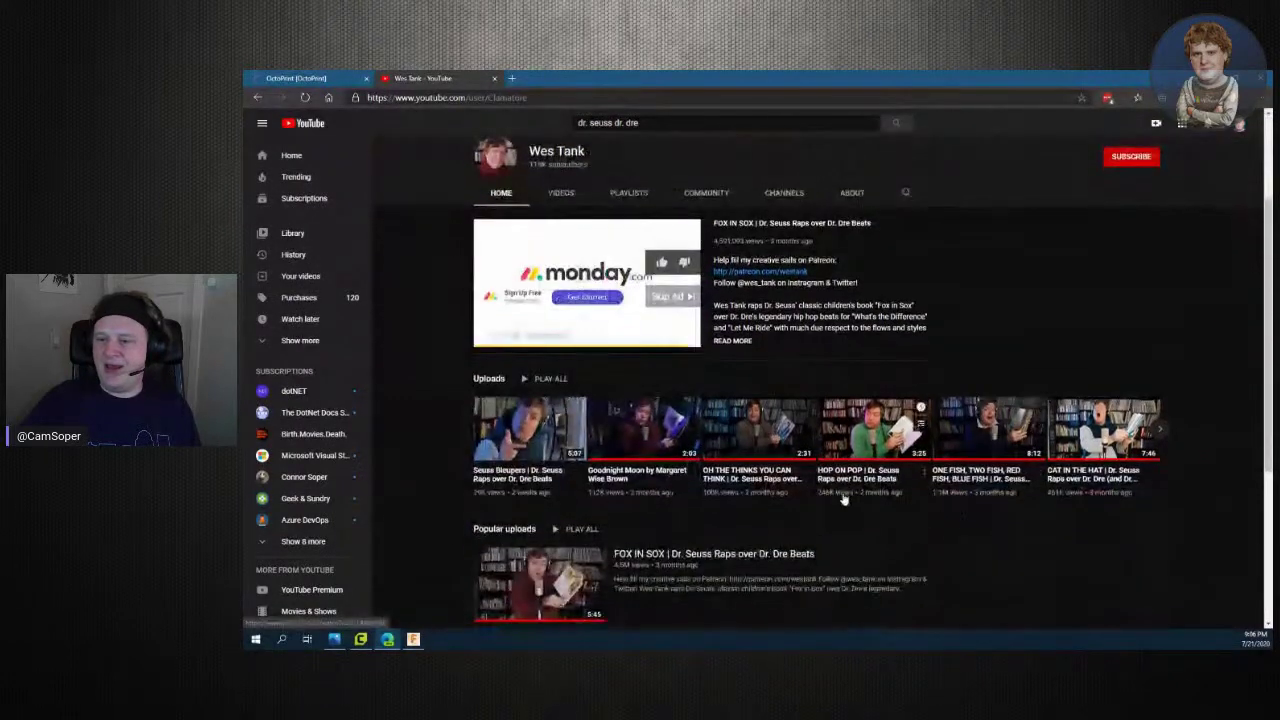
{"action": "scroll", "coordinate": [703, 534], "scroll_direction": "down", "scroll_amount": 3}
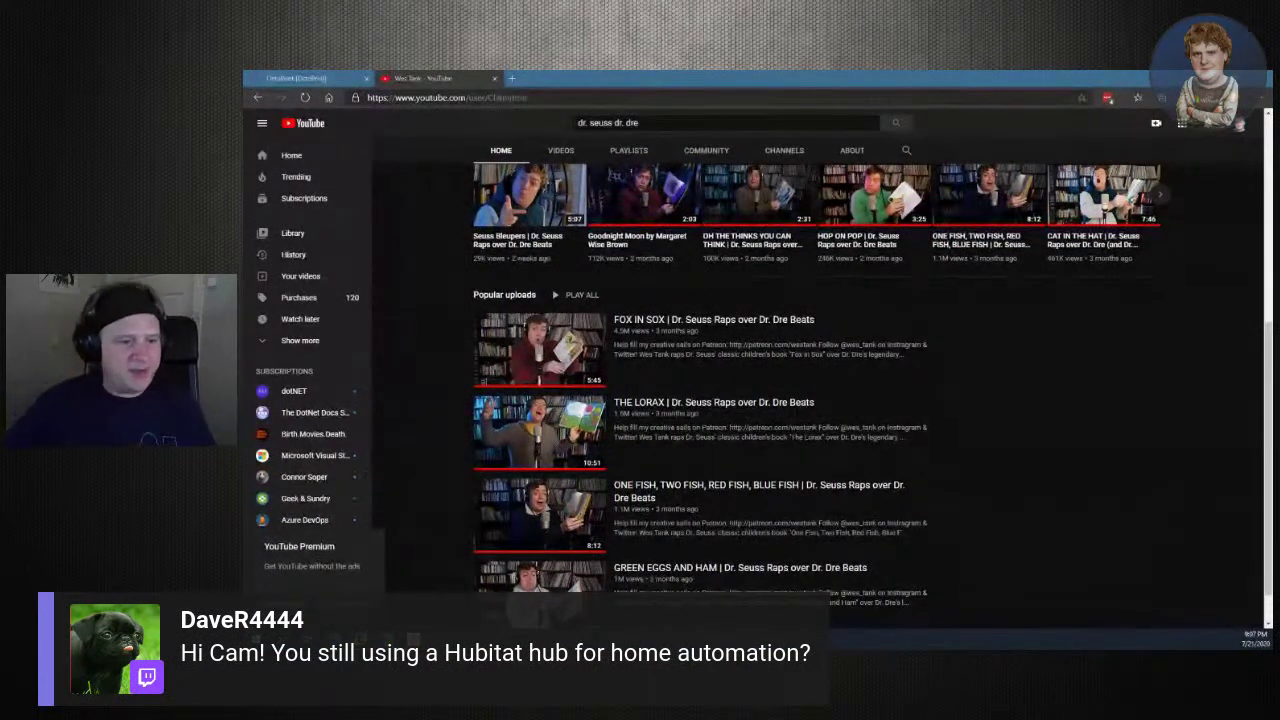
{"action": "left_click", "coordinate": [475, 99]}
Load the Hubitat hub's web page and scroll through its Devices table
{"action": "type", "text": "https:/"}
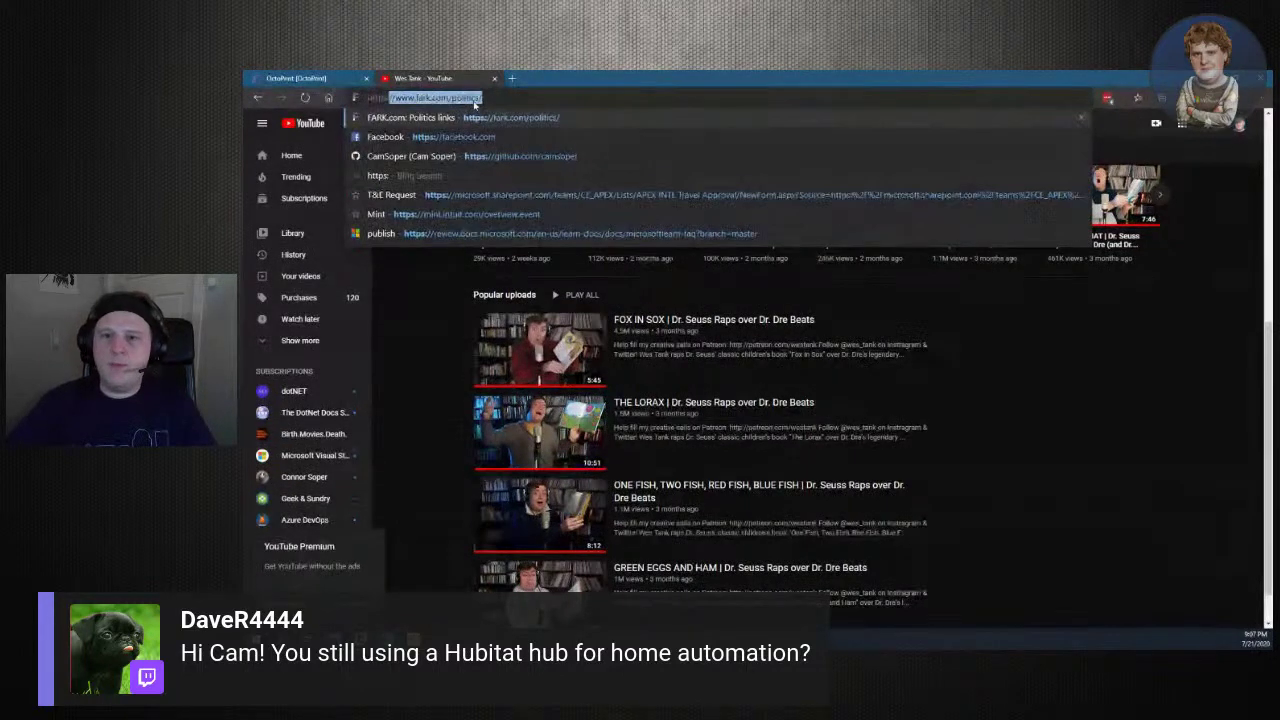
{"action": "type", "text": "/hu"}
{"action": "key", "text": "Return"}
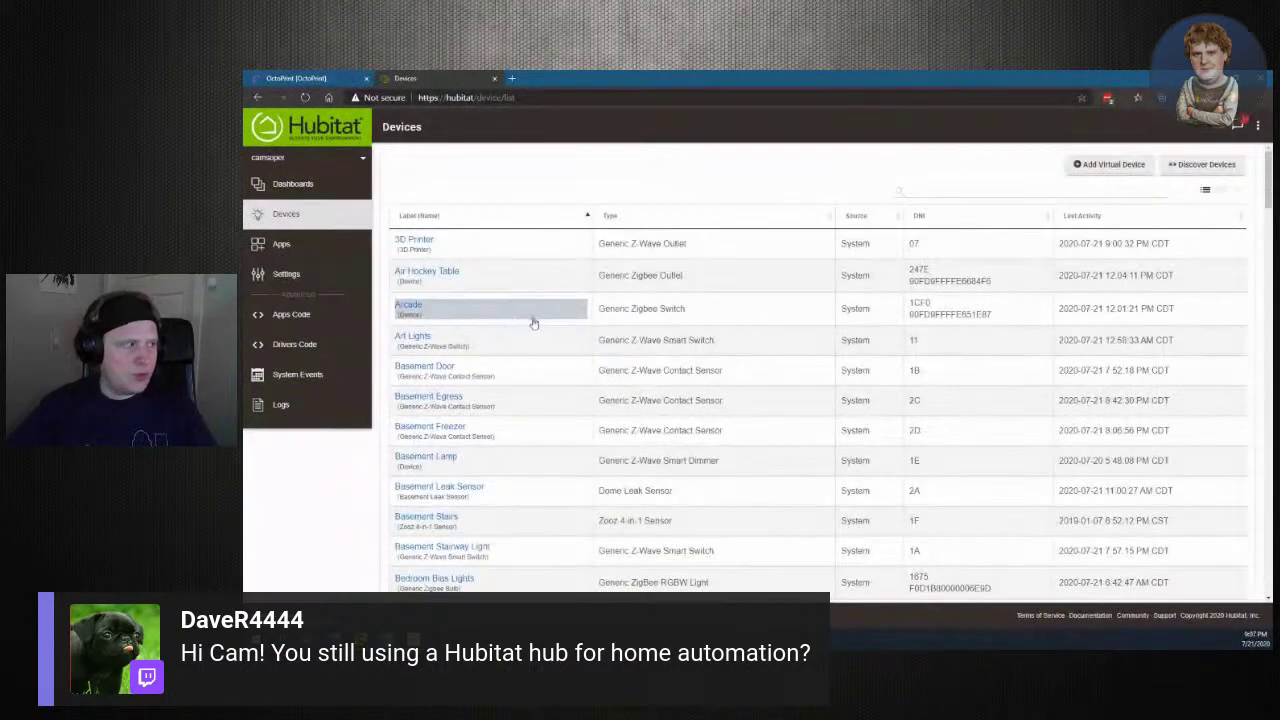
{"action": "scroll", "coordinate": [620, 331], "scroll_direction": "down", "scroll_amount": 2}
{"action": "scroll", "coordinate": [622, 332], "scroll_direction": "down", "scroll_amount": 3}
{"action": "scroll", "coordinate": [628, 333], "scroll_direction": "down", "scroll_amount": 4}
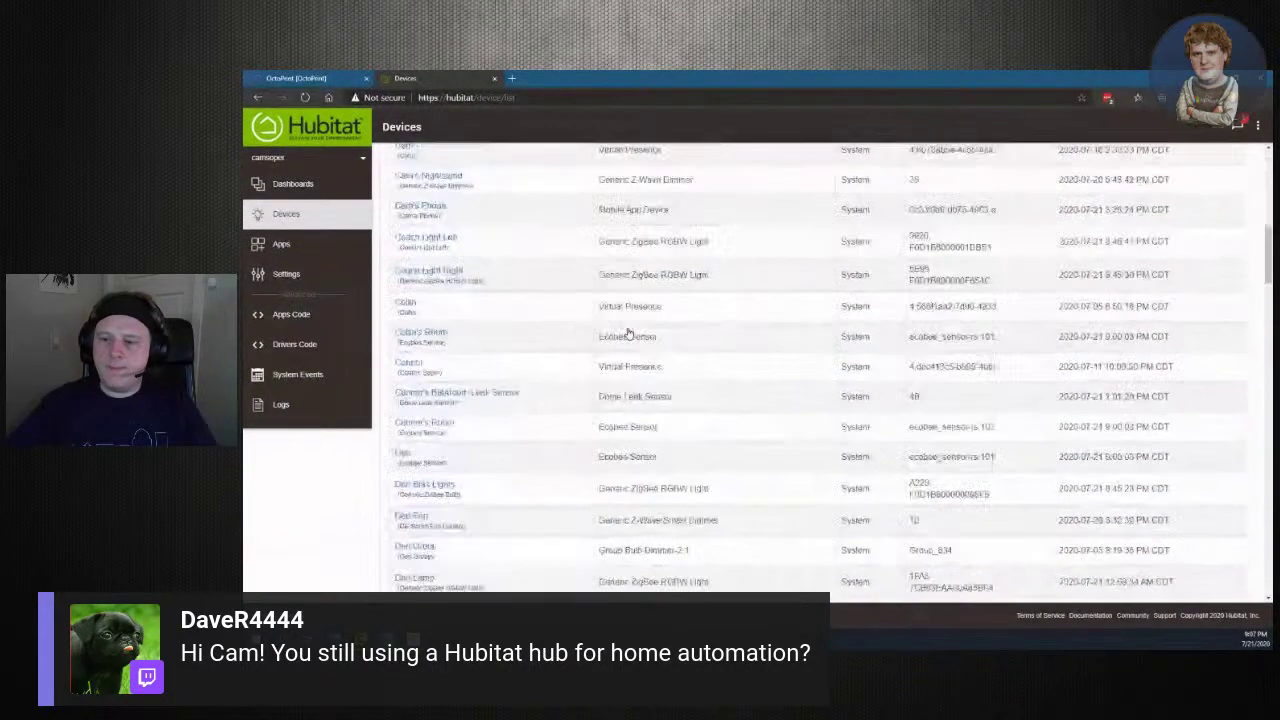
{"action": "scroll", "coordinate": [628, 333], "scroll_direction": "down", "scroll_amount": 3}
{"action": "scroll", "coordinate": [628, 333], "scroll_direction": "down", "scroll_amount": 3}
{"action": "scroll", "coordinate": [628, 333], "scroll_direction": "down", "scroll_amount": 3}
{"action": "scroll", "coordinate": [628, 334], "scroll_direction": "down", "scroll_amount": 3}
{"action": "scroll", "coordinate": [628, 333], "scroll_direction": "up", "scroll_amount": 2}
{"action": "scroll", "coordinate": [628, 333], "scroll_direction": "up", "scroll_amount": 2}
{"action": "scroll", "coordinate": [628, 333], "scroll_direction": "up", "scroll_amount": 2}
{"action": "scroll", "coordinate": [628, 333], "scroll_direction": "up", "scroll_amount": 2}
{"action": "scroll", "coordinate": [628, 333], "scroll_direction": "up", "scroll_amount": 3}
{"action": "scroll", "coordinate": [628, 333], "scroll_direction": "up", "scroll_amount": 3}
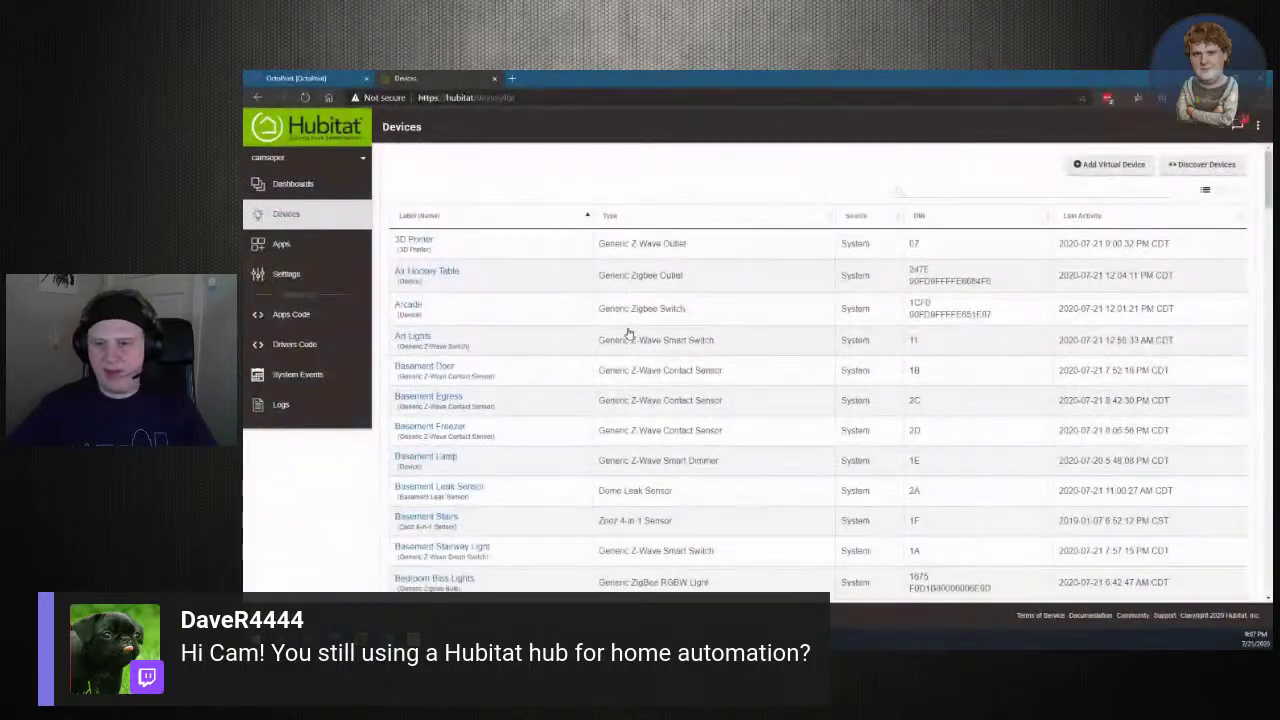
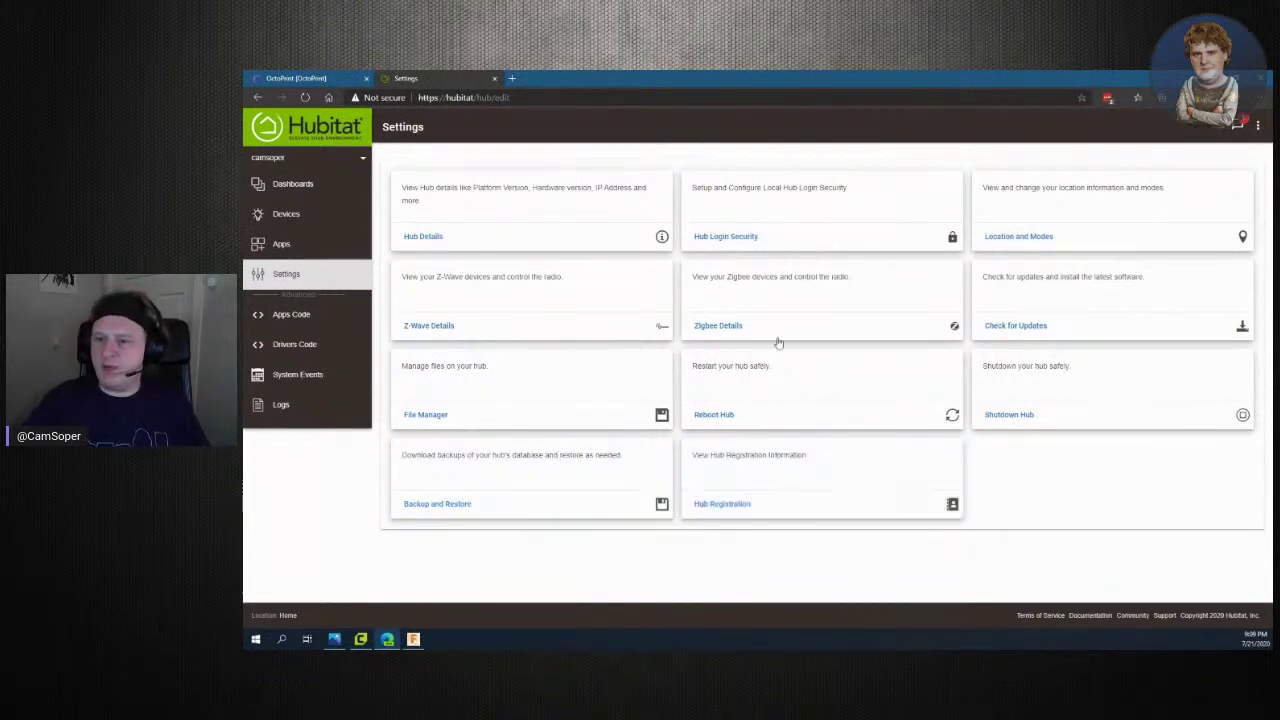
Open the Maker API app from Apps and scroll down to its endpoint and device URLs
{"action": "left_click", "coordinate": [298, 254]}
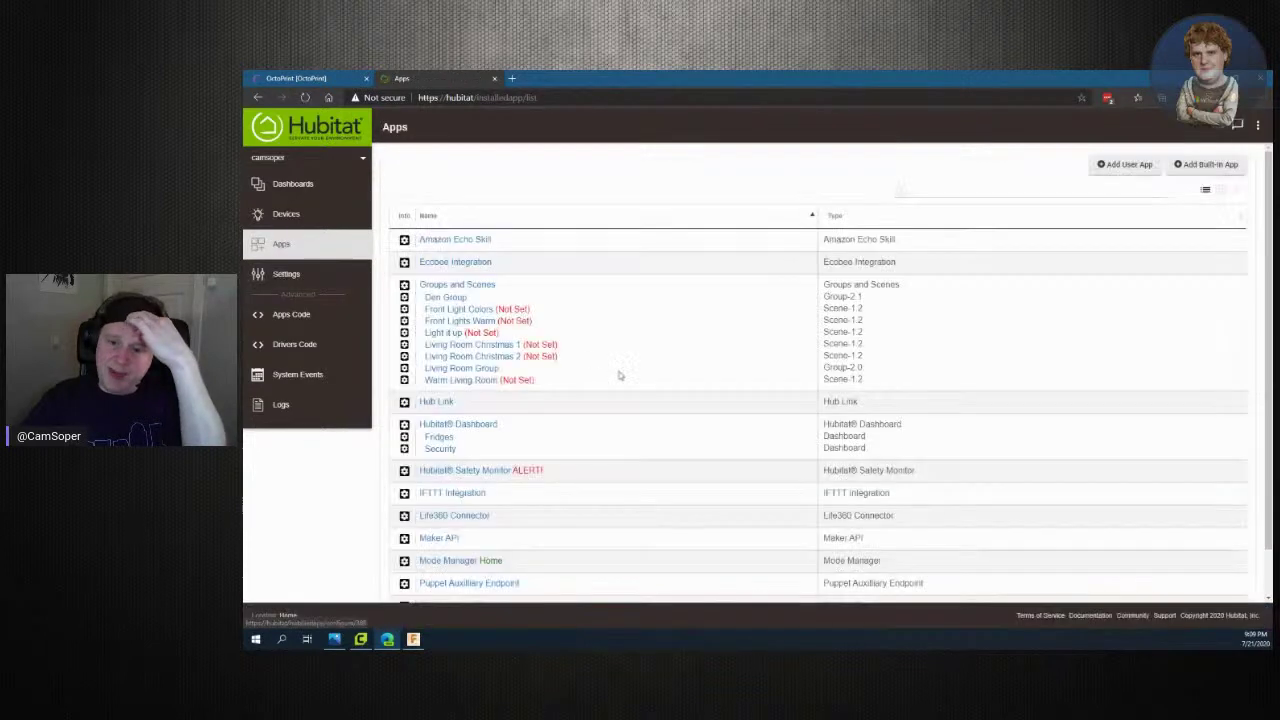
{"action": "scroll", "coordinate": [510, 417], "scroll_direction": "down", "scroll_amount": 1}
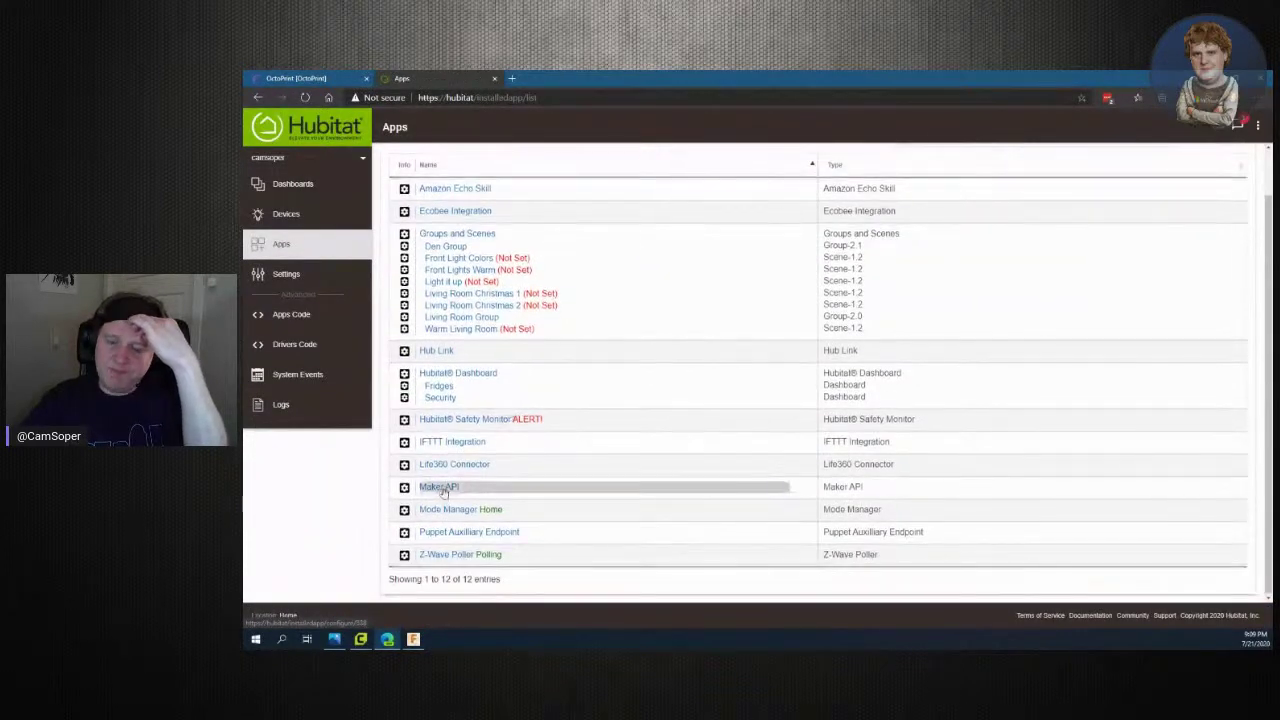
{"action": "left_click", "coordinate": [442, 495]}
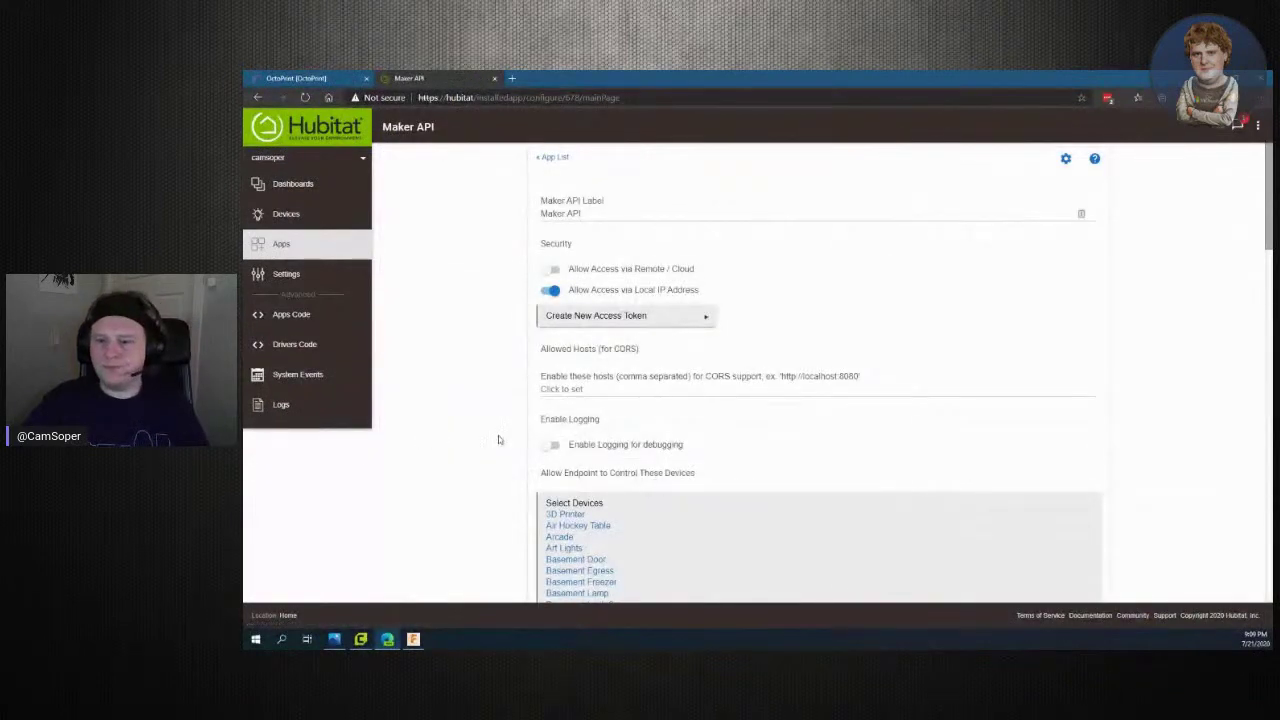
{"action": "scroll", "coordinate": [646, 446], "scroll_direction": "down", "scroll_amount": 5}
{"action": "scroll", "coordinate": [646, 446], "scroll_direction": "down", "scroll_amount": 5}
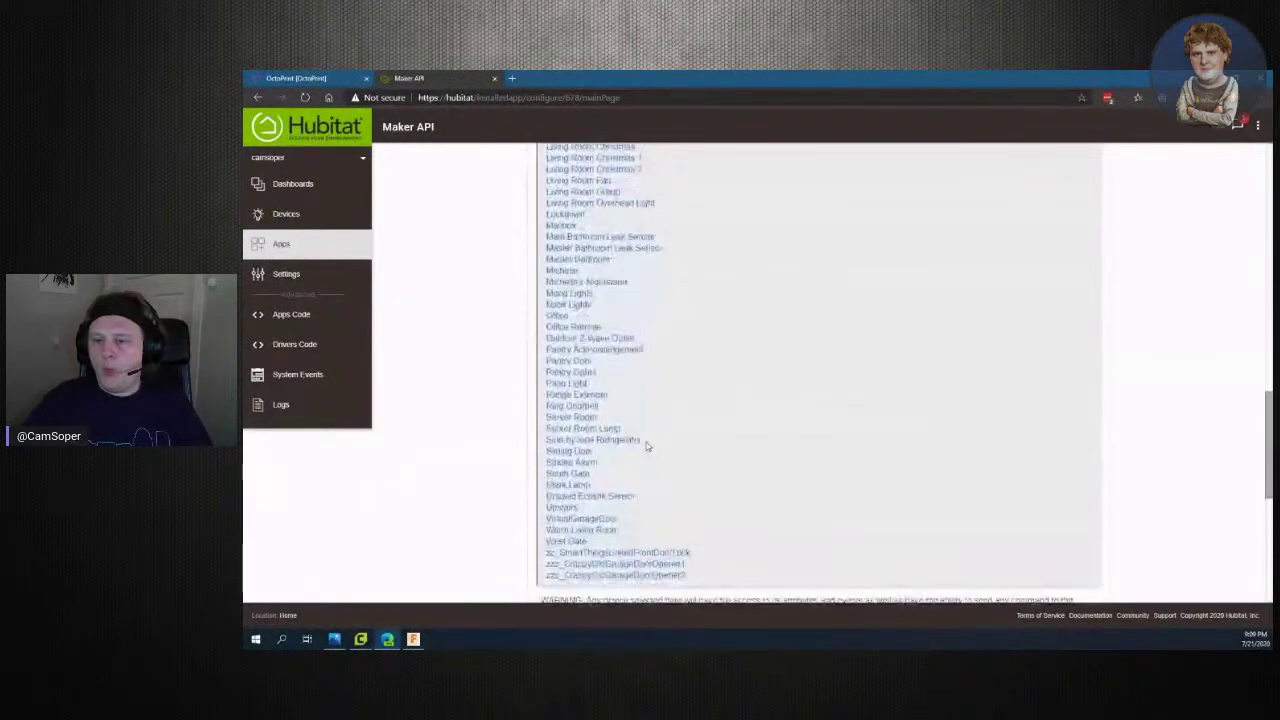
{"action": "scroll", "coordinate": [646, 446], "scroll_direction": "down", "scroll_amount": 5}
{"action": "scroll", "coordinate": [620, 400], "scroll_direction": "down", "scroll_amount": 2}
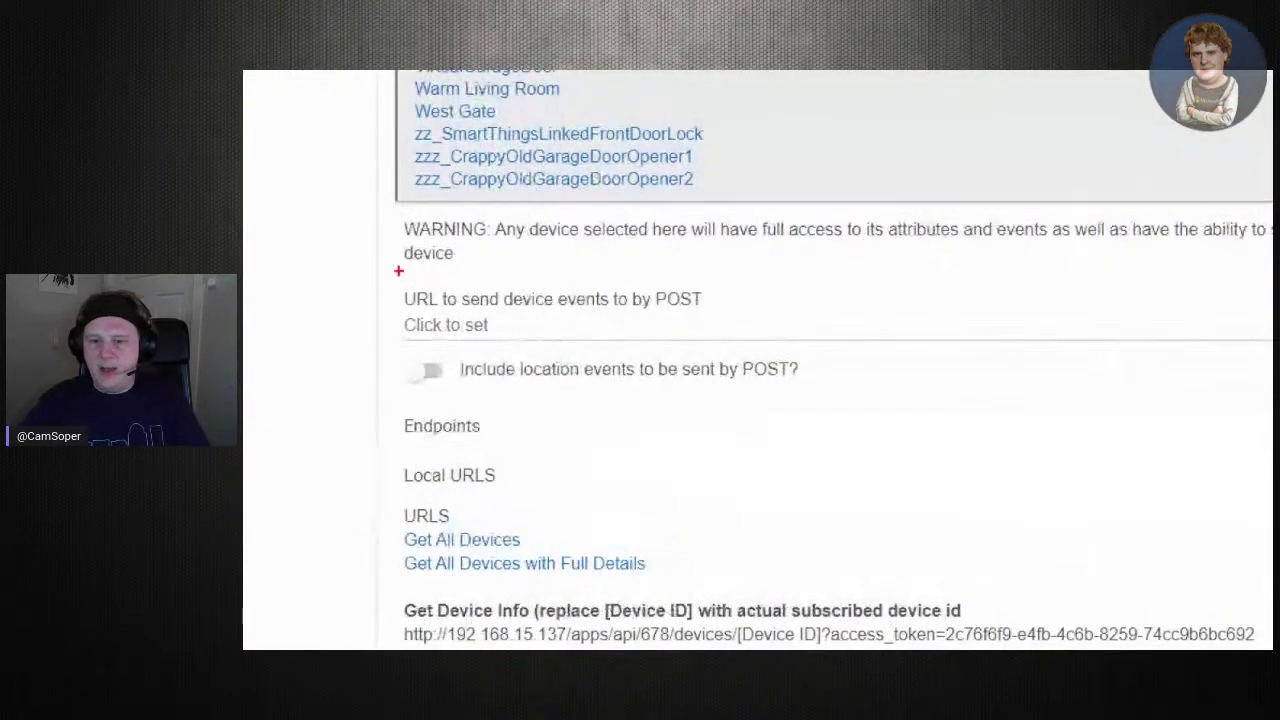
{"action": "left_click_drag", "start_coordinate": [563, 348], "coordinate": [935, 415]}
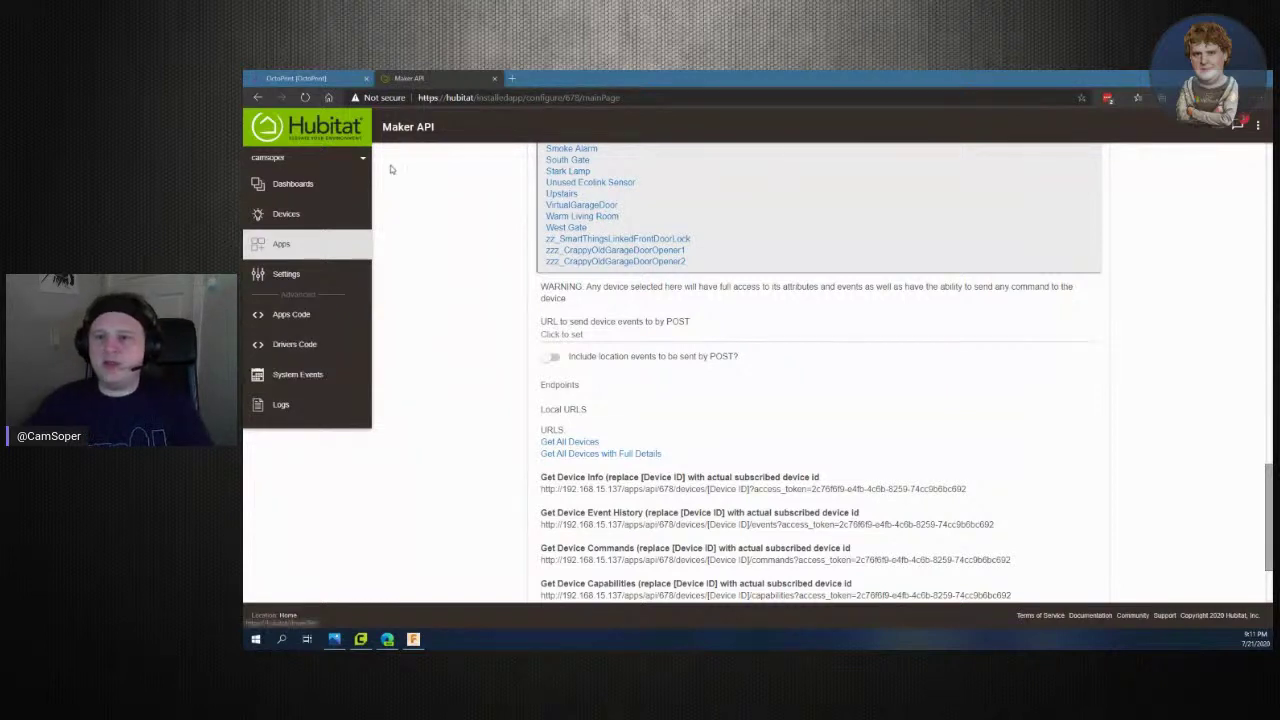
{"action": "left_click", "coordinate": [511, 78]}
Visit hubitat.com, view the Buy Now! product page, then open the Community forum
{"action": "type", "text": "hu"}
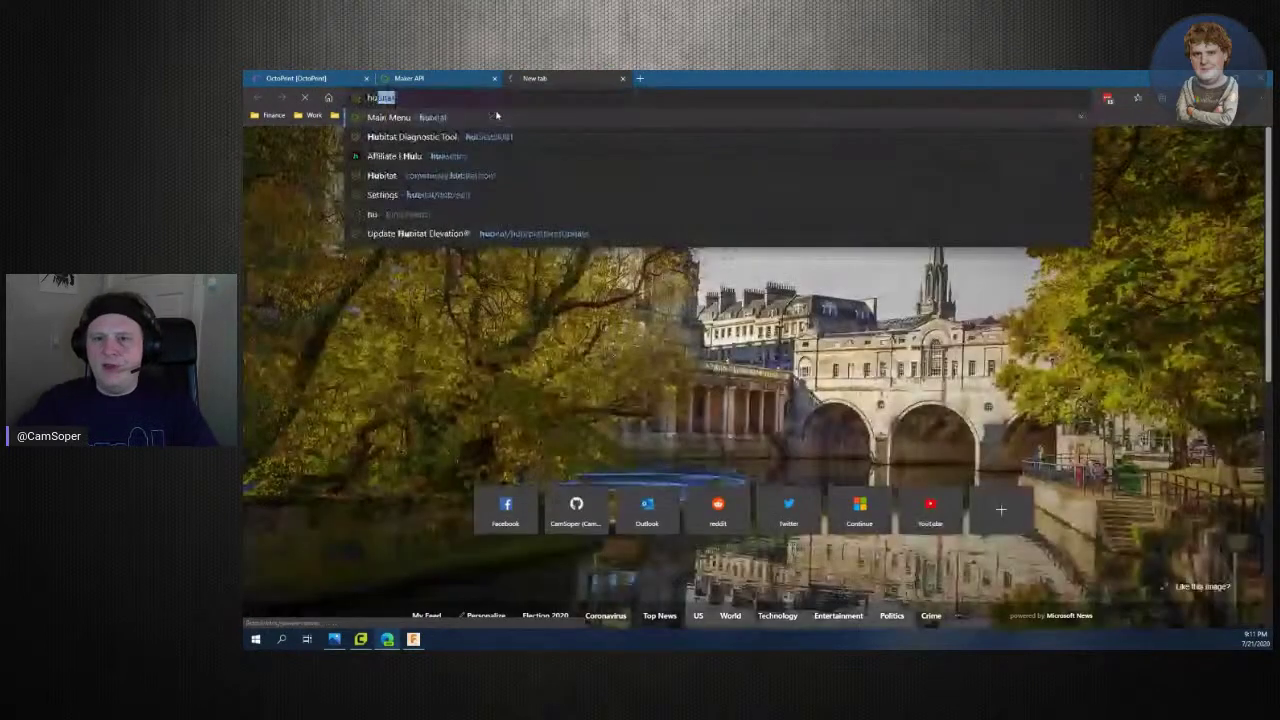
{"action": "type", "text": "bitat.com"}
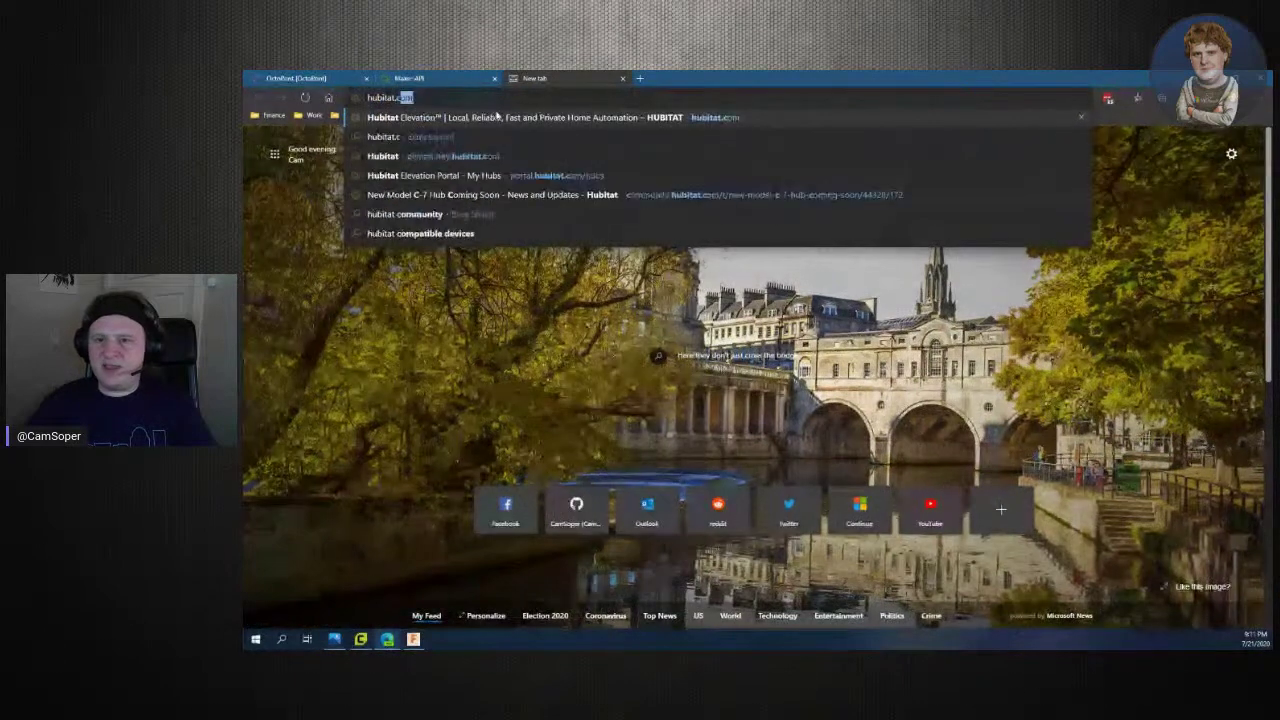
{"action": "key", "text": "Return"}
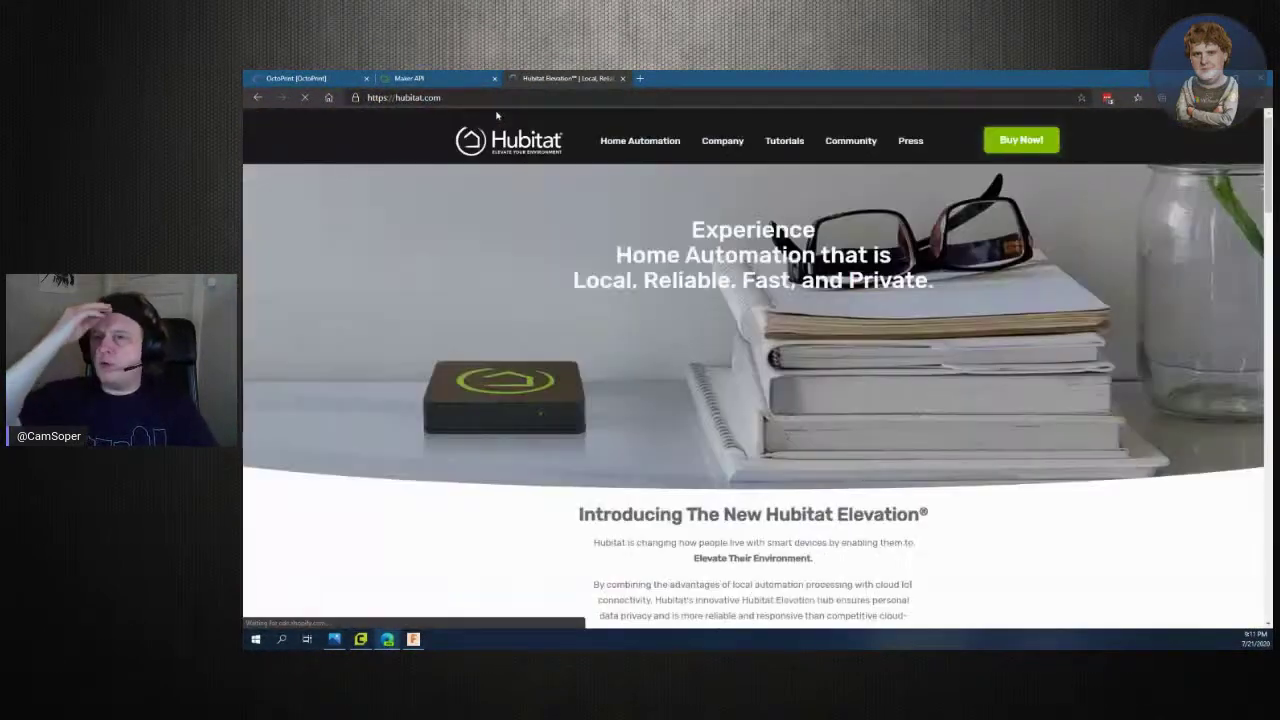
{"action": "left_click", "coordinate": [1032, 139]}
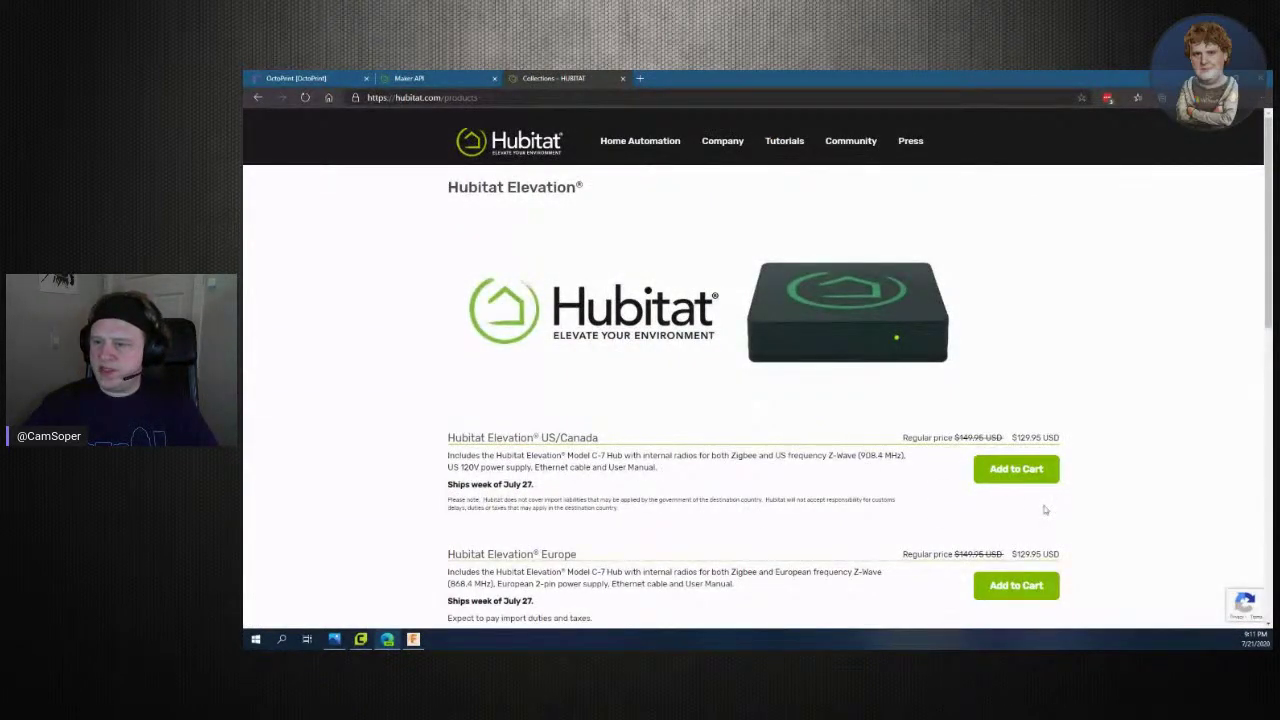
{"action": "scroll", "coordinate": [1044, 510], "scroll_direction": "down", "scroll_amount": 1}
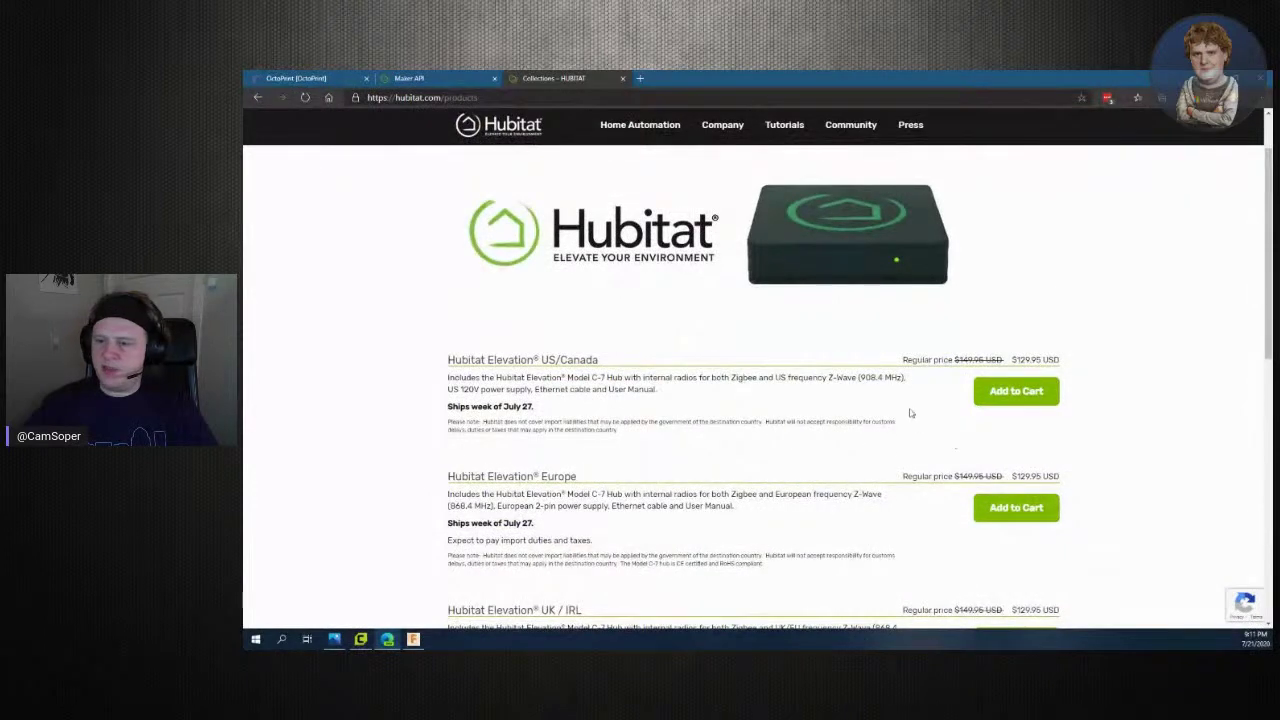
{"action": "scroll", "coordinate": [772, 405], "scroll_direction": "up", "scroll_amount": 1}
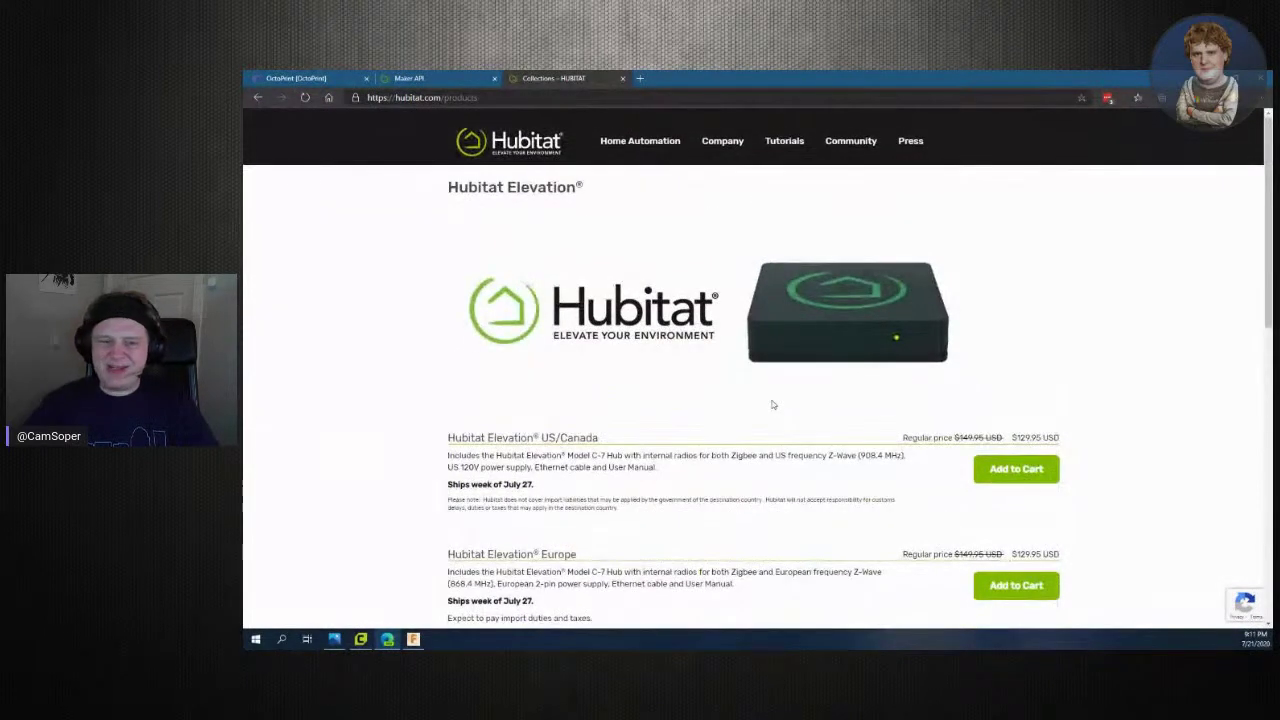
{"action": "key", "text": "alt+Left"}
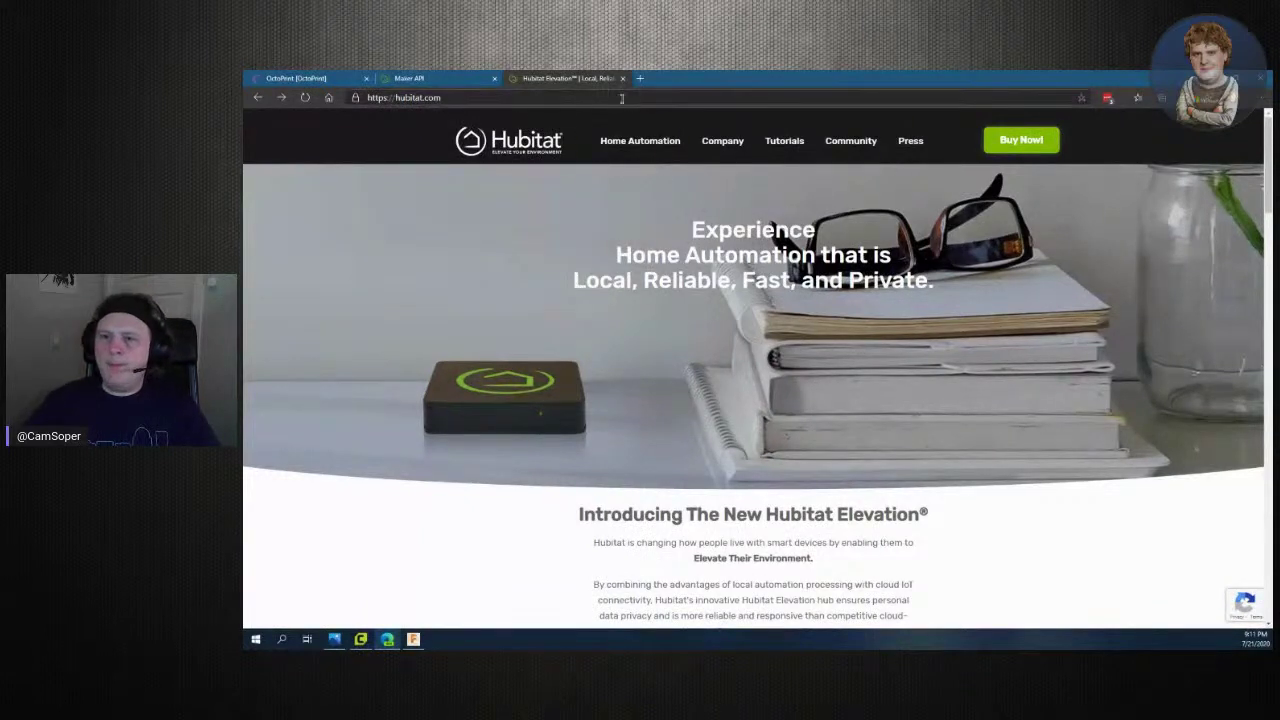
{"action": "left_click", "coordinate": [850, 140]}
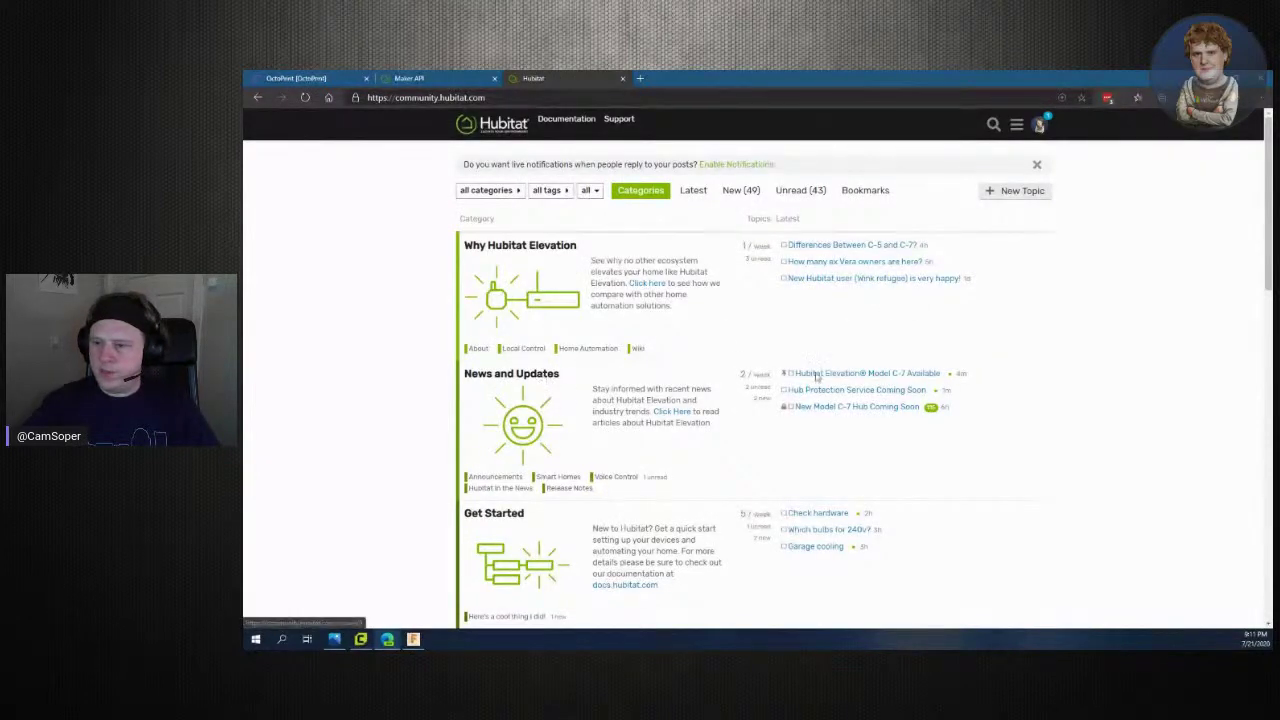
Read the Model C-7 Available post and follow its 'this post' link to Hub Protection Service
{"action": "left_click", "coordinate": [903, 374]}
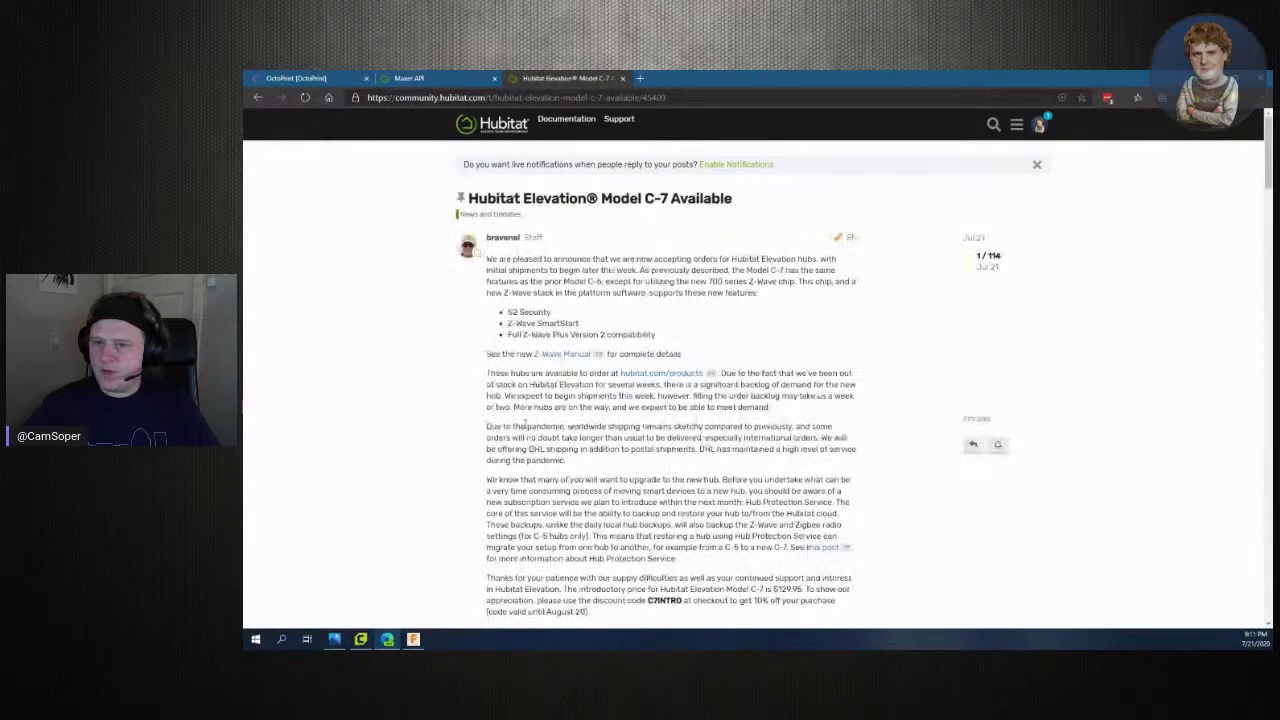
{"action": "scroll", "coordinate": [586, 411], "scroll_direction": "down", "scroll_amount": 1}
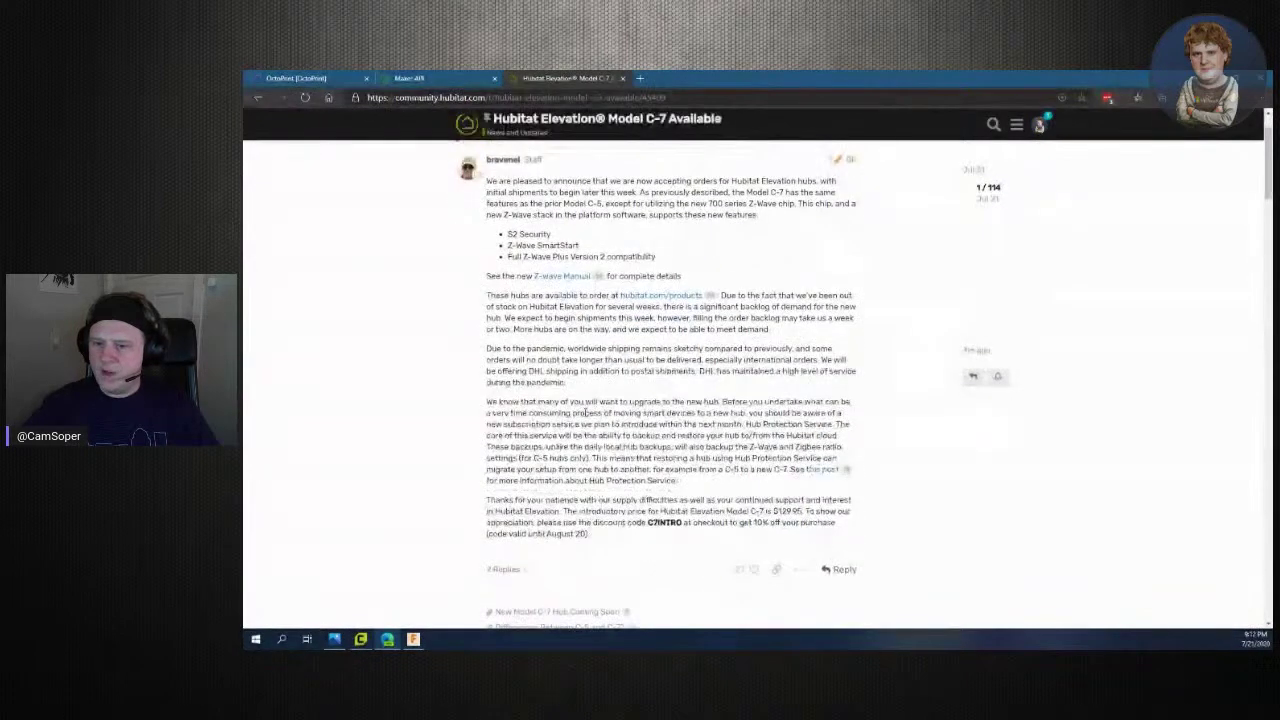
{"action": "mouse_move", "coordinate": [545, 401]}
{"action": "left_mouse_down"}
{"action": "mouse_move", "coordinate": [840, 424]}
{"action": "mouse_move", "coordinate": [835, 458]}
{"action": "mouse_move", "coordinate": [793, 469]}
{"action": "mouse_move", "coordinate": [793, 486]}
{"action": "mouse_move", "coordinate": [830, 490]}
{"action": "left_mouse_up"}
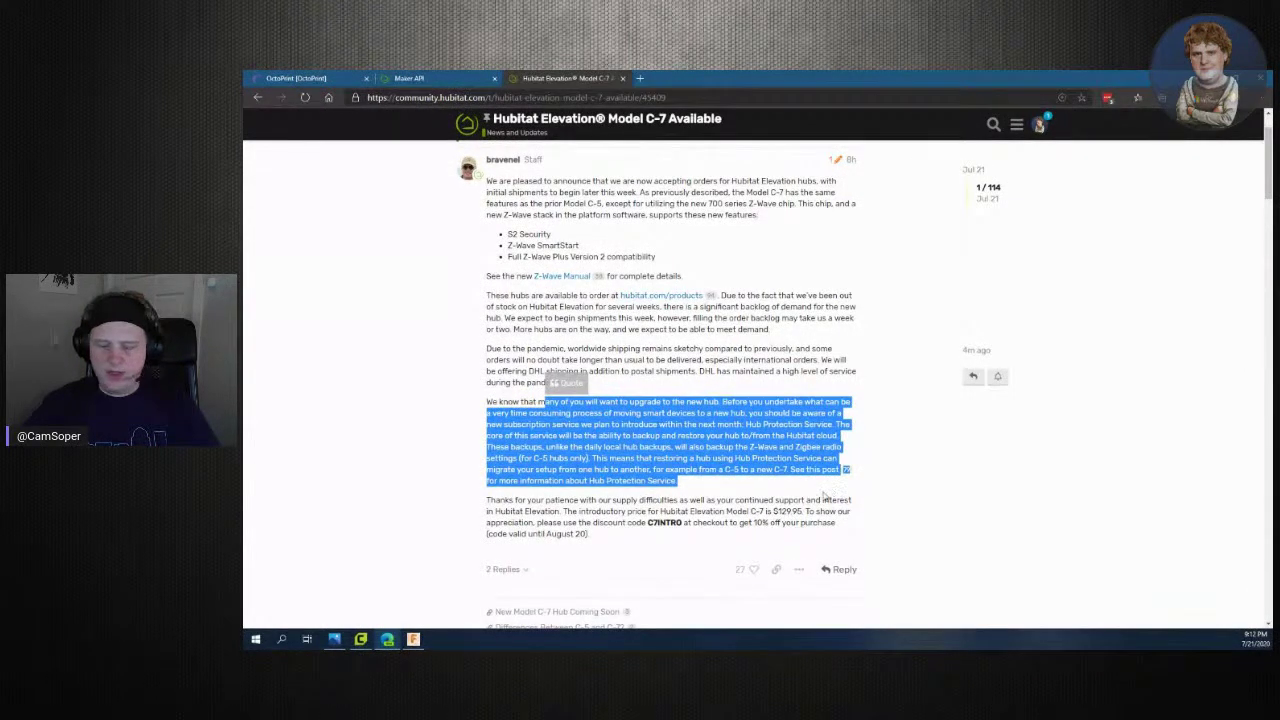
{"action": "left_click", "coordinate": [829, 492]}
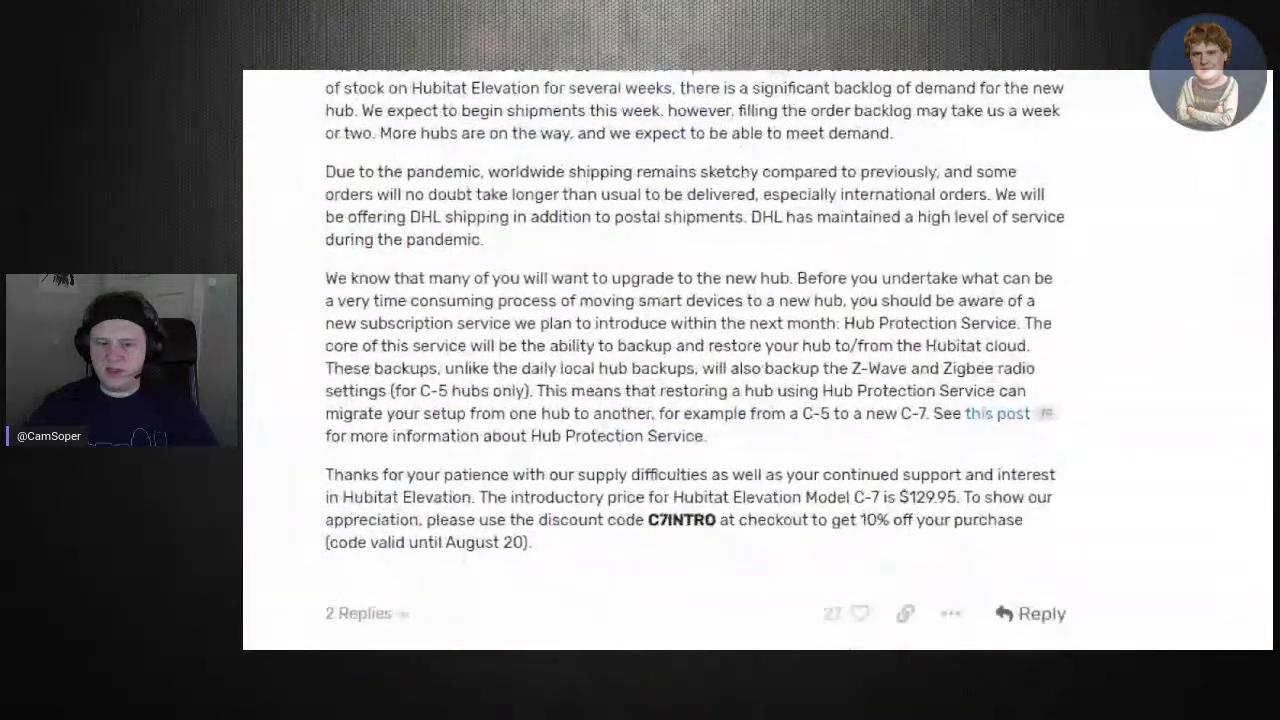
{"action": "left_click_drag", "start_coordinate": [306, 251], "coordinate": [1110, 475]}
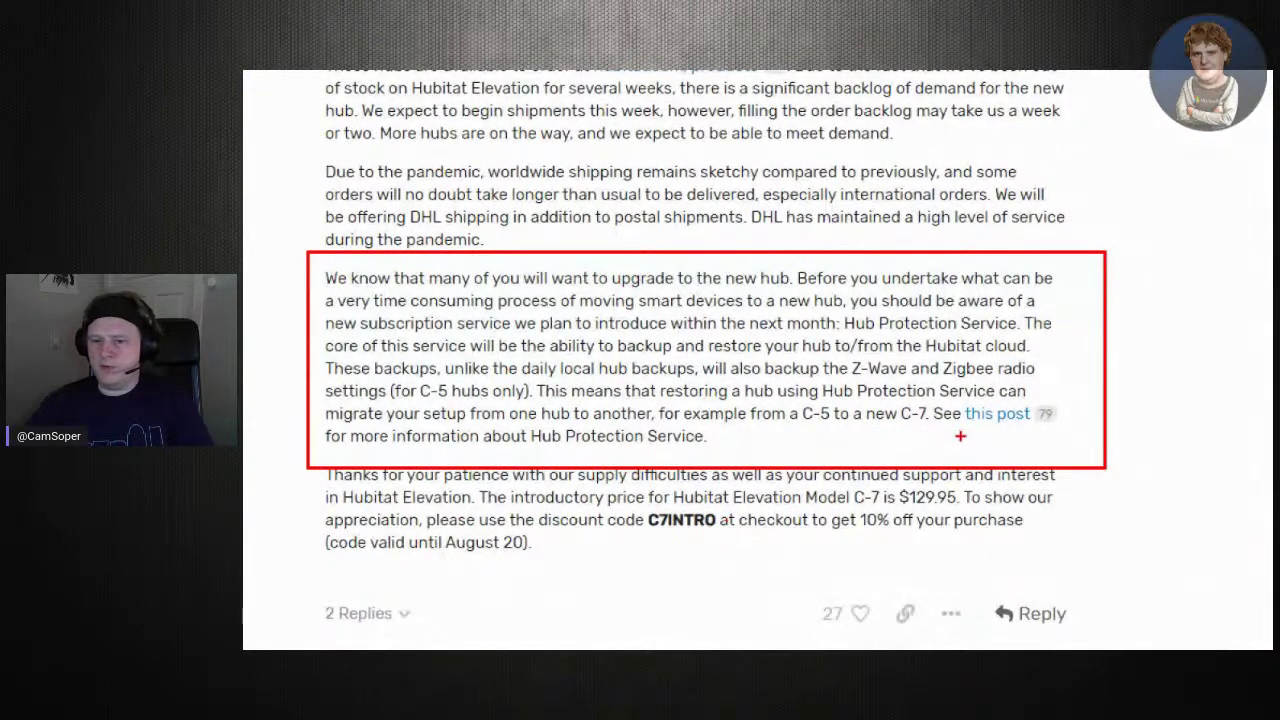
{"action": "key", "text": "ctrl+minus"}
{"action": "key", "text": "ctrl+minus"}
{"action": "key", "text": "ctrl+minus"}
{"action": "left_click", "coordinate": [847, 470]}
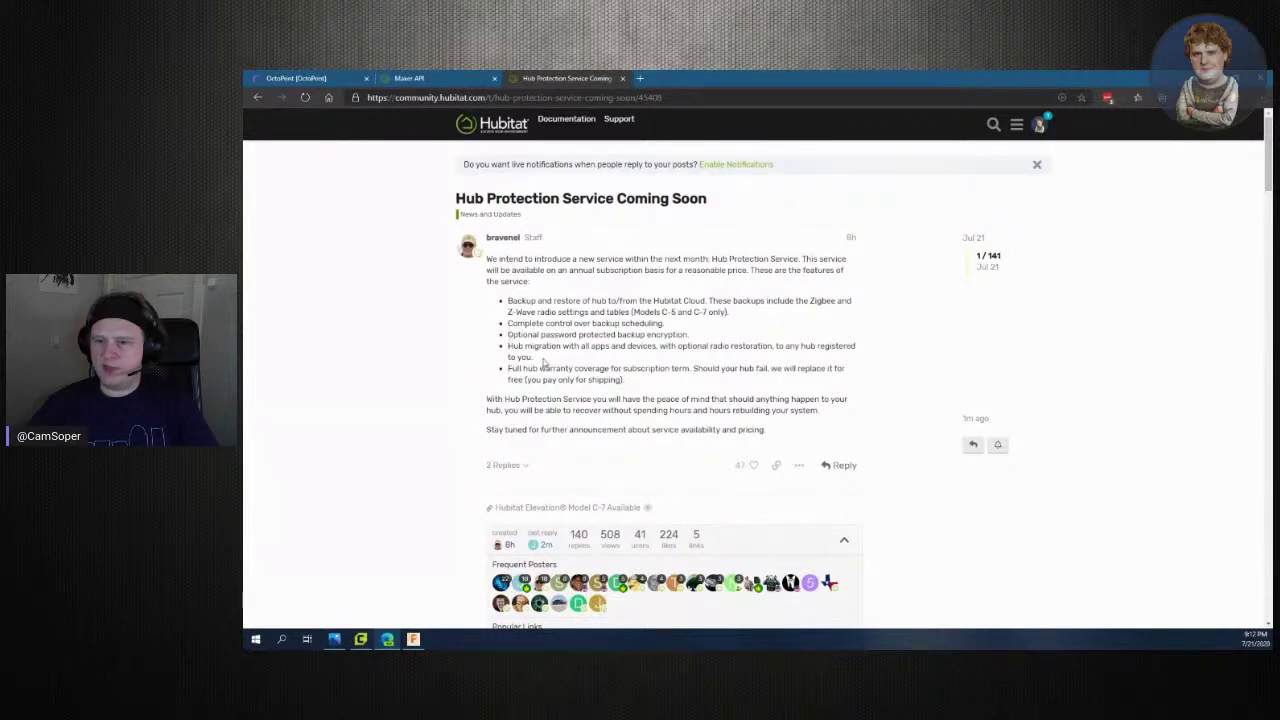
Highlight the cloud backup, hub migration and warranty bullets, then switch to the Spotify playlist
{"action": "left_click_drag", "start_coordinate": [530, 346], "coordinate": [725, 359]}
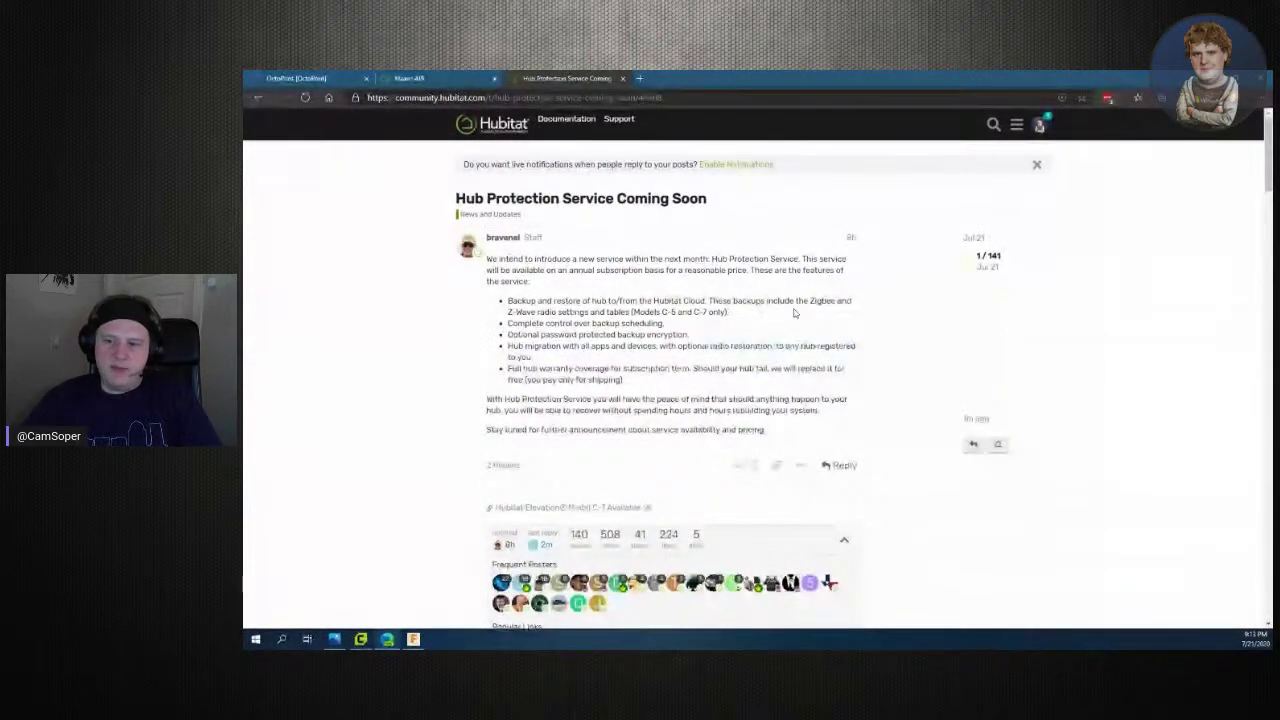
{"action": "mouse_move", "coordinate": [508, 312]}
{"action": "left_mouse_down"}
{"action": "mouse_move", "coordinate": [730, 313]}
{"action": "mouse_move", "coordinate": [508, 301]}
{"action": "left_mouse_up"}
{"action": "left_click", "coordinate": [748, 320]}
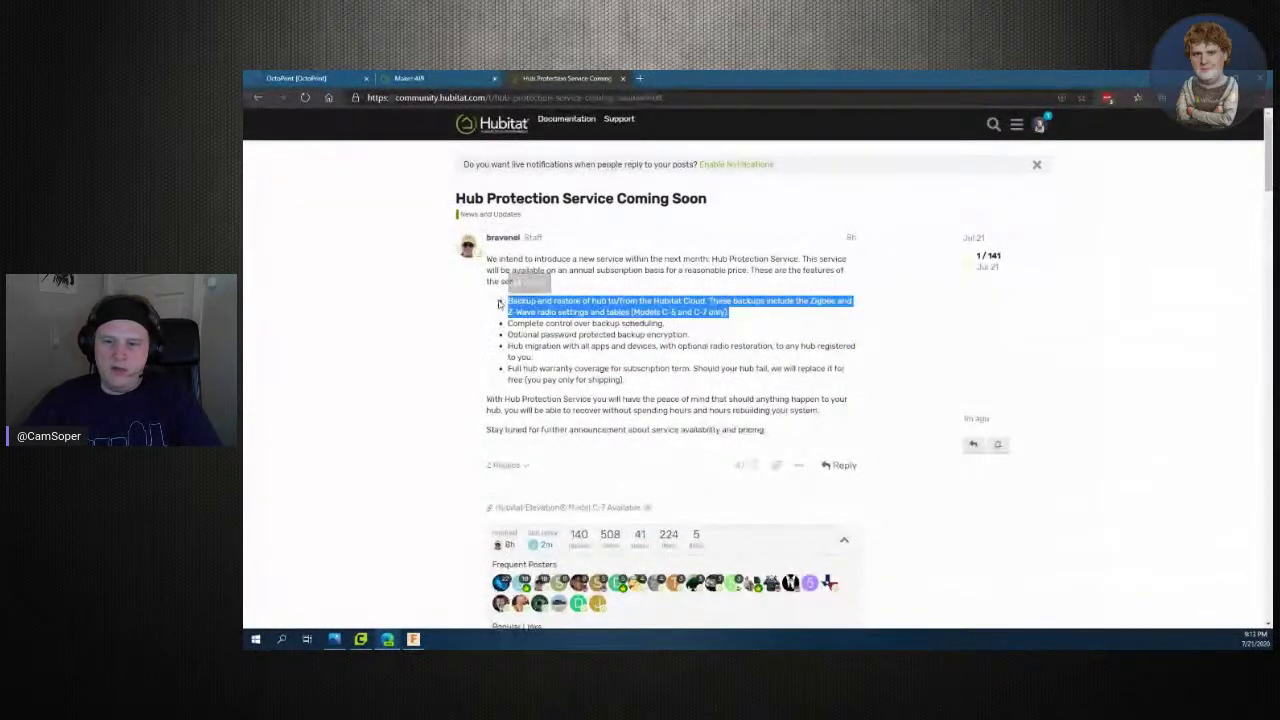
{"action": "left_click_drag", "start_coordinate": [508, 346], "coordinate": [540, 357]}
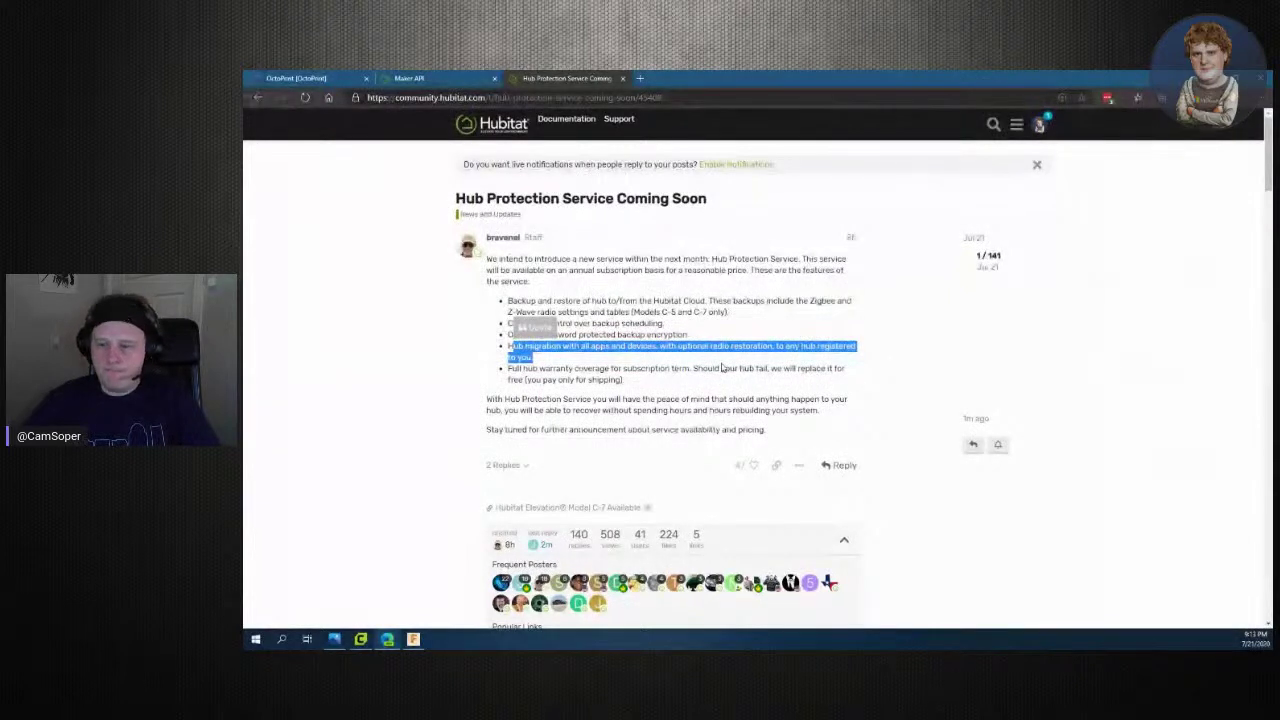
{"action": "left_click_drag", "start_coordinate": [656, 399], "coordinate": [508, 369]}
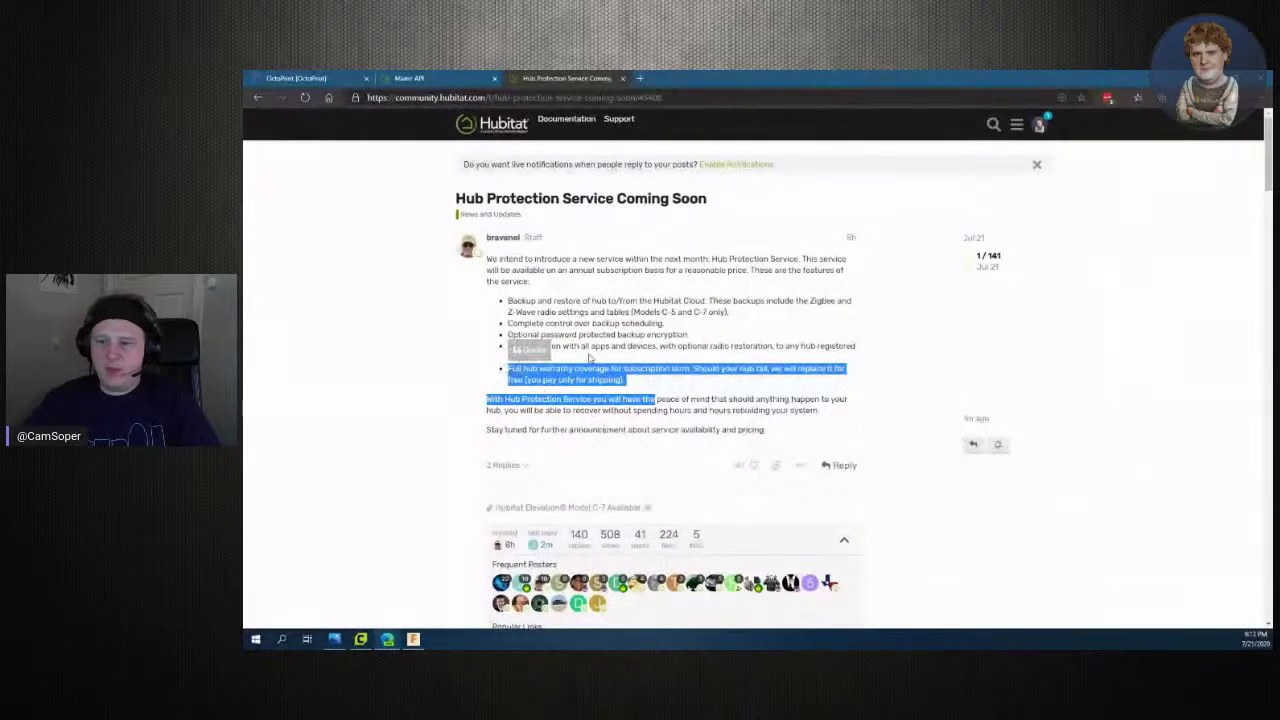
{"action": "scroll", "coordinate": [622, 334], "scroll_direction": "down", "scroll_amount": 3}
{"action": "scroll", "coordinate": [895, 421], "scroll_direction": "up", "scroll_amount": 1}
{"action": "scroll", "coordinate": [895, 421], "scroll_direction": "up", "scroll_amount": 1}
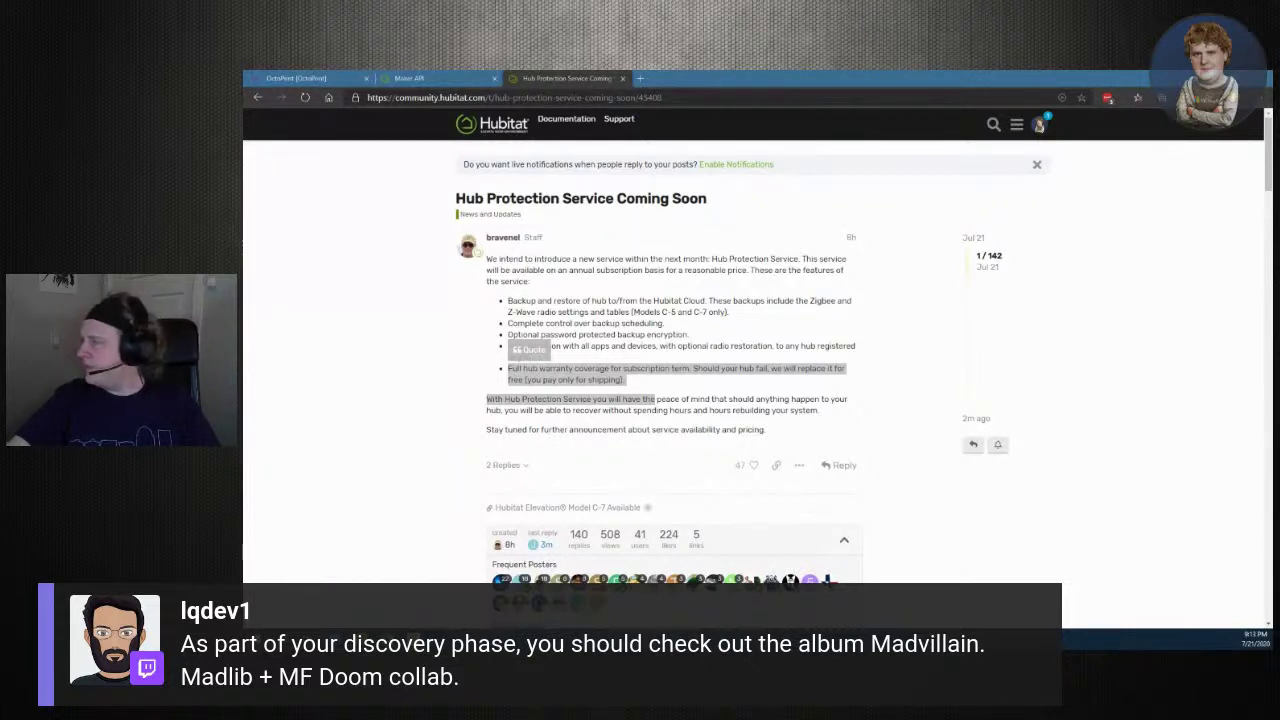
{"action": "key", "text": "alt+Tab"}
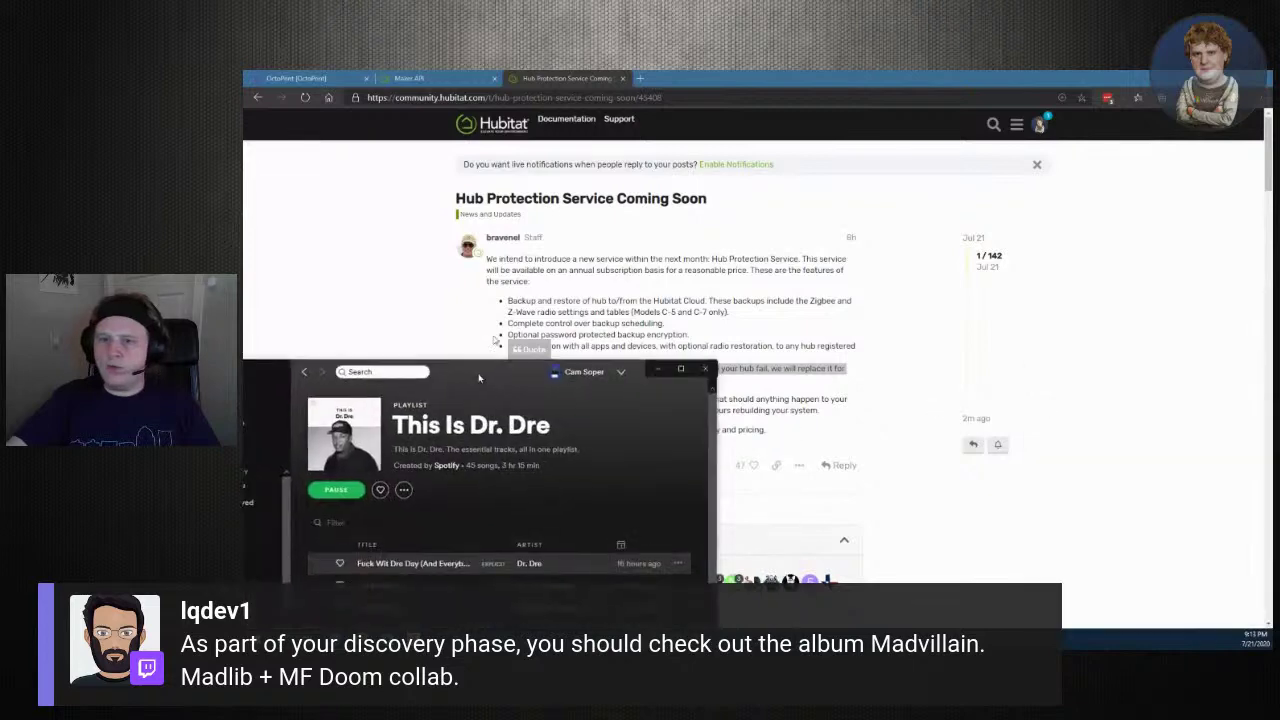
Search Spotify for 'madvillain' and browse the Madvillain artist page
{"action": "key", "text": "ctrl+l"}
{"action": "type", "text": "madvillain"}
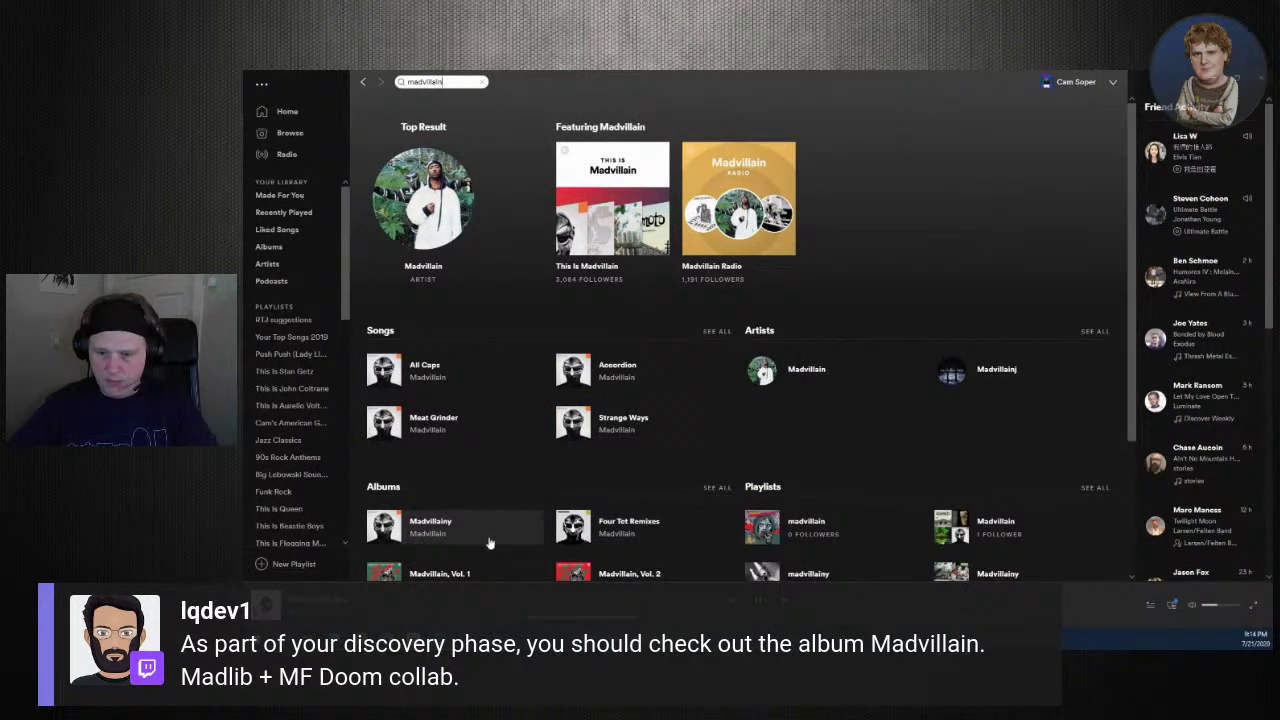
{"action": "scroll", "coordinate": [489, 540], "scroll_direction": "down", "scroll_amount": 1}
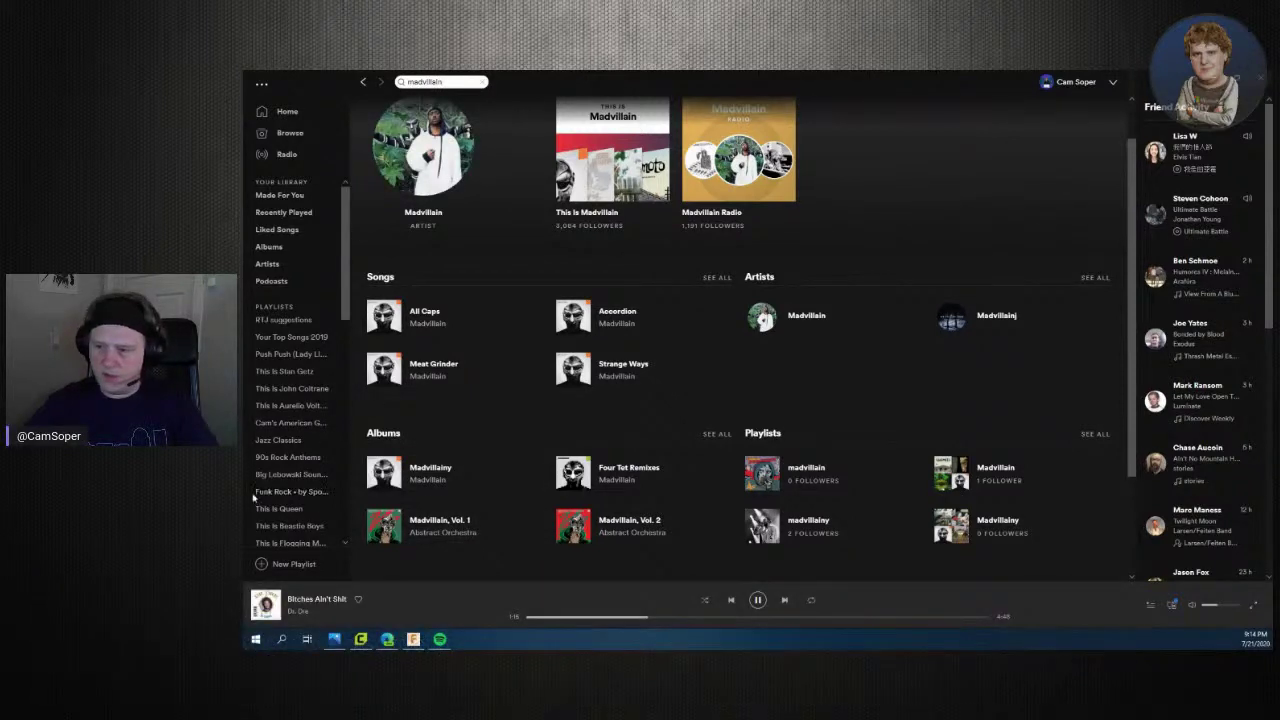
{"action": "left_click", "coordinate": [797, 317]}
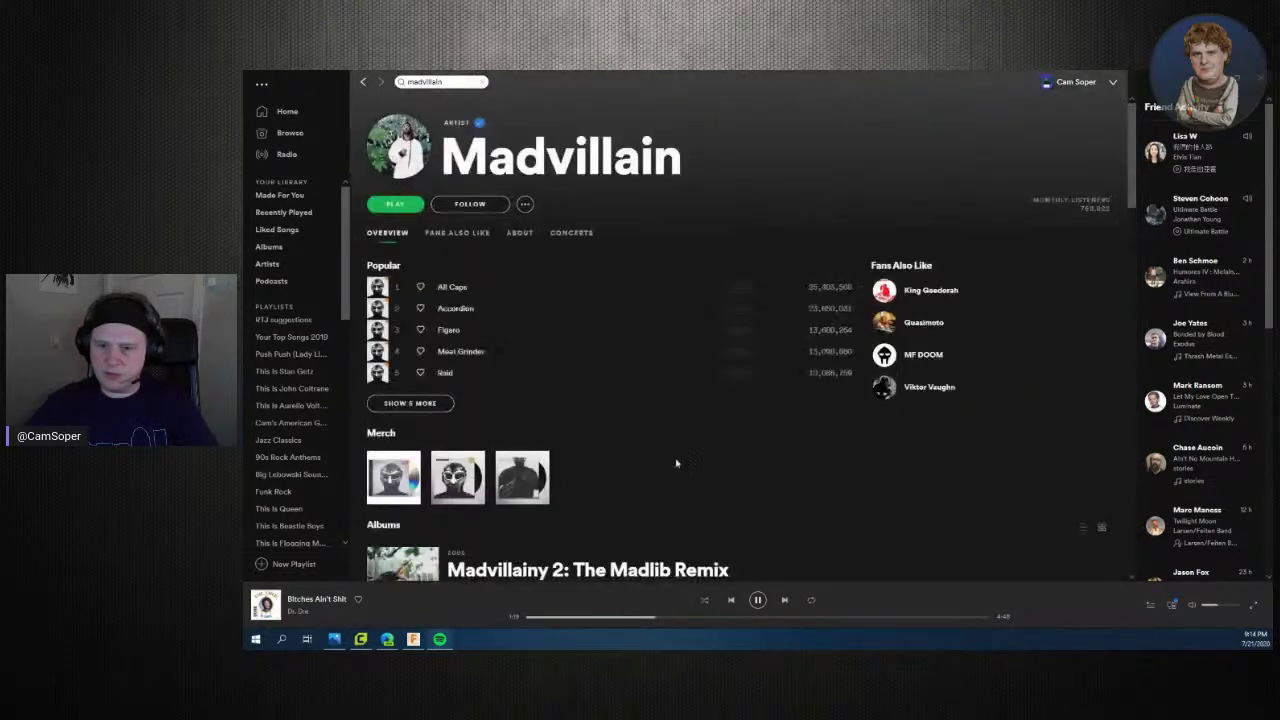
{"action": "scroll", "coordinate": [667, 460], "scroll_direction": "down", "scroll_amount": 2}
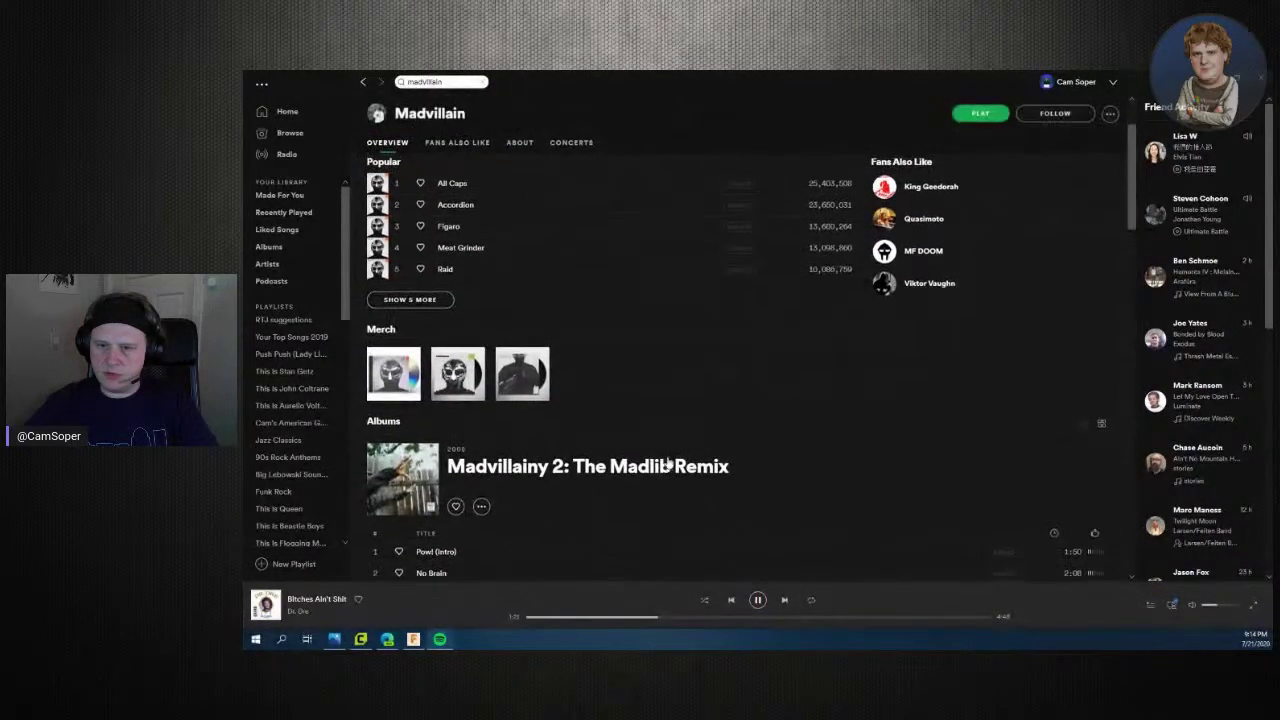
{"action": "scroll", "coordinate": [667, 460], "scroll_direction": "up", "scroll_amount": 2}
{"action": "scroll", "coordinate": [777, 423], "scroll_direction": "down", "scroll_amount": 3}
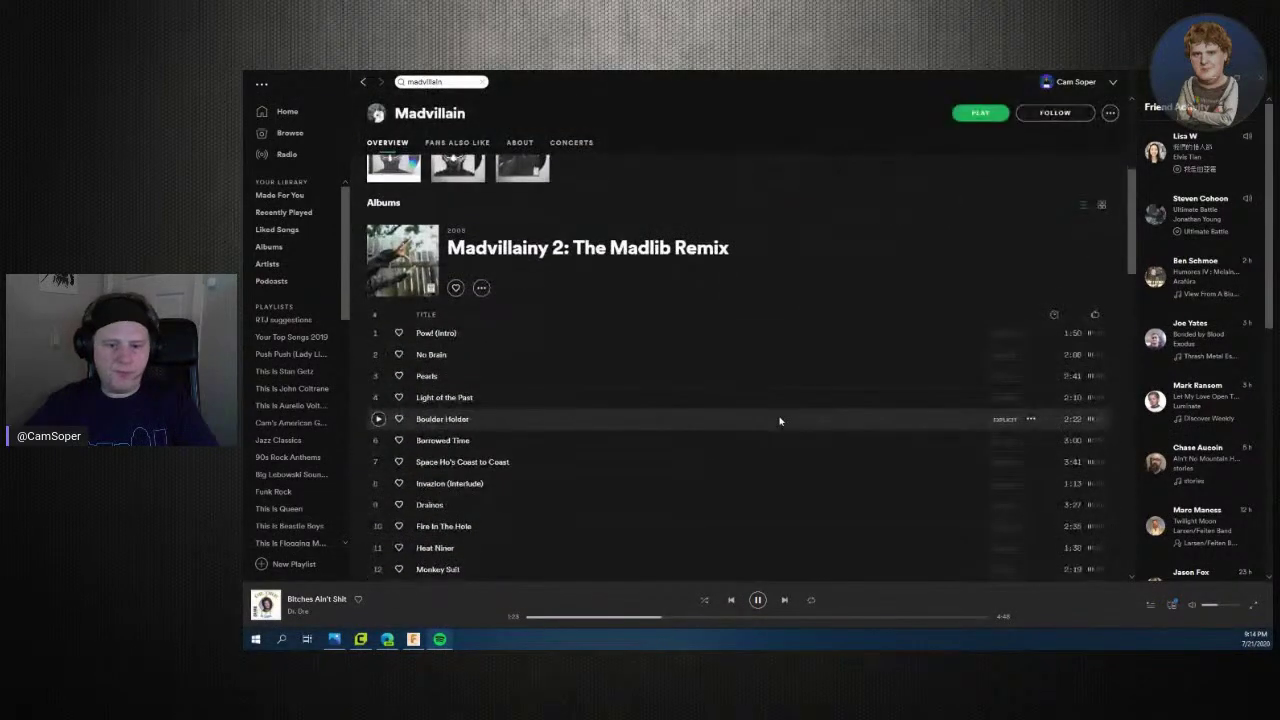
{"action": "scroll", "coordinate": [780, 421], "scroll_direction": "down", "scroll_amount": 1}
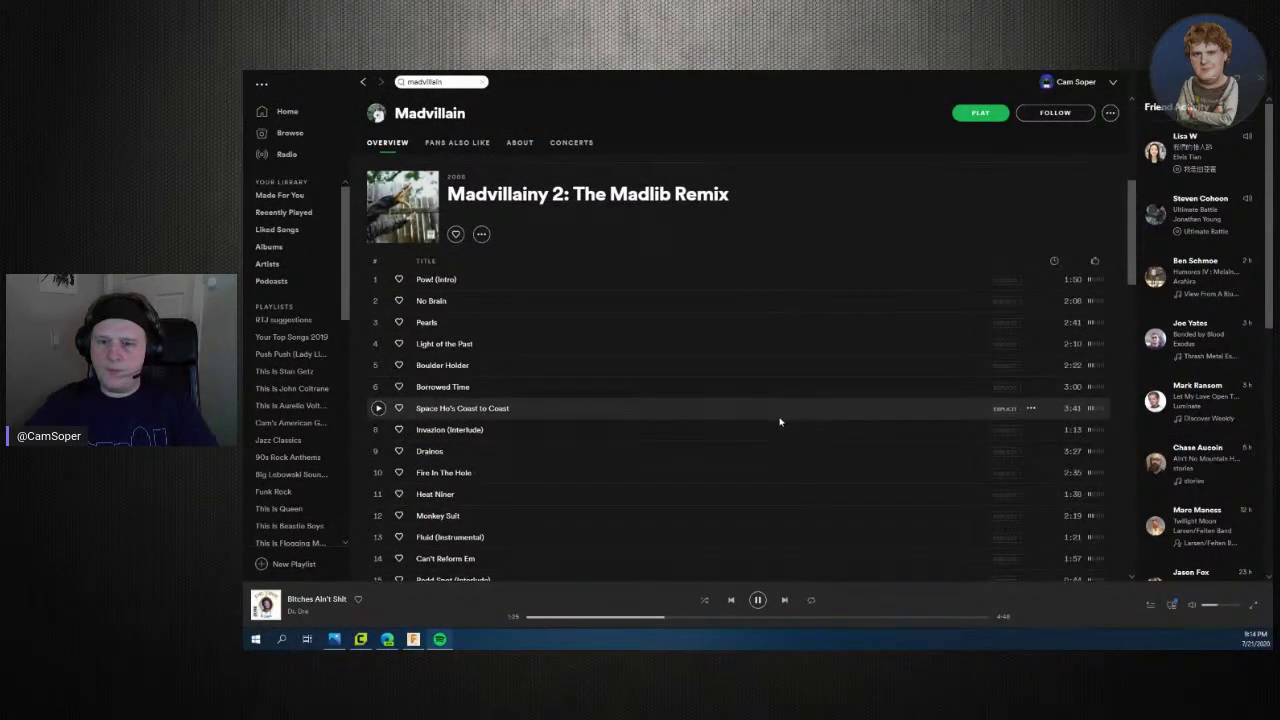
{"action": "scroll", "coordinate": [780, 421], "scroll_direction": "down", "scroll_amount": 3}
{"action": "key", "text": "alt+Left"}
Play the Madvillainy album from the madvillain album results, then close Spotify
{"action": "scroll", "coordinate": [722, 497], "scroll_direction": "down", "scroll_amount": 2}
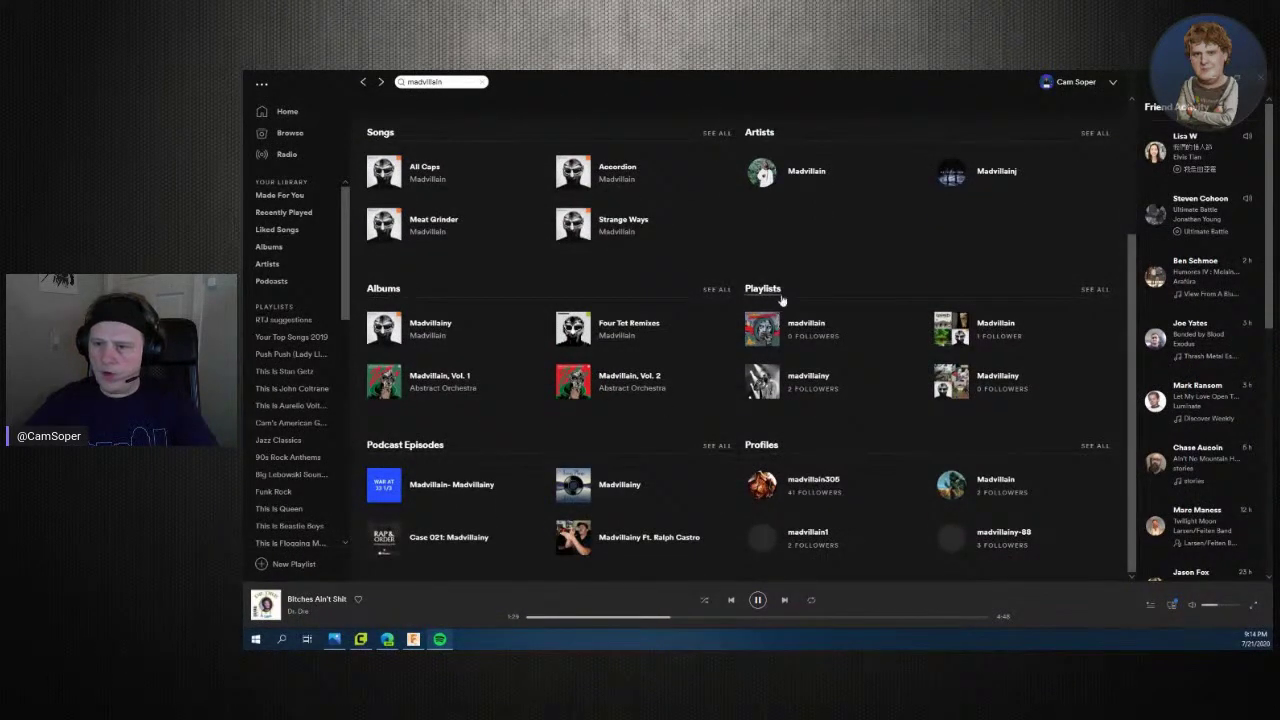
{"action": "left_click", "coordinate": [716, 289]}
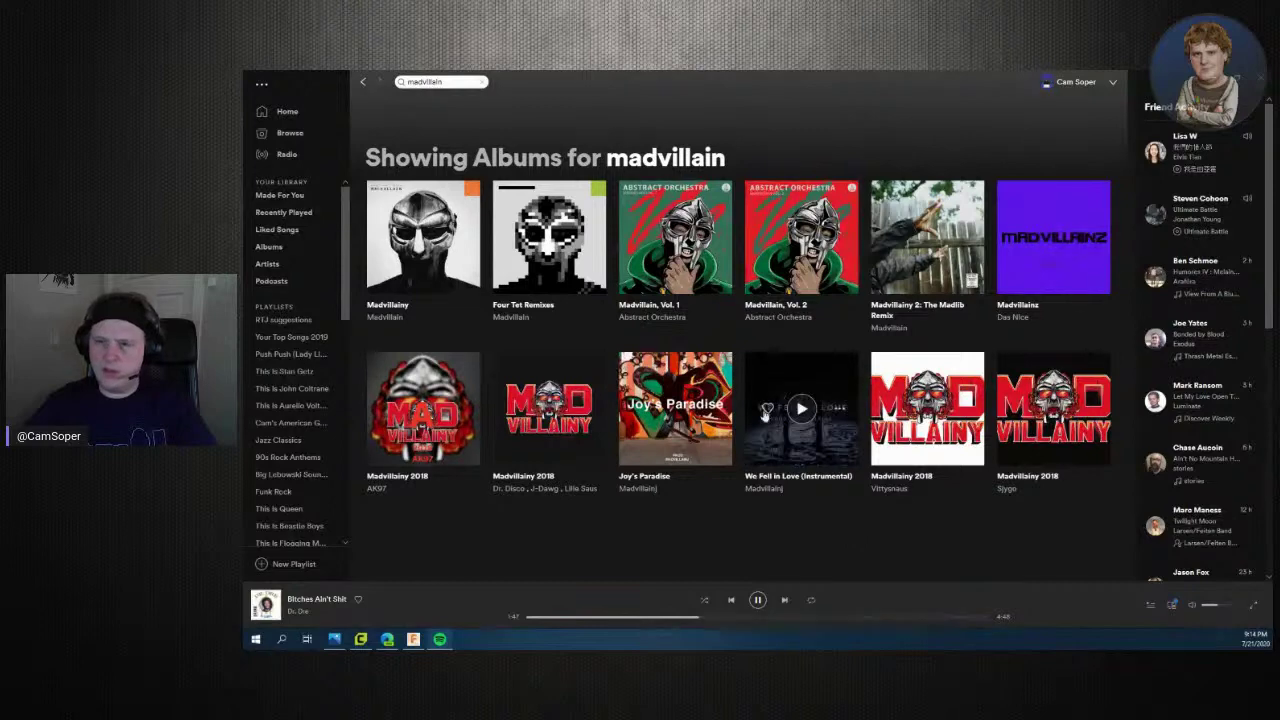
{"action": "key", "text": "alt+F4"}
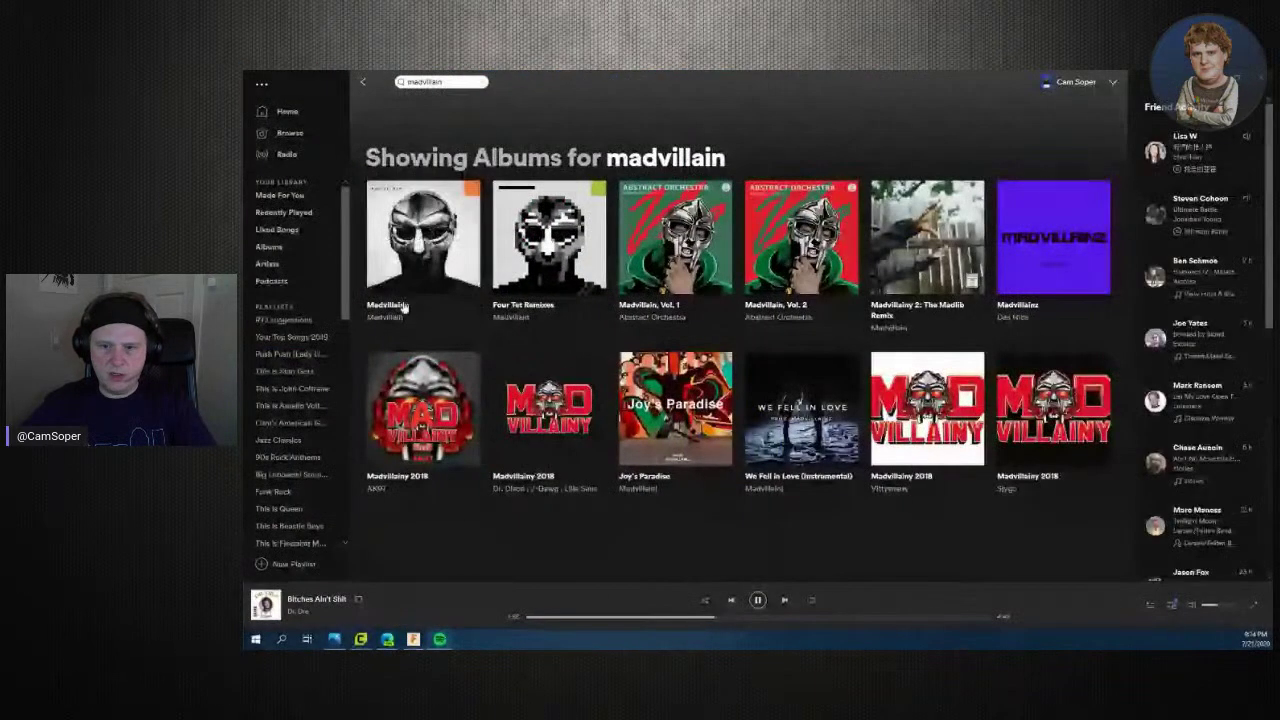
{"action": "left_click", "coordinate": [400, 304]}
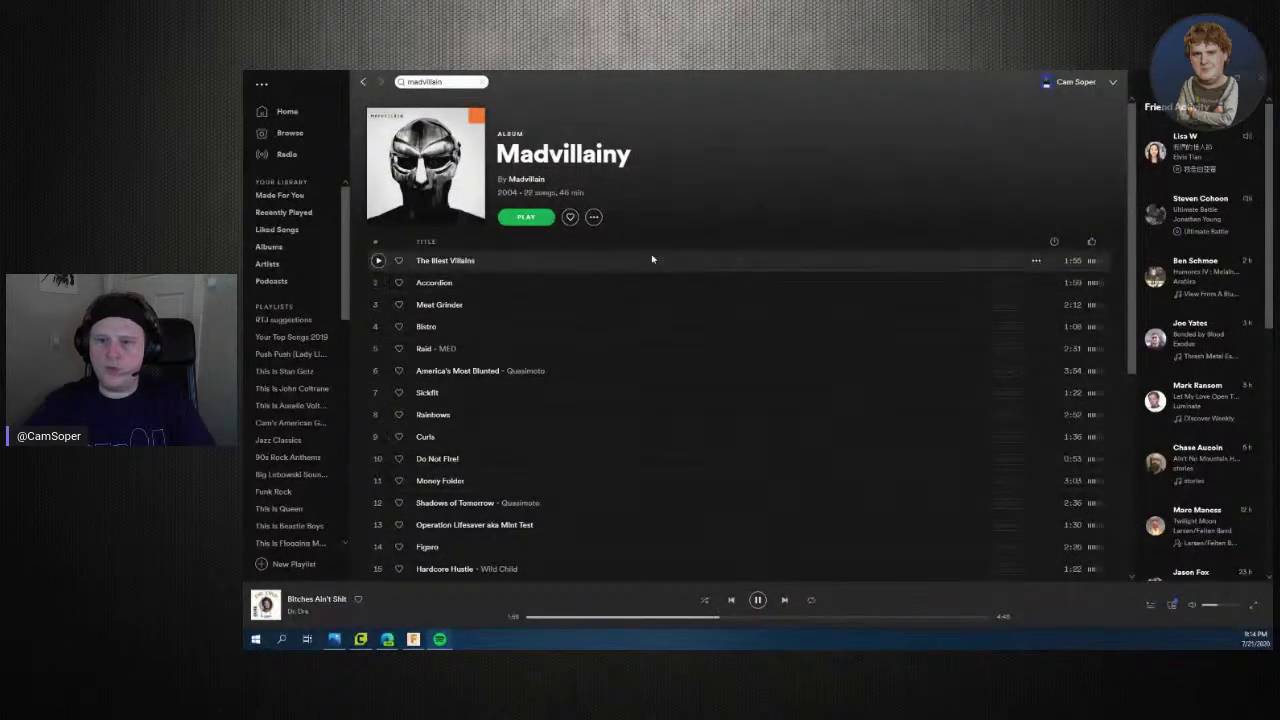
{"action": "left_click", "coordinate": [594, 218]}
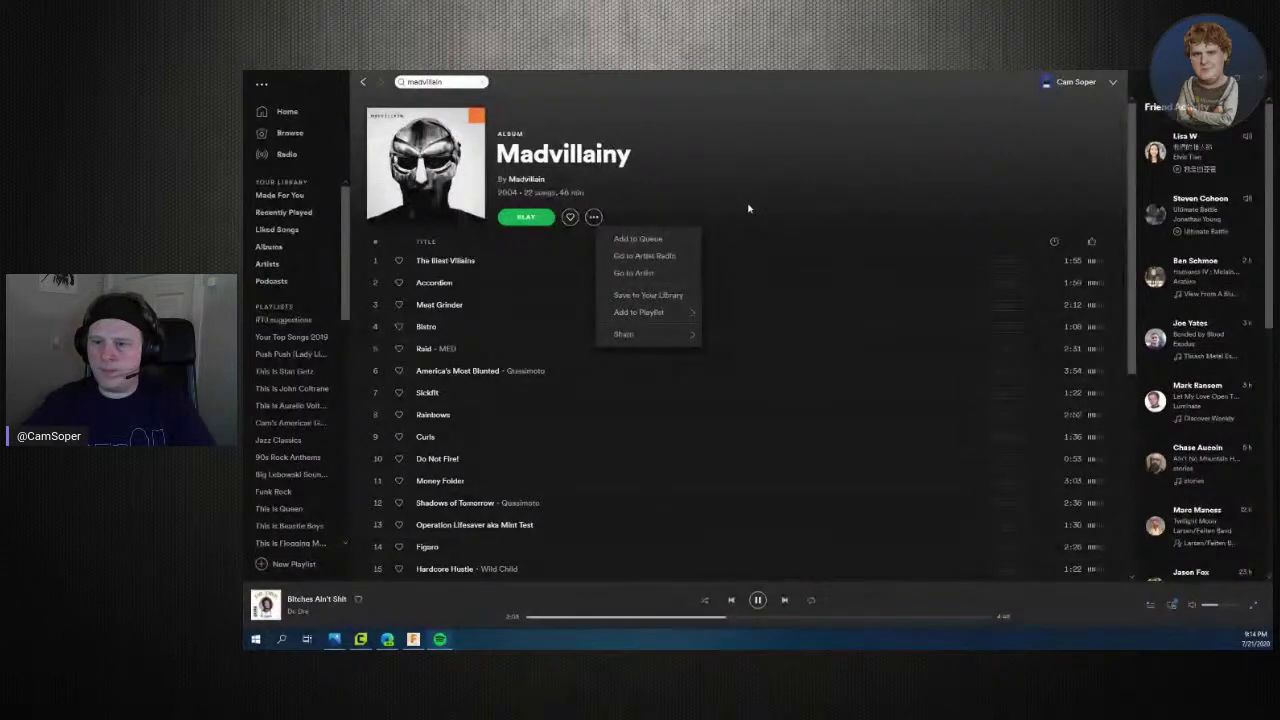
{"action": "left_click", "coordinate": [527, 222]}
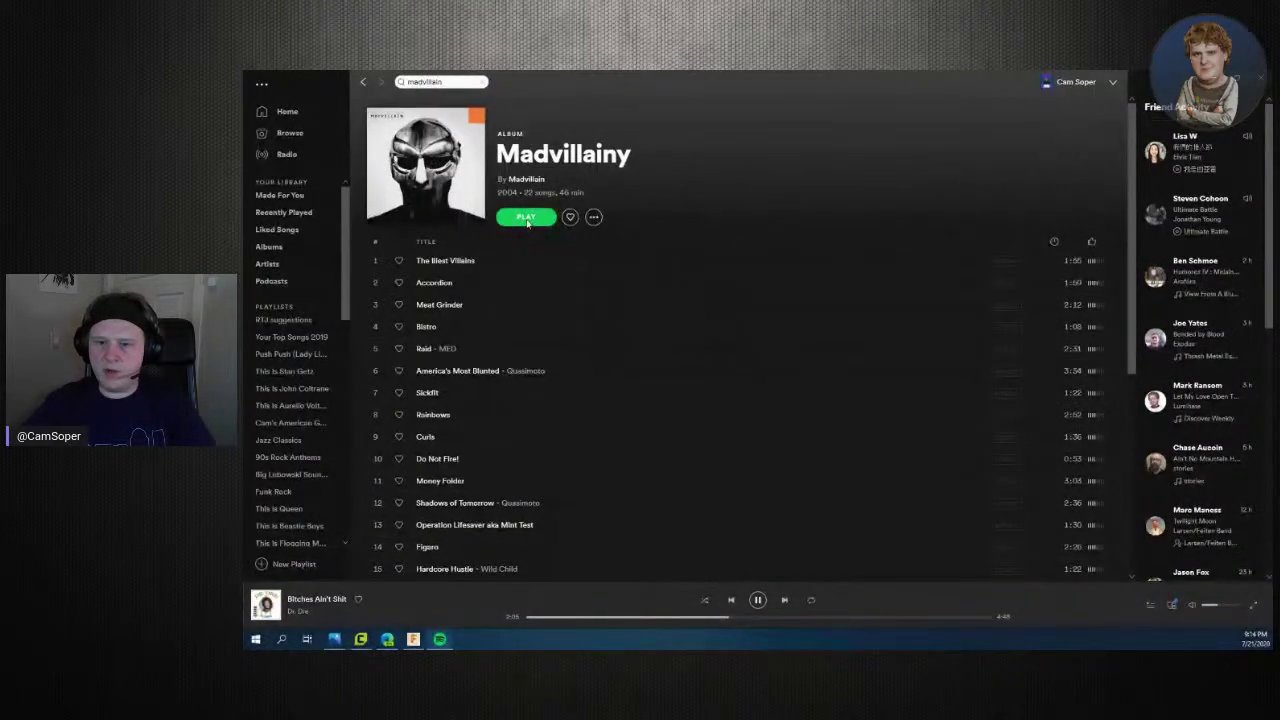
{"action": "left_click", "coordinate": [526, 220]}
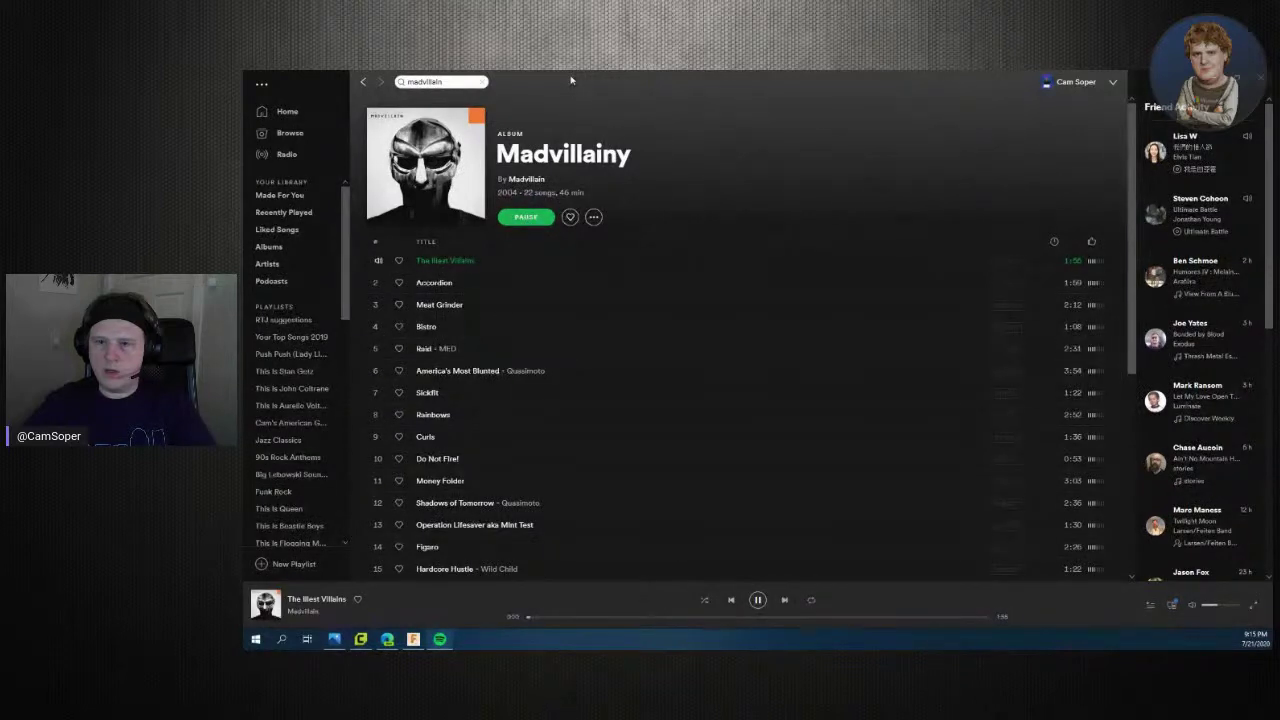
{"action": "key", "text": "alt+F4"}
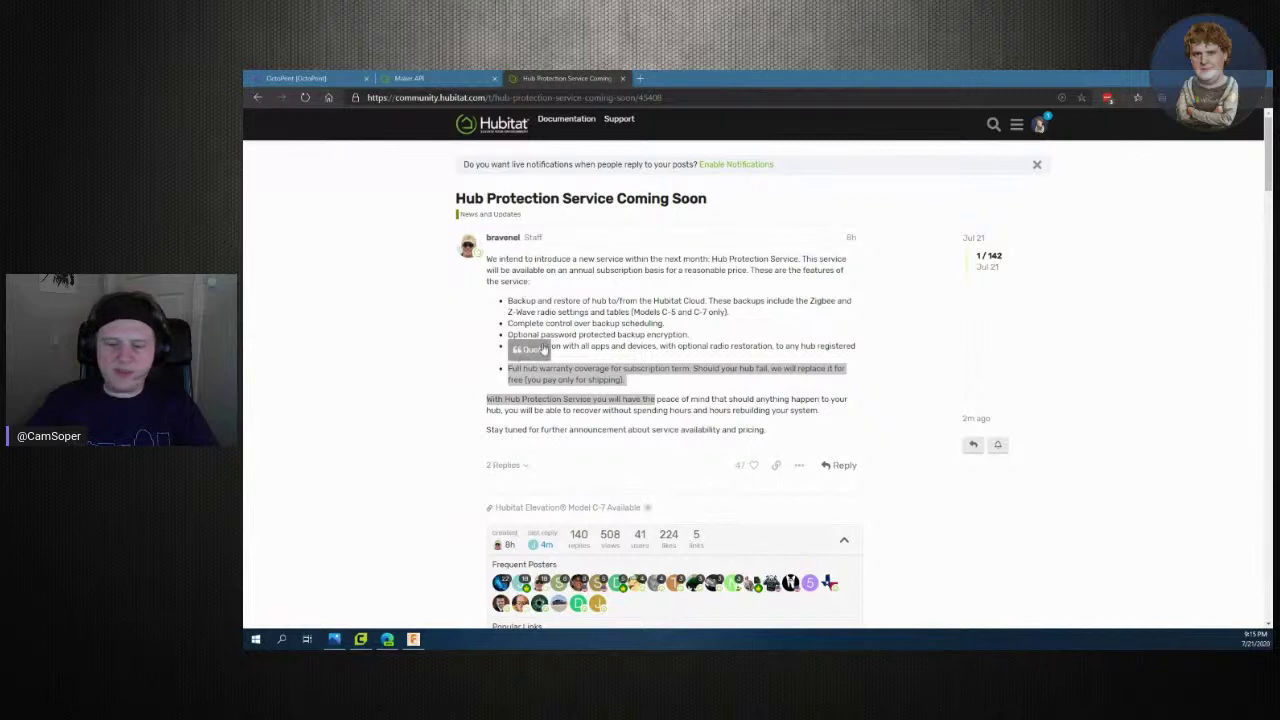
Switch from the browser to Fusion 360 using its taskbar icon
{"action": "left_click", "coordinate": [413, 638]}
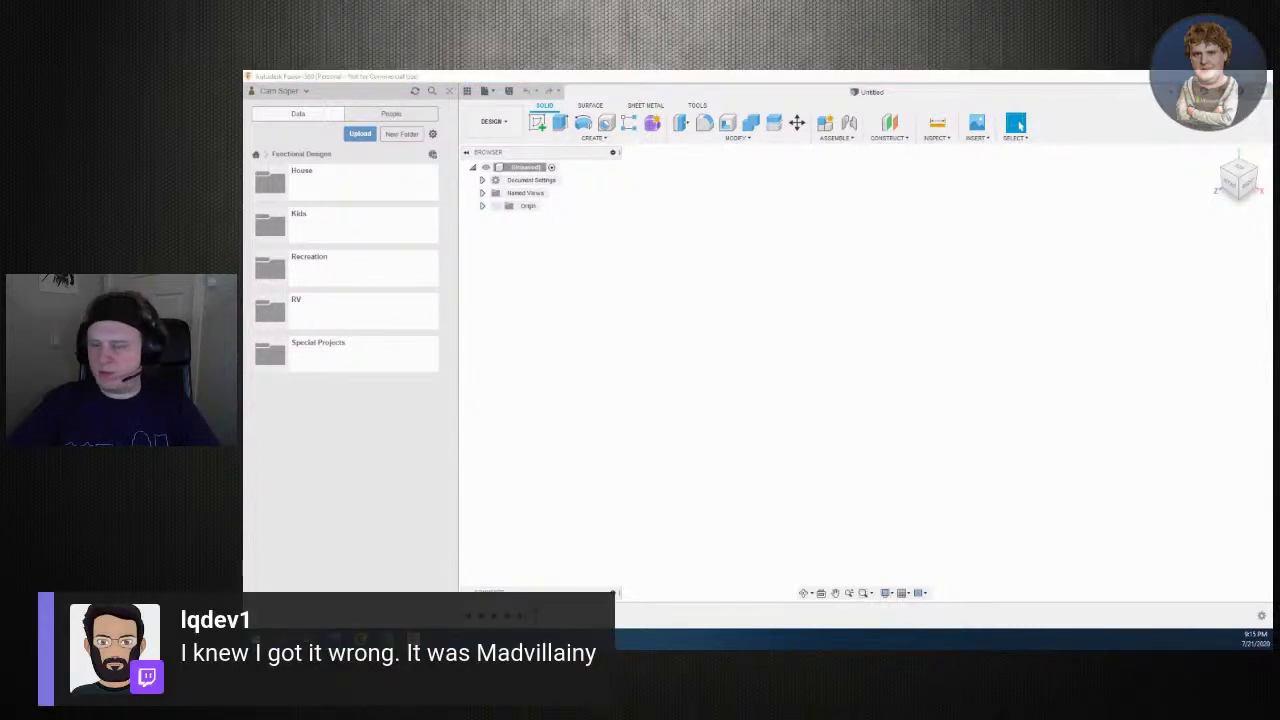
Open the Vine hook design from the House folder and expand its Bodies
{"action": "left_click", "coordinate": [481, 194]}
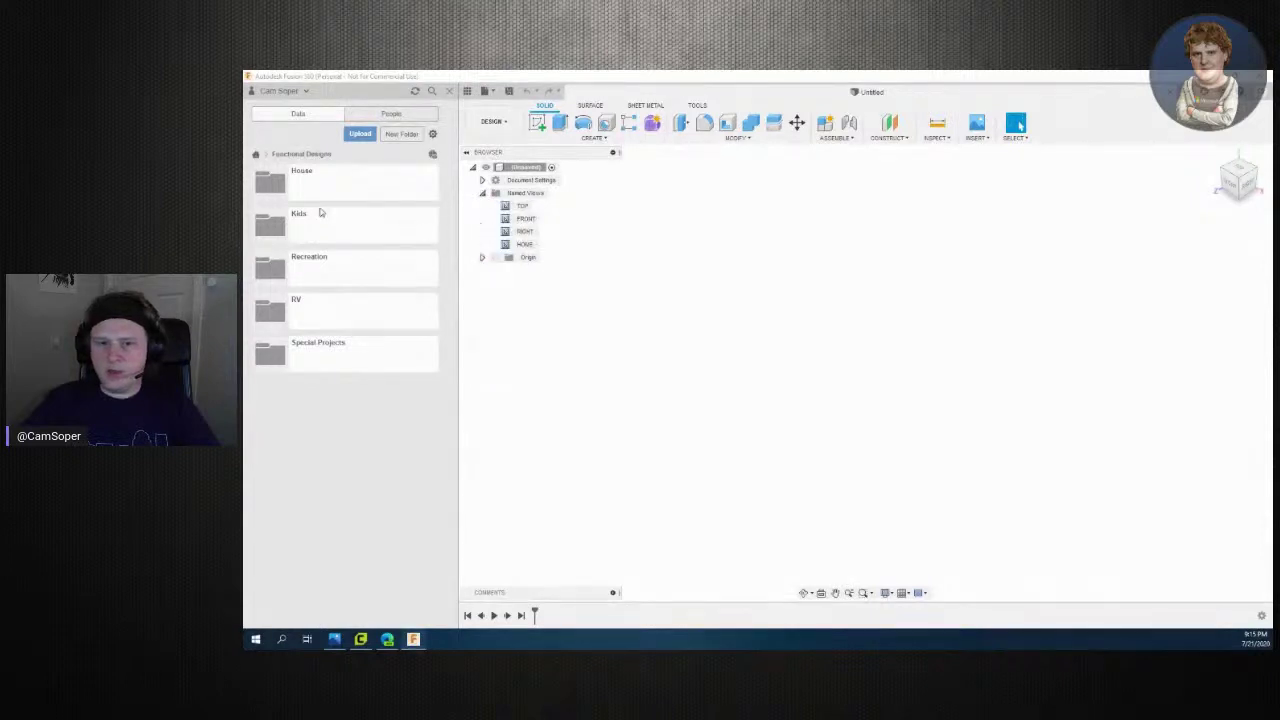
{"action": "left_click", "coordinate": [290, 187]}
{"action": "scroll", "coordinate": [403, 400], "scroll_direction": "down", "scroll_amount": 1}
{"action": "scroll", "coordinate": [406, 449], "scroll_direction": "down", "scroll_amount": 4}
{"action": "left_click", "coordinate": [345, 611]}
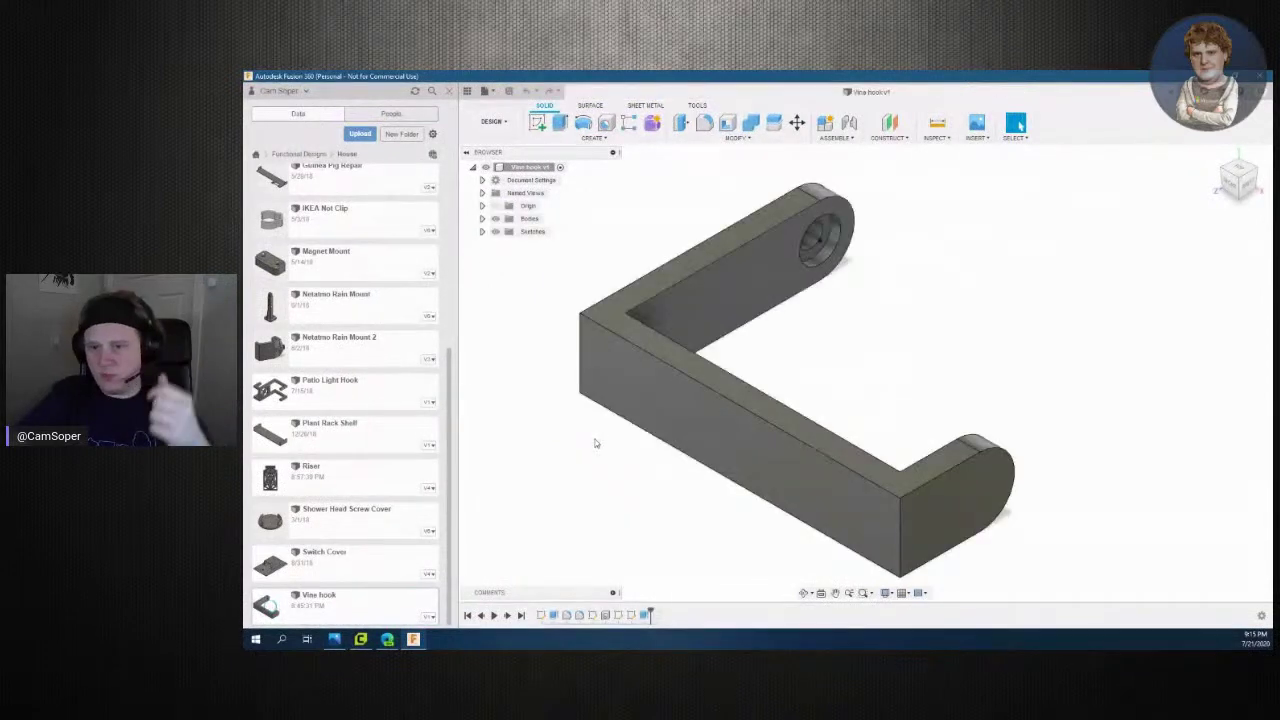
{"action": "left_click", "coordinate": [482, 219]}
{"action": "right_click", "coordinate": [536, 233]}
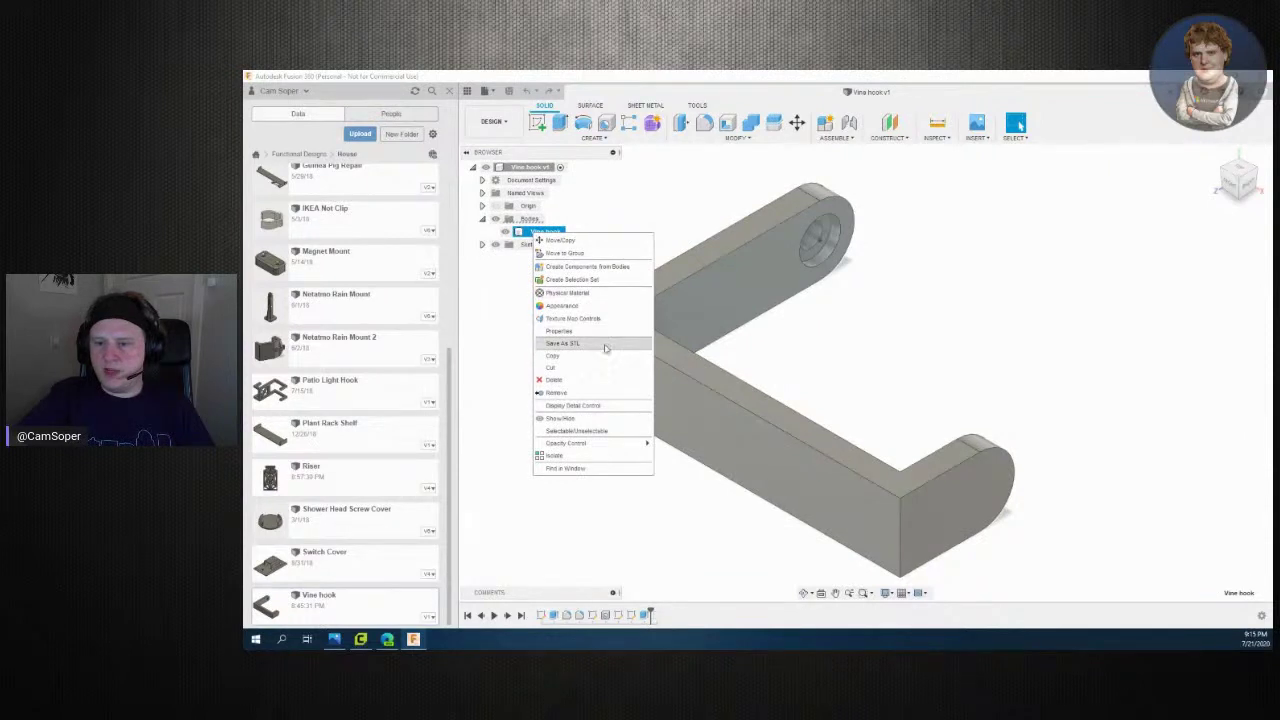
Save the Vine hook body as an STL with High refinement to the Desktop
{"action": "left_click", "coordinate": [562, 343]}
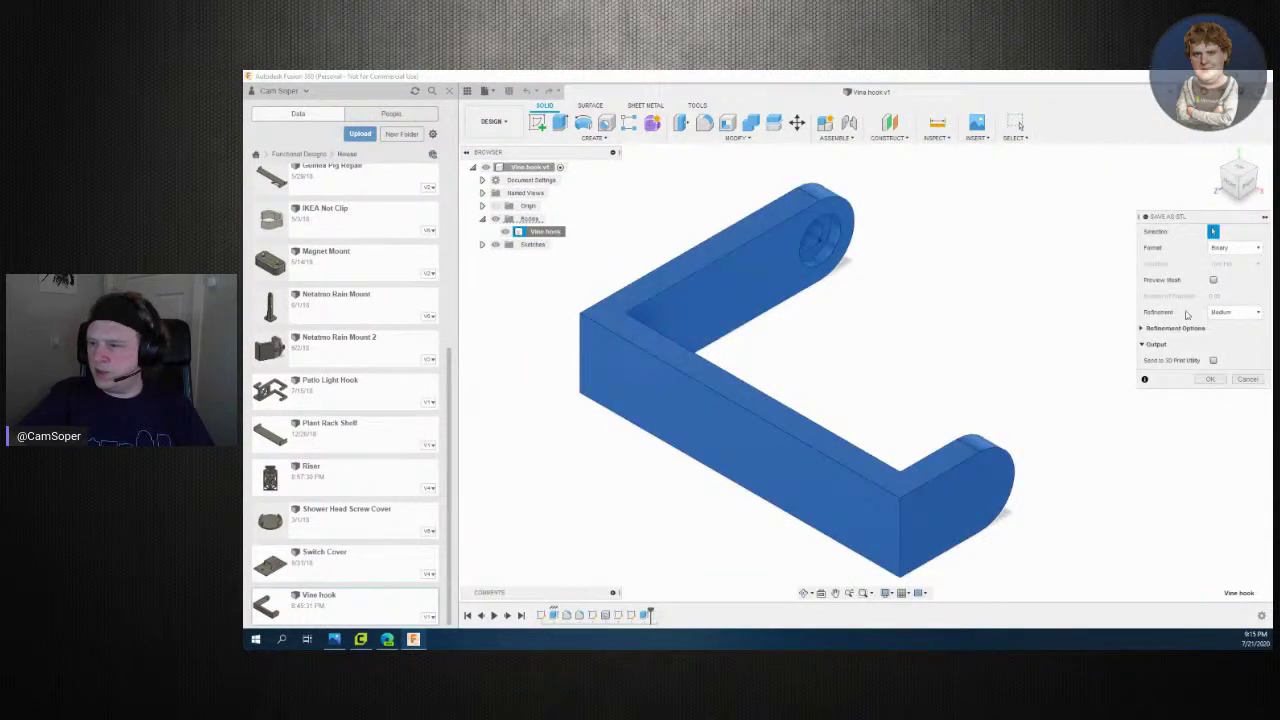
{"action": "left_click", "coordinate": [1240, 315]}
{"action": "left_click", "coordinate": [1220, 352]}
{"action": "left_click", "coordinate": [1211, 379]}
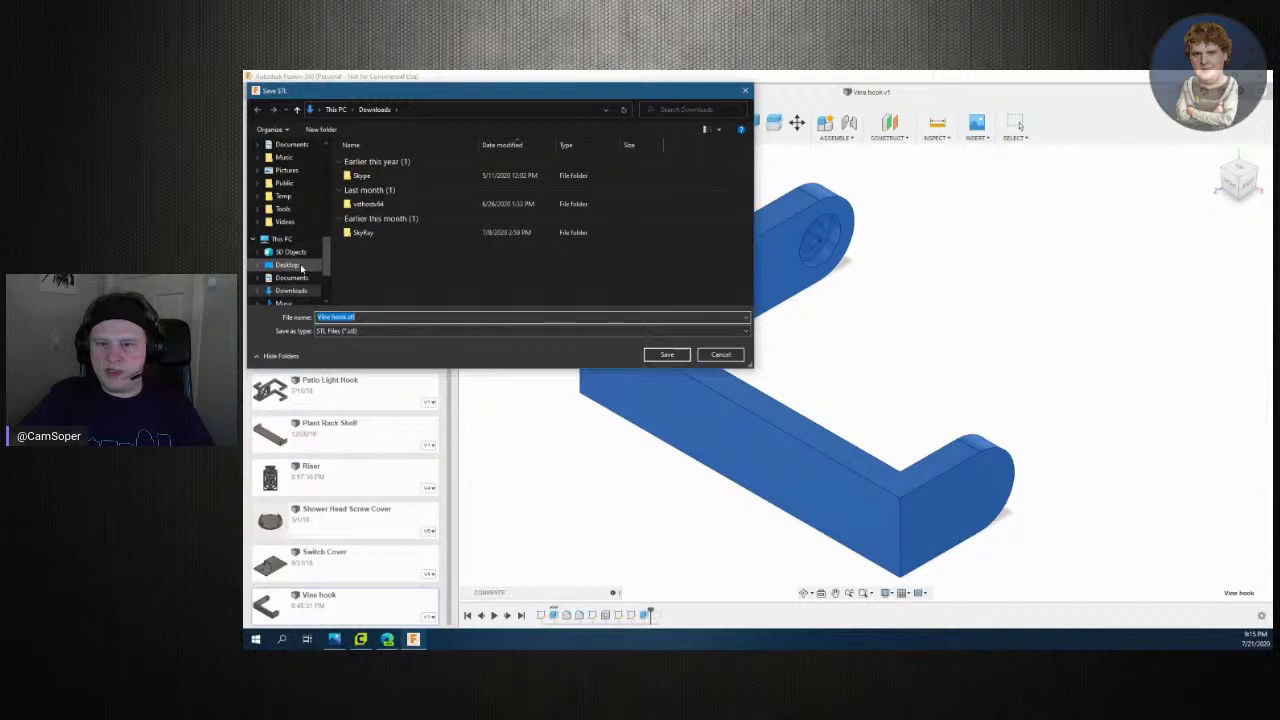
{"action": "left_click", "coordinate": [300, 264]}
{"action": "left_click", "coordinate": [666, 355]}
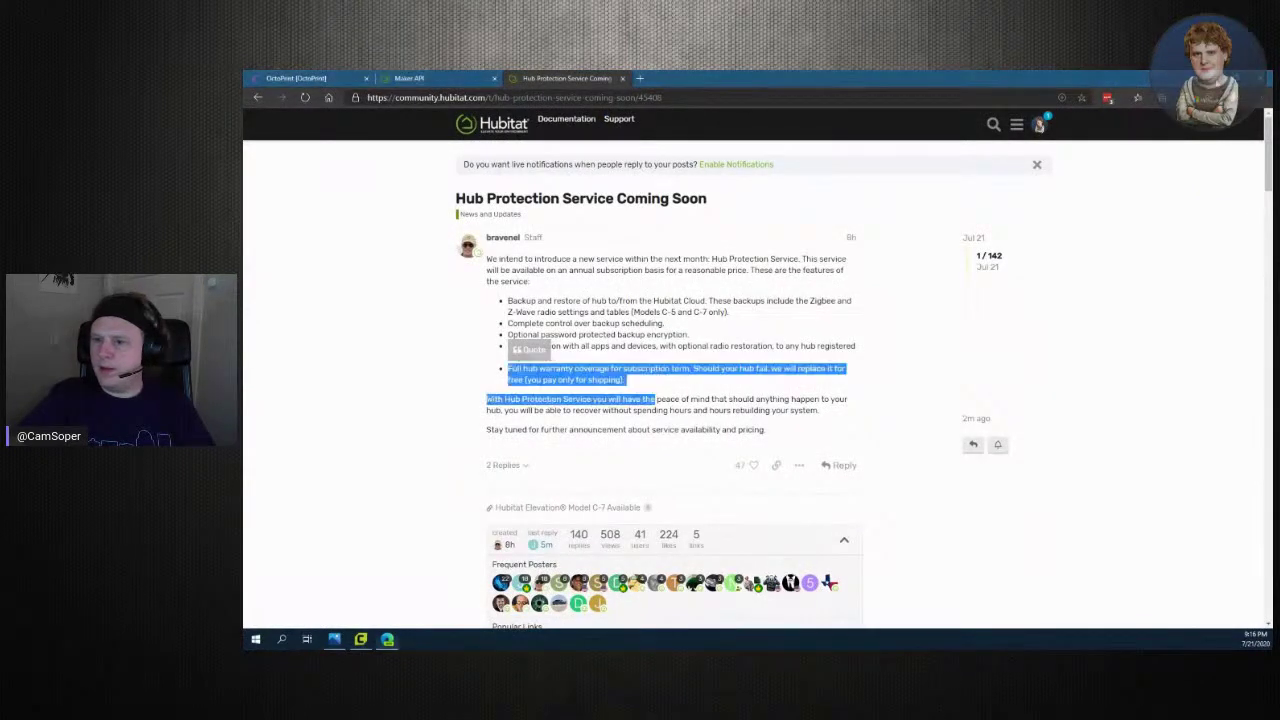
Close the browser and open Desktop's Vine hook.stl in Cura via File > Open File(s)
{"action": "left_click", "coordinate": [1266, 79]}
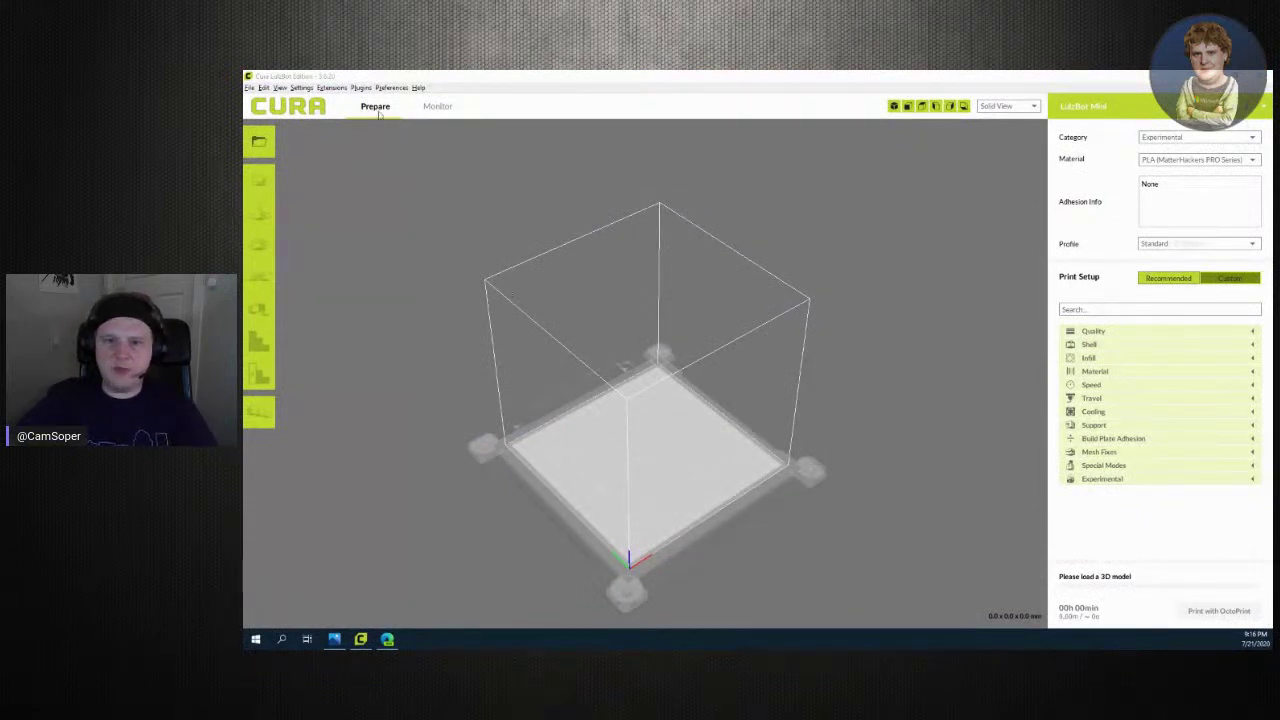
{"action": "left_click", "coordinate": [249, 88]}
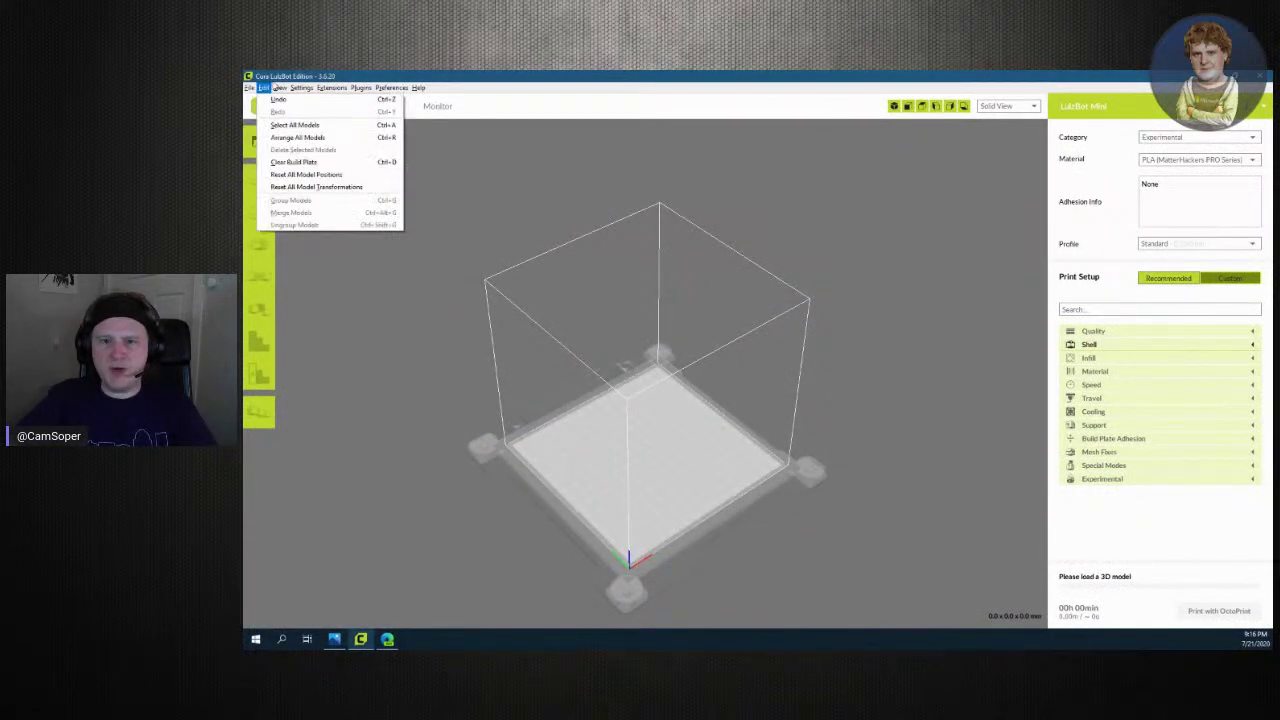
{"action": "left_click", "coordinate": [249, 88]}
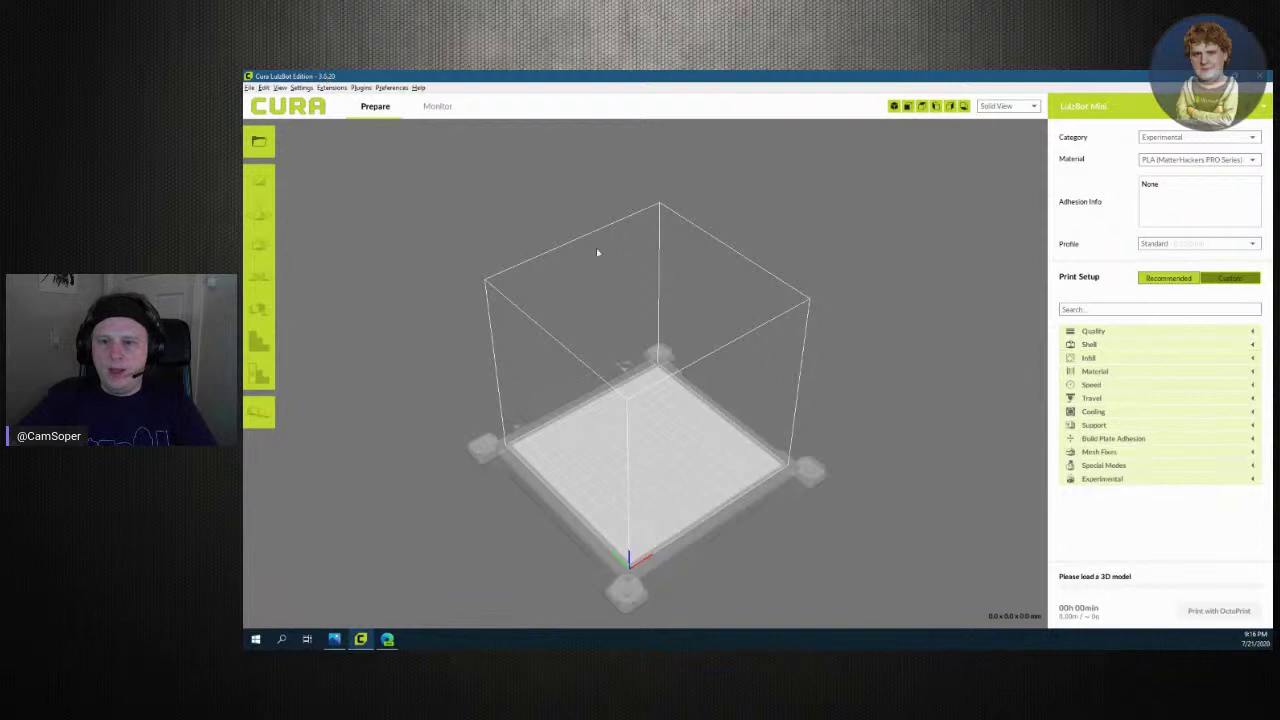
{"action": "right_click", "coordinate": [613, 505]}
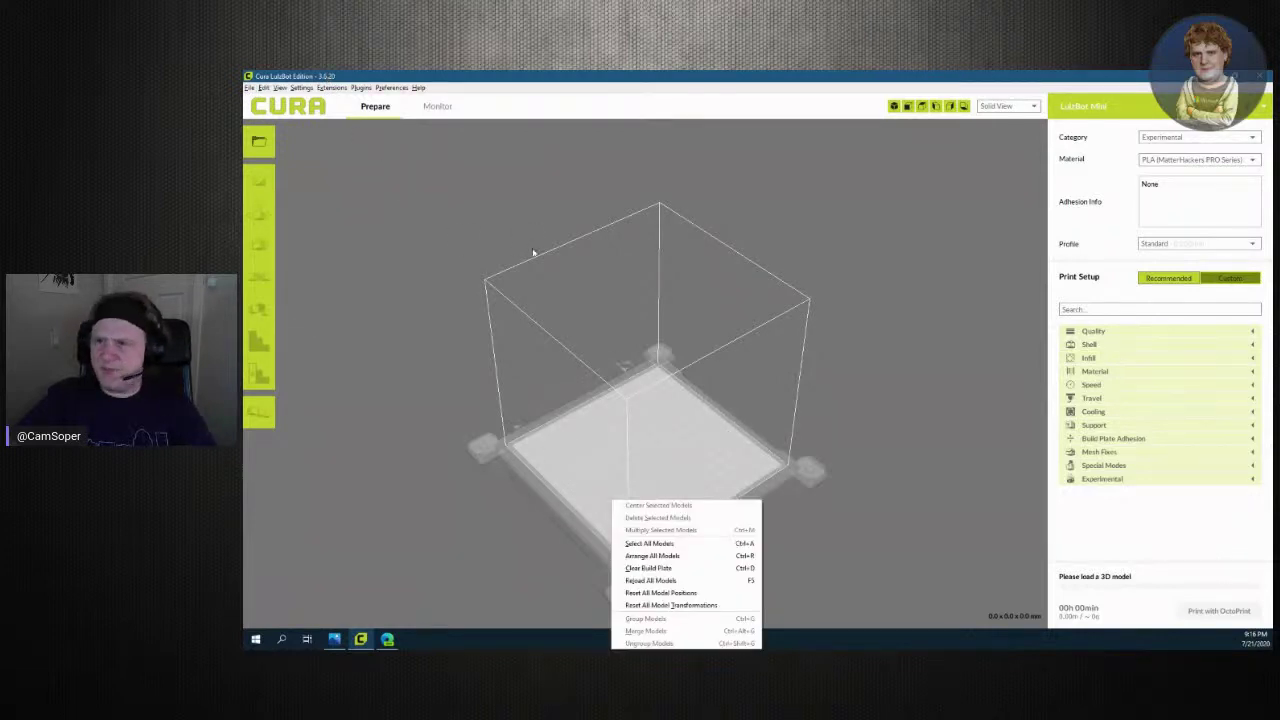
{"action": "left_click", "coordinate": [249, 88]}
{"action": "left_click", "coordinate": [276, 112]}
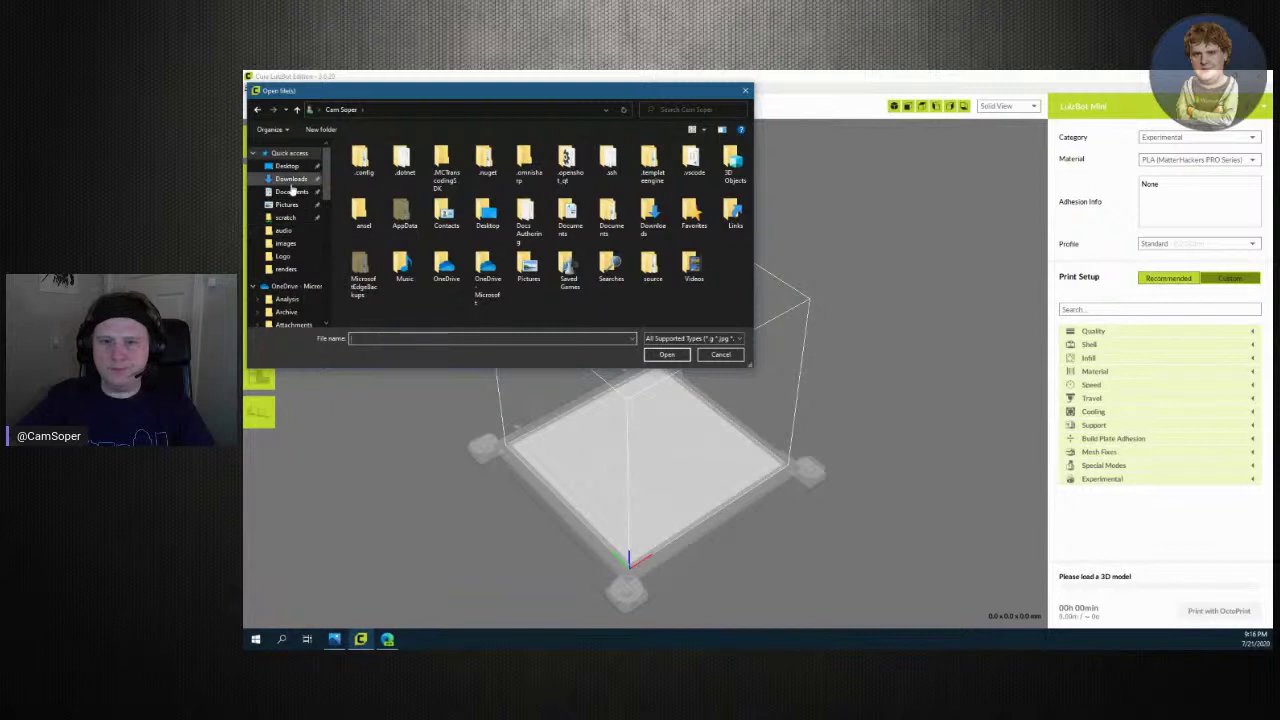
{"action": "left_click", "coordinate": [287, 165]}
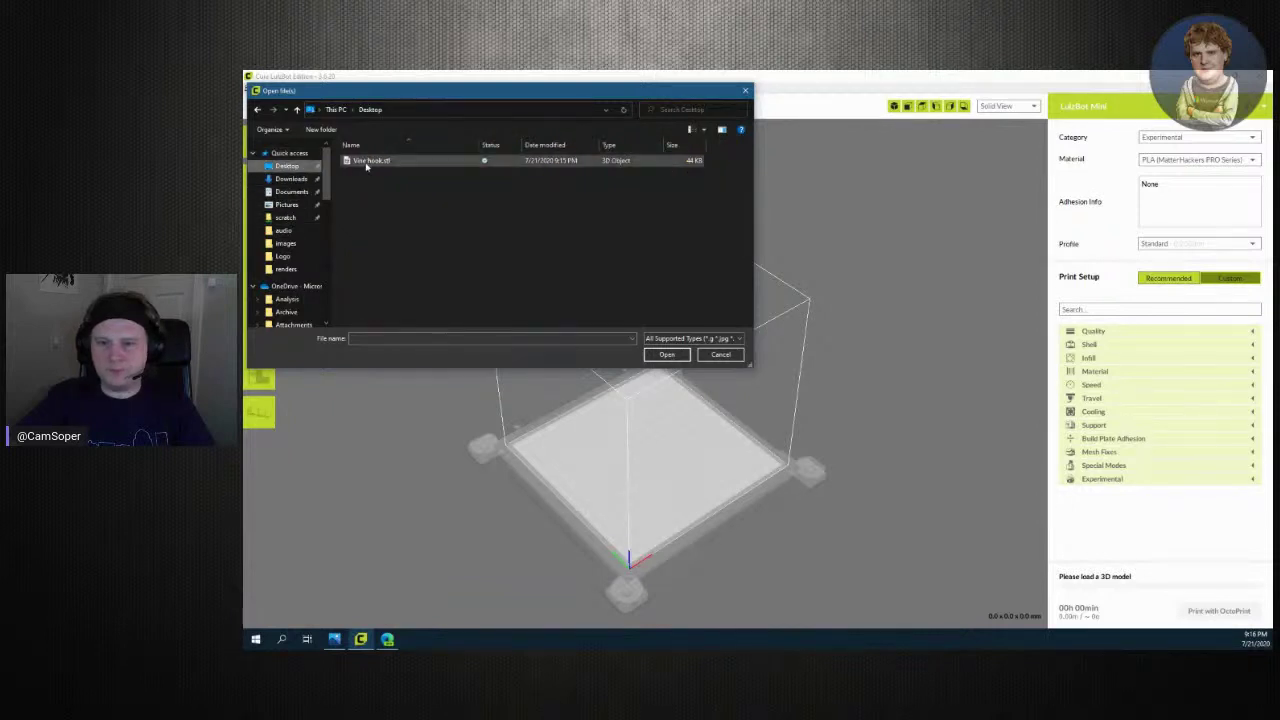
{"action": "double_click", "coordinate": [367, 163]}
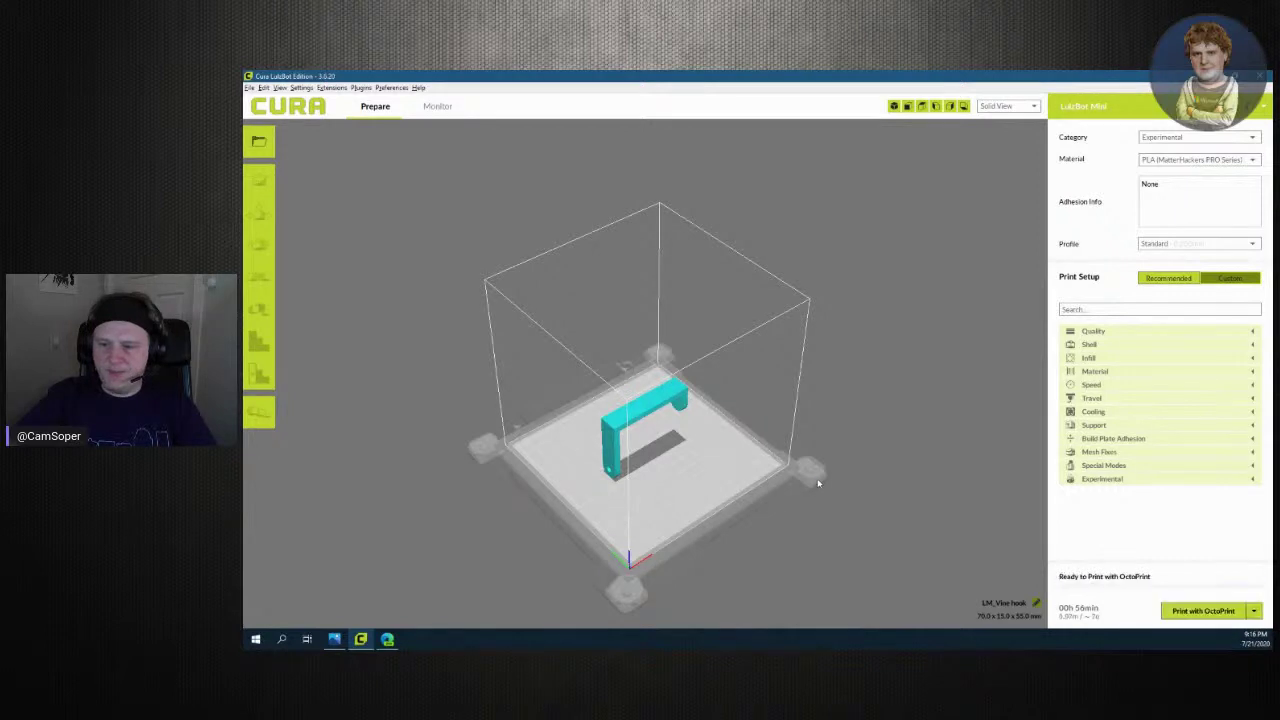
Rotate the vine hook -90° about X so it lies flat, then orbit to inspect it
{"action": "scroll", "coordinate": [752, 491], "scroll_direction": "down", "scroll_amount": 1}
{"action": "scroll", "coordinate": [752, 491], "scroll_direction": "up", "scroll_amount": 4}
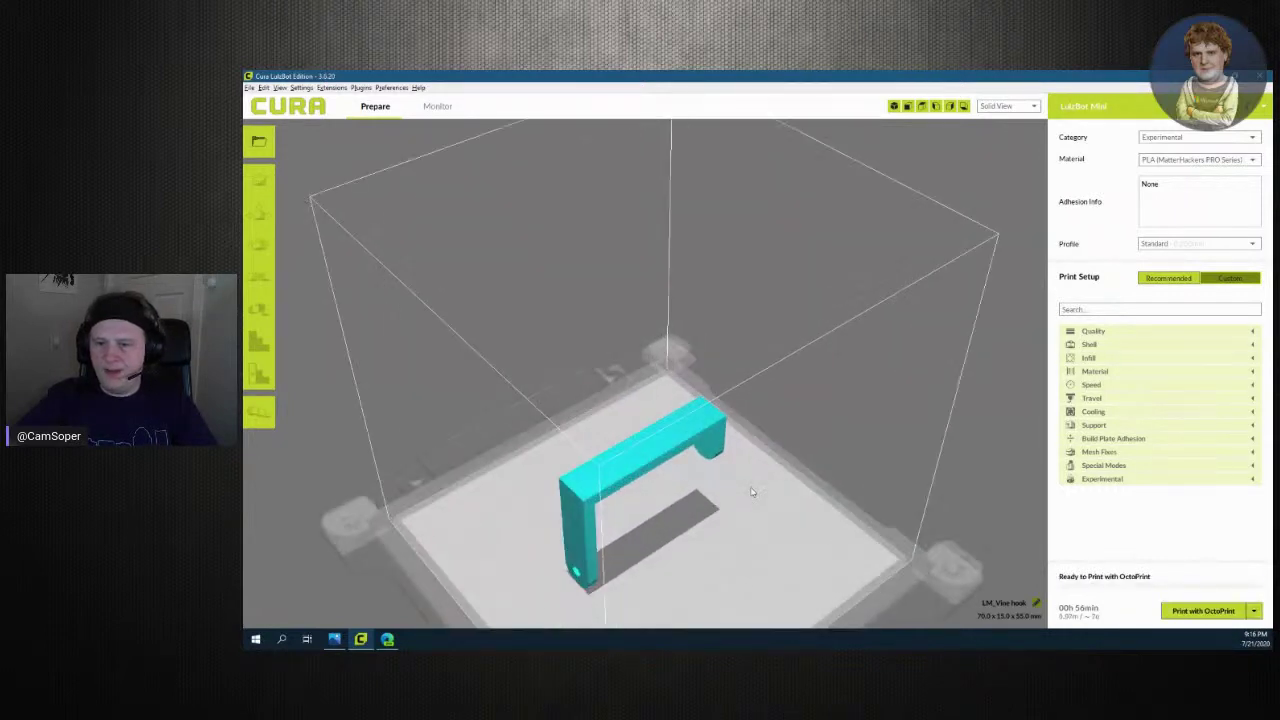
{"action": "right_click_drag", "start_coordinate": [751, 524], "coordinate": [477, 434]}
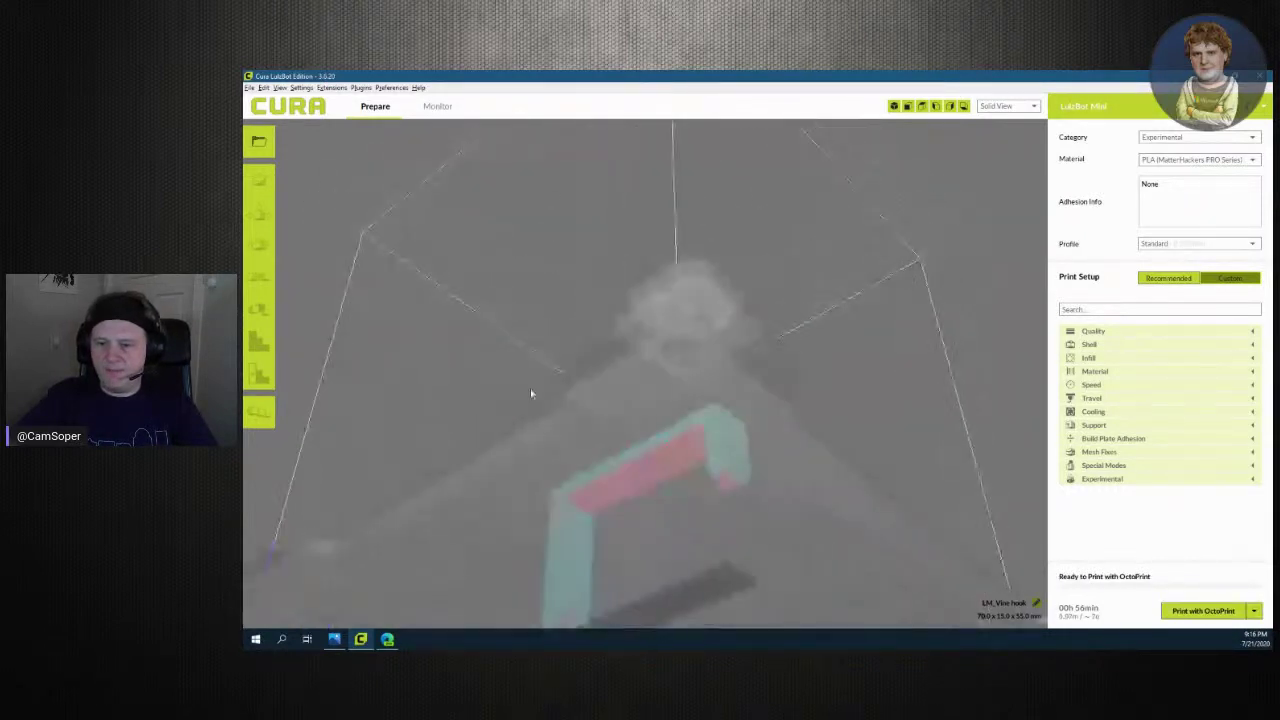
{"action": "mouse_move", "coordinate": [540, 394]}
{"action": "right_mouse_down"}
{"action": "mouse_move", "coordinate": [677, 443]}
{"action": "mouse_move", "coordinate": [749, 574]}
{"action": "mouse_move", "coordinate": [746, 478]}
{"action": "mouse_move", "coordinate": [529, 466]}
{"action": "mouse_move", "coordinate": [366, 523]}
{"action": "mouse_move", "coordinate": [257, 536]}
{"action": "mouse_move", "coordinate": [373, 522]}
{"action": "mouse_move", "coordinate": [342, 516]}
{"action": "right_mouse_up"}
{"action": "left_click", "coordinate": [655, 375]}
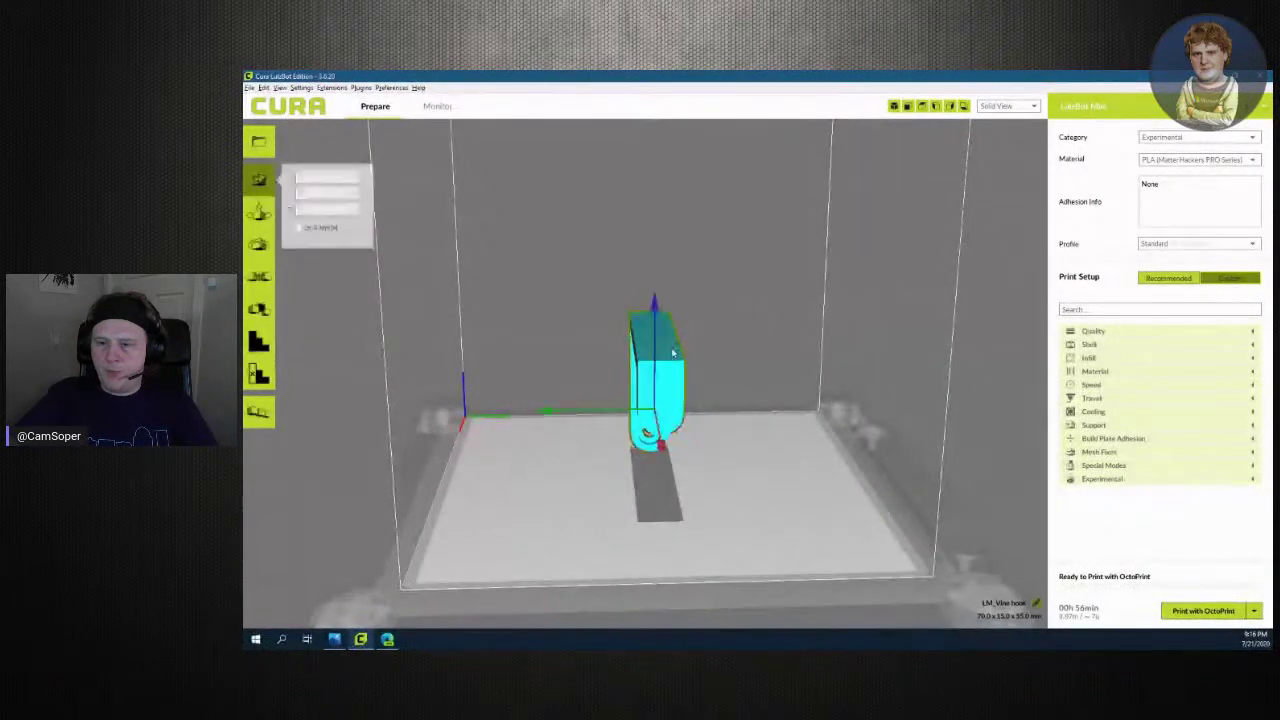
{"action": "left_click", "coordinate": [258, 244]}
{"action": "type", "text": "-90"}
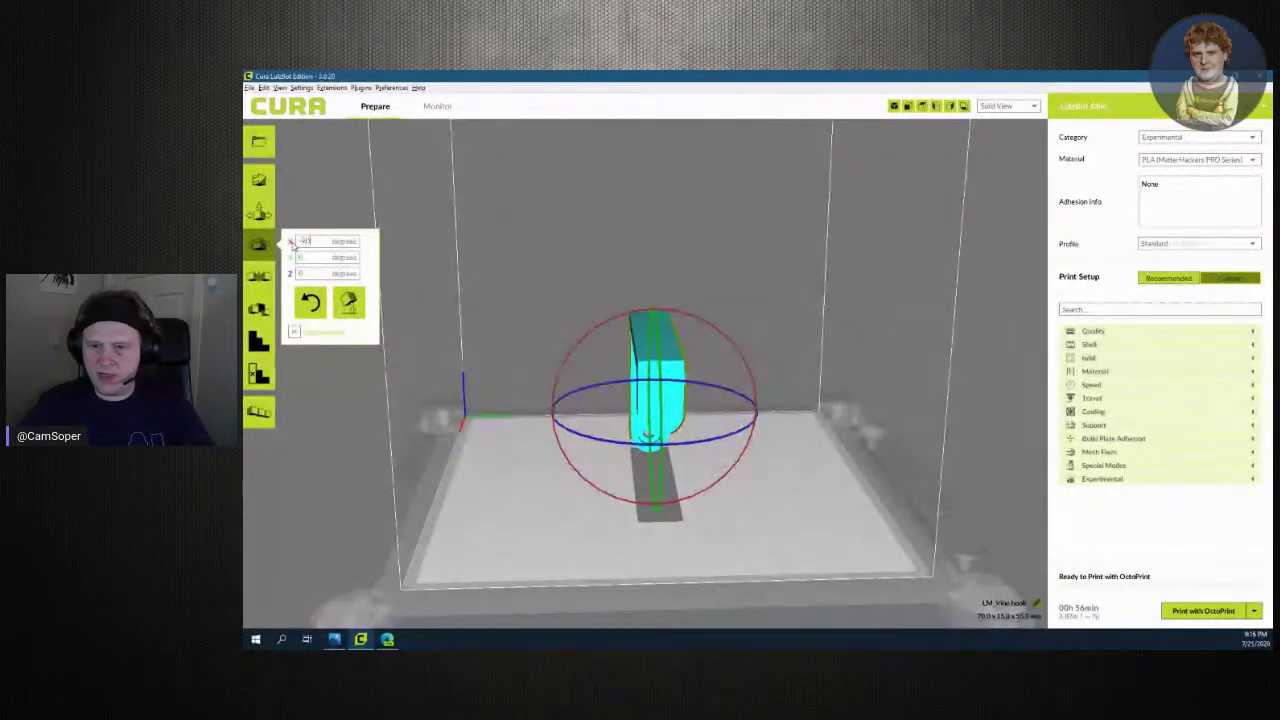
{"action": "key", "text": "Return"}
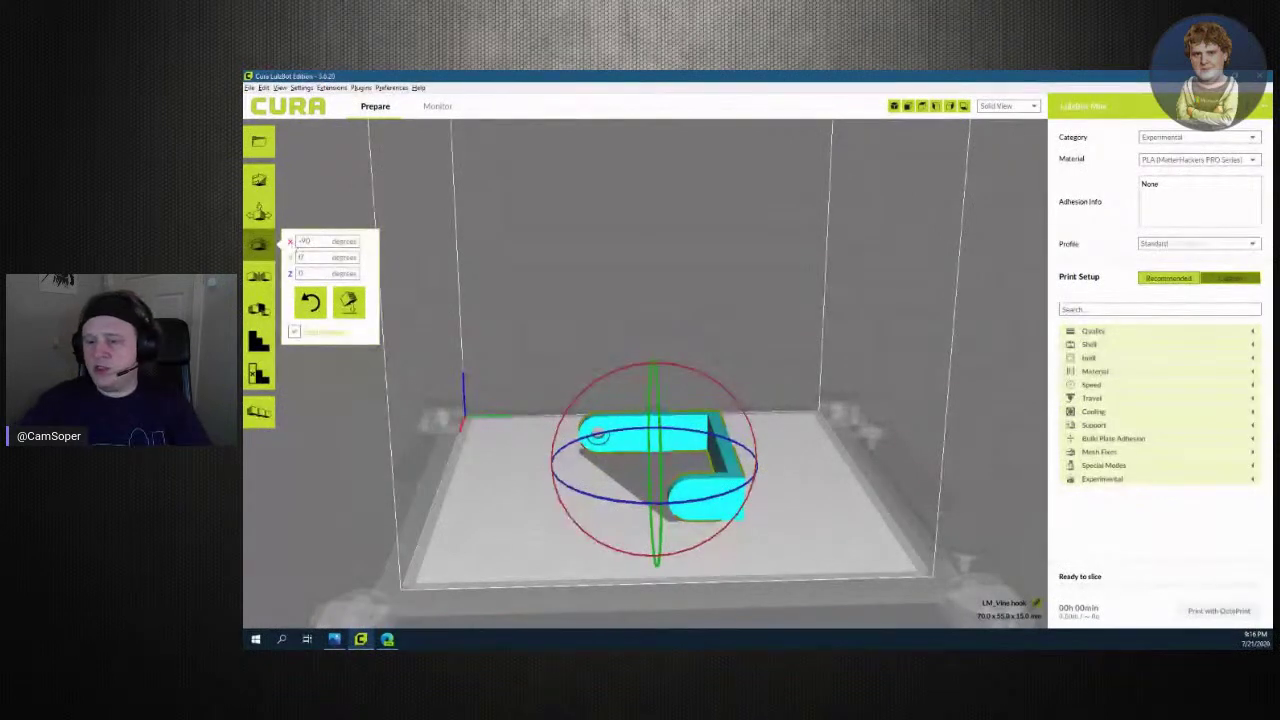
{"action": "left_click", "coordinate": [567, 513]}
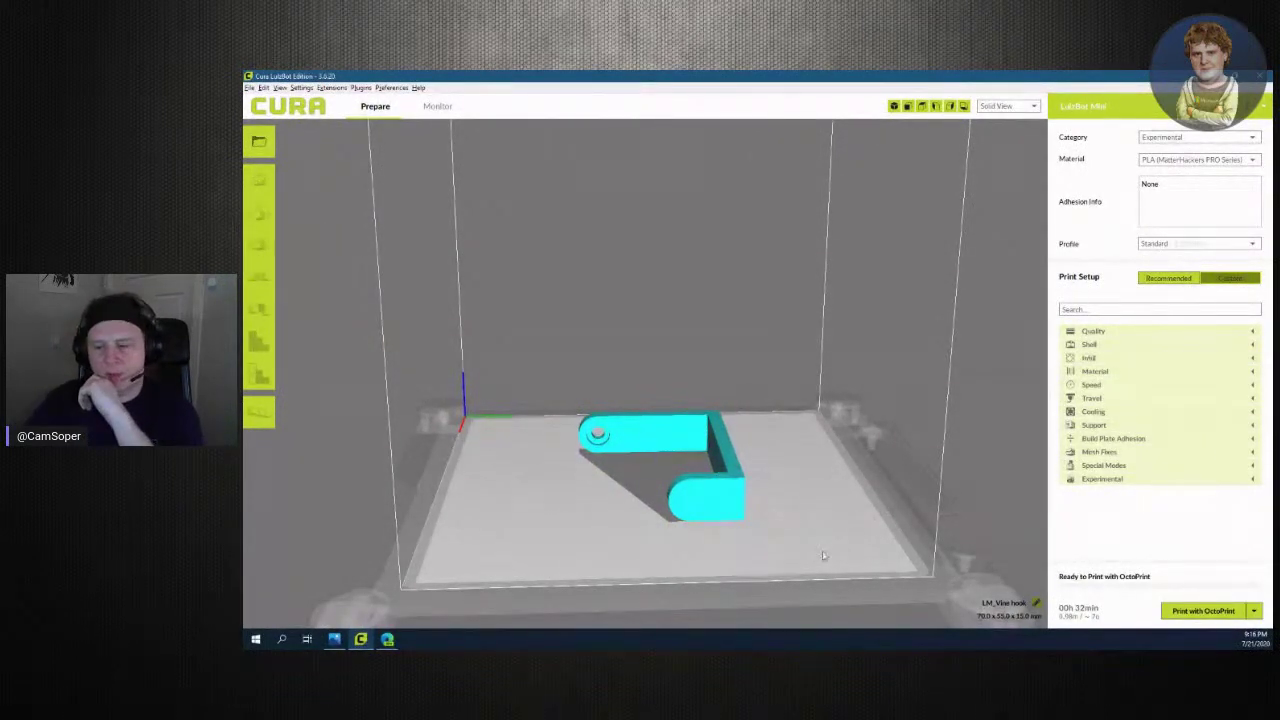
{"action": "mouse_move", "coordinate": [773, 556]}
{"action": "right_mouse_down"}
{"action": "mouse_move", "coordinate": [745, 584]}
{"action": "mouse_move", "coordinate": [823, 550]}
{"action": "right_mouse_up"}
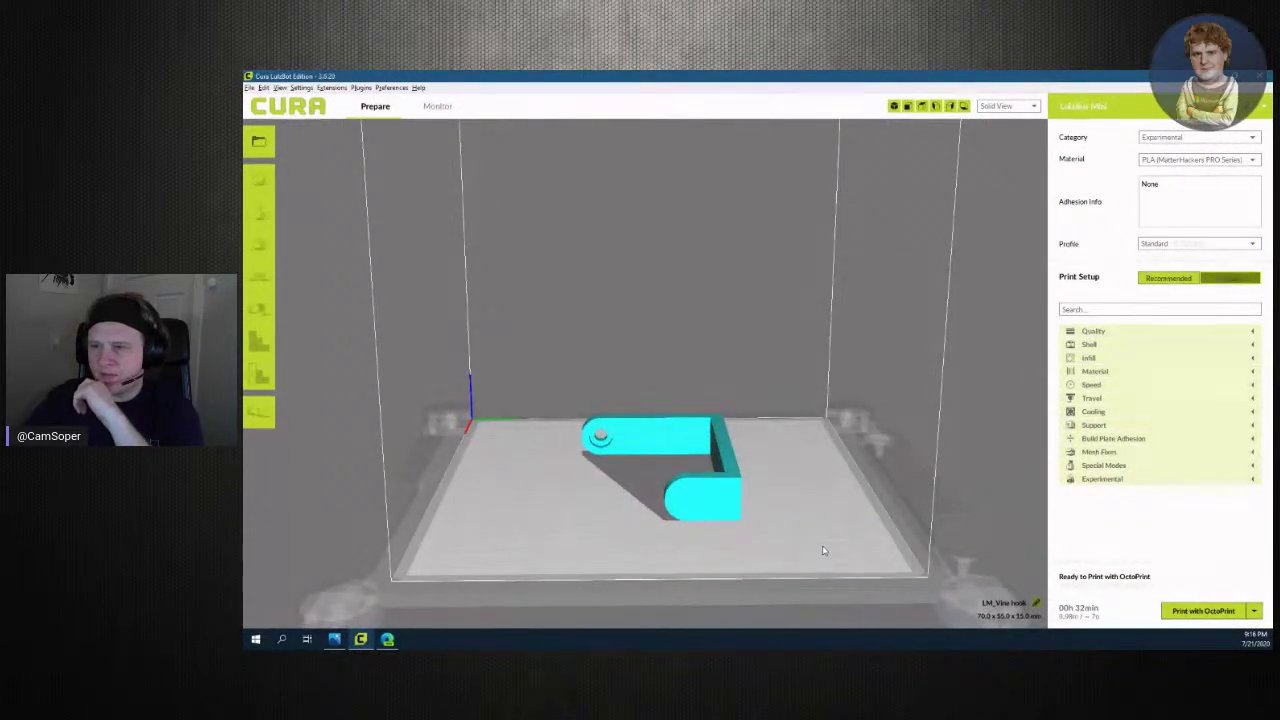
Switch to Layer View coloured by Line Type, showing travel moves and shell, infill and helper lines
{"action": "left_click", "coordinate": [1031, 109]}
{"action": "left_click", "coordinate": [1008, 138]}
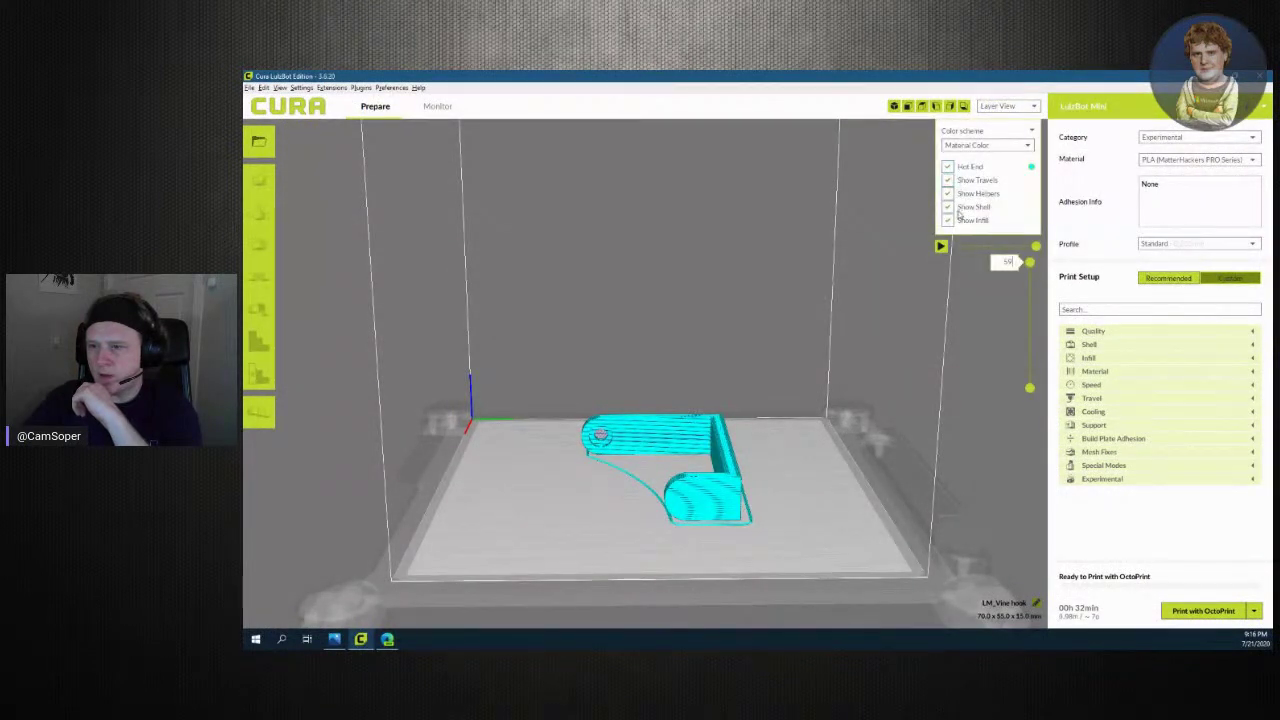
{"action": "left_click", "coordinate": [949, 168]}
{"action": "left_click", "coordinate": [949, 194]}
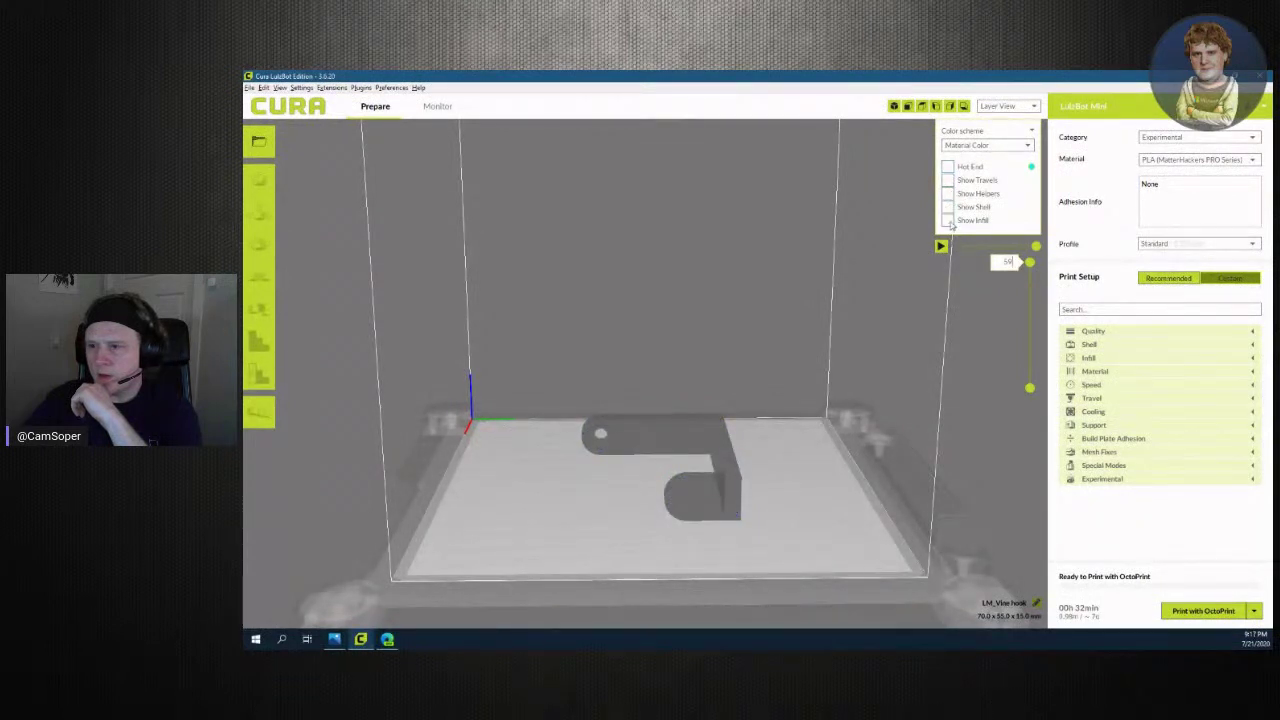
{"action": "left_click", "coordinate": [982, 145]}
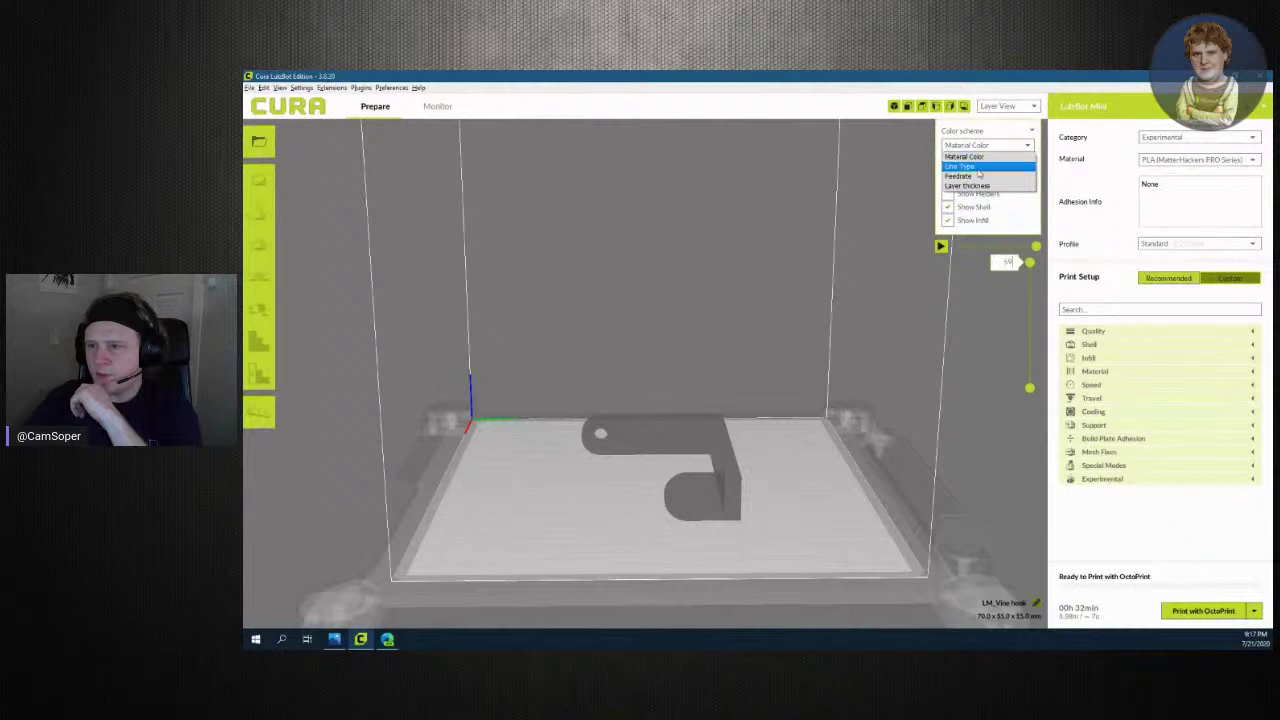
{"action": "left_click", "coordinate": [978, 167]}
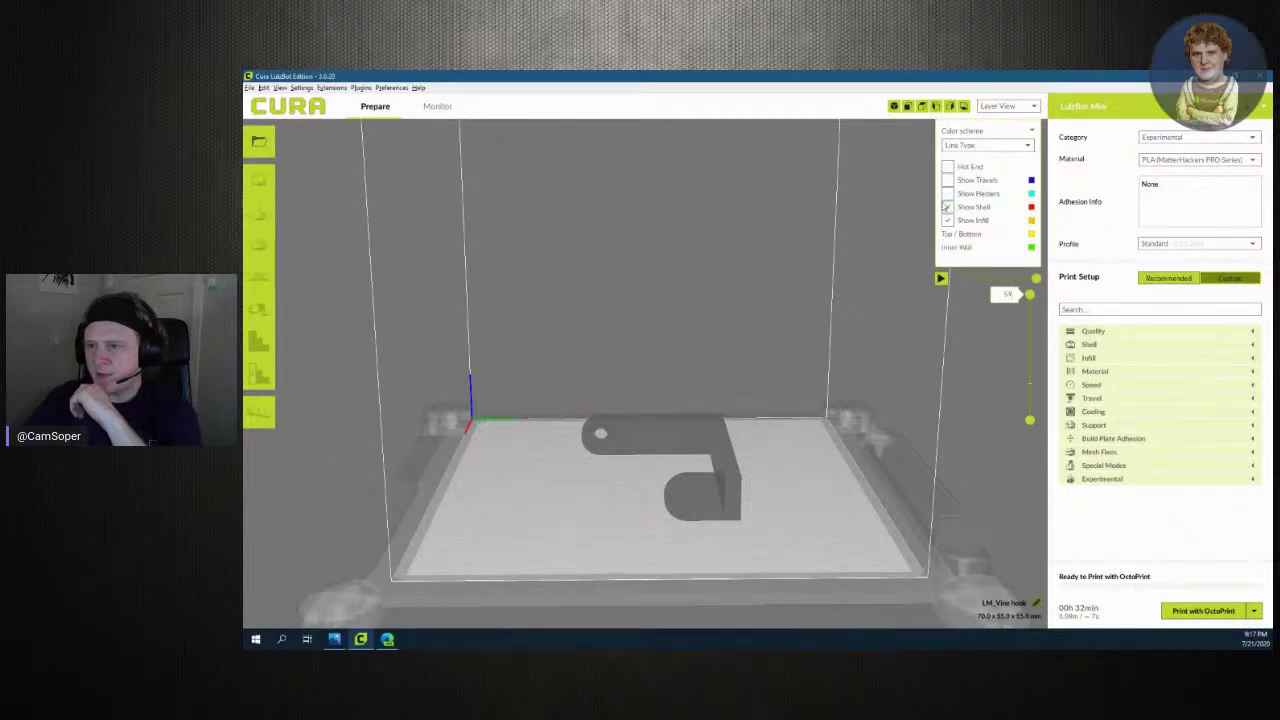
{"action": "left_click", "coordinate": [948, 183]}
{"action": "left_click", "coordinate": [948, 179]}
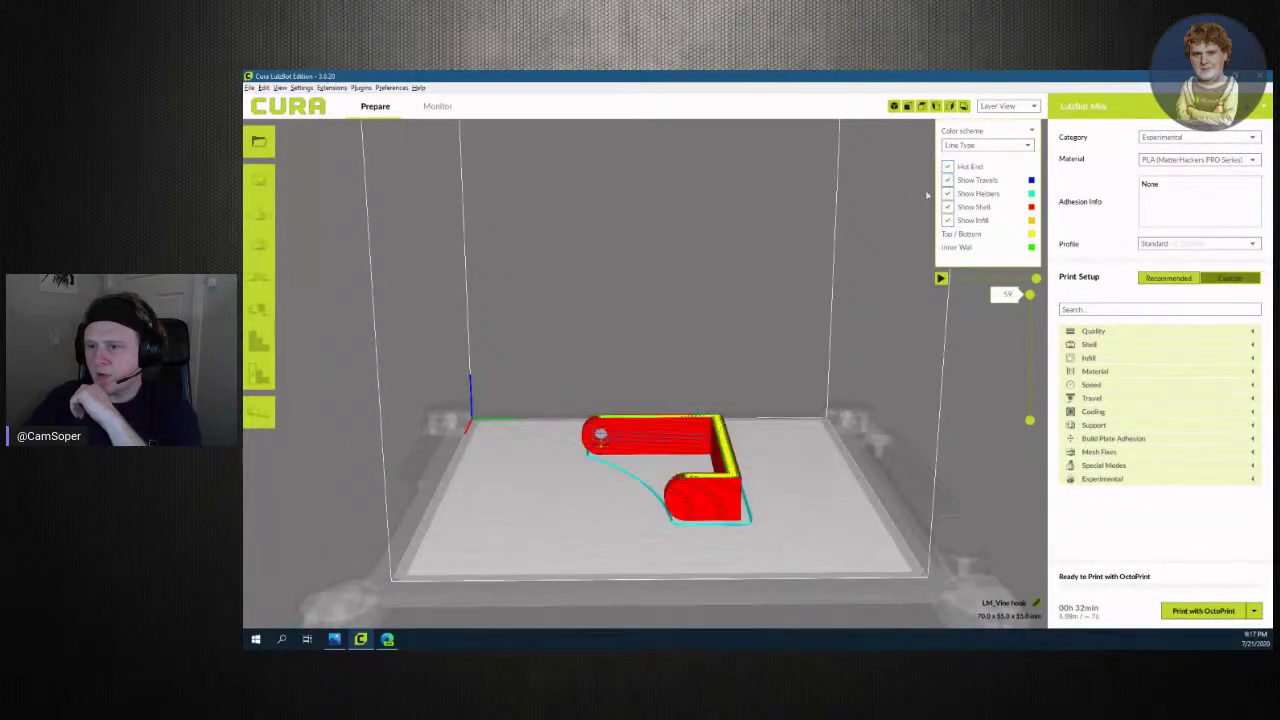
Cut the layer preview down to layer 33 and orbit to look into the hook's infill
{"action": "mouse_move", "coordinate": [785, 507]}
{"action": "right_mouse_down"}
{"action": "mouse_move", "coordinate": [868, 541]}
{"action": "mouse_move", "coordinate": [760, 545]}
{"action": "right_mouse_up"}
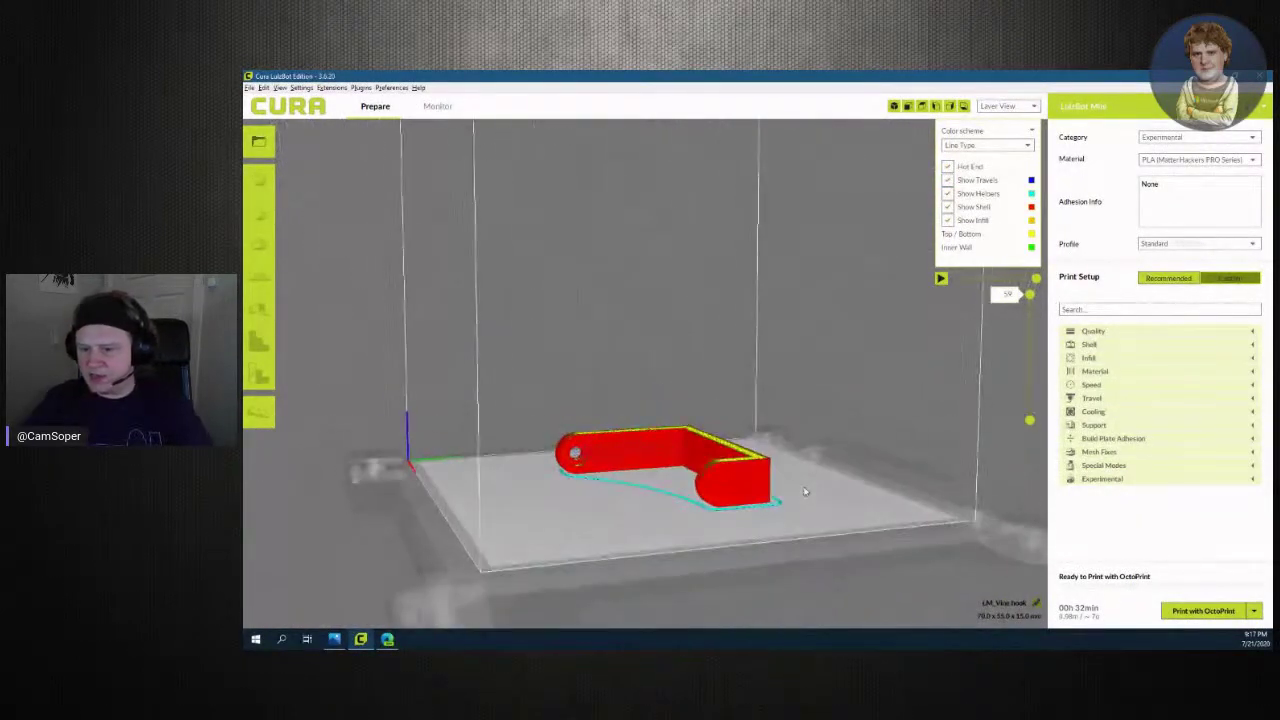
{"action": "scroll", "coordinate": [760, 545], "scroll_direction": "down", "scroll_amount": 3}
{"action": "scroll", "coordinate": [758, 540], "scroll_direction": "up", "scroll_amount": 3}
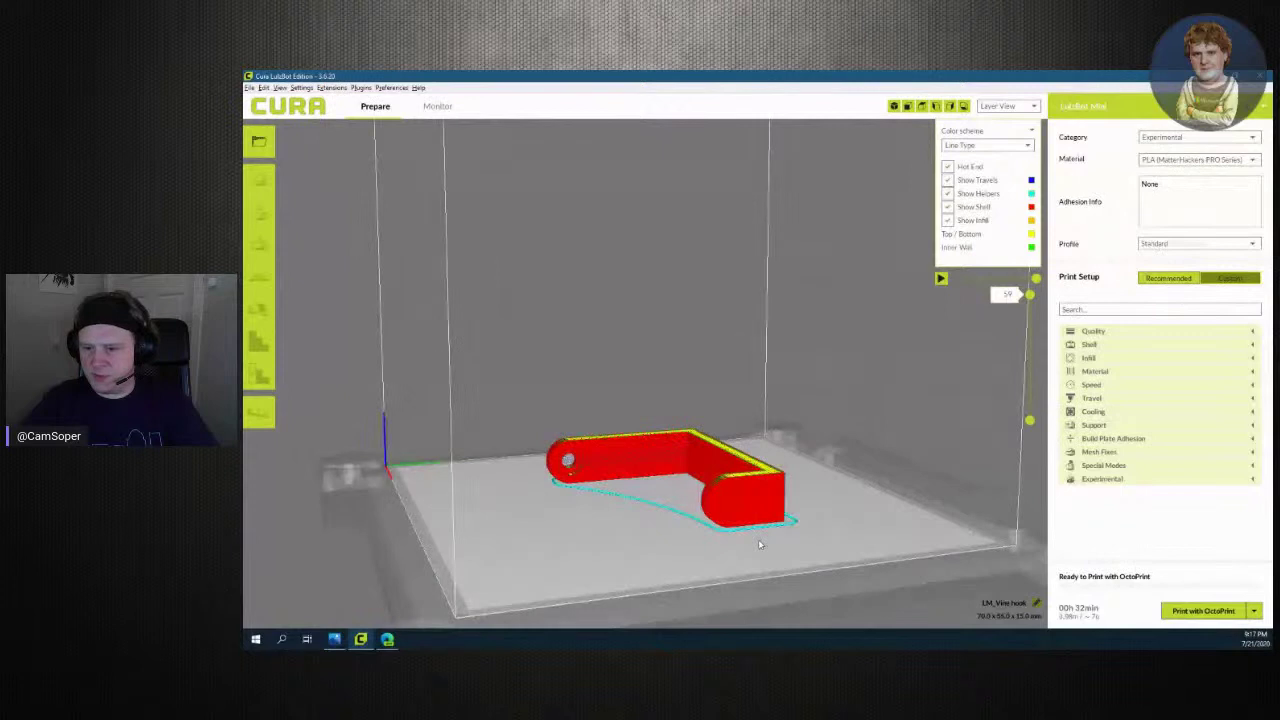
{"action": "scroll", "coordinate": [758, 540], "scroll_direction": "up", "scroll_amount": 3}
{"action": "right_click_drag", "start_coordinate": [699, 585], "coordinate": [893, 418]}
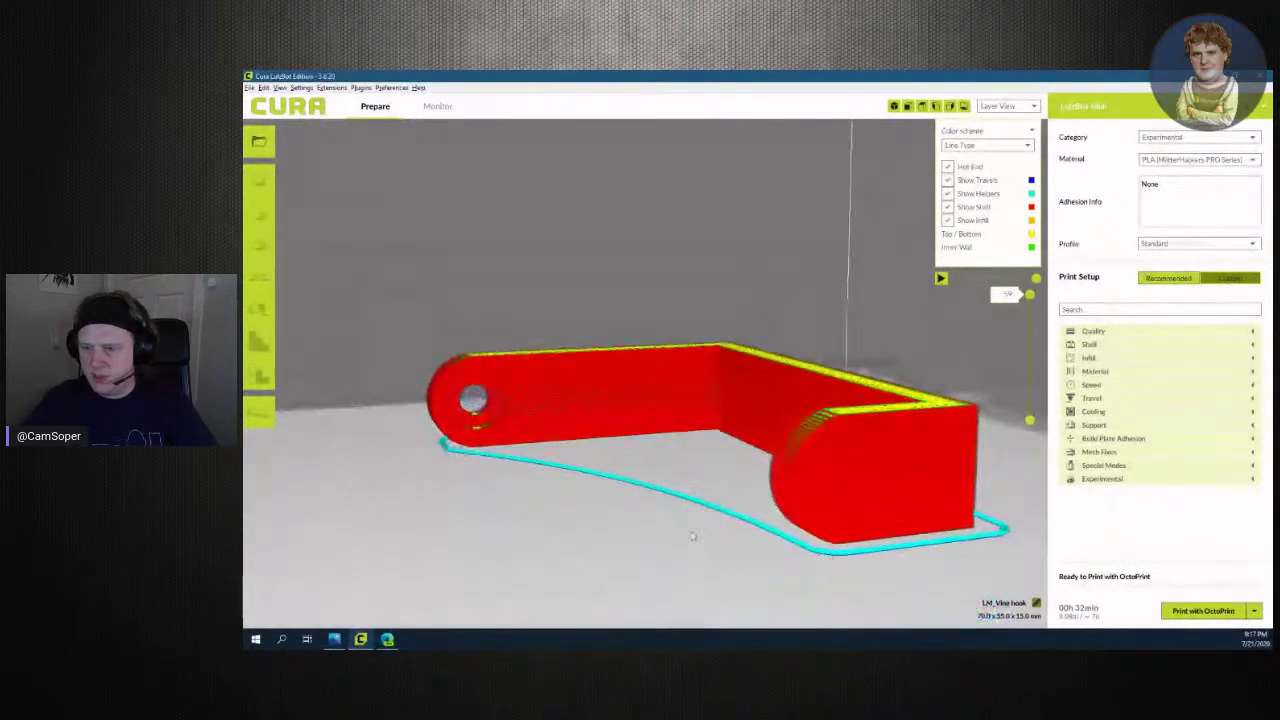
{"action": "left_click_drag", "start_coordinate": [1029, 295], "coordinate": [1029, 344]}
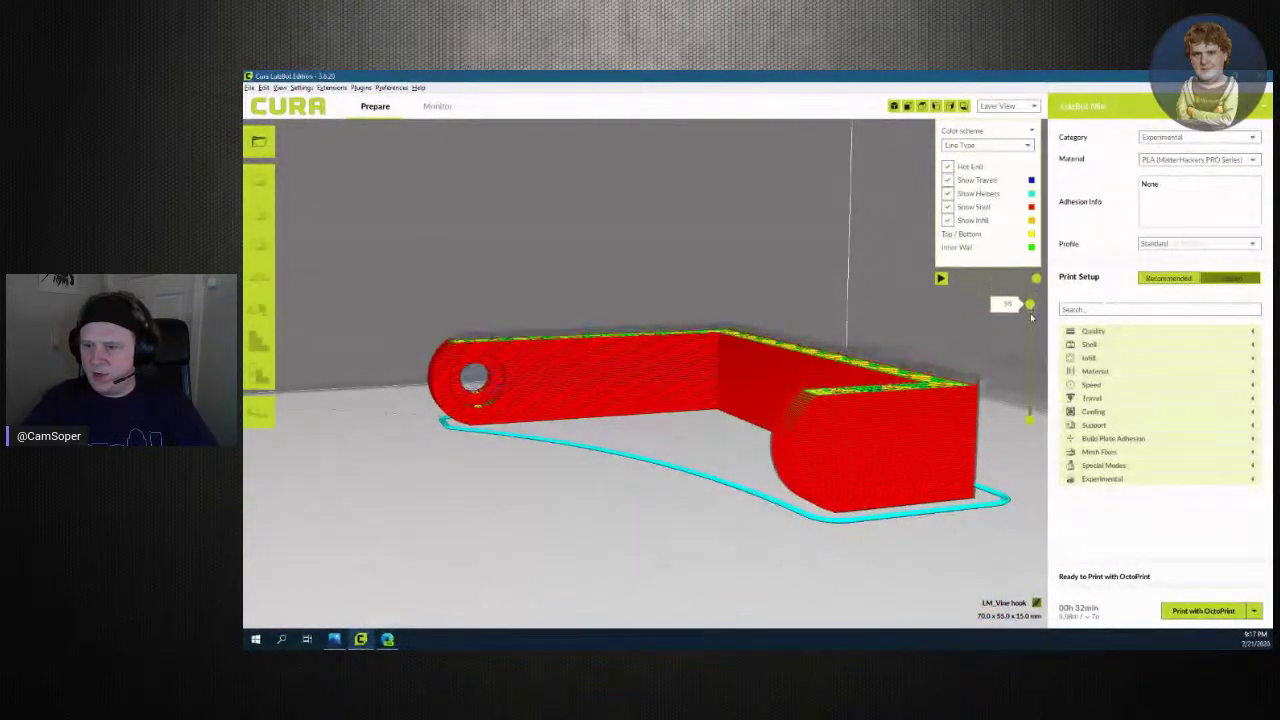
{"action": "mouse_move", "coordinate": [881, 424]}
{"action": "right_mouse_down"}
{"action": "mouse_move", "coordinate": [683, 572]}
{"action": "mouse_move", "coordinate": [686, 586]}
{"action": "right_mouse_up"}
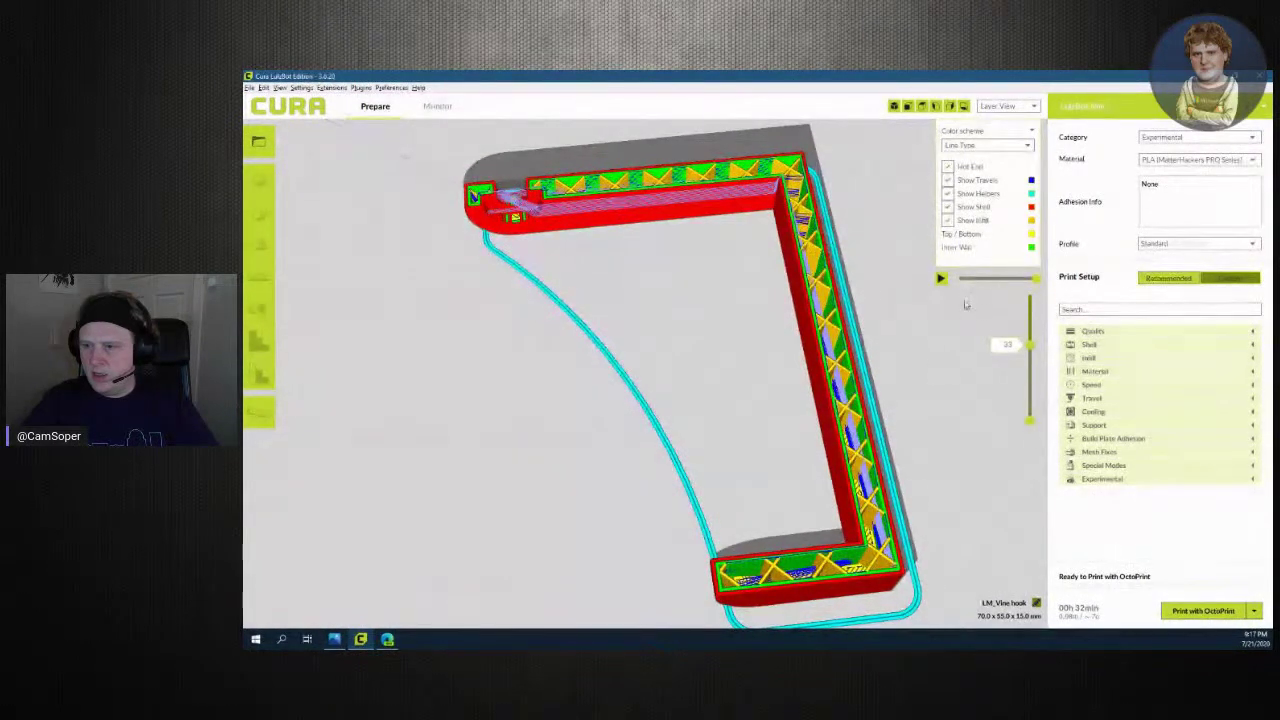
Scrub the layer slider to the lowest layers, then back up to layer 59, viewing the hook side-on
{"action": "left_click_drag", "start_coordinate": [1030, 345], "coordinate": [1031, 400]}
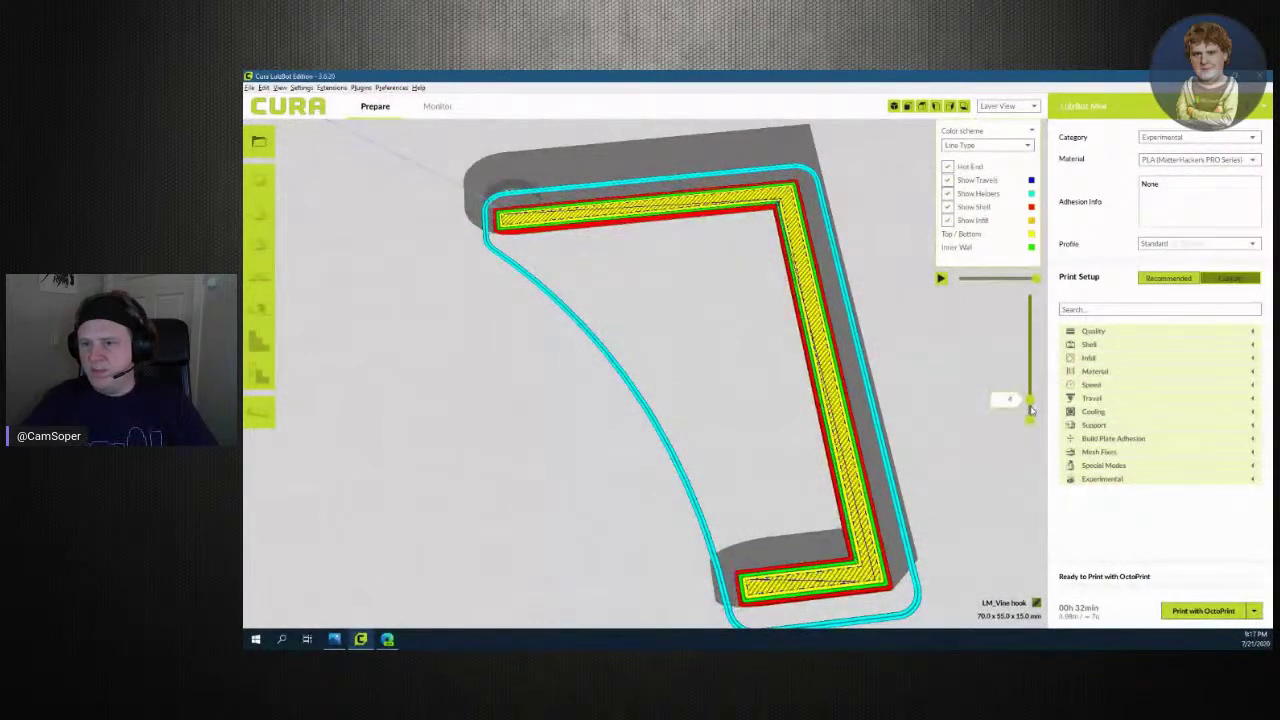
{"action": "left_click_drag", "start_coordinate": [1031, 401], "coordinate": [1033, 367]}
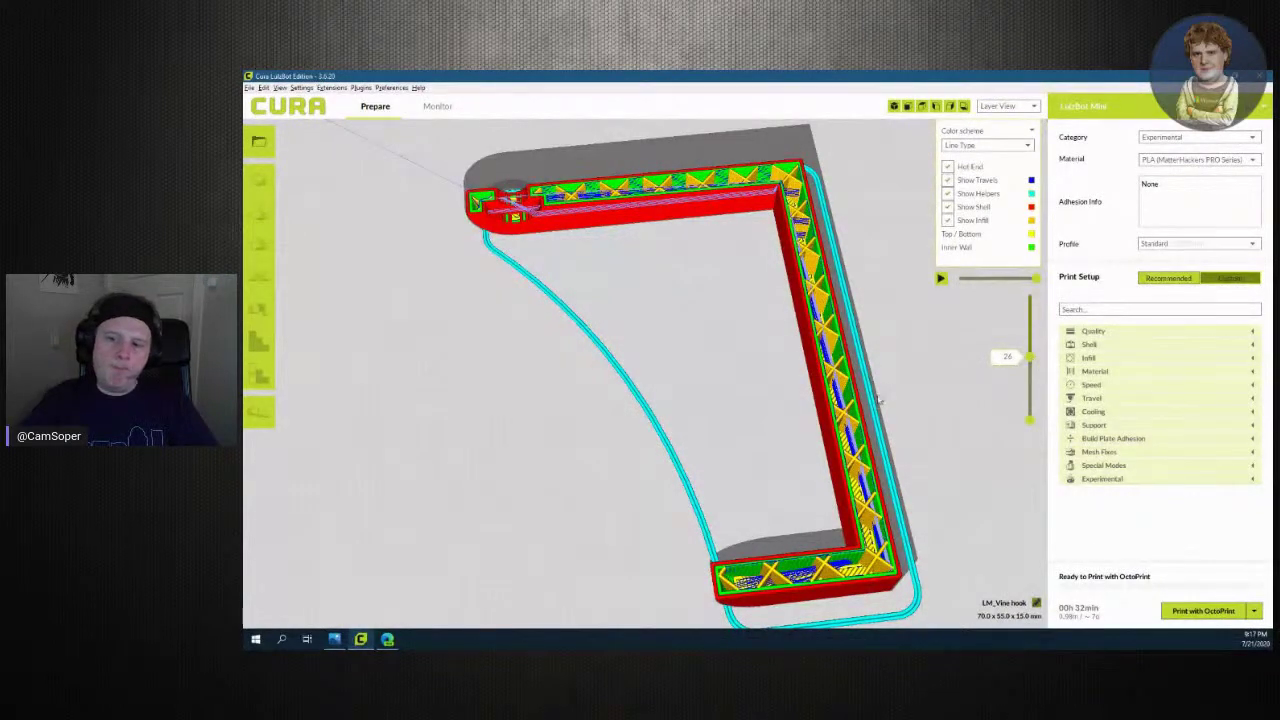
{"action": "left_click", "coordinate": [844, 424]}
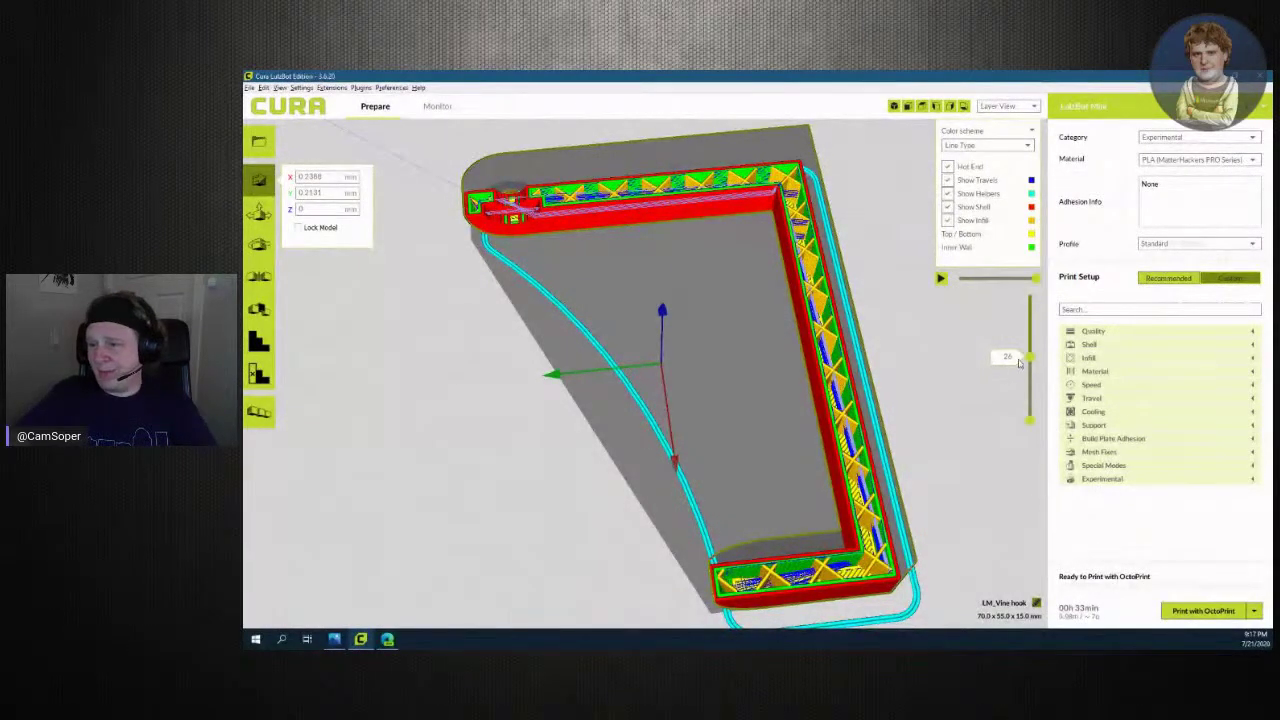
{"action": "left_click_drag", "start_coordinate": [1025, 357], "coordinate": [1022, 286]}
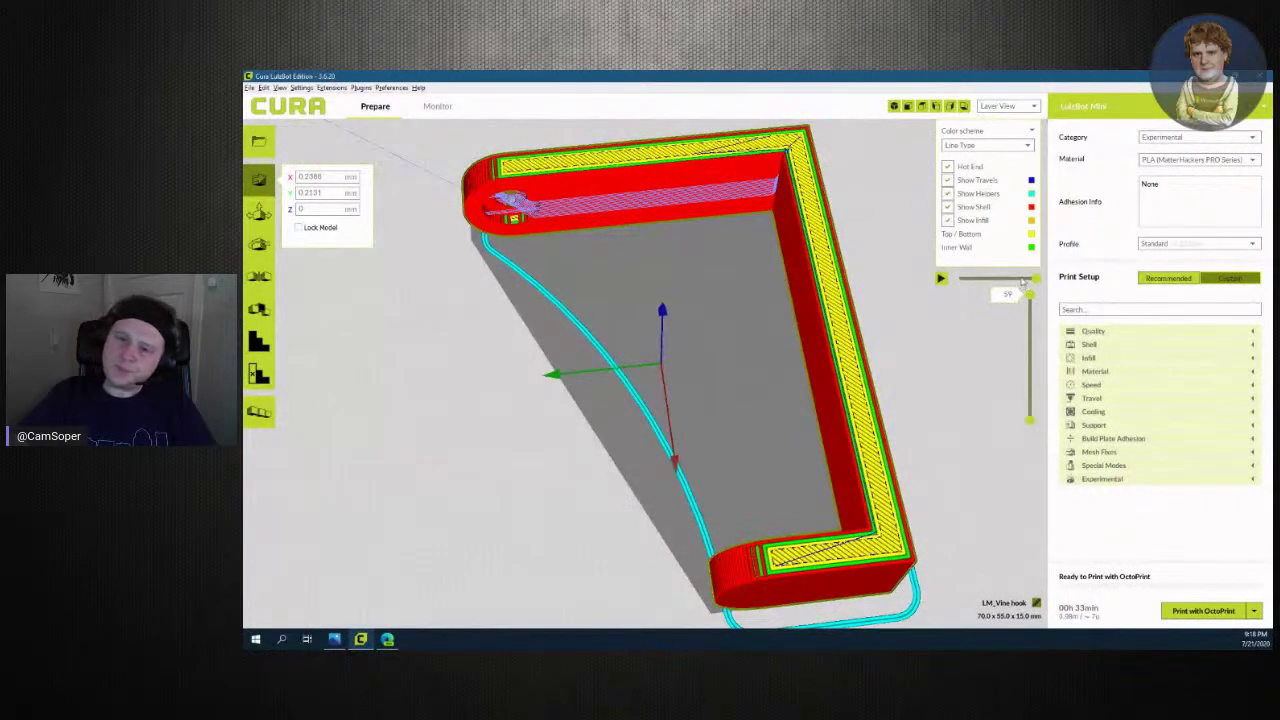
{"action": "mouse_move", "coordinate": [957, 509]}
{"action": "right_mouse_down"}
{"action": "mouse_move", "coordinate": [948, 437]}
{"action": "mouse_move", "coordinate": [1040, 400]}
{"action": "right_mouse_up"}
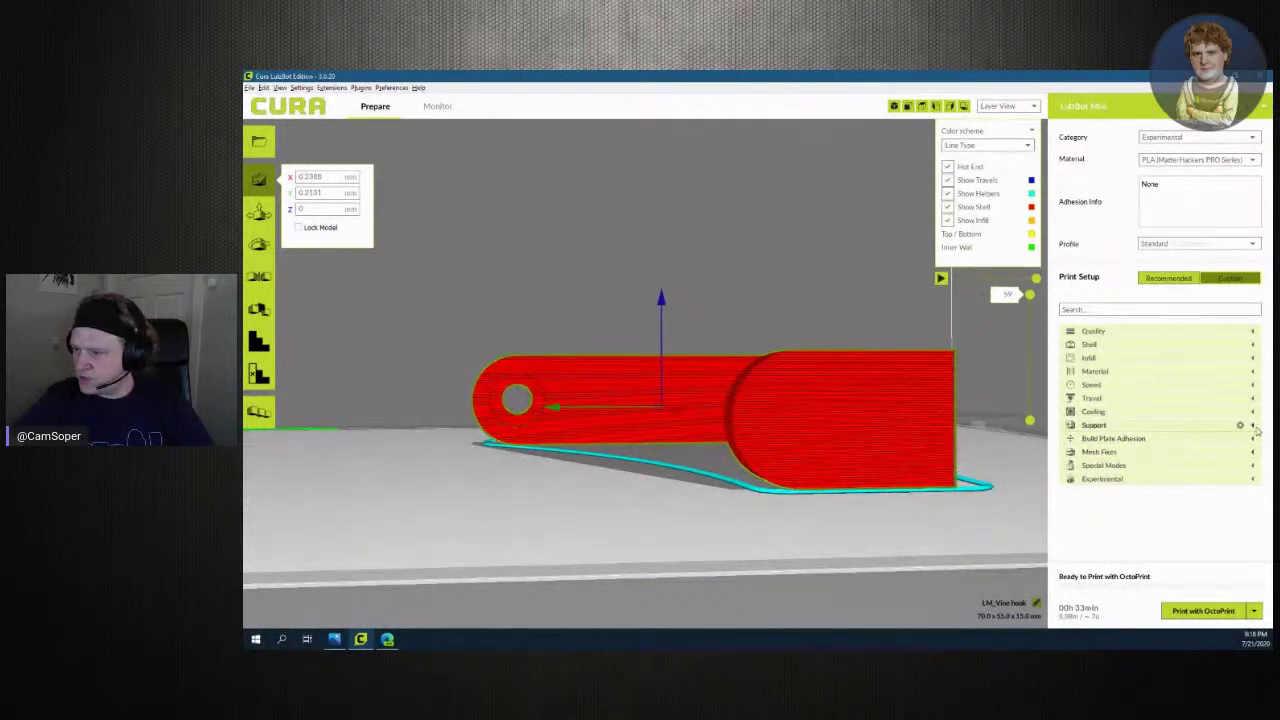
Enable Generate Support under the Support settings and orbit to inspect the supports under the arm
{"action": "left_click", "coordinate": [1255, 428]}
{"action": "left_click", "coordinate": [1255, 428]}
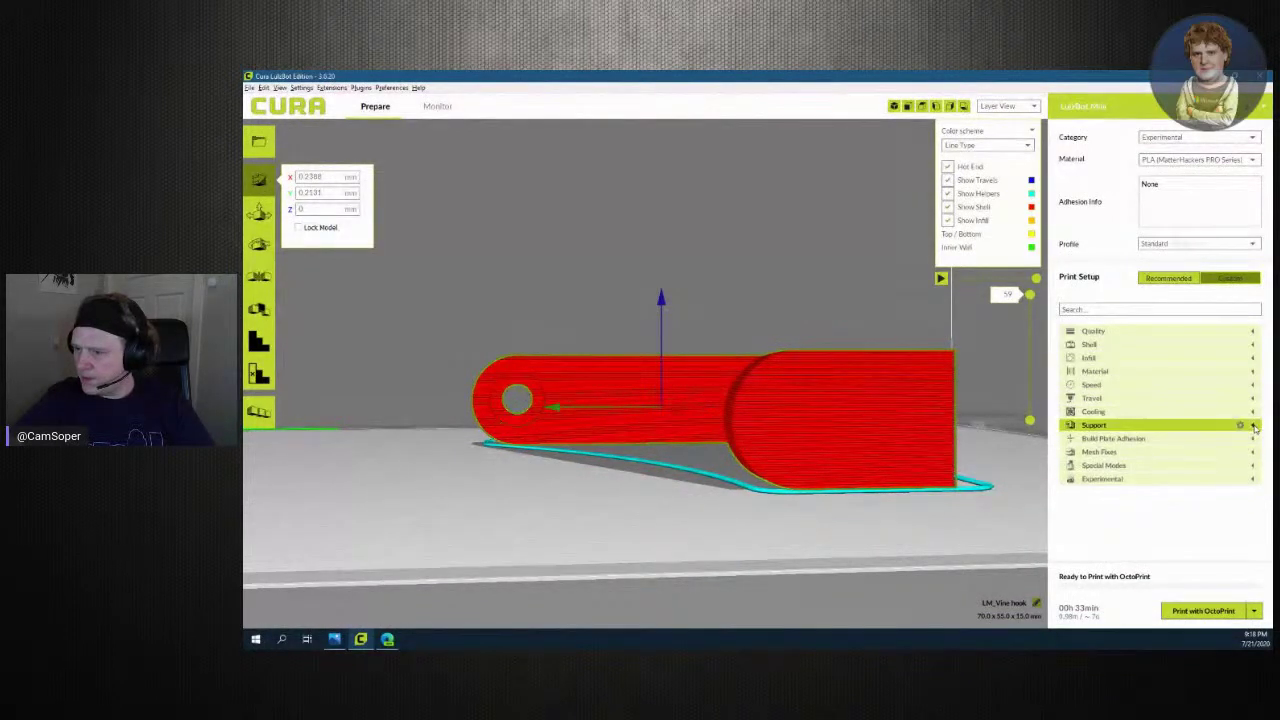
{"action": "left_click", "coordinate": [1250, 427]}
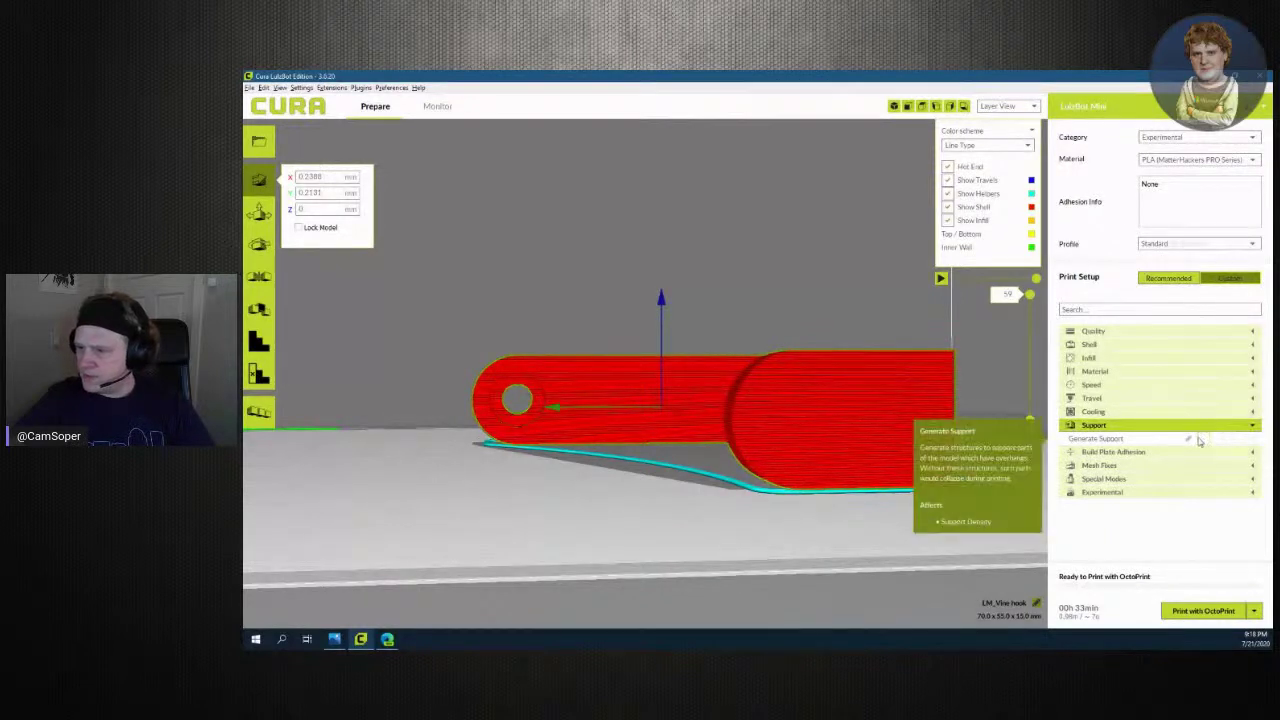
{"action": "left_click", "coordinate": [1204, 439]}
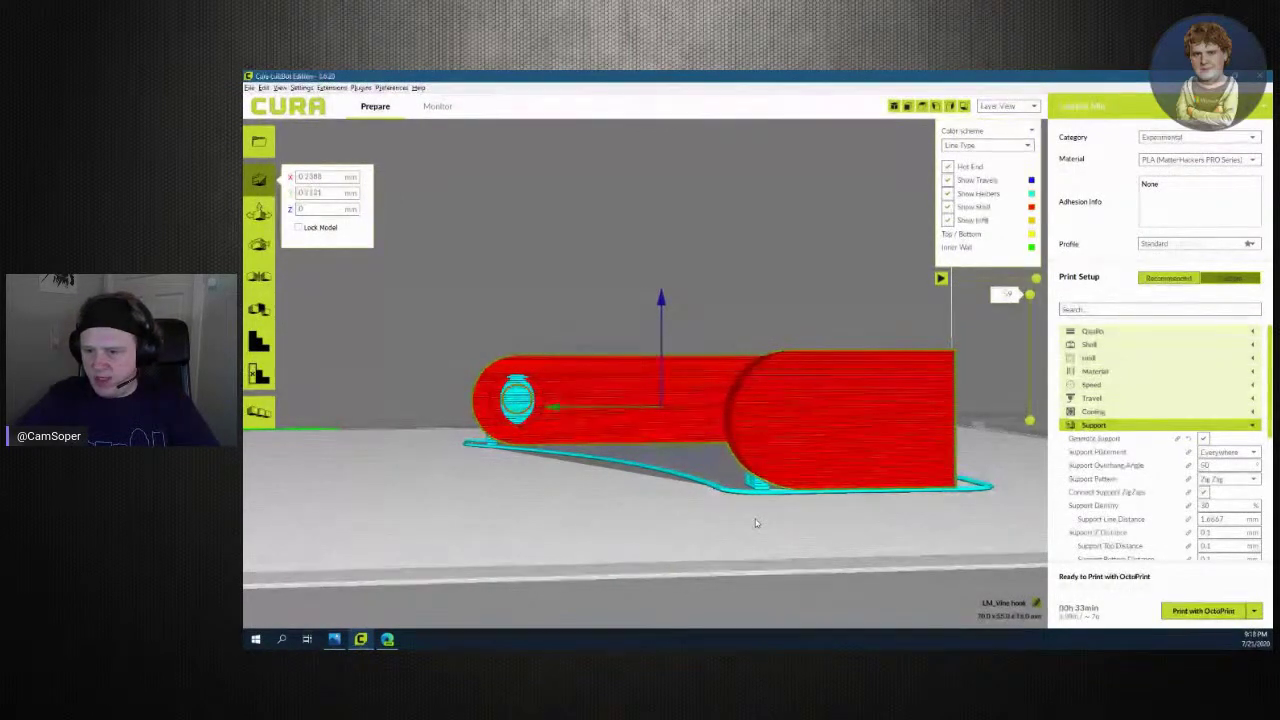
{"action": "scroll", "coordinate": [757, 522], "scroll_direction": "up", "scroll_amount": 2}
{"action": "scroll", "coordinate": [757, 522], "scroll_direction": "up", "scroll_amount": 2}
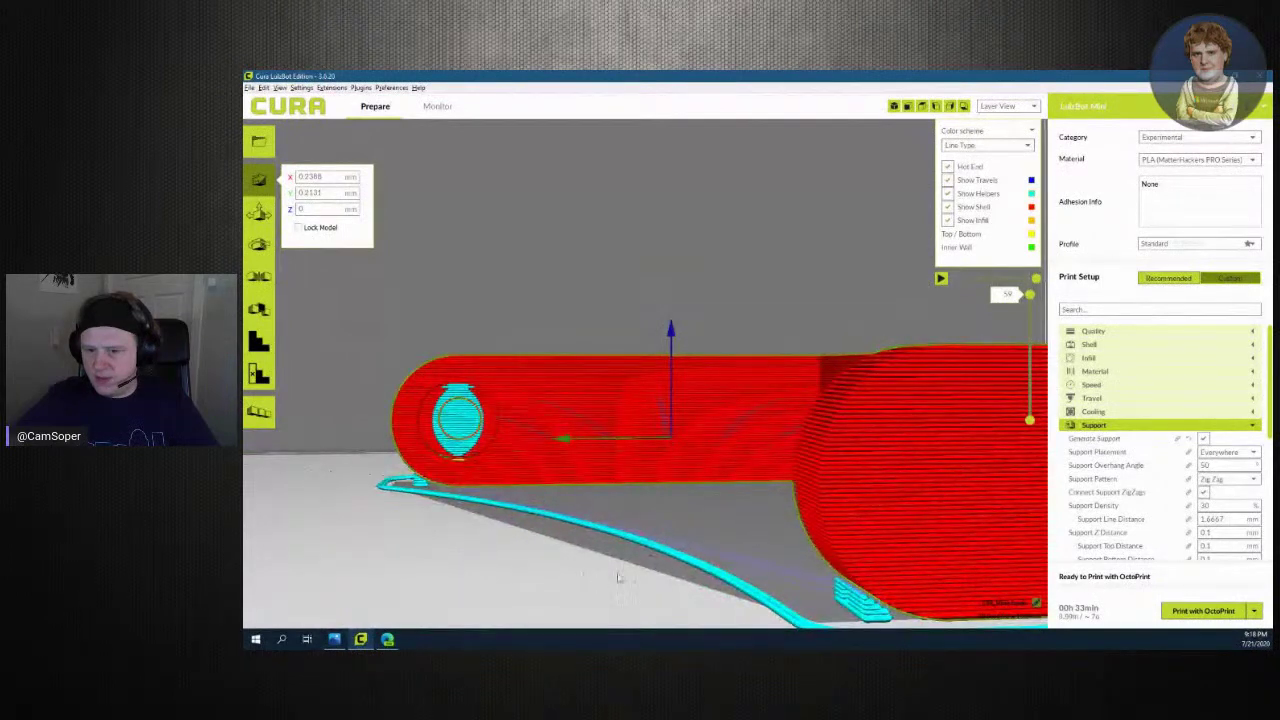
{"action": "mouse_move", "coordinate": [618, 578]}
{"action": "right_mouse_down"}
{"action": "mouse_move", "coordinate": [549, 565]}
{"action": "mouse_move", "coordinate": [607, 584]}
{"action": "right_mouse_up"}
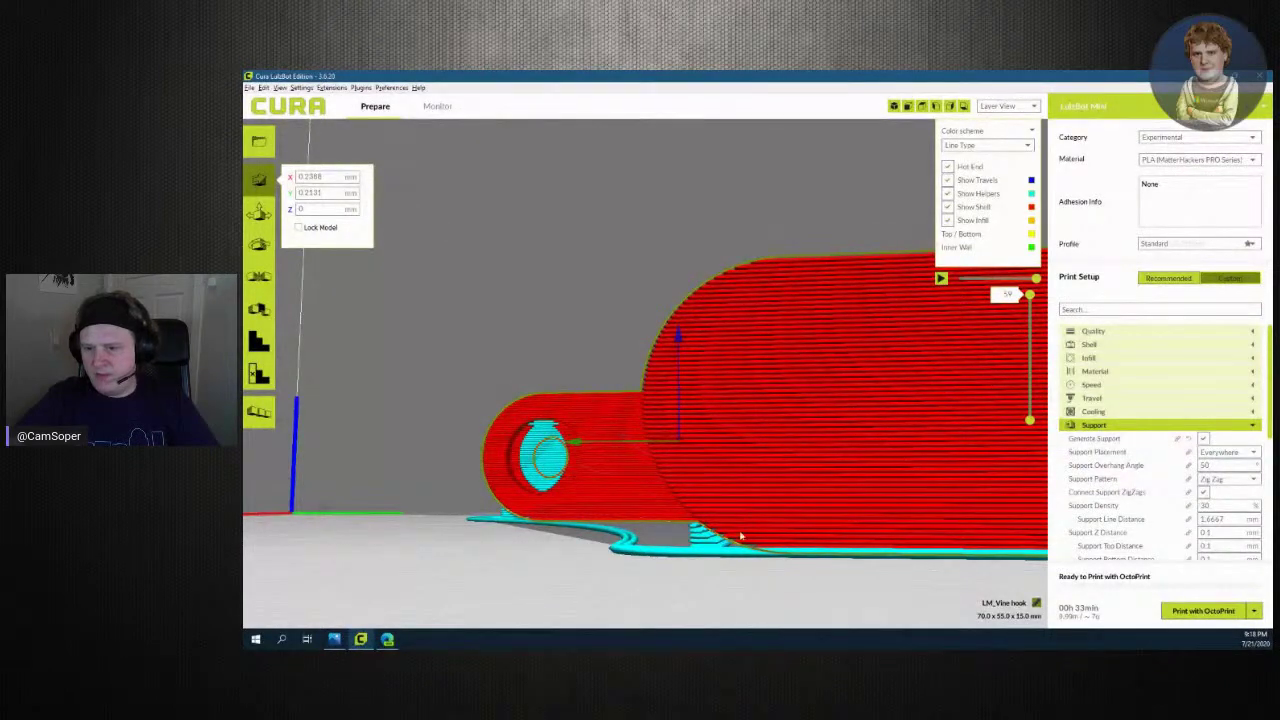
{"action": "mouse_move", "coordinate": [489, 571]}
{"action": "right_mouse_down"}
{"action": "mouse_move", "coordinate": [600, 584]}
{"action": "mouse_move", "coordinate": [906, 323]}
{"action": "right_mouse_up"}
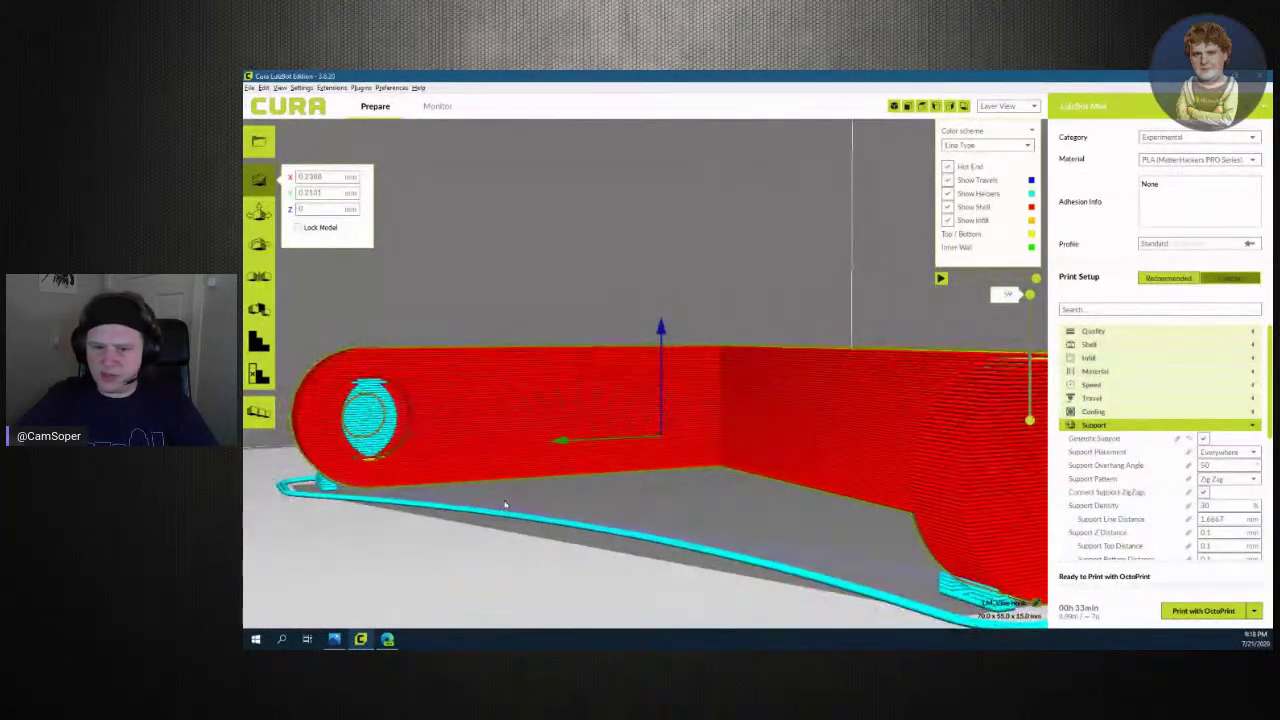
Orbit and drop the layer slider to layers 39 and 28 to inspect the supports
{"action": "right_click_drag", "start_coordinate": [408, 562], "coordinate": [802, 343]}
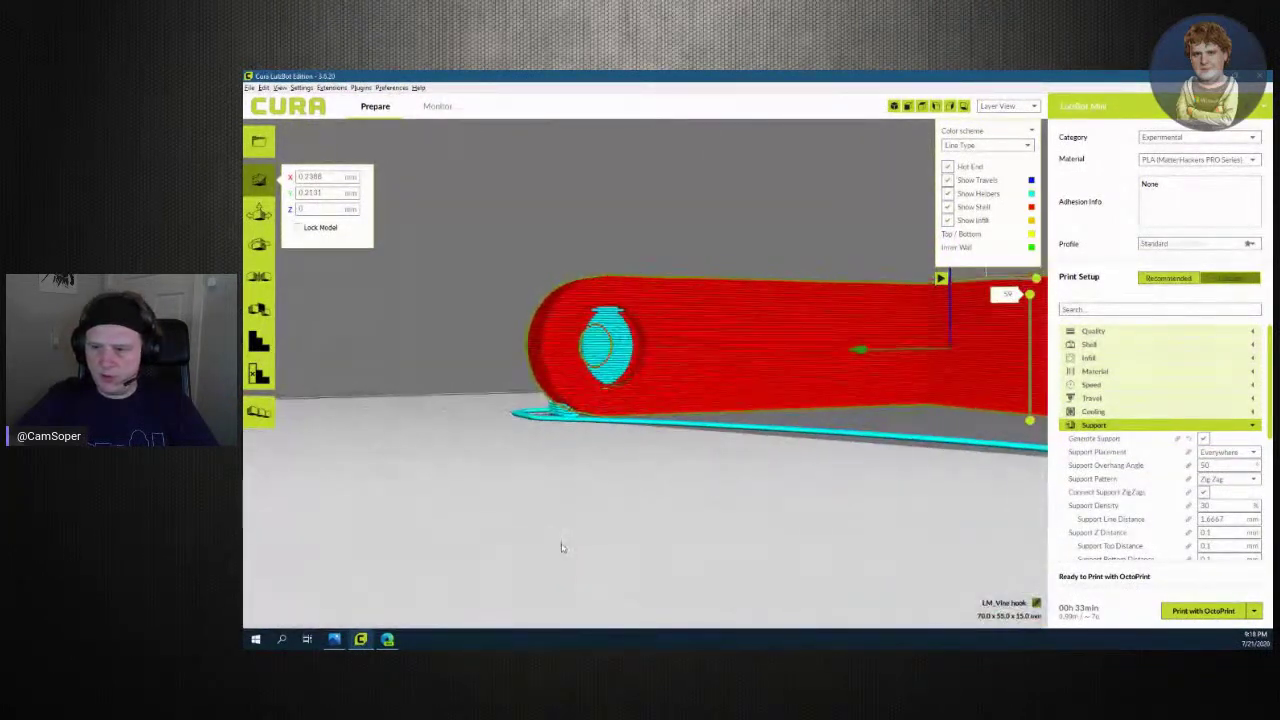
{"action": "left_click_drag", "start_coordinate": [1029, 296], "coordinate": [1029, 340]}
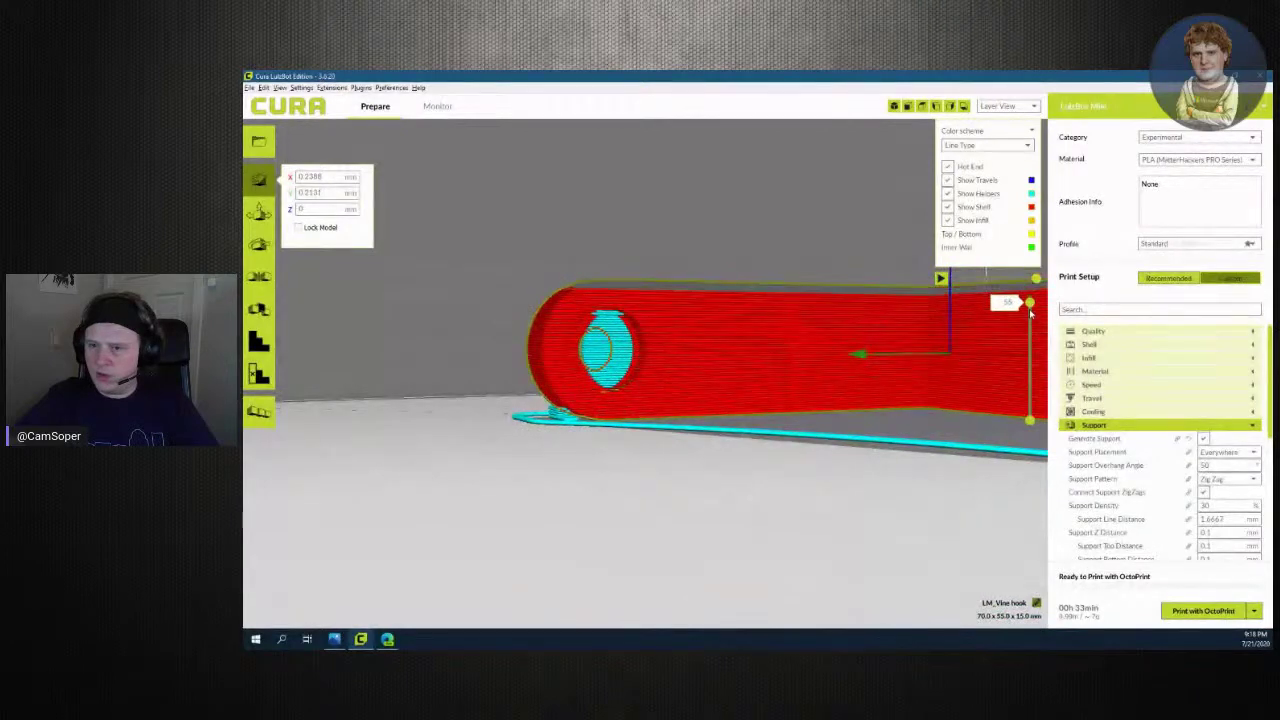
{"action": "right_click_drag", "start_coordinate": [678, 491], "coordinate": [697, 417]}
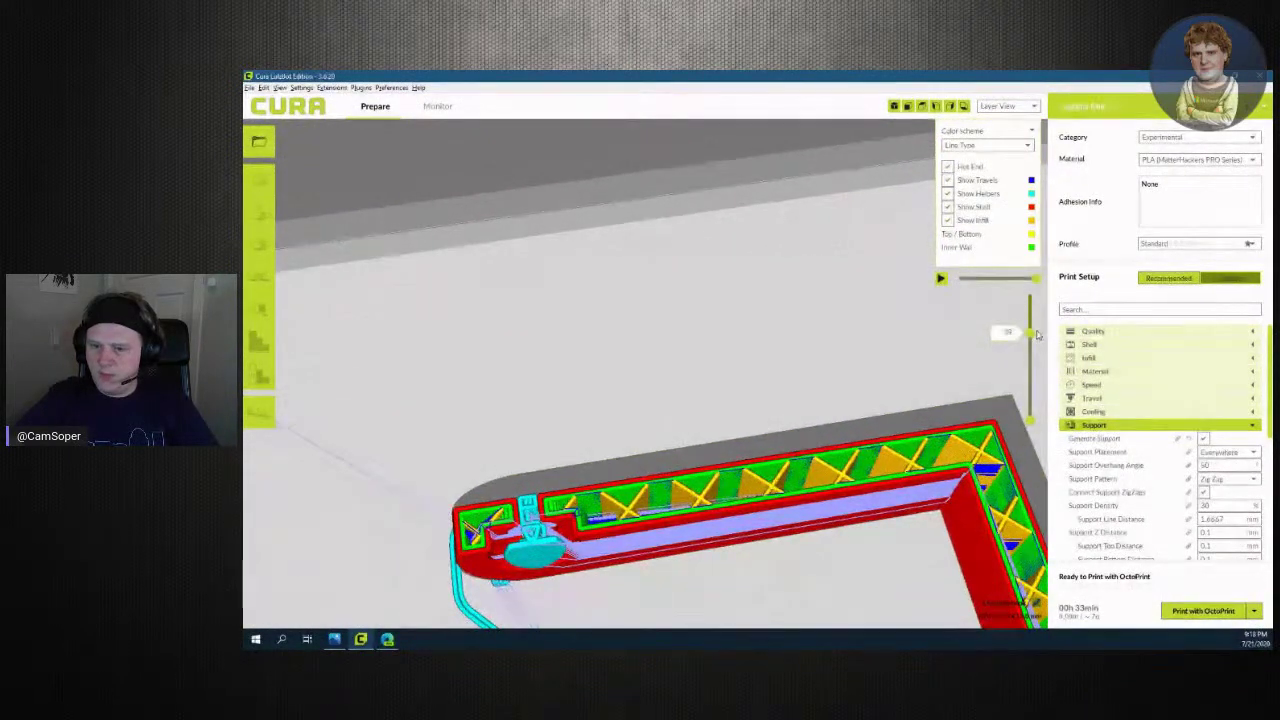
{"action": "mouse_move", "coordinate": [1034, 341]}
{"action": "left_mouse_down"}
{"action": "mouse_move", "coordinate": [1034, 367]}
{"action": "mouse_move", "coordinate": [1034, 338]}
{"action": "left_mouse_up"}
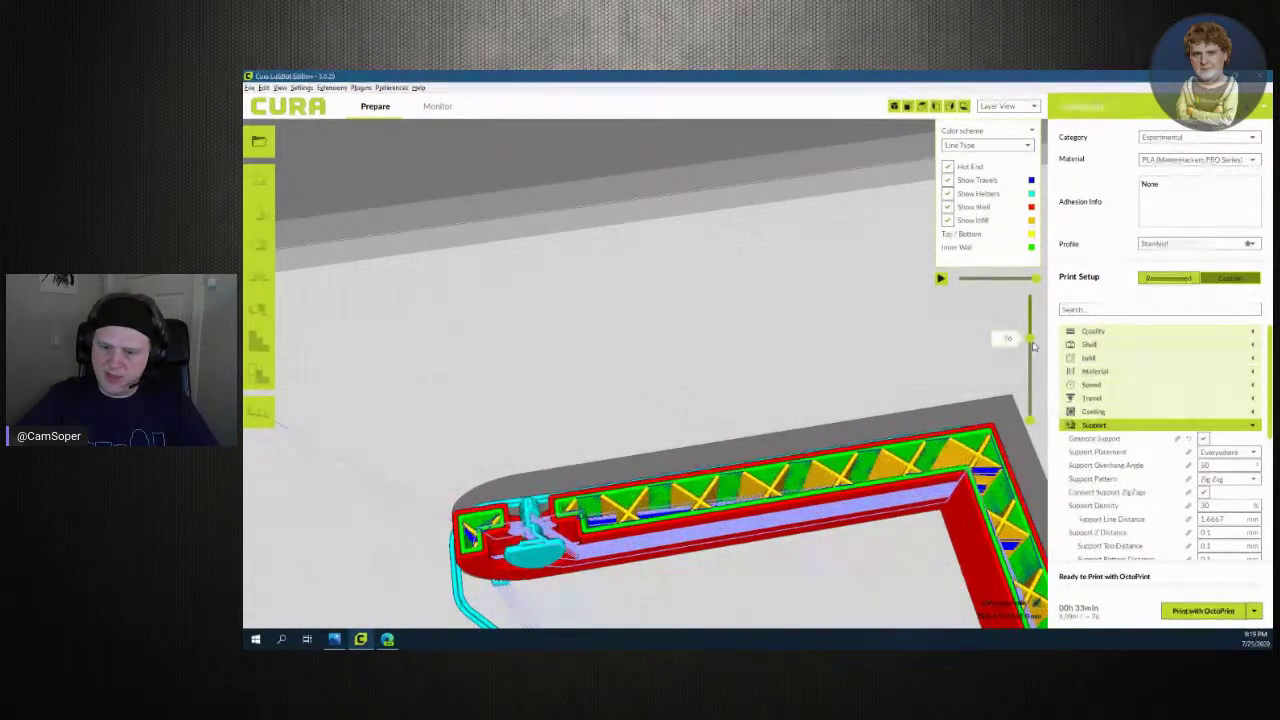
{"action": "mouse_move", "coordinate": [1033, 346]}
{"action": "left_mouse_down"}
{"action": "mouse_move", "coordinate": [1034, 370]}
{"action": "mouse_move", "coordinate": [1022, 299]}
{"action": "left_mouse_up"}
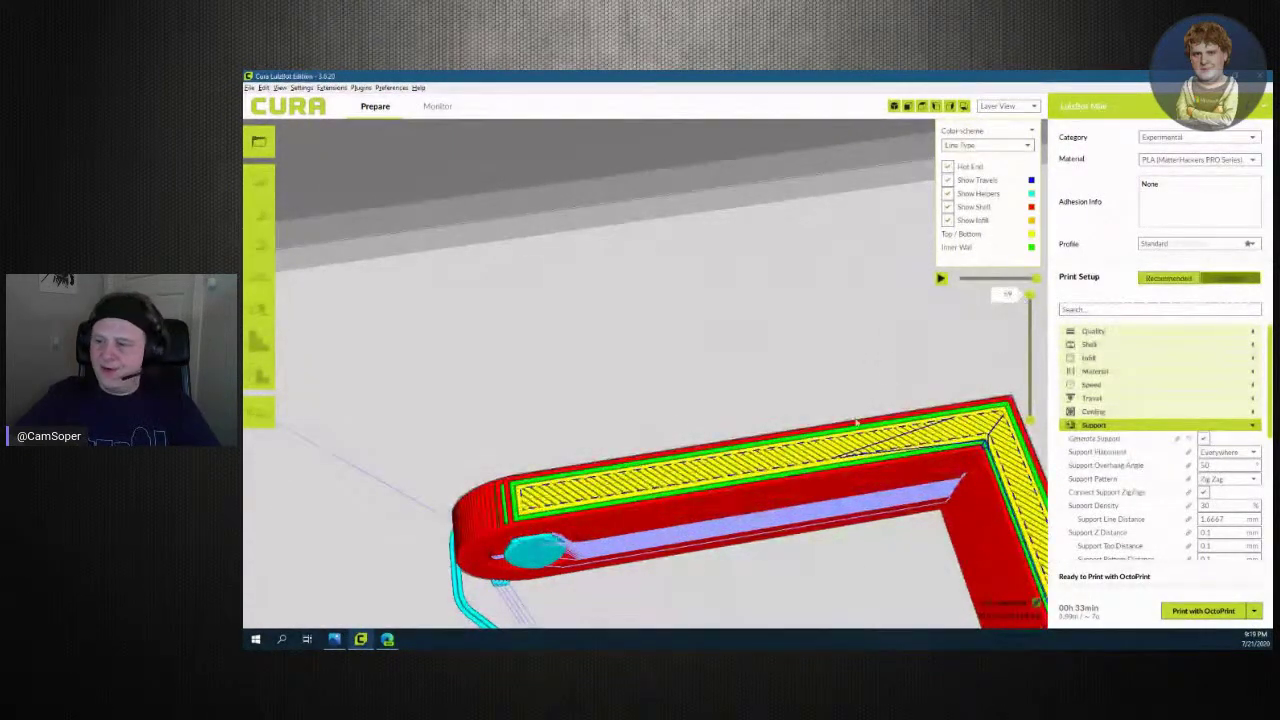
Zoom out and pan to the full build plate, then select the vine hook model
{"action": "scroll", "coordinate": [840, 460], "scroll_direction": "down", "scroll_amount": 3}
{"action": "scroll", "coordinate": [760, 520], "scroll_direction": "down", "scroll_amount": 2}
{"action": "mouse_move", "coordinate": [720, 539]}
{"action": "middle_mouse_down"}
{"action": "mouse_move", "coordinate": [720, 451]}
{"action": "mouse_move", "coordinate": [670, 396]}
{"action": "middle_mouse_up"}
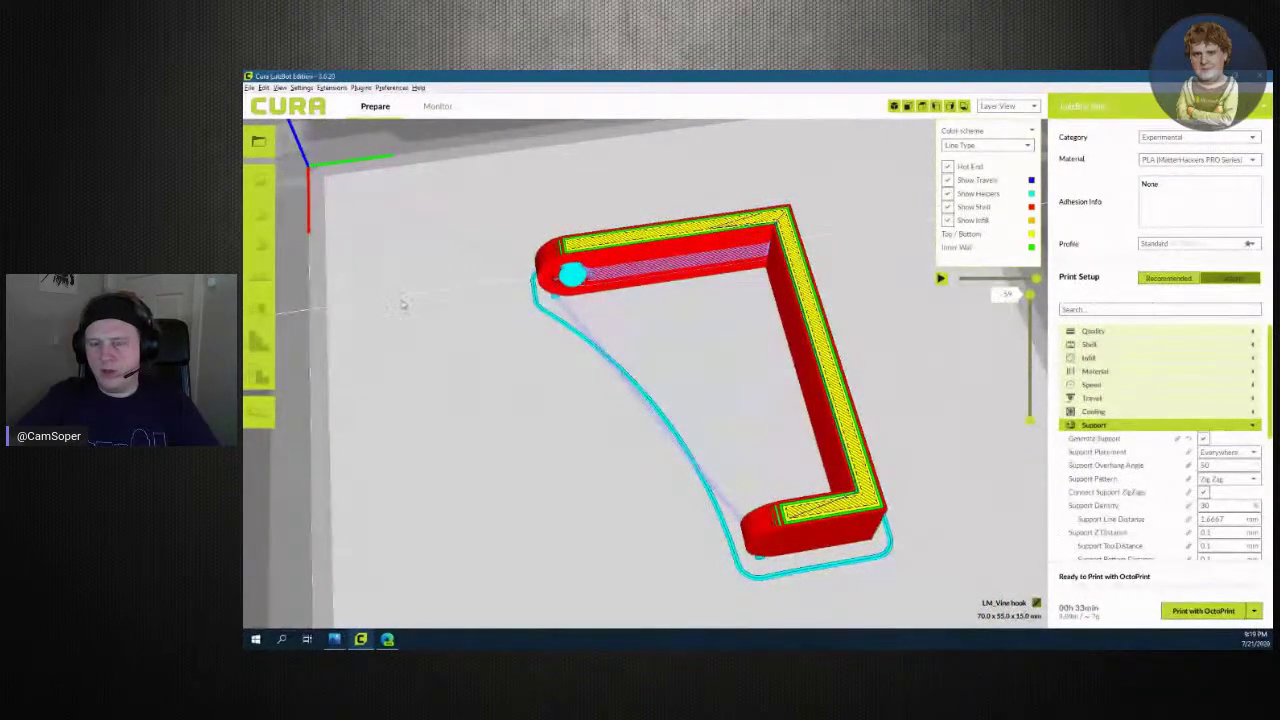
{"action": "scroll", "coordinate": [579, 458], "scroll_direction": "down", "scroll_amount": 1}
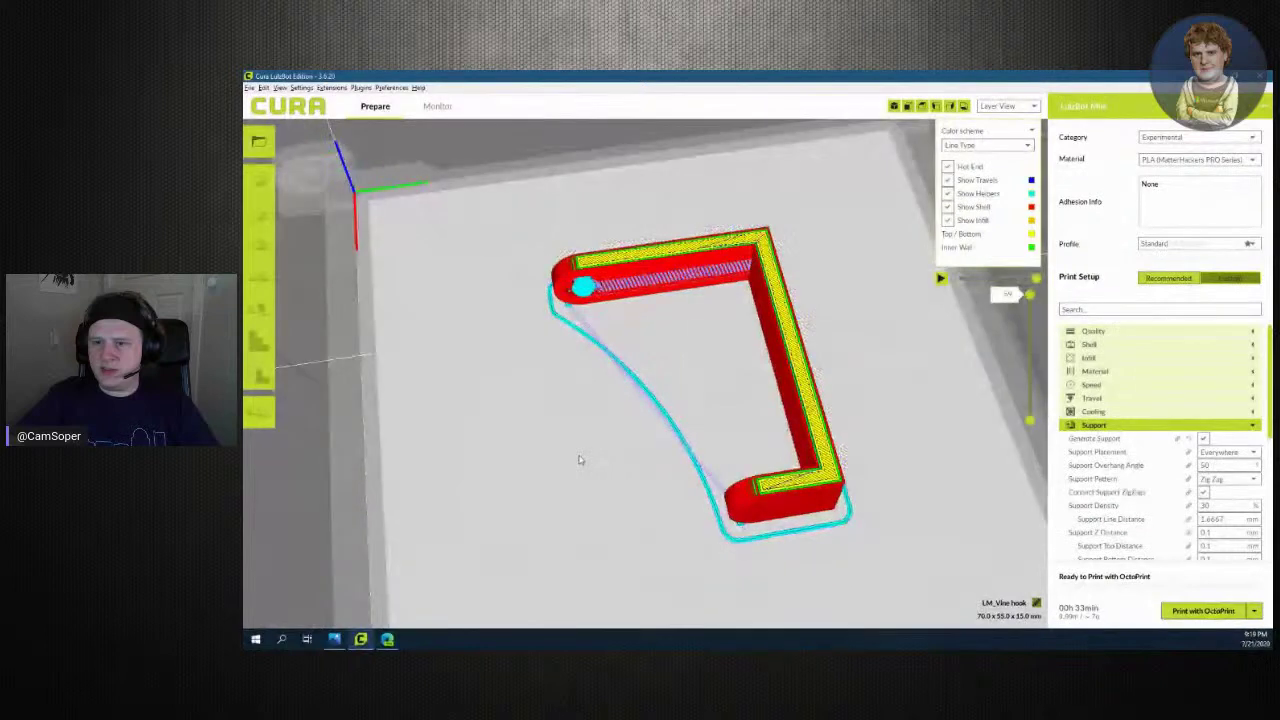
{"action": "scroll", "coordinate": [578, 460], "scroll_direction": "down", "scroll_amount": 1}
{"action": "left_click", "coordinate": [748, 447]}
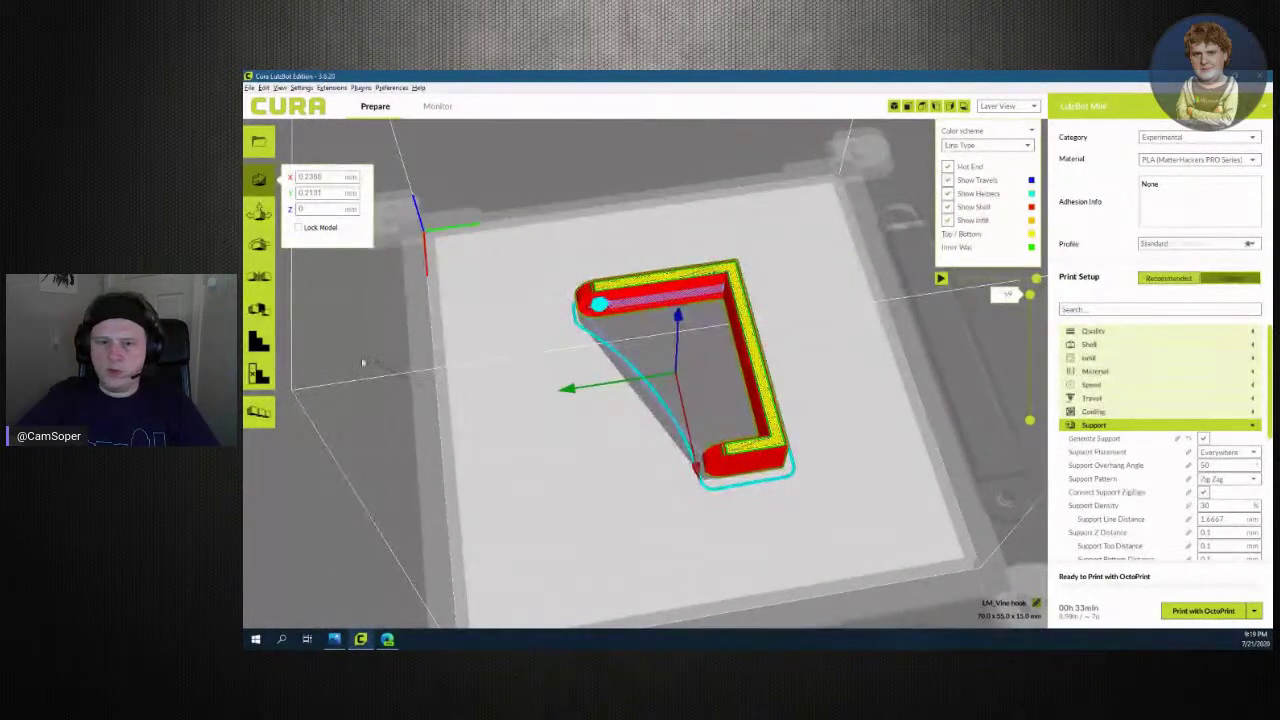
With the Rotate tool, try a 90° Z rotation and a 90° X tip on the hook
{"action": "left_click", "coordinate": [259, 245]}
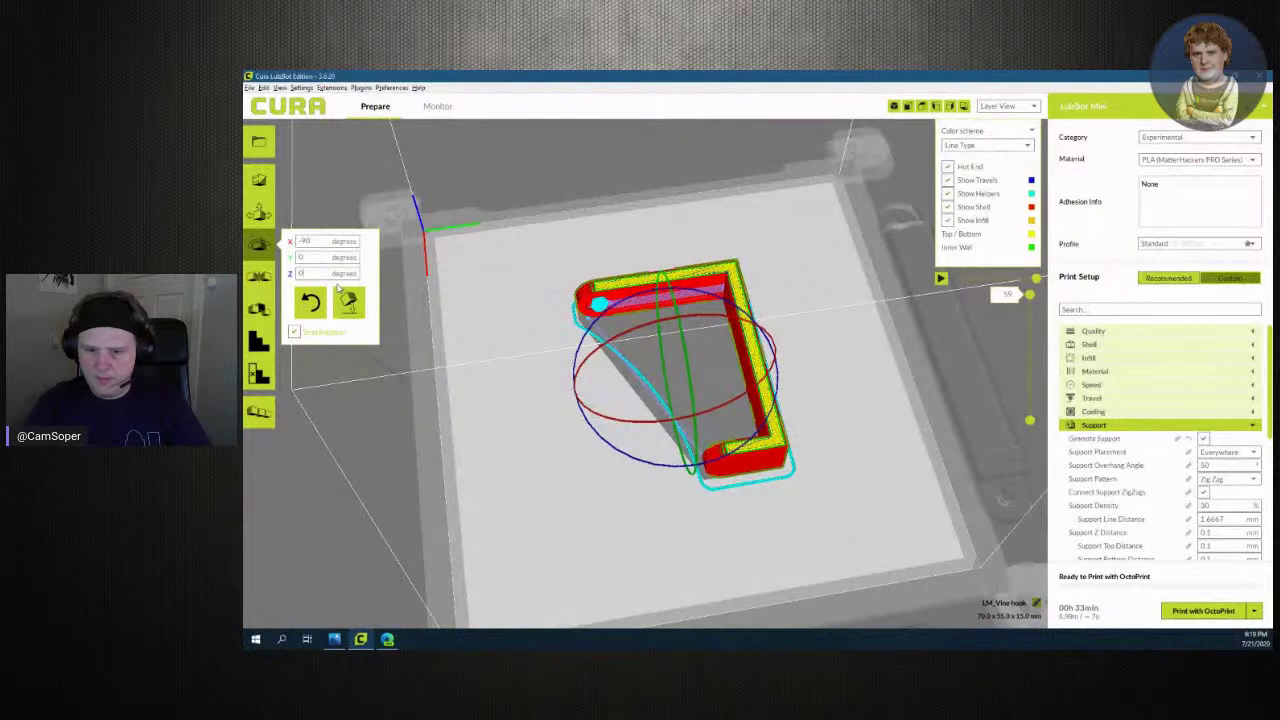
{"action": "type", "text": "0"}
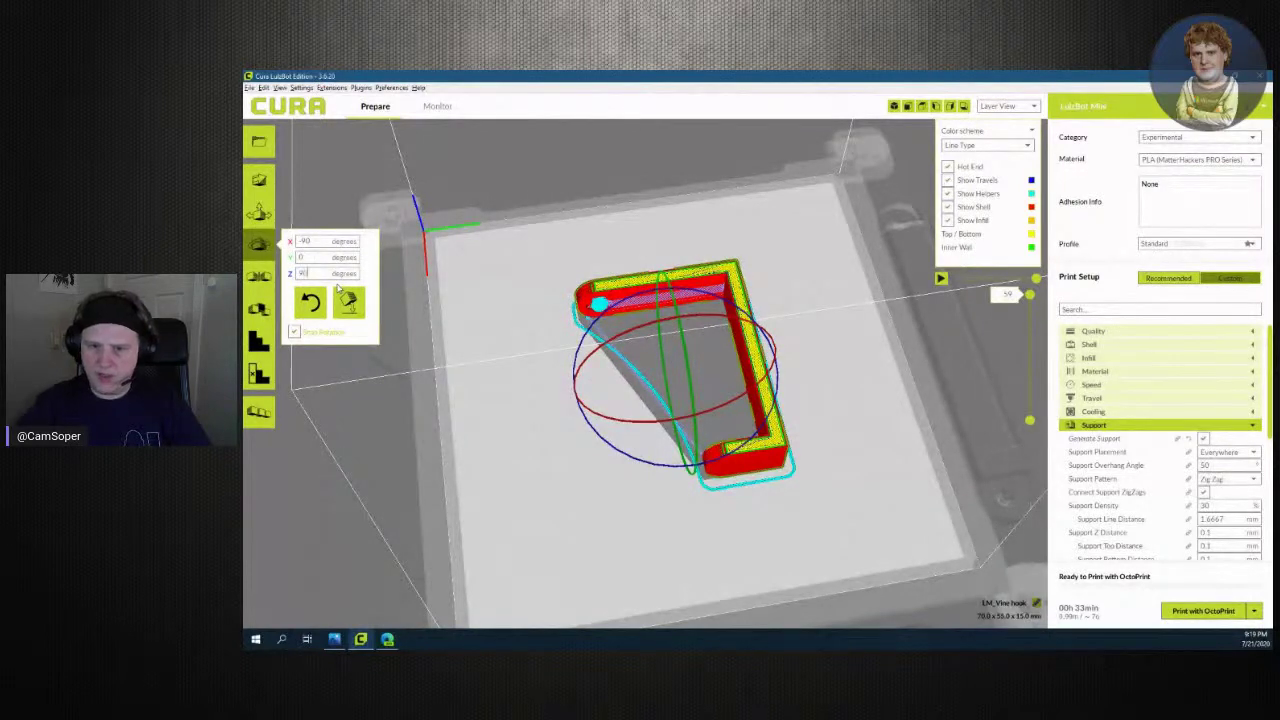
{"action": "key", "text": "Return"}
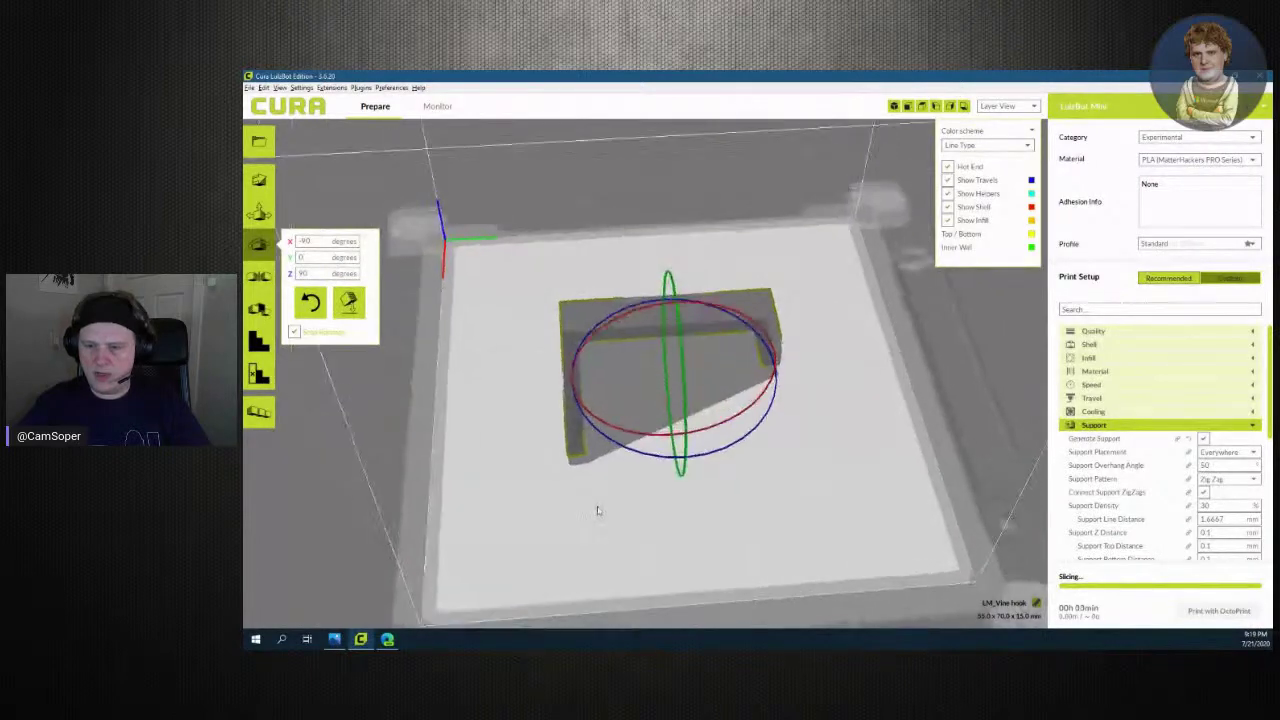
{"action": "right_click_drag", "start_coordinate": [611, 520], "coordinate": [577, 458]}
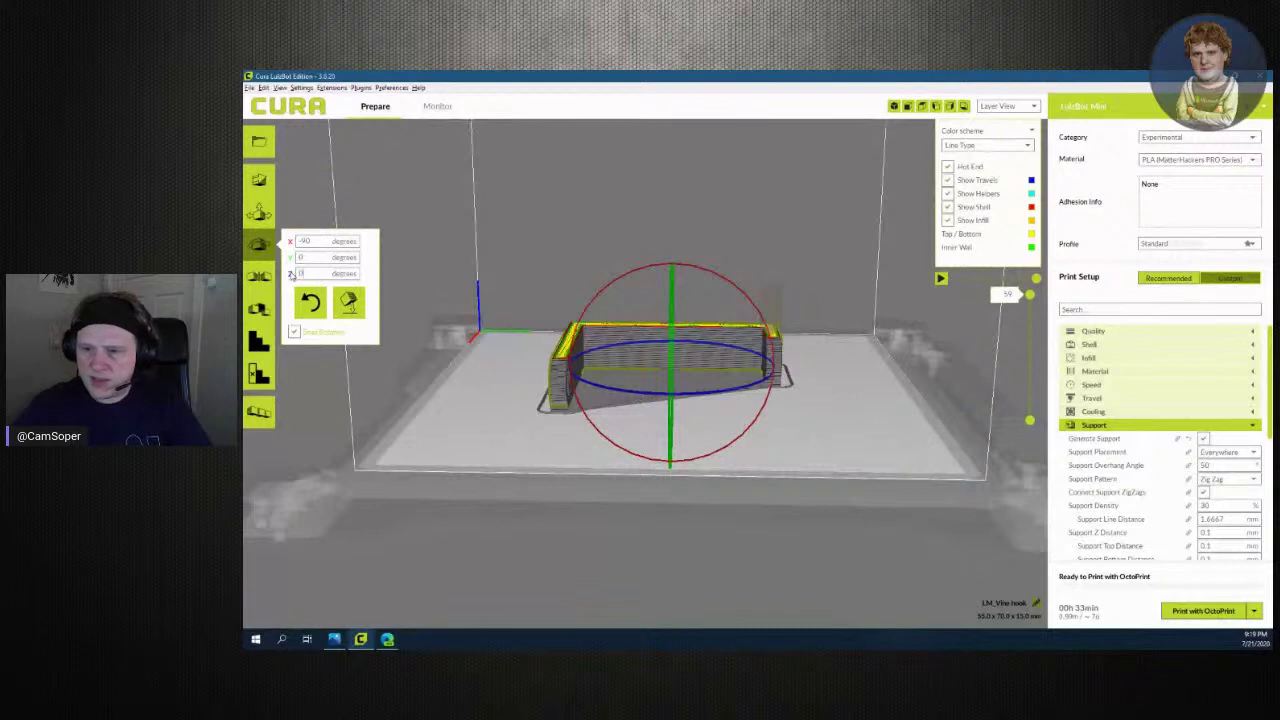
{"action": "left_click", "coordinate": [318, 256]}
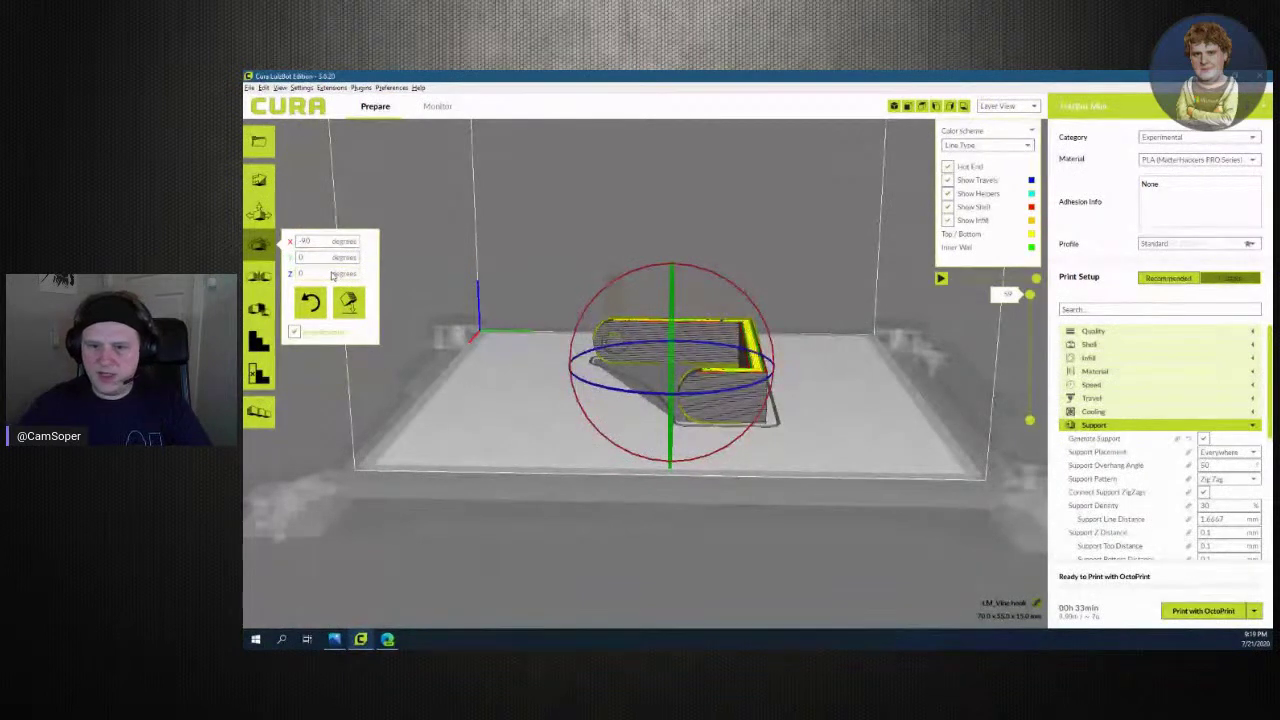
Reset the hook's orientation and rotate it 180° about X so it stands upright
{"action": "double_click", "coordinate": [306, 241]}
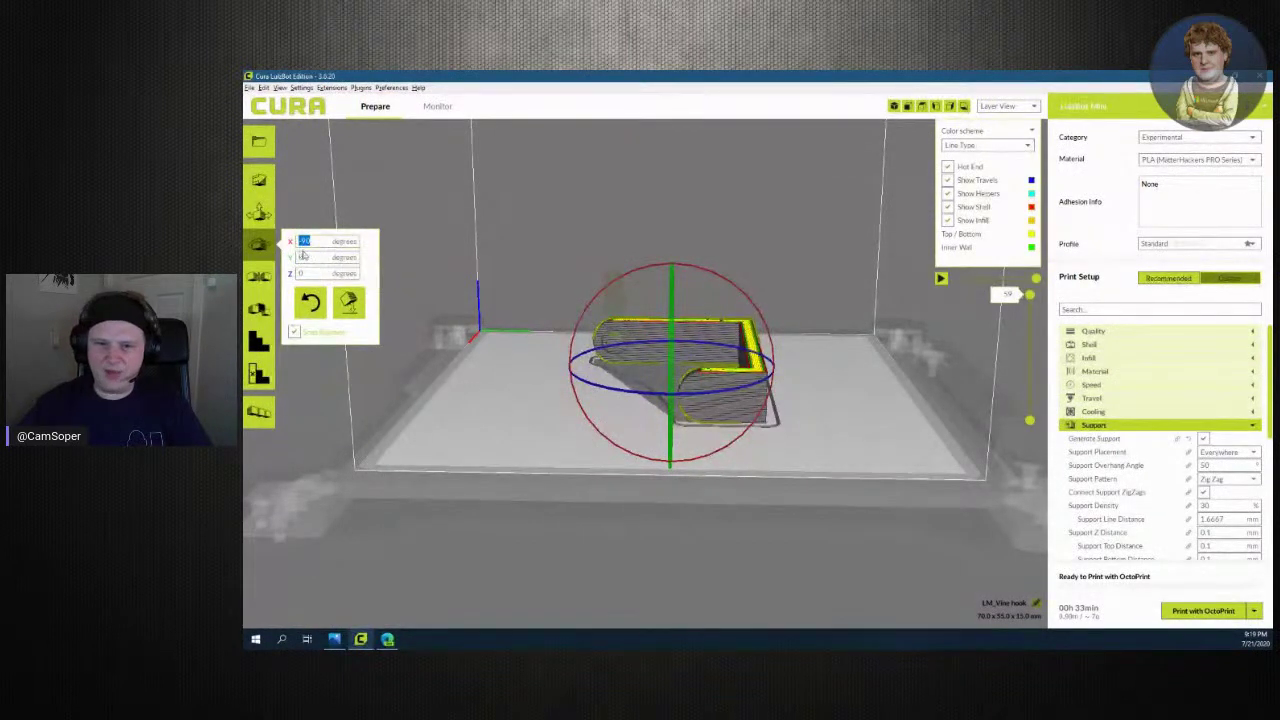
{"action": "left_click", "coordinate": [350, 302]}
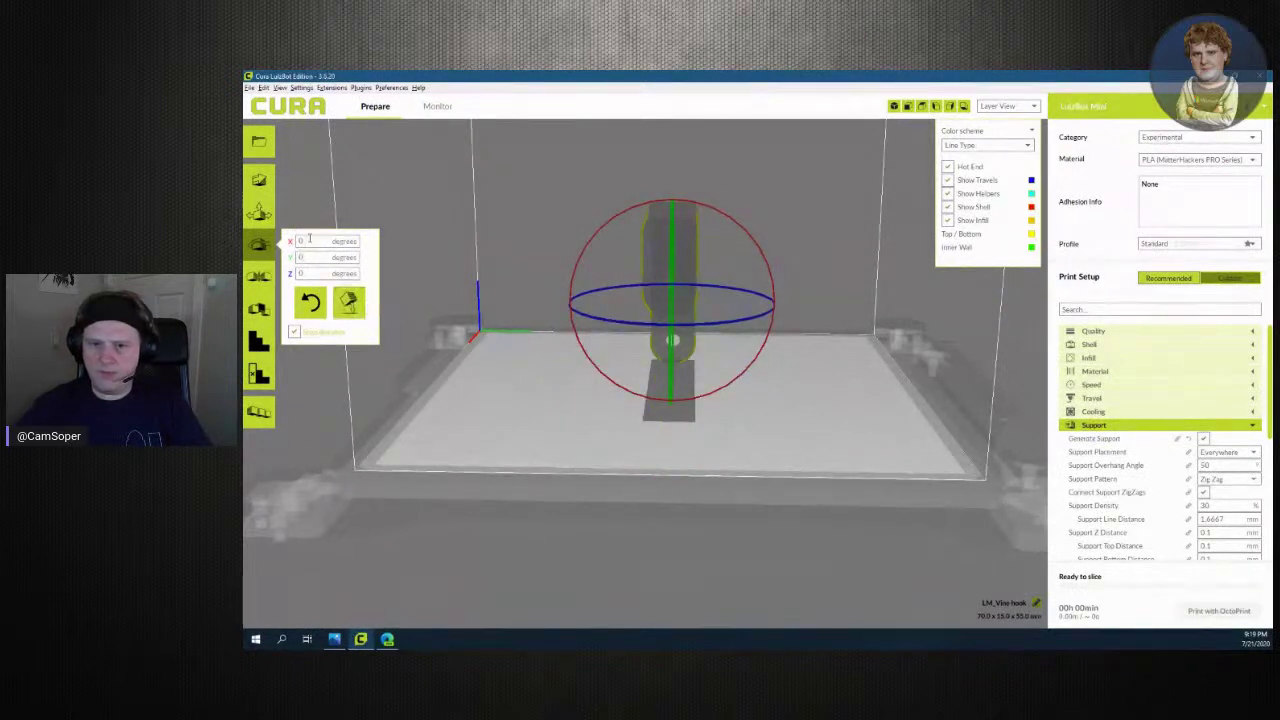
{"action": "type", "text": "90"}
{"action": "key", "text": "Return"}
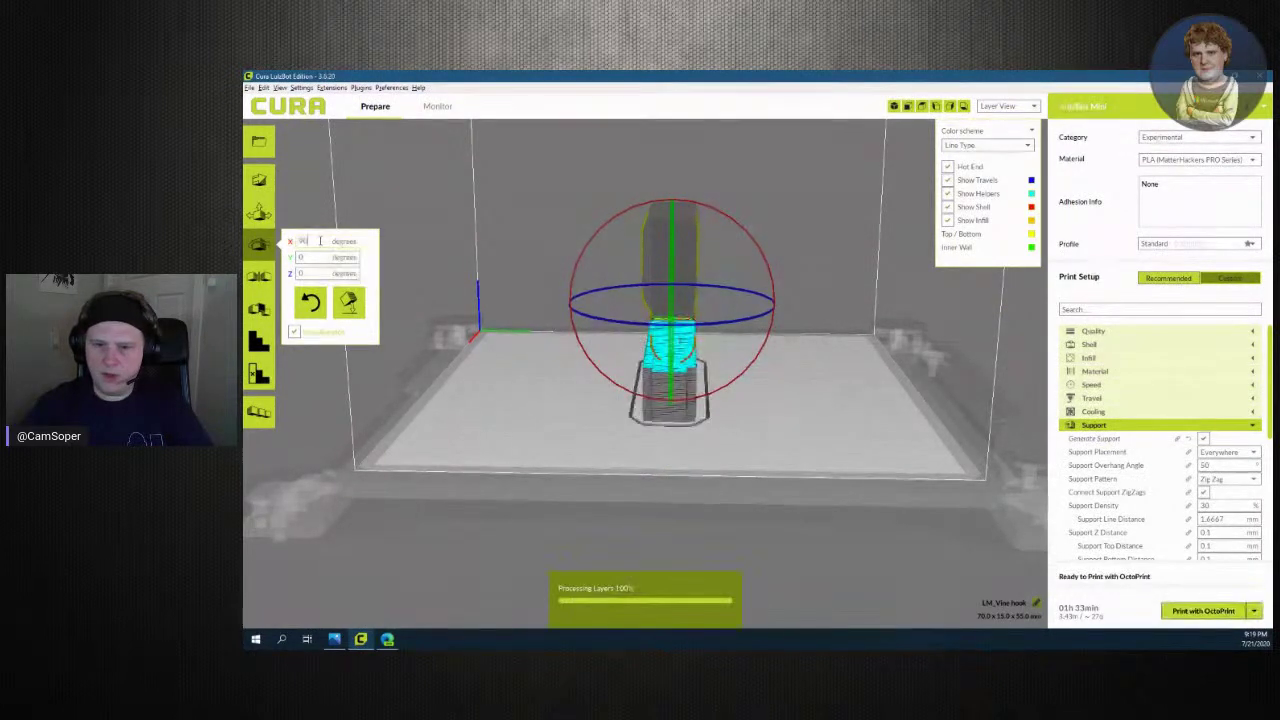
{"action": "double_click", "coordinate": [300, 243]}
{"action": "type", "text": "180"}
{"action": "key", "text": "Return"}
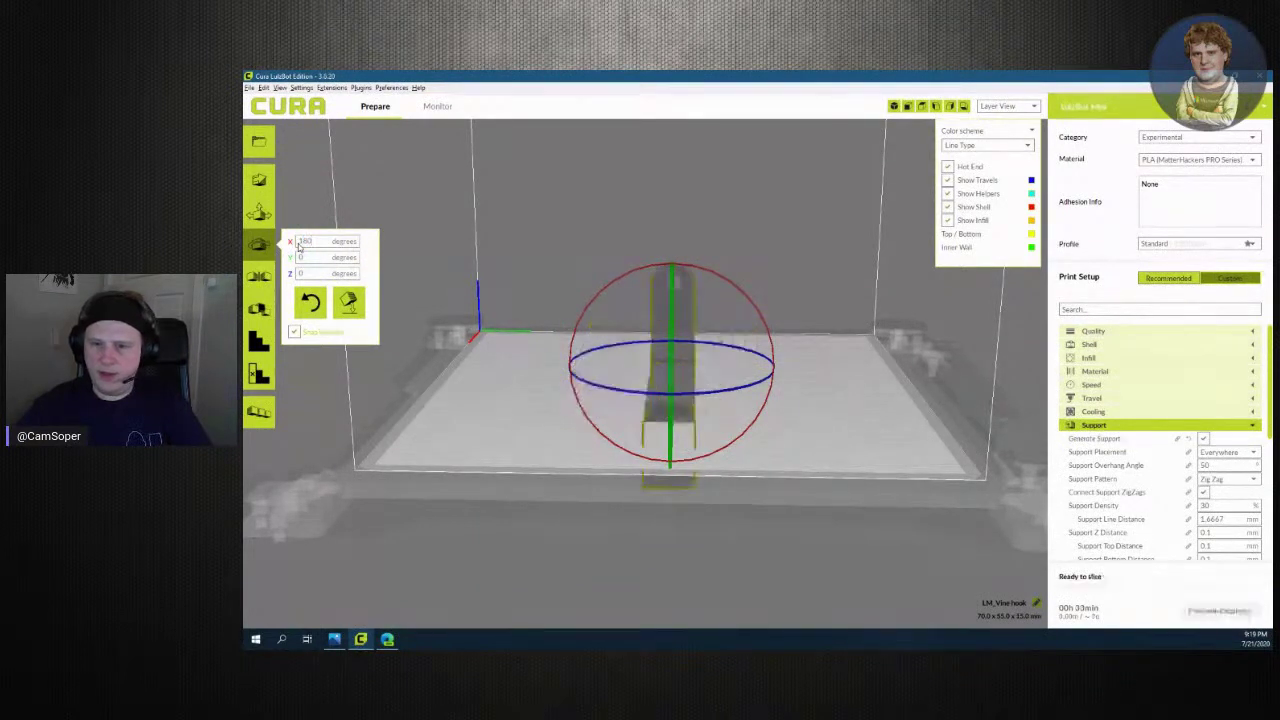
{"action": "mouse_move", "coordinate": [828, 464]}
{"action": "right_mouse_down"}
{"action": "mouse_move", "coordinate": [636, 464]}
{"action": "mouse_move", "coordinate": [828, 451]}
{"action": "right_mouse_up"}
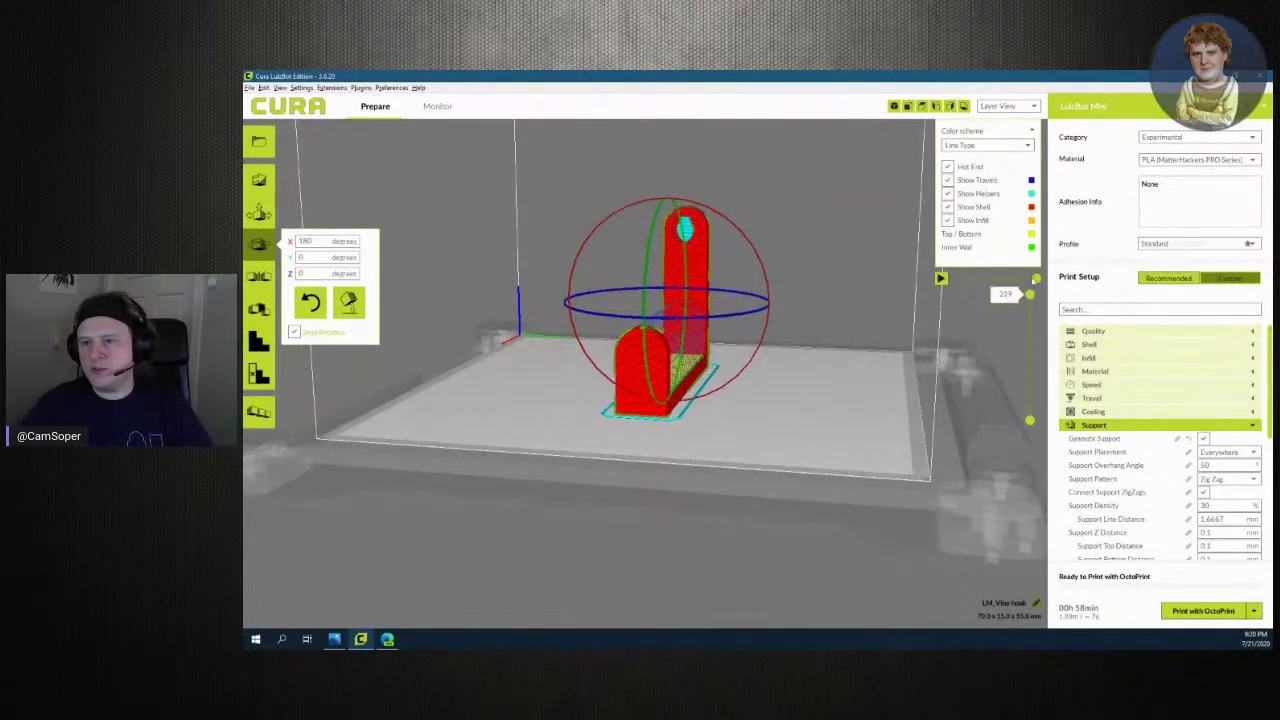
Orbit around the upright hook to check its 219-layer slice and supports from several angles
{"action": "mouse_move", "coordinate": [875, 437]}
{"action": "right_mouse_down"}
{"action": "mouse_move", "coordinate": [422, 500]}
{"action": "mouse_move", "coordinate": [260, 490]}
{"action": "right_mouse_up"}
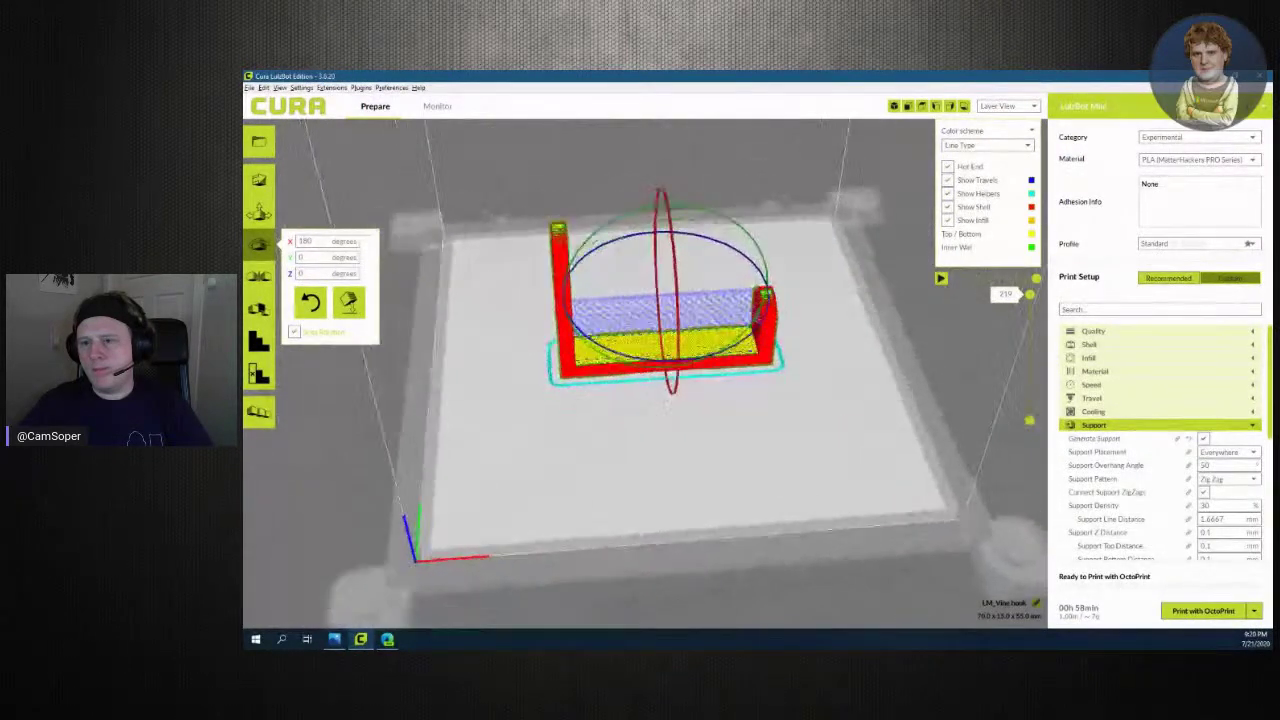
{"action": "mouse_move", "coordinate": [339, 494]}
{"action": "right_mouse_down"}
{"action": "mouse_move", "coordinate": [420, 454]}
{"action": "mouse_move", "coordinate": [382, 413]}
{"action": "mouse_move", "coordinate": [354, 436]}
{"action": "mouse_move", "coordinate": [403, 480]}
{"action": "mouse_move", "coordinate": [803, 434]}
{"action": "mouse_move", "coordinate": [806, 400]}
{"action": "mouse_move", "coordinate": [678, 427]}
{"action": "mouse_move", "coordinate": [461, 428]}
{"action": "mouse_move", "coordinate": [352, 446]}
{"action": "mouse_move", "coordinate": [480, 431]}
{"action": "mouse_move", "coordinate": [542, 331]}
{"action": "right_mouse_up"}
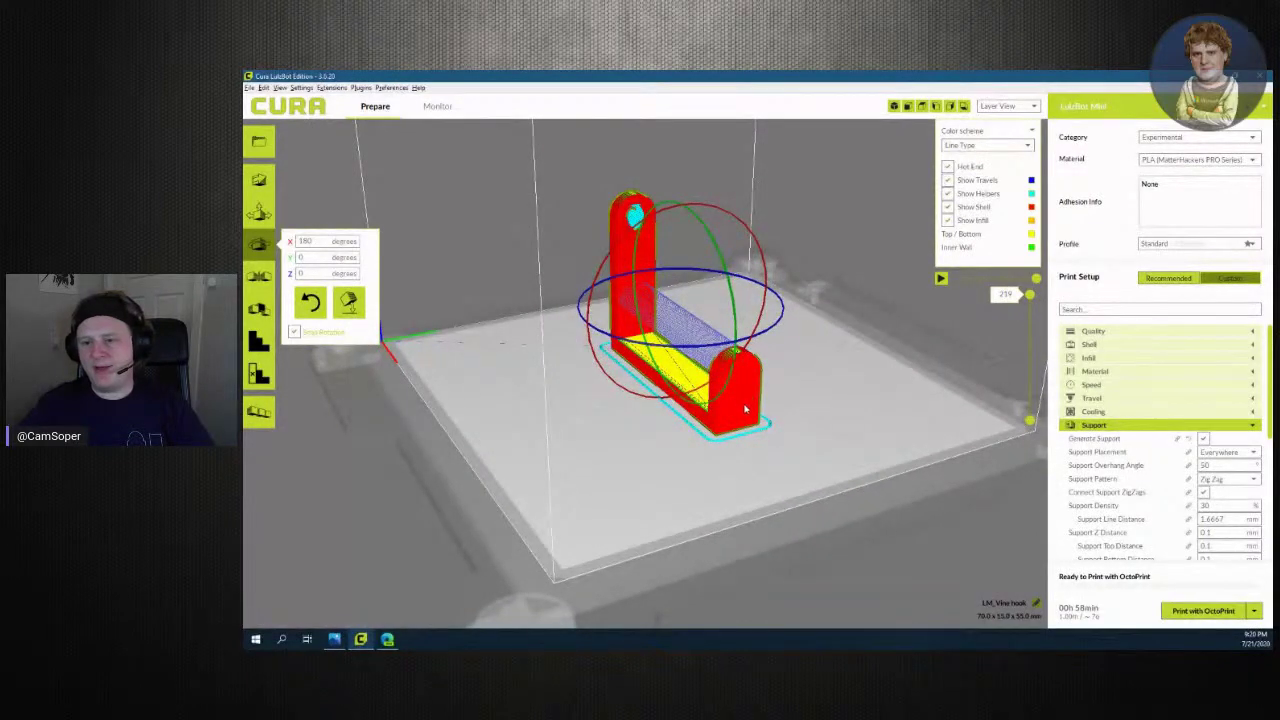
{"action": "right_click_drag", "start_coordinate": [715, 406], "coordinate": [685, 336]}
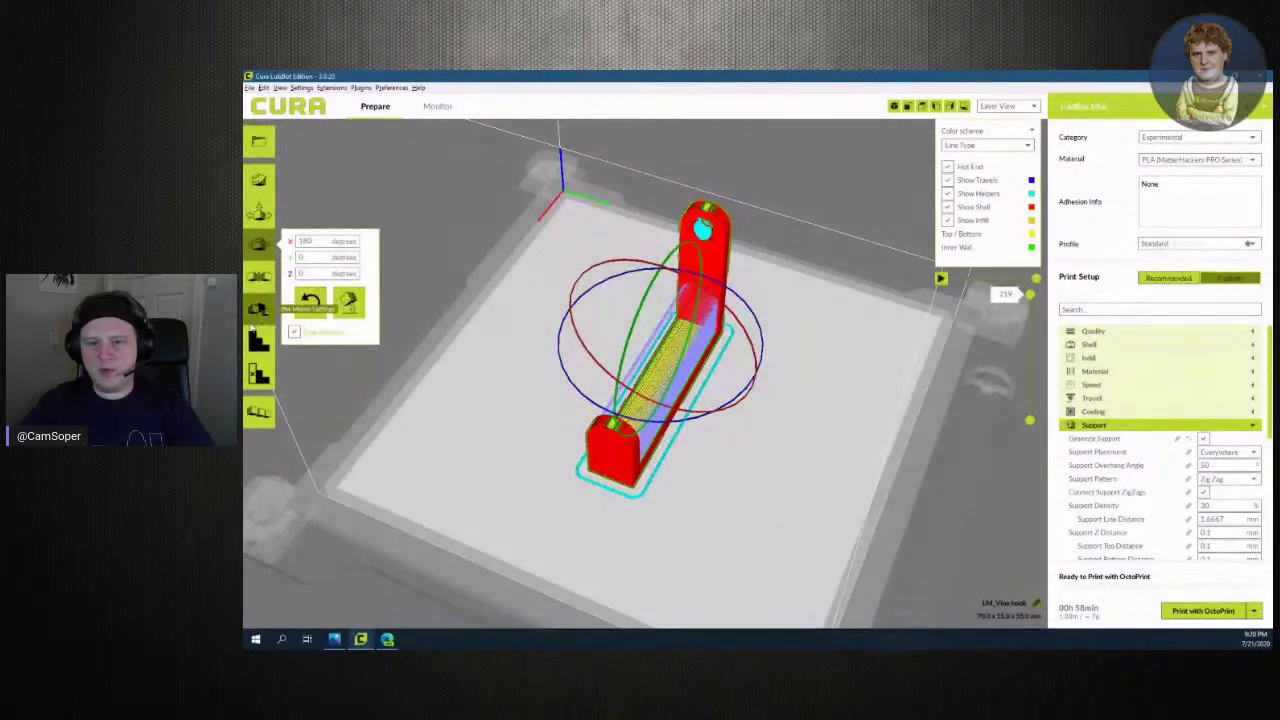
{"action": "right_click", "coordinate": [719, 261]}
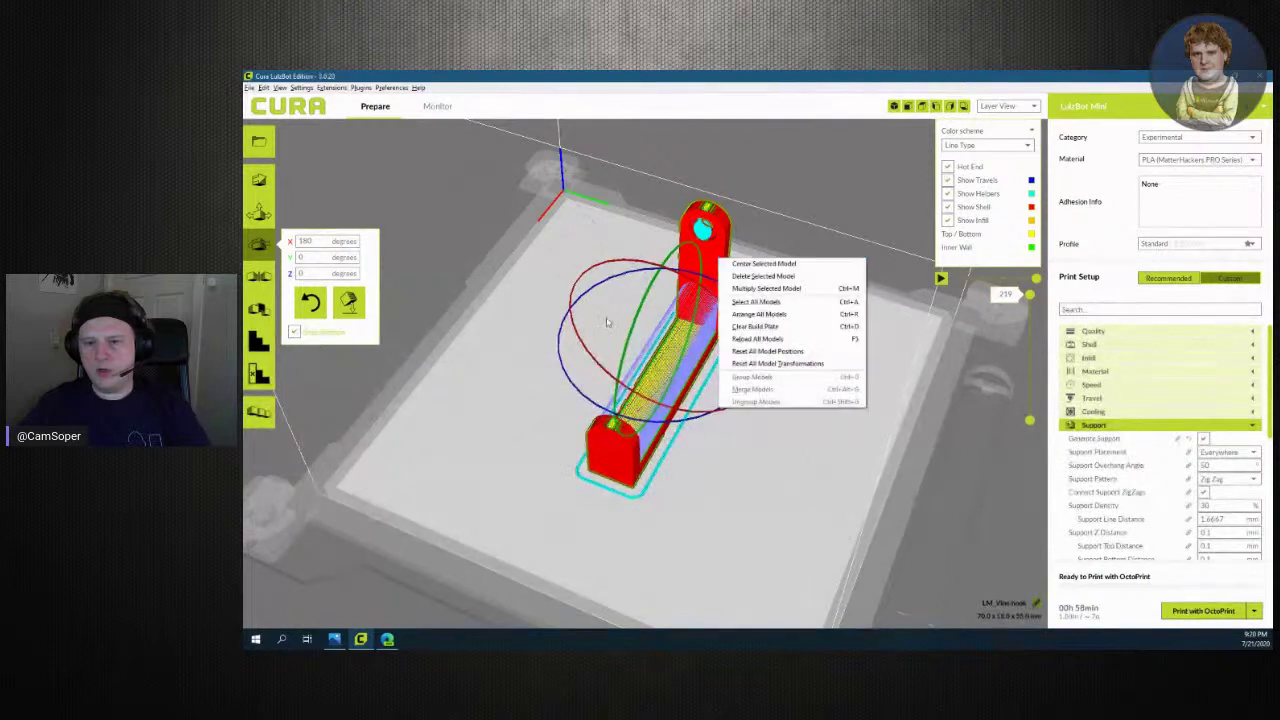
Multiply the selected hook into several copies and arrange them across the plate with Ctrl+R
{"action": "left_click", "coordinate": [258, 178]}
{"action": "right_click", "coordinate": [719, 252]}
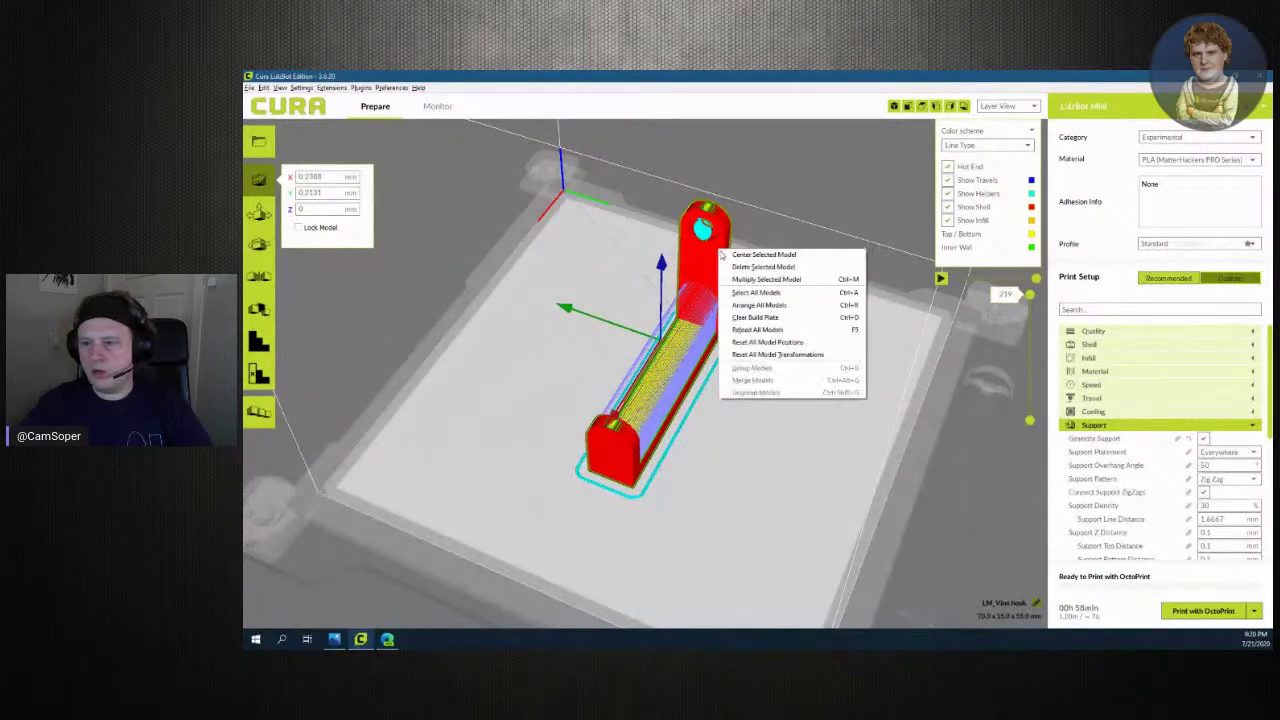
{"action": "left_click", "coordinate": [769, 280]}
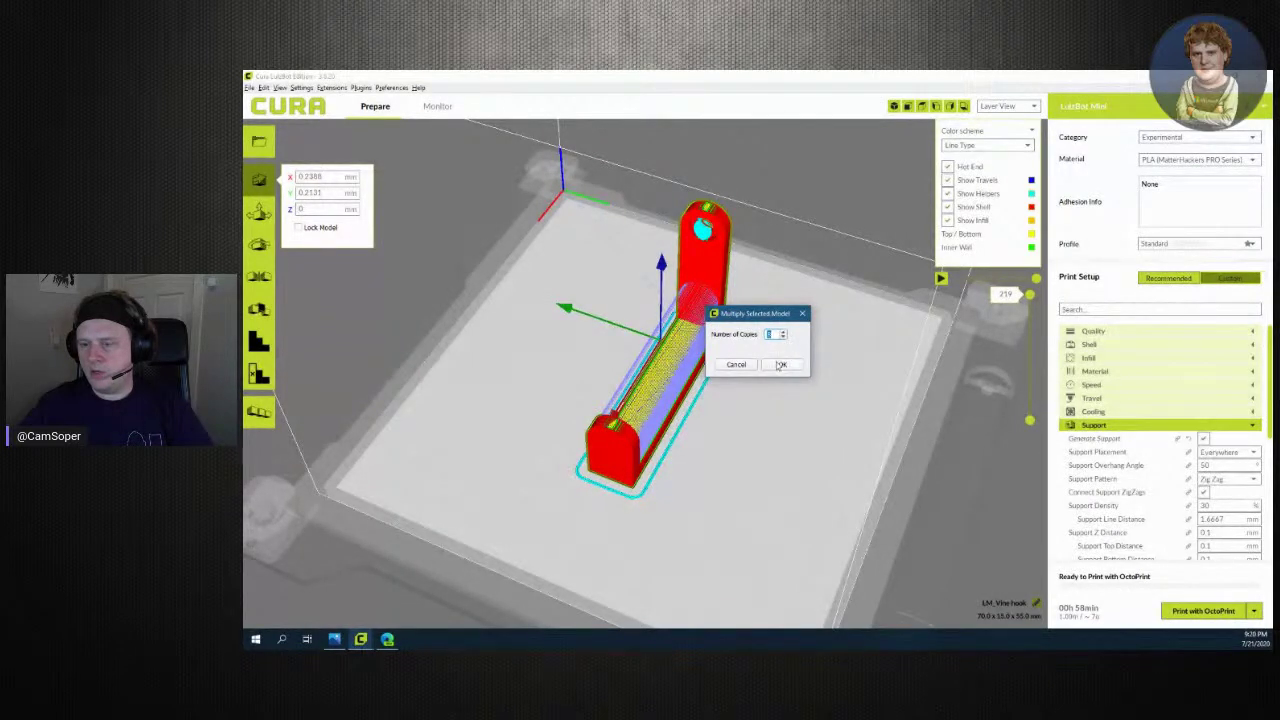
{"action": "left_click", "coordinate": [780, 364]}
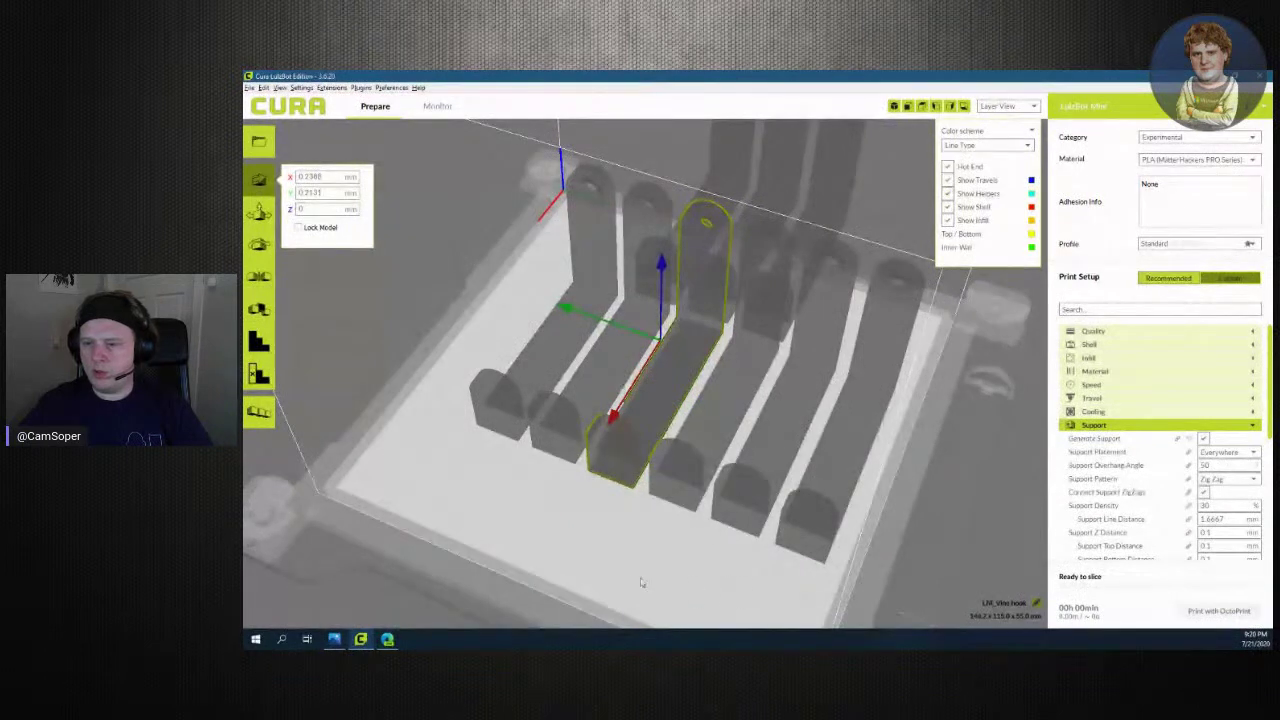
{"action": "key", "text": "ctrl+r"}
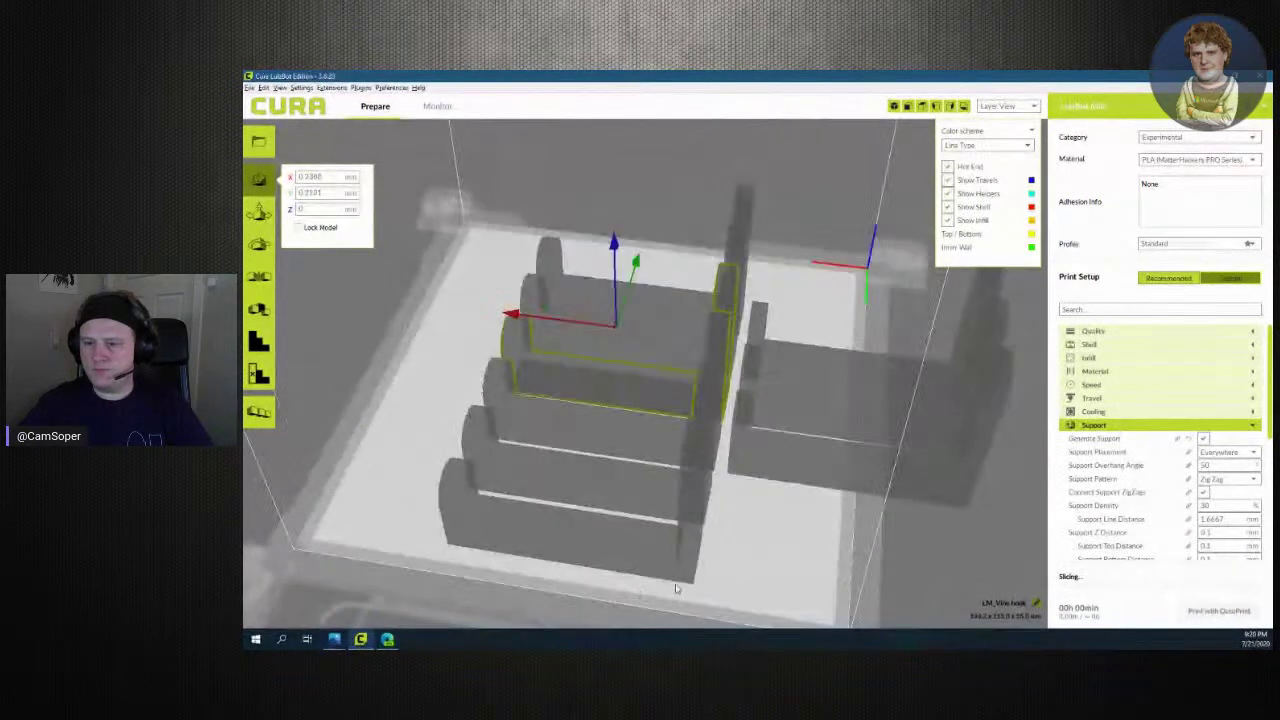
Switch to solid view, select several hooks and slide them left along X
{"action": "left_click", "coordinate": [1020, 106]}
{"action": "left_click", "coordinate": [1020, 117]}
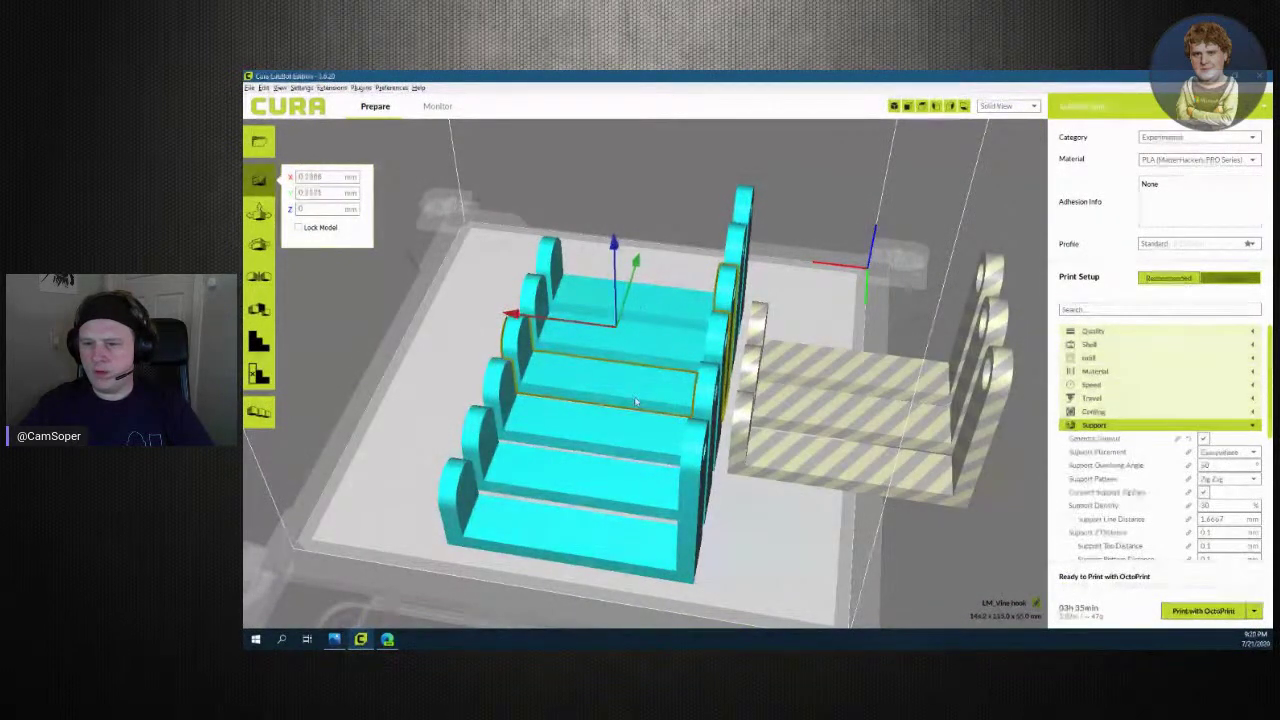
{"action": "left_click", "coordinate": [661, 302]}
{"action": "left_click", "coordinate": [641, 392]}
{"action": "left_click", "coordinate": [660, 296], "text": "ctrl"}
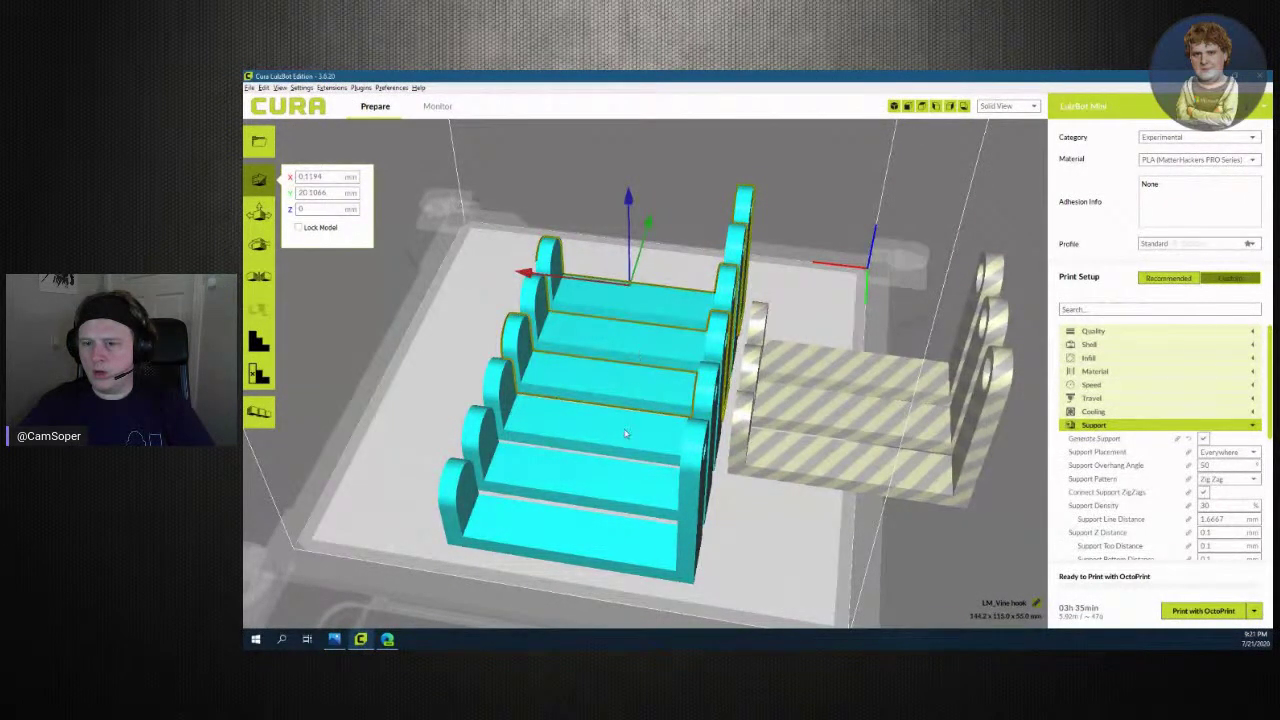
{"action": "left_click", "coordinate": [607, 478], "text": "ctrl"}
{"action": "left_click", "coordinate": [580, 548], "text": "ctrl"}
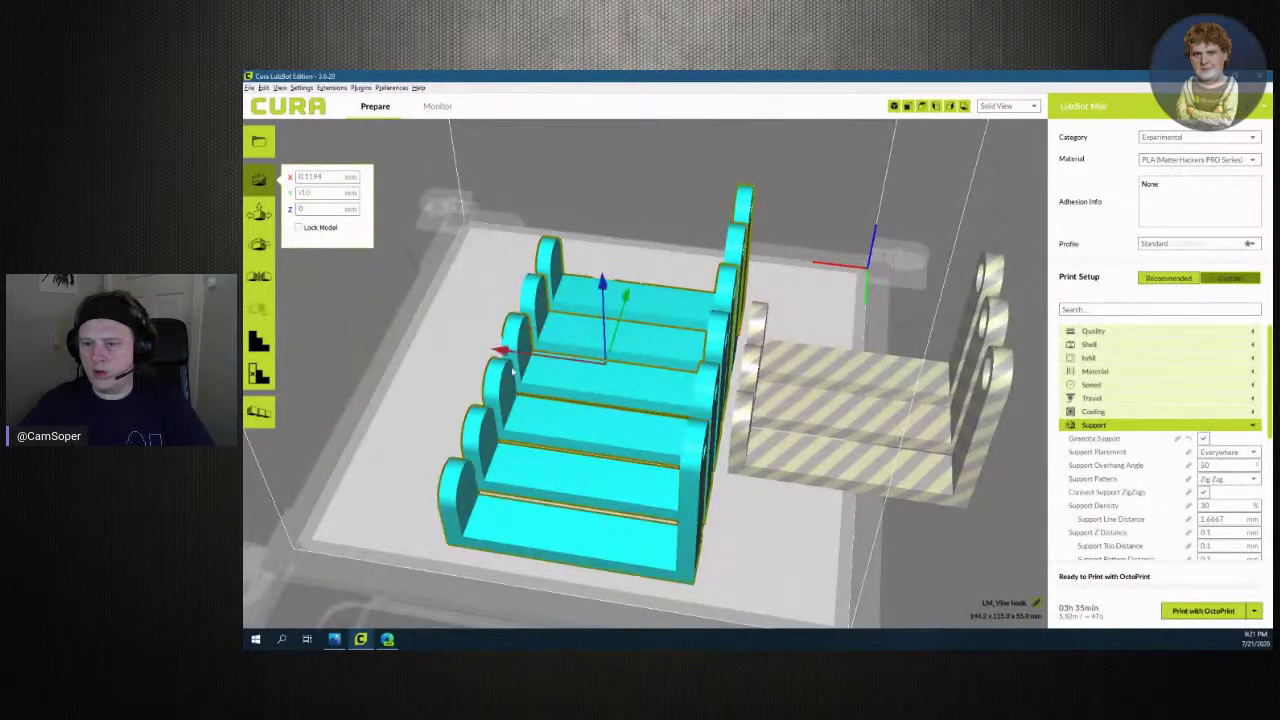
{"action": "mouse_move", "coordinate": [500, 350]}
{"action": "left_mouse_down"}
{"action": "mouse_move", "coordinate": [410, 338]}
{"action": "mouse_move", "coordinate": [438, 342]}
{"action": "left_mouse_up"}
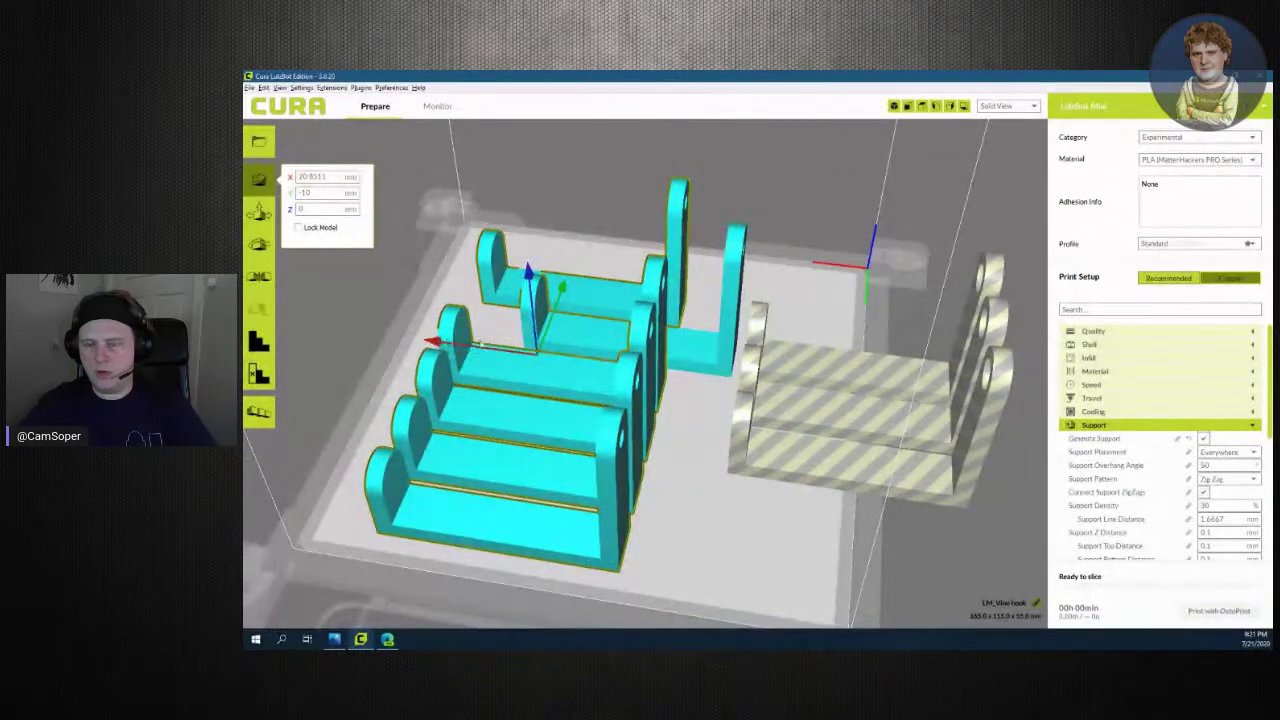
Undo and redo the copy placement, then select the top hook and orbit around the brackets
{"action": "key", "text": "ctrl+z"}
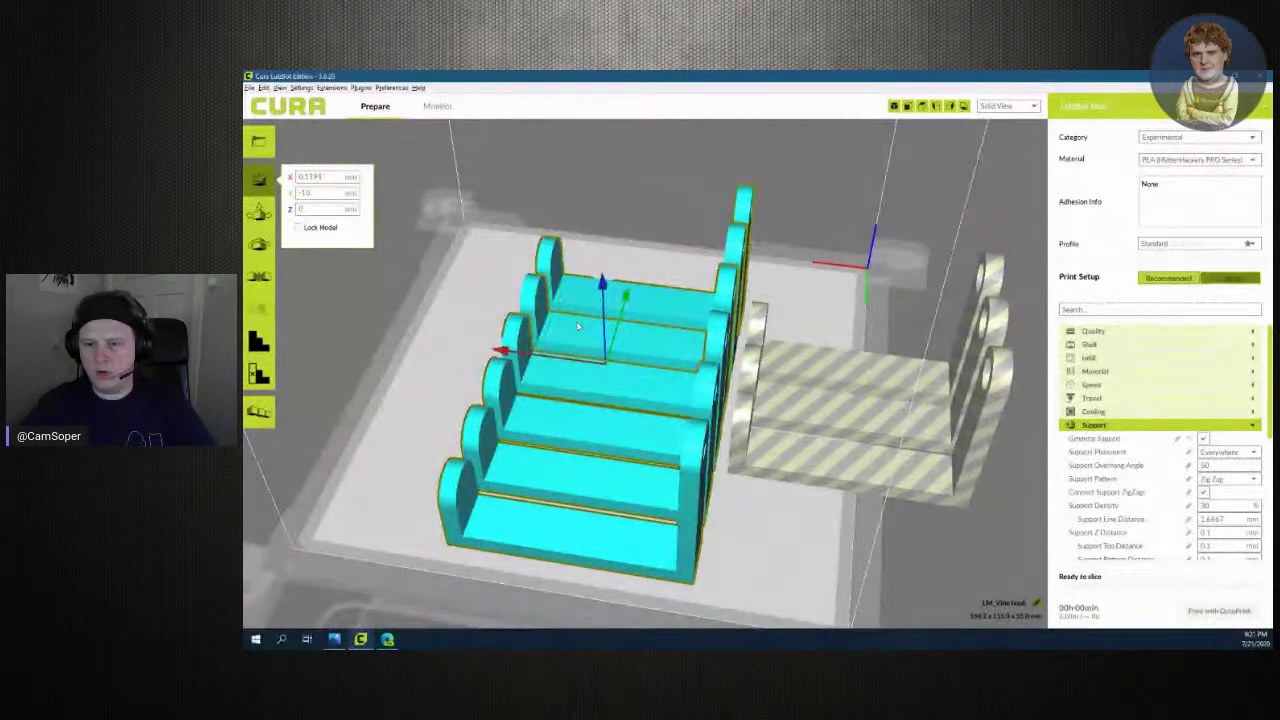
{"action": "key", "text": "ctrl+z"}
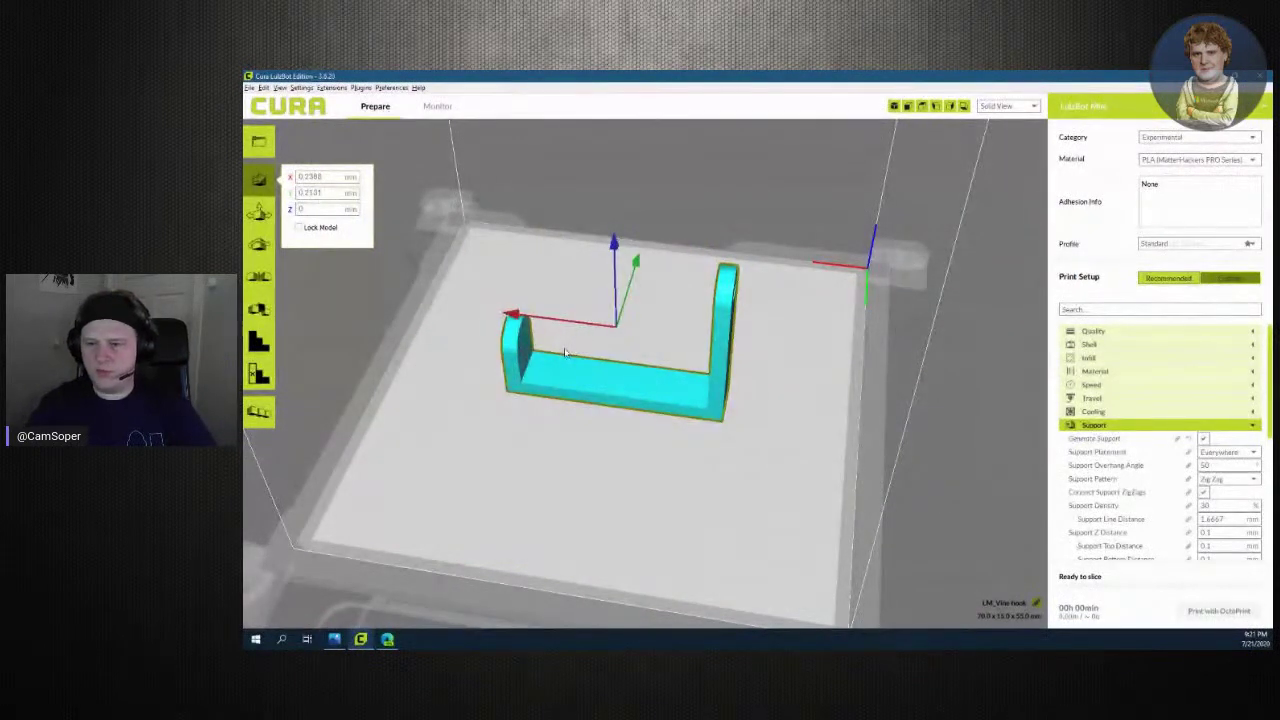
{"action": "key", "text": "ctrl+y"}
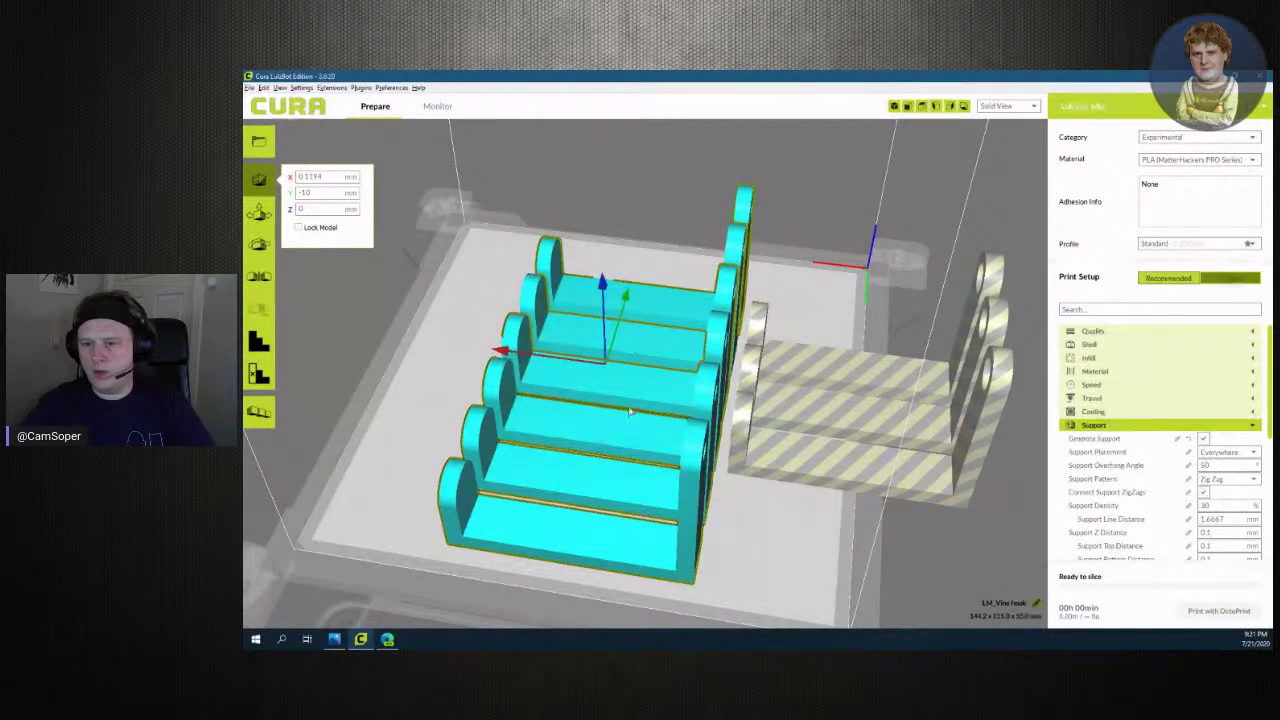
{"action": "left_click", "coordinate": [642, 345]}
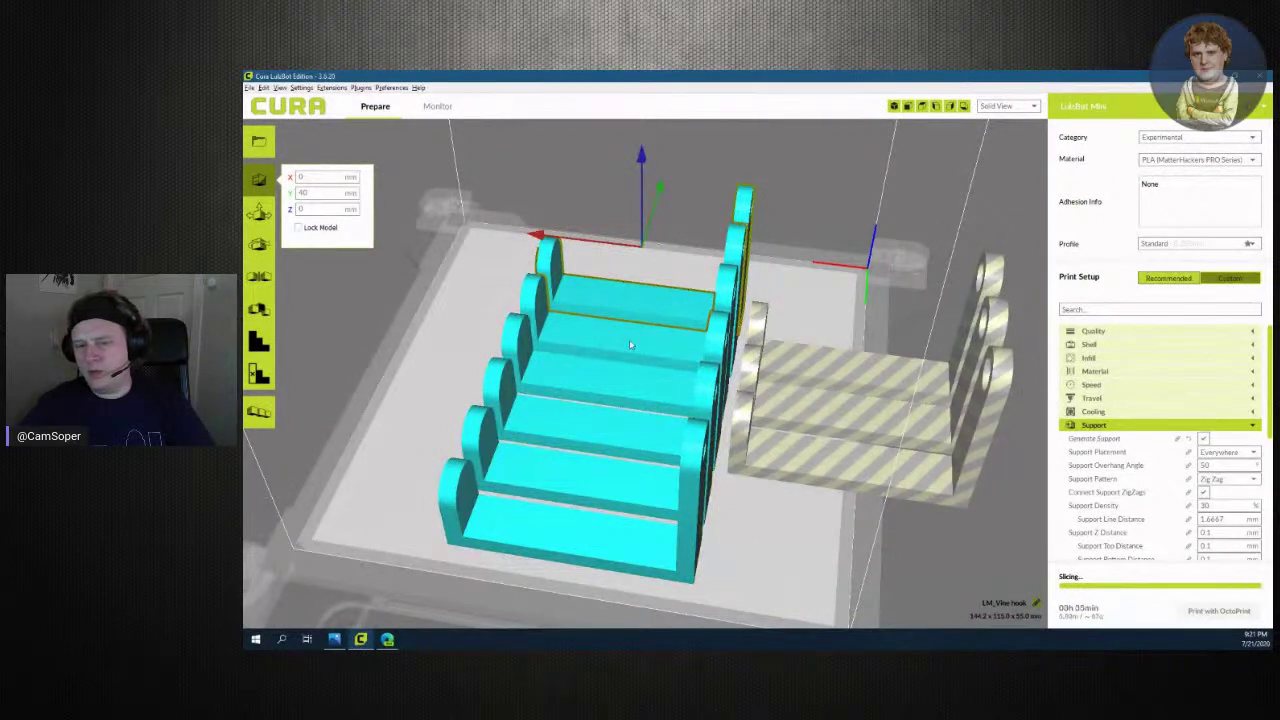
{"action": "mouse_move", "coordinate": [644, 343]}
{"action": "right_mouse_down"}
{"action": "mouse_move", "coordinate": [637, 460]}
{"action": "mouse_move", "coordinate": [614, 352]}
{"action": "right_mouse_up"}
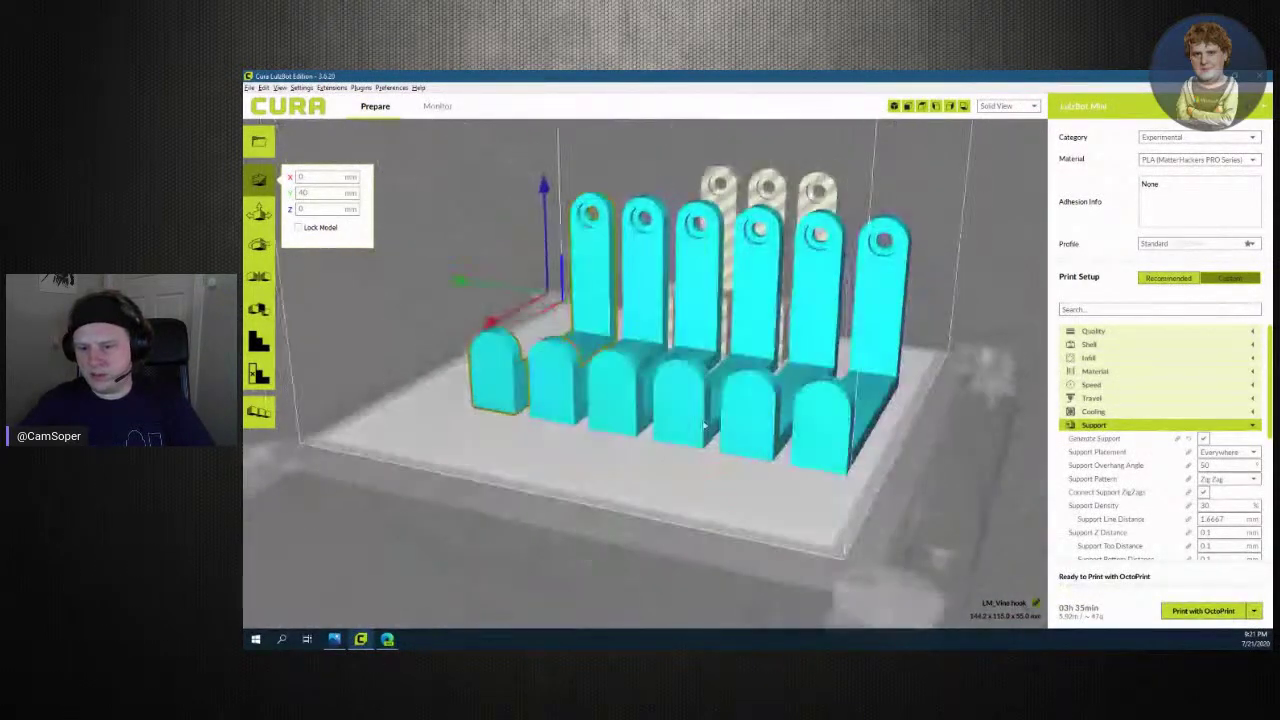
Select five more hooks and drag them along X to about 35.5 mm
{"action": "left_click", "coordinate": [620, 330], "text": "ctrl"}
{"action": "left_click", "coordinate": [684, 320], "text": "ctrl"}
{"action": "left_click", "coordinate": [766, 330], "text": "ctrl"}
{"action": "left_click", "coordinate": [810, 332], "text": "ctrl"}
{"action": "left_click", "coordinate": [876, 323], "text": "ctrl"}
{"action": "left_click_drag", "start_coordinate": [688, 346], "coordinate": [669, 433]}
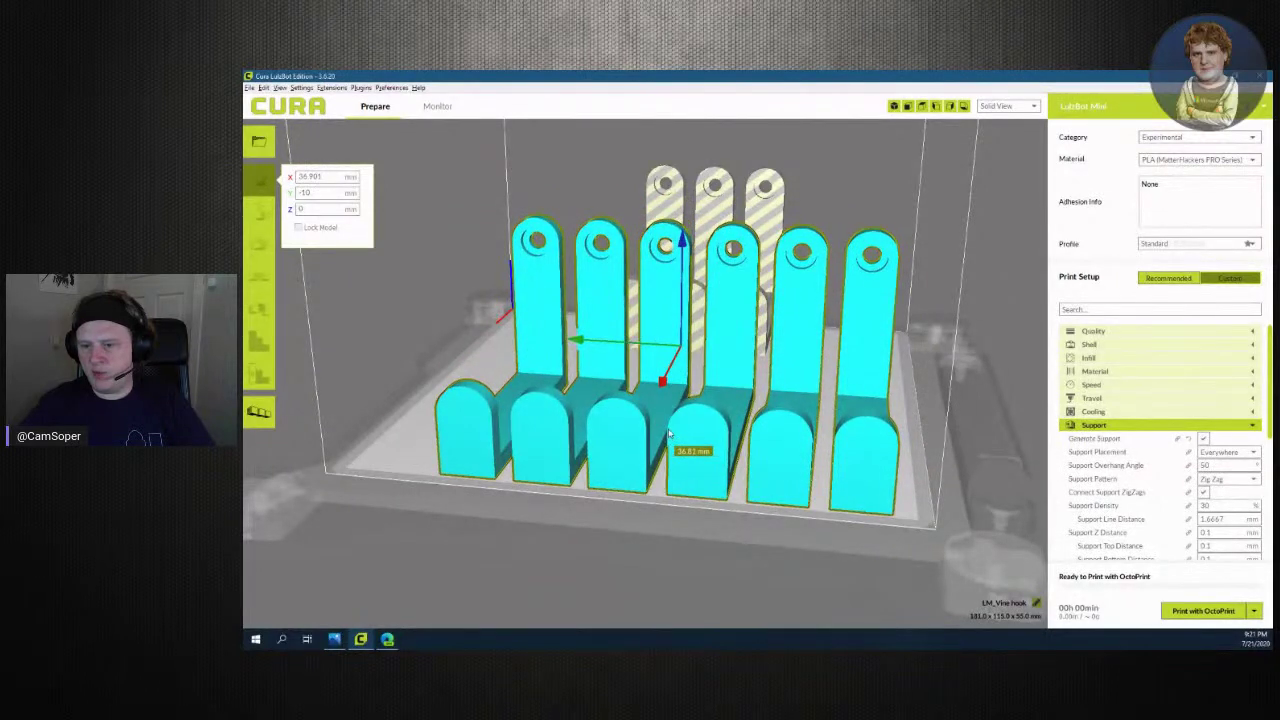
{"action": "left_click_drag", "start_coordinate": [669, 428], "coordinate": [669, 405]}
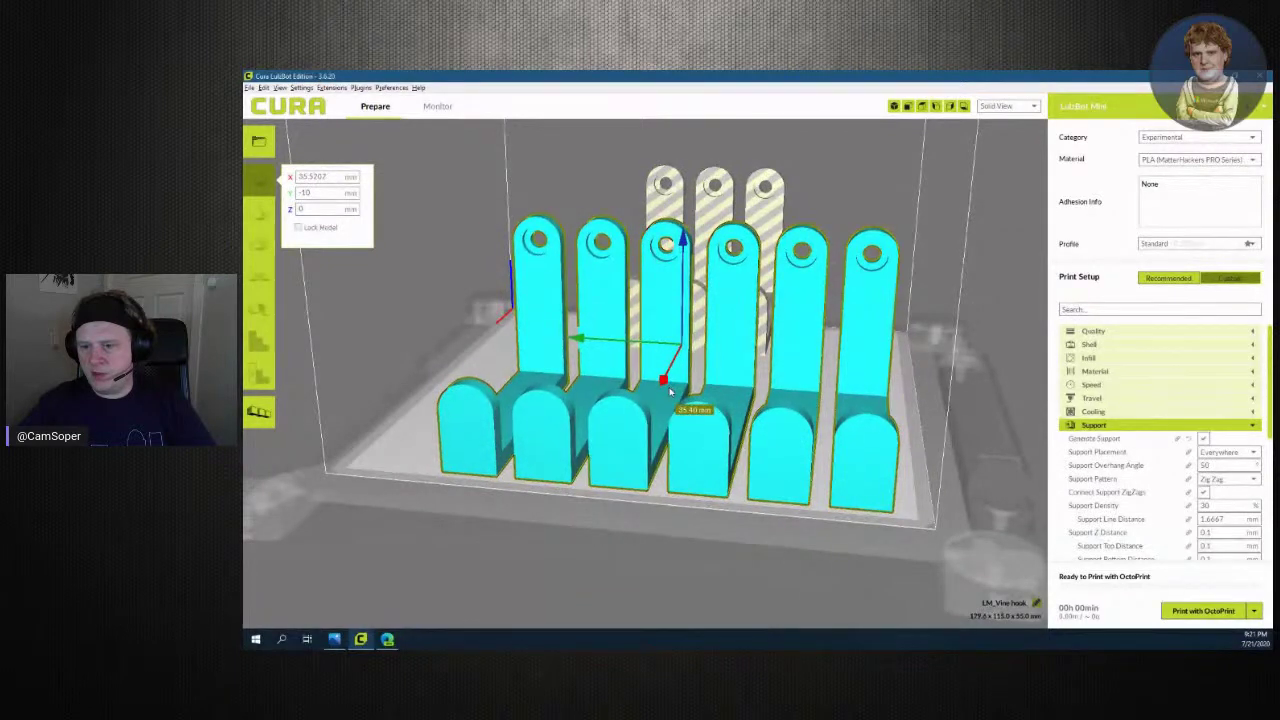
{"action": "left_click_drag", "start_coordinate": [669, 405], "coordinate": [677, 466]}
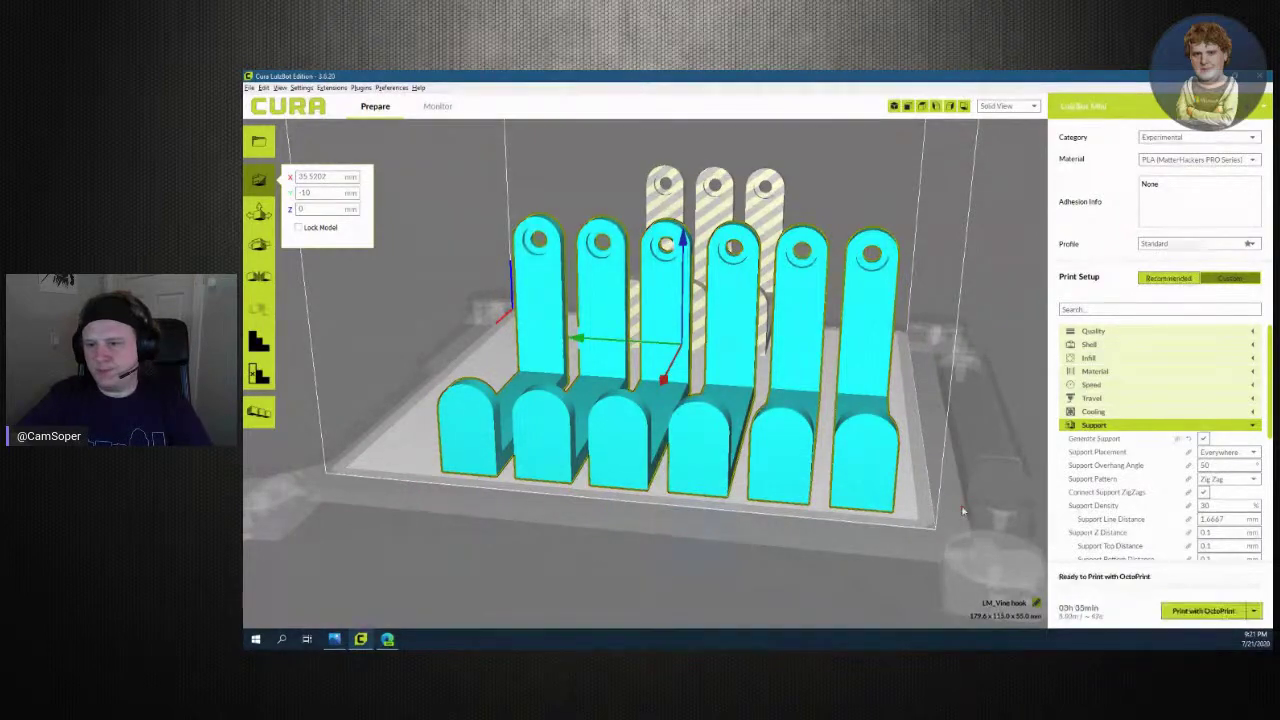
Select the striped out-of-bounds hook and nudge it back toward the plate
{"action": "right_click_drag", "start_coordinate": [937, 544], "coordinate": [651, 563]}
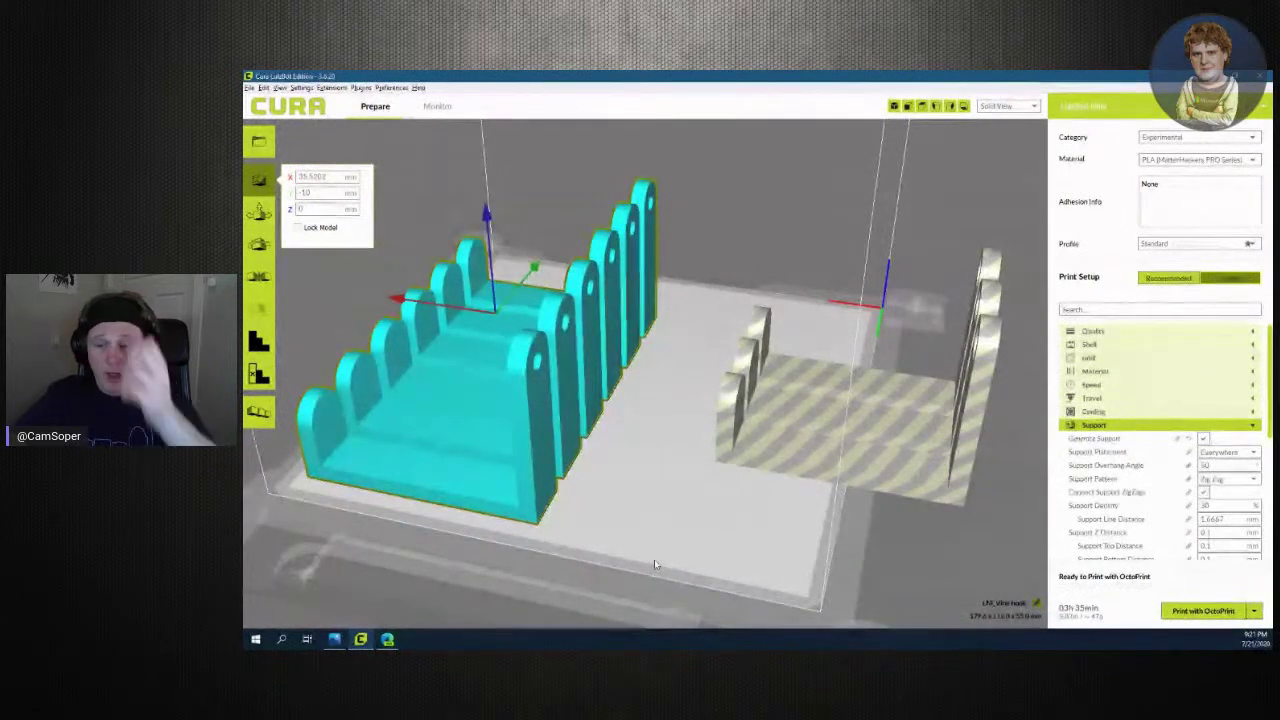
{"action": "left_click", "coordinate": [847, 424]}
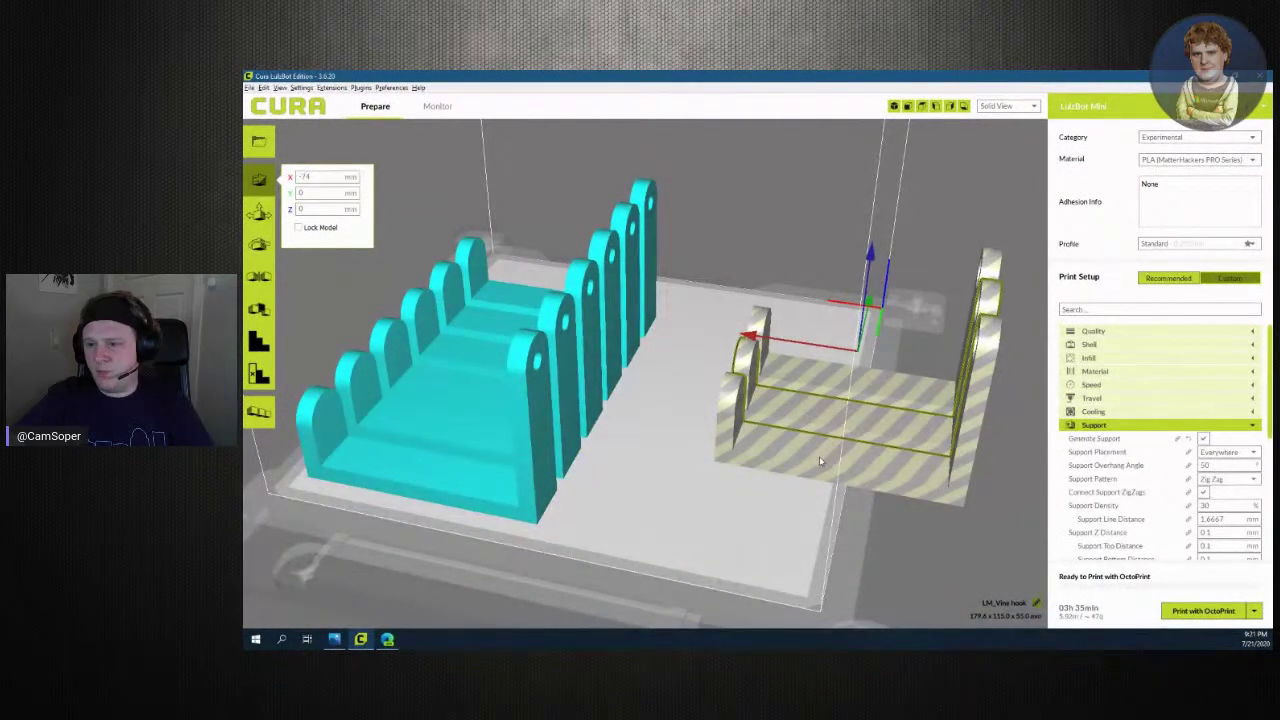
{"action": "left_click_drag", "start_coordinate": [821, 458], "coordinate": [810, 383]}
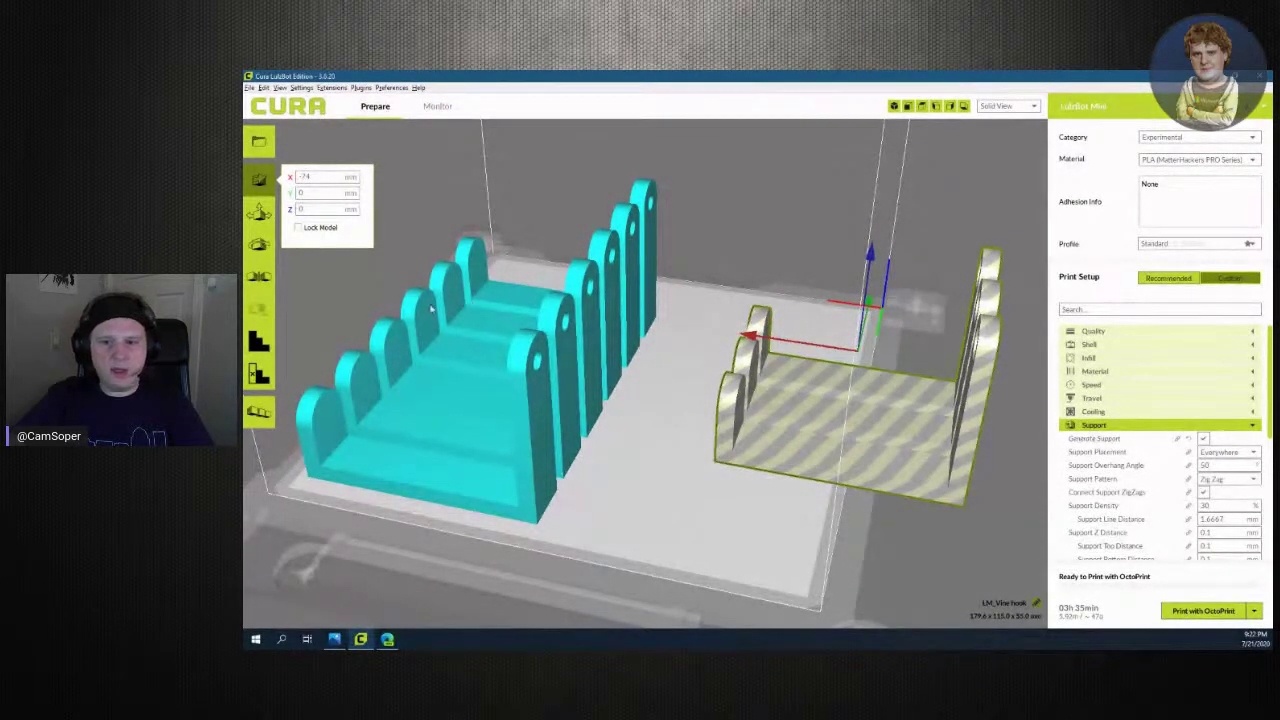
Turn the striped hook 90° about Z, leaving it valid at X -16.53, Y -11.58
{"action": "left_click", "coordinate": [258, 245]}
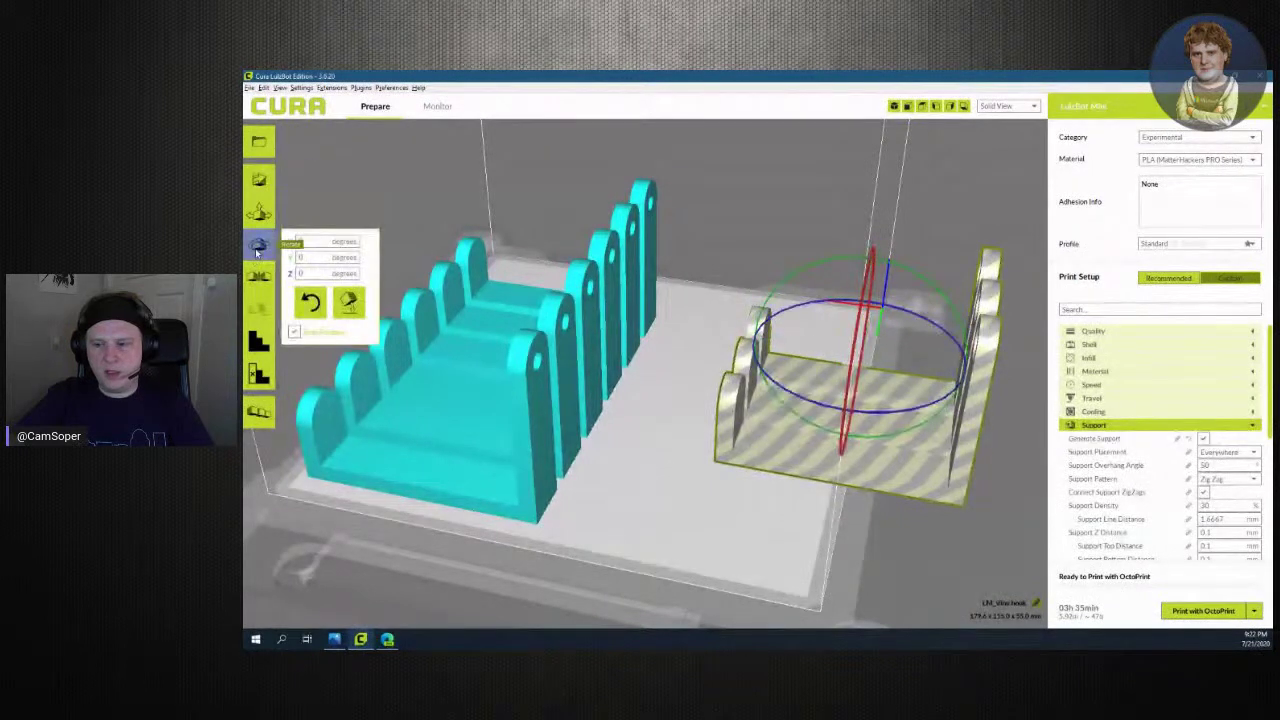
{"action": "left_click", "coordinate": [887, 410]}
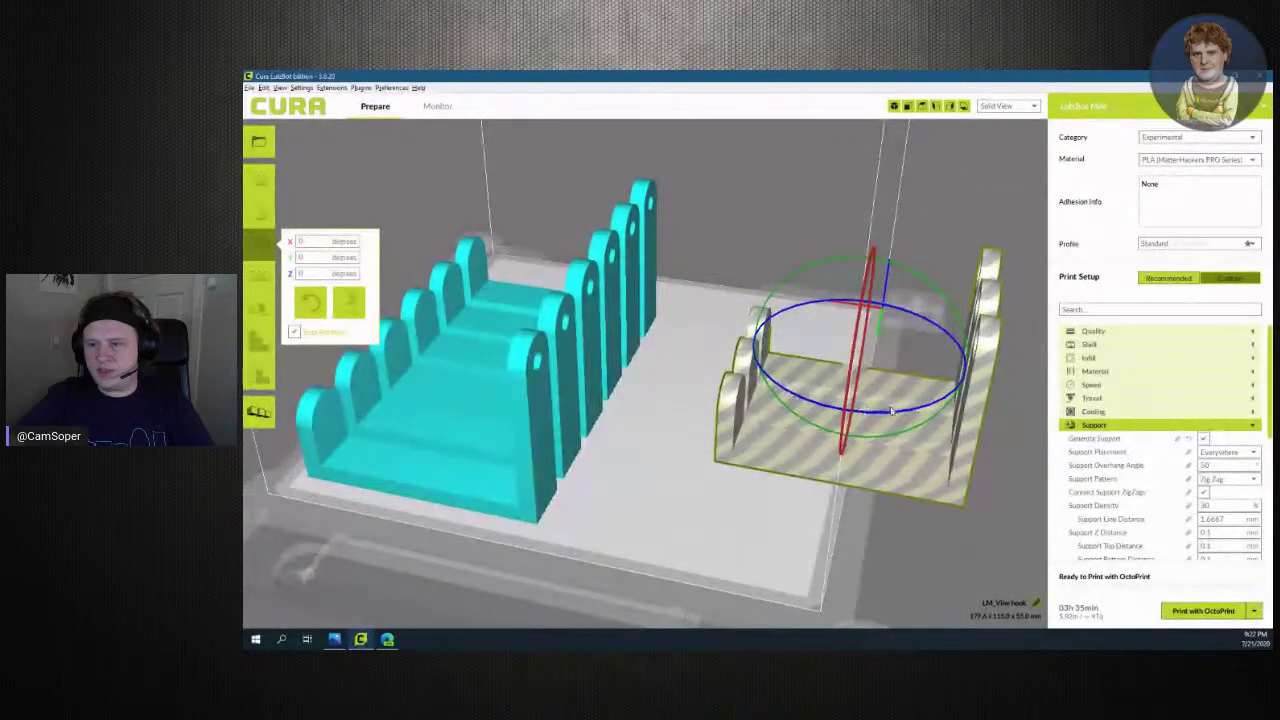
{"action": "mouse_move", "coordinate": [930, 410]}
{"action": "left_mouse_down"}
{"action": "mouse_move", "coordinate": [968, 337]}
{"action": "mouse_move", "coordinate": [957, 325]}
{"action": "left_mouse_up"}
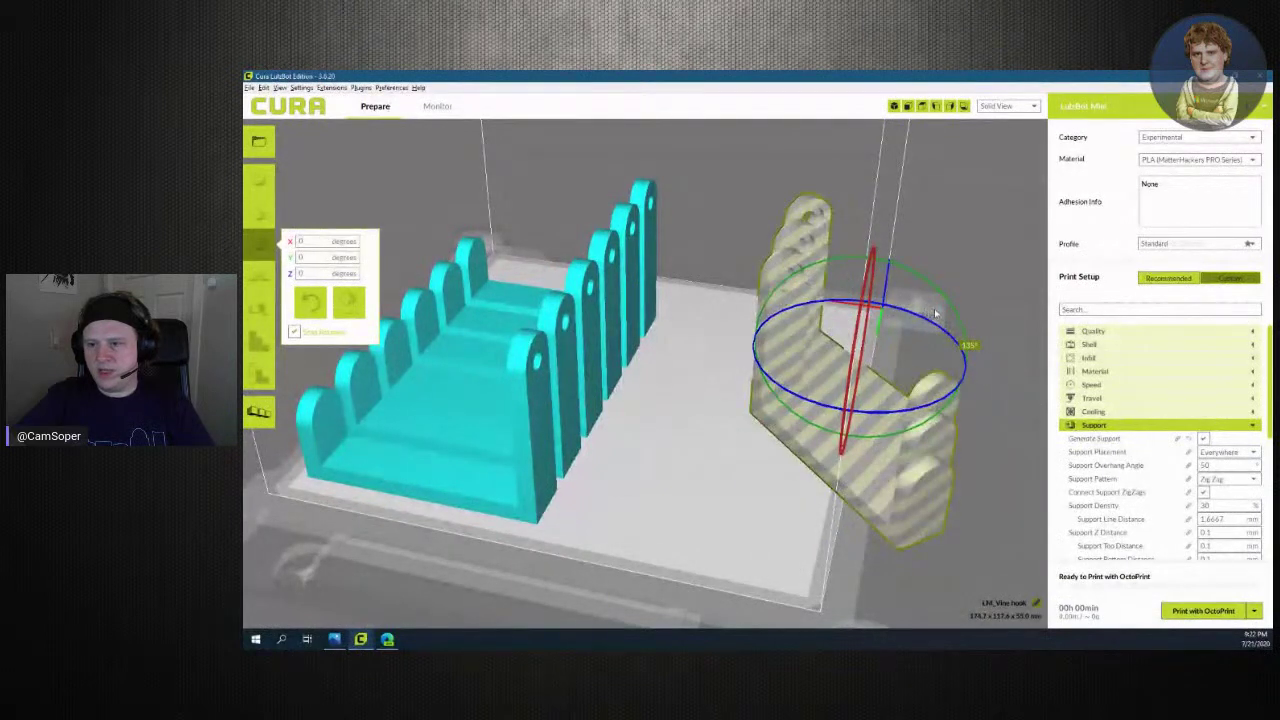
{"action": "mouse_move", "coordinate": [957, 325]}
{"action": "left_mouse_down"}
{"action": "mouse_move", "coordinate": [963, 352]}
{"action": "mouse_move", "coordinate": [948, 377]}
{"action": "left_mouse_up"}
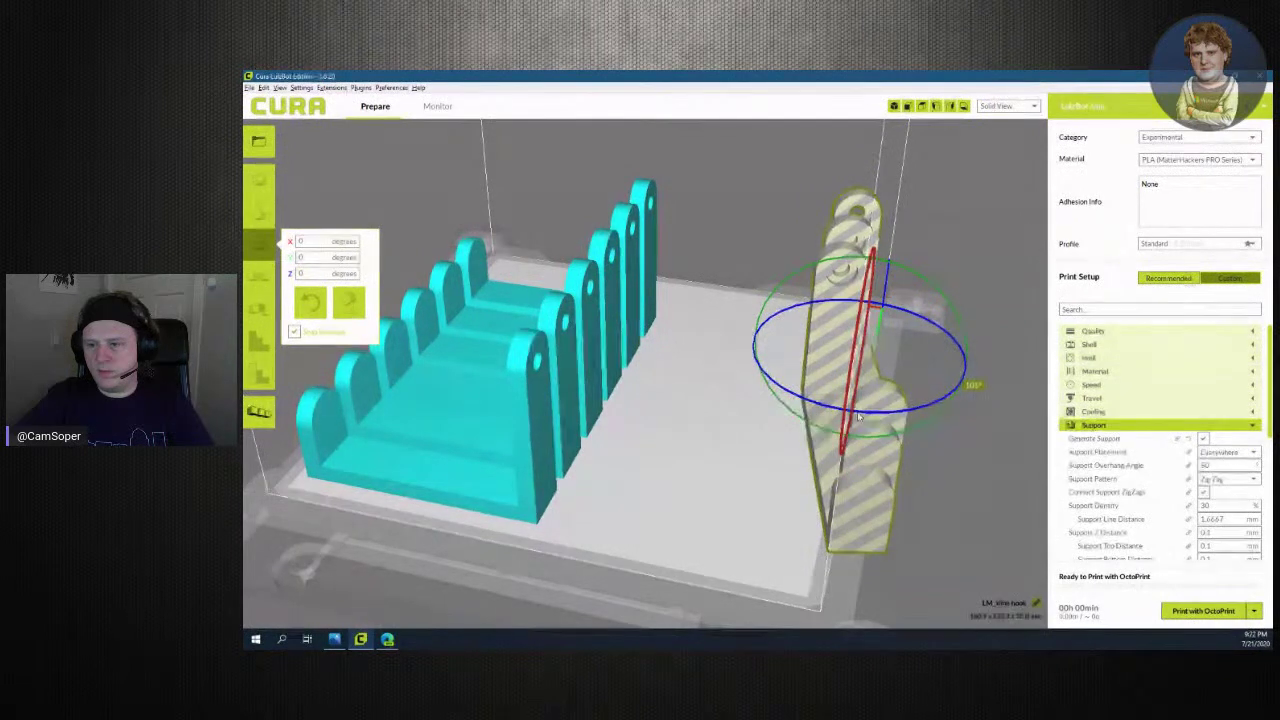
{"action": "left_click_drag", "start_coordinate": [852, 430], "coordinate": [855, 418]}
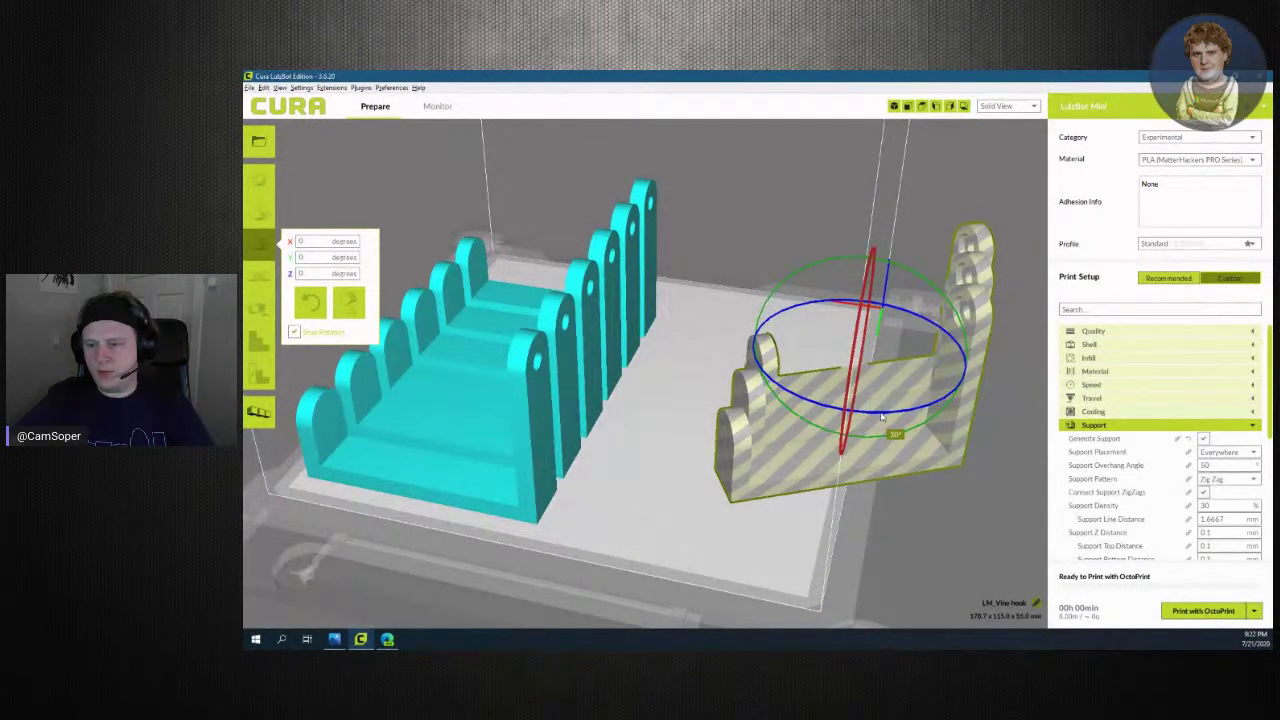
{"action": "left_click_drag", "start_coordinate": [881, 417], "coordinate": [881, 417]}
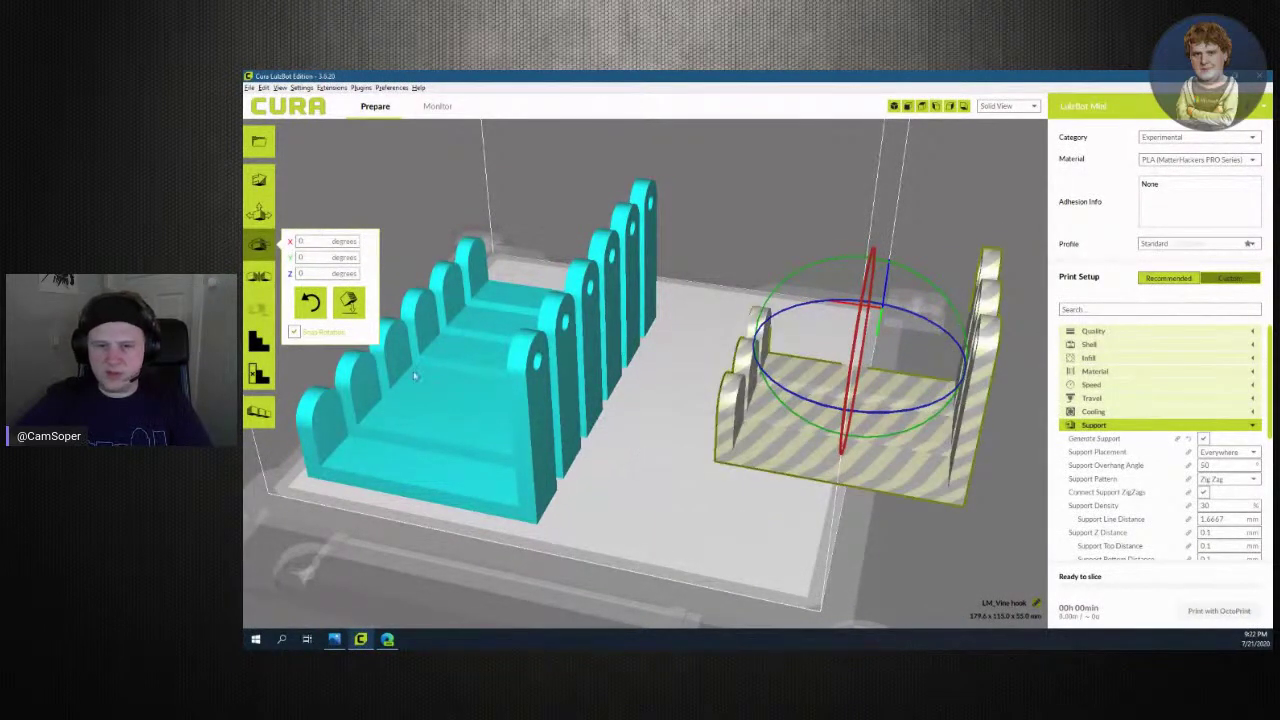
{"action": "double_click", "coordinate": [300, 273]}
{"action": "type", "text": "90"}
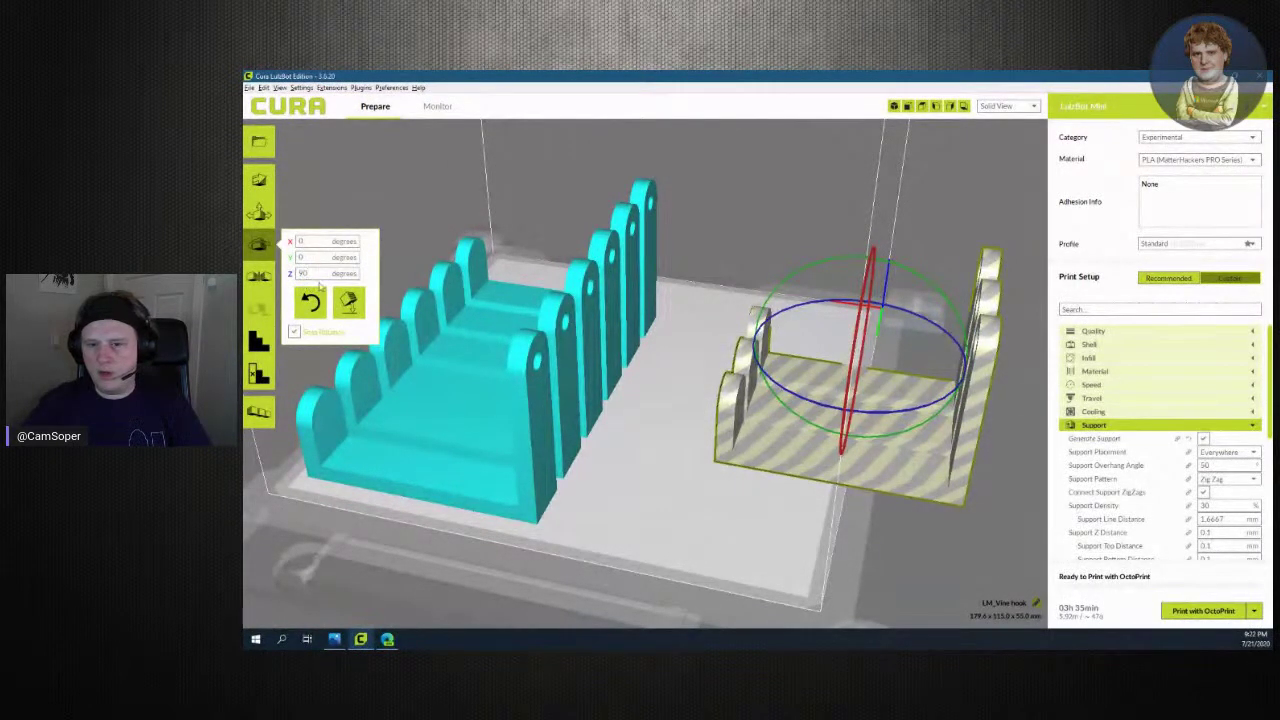
{"action": "key", "text": "Return"}
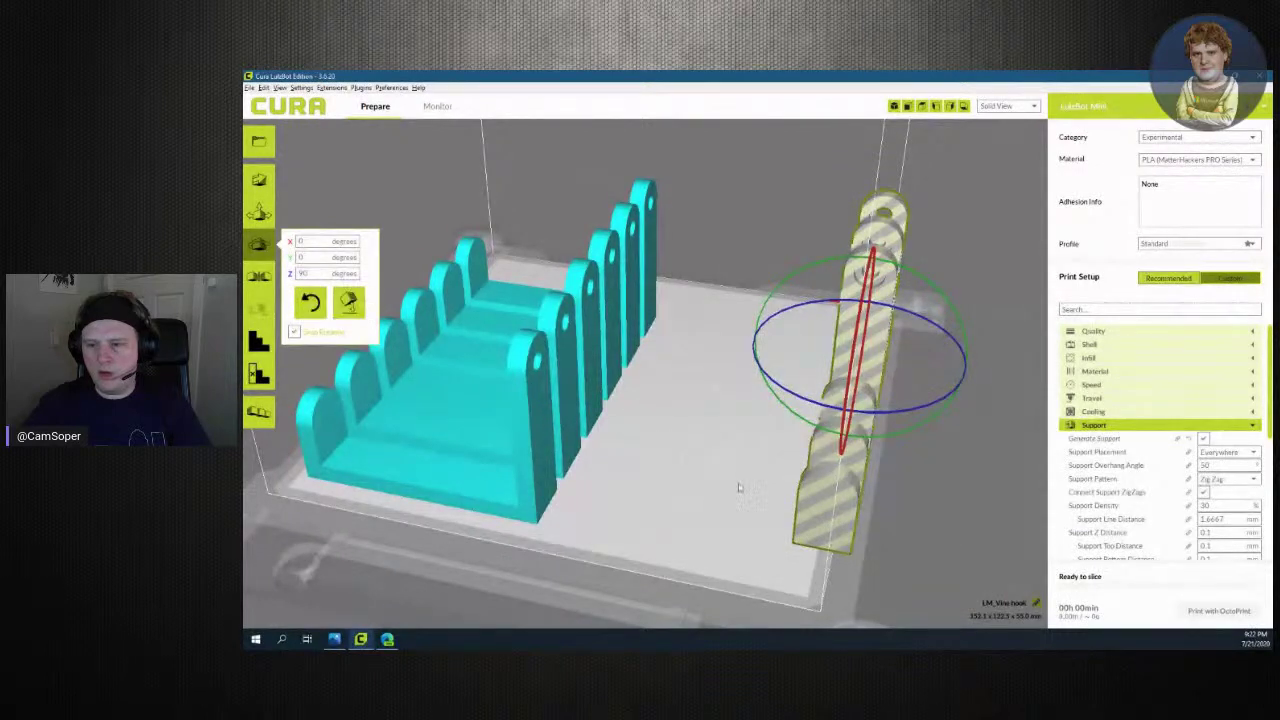
{"action": "left_click", "coordinate": [811, 517]}
Move the first two striped hooks left beside the cyan bracket group
{"action": "left_click", "coordinate": [815, 525]}
{"action": "left_click_drag", "start_coordinate": [815, 525], "coordinate": [627, 466]}
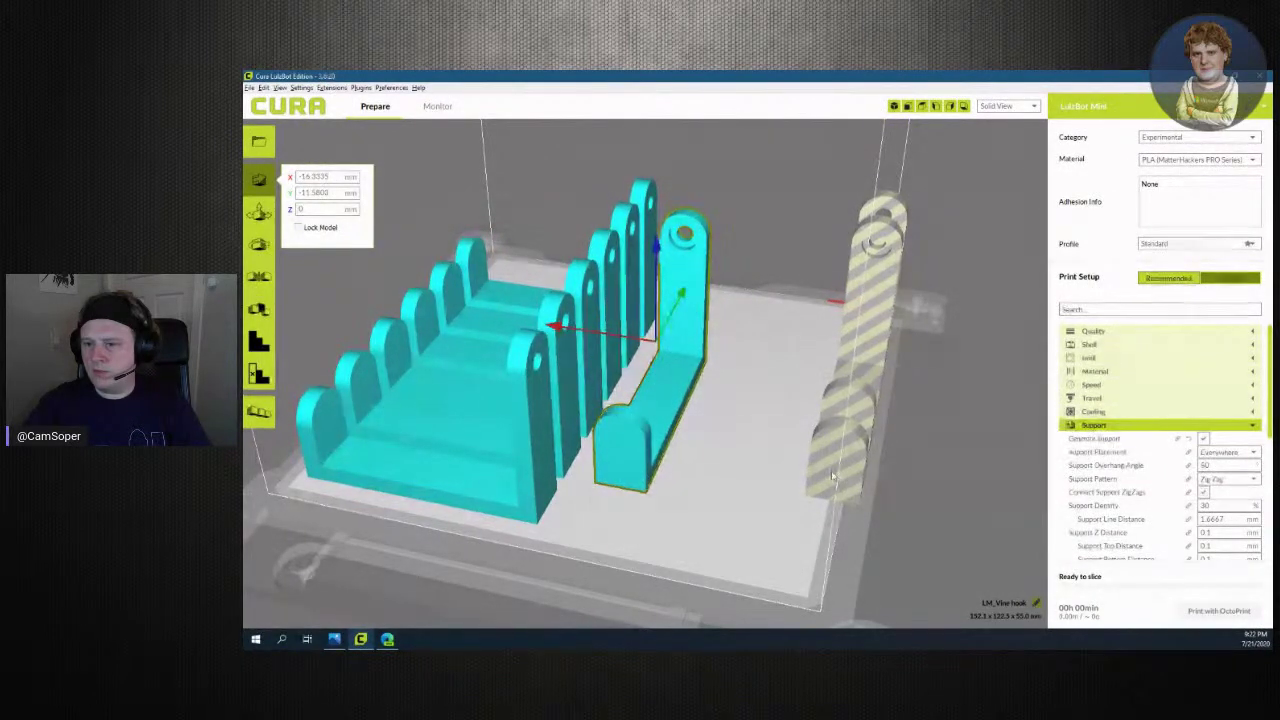
{"action": "left_click", "coordinate": [832, 473]}
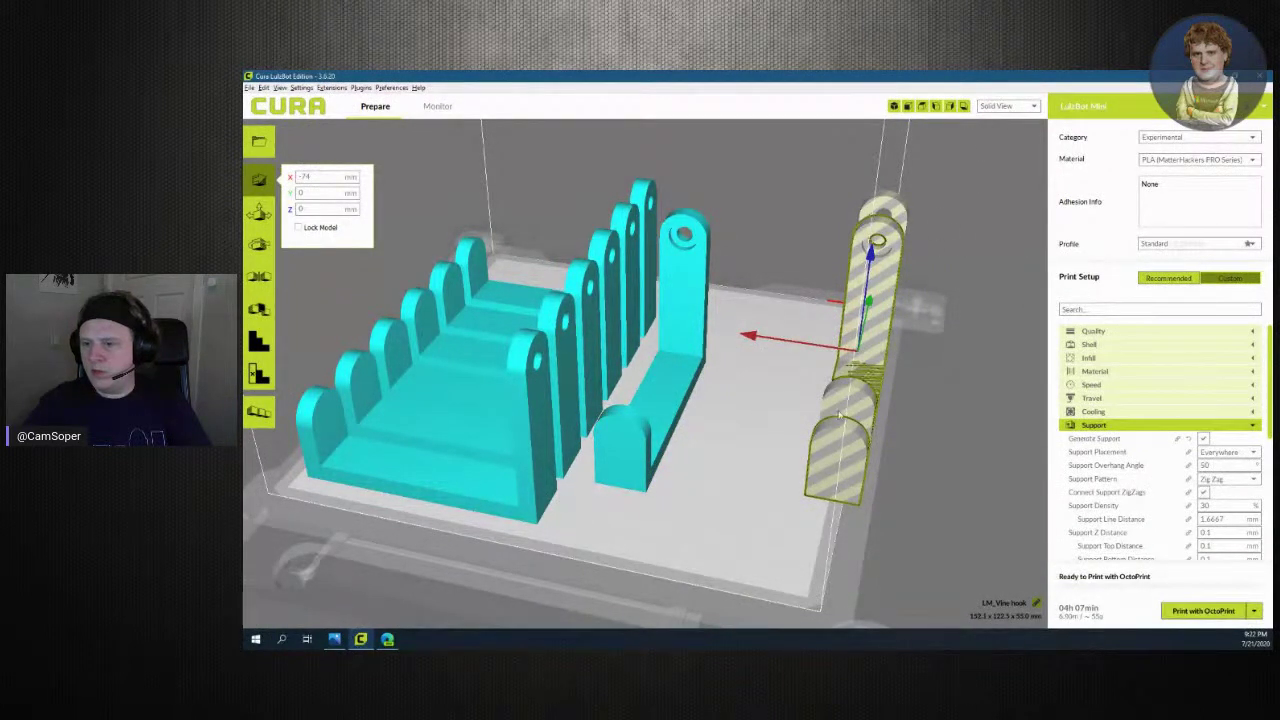
{"action": "left_click_drag", "start_coordinate": [835, 453], "coordinate": [699, 460]}
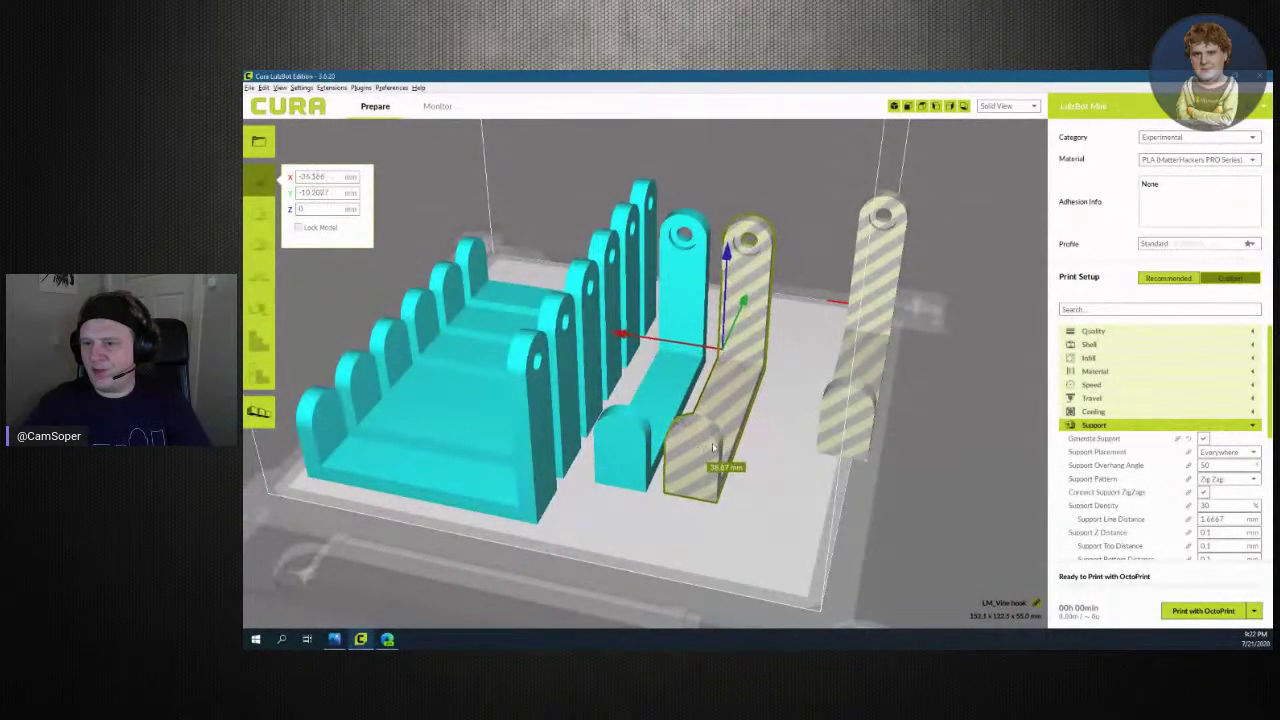
{"action": "left_click_drag", "start_coordinate": [699, 460], "coordinate": [703, 446]}
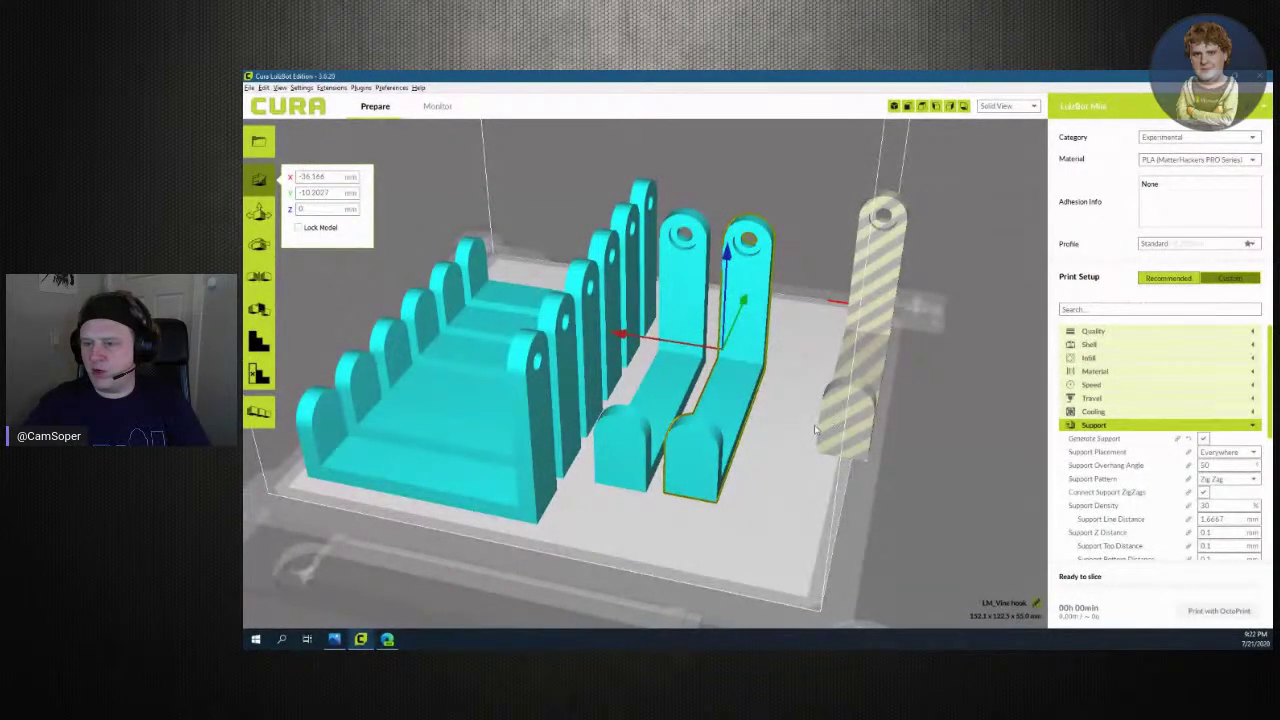
Line up the third hook beside the others, then switch to the vine staircase photo
{"action": "left_click", "coordinate": [815, 430]}
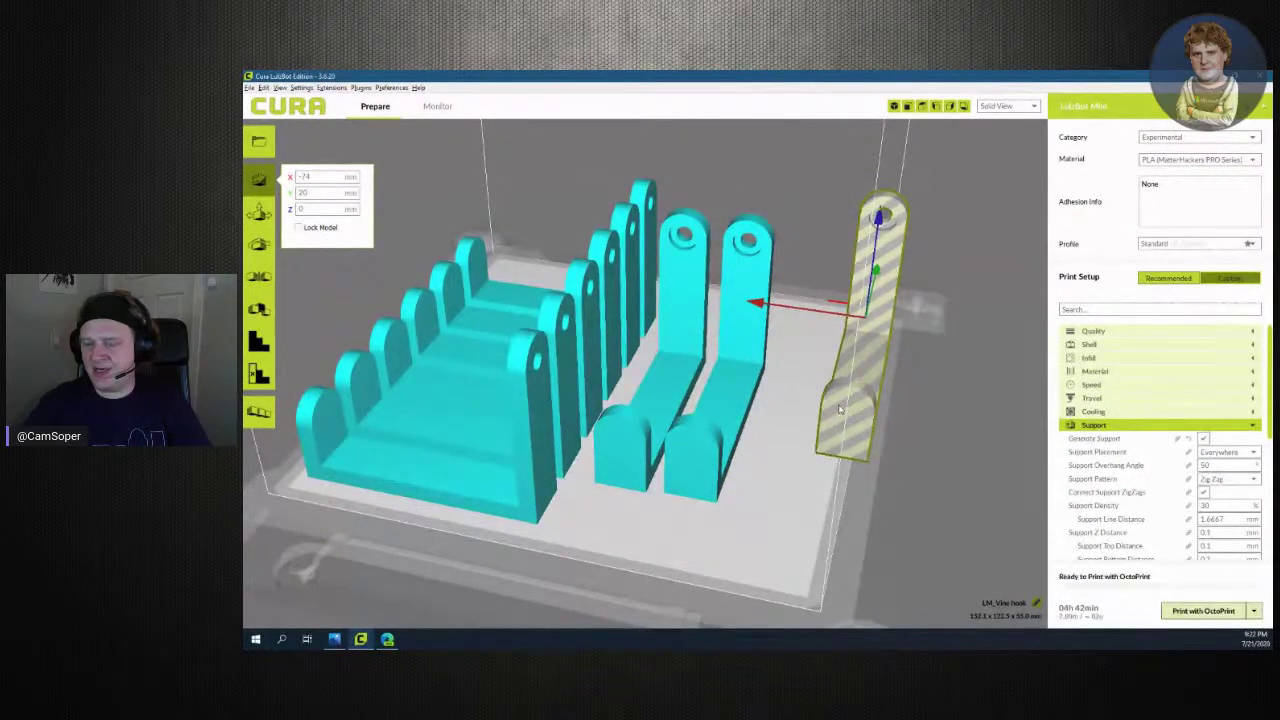
{"action": "left_click_drag", "start_coordinate": [840, 410], "coordinate": [757, 455]}
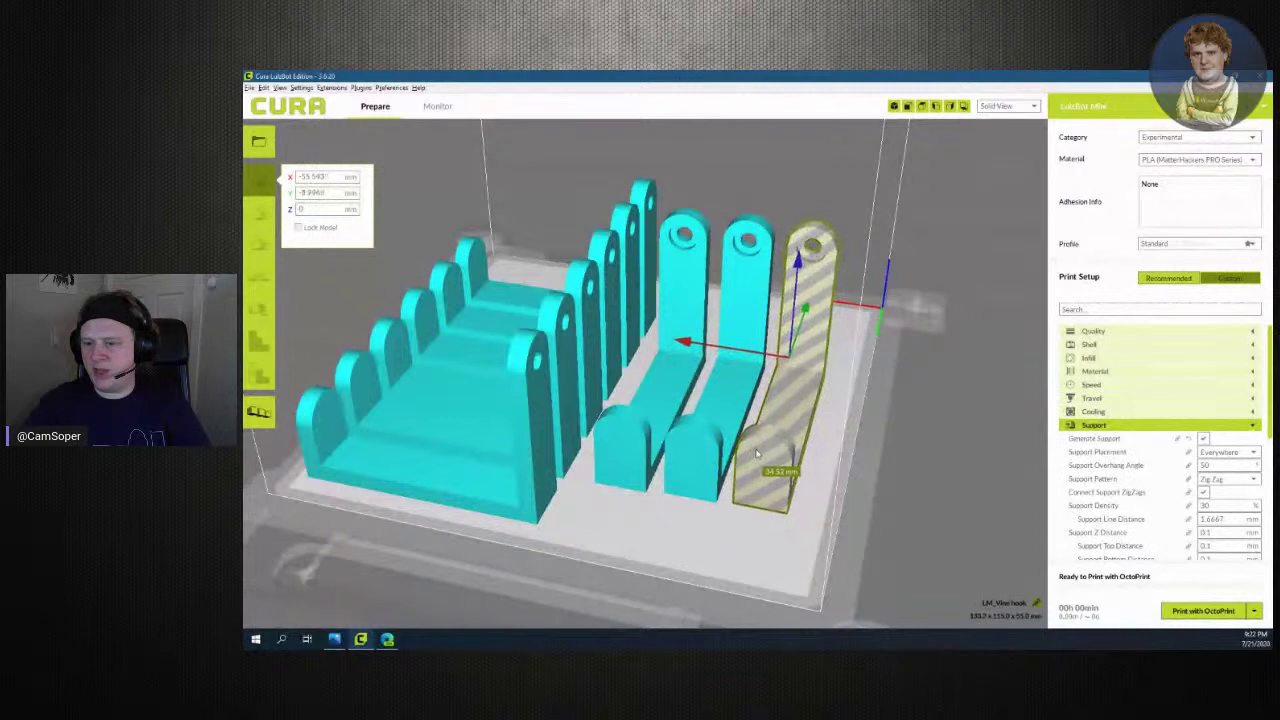
{"action": "left_click_drag", "start_coordinate": [757, 455], "coordinate": [768, 456]}
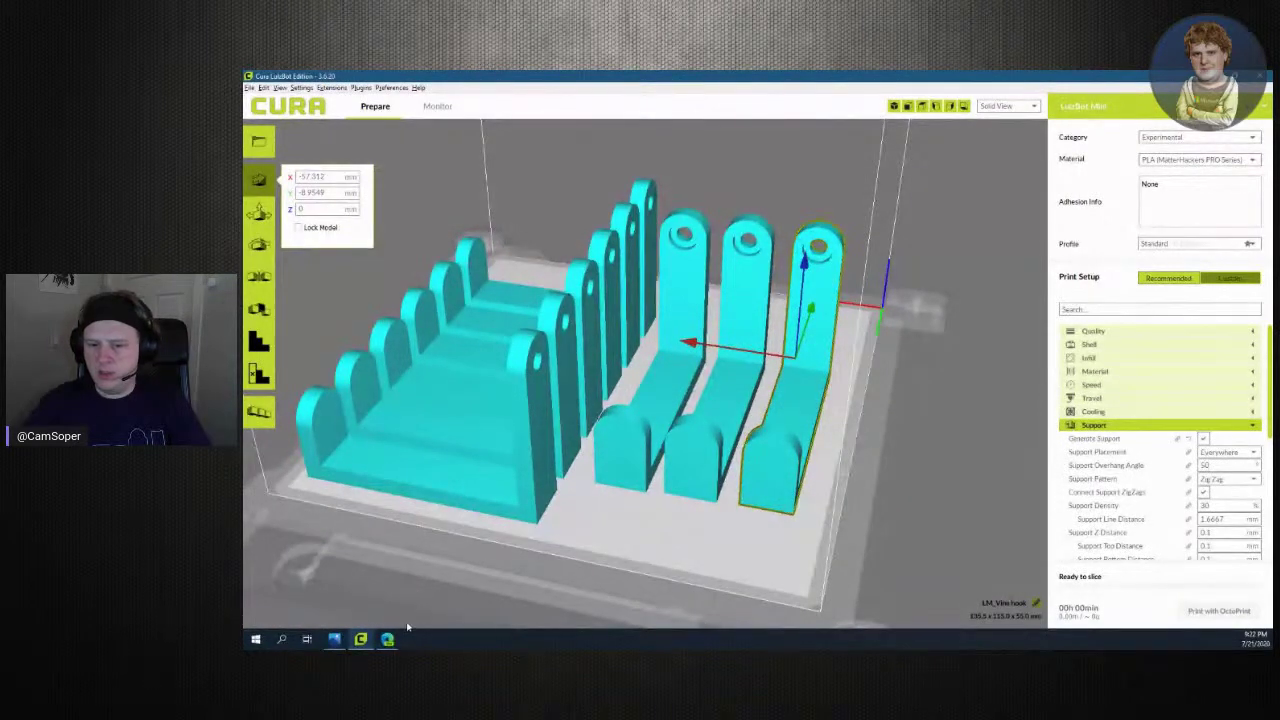
{"action": "key", "text": "alt+Tab"}
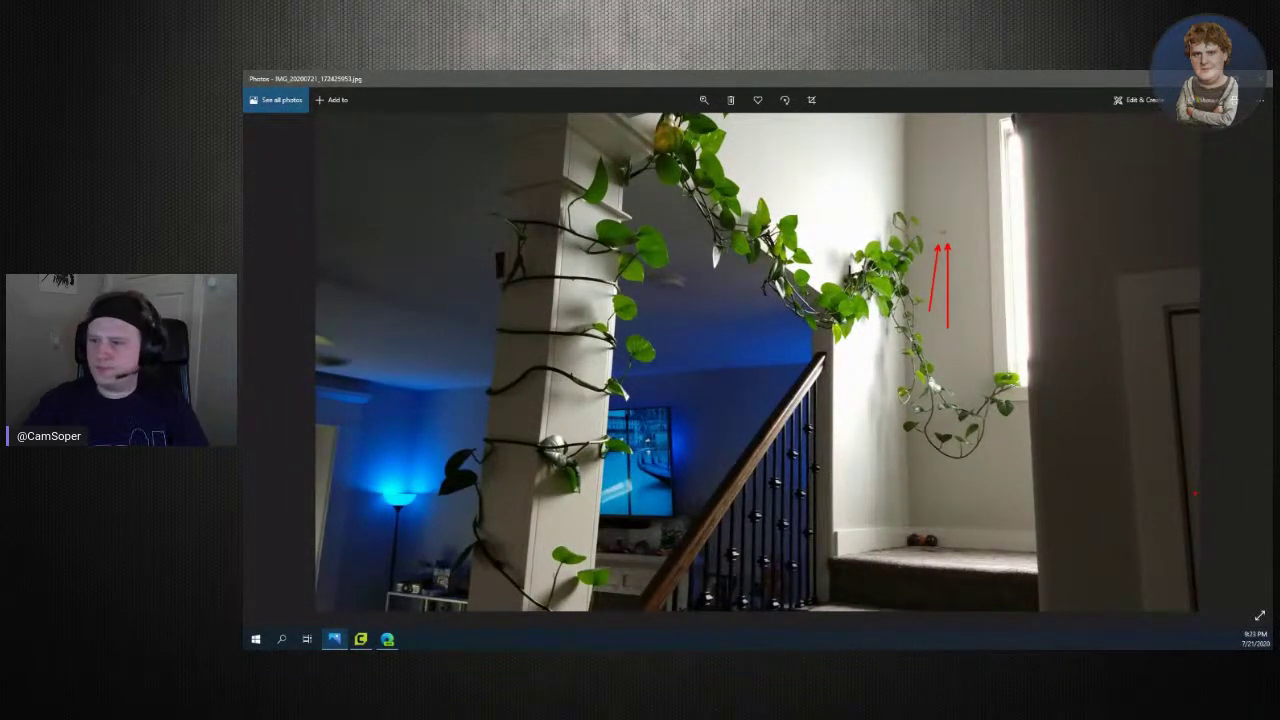
Clear the red arrows on the photo and return to Cura's sliced nine-hook plate
{"action": "key", "text": "Escape"}
{"action": "left_click", "coordinate": [361, 639]}
{"action": "mouse_move", "coordinate": [610, 542]}
{"action": "right_mouse_down"}
{"action": "mouse_move", "coordinate": [781, 545]}
{"action": "mouse_move", "coordinate": [956, 170]}
{"action": "right_mouse_up"}
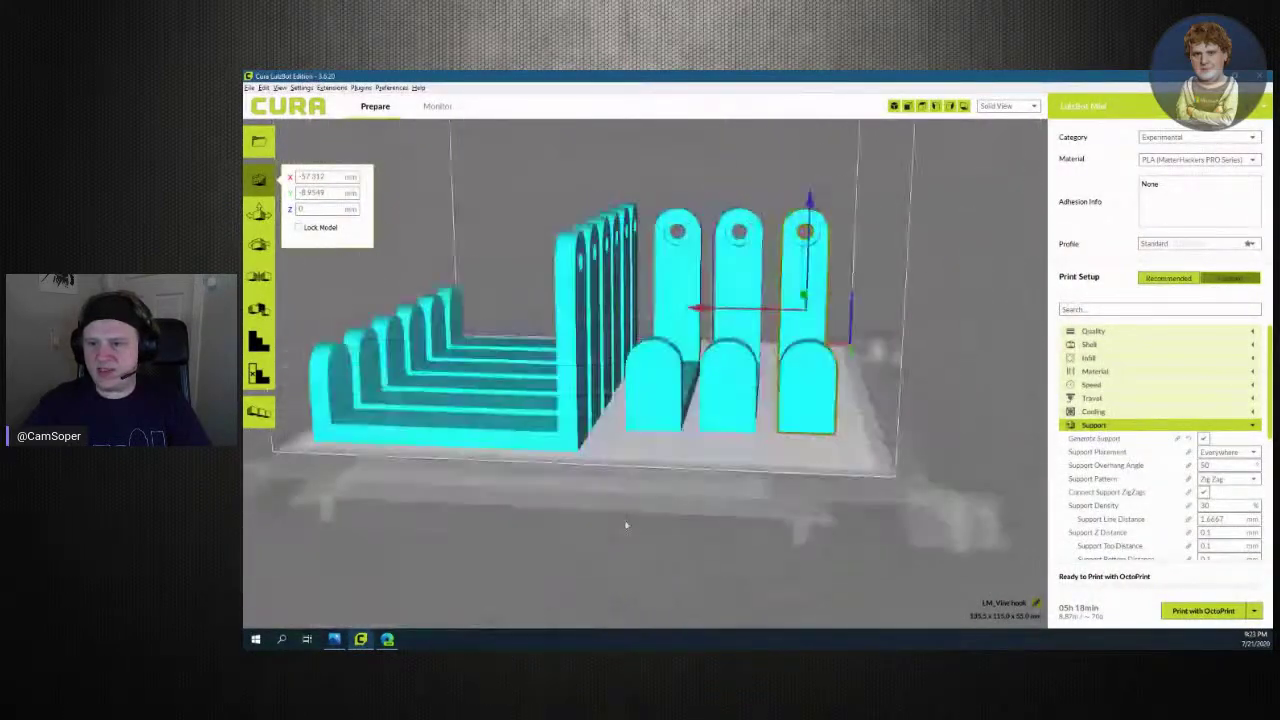
Switch to Layer View, hide travel moves, and raise the layer slider toward the top layers
{"action": "left_click", "coordinate": [1036, 108]}
{"action": "left_click", "coordinate": [1005, 139]}
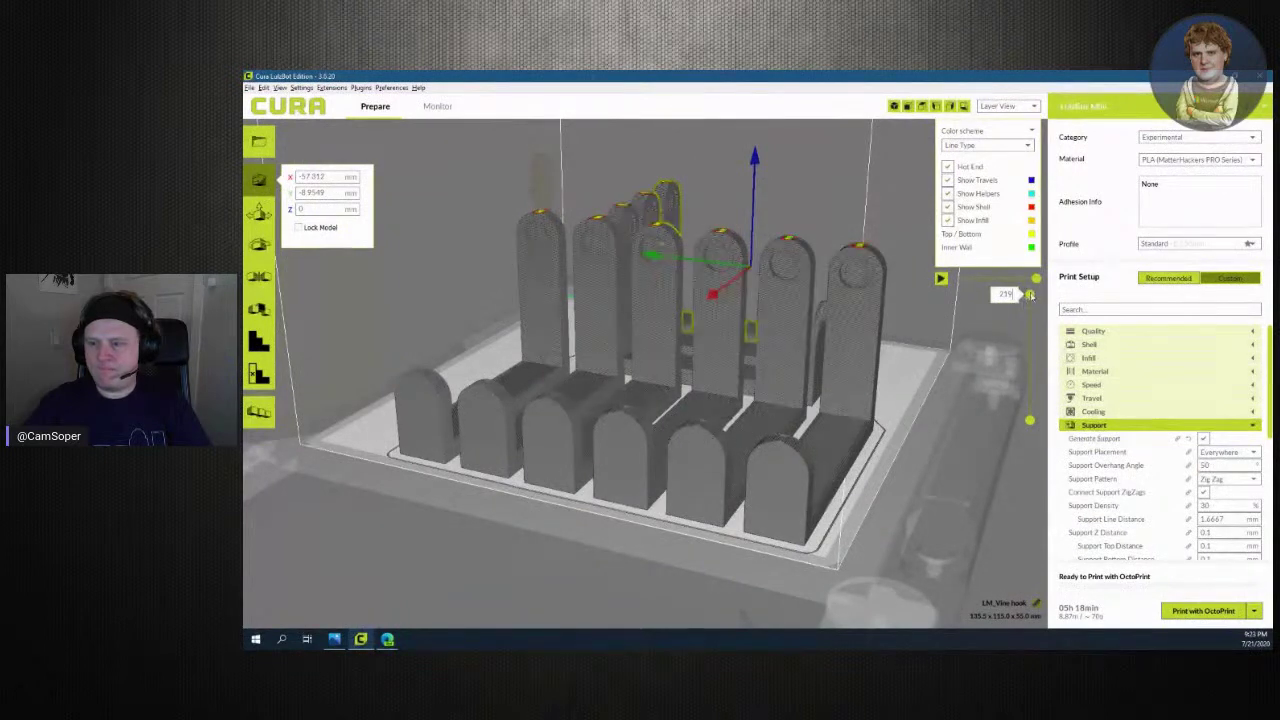
{"action": "left_click_drag", "start_coordinate": [1032, 302], "coordinate": [1044, 412]}
{"action": "mouse_move", "coordinate": [1040, 412]}
{"action": "right_mouse_down"}
{"action": "mouse_move", "coordinate": [893, 453]}
{"action": "mouse_move", "coordinate": [1020, 443]}
{"action": "right_mouse_up"}
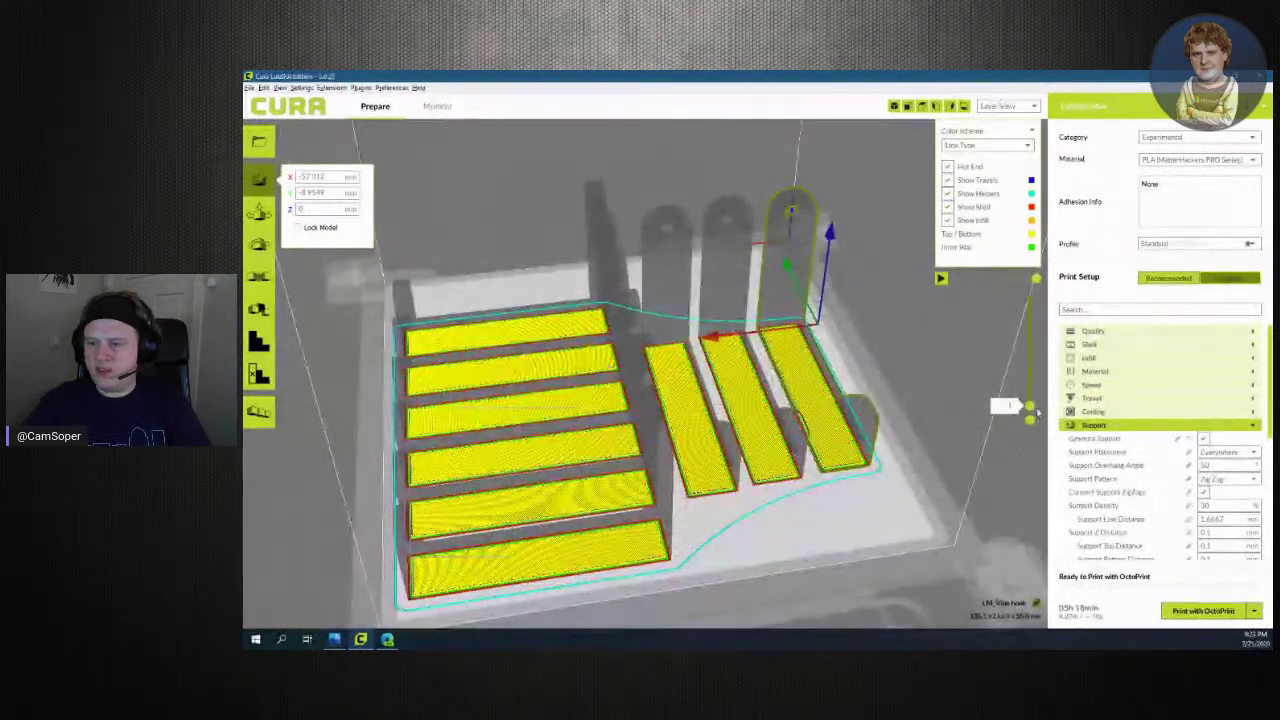
{"action": "left_click_drag", "start_coordinate": [1030, 406], "coordinate": [1030, 349]}
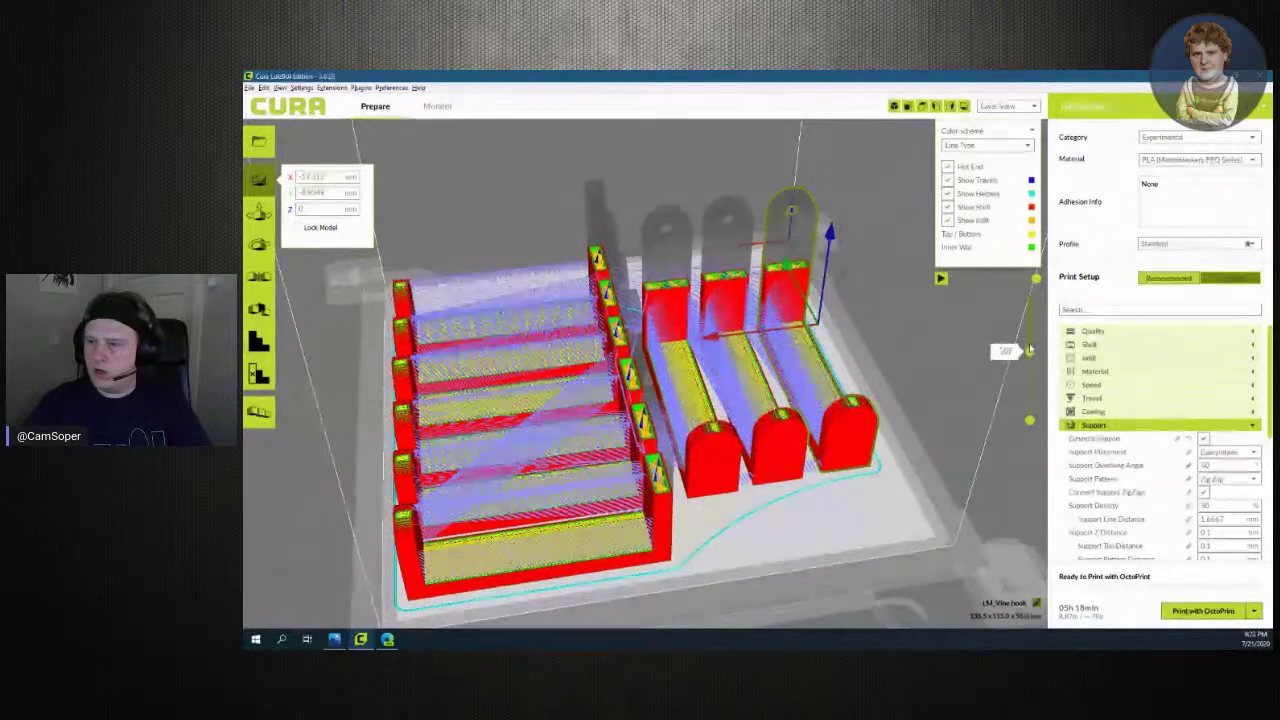
{"action": "left_click", "coordinate": [947, 180]}
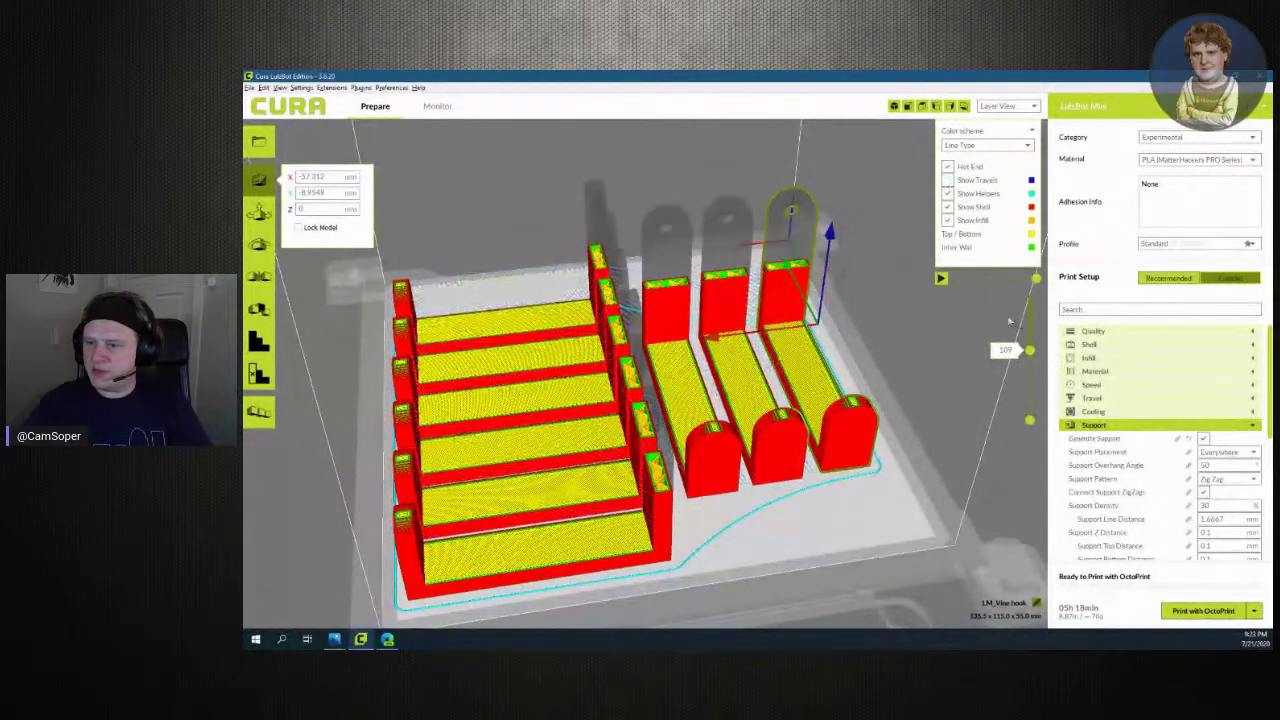
{"action": "left_click_drag", "start_coordinate": [1031, 350], "coordinate": [1031, 301]}
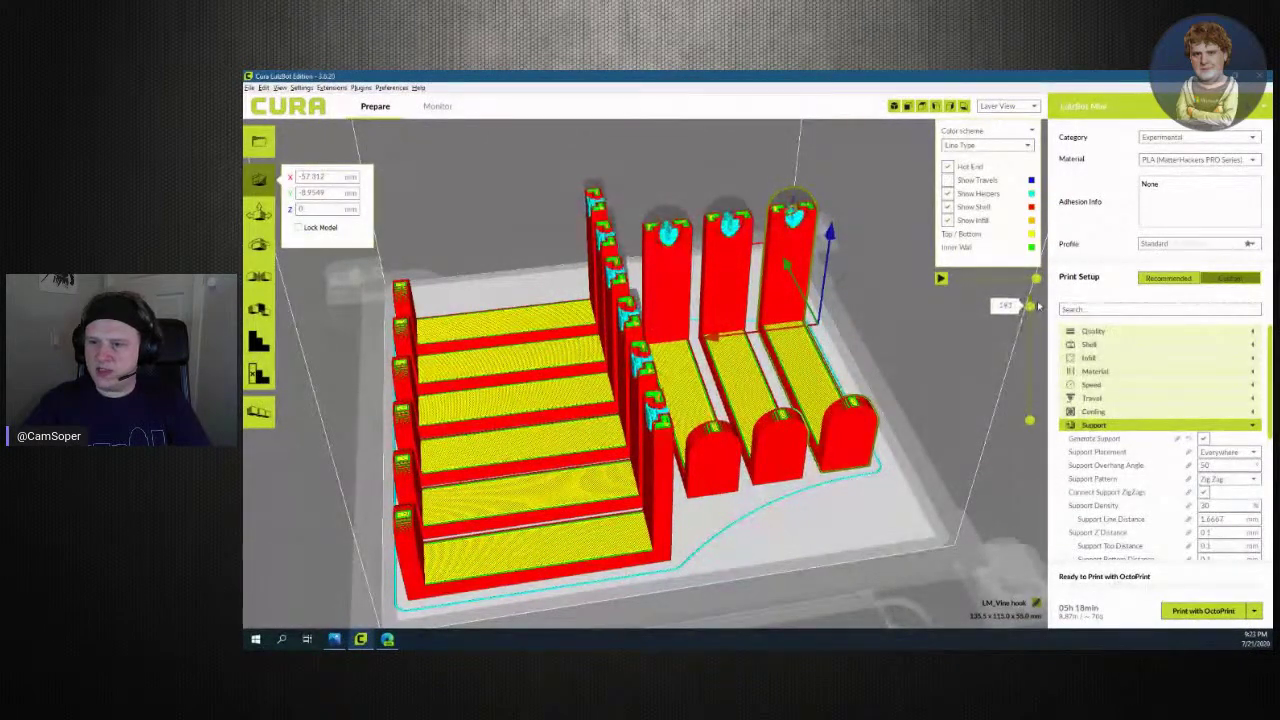
{"action": "left_click_drag", "start_coordinate": [1031, 301], "coordinate": [1031, 293]}
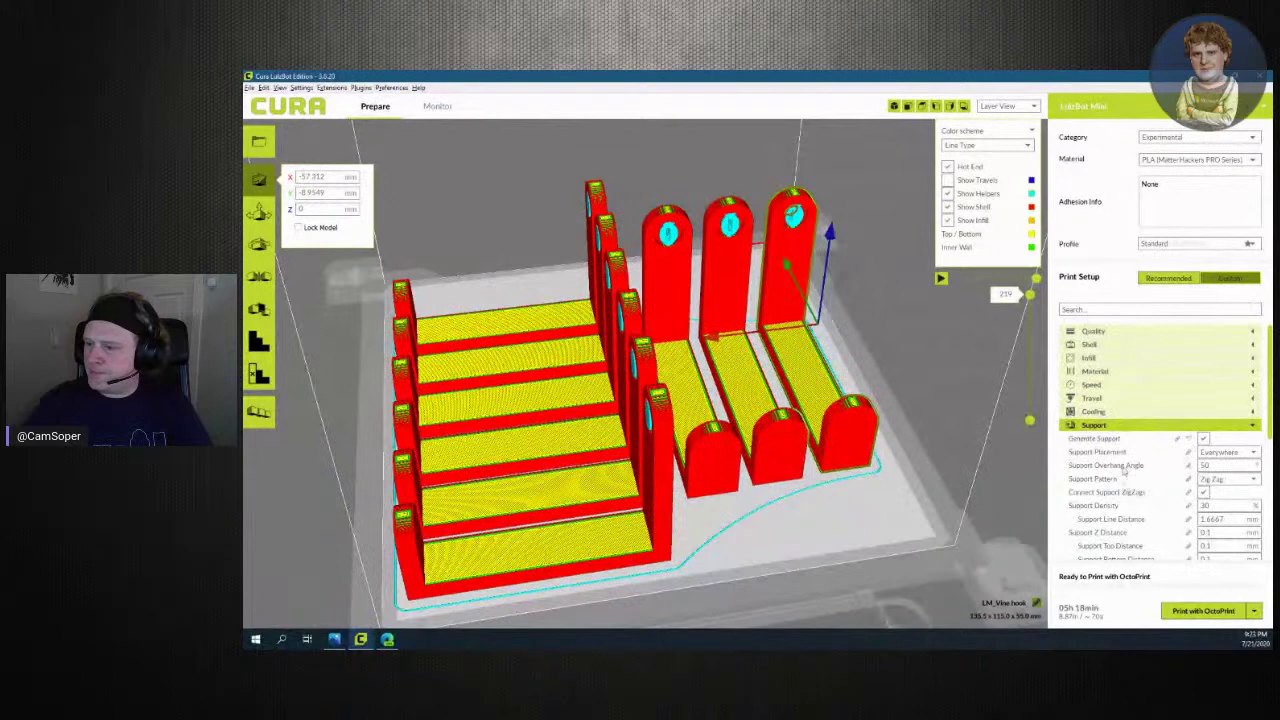
Check the Material printing temperature of 215 °C, then collapse Material
{"action": "scroll", "coordinate": [1200, 415], "scroll_direction": "down", "scroll_amount": 3}
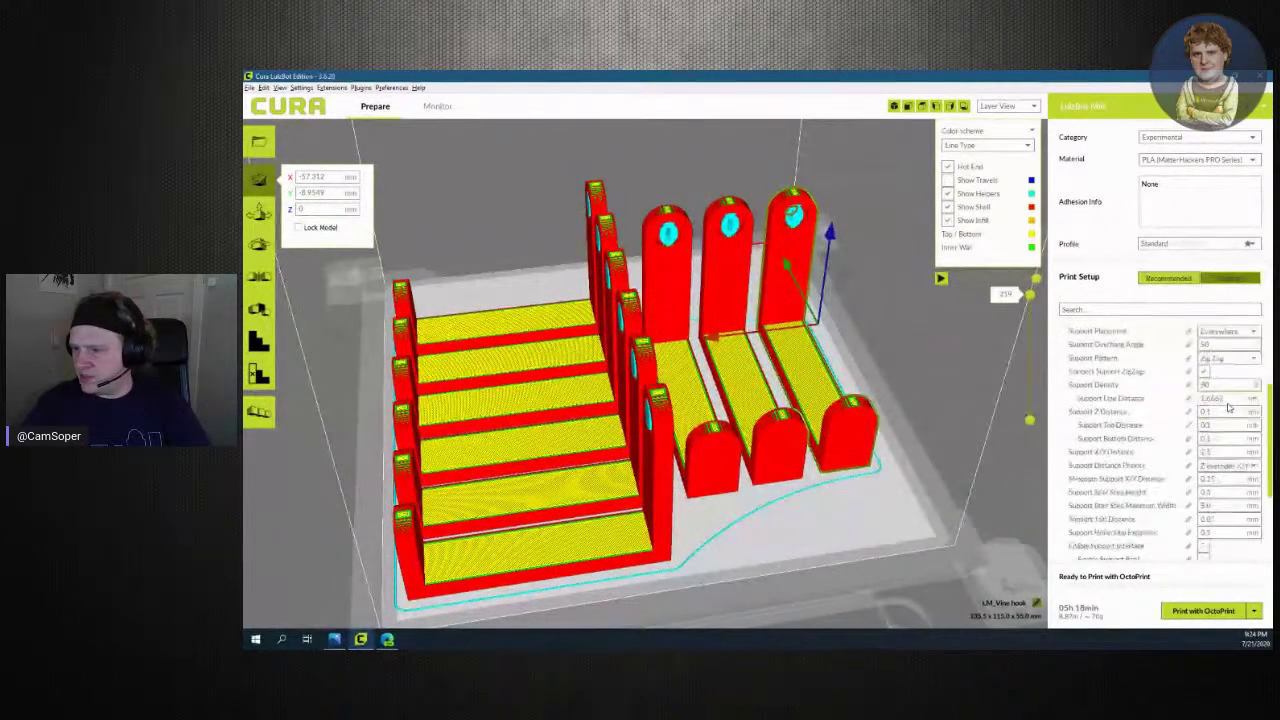
{"action": "scroll", "coordinate": [1229, 406], "scroll_direction": "down", "scroll_amount": 3}
{"action": "scroll", "coordinate": [1226, 400], "scroll_direction": "up", "scroll_amount": 5}
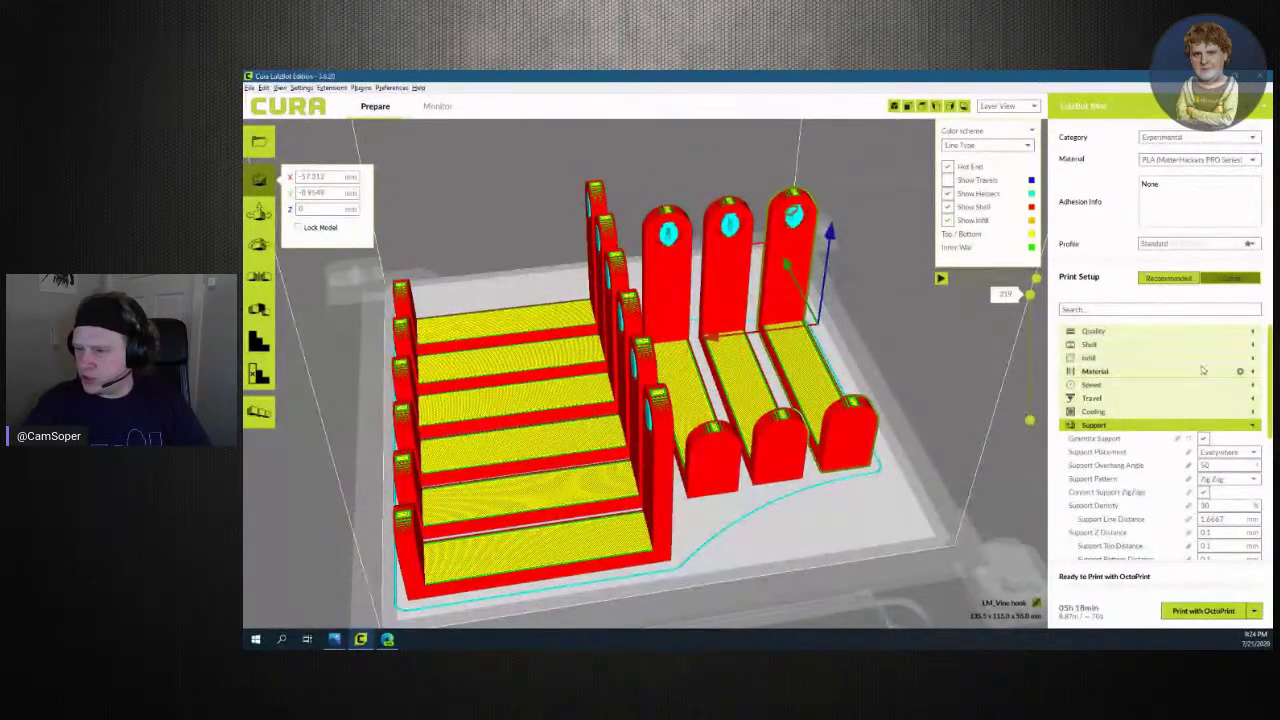
{"action": "left_click", "coordinate": [1252, 371]}
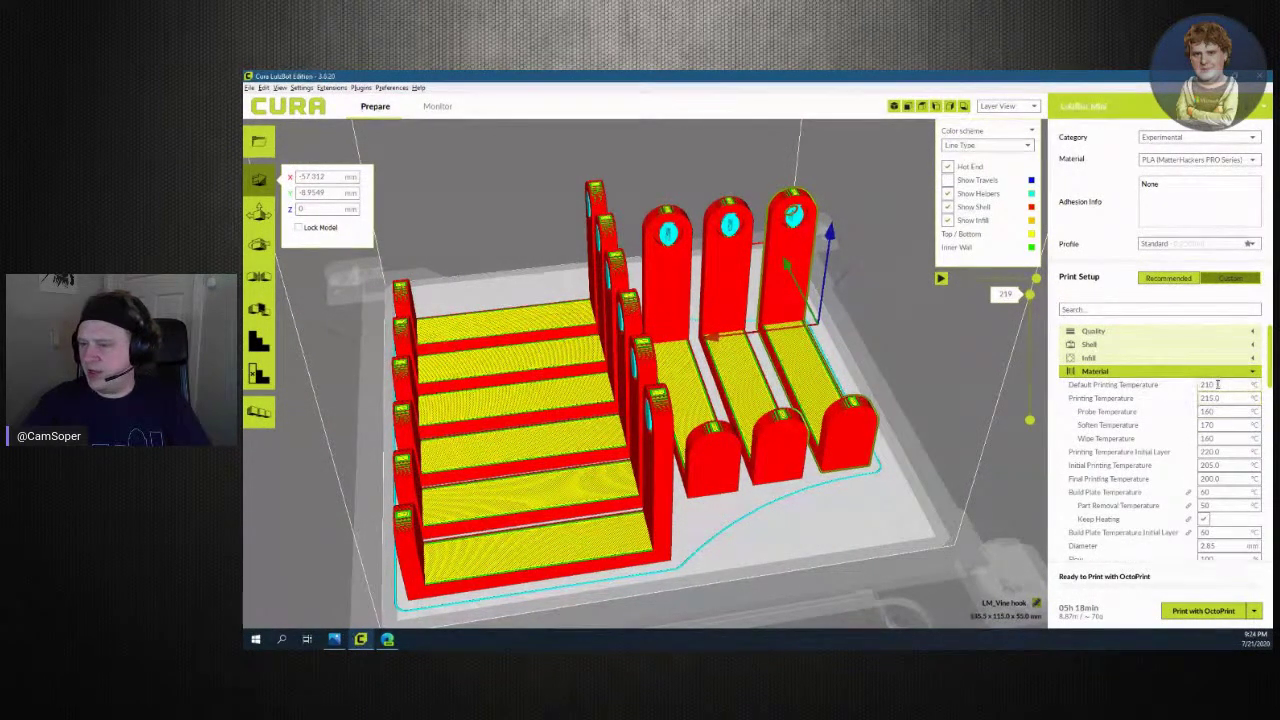
{"action": "mouse_move", "coordinate": [1226, 397]}
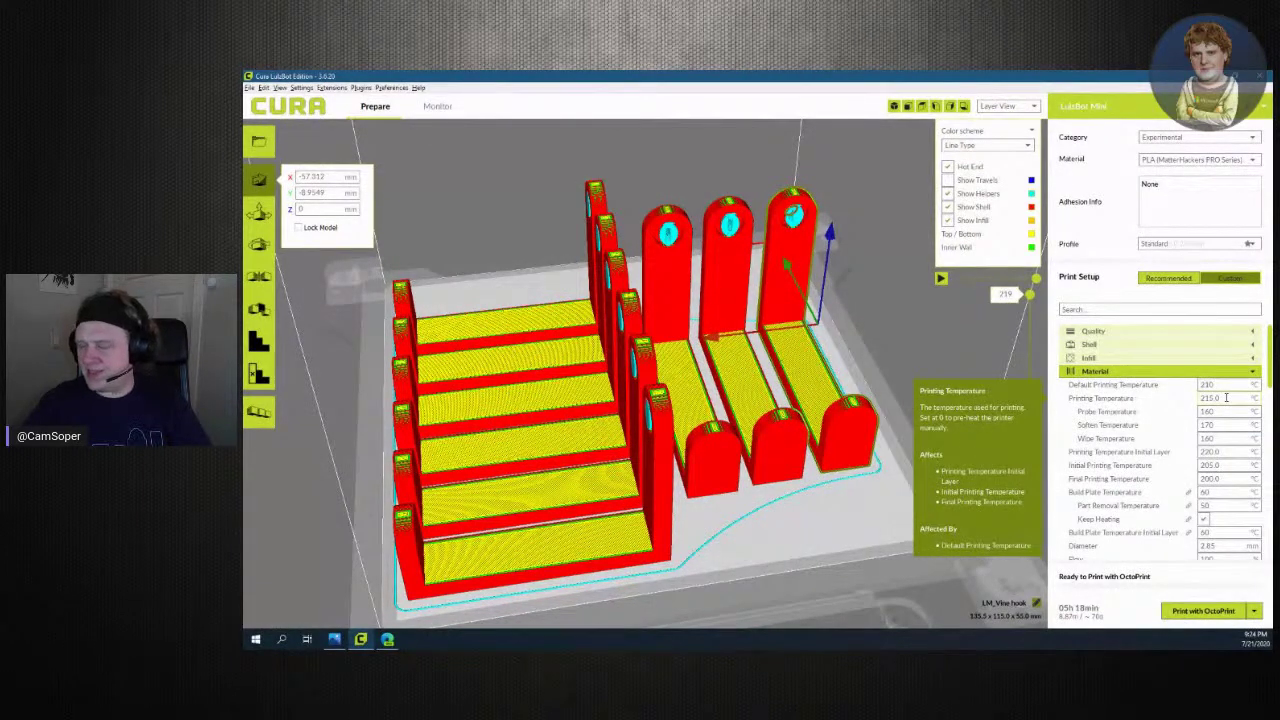
{"action": "double_click", "coordinate": [1226, 399]}
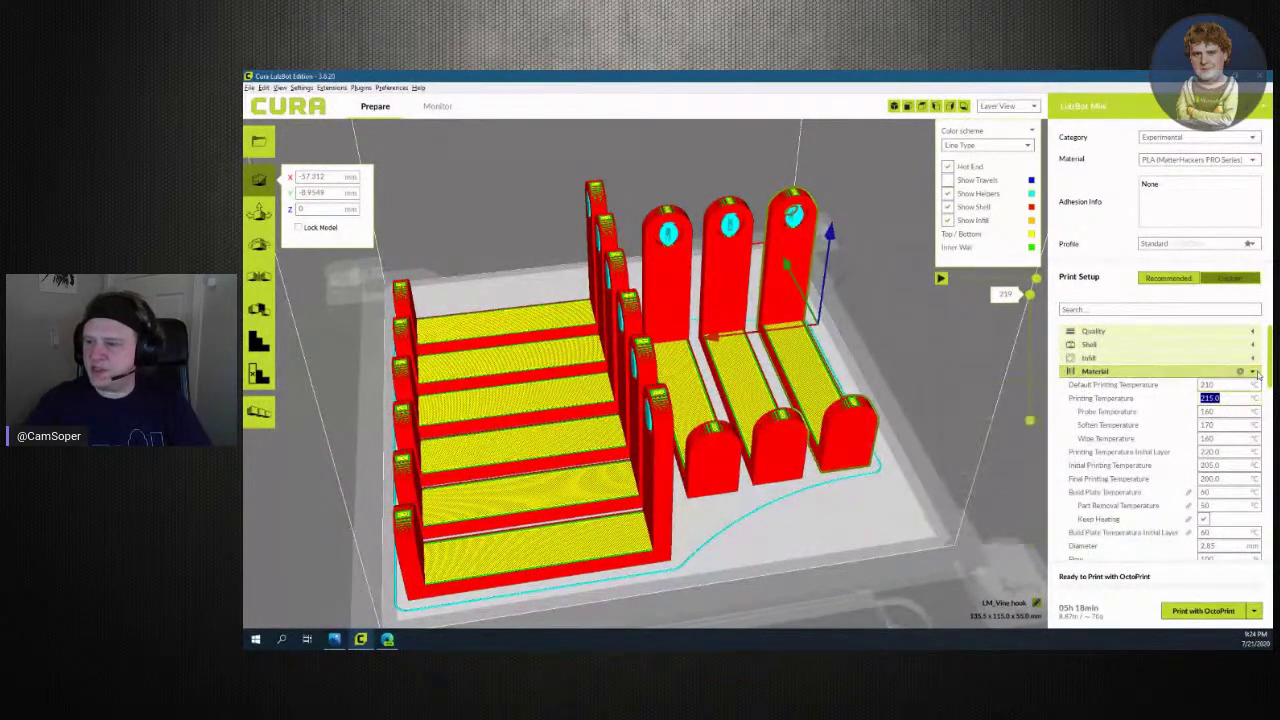
{"action": "left_click", "coordinate": [1252, 373]}
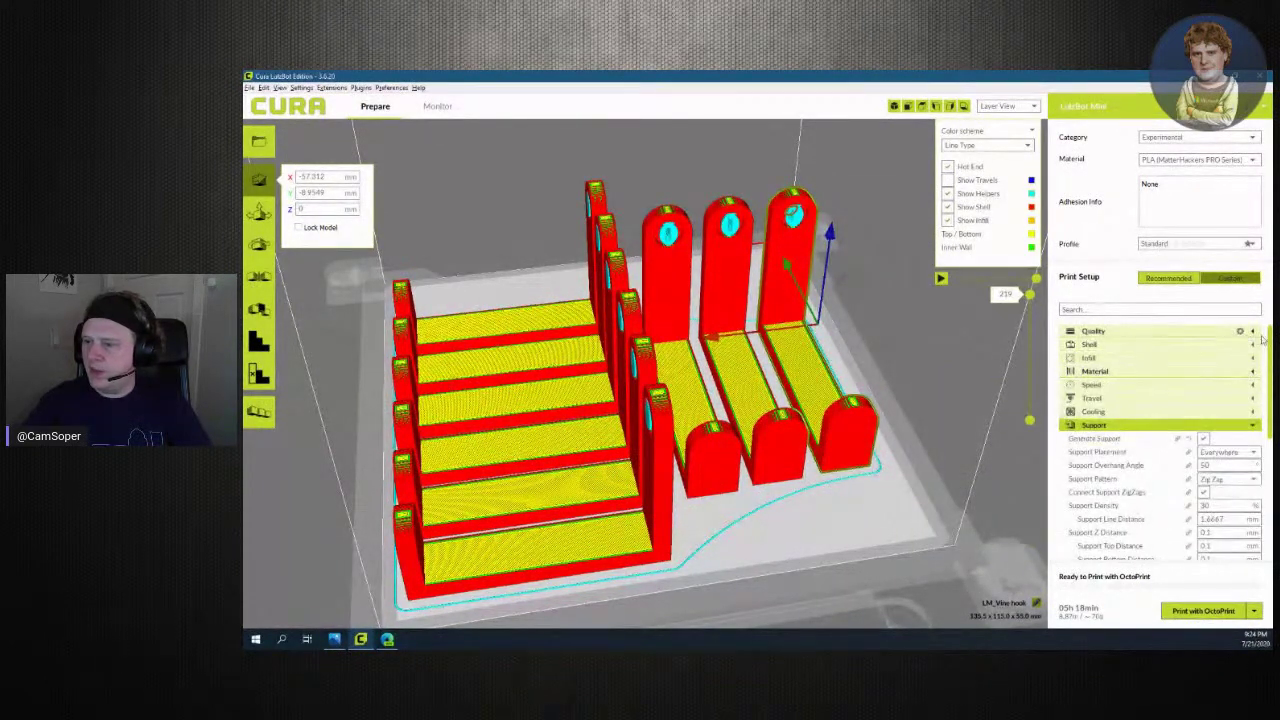
Check the 0.25 mm Layer Height under Quality, then collapse Support
{"action": "left_click", "coordinate": [1250, 333]}
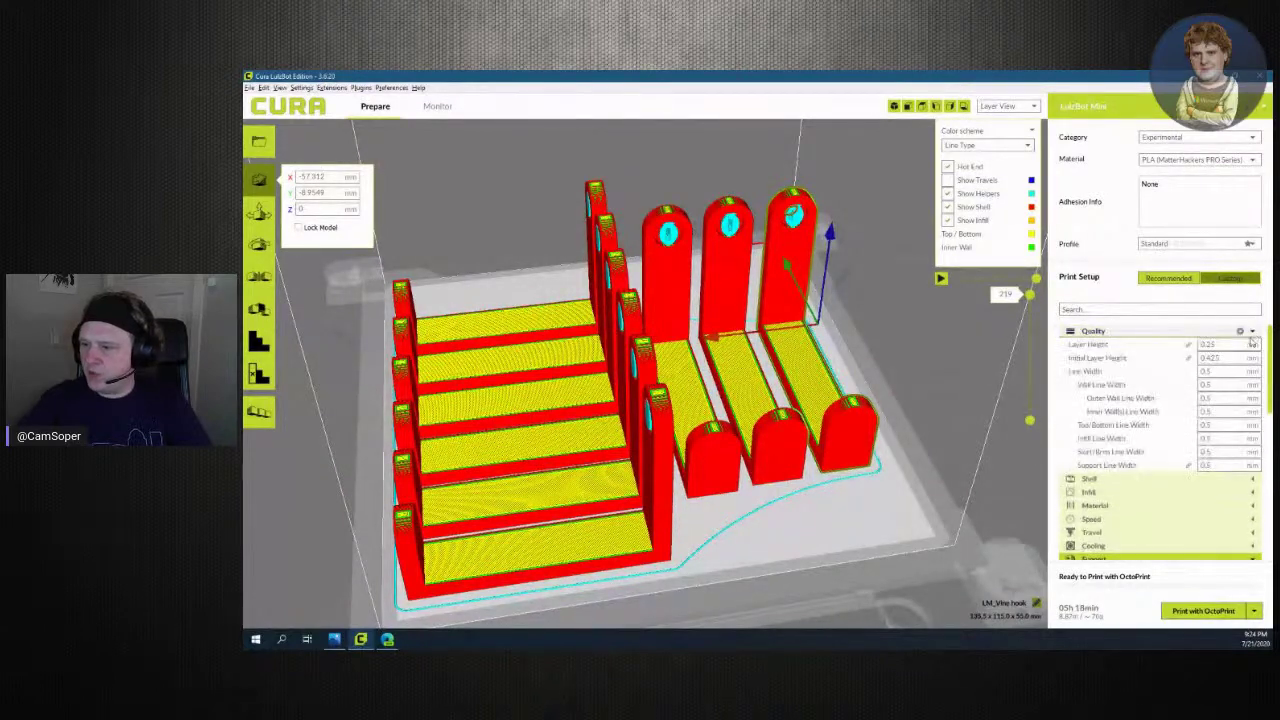
{"action": "mouse_move", "coordinate": [1228, 344]}
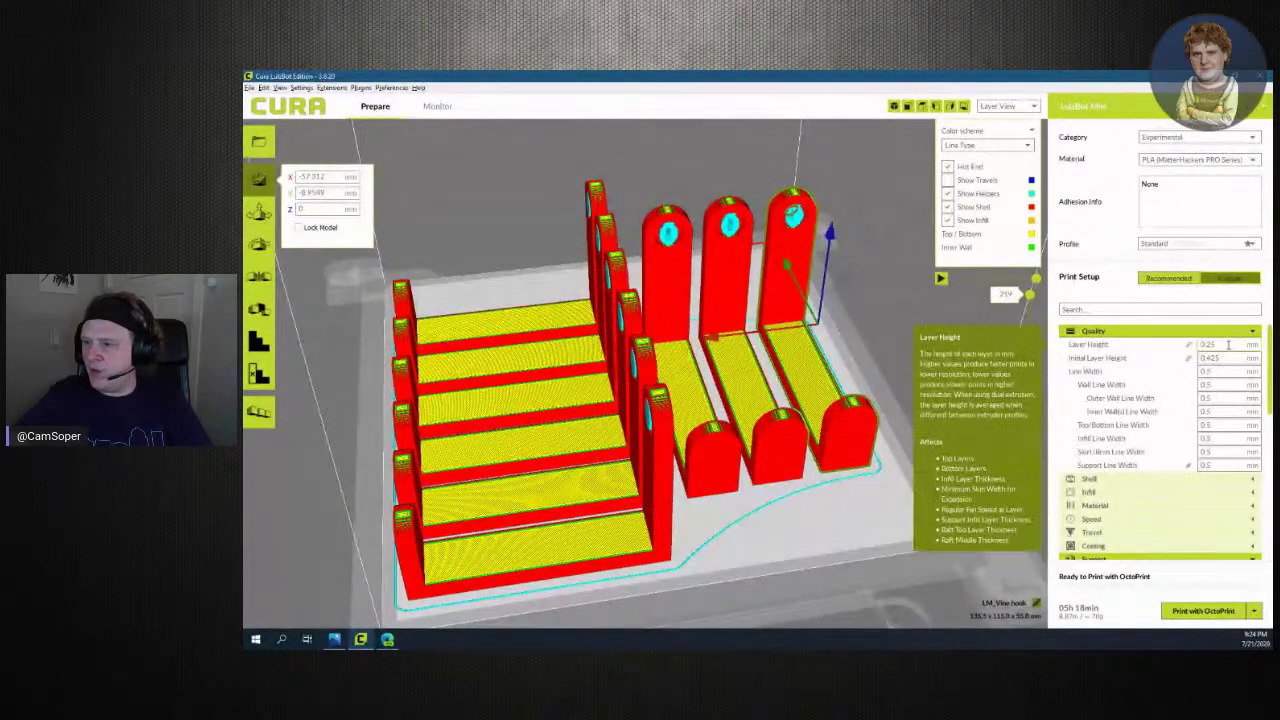
{"action": "scroll", "coordinate": [1268, 357], "scroll_direction": "down", "scroll_amount": 1}
{"action": "scroll", "coordinate": [1266, 357], "scroll_direction": "up", "scroll_amount": 1}
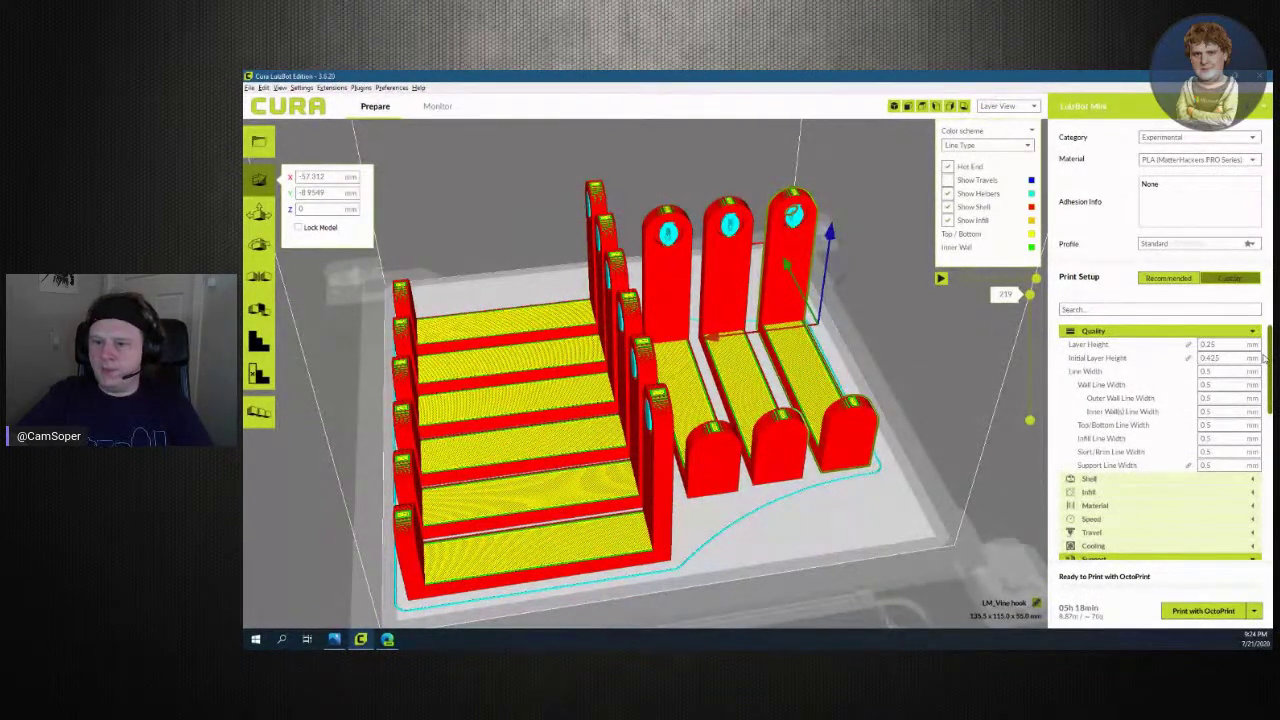
{"action": "left_click_drag", "start_coordinate": [1263, 356], "coordinate": [1268, 437]}
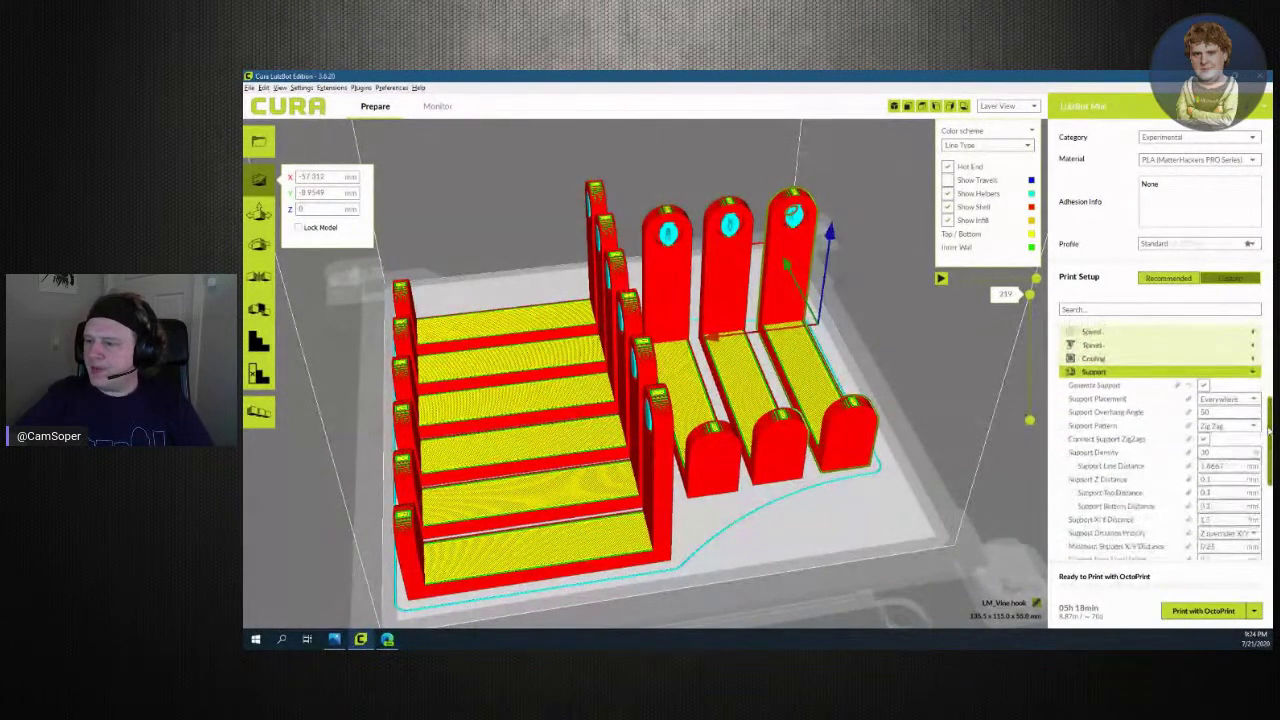
{"action": "left_click", "coordinate": [1253, 372]}
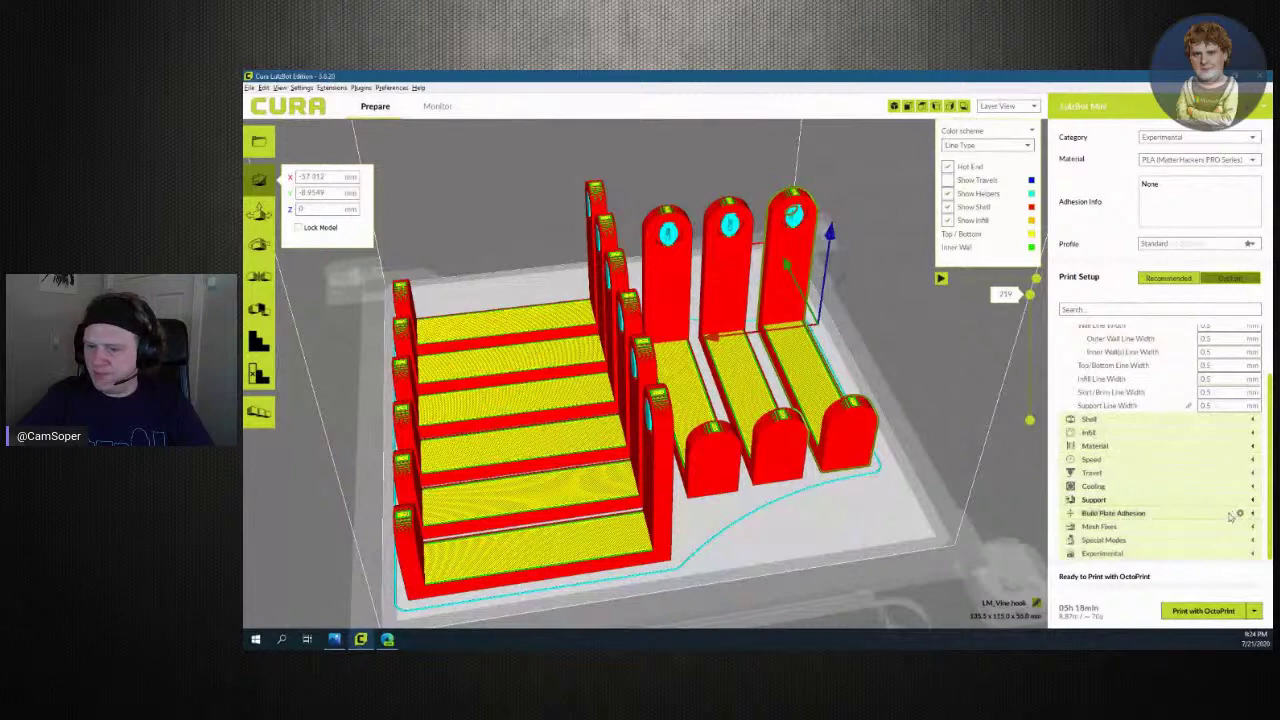
{"action": "scroll", "coordinate": [736, 556], "scroll_direction": "up", "scroll_amount": 2}
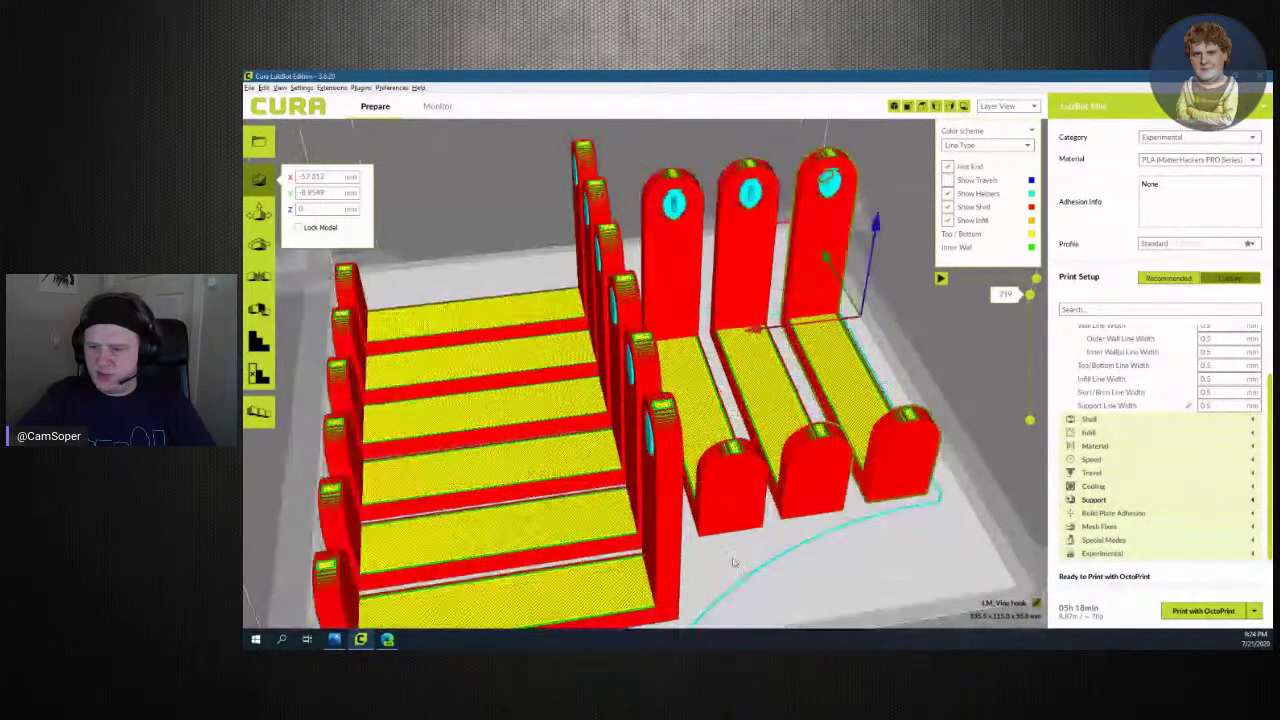
Zoom in on the cyan skirt line beside the hooks and draw arrows pointing at it
{"action": "scroll", "coordinate": [733, 563], "scroll_direction": "up", "scroll_amount": 2}
{"action": "scroll", "coordinate": [733, 563], "scroll_direction": "up", "scroll_amount": 2}
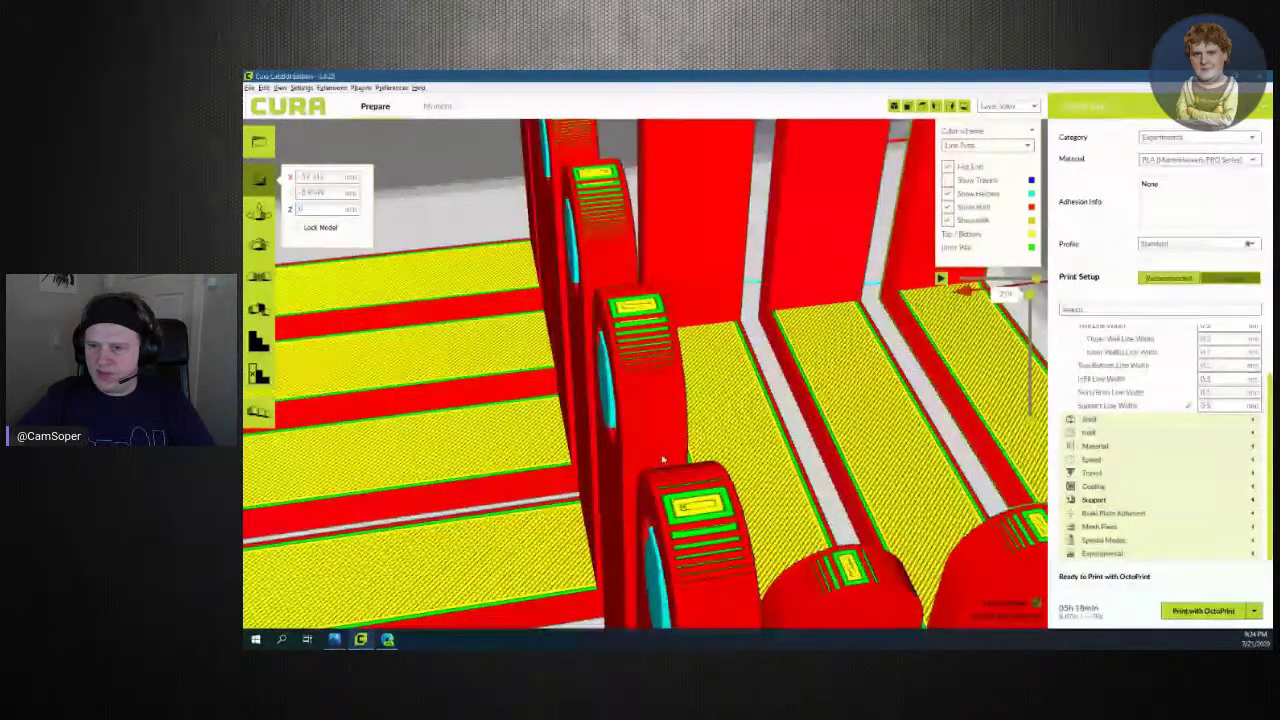
{"action": "scroll", "coordinate": [662, 459], "scroll_direction": "up", "scroll_amount": 3}
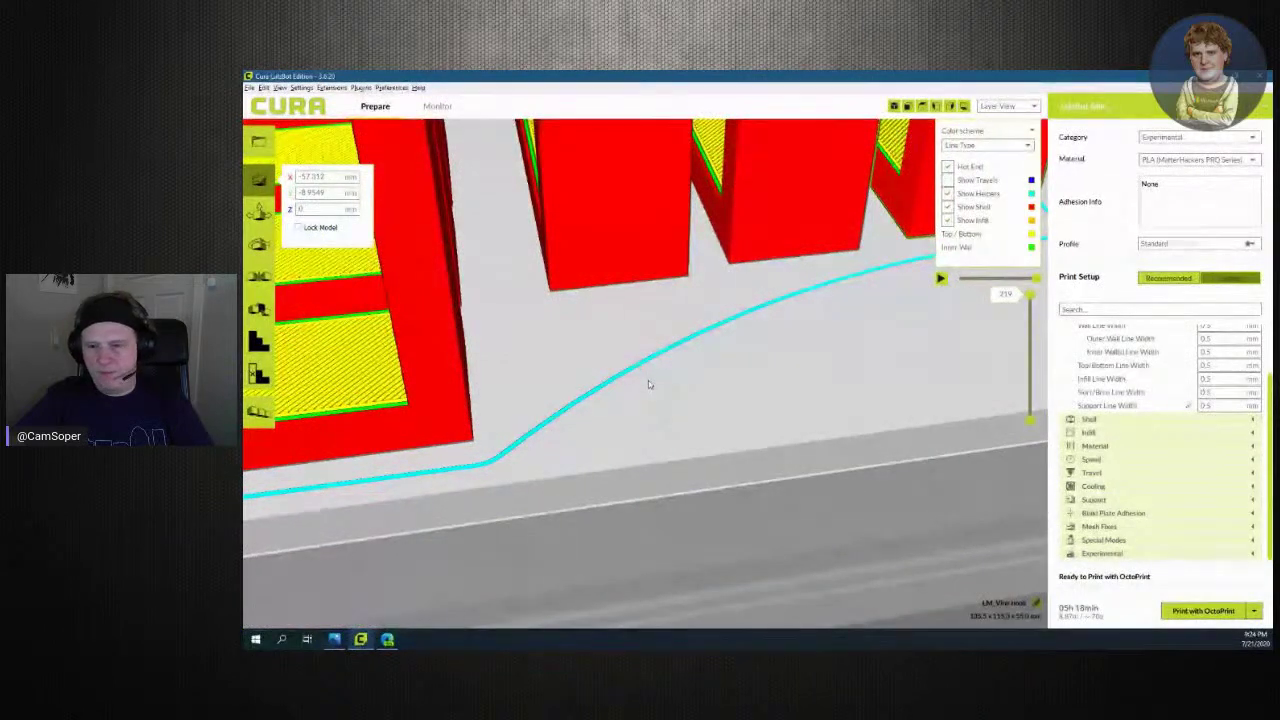
{"action": "left_click_drag", "start_coordinate": [641, 376], "coordinate": [670, 462]}
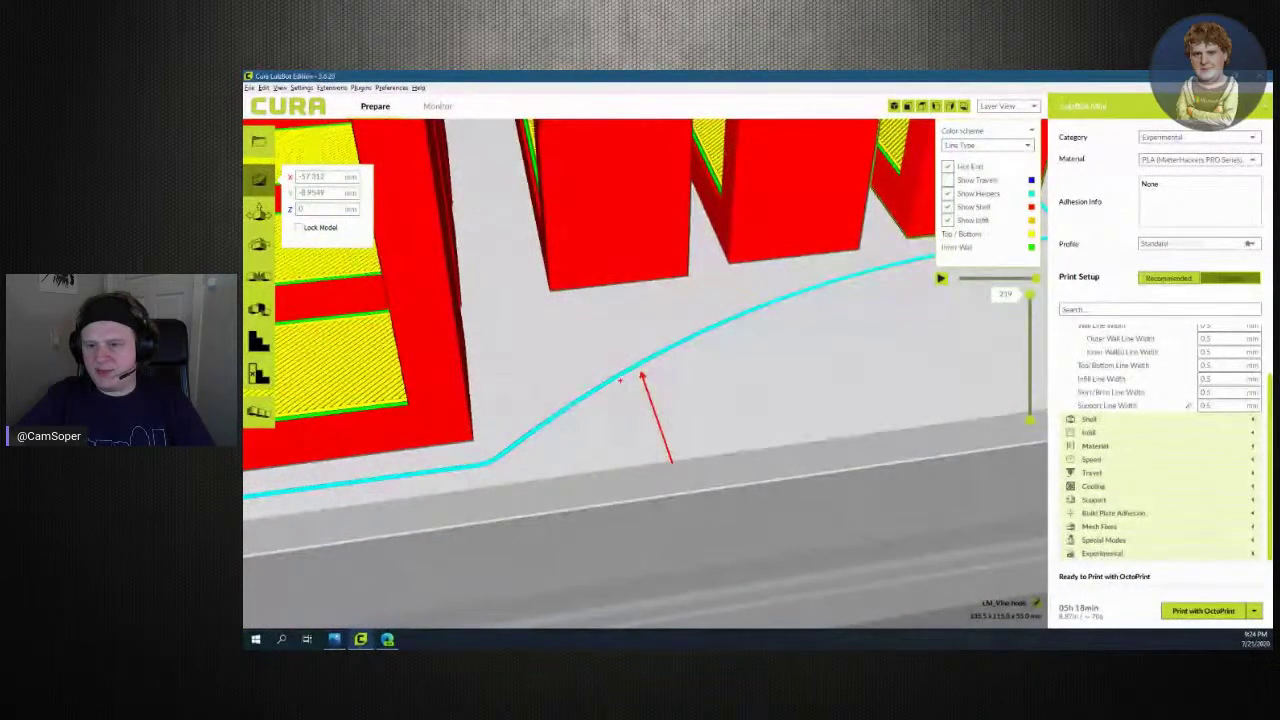
{"action": "left_click_drag", "start_coordinate": [660, 361], "coordinate": [690, 427]}
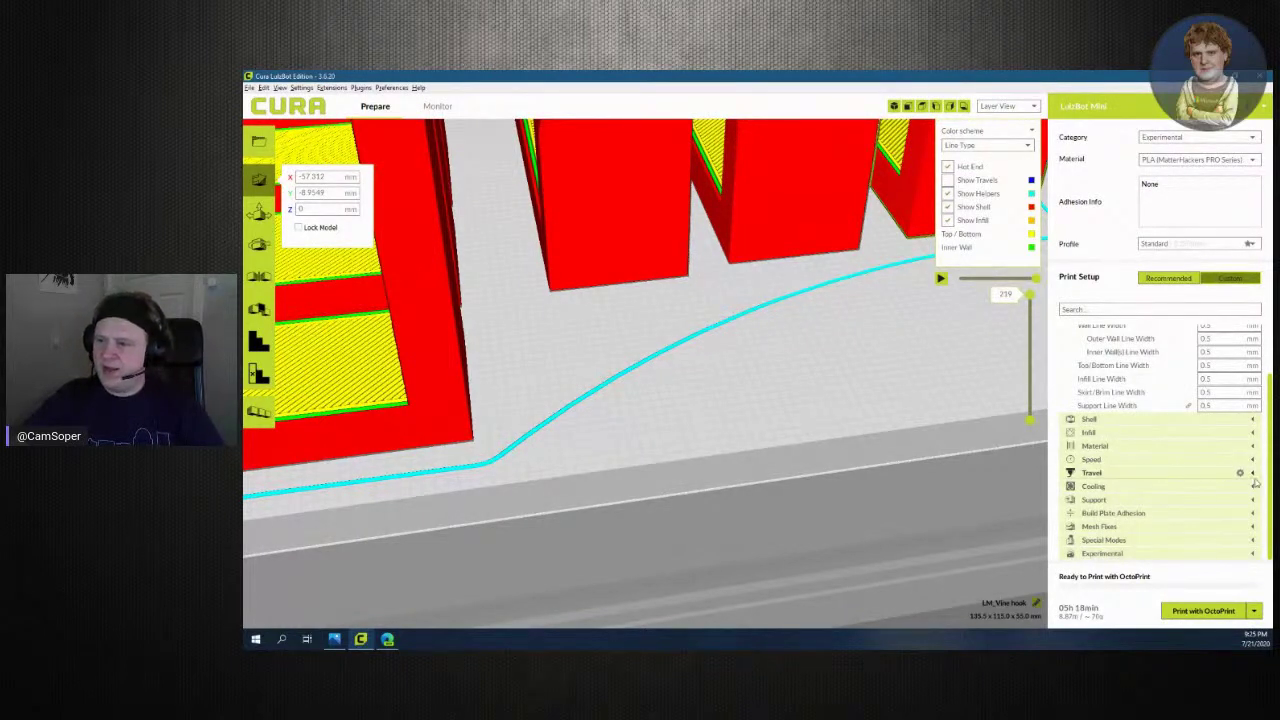
Set Build Plate Adhesion Skirt Line Count to 2 and re-slice
{"action": "mouse_move", "coordinate": [1160, 486]}
{"action": "left_click", "coordinate": [1252, 514]}
{"action": "scroll", "coordinate": [1241, 538], "scroll_direction": "down", "scroll_amount": 1}
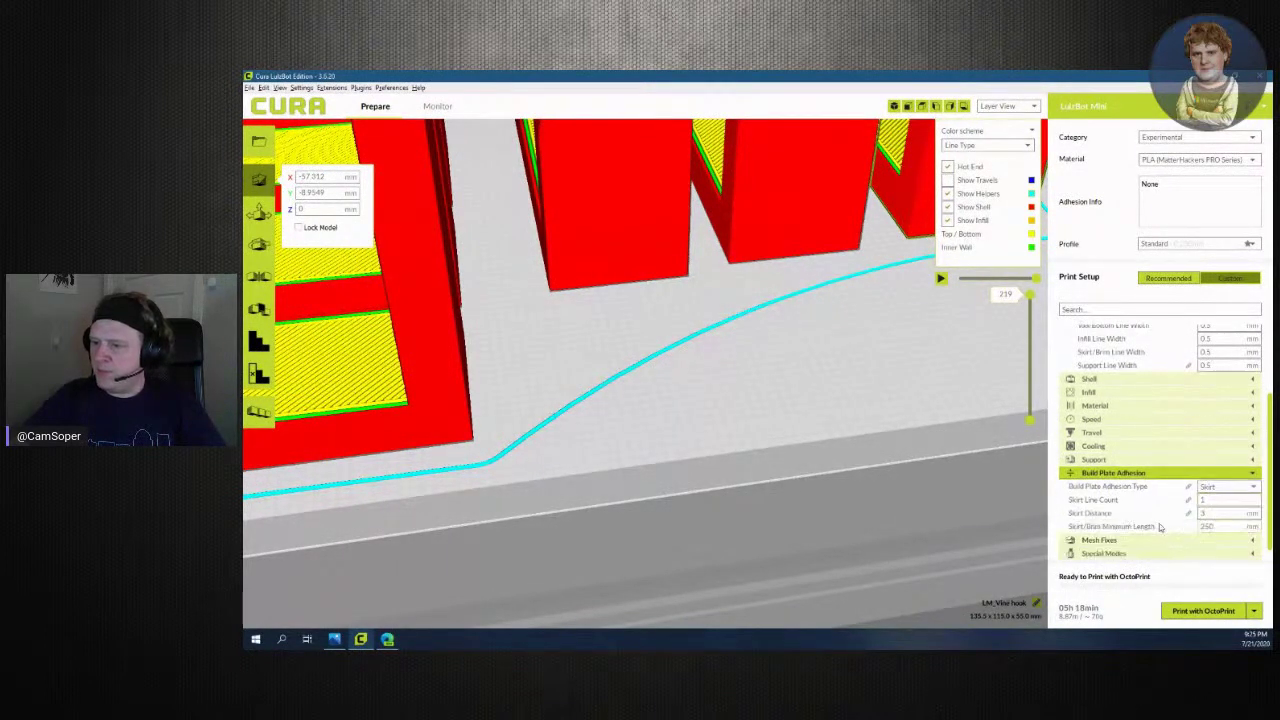
{"action": "scroll", "coordinate": [1225, 500], "scroll_direction": "down", "scroll_amount": 1}
{"action": "double_click", "coordinate": [1218, 486]}
{"action": "type", "text": "2"}
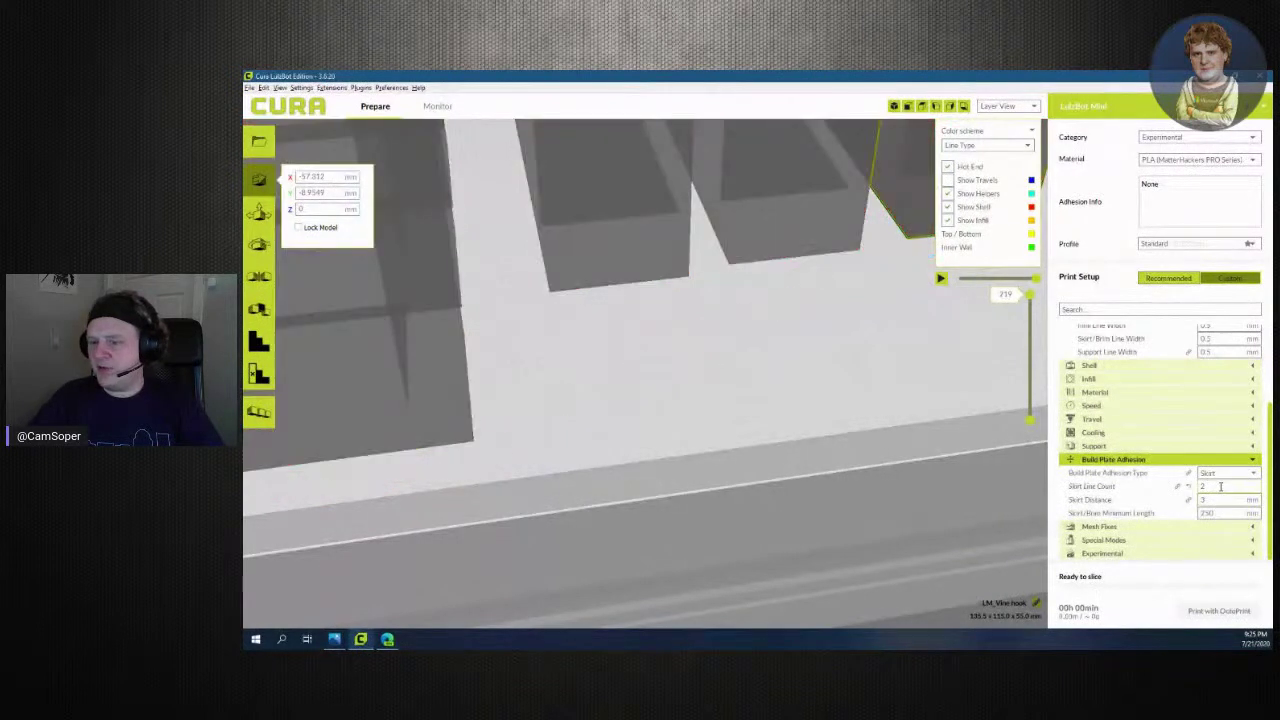
{"action": "double_click", "coordinate": [1218, 513]}
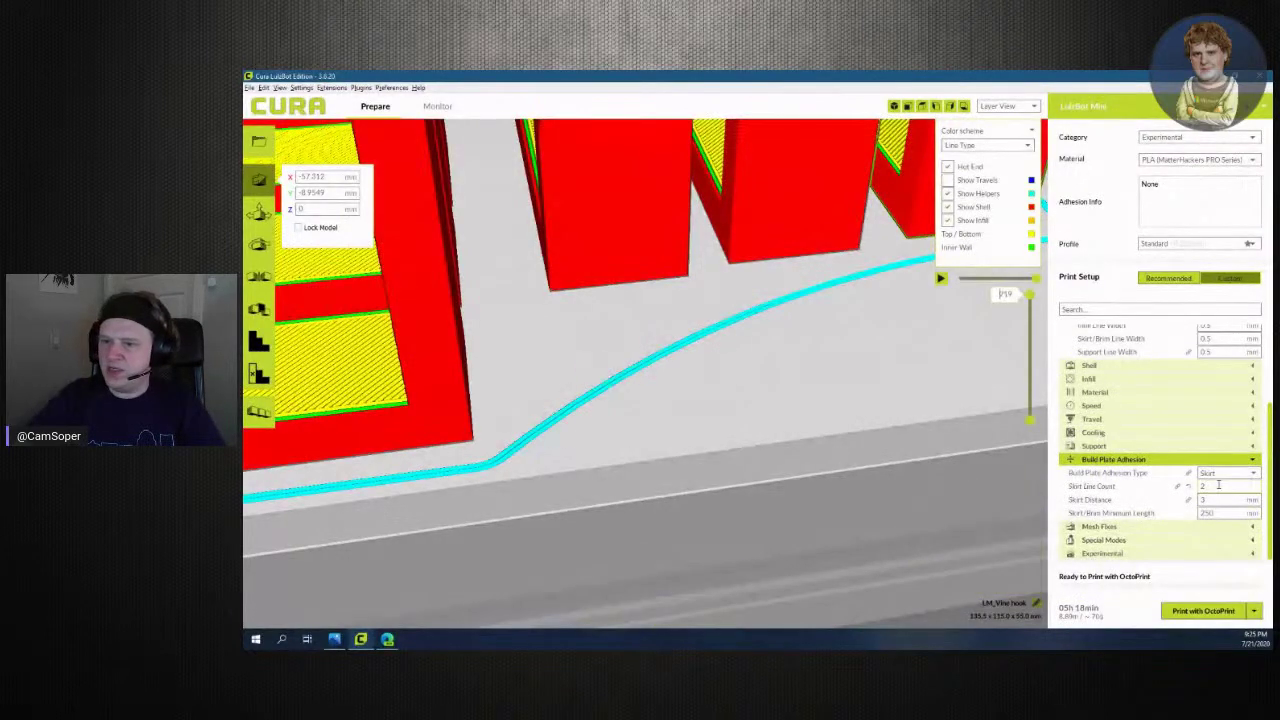
Deselect the hooks, view the whole double-skirted plate, and send the job to OctoPrint
{"action": "left_click", "coordinate": [794, 377]}
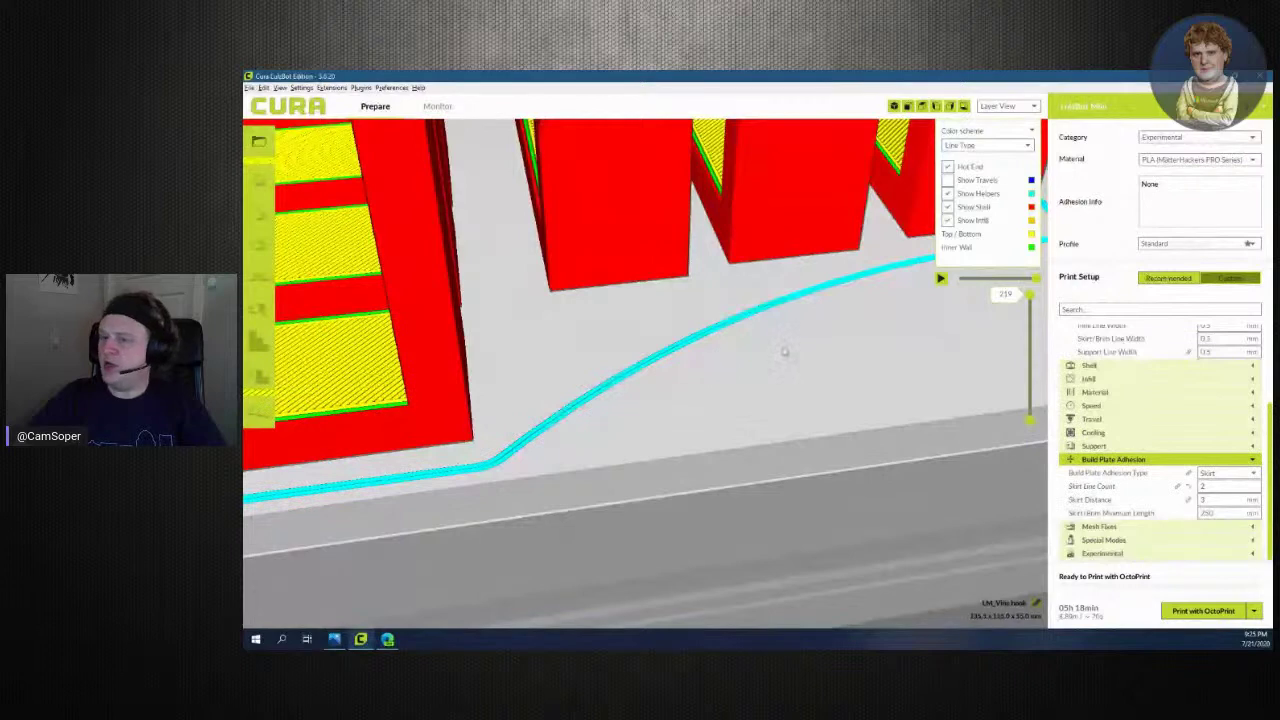
{"action": "right_click_drag", "start_coordinate": [774, 374], "coordinate": [757, 470]}
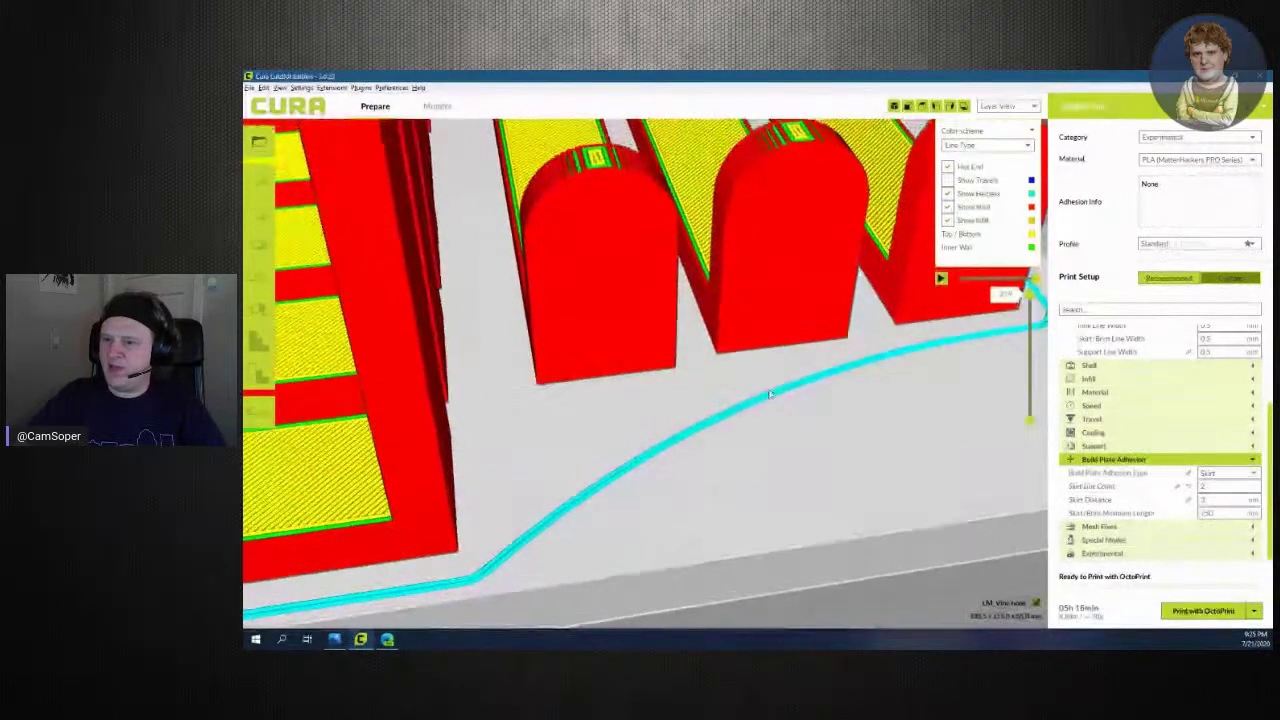
{"action": "scroll", "coordinate": [757, 470], "scroll_direction": "down", "scroll_amount": 5}
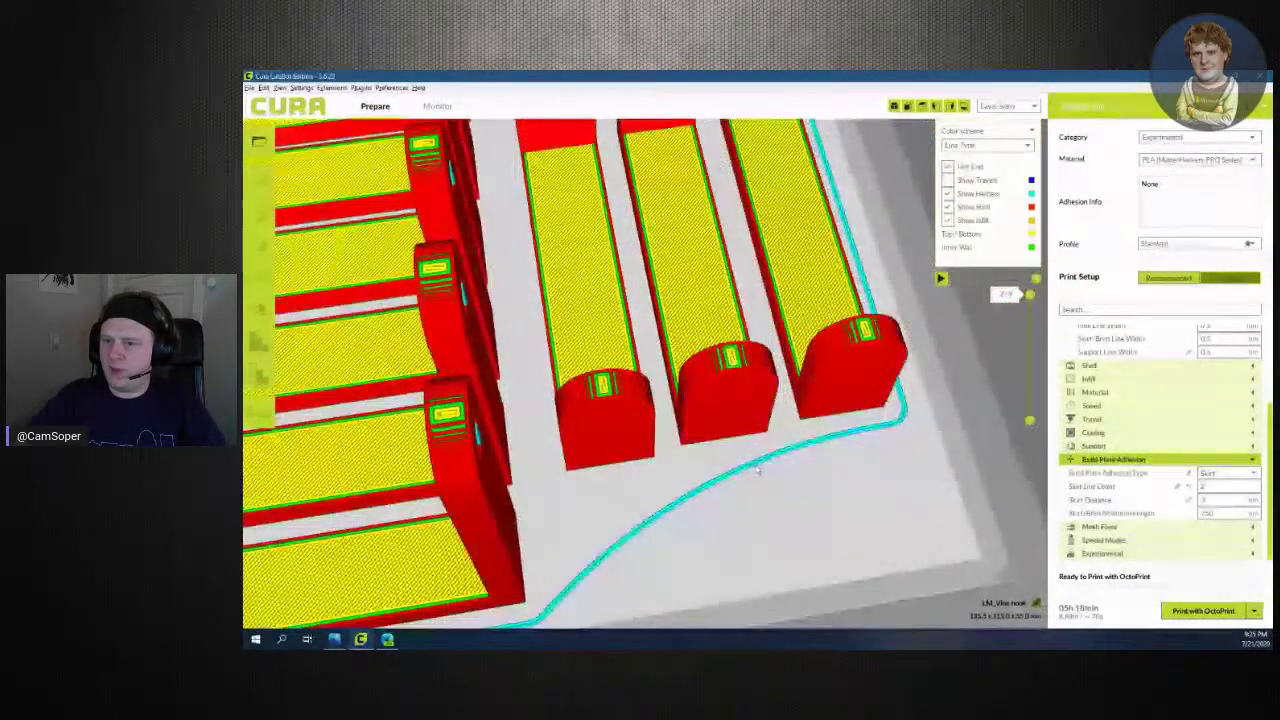
{"action": "scroll", "coordinate": [757, 470], "scroll_direction": "down", "scroll_amount": 3}
{"action": "mouse_move", "coordinate": [736, 495]}
{"action": "right_mouse_down"}
{"action": "mouse_move", "coordinate": [981, 484]}
{"action": "mouse_move", "coordinate": [764, 474]}
{"action": "mouse_move", "coordinate": [655, 500]}
{"action": "right_mouse_up"}
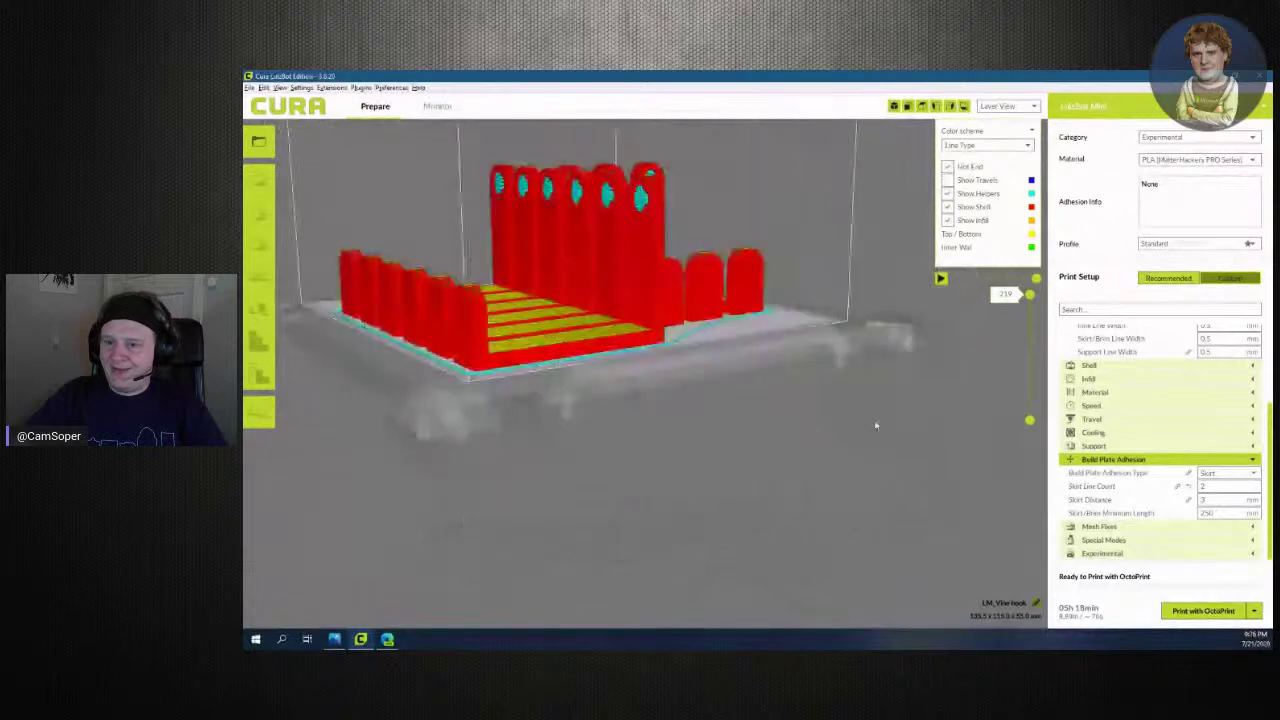
{"action": "right_click_drag", "start_coordinate": [655, 500], "coordinate": [1088, 514]}
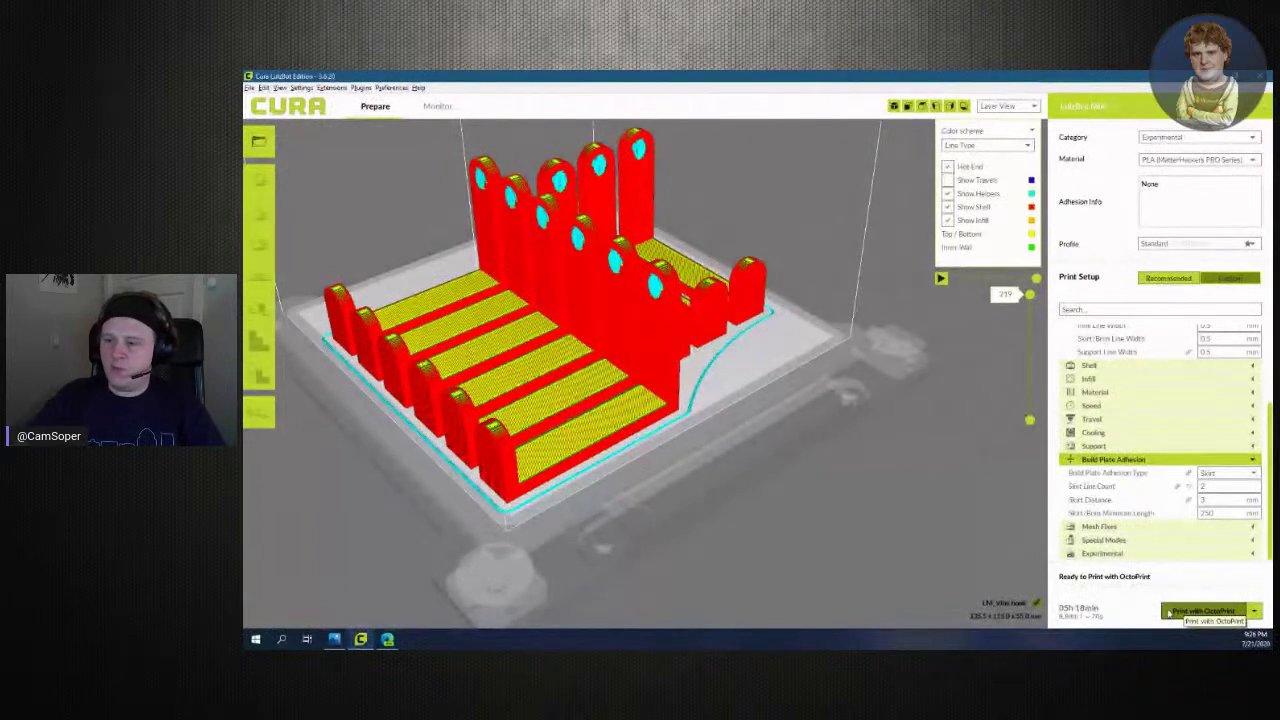
{"action": "left_click", "coordinate": [1175, 612]}
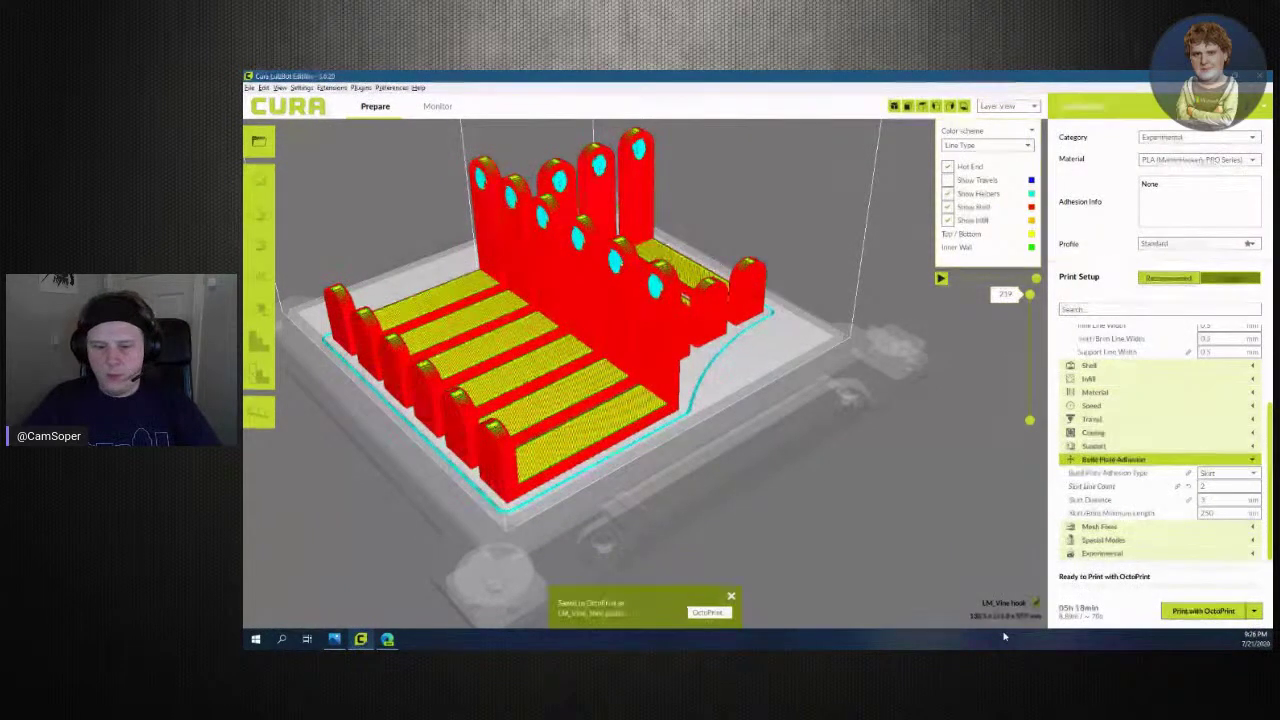
Bring the Chrome browser to the front from the taskbar
{"action": "left_click", "coordinate": [387, 639]}
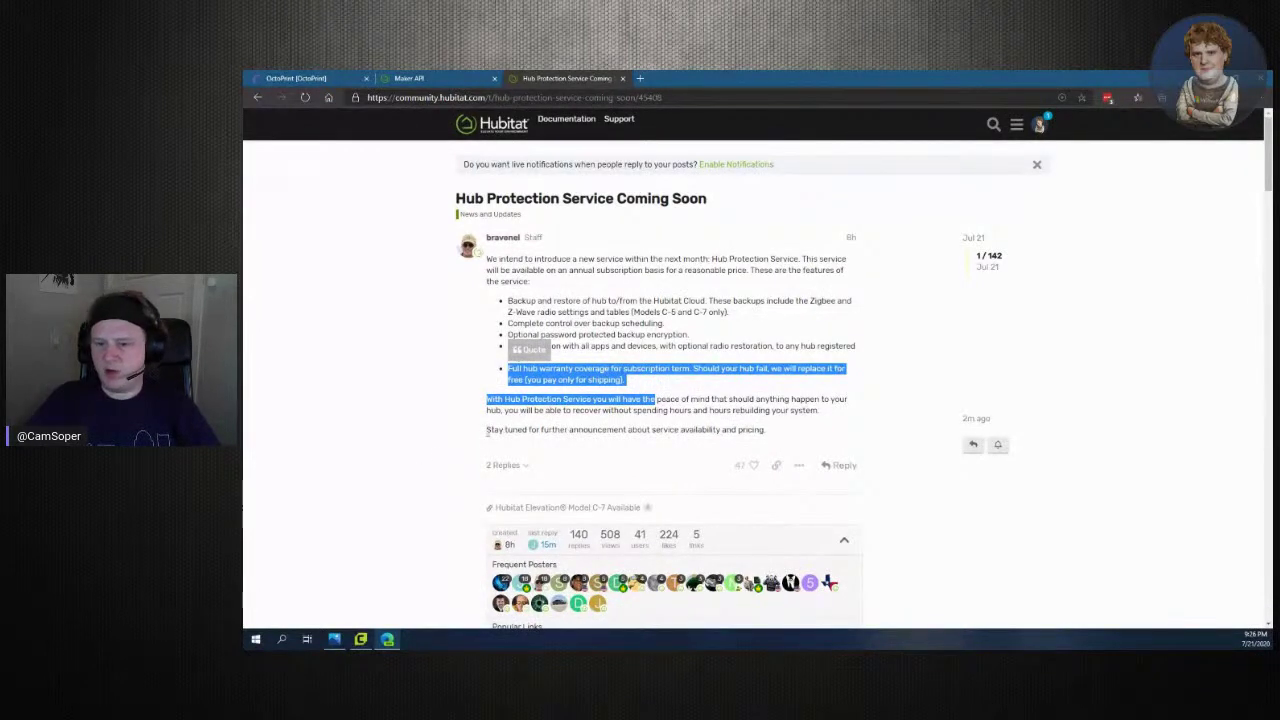
Open the OctoPrint tab and scroll the Files list to LM_Vine hook.gcode
{"action": "left_click", "coordinate": [330, 78]}
{"action": "scroll", "coordinate": [550, 488], "scroll_direction": "down", "scroll_amount": 2}
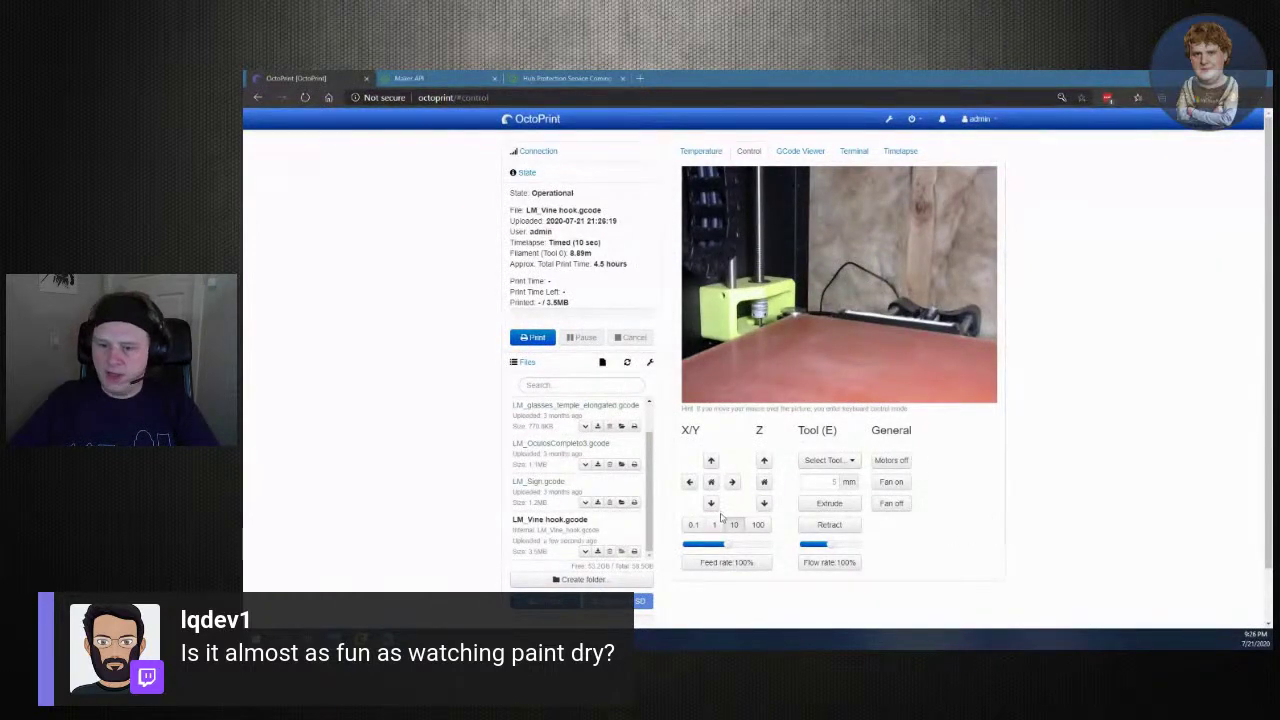
Download the attempt_2 timelapse from OctoPrint's Timelapse page and open the .mpg file
{"action": "left_click", "coordinate": [901, 151]}
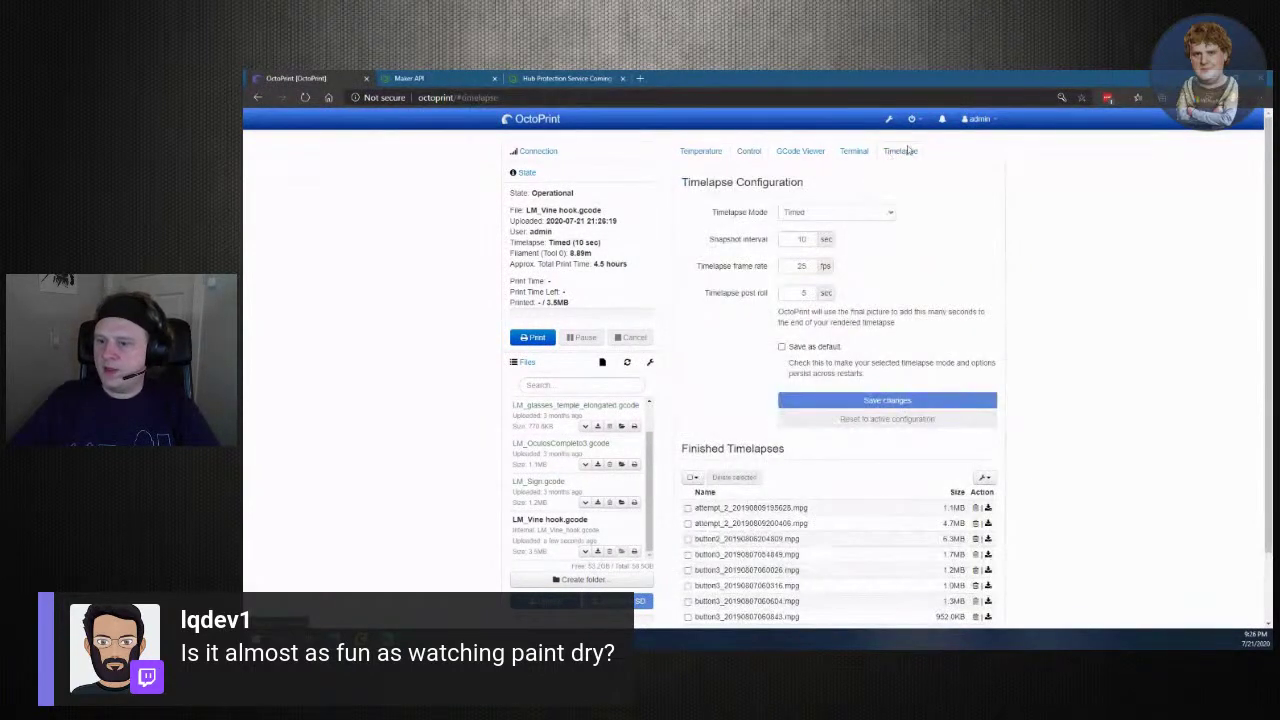
{"action": "scroll", "coordinate": [1071, 434], "scroll_direction": "down", "scroll_amount": 2}
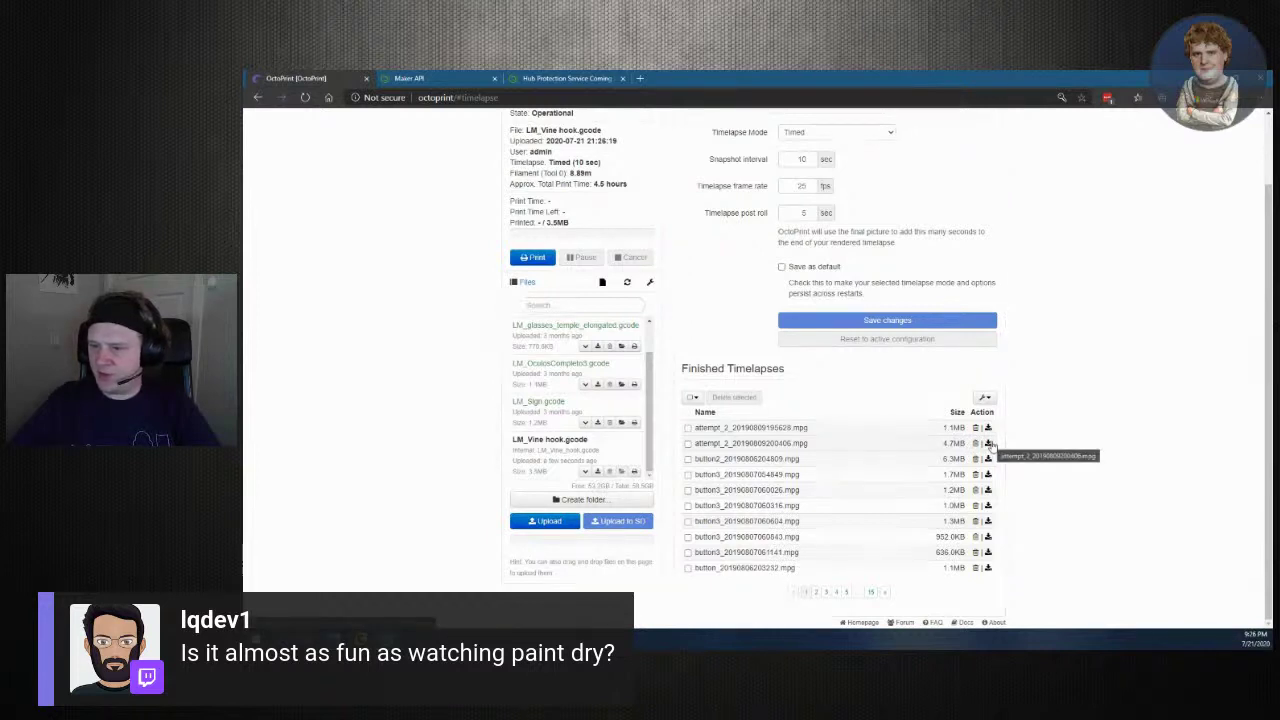
{"action": "left_click", "coordinate": [988, 443]}
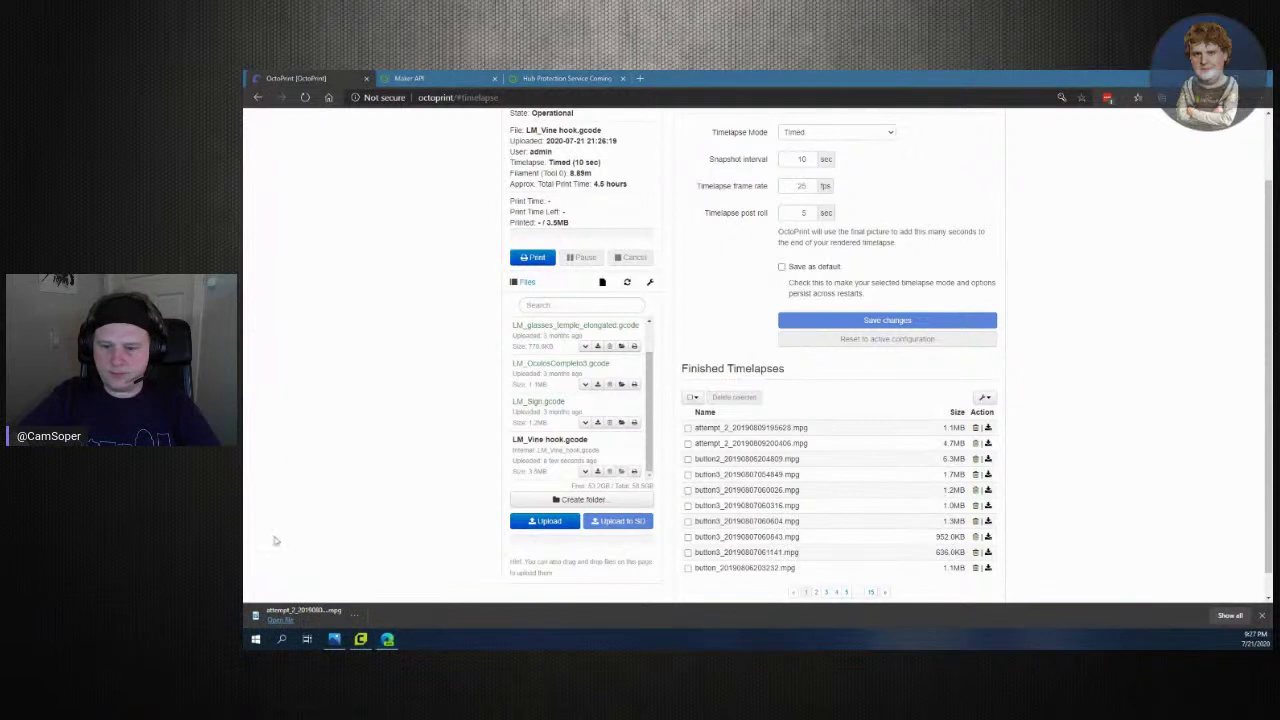
{"action": "left_click", "coordinate": [300, 610]}
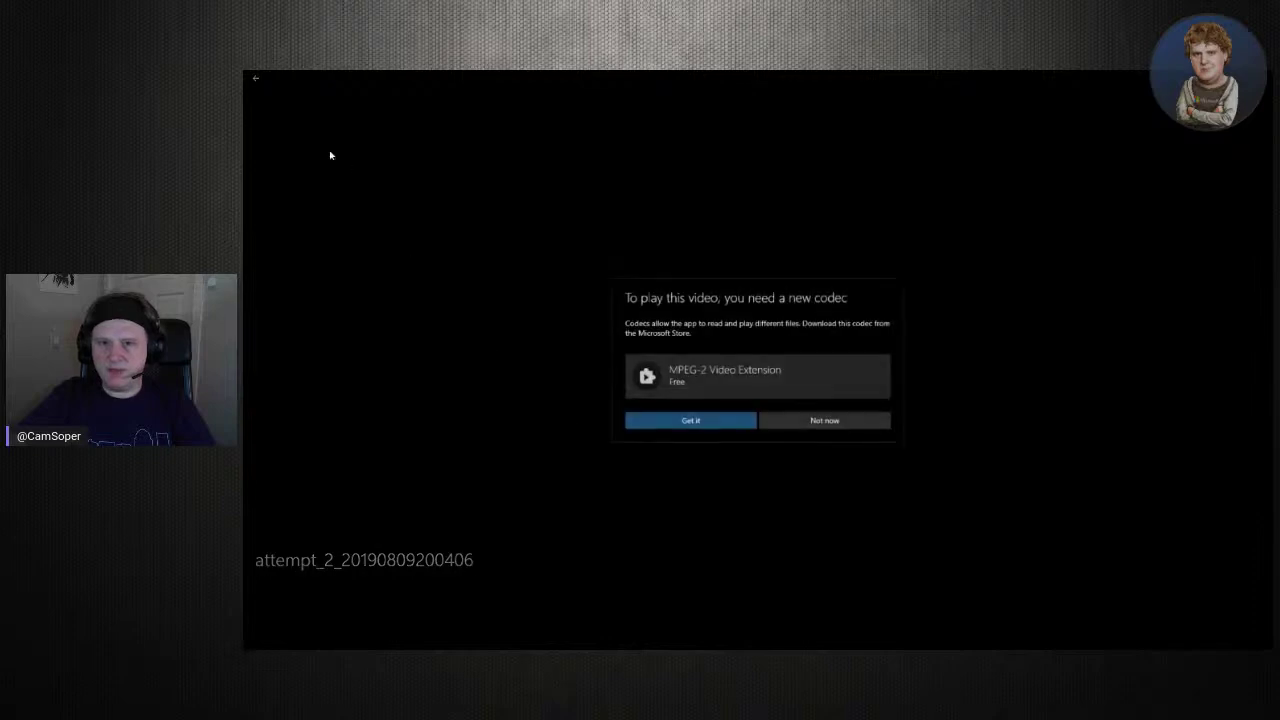
Install the MPEG-2 Video Extension, watch the attempt_2 timelapse full screen, then close Movies & TV
{"action": "left_click", "coordinate": [698, 421]}
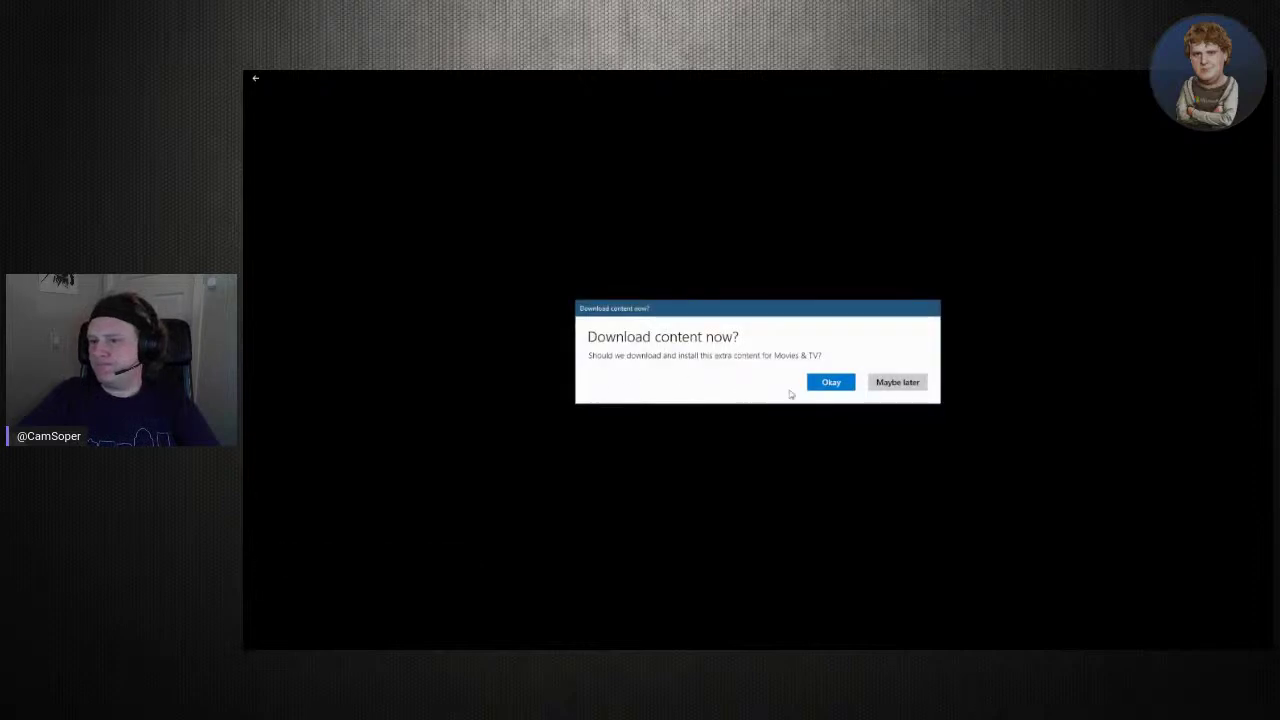
{"action": "left_click", "coordinate": [822, 385]}
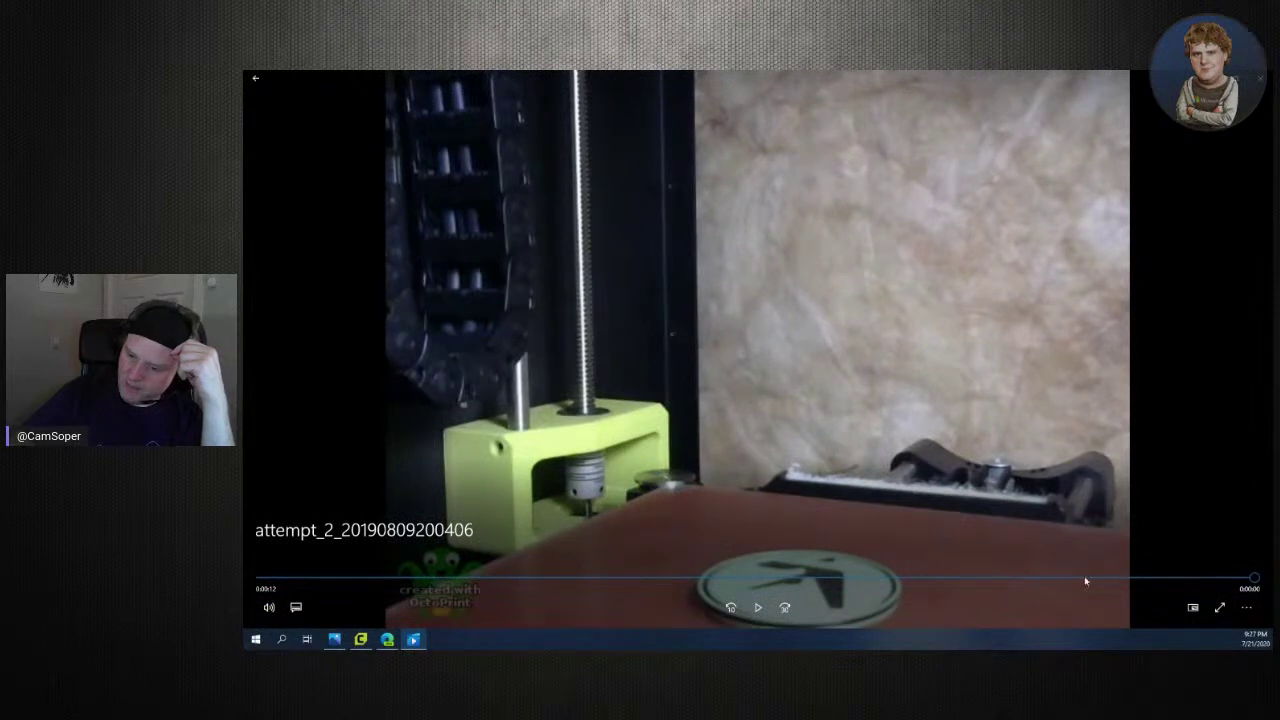
{"action": "left_click", "coordinate": [1216, 607]}
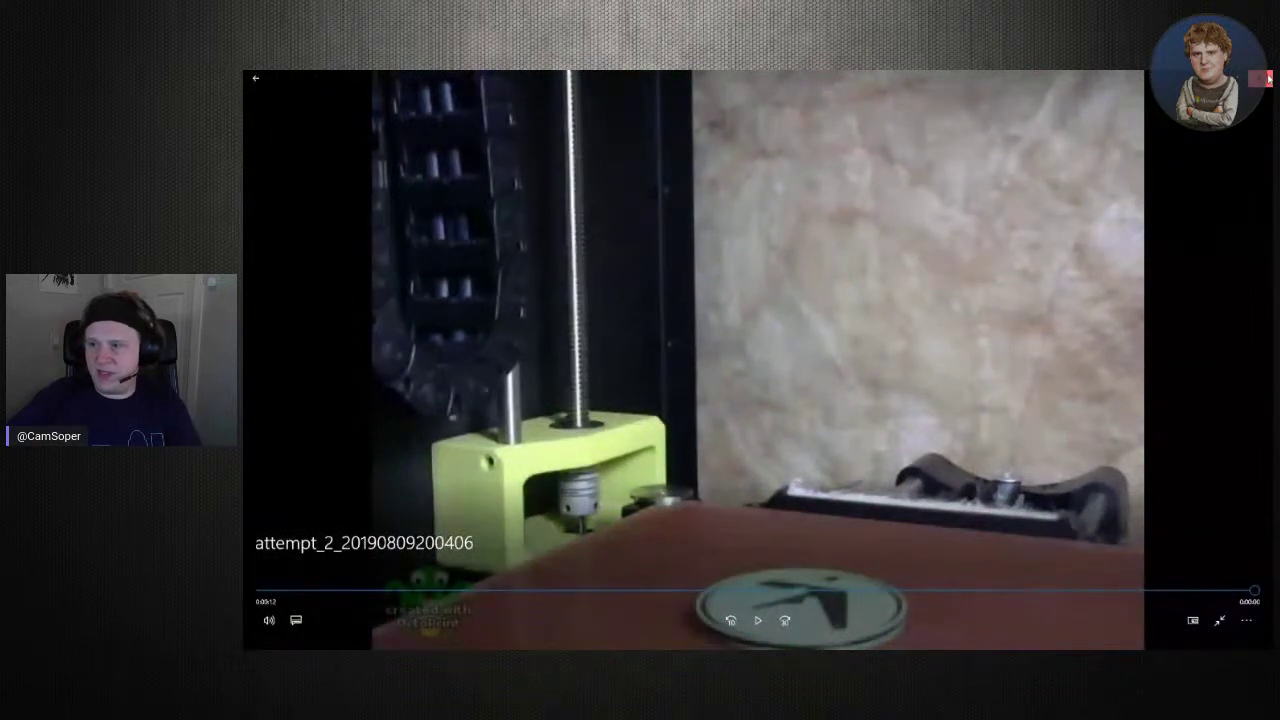
{"action": "left_click", "coordinate": [1262, 78]}
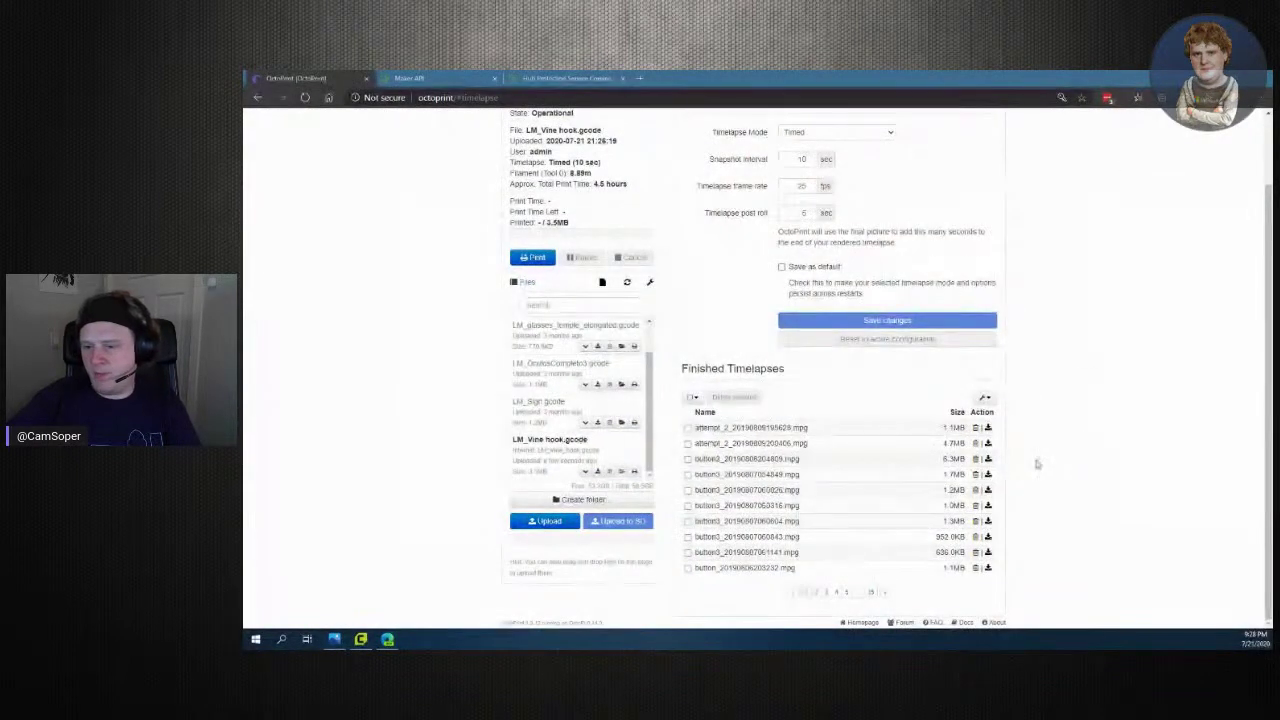
Page through finished timelapses pages 2 and 3 in OctoPrint
{"action": "left_click", "coordinate": [817, 593]}
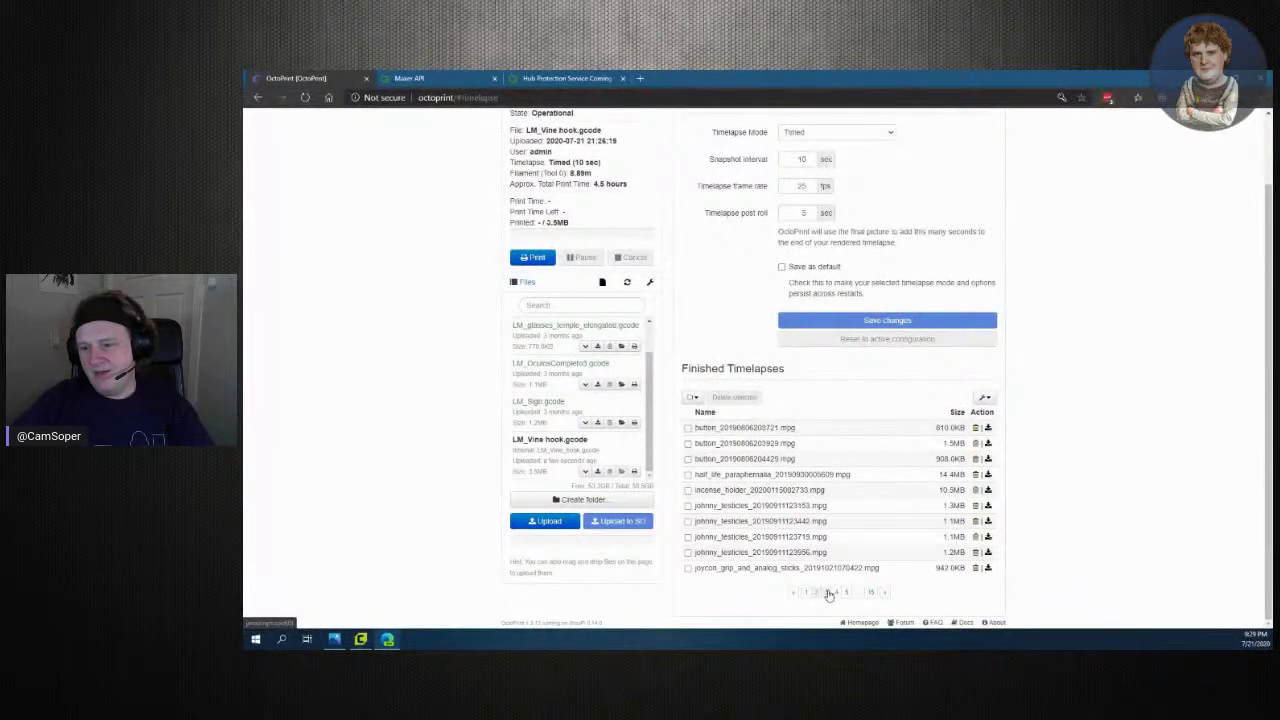
{"action": "left_click", "coordinate": [828, 593]}
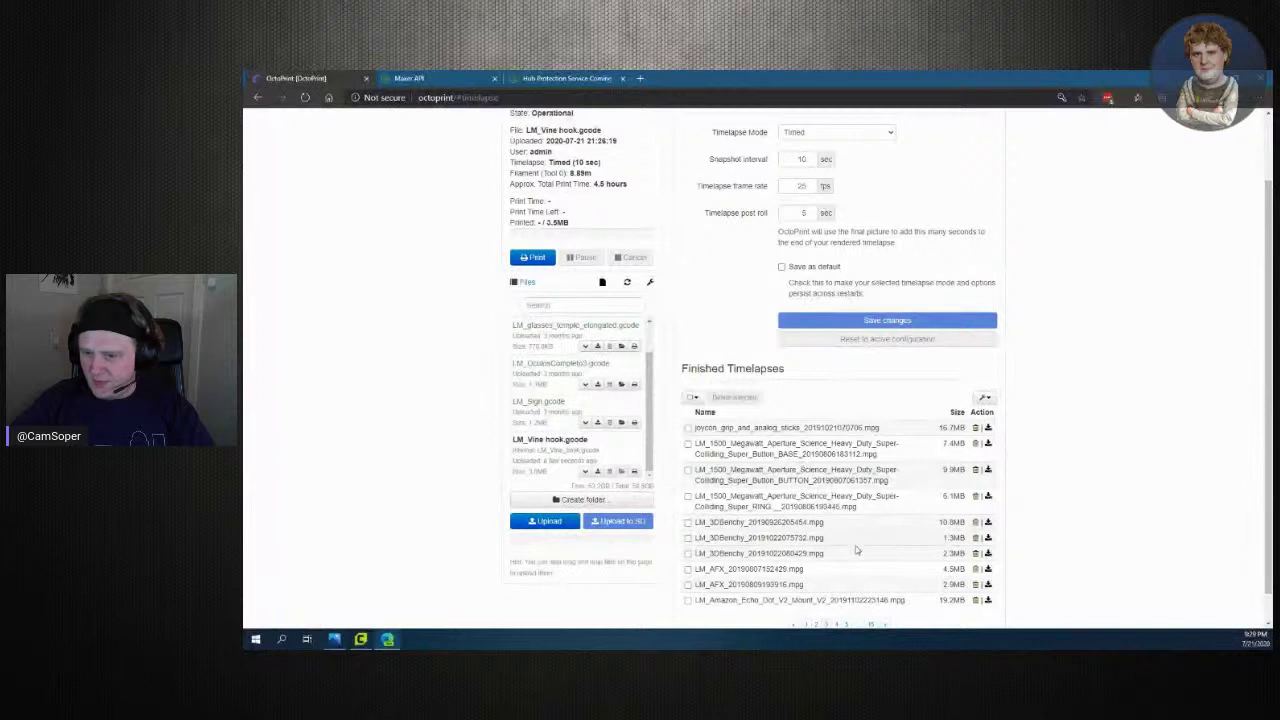
{"action": "scroll", "coordinate": [860, 569], "scroll_direction": "down", "scroll_amount": 2}
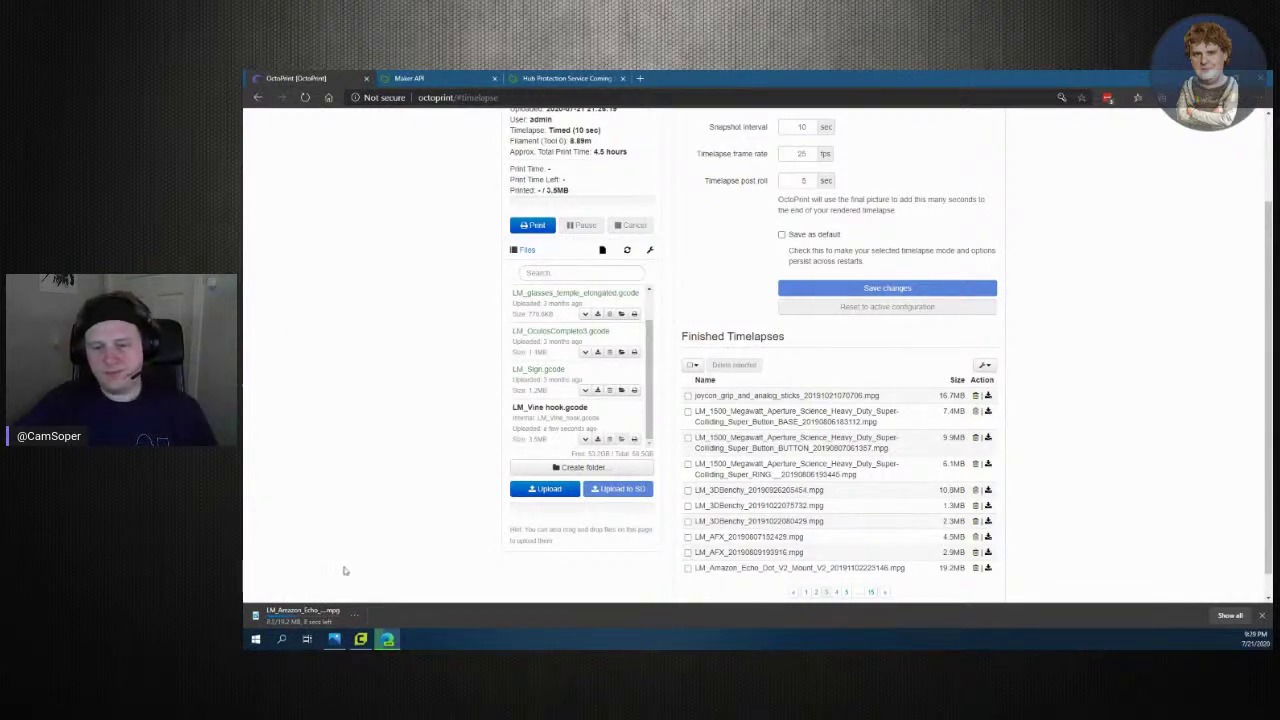
Close the Photos window and show the downloaded Amazon Echo Dot timelapse in its folder
{"action": "right_click", "coordinate": [336, 636]}
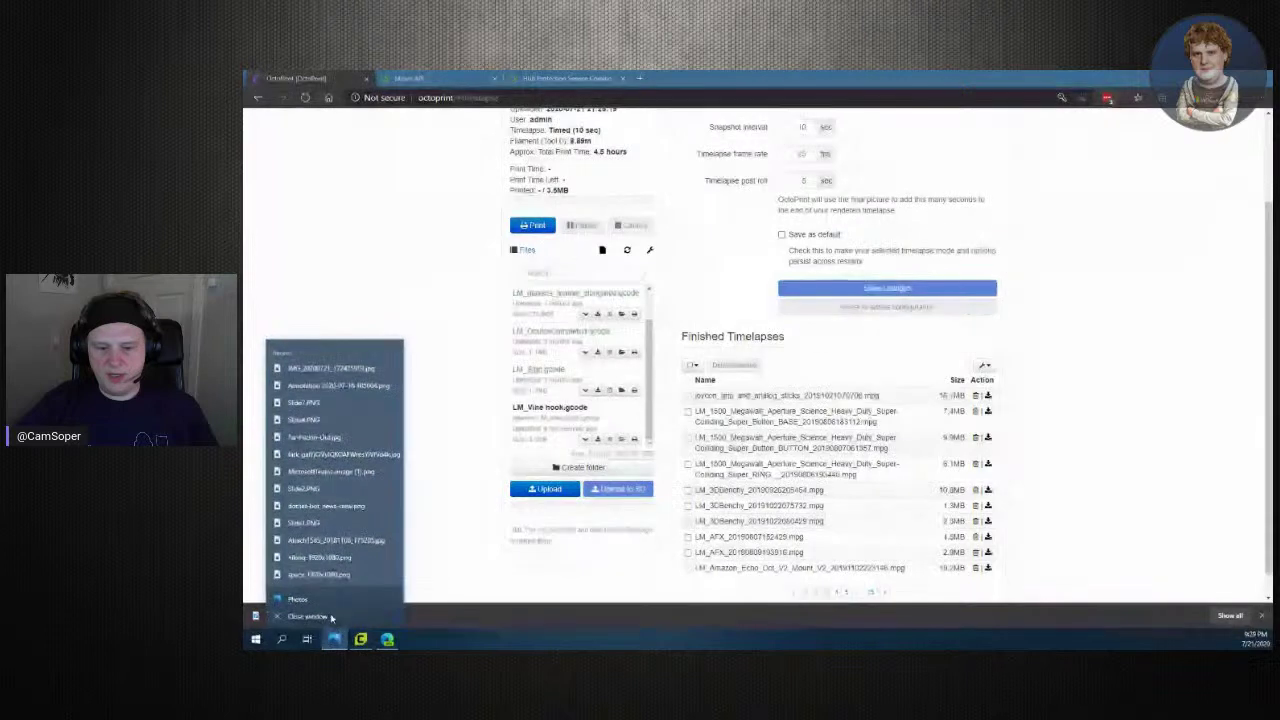
{"action": "left_click", "coordinate": [336, 616]}
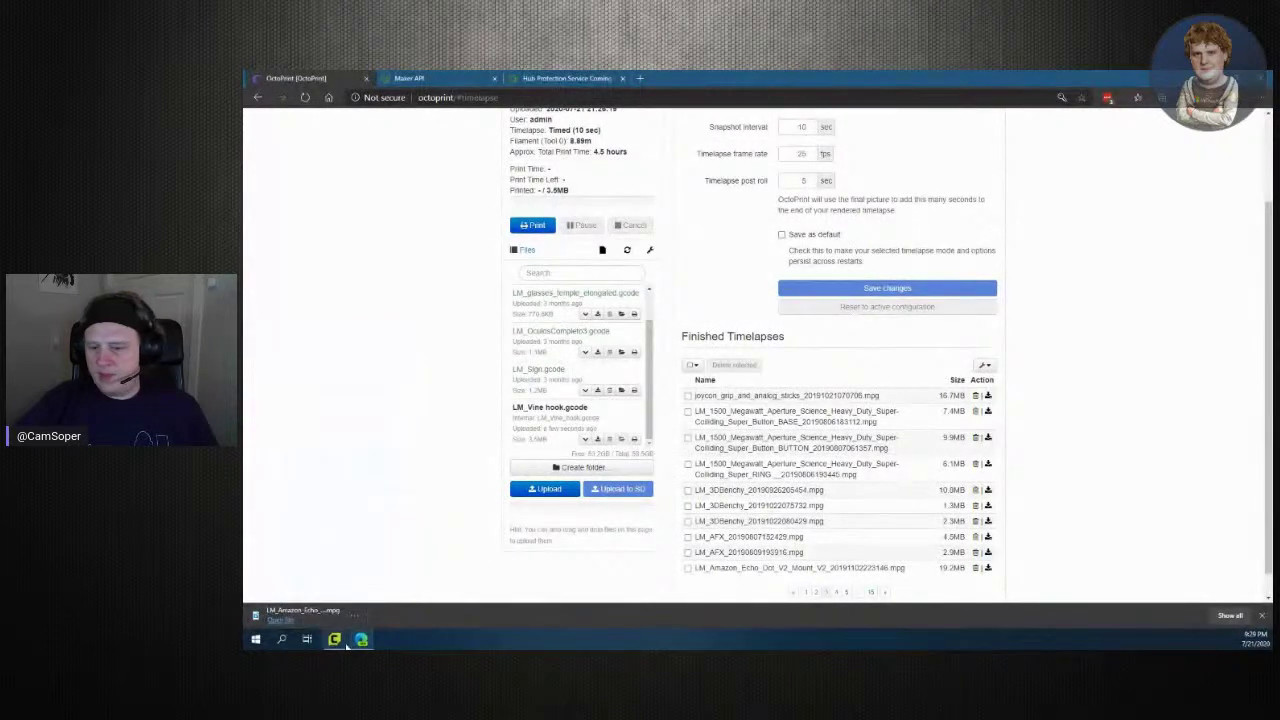
{"action": "left_click", "coordinate": [355, 618]}
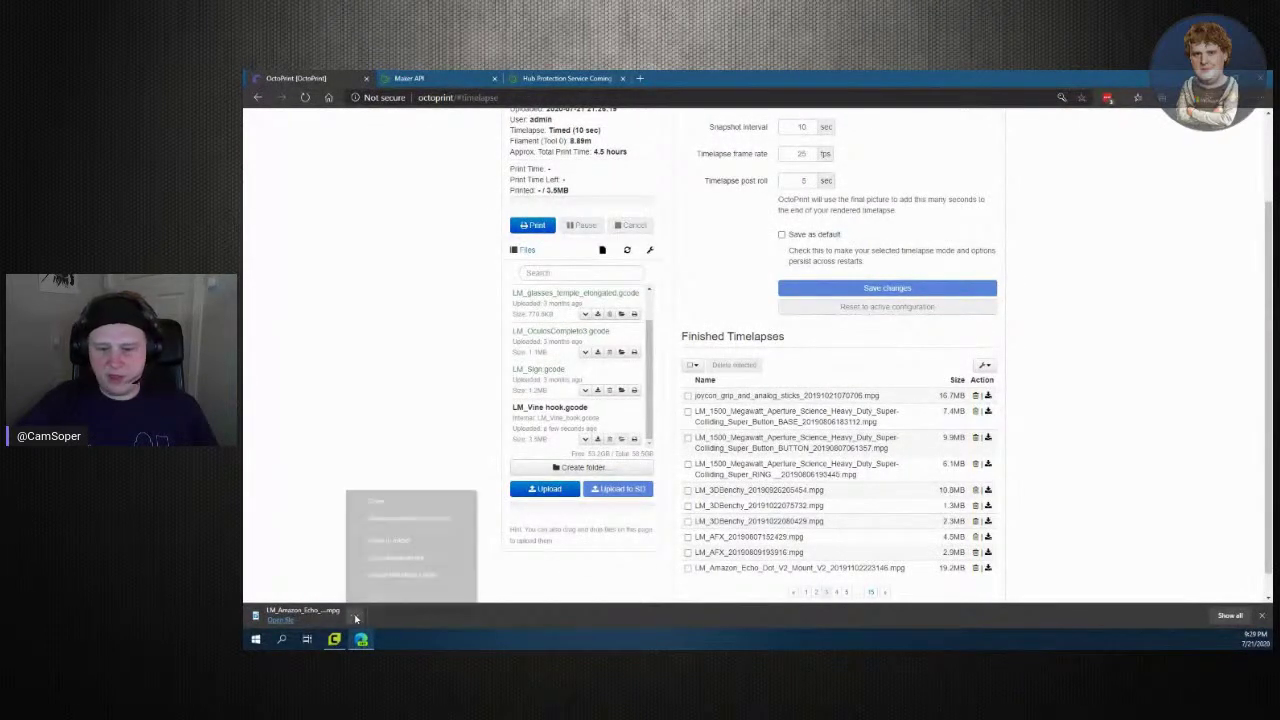
{"action": "left_click", "coordinate": [387, 540]}
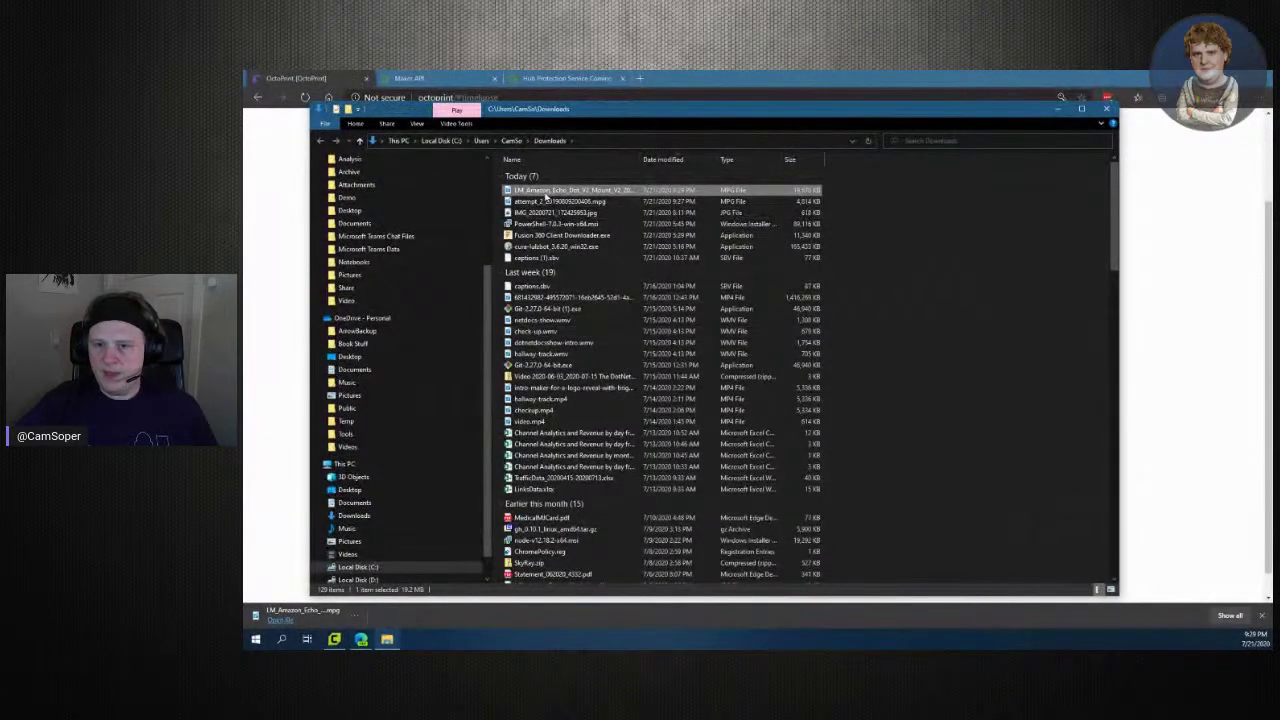
Play the LM_Amazon_Echo_Dot_V2_Mount mpg in VLC media player, then close VLC
{"action": "right_click", "coordinate": [547, 195]}
{"action": "mouse_move", "coordinate": [590, 306]}
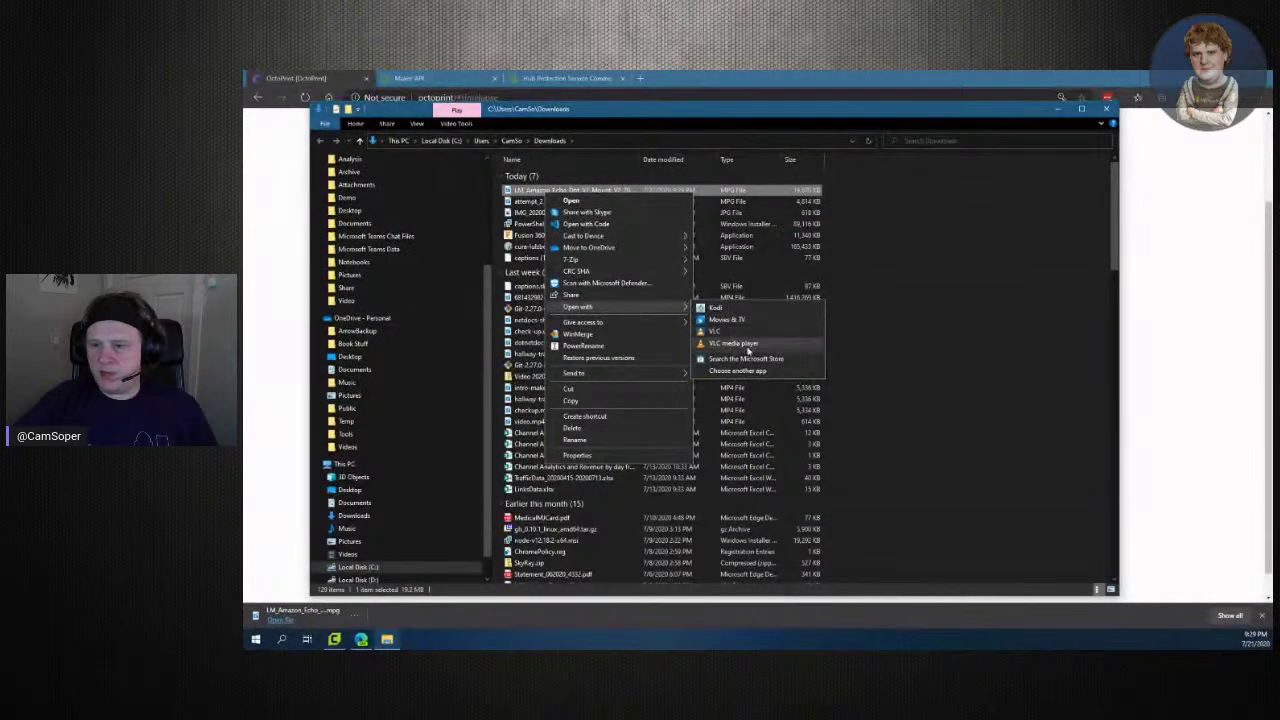
{"action": "left_click", "coordinate": [745, 344]}
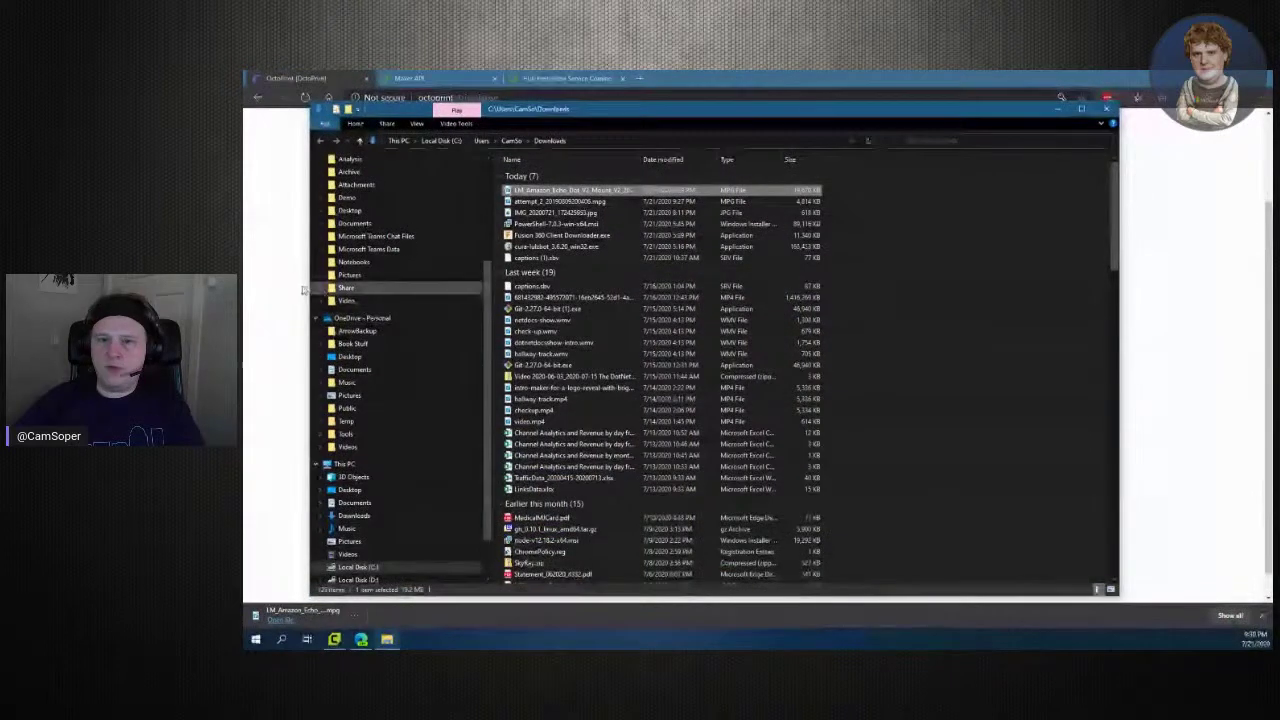
{"action": "left_click", "coordinate": [296, 285]}
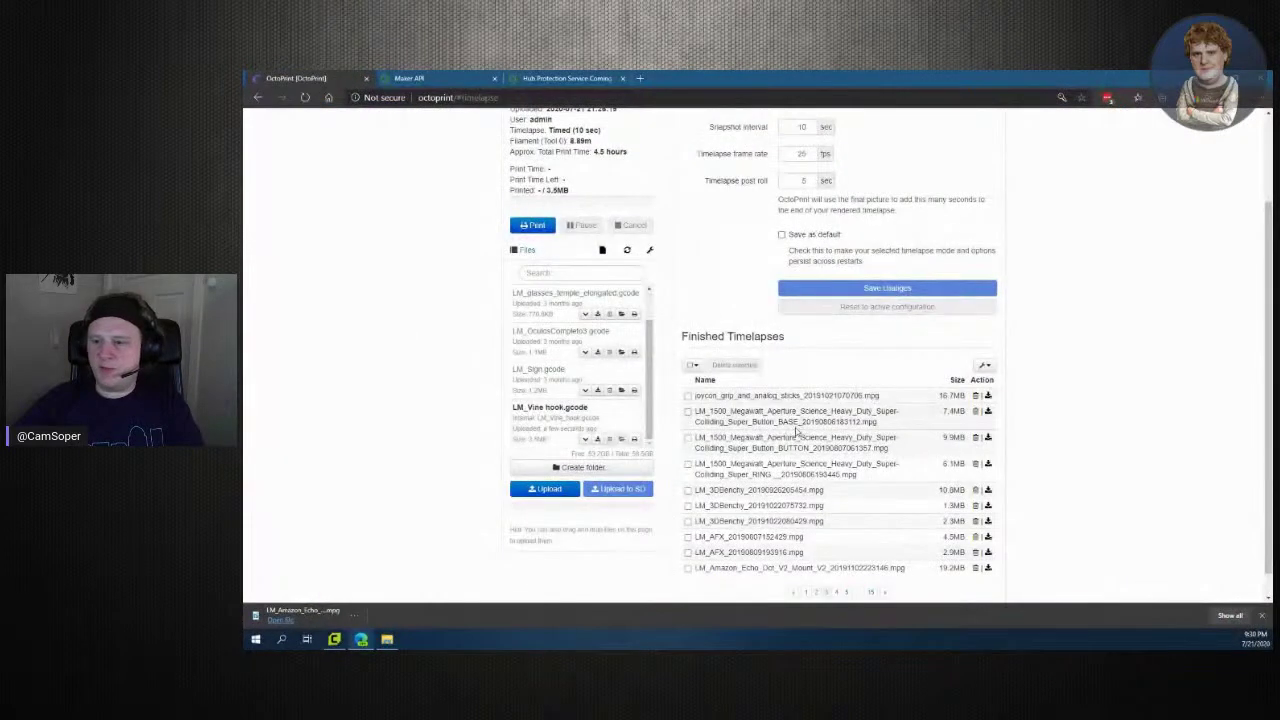
Reload OctoPrint, glance at the sliced hooks in Cura, and show the Control tab webcam view
{"action": "key", "text": "F5"}
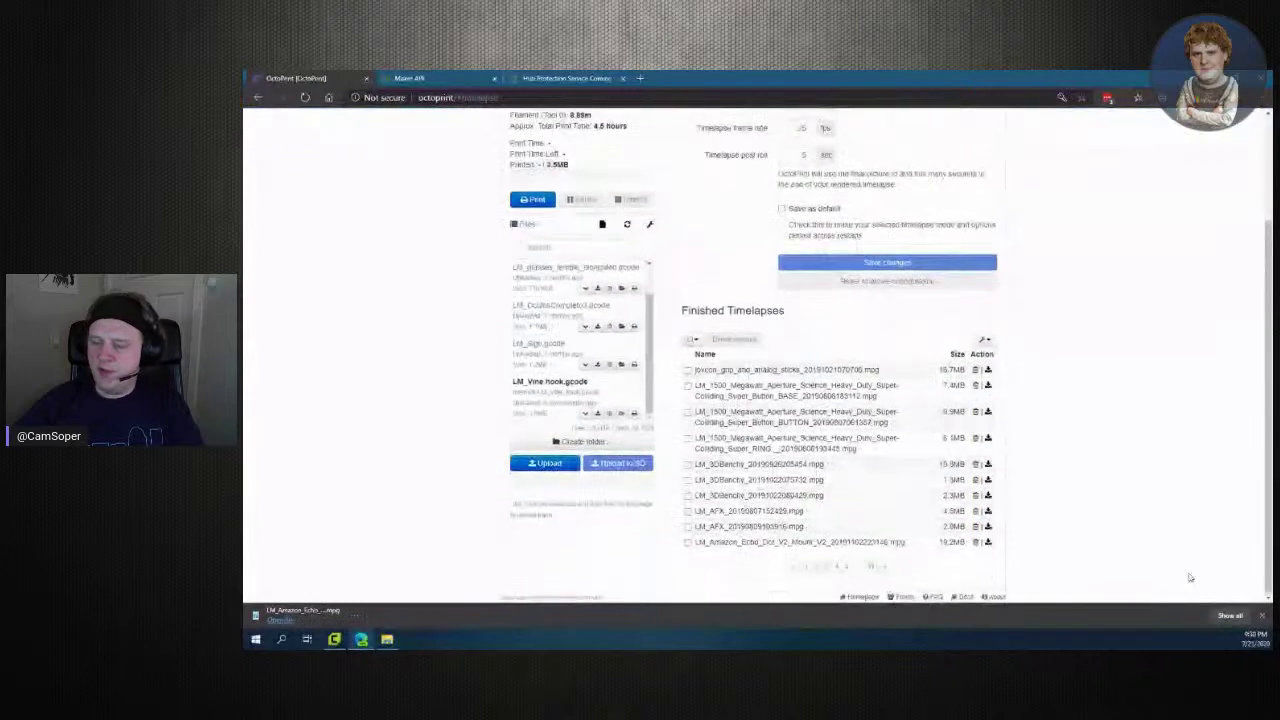
{"action": "left_click", "coordinate": [835, 567]}
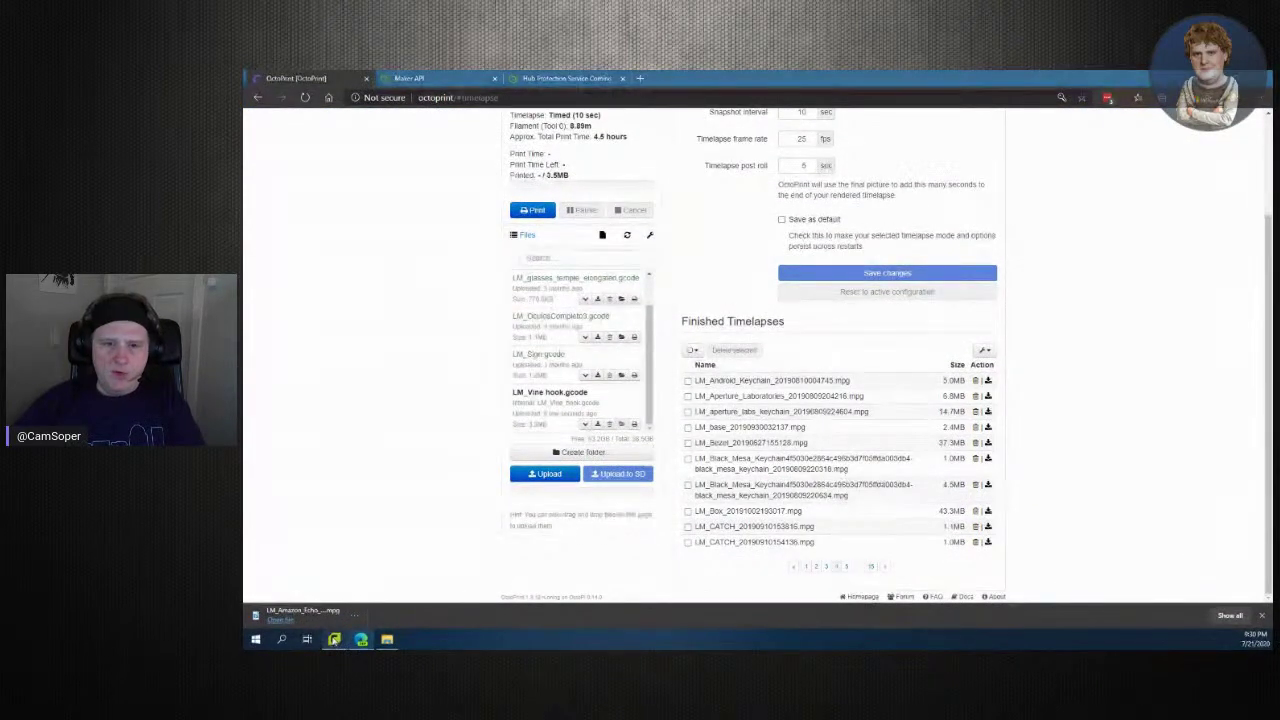
{"action": "left_click", "coordinate": [334, 638]}
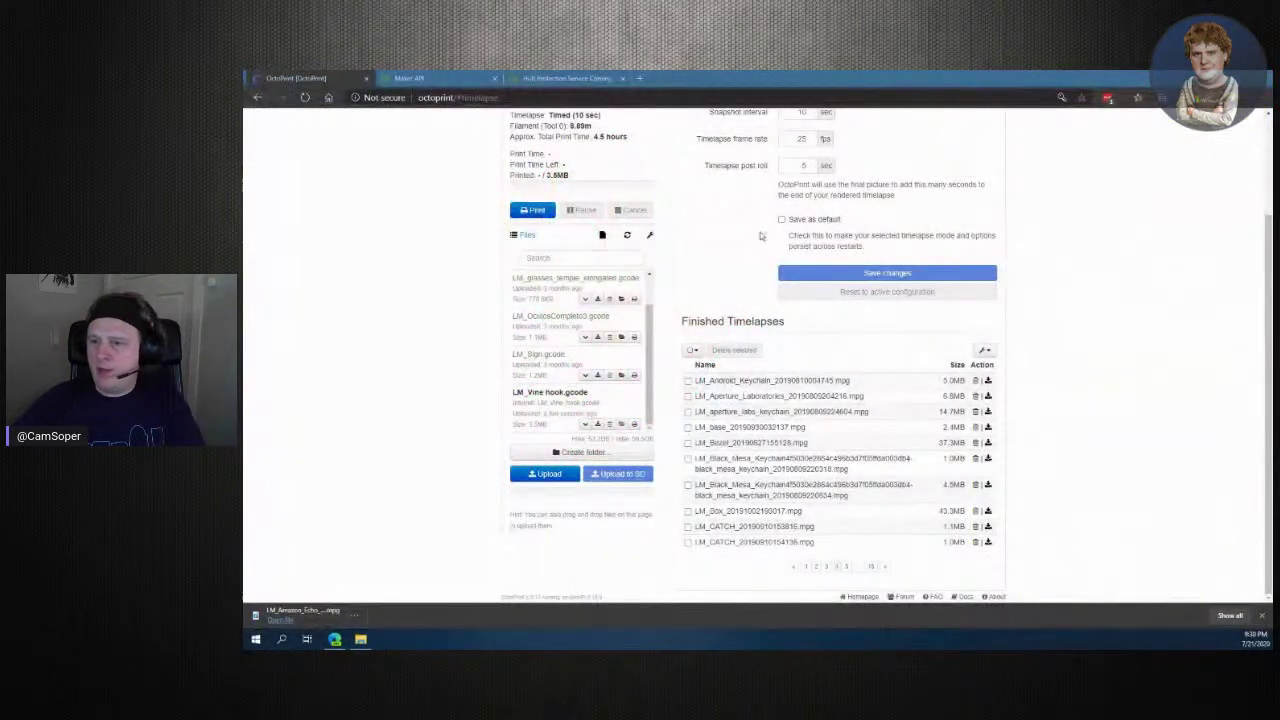
{"action": "scroll", "coordinate": [760, 236], "scroll_direction": "up", "scroll_amount": 2}
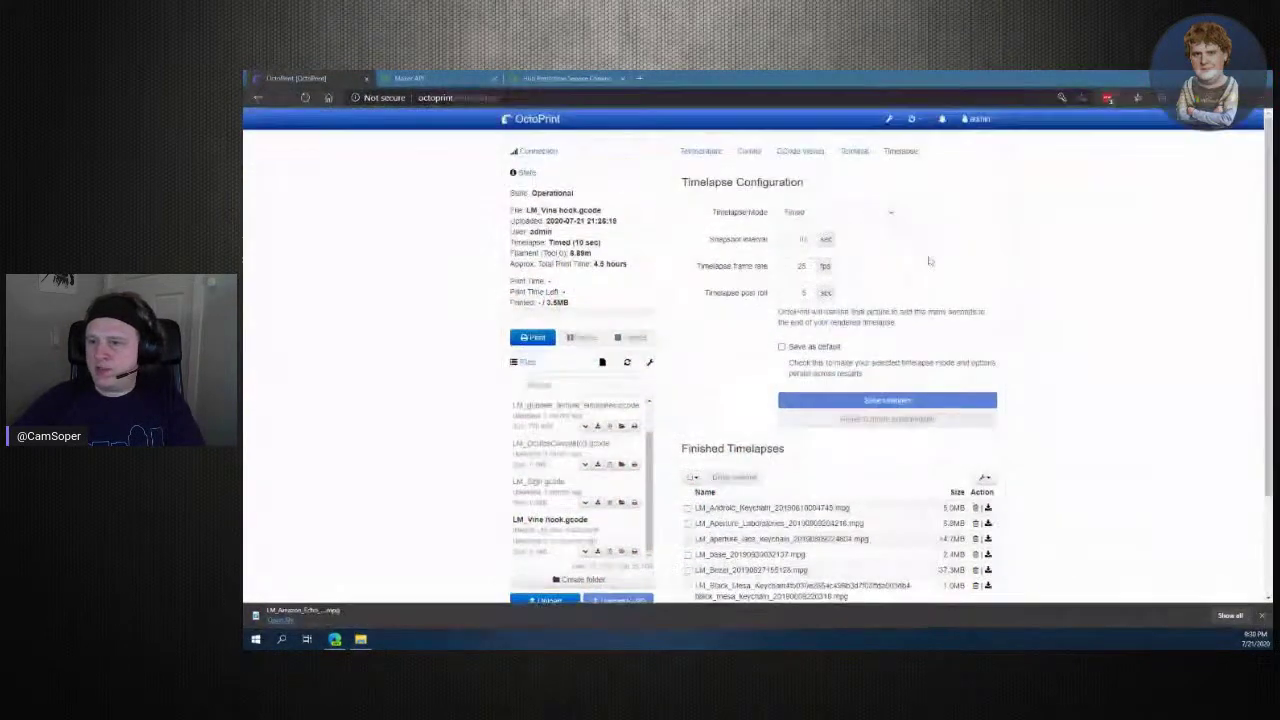
{"action": "left_click", "coordinate": [745, 151]}
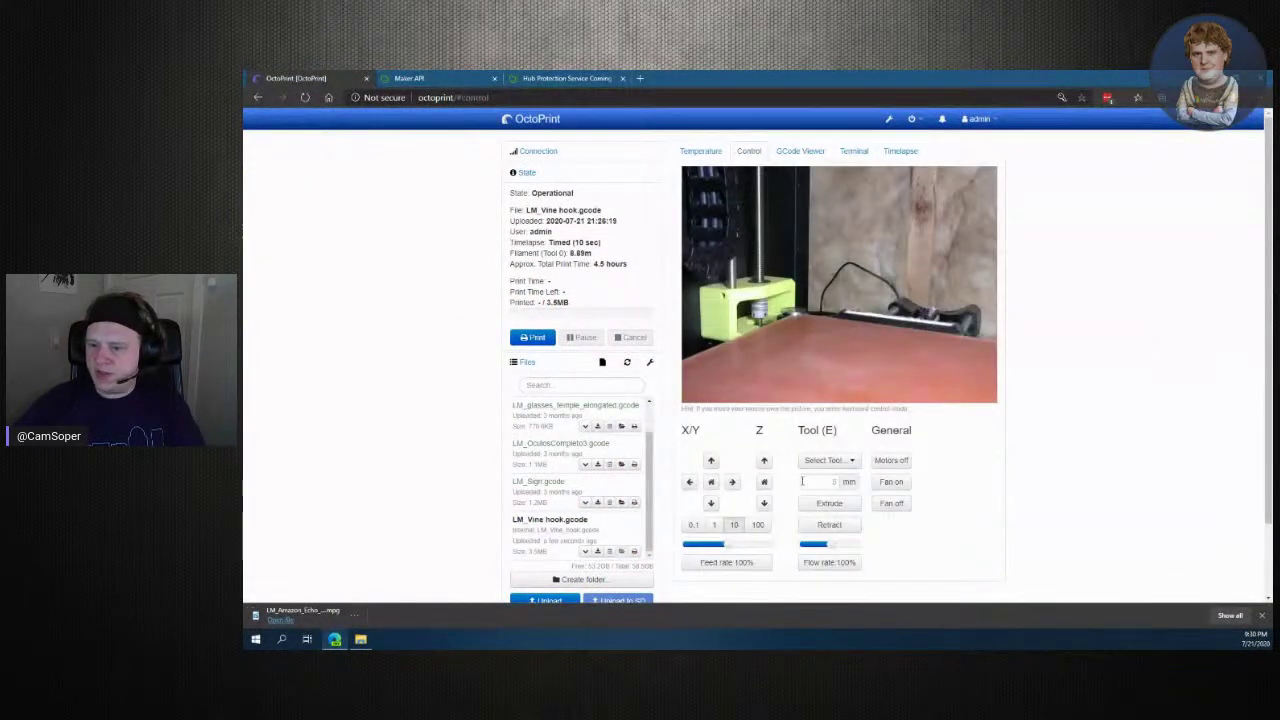
{"action": "scroll", "coordinate": [1033, 498], "scroll_direction": "down", "scroll_amount": 2}
{"action": "scroll", "coordinate": [930, 475], "scroll_direction": "up", "scroll_amount": 2}
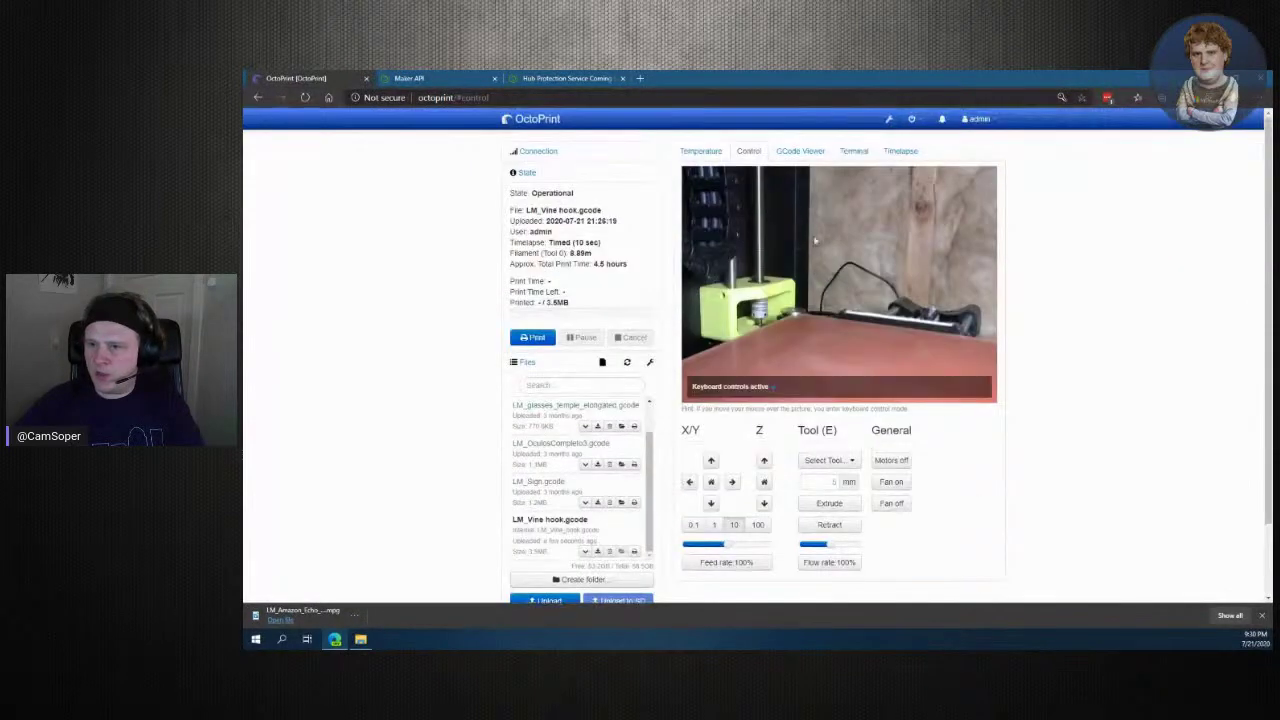
Set the tool target temperature to 205°C on OctoPrint's Temperature tab
{"action": "left_click", "coordinate": [692, 152]}
{"action": "scroll", "coordinate": [1000, 440], "scroll_direction": "down", "scroll_amount": 2}
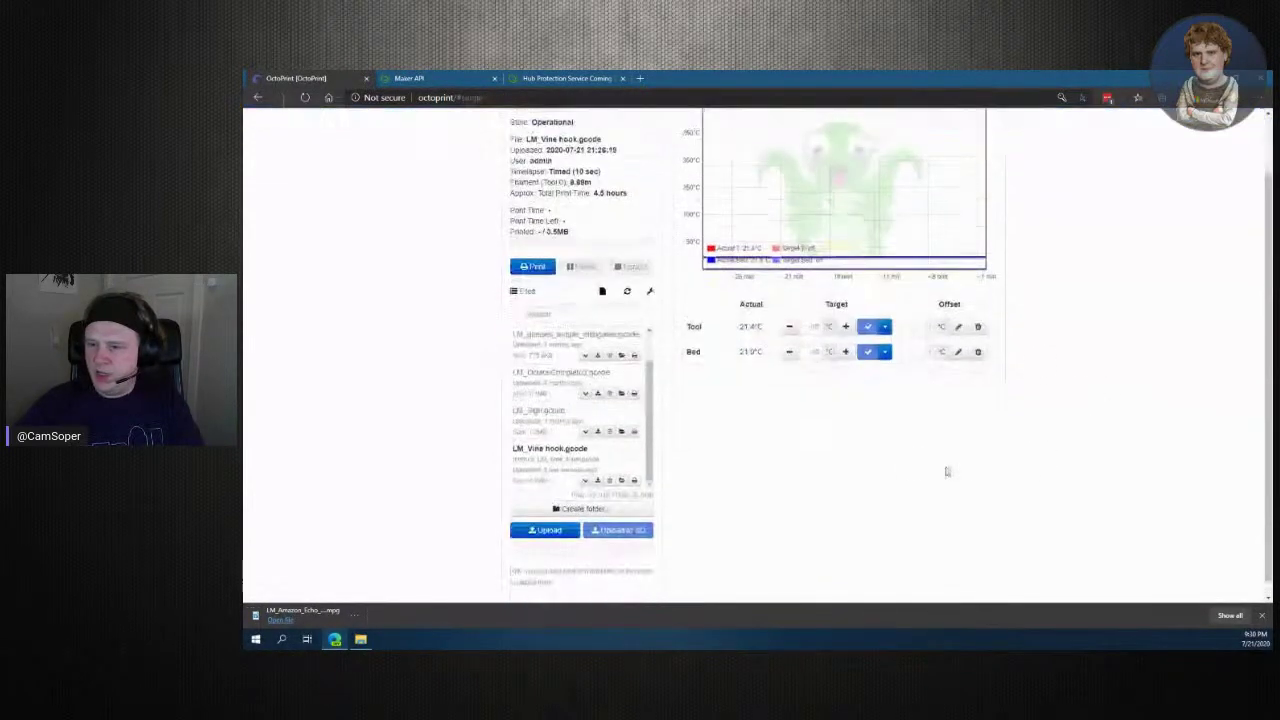
{"action": "type", "text": "205"}
{"action": "left_click", "coordinate": [867, 323]}
Set the bed target temperature to 40°C
{"action": "scroll", "coordinate": [1074, 380], "scroll_direction": "up", "scroll_amount": 2}
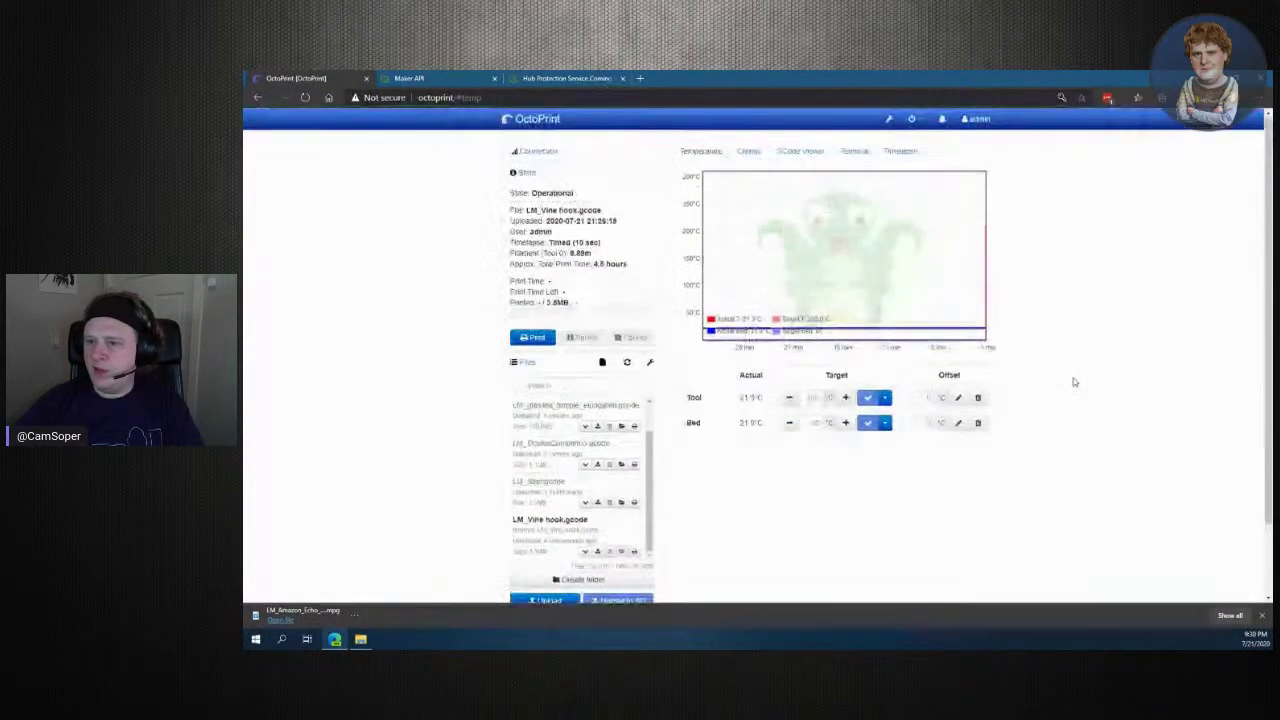
{"action": "left_click", "coordinate": [810, 422]}
{"action": "type", "text": "3"}
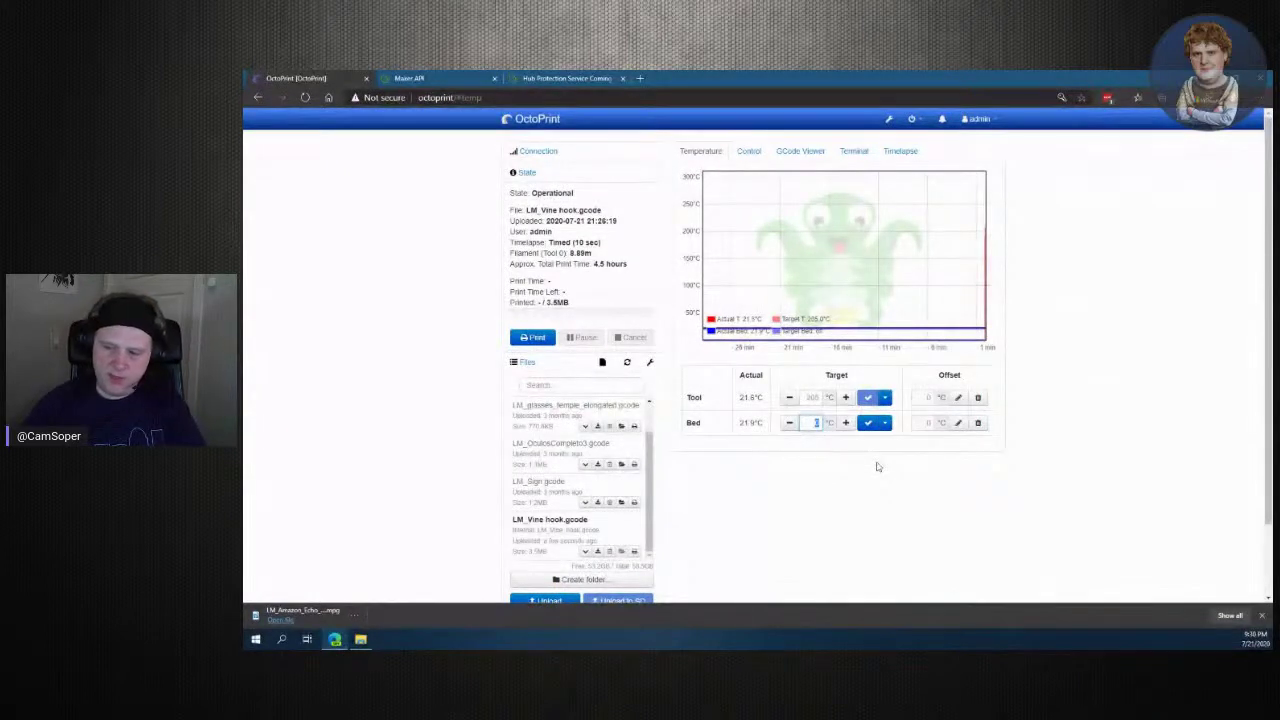
{"action": "type", "text": "40"}
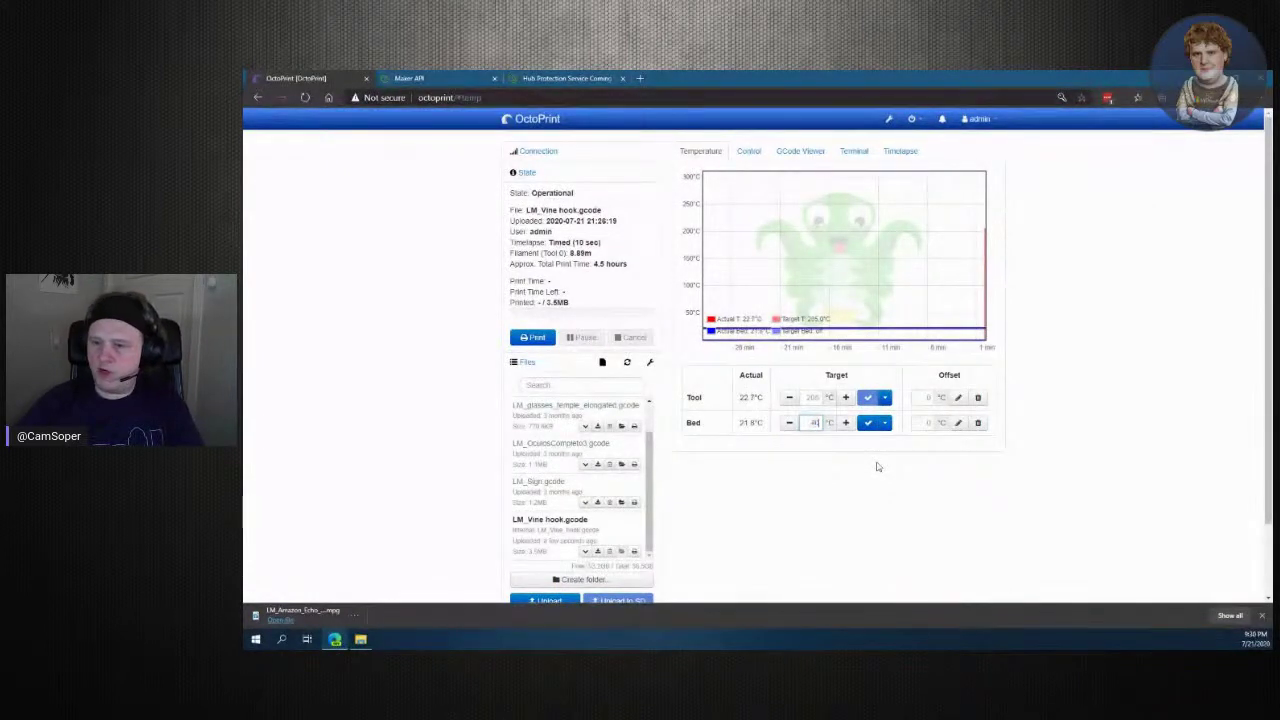
{"action": "left_click", "coordinate": [869, 424]}
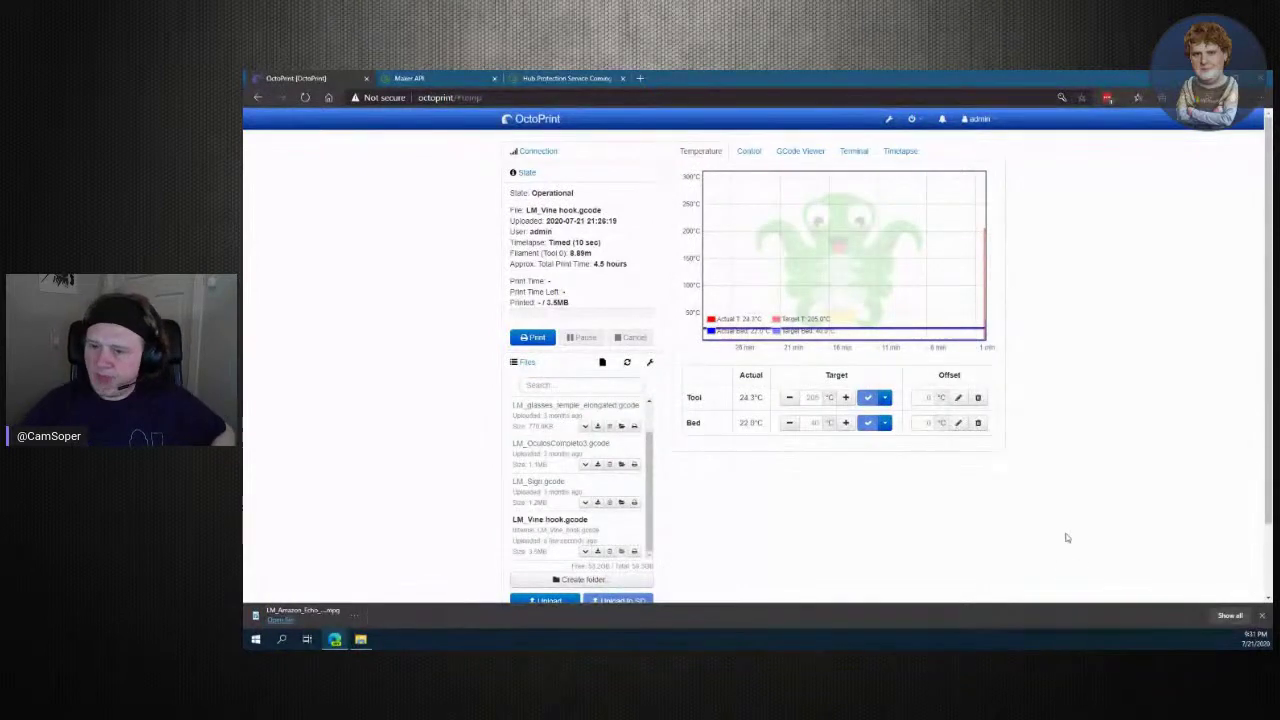